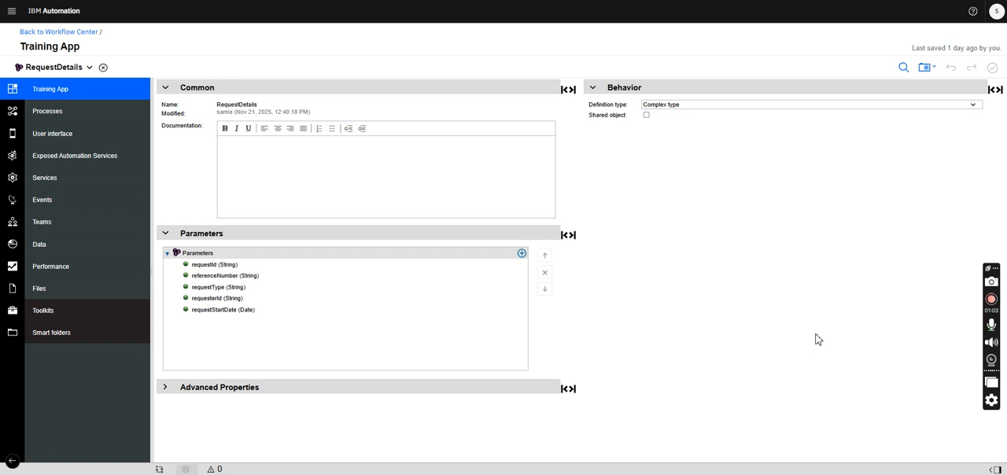
- Create a new user interface view named Request Details CV with the default view as its starting point
{"action": "mouse_move", "coordinate": [78, 278]}
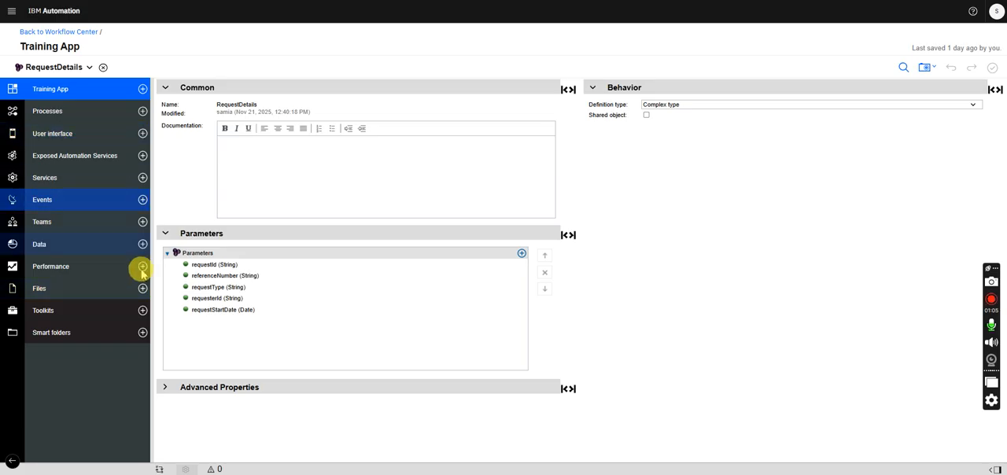
{"action": "left_click", "coordinate": [257, 149]}
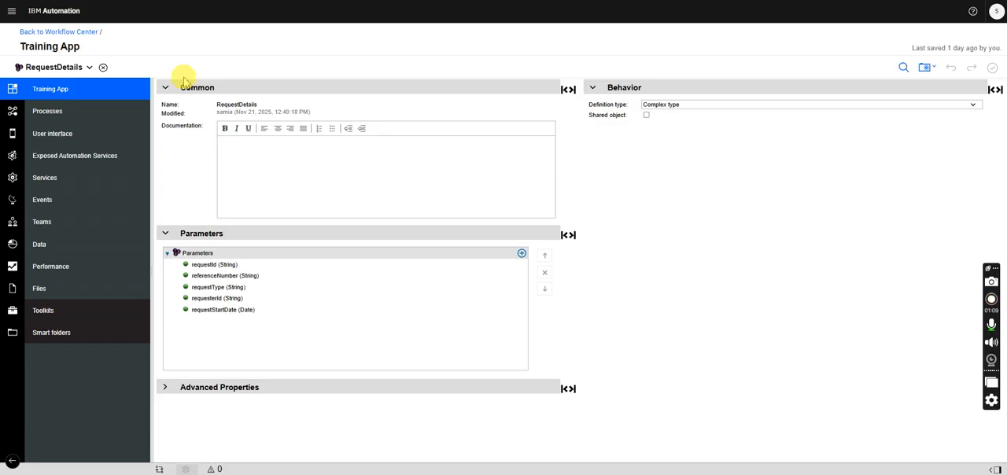
{"action": "mouse_move", "coordinate": [110, 153]}
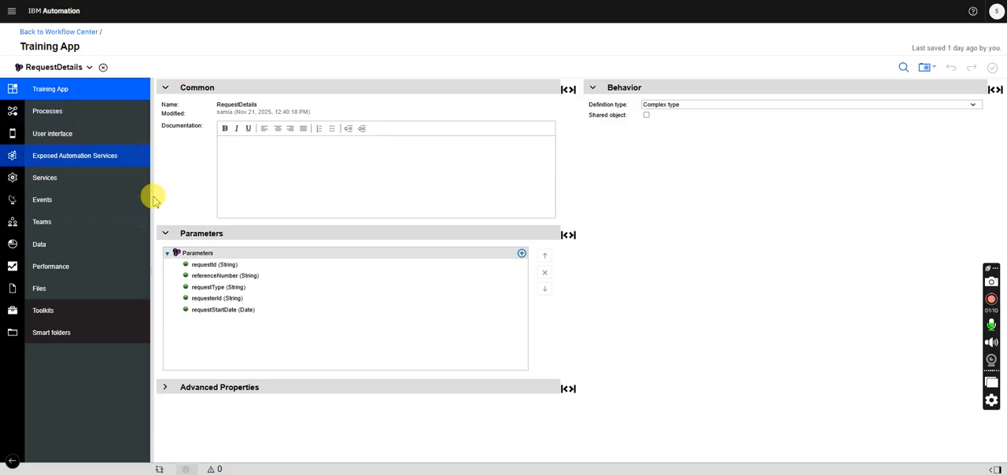
{"action": "left_click", "coordinate": [138, 133]}
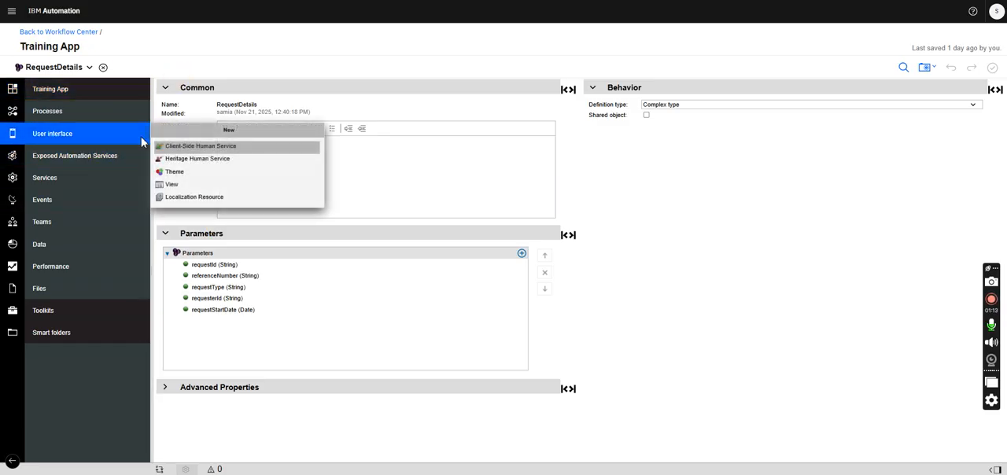
{"action": "left_click", "coordinate": [172, 184]}
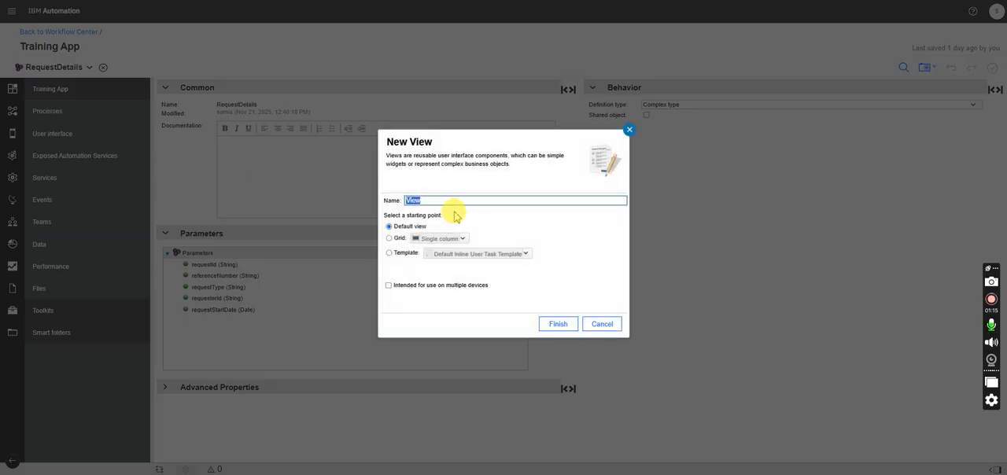
{"action": "type", "text": "Request Deatils CV"}
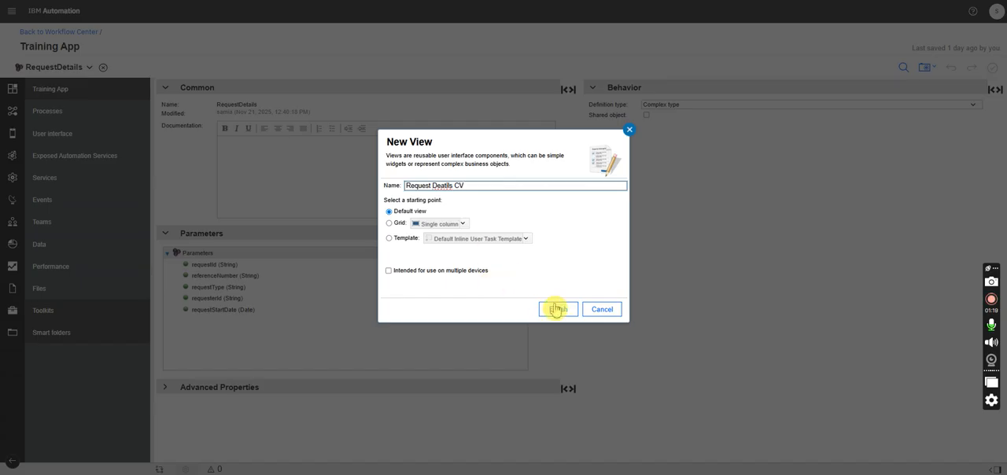
{"action": "left_click", "coordinate": [454, 186]}
{"action": "key", "text": "BackSpace"}
{"action": "key", "text": "BackSpace"}
{"action": "key", "text": "BackSpace"}
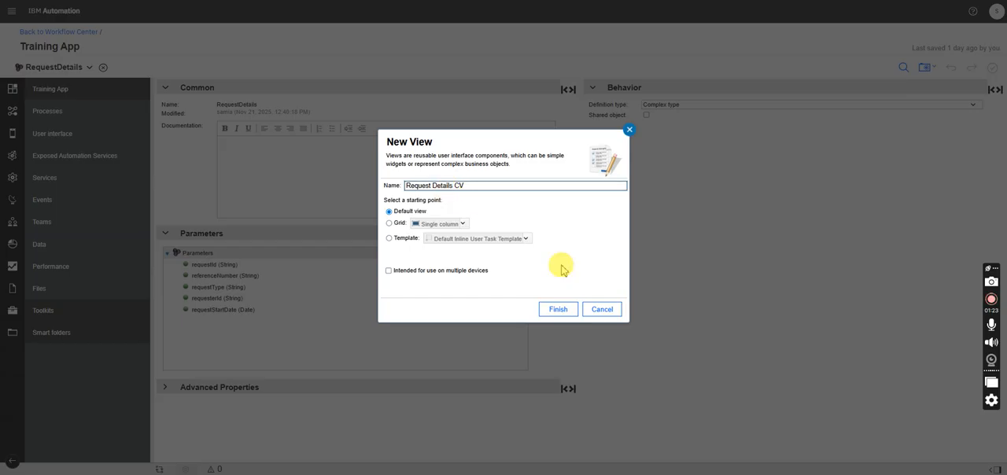
{"action": "left_click", "coordinate": [556, 309]}
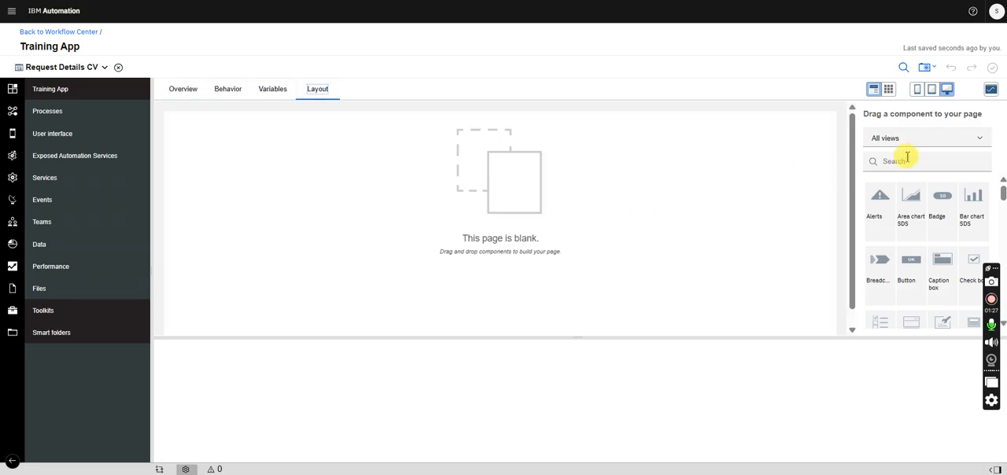
- Add a Panel to the view's layout and set its label to "Request Deatils"
{"action": "left_click", "coordinate": [907, 158]}
{"action": "type", "text": "pane"}
{"action": "left_click_drag", "start_coordinate": [946, 202], "coordinate": [492, 187]}
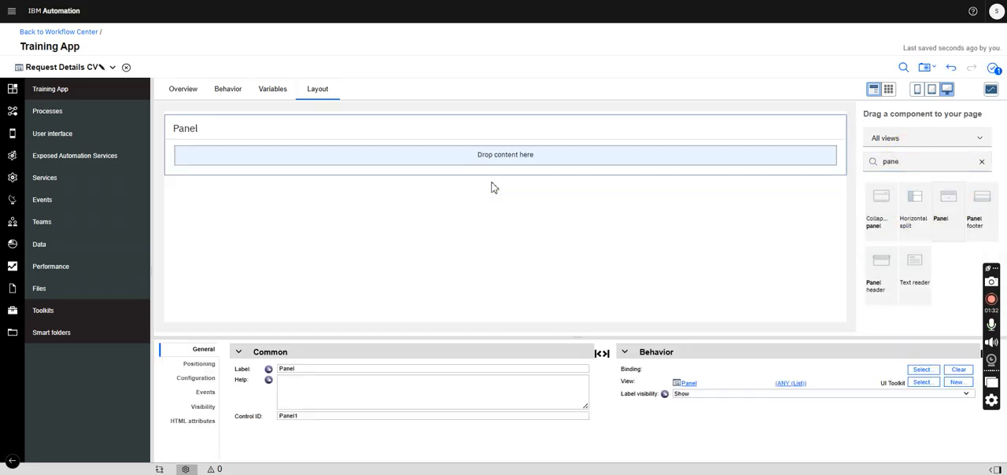
{"action": "double_click", "coordinate": [298, 369]}
{"action": "type", "text": "Request Deatils"}
{"action": "left_click", "coordinate": [382, 326]}
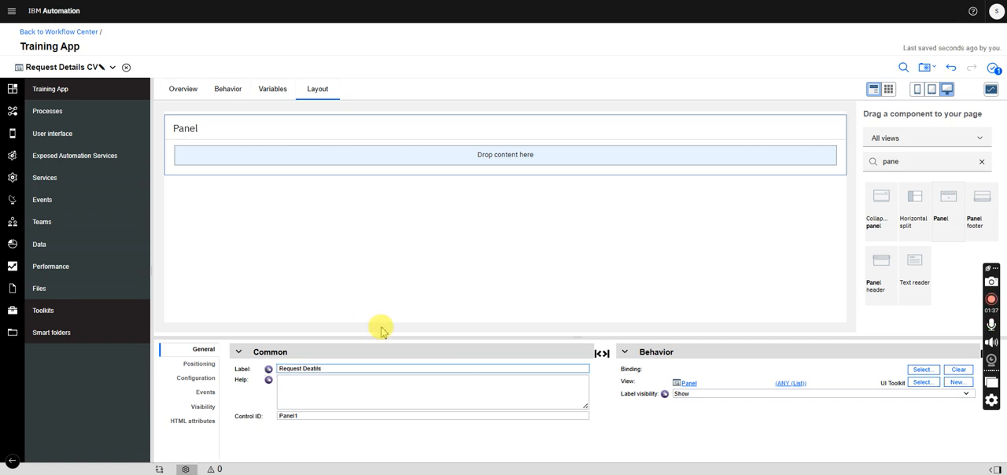
- Find the Vertical layout component and place it inside the Request Deatils panel
{"action": "left_click", "coordinate": [917, 163]}
{"action": "left_click_drag", "start_coordinate": [910, 170], "coordinate": [861, 164]}
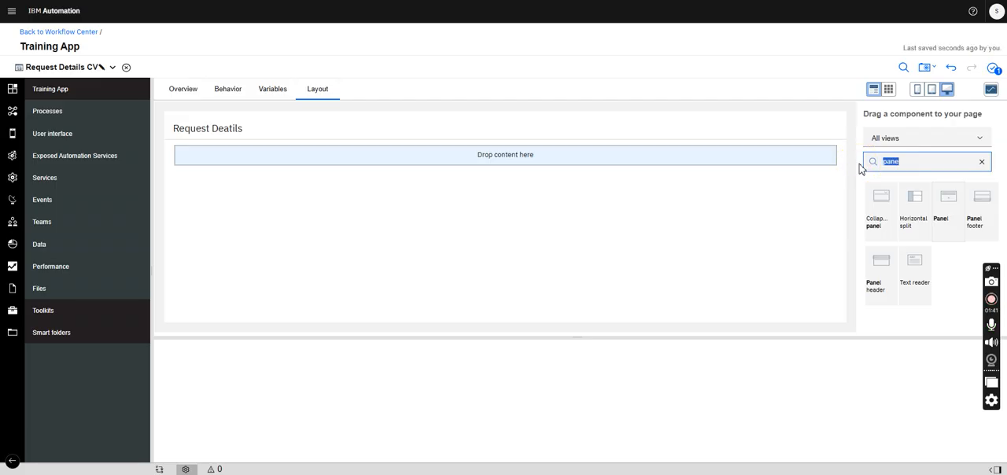
{"action": "type", "text": "ver"}
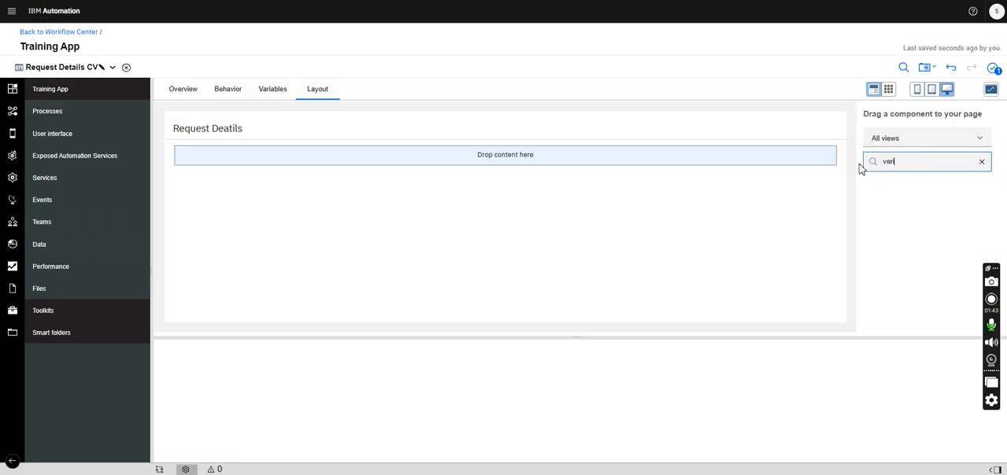
{"action": "type", "text": "t"}
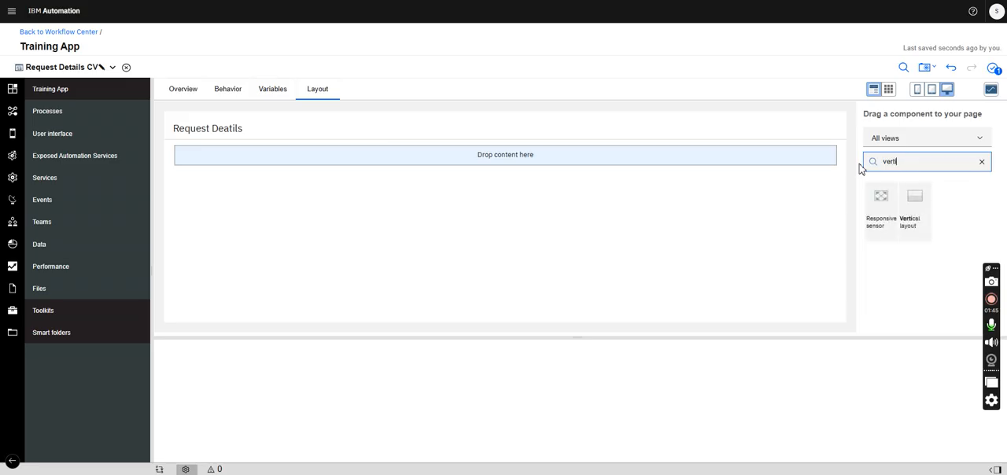
{"action": "left_click_drag", "start_coordinate": [921, 217], "coordinate": [674, 164]}
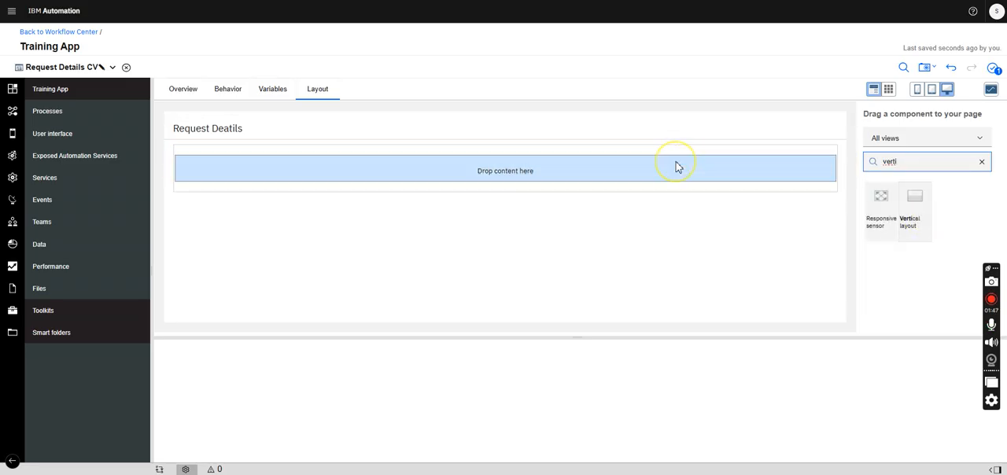
- Find the Horizontal layout component and stack two of them inside the vertical layout
{"action": "double_click", "coordinate": [890, 161]}
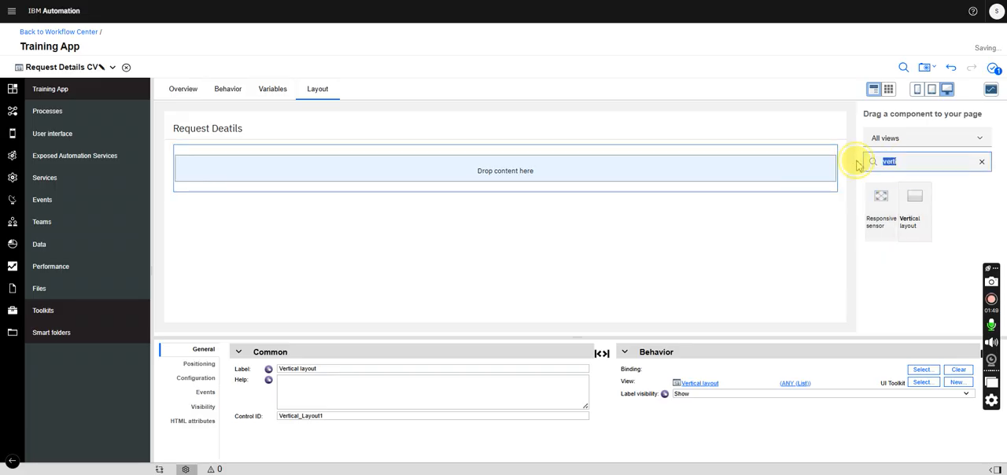
{"action": "type", "text": "hor"}
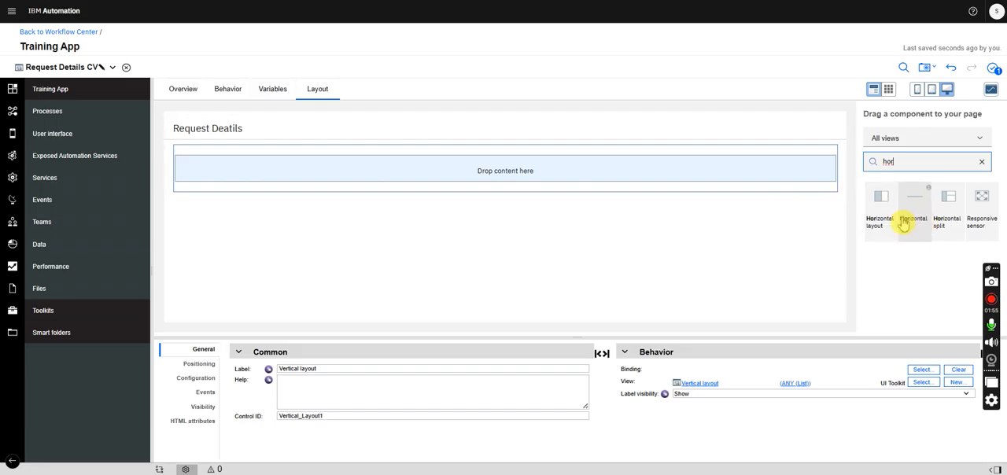
{"action": "left_click_drag", "start_coordinate": [877, 208], "coordinate": [727, 172]}
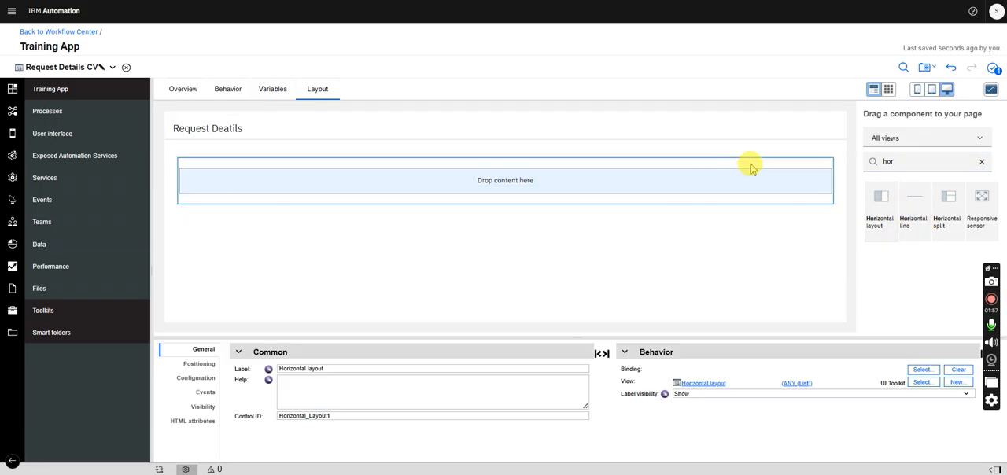
{"action": "left_click_drag", "start_coordinate": [877, 199], "coordinate": [818, 212]}
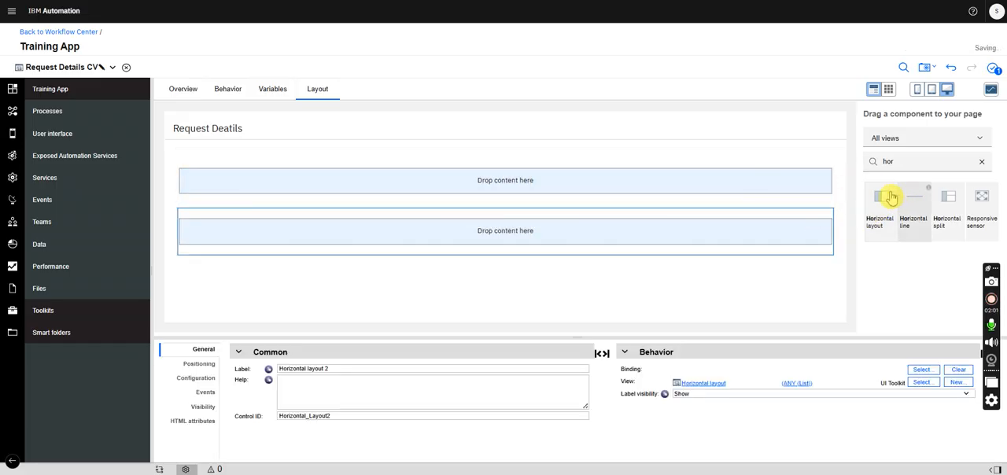
- Nest two side-by-side horizontal layouts in each of the two stacked rows, forming a two-by-two grid
{"action": "left_click_drag", "start_coordinate": [878, 203], "coordinate": [706, 191]}
{"action": "left_click_drag", "start_coordinate": [879, 202], "coordinate": [821, 198]}
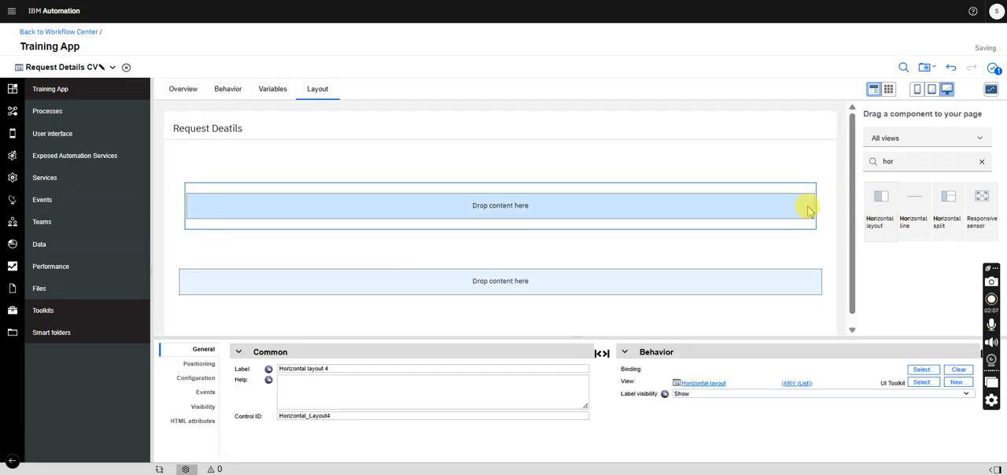
{"action": "left_click_drag", "start_coordinate": [881, 206], "coordinate": [716, 263]}
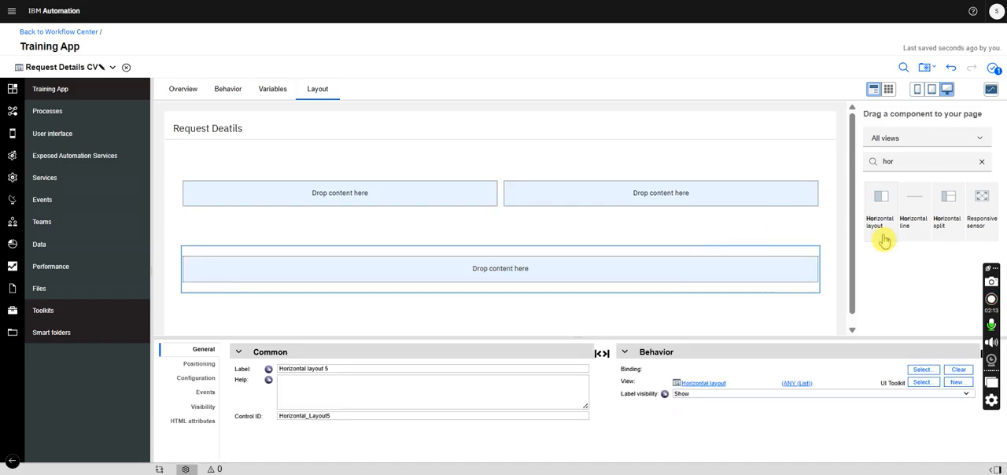
{"action": "left_click_drag", "start_coordinate": [881, 207], "coordinate": [814, 285]}
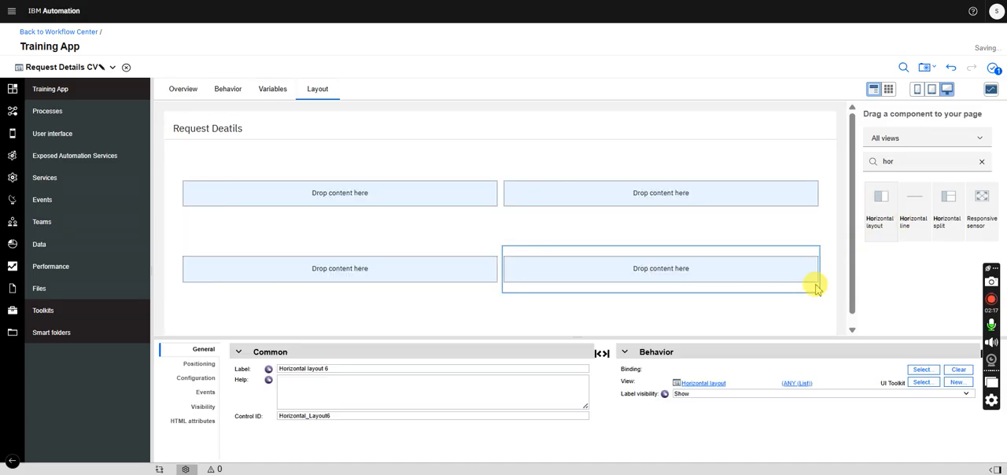
{"action": "left_click", "coordinate": [549, 160]}
{"action": "left_click", "coordinate": [503, 172]}
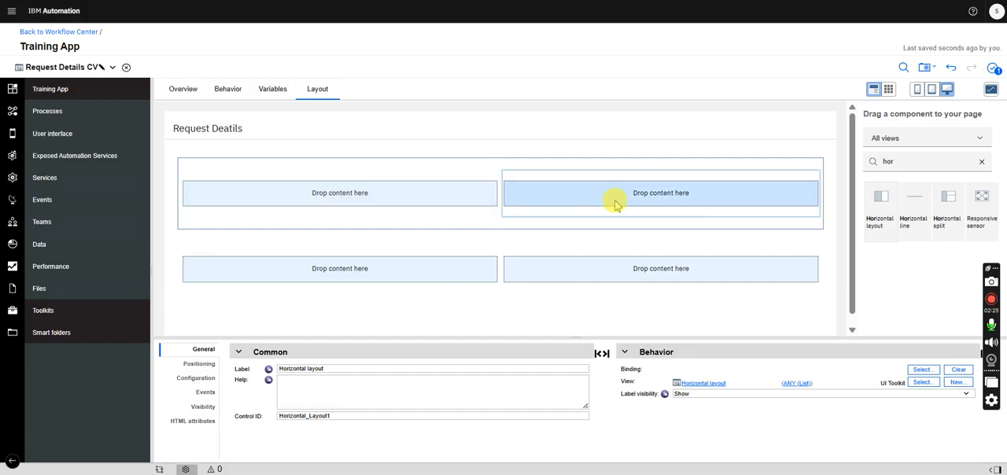
{"action": "left_click", "coordinate": [510, 245]}
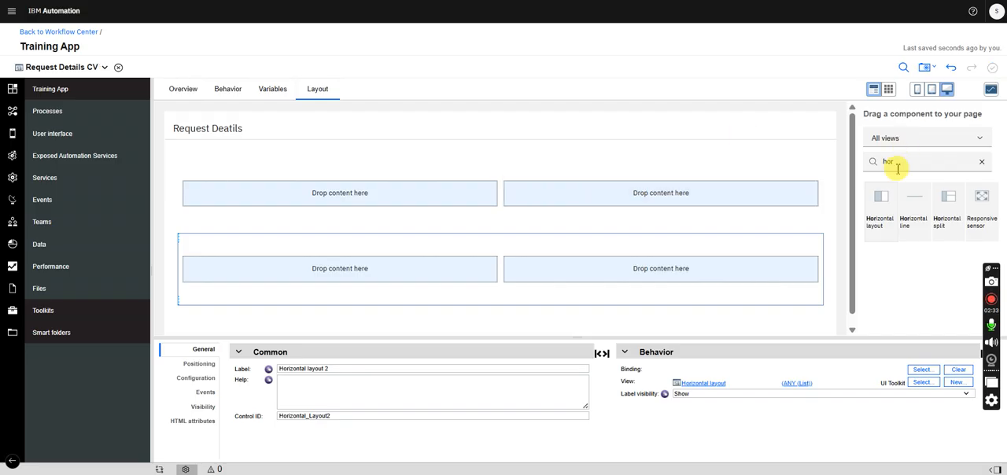
- Find the Display text component and place it in the first cell of the upper row
{"action": "left_click_drag", "start_coordinate": [906, 162], "coordinate": [859, 161]}
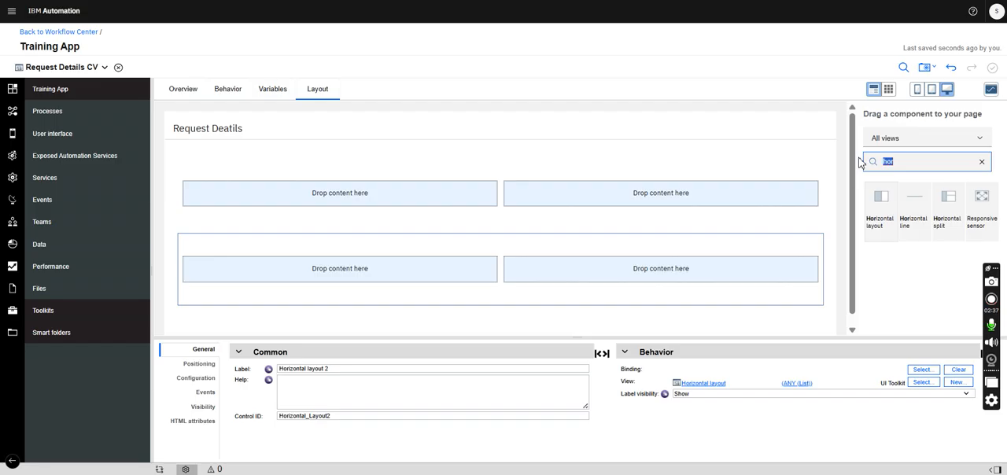
{"action": "type", "text": "dis"}
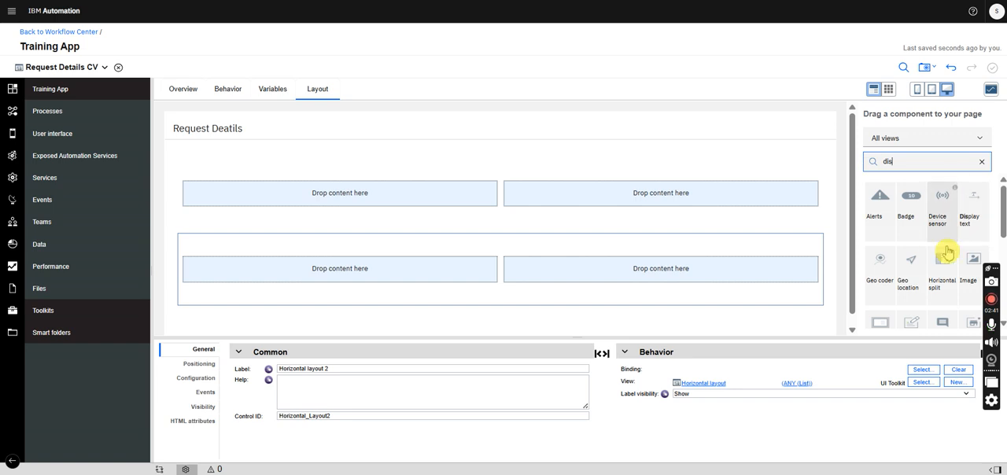
{"action": "left_click_drag", "start_coordinate": [973, 221], "coordinate": [404, 207]}
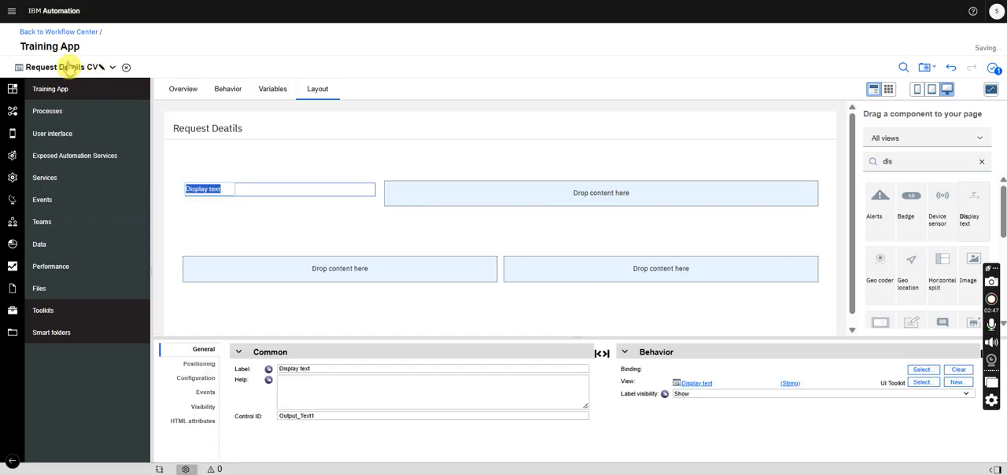
- Check the RequestDetails business object's parameters, and add a Single select to the second cell of the view's upper row
{"action": "left_click", "coordinate": [69, 67]}
{"action": "left_click", "coordinate": [68, 93]}
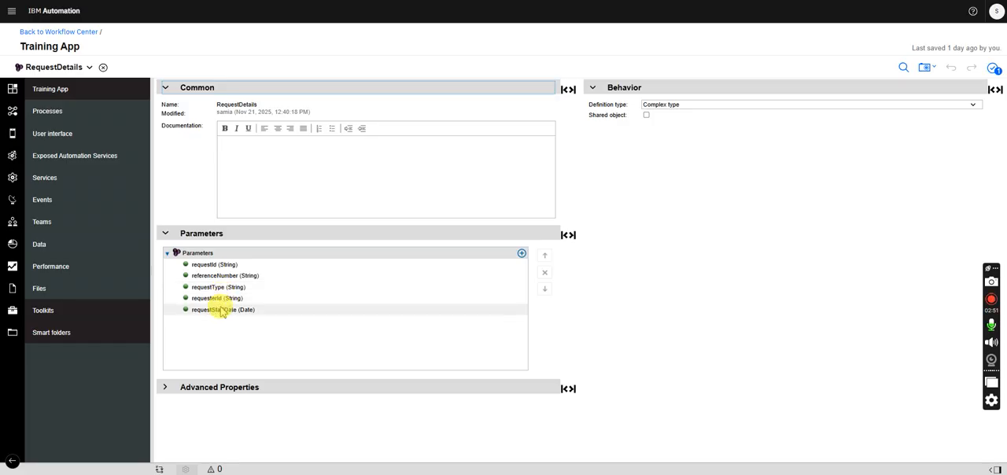
{"action": "left_click", "coordinate": [68, 68]}
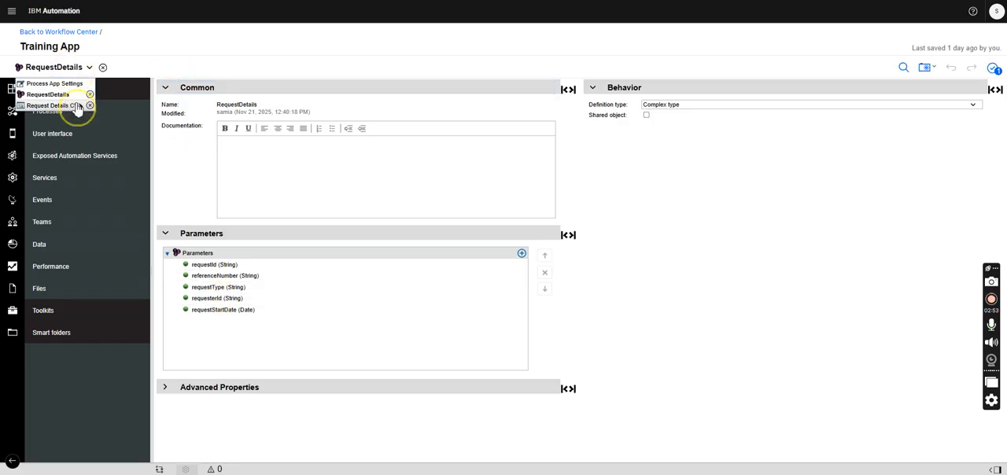
{"action": "left_click", "coordinate": [67, 105]}
{"action": "left_click_drag", "start_coordinate": [896, 163], "coordinate": [866, 162]}
{"action": "type", "text": "s"}
{"action": "key", "text": "BackSpace"}
{"action": "type", "text": "sele"}
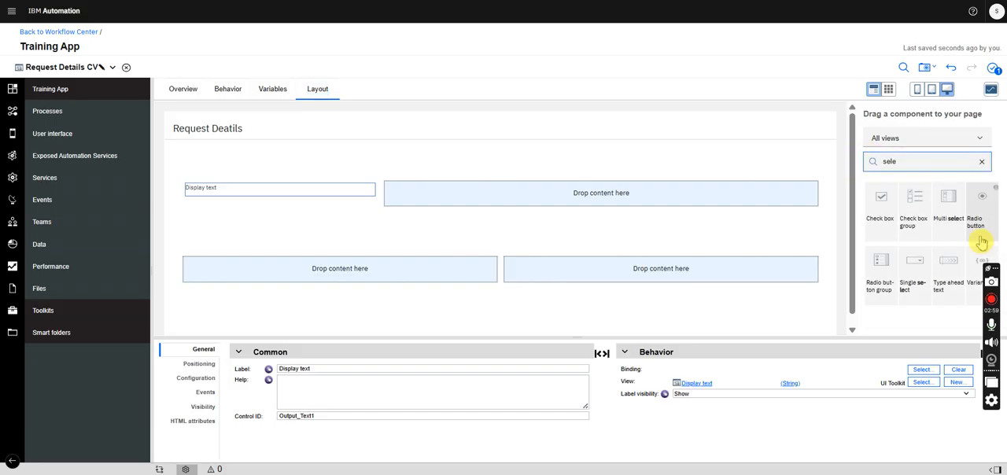
{"action": "left_click_drag", "start_coordinate": [915, 271], "coordinate": [603, 213]}
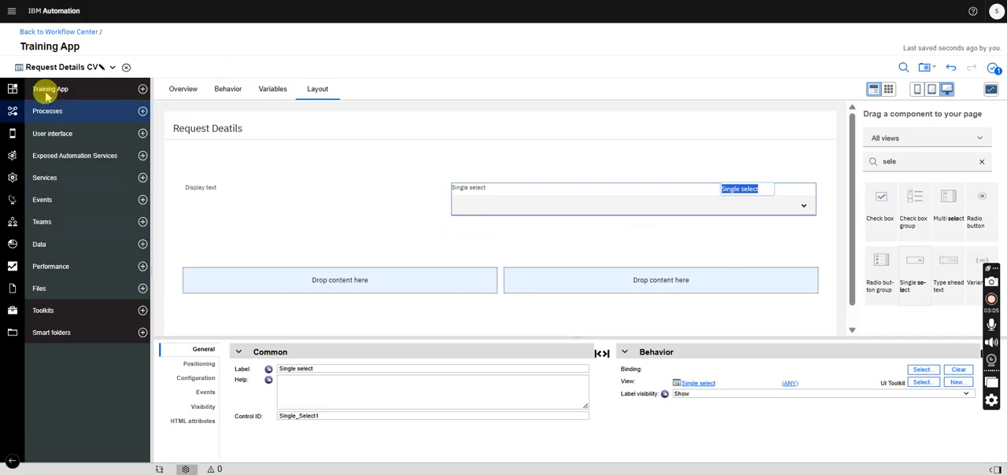
- Review the RequestDetails parameters again, and add a Date/time picker to the first cell of the view's lower row
{"action": "left_click", "coordinate": [59, 69]}
{"action": "left_click", "coordinate": [47, 68]}
{"action": "left_click", "coordinate": [48, 95]}
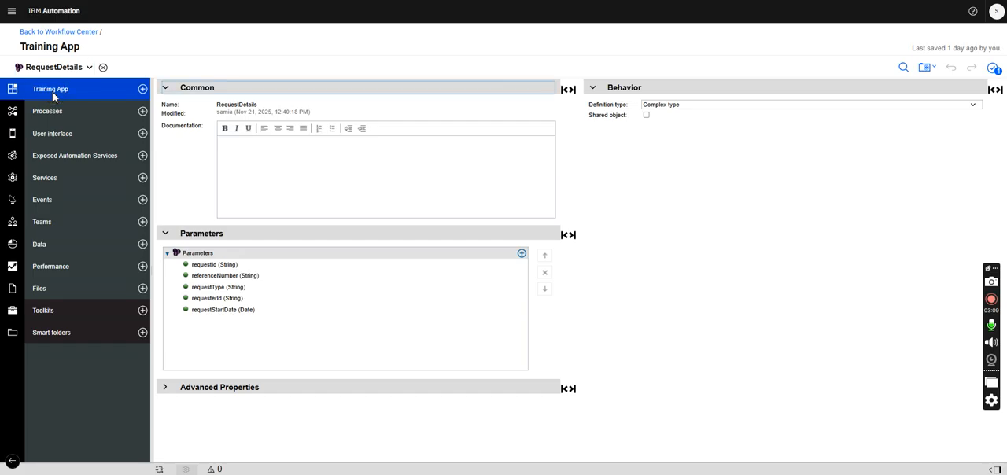
{"action": "left_click", "coordinate": [55, 67]}
{"action": "left_click", "coordinate": [53, 105]}
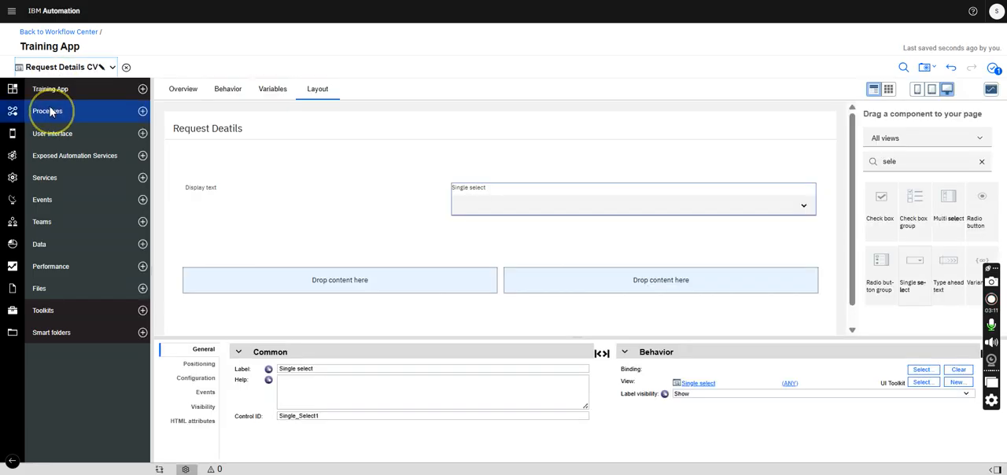
{"action": "double_click", "coordinate": [861, 161]}
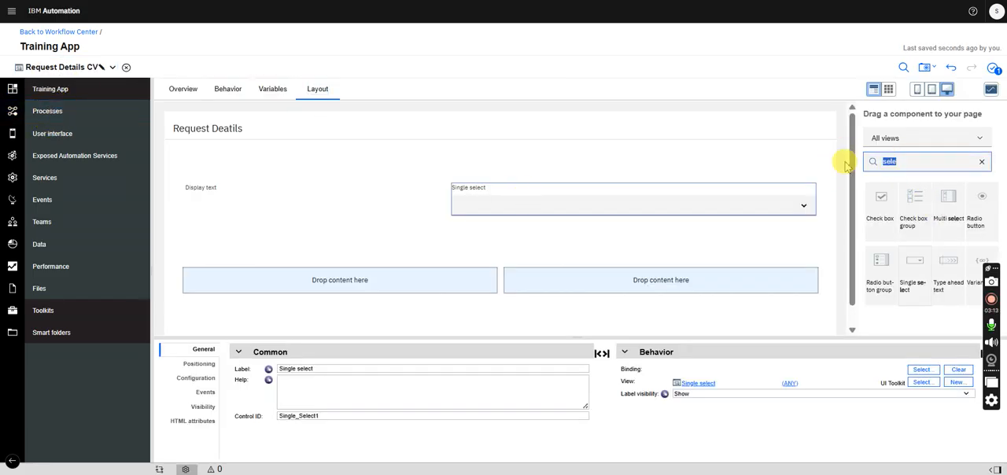
{"action": "type", "text": "date"}
{"action": "left_click_drag", "start_coordinate": [888, 217], "coordinate": [446, 289]}
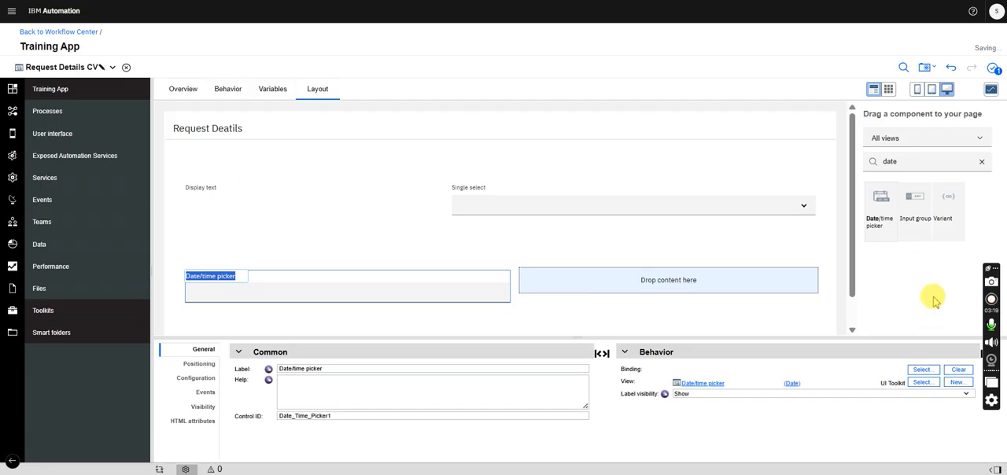
- Find the Display text component and place it in the second cell of the view's lower row
{"action": "double_click", "coordinate": [901, 162]}
{"action": "type", "text": "displ"}
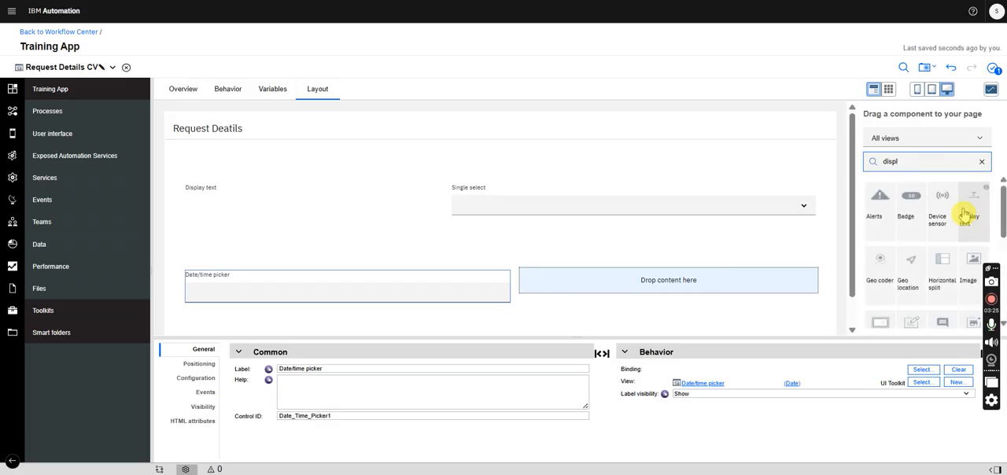
{"action": "left_click_drag", "start_coordinate": [938, 248], "coordinate": [700, 295]}
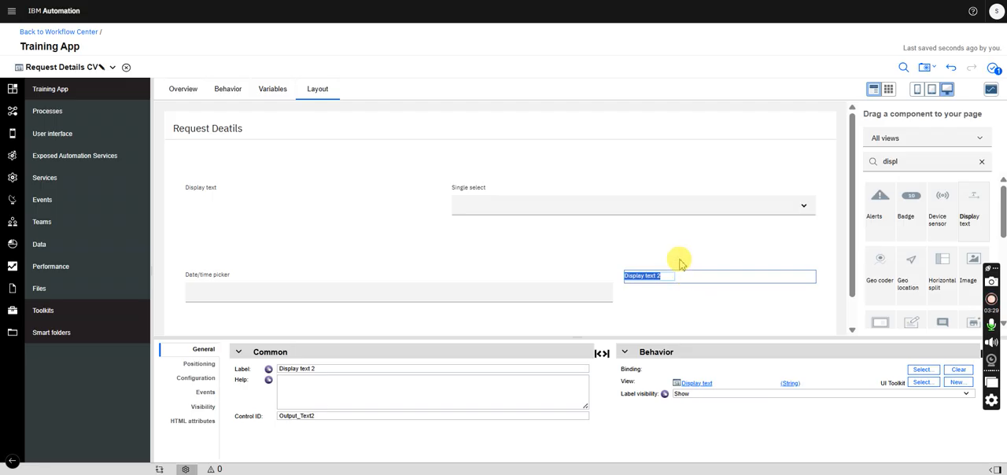
{"action": "left_click", "coordinate": [675, 264]}
- Set the label of the upper row's display text to "Reference Number"
{"action": "left_click", "coordinate": [193, 189]}
{"action": "left_click_drag", "start_coordinate": [331, 368], "coordinate": [245, 368]}
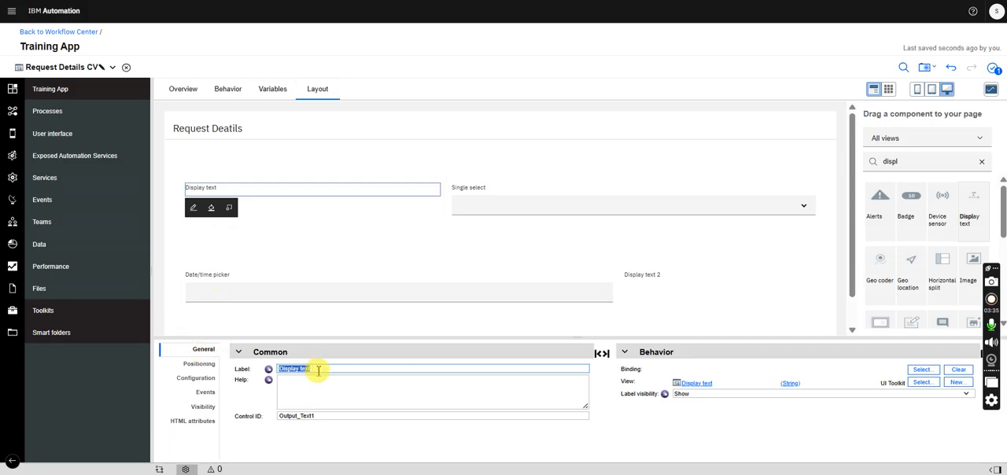
{"action": "key", "text": "BackSpace"}
{"action": "type", "text": "Reque"}
{"action": "key", "text": "BackSpace"}
{"action": "key", "text": "BackSpace"}
{"action": "key", "text": "BackSpace"}
{"action": "type", "text": "ference Number"}
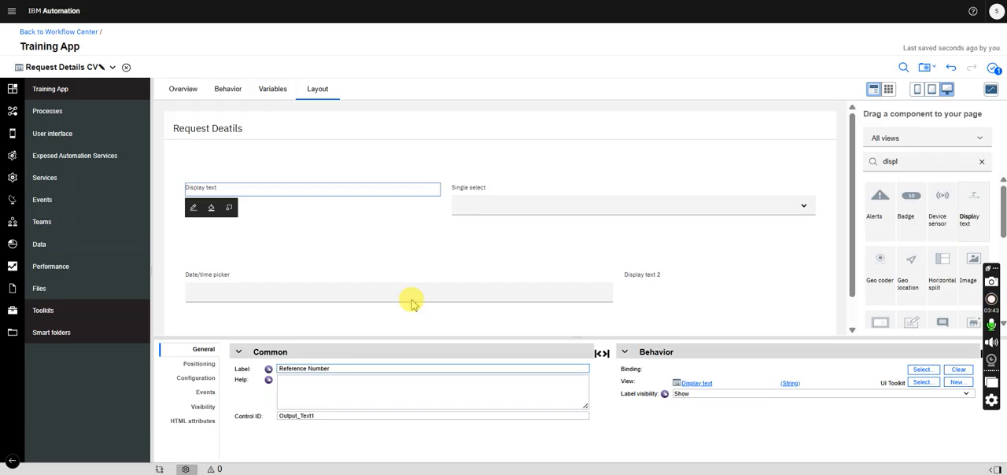
- Set the label of the single select in the upper row to "Request Type"
{"action": "left_click", "coordinate": [535, 193]}
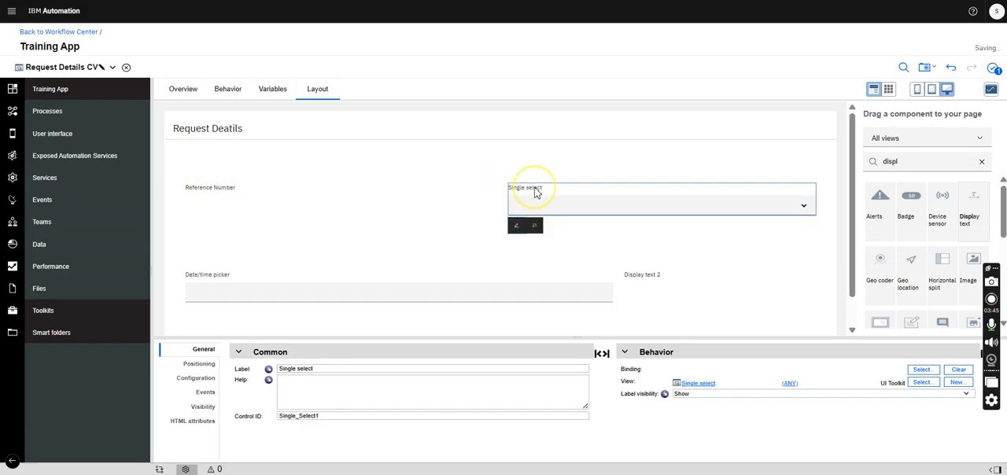
{"action": "left_click_drag", "start_coordinate": [322, 367], "coordinate": [259, 369]}
{"action": "type", "text": "Request Type"}
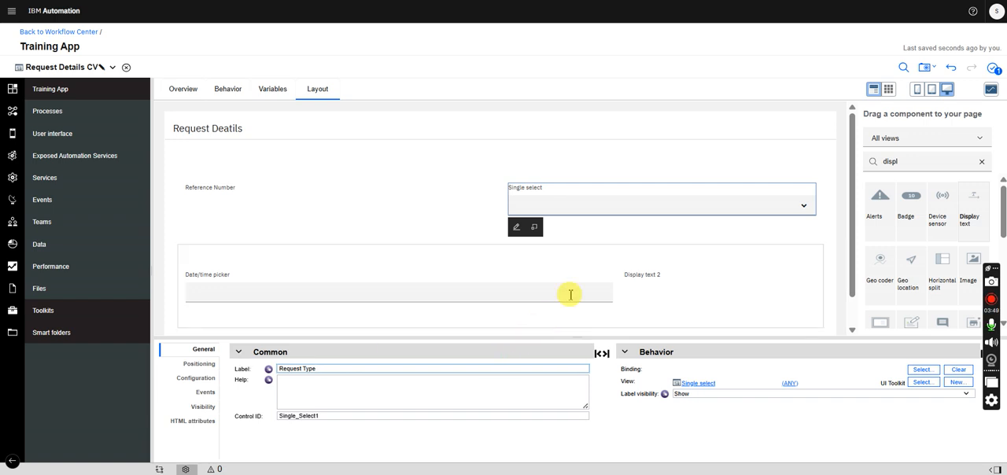
- Set the label of the date/time picker in the lower row to "Request Date"
{"action": "left_click", "coordinate": [653, 253]}
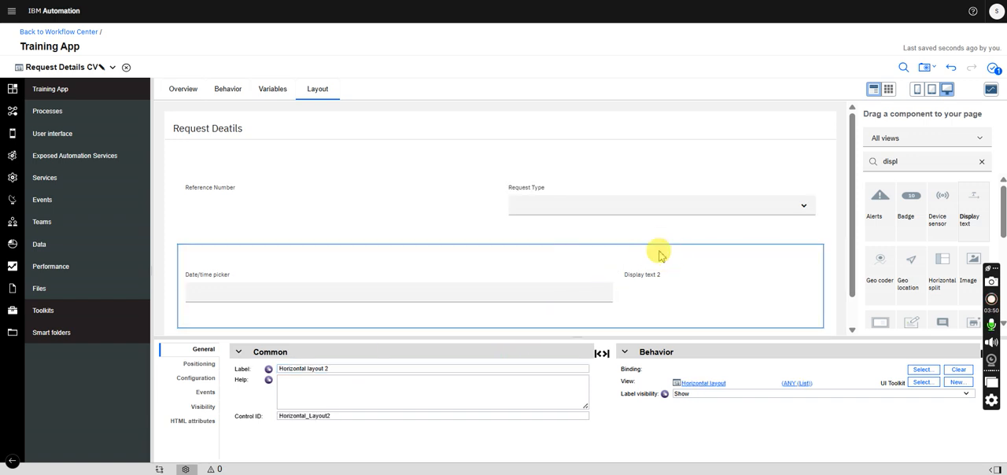
{"action": "left_click", "coordinate": [236, 285]}
{"action": "left_click_drag", "start_coordinate": [324, 369], "coordinate": [261, 368]}
{"action": "type", "text": "Request Date"}
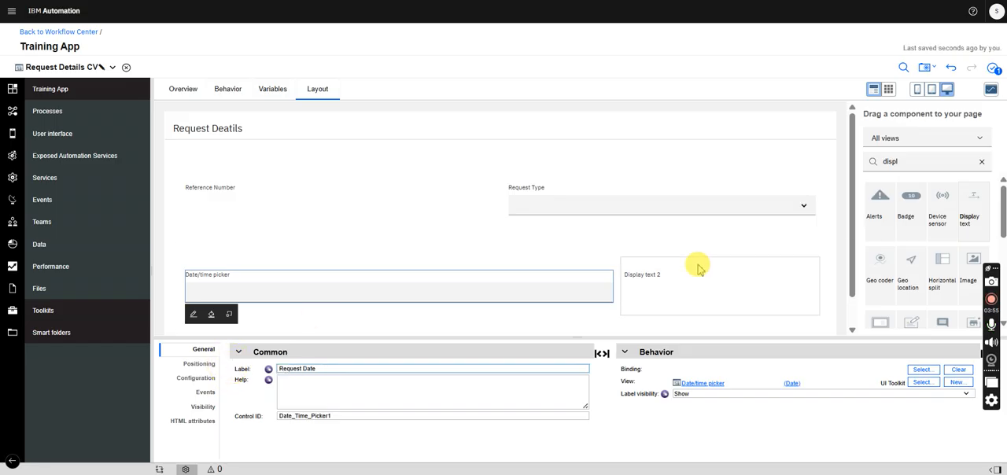
- Set the label of the lower row's display text to "Requester ID"
{"action": "left_click", "coordinate": [698, 269]}
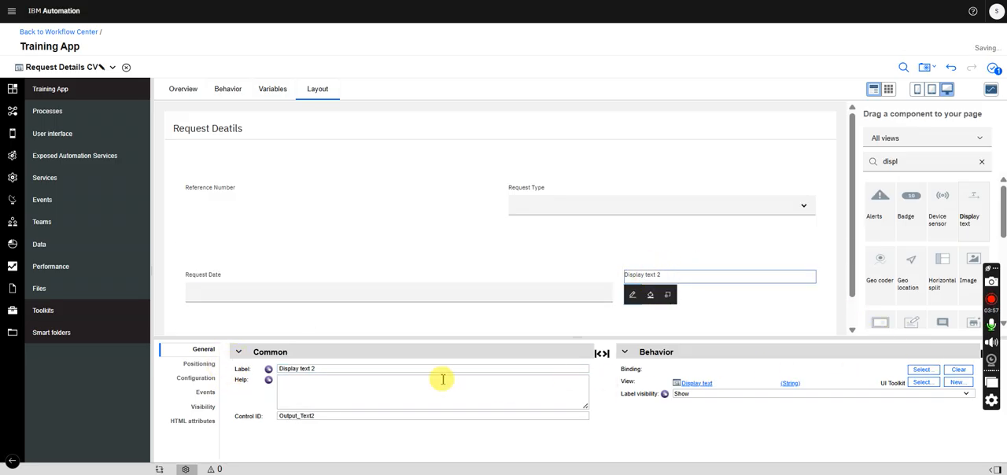
{"action": "left_click_drag", "start_coordinate": [325, 369], "coordinate": [236, 370]}
{"action": "type", "text": "Requ"}
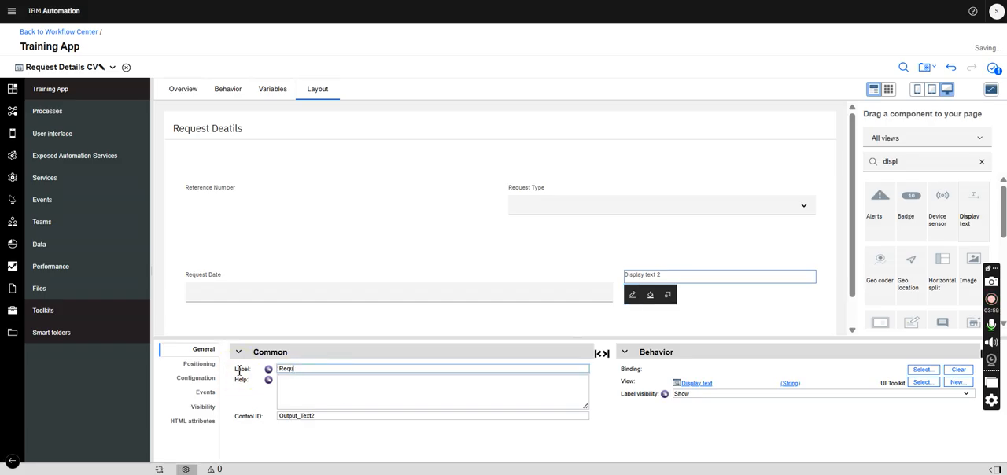
{"action": "key", "text": "BackSpace"}
{"action": "key", "text": "BackSpace"}
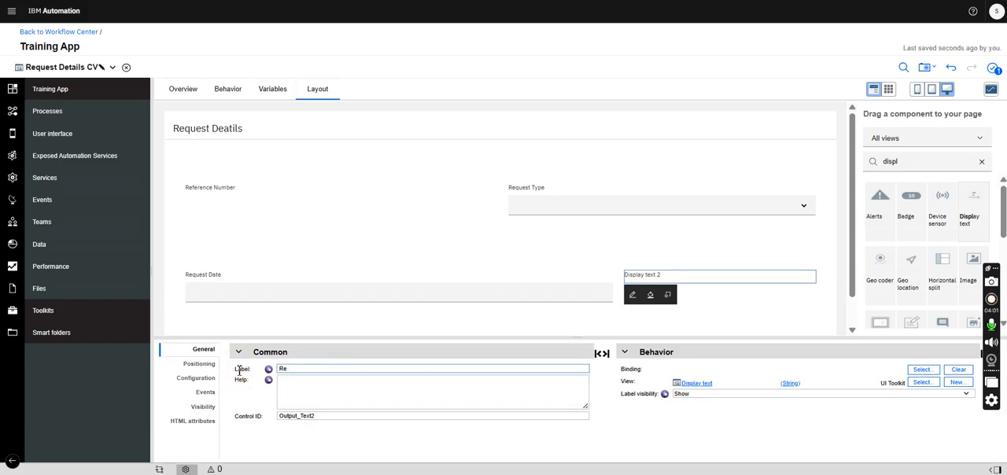
{"action": "type", "text": "qust"}
{"action": "key", "text": "BackSpace"}
{"action": "key", "text": "BackSpace"}
{"action": "type", "text": "uester ID"}
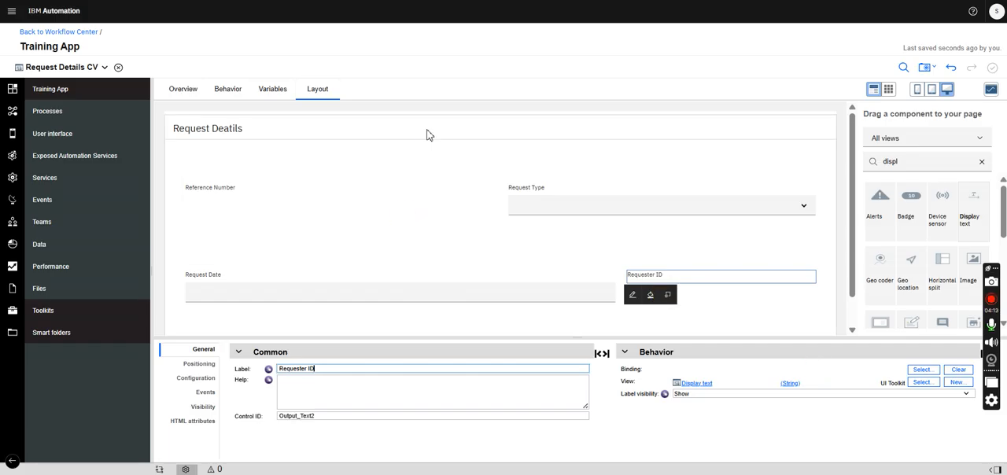
- Add a business data variable named requestDetails to the view, with the RequestDetails business object as its type
{"action": "left_click", "coordinate": [272, 89]}
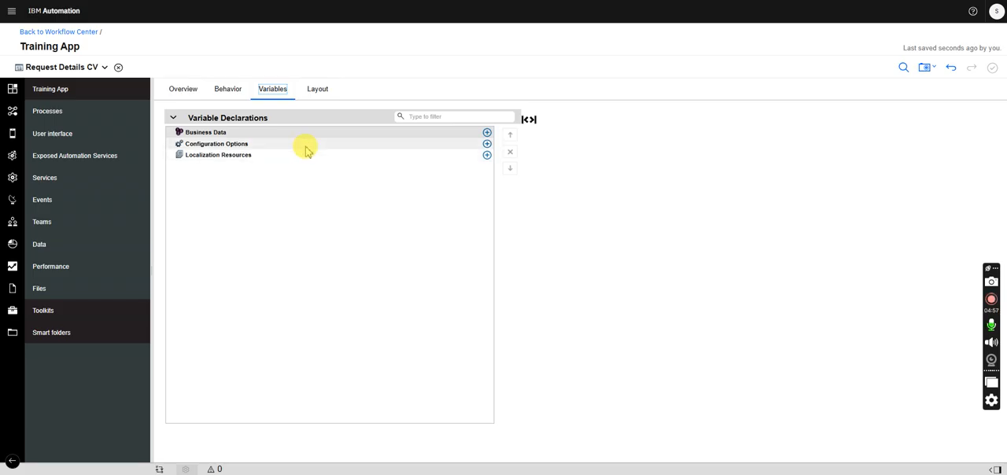
{"action": "left_click", "coordinate": [487, 131]}
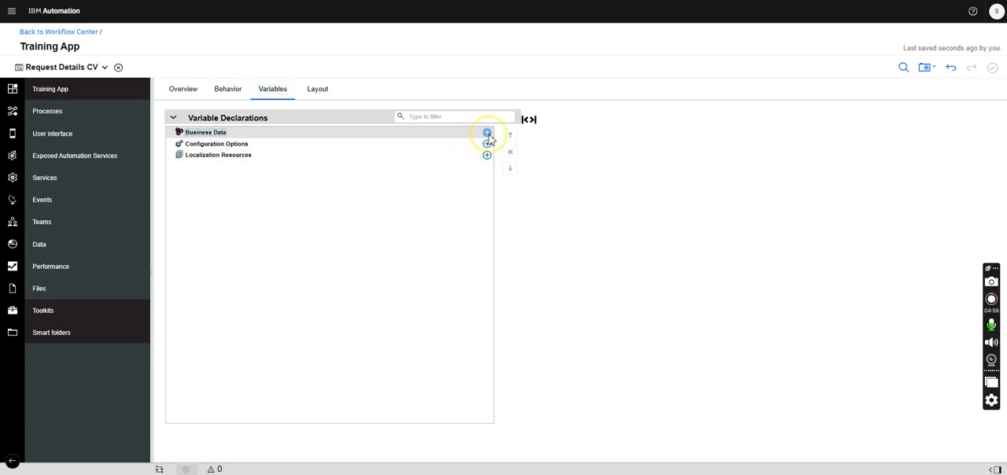
{"action": "type", "text": "reque"}
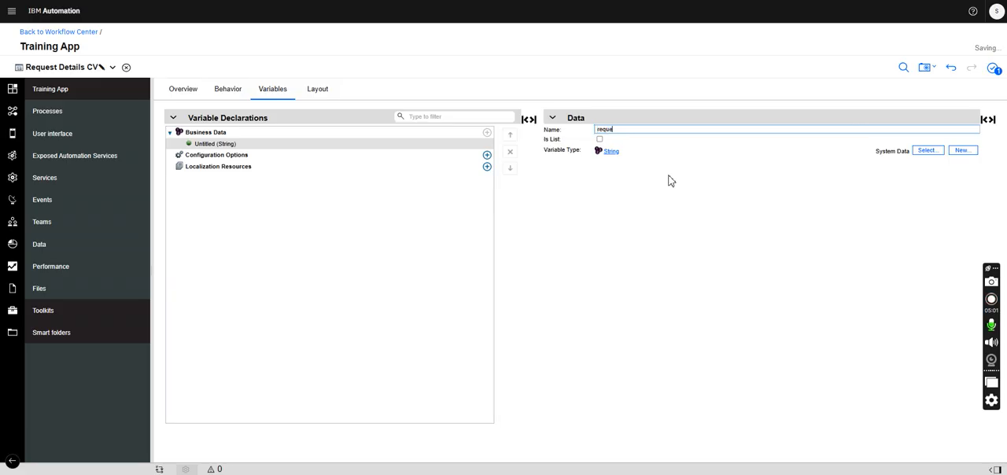
{"action": "type", "text": "stDetails"}
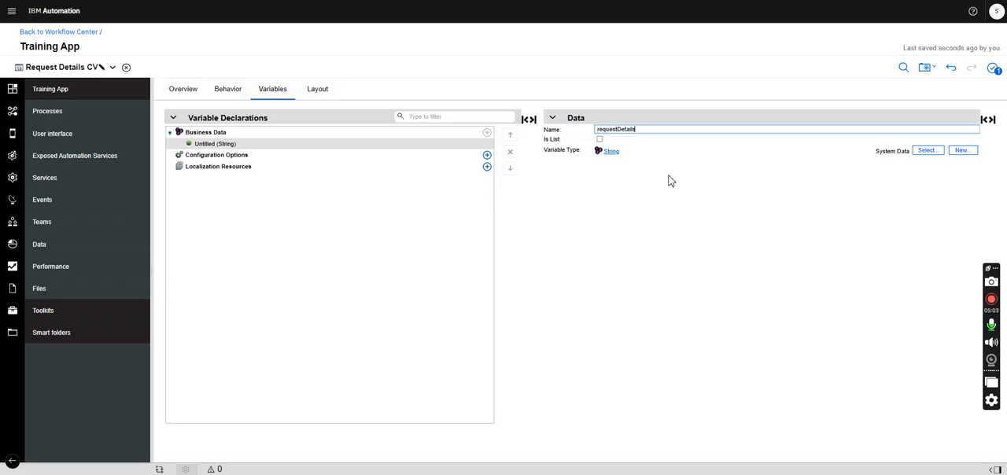
{"action": "left_click", "coordinate": [924, 154]}
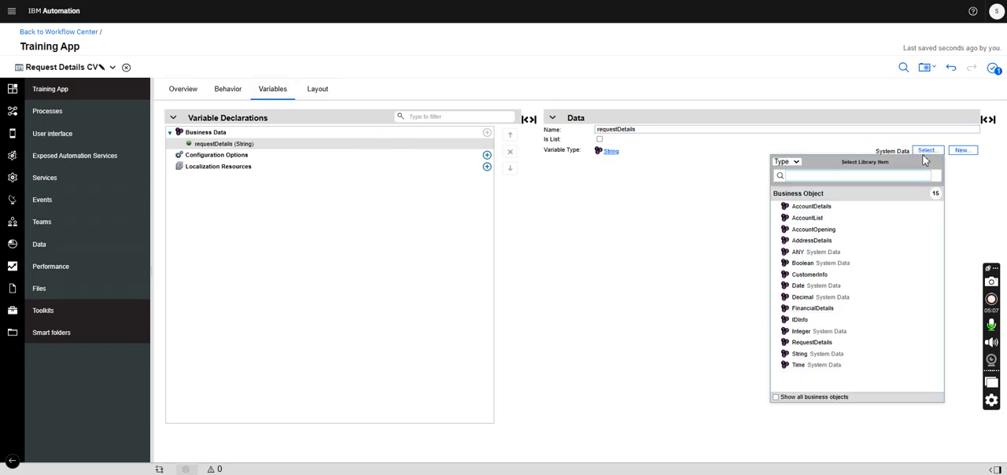
{"action": "left_click", "coordinate": [818, 344]}
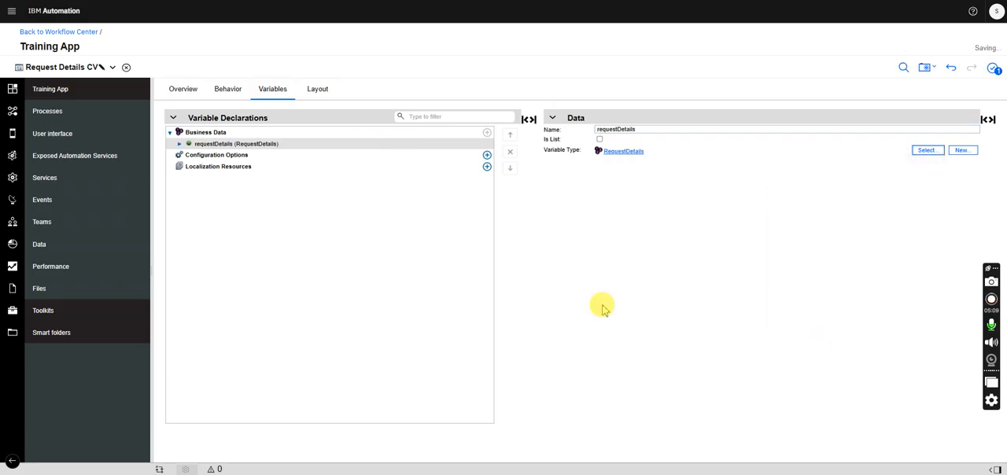
- Add a configuration option named requestTypeList to the view's variables and make it a list
{"action": "left_click", "coordinate": [317, 89]}
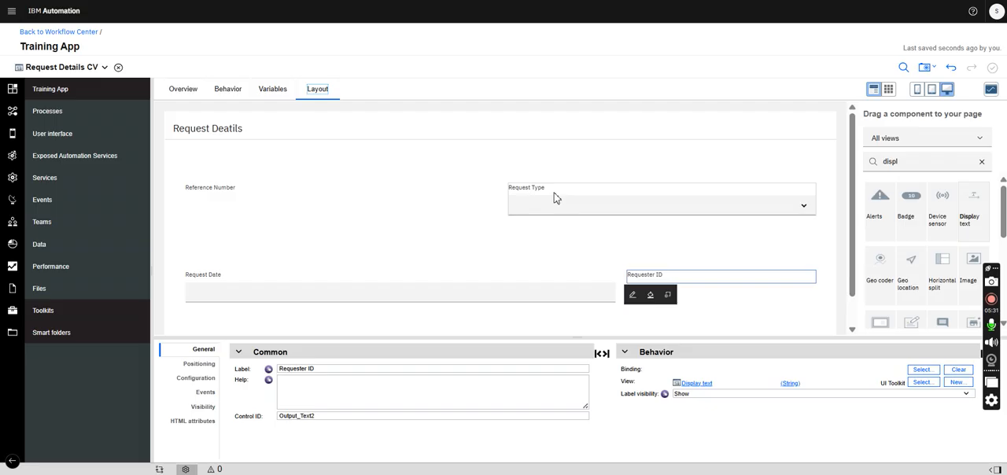
{"action": "left_click", "coordinate": [272, 90]}
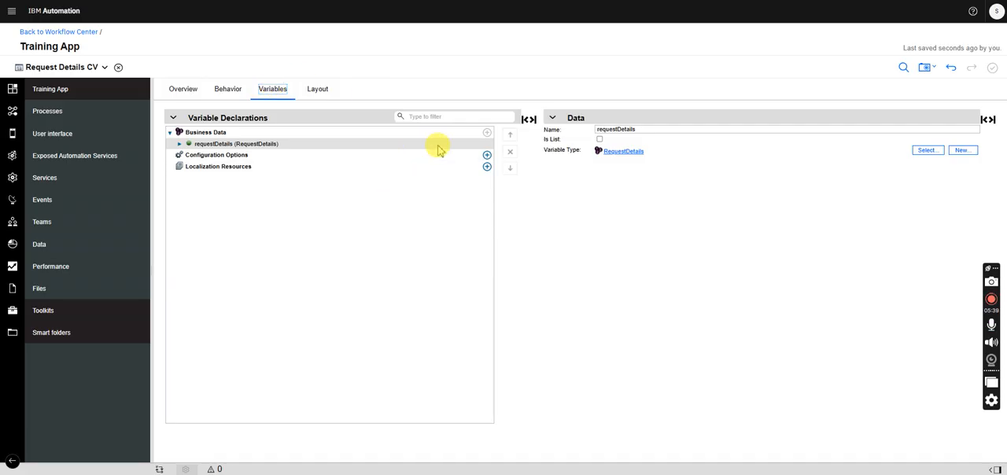
{"action": "left_click", "coordinate": [487, 155]}
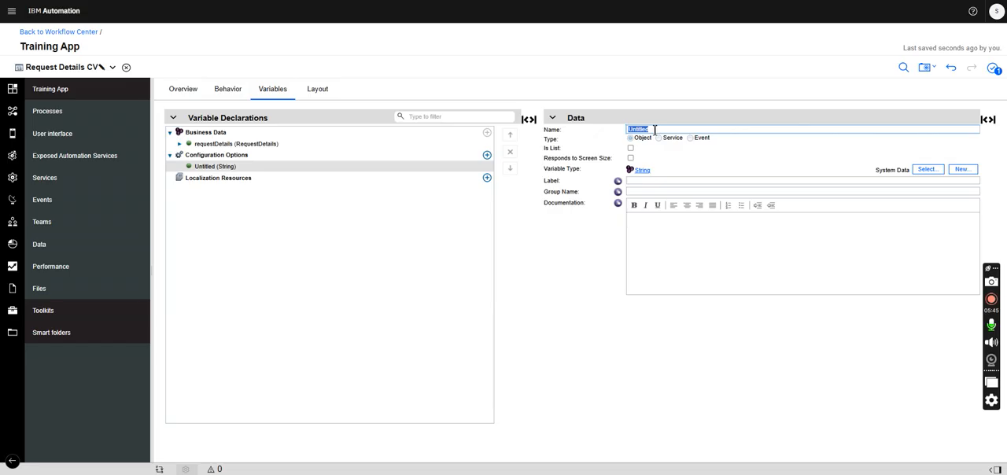
{"action": "type", "text": "requestTypeList"}
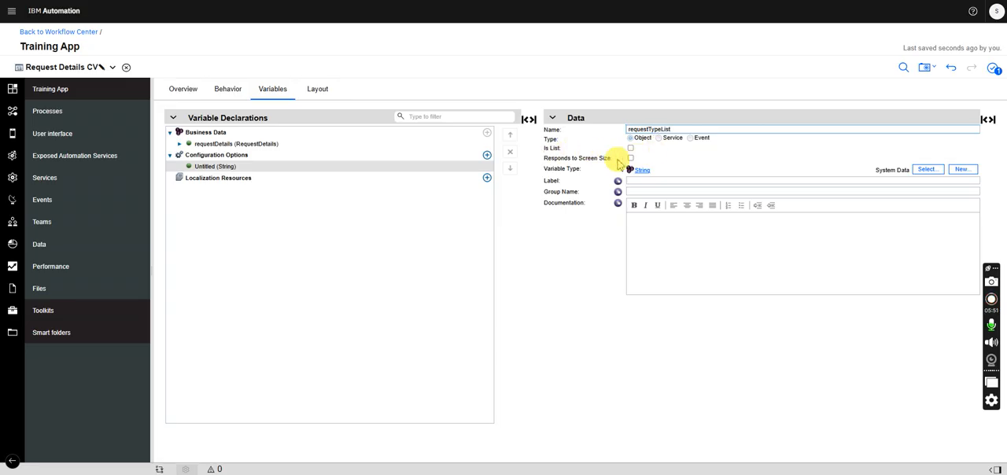
{"action": "left_click", "coordinate": [630, 148]}
- Set the variable type of requestTypeList to NameValuePair, including all business objects in the type search
{"action": "left_click", "coordinate": [927, 170]}
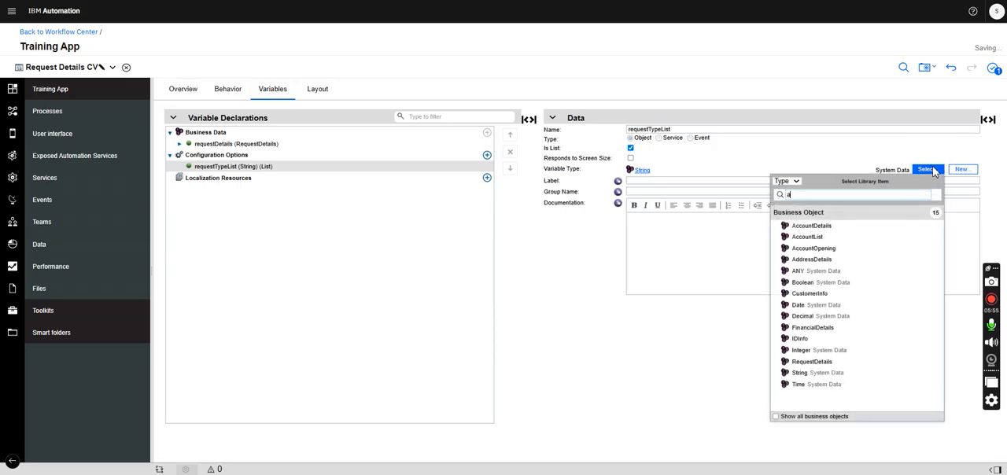
{"action": "type", "text": "nam"}
{"action": "left_click", "coordinate": [803, 407]}
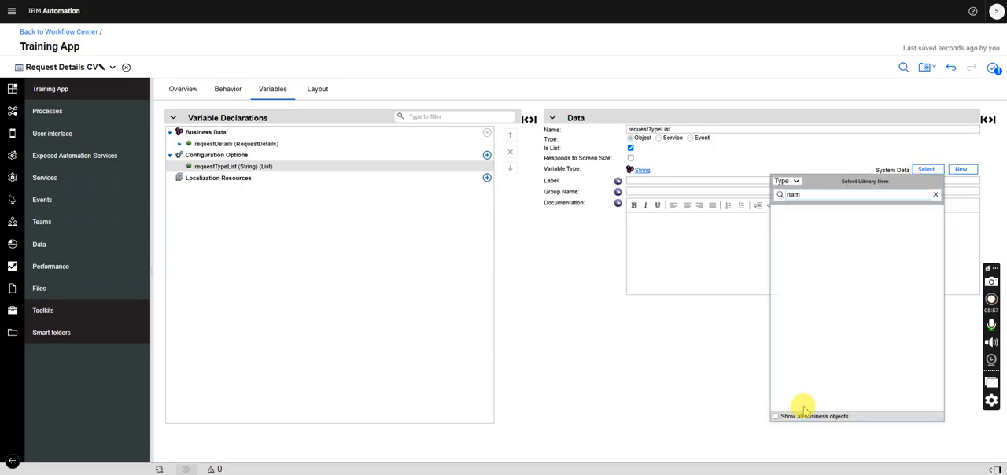
{"action": "left_click", "coordinate": [776, 416]}
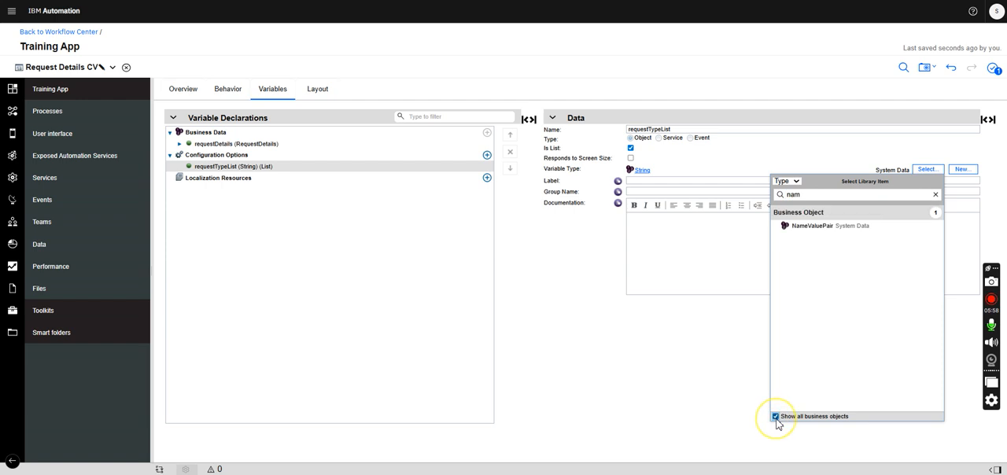
{"action": "left_click", "coordinate": [825, 229]}
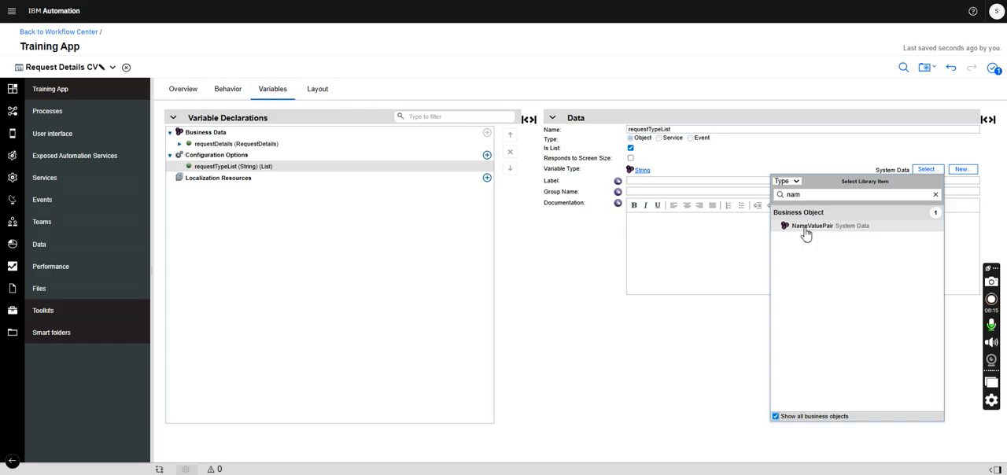
{"action": "left_click", "coordinate": [818, 230]}
{"action": "left_click", "coordinate": [819, 232]}
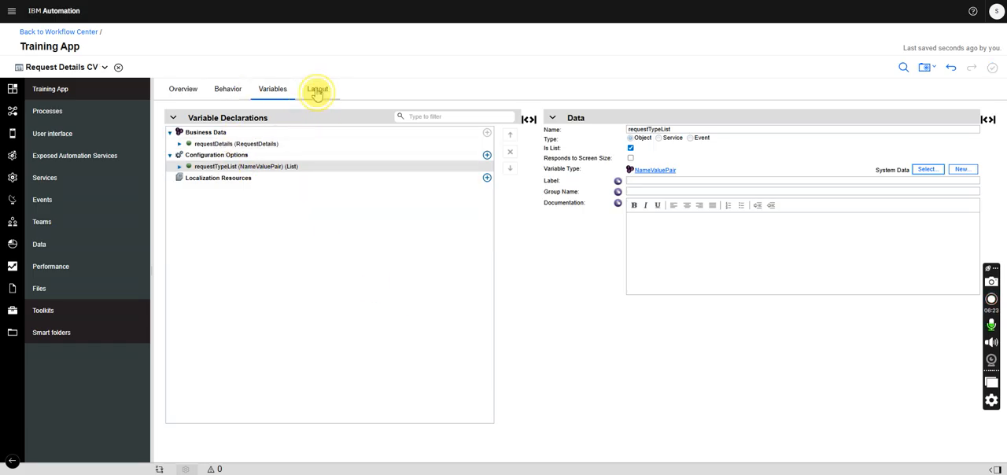
- Bind the Reference Number display text in the layout to requestDetails.referenceNumber
{"action": "left_click", "coordinate": [318, 90]}
{"action": "left_click", "coordinate": [275, 89]}
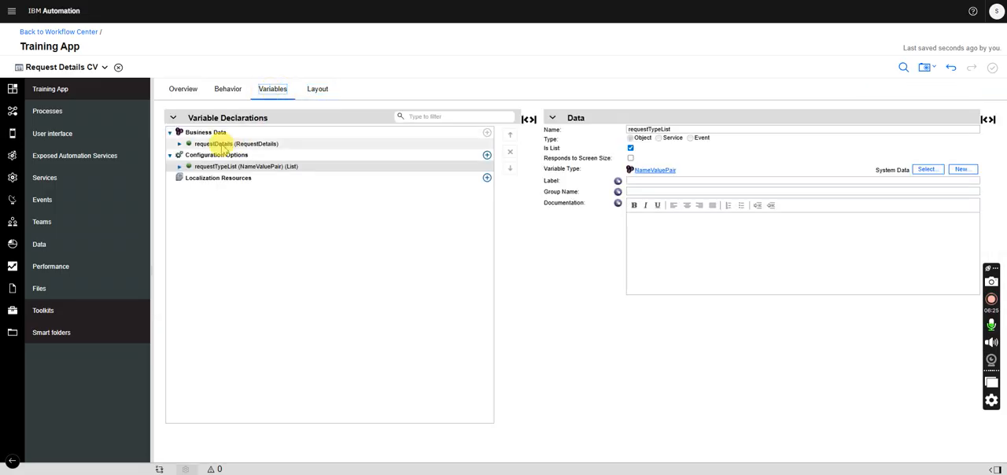
{"action": "left_click", "coordinate": [316, 90]}
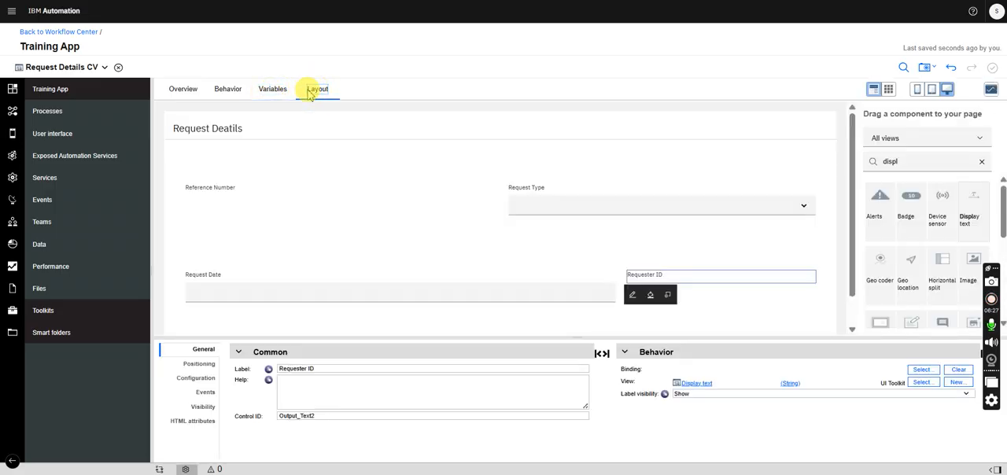
{"action": "left_click", "coordinate": [226, 190]}
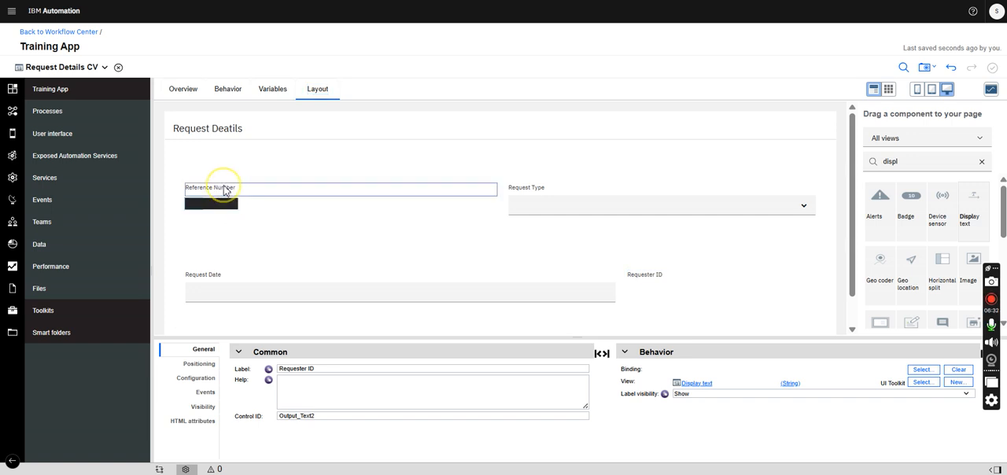
{"action": "left_click", "coordinate": [921, 369]}
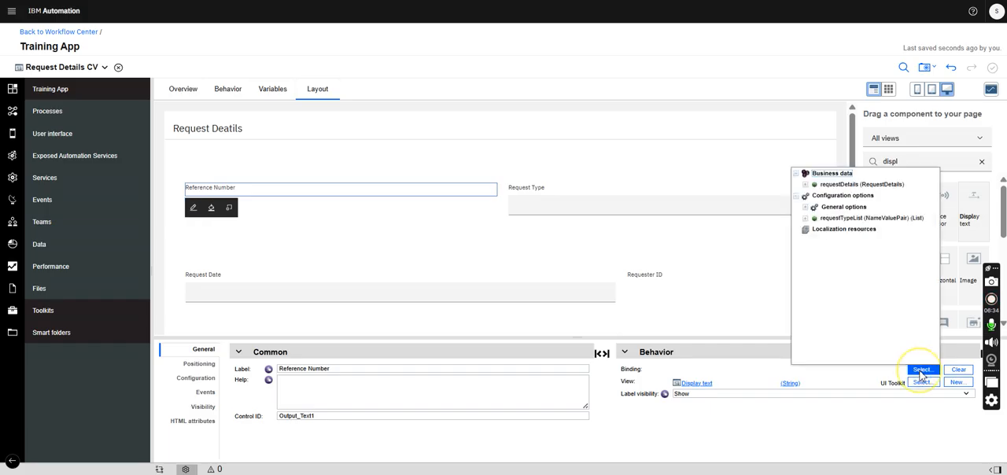
{"action": "left_click", "coordinate": [818, 184]}
{"action": "left_click", "coordinate": [806, 184]}
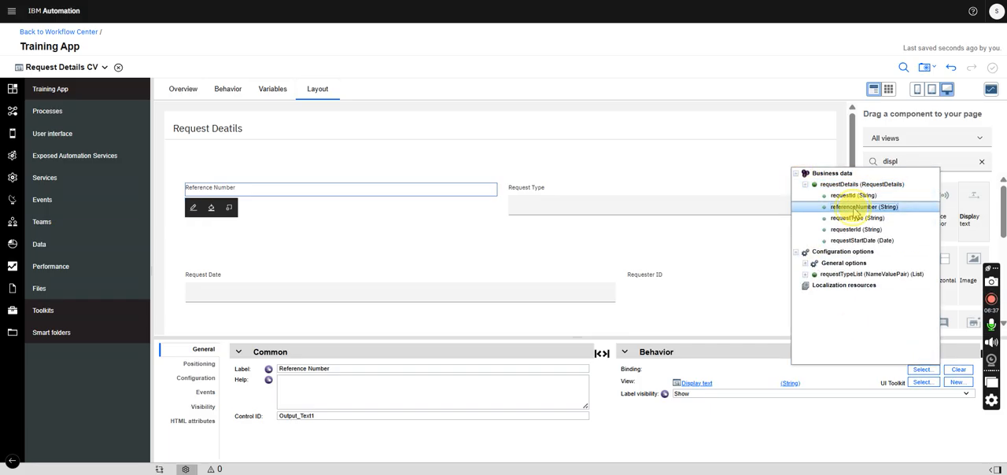
{"action": "left_click", "coordinate": [853, 207]}
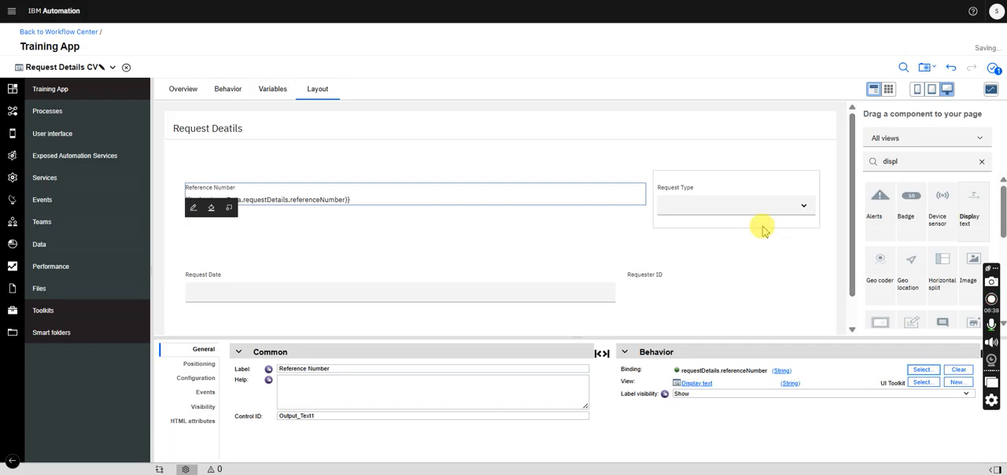
{"action": "left_click", "coordinate": [705, 191]}
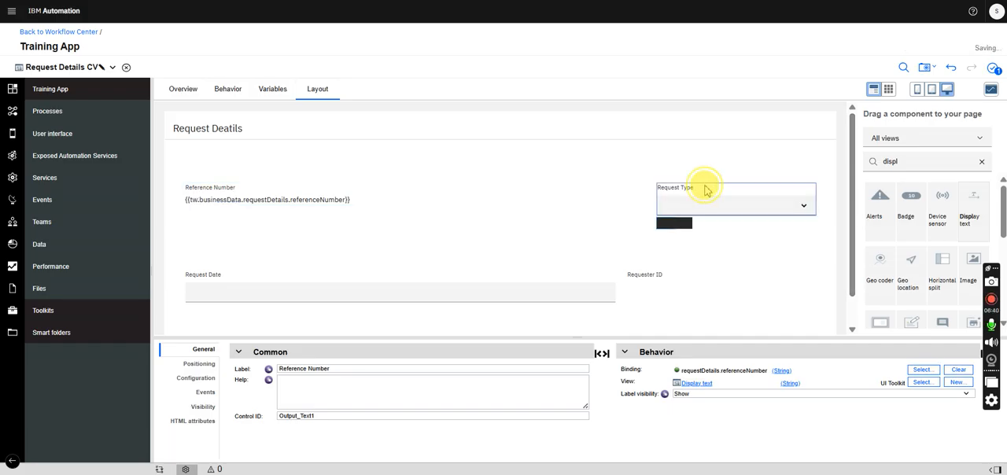
{"action": "left_click", "coordinate": [923, 369]}
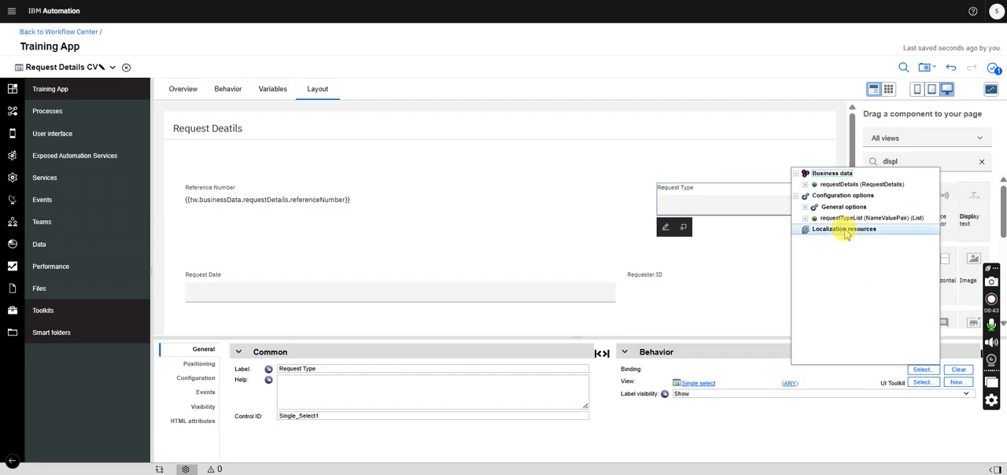
{"action": "left_click", "coordinate": [806, 187]}
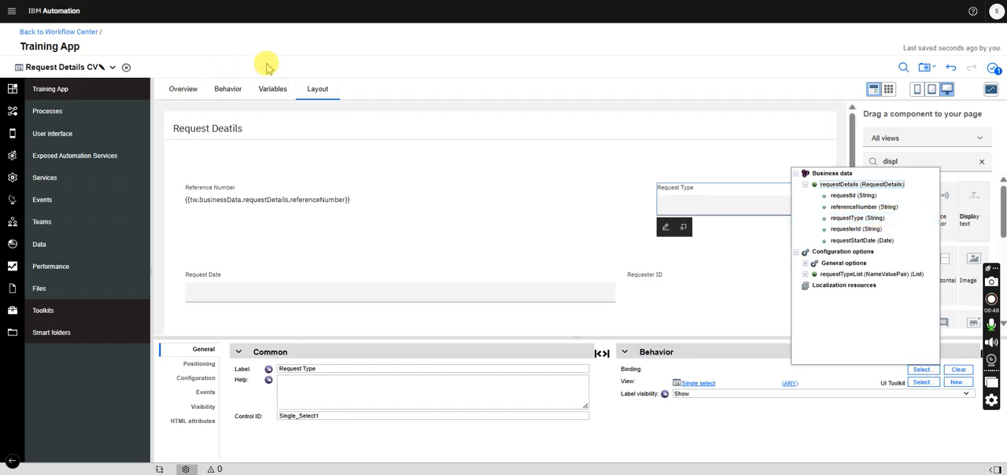
- Change the variable type of the requestType parameter in the RequestDetails business object to NameValuePair
{"action": "left_click", "coordinate": [273, 89]}
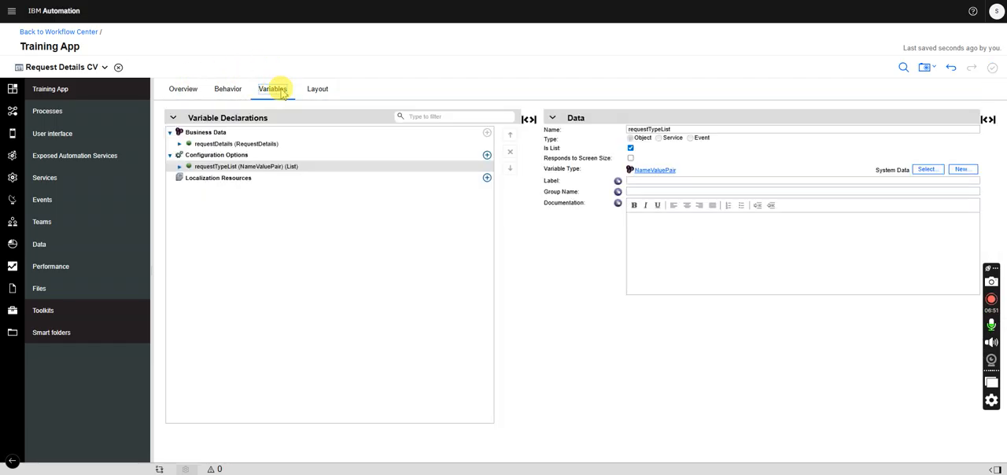
{"action": "left_click", "coordinate": [256, 145]}
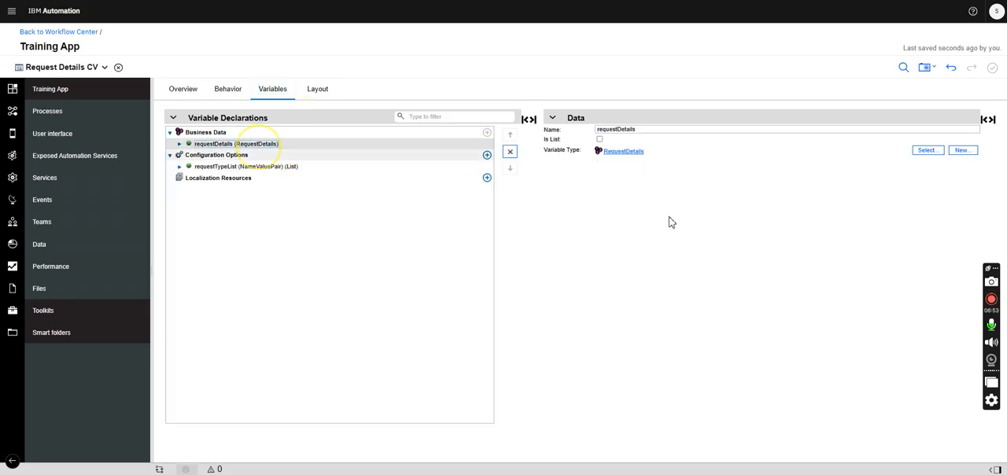
{"action": "left_click", "coordinate": [635, 152]}
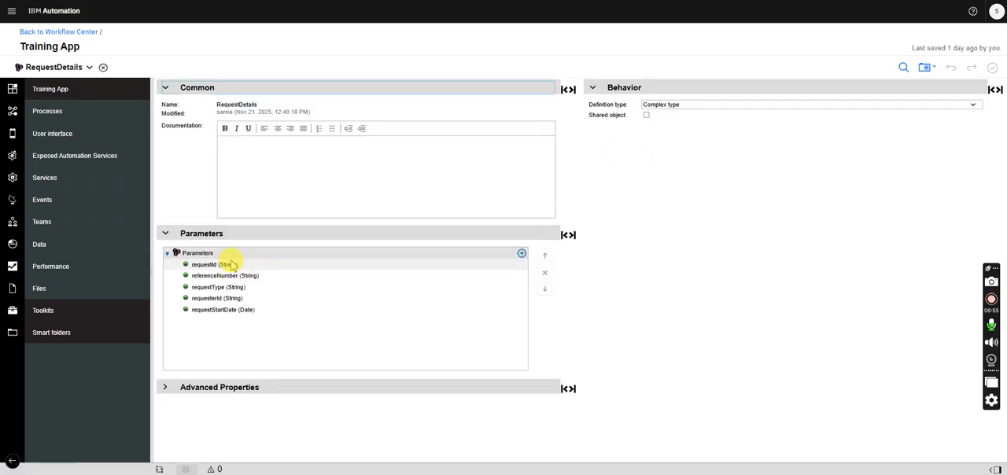
{"action": "left_click", "coordinate": [224, 287]}
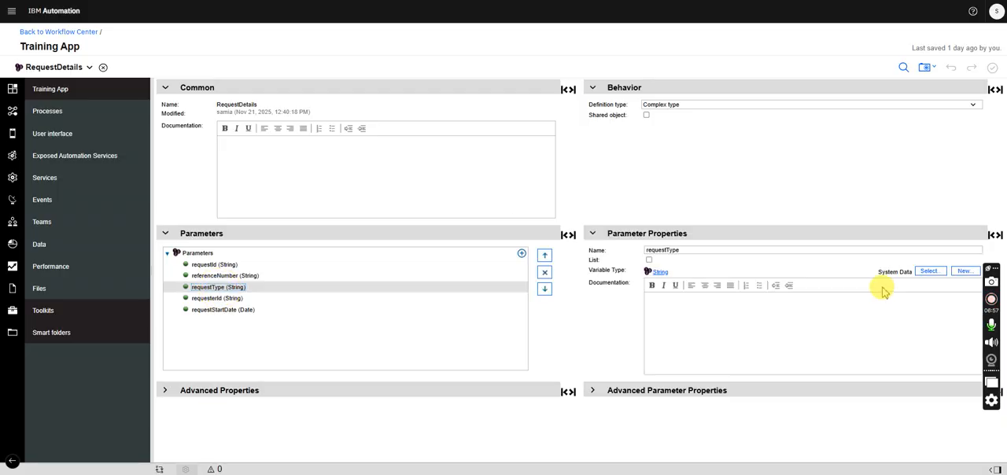
{"action": "left_click", "coordinate": [928, 272]}
{"action": "type", "text": "name"}
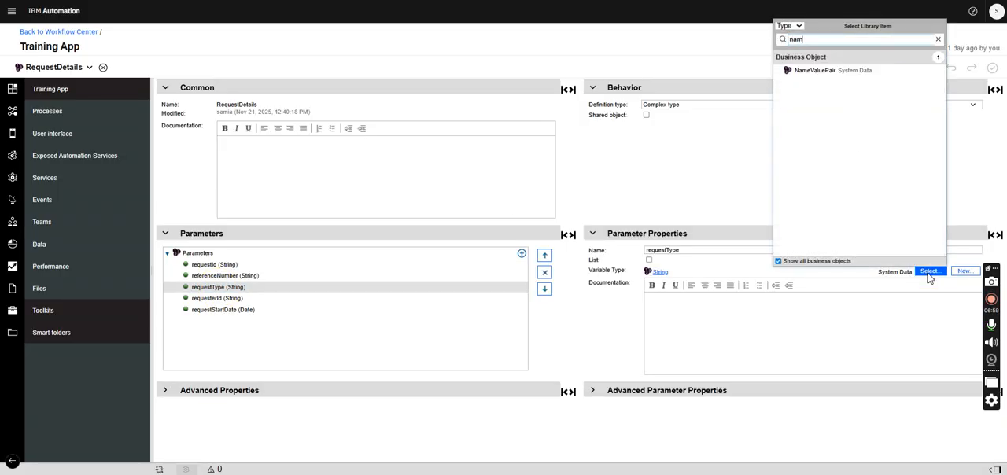
{"action": "left_click", "coordinate": [811, 68]}
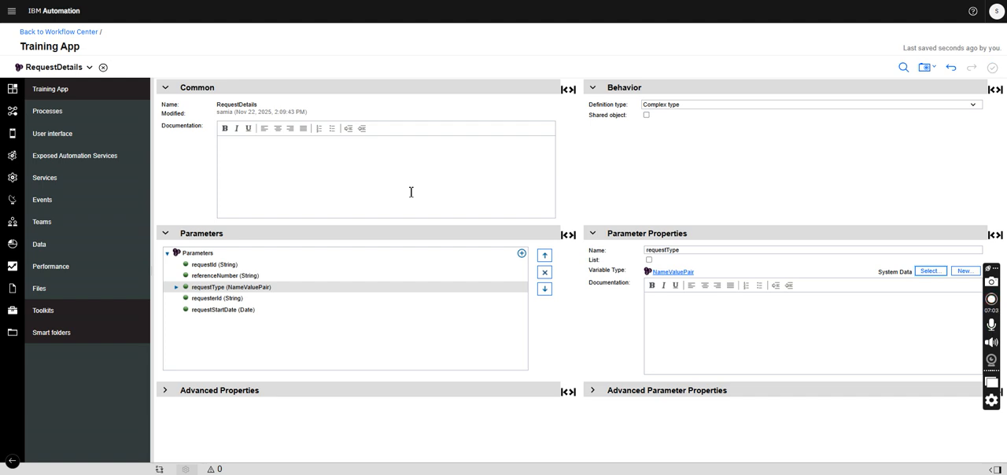
- Return to the Request Details CV layout and bind the Request Type single select to requestDetails.requestType
{"action": "left_click", "coordinate": [63, 69]}
{"action": "left_click", "coordinate": [69, 110]}
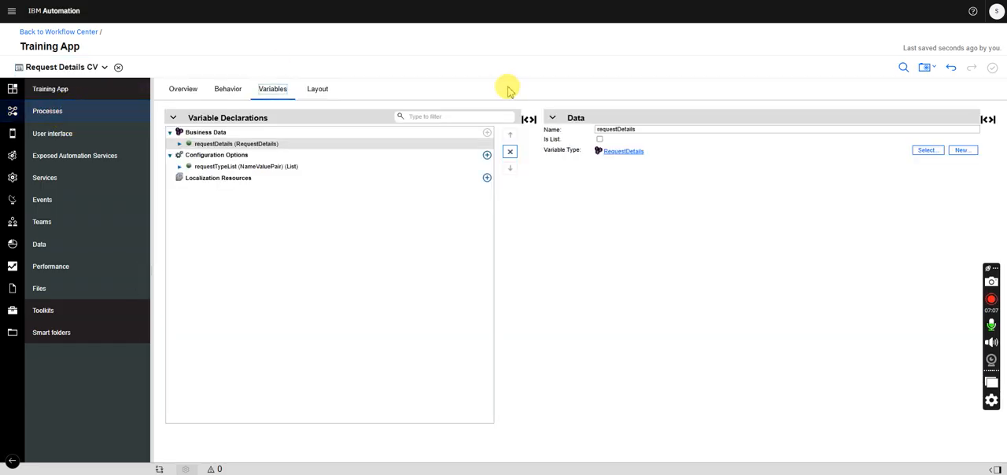
{"action": "left_click", "coordinate": [319, 88]}
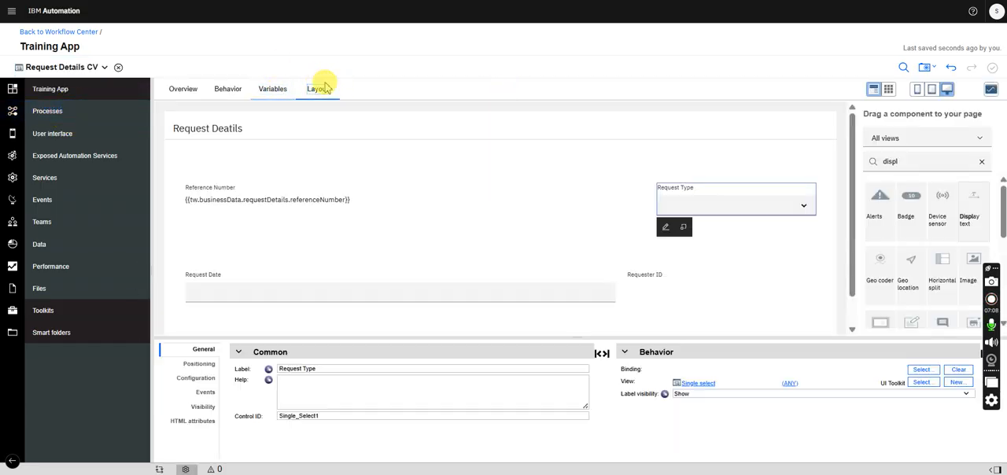
{"action": "left_click", "coordinate": [922, 369]}
{"action": "left_click", "coordinate": [805, 184]}
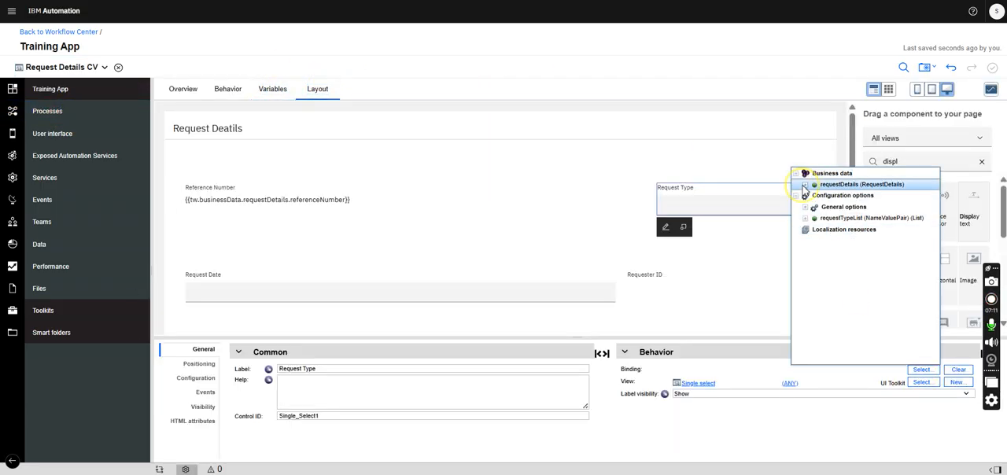
{"action": "left_click", "coordinate": [852, 218]}
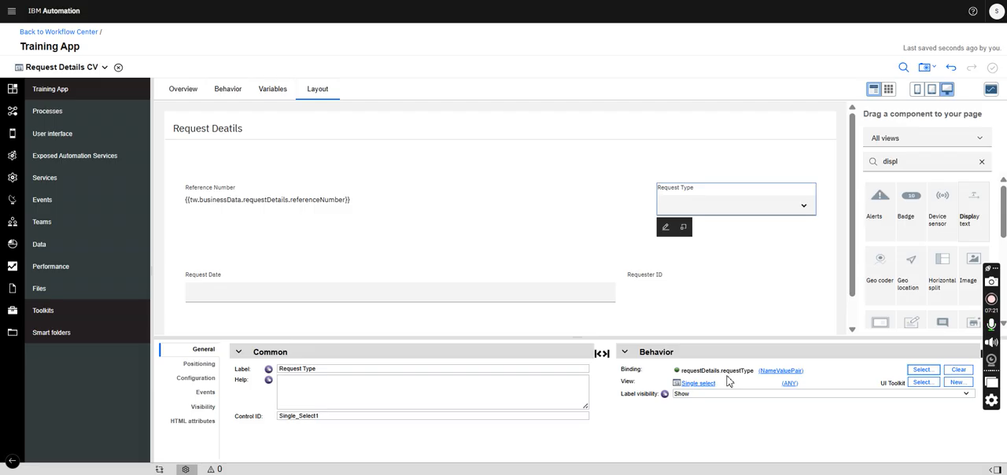
- Set the item lookup mode of the Request Type single select to Items From Config Option
{"action": "left_click", "coordinate": [739, 202]}
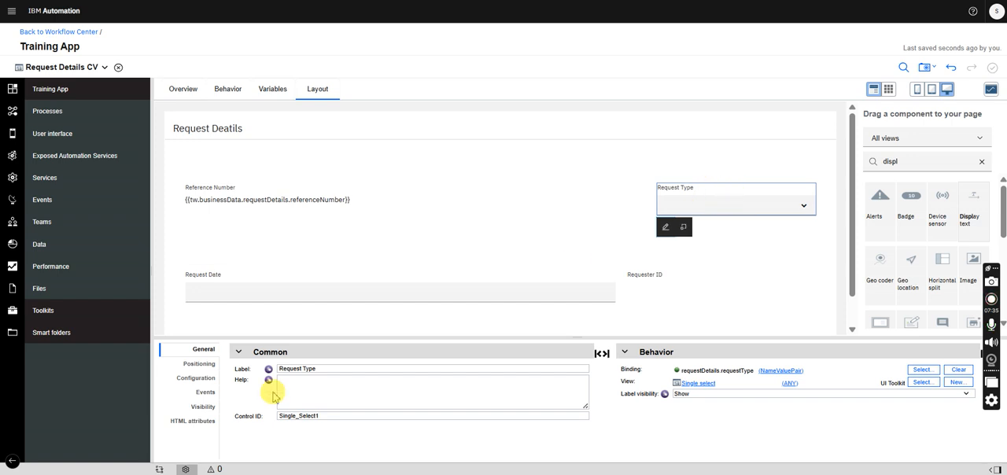
{"action": "left_click", "coordinate": [194, 378]}
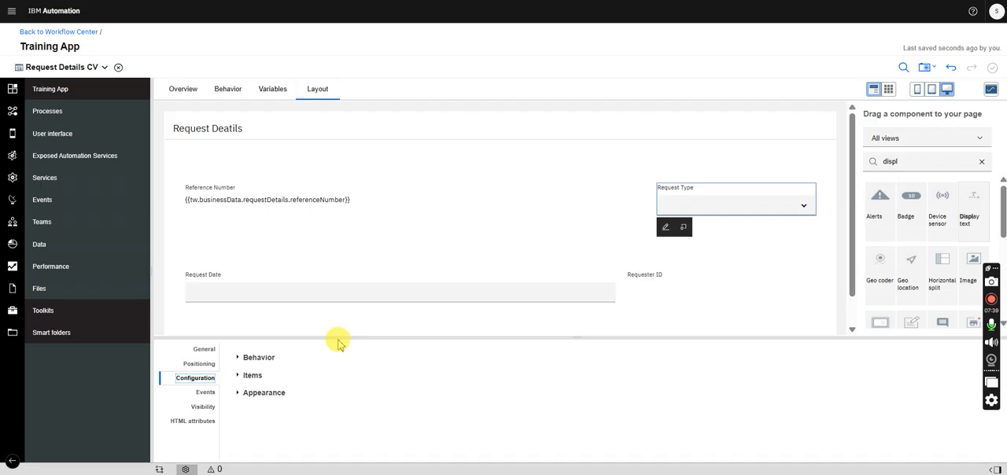
{"action": "left_click_drag", "start_coordinate": [337, 339], "coordinate": [299, 234]}
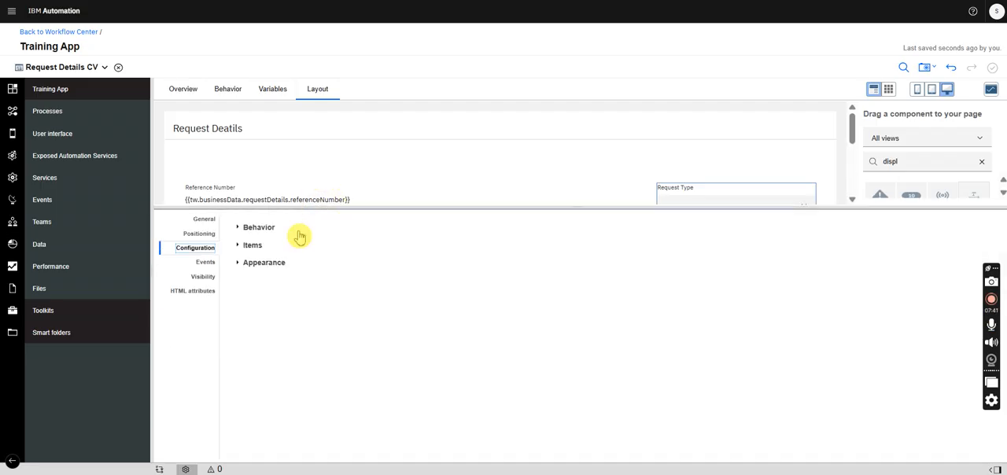
{"action": "left_click", "coordinate": [254, 246]}
{"action": "left_click", "coordinate": [344, 266]}
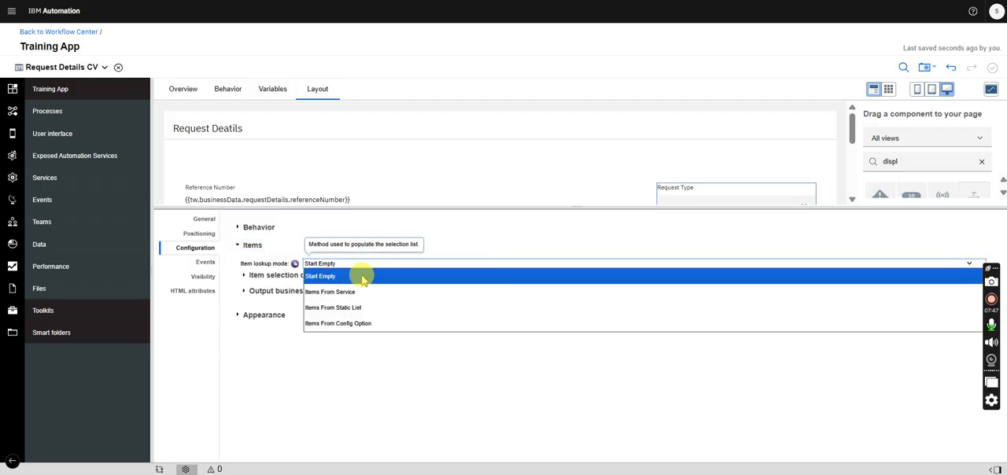
{"action": "left_click", "coordinate": [372, 333]}
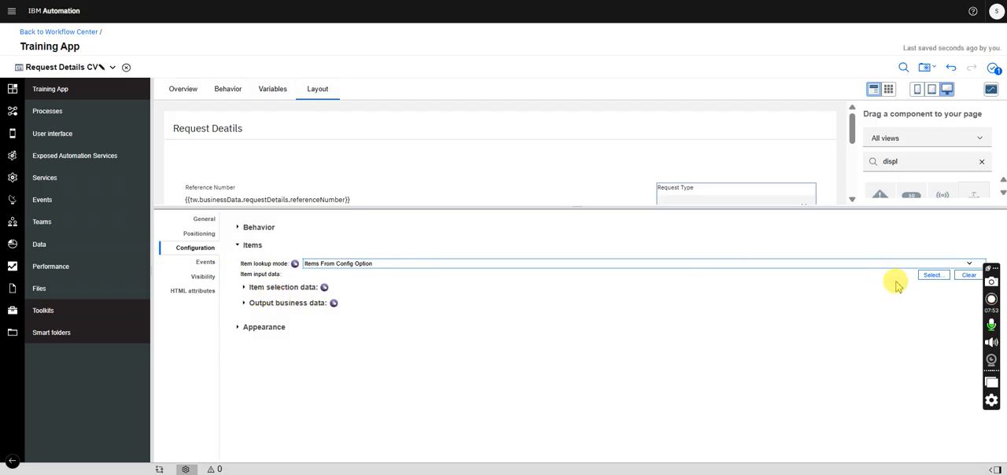
- Choose the requestTypeList configuration option as the item input data of the Request Type control
{"action": "left_click", "coordinate": [931, 276]}
{"action": "left_click", "coordinate": [884, 126]}
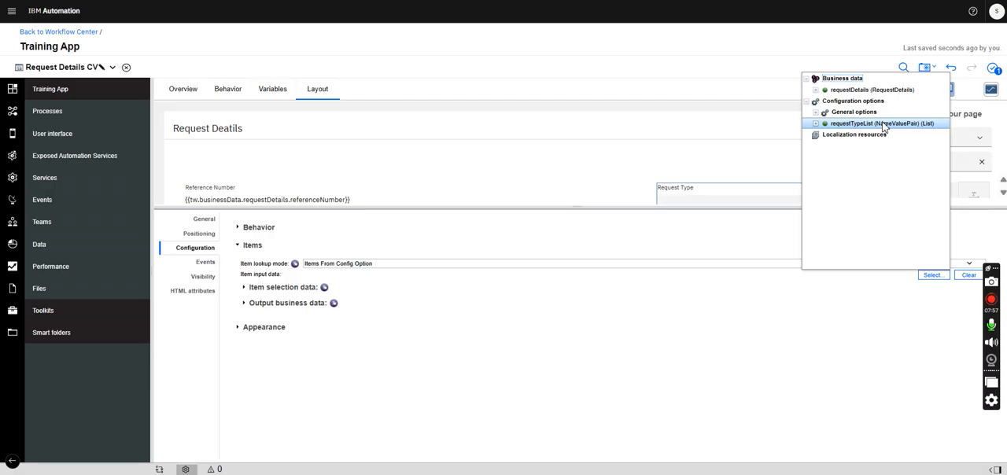
{"action": "left_click", "coordinate": [896, 130]}
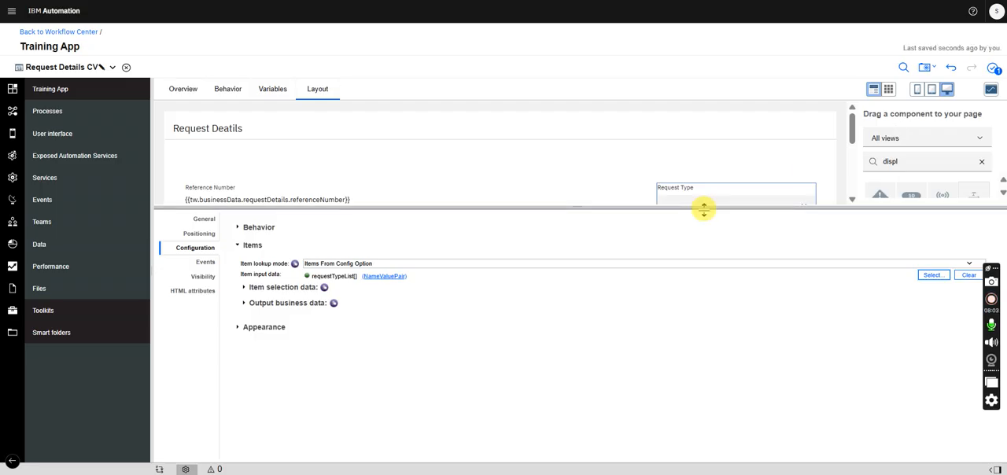
- Set the item selection data of the Request Type control to value property "value" and display property "name"
{"action": "left_click_drag", "start_coordinate": [664, 209], "coordinate": [665, 243]}
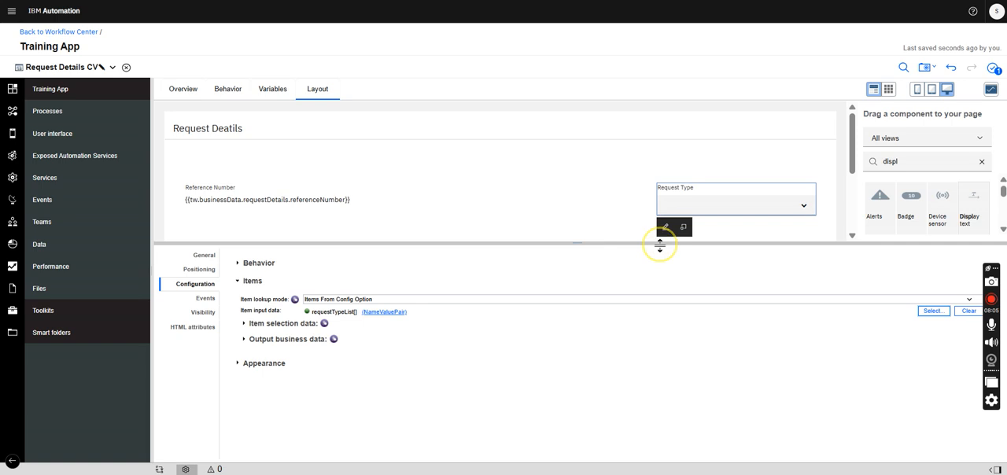
{"action": "left_click", "coordinate": [245, 326]}
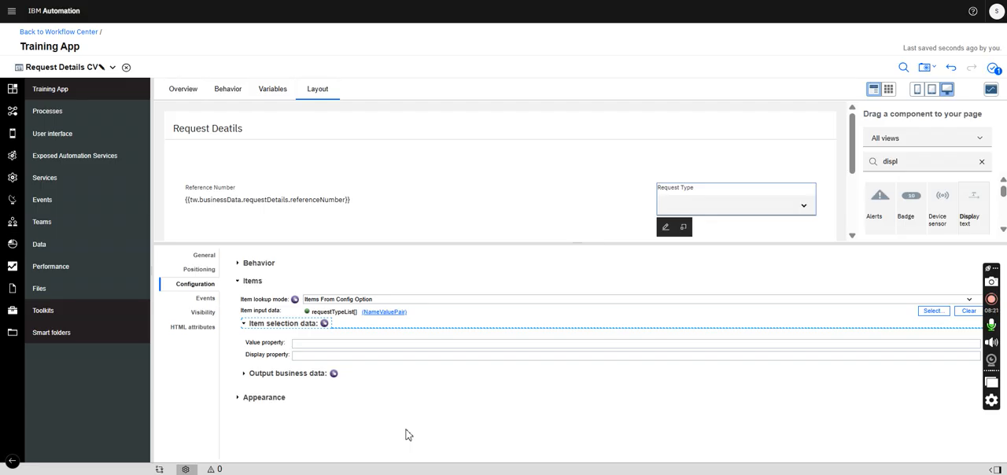
{"action": "left_click", "coordinate": [335, 347]}
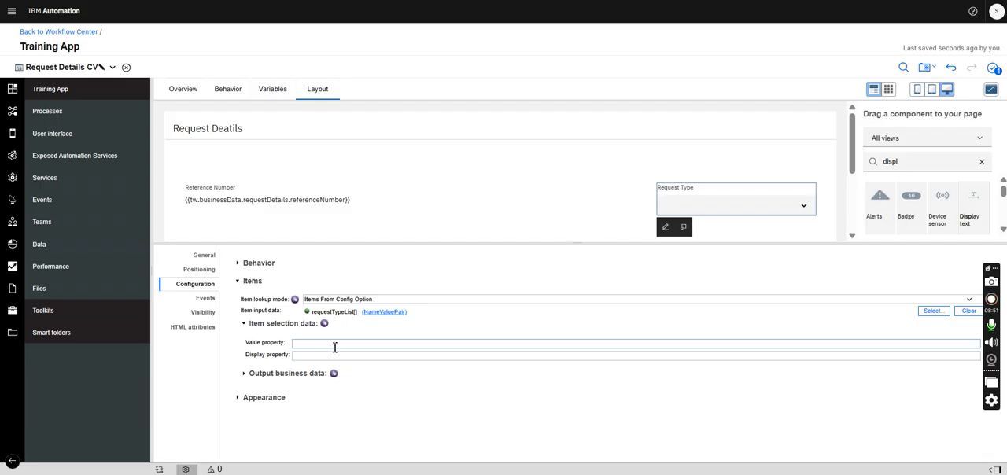
{"action": "left_click", "coordinate": [328, 338]}
{"action": "left_click", "coordinate": [316, 343]}
{"action": "left_click", "coordinate": [316, 344]}
{"action": "left_click", "coordinate": [334, 353]}
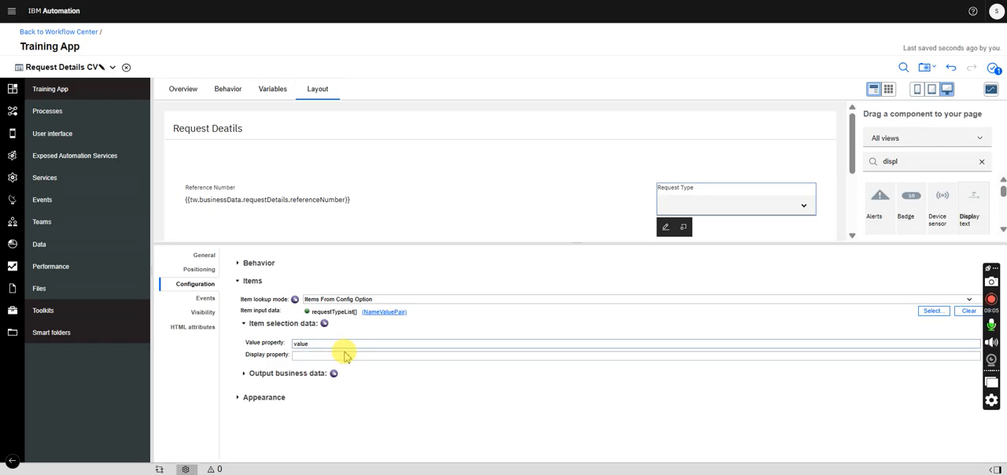
{"action": "left_click", "coordinate": [329, 353]}
{"action": "type", "text": "name"}
{"action": "left_click", "coordinate": [329, 351]}
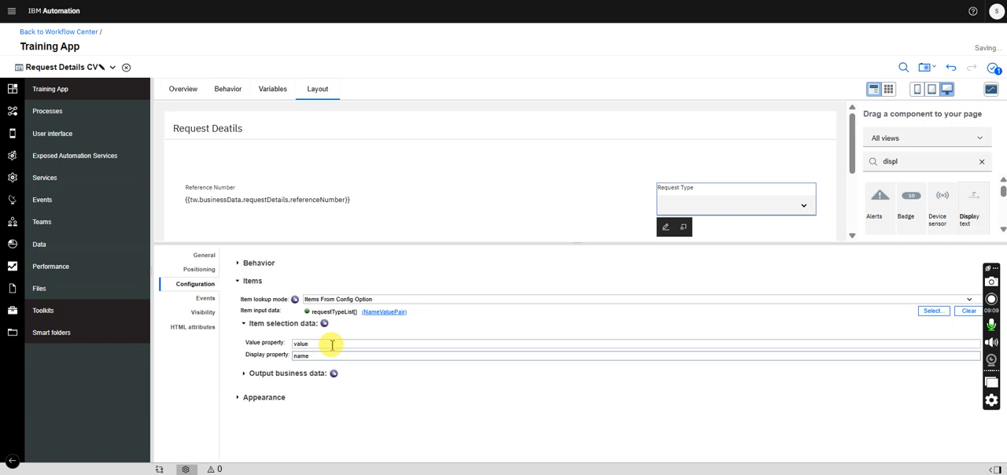
- Set the output business data of the Request Type control to value property "value" and display property "name"
{"action": "left_click", "coordinate": [204, 256]}
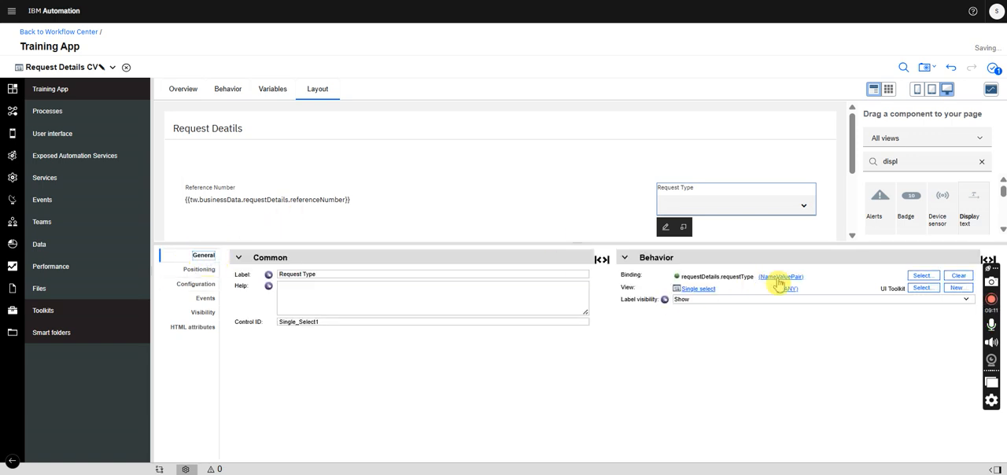
{"action": "left_click", "coordinate": [195, 285]}
{"action": "left_click", "coordinate": [238, 282]}
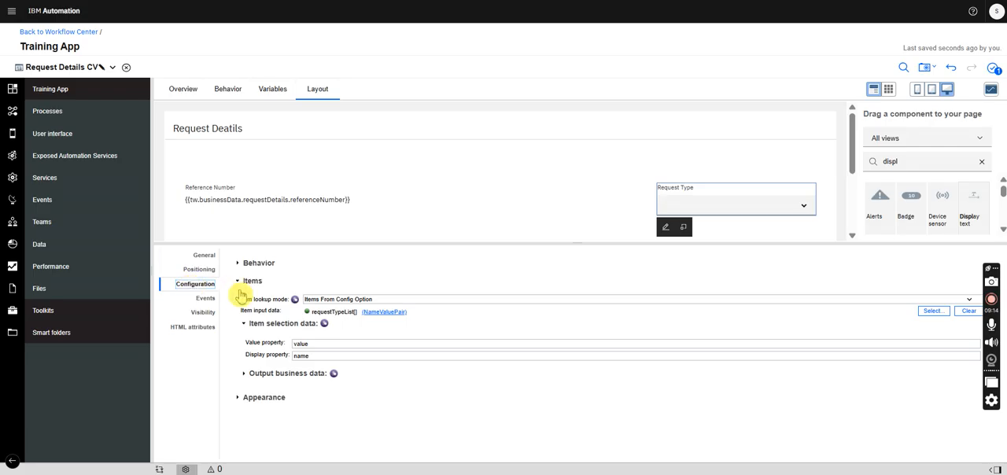
{"action": "left_click", "coordinate": [246, 375]}
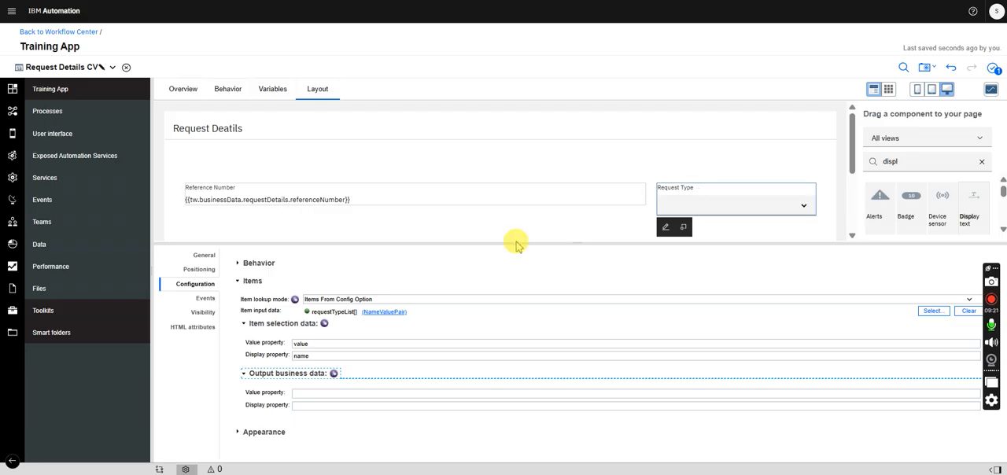
{"action": "left_click", "coordinate": [324, 395]}
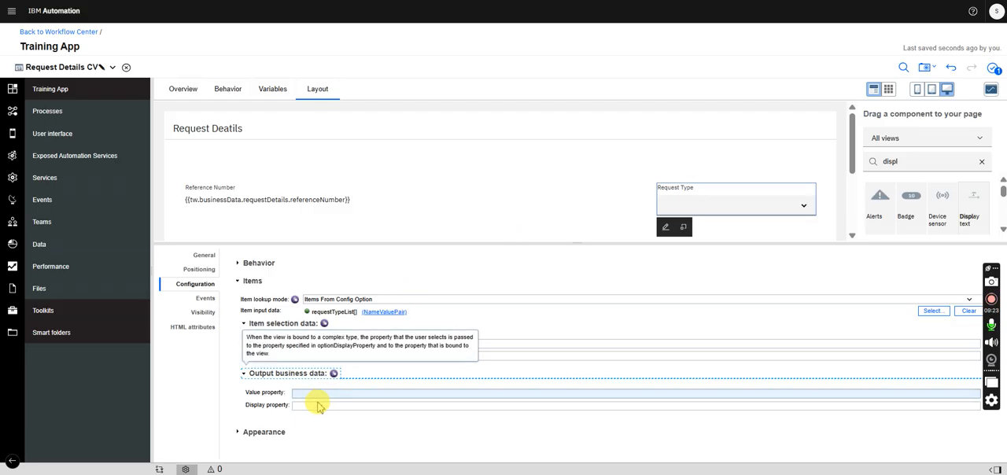
{"action": "left_click", "coordinate": [313, 398]}
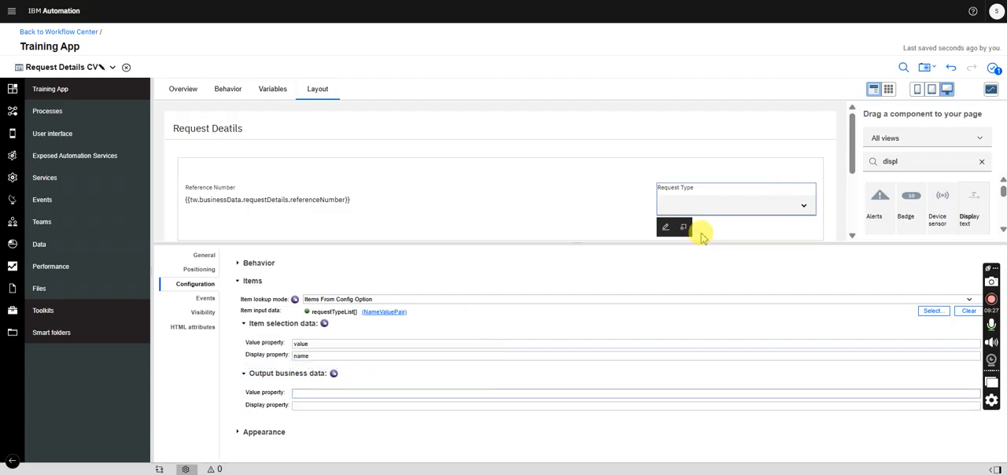
{"action": "type", "text": "value"}
{"action": "left_click", "coordinate": [348, 405]}
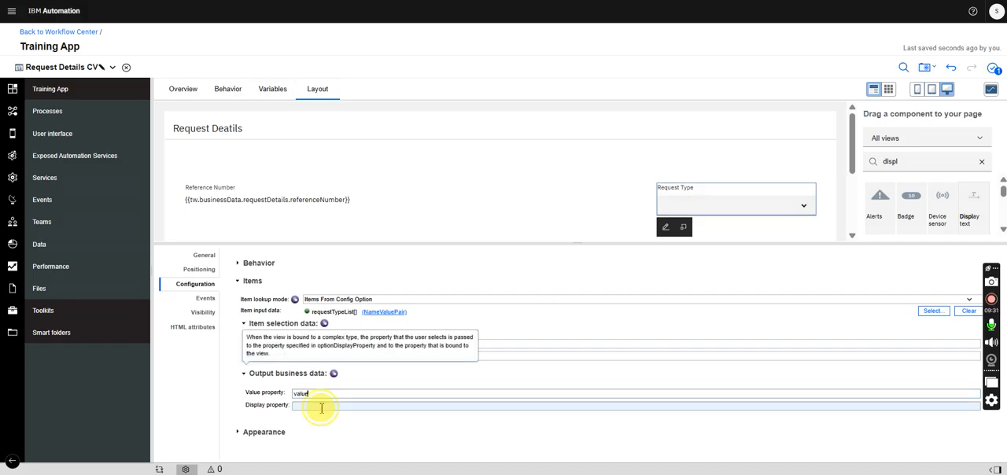
{"action": "left_click", "coordinate": [322, 407]}
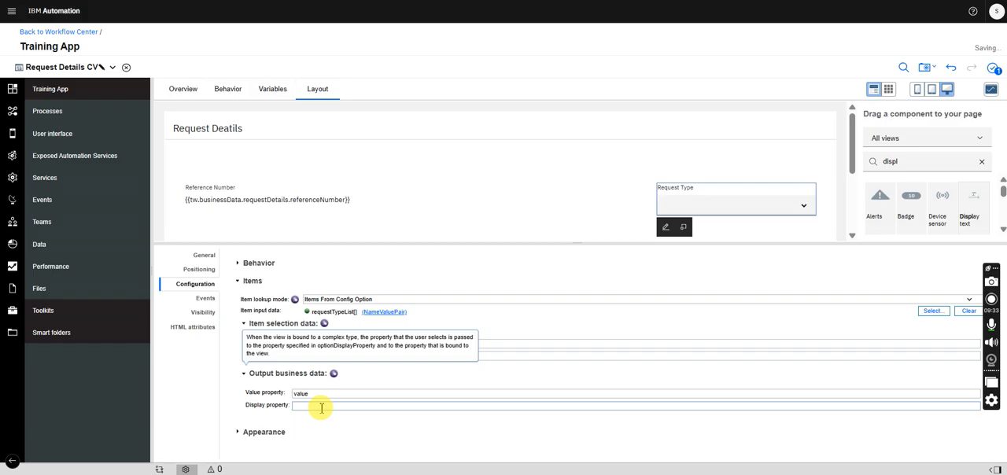
{"action": "left_click", "coordinate": [193, 259]}
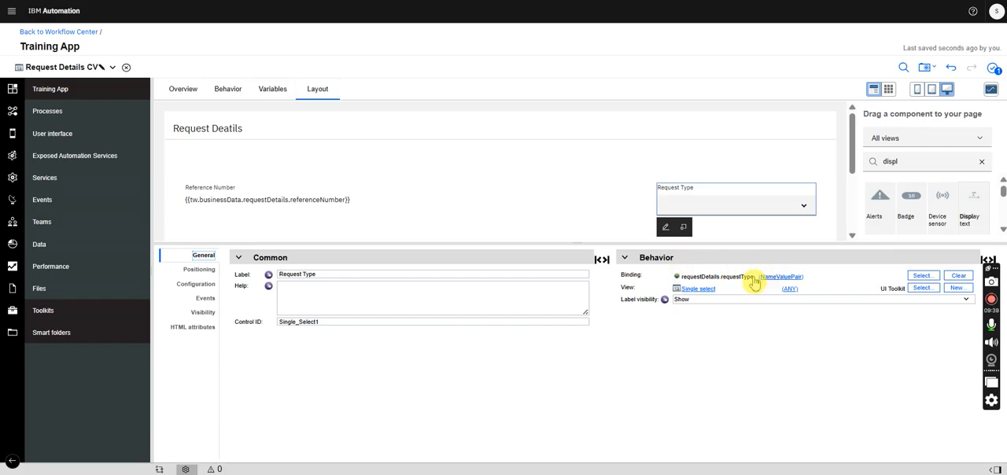
{"action": "left_click", "coordinate": [204, 300]}
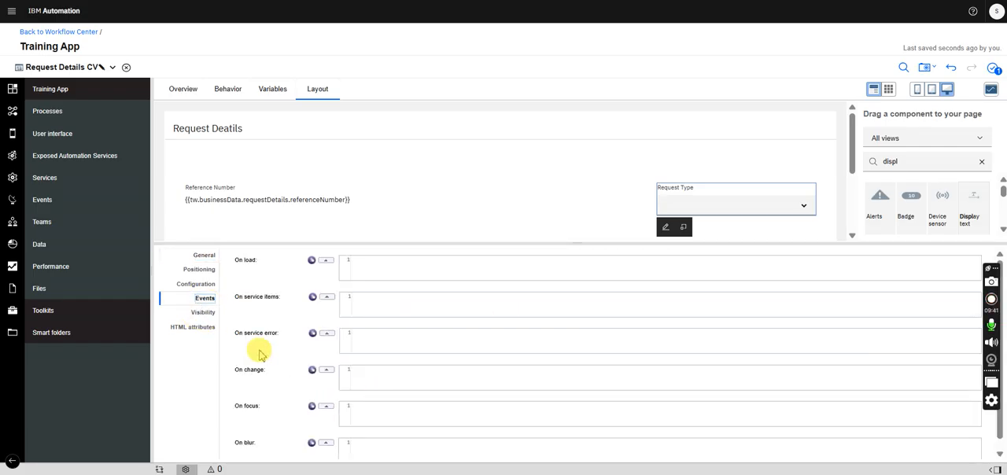
{"action": "left_click", "coordinate": [194, 285]}
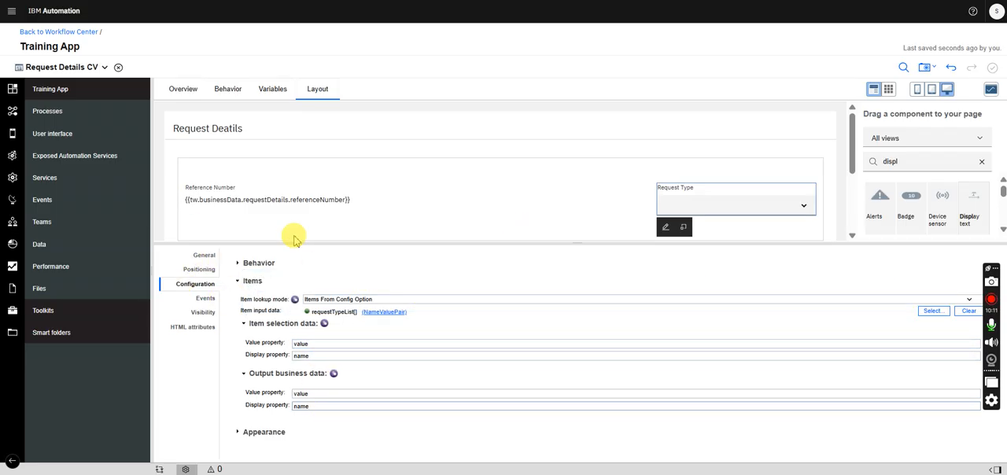
- Bind the Request Date picker to requestDetails.requestStartDate
{"action": "left_click", "coordinate": [203, 257]}
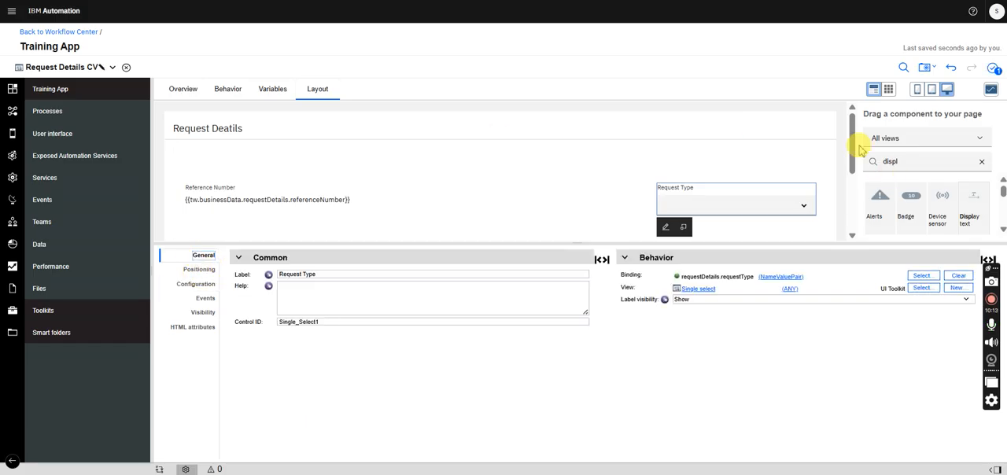
{"action": "scroll", "coordinate": [854, 140], "scroll_direction": "down", "scroll_amount": 2}
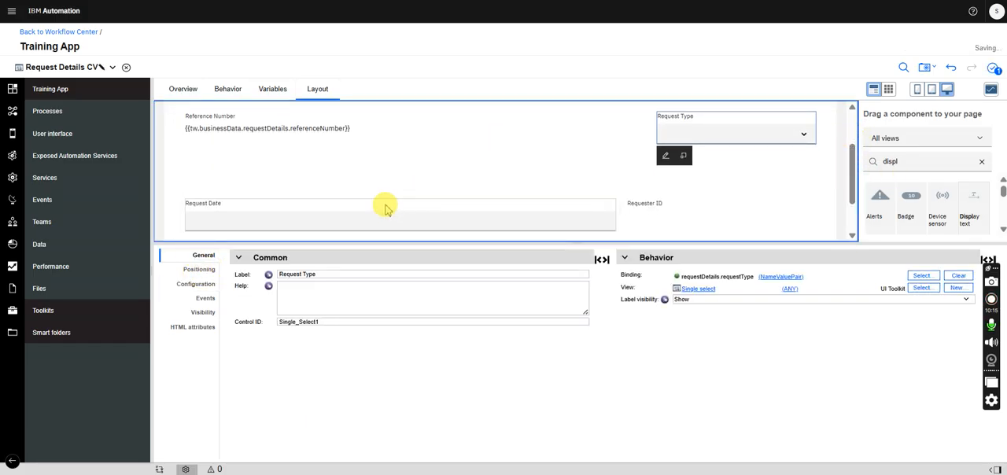
{"action": "left_click", "coordinate": [481, 191]}
{"action": "left_click", "coordinate": [921, 276]}
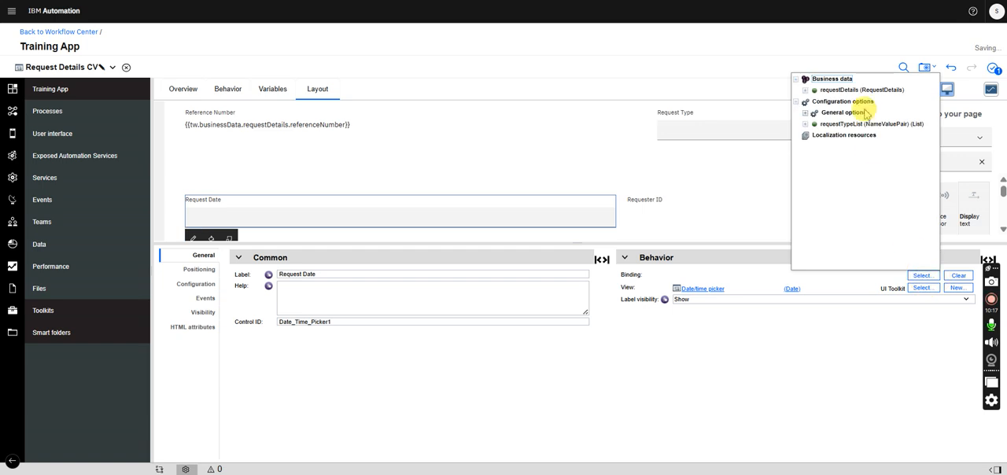
{"action": "left_click", "coordinate": [806, 90]}
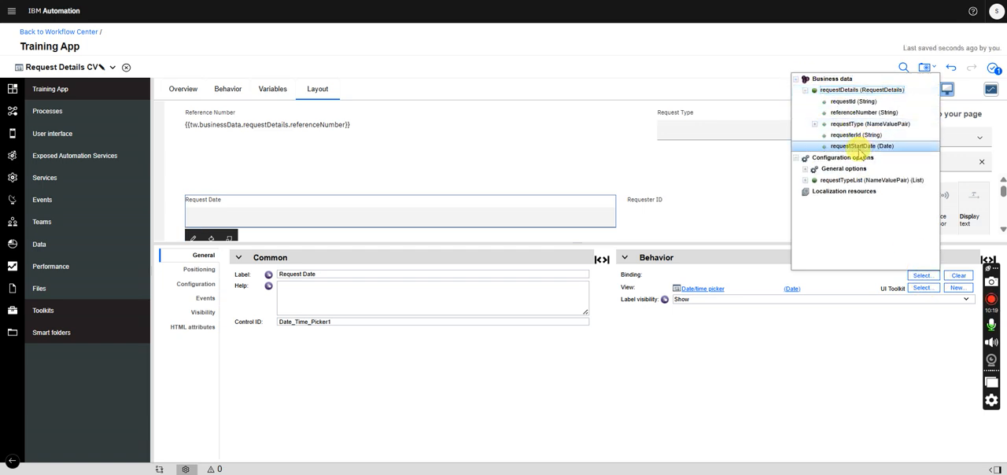
{"action": "left_click", "coordinate": [858, 147]}
- Bind the Requester ID display text to requestDetails.requesterId
{"action": "left_click", "coordinate": [668, 205]}
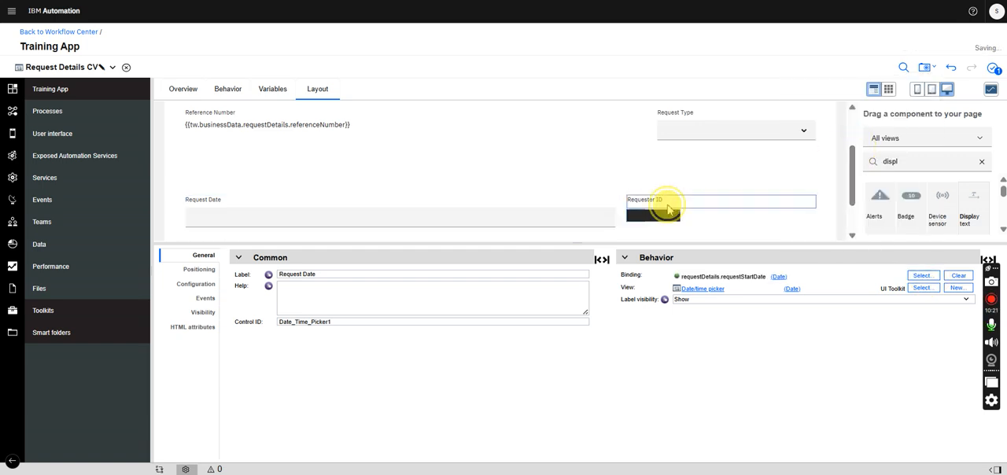
{"action": "left_click", "coordinate": [924, 277]}
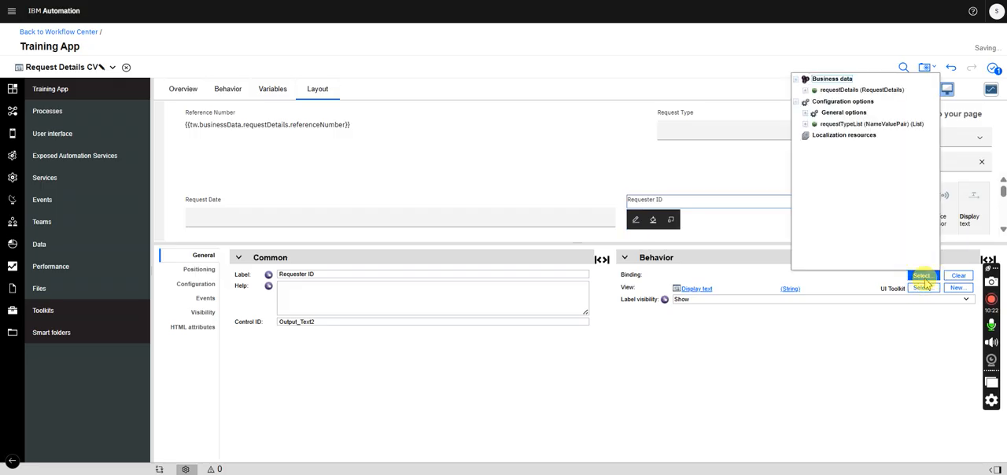
{"action": "left_click", "coordinate": [805, 91]}
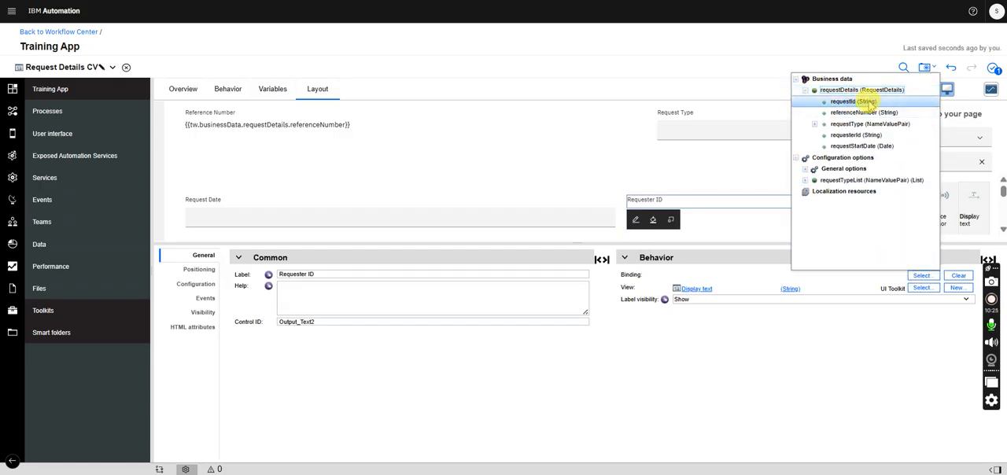
{"action": "left_click", "coordinate": [856, 136]}
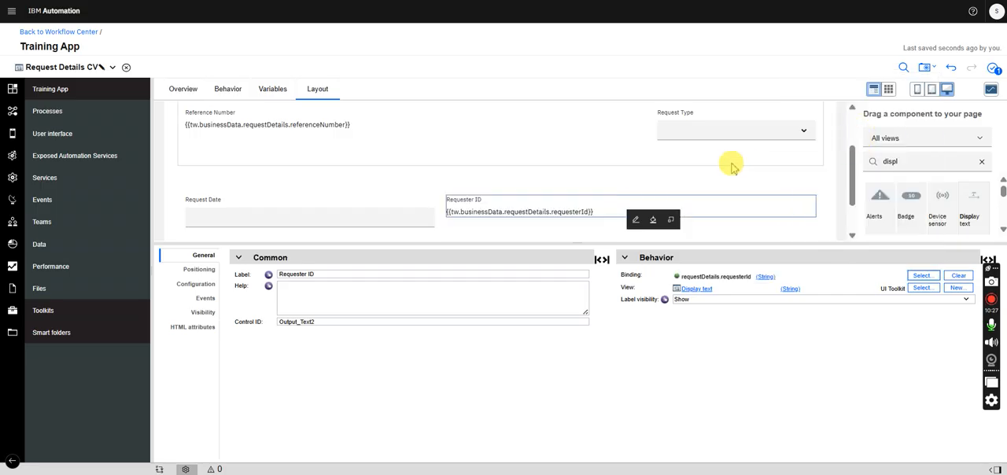
{"action": "mouse_move", "coordinate": [851, 164]}
{"action": "left_mouse_down"}
{"action": "mouse_move", "coordinate": [853, 154]}
{"action": "mouse_move", "coordinate": [851, 163]}
{"action": "left_mouse_up"}
- Set the visibility of the Request Date control to Read only
{"action": "left_click", "coordinate": [370, 208]}
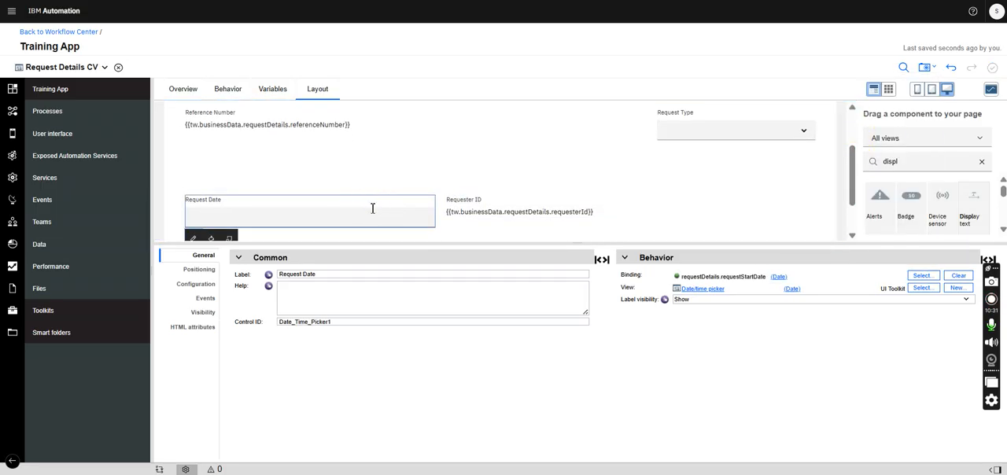
{"action": "left_click", "coordinate": [189, 288]}
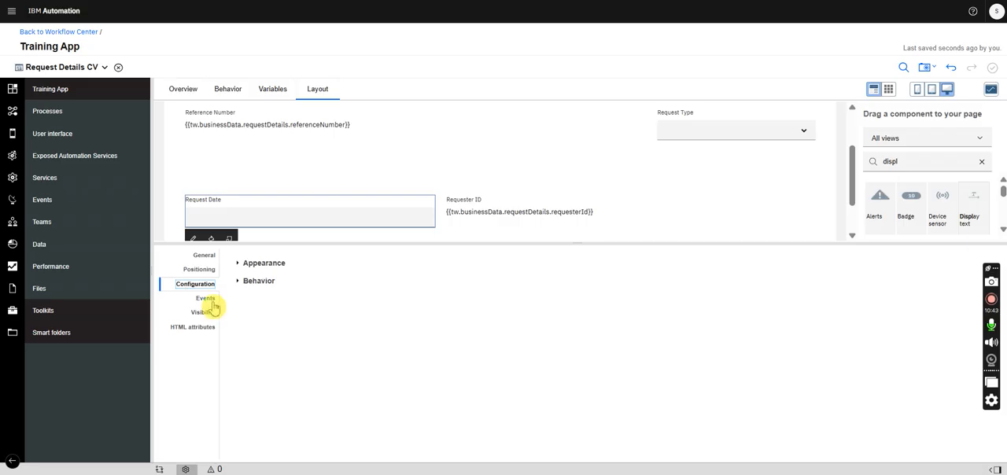
{"action": "left_click", "coordinate": [202, 313]}
{"action": "left_click", "coordinate": [305, 266]}
{"action": "left_click", "coordinate": [324, 321]}
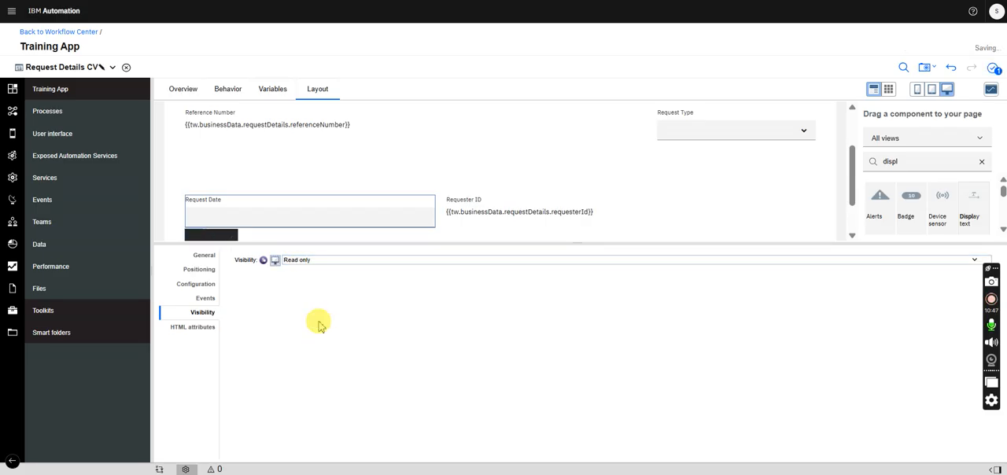
{"action": "key", "text": "ctrl+a"}
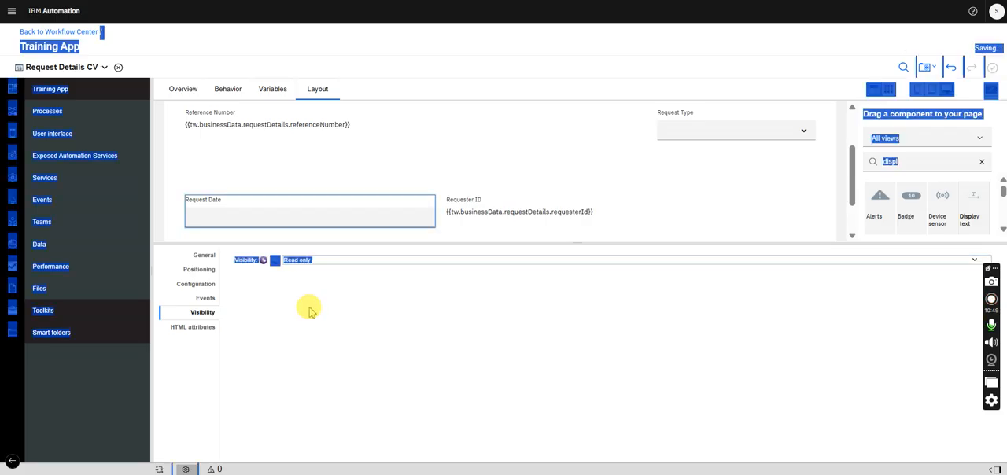
{"action": "left_click", "coordinate": [355, 299]}
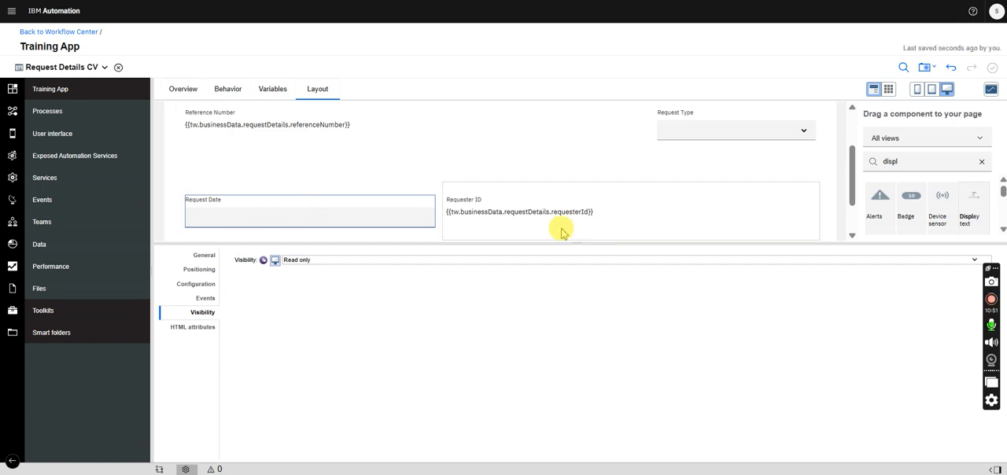
- Check the visibility settings of the Requester ID and Reference Number controls
{"action": "left_click", "coordinate": [582, 210]}
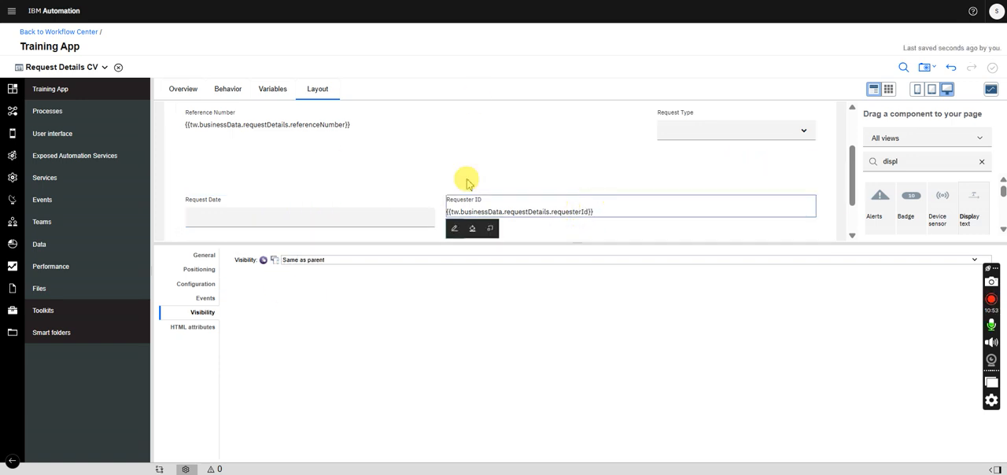
{"action": "left_click", "coordinate": [324, 129]}
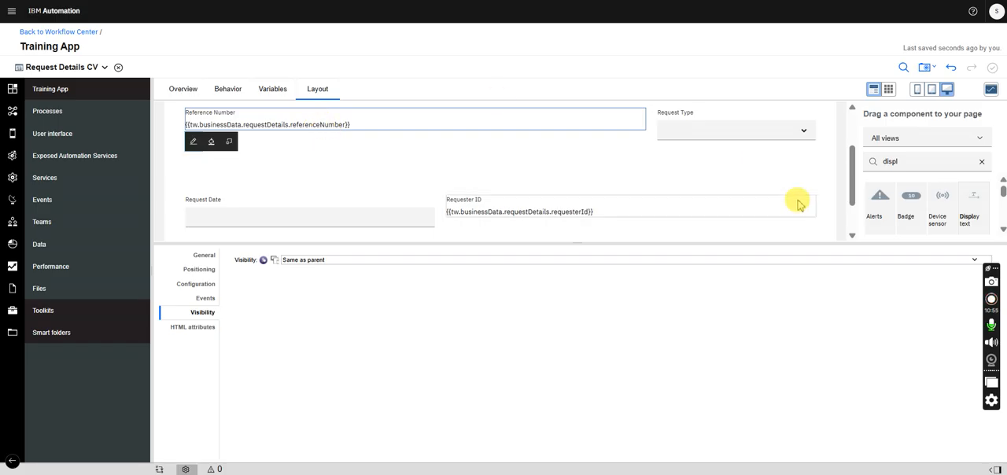
{"action": "scroll", "coordinate": [856, 179], "scroll_direction": "up", "scroll_amount": 1}
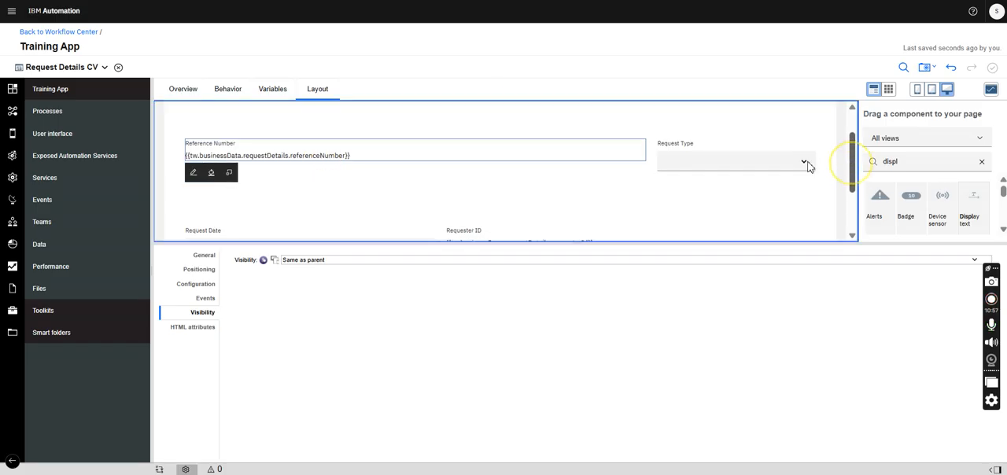
- Add a String configuration option named requestTypeVisibility for the Request Type control
{"action": "left_click", "coordinate": [737, 151]}
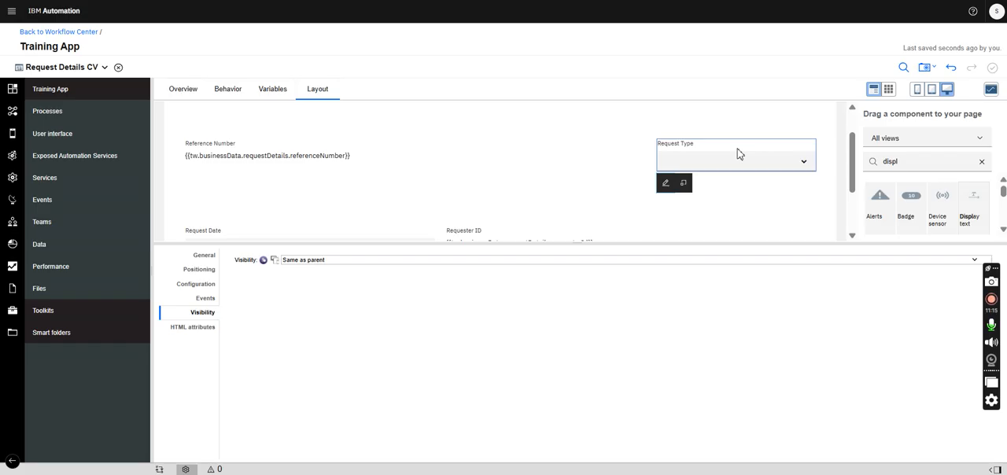
{"action": "left_click", "coordinate": [272, 89]}
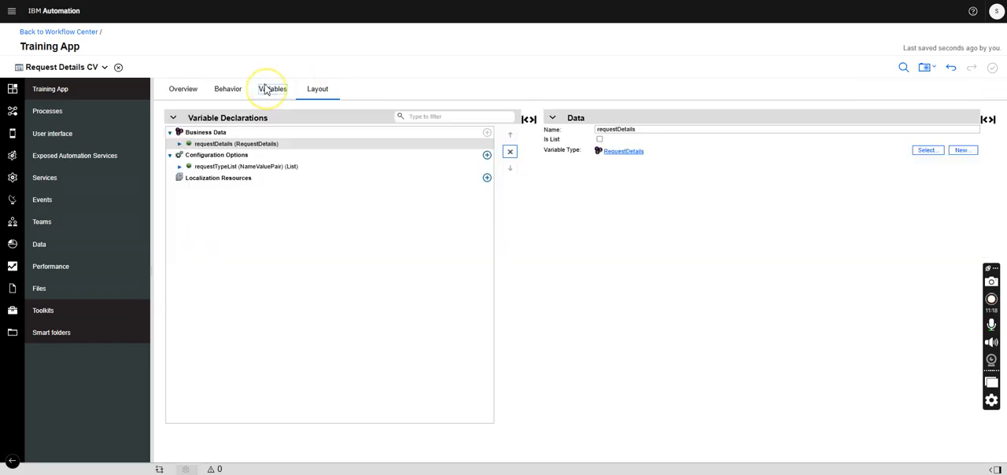
{"action": "left_click", "coordinate": [488, 155]}
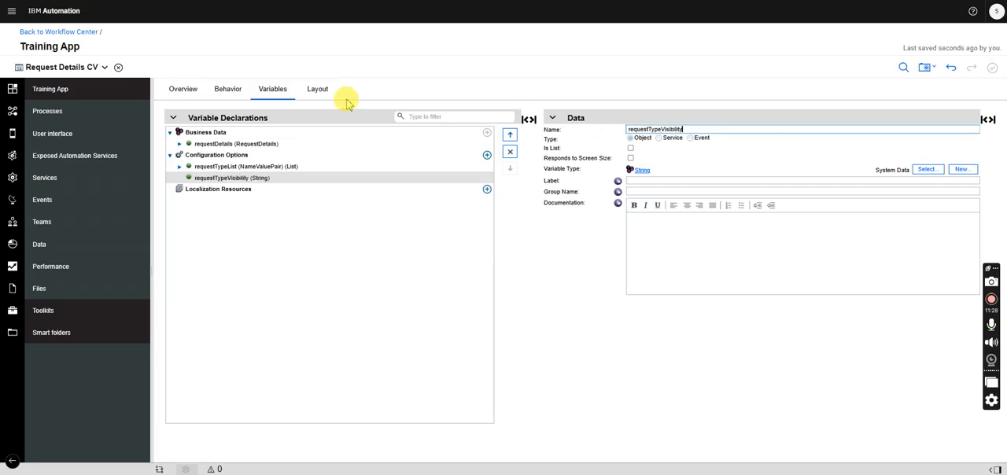
- Bind the visibility of the Request Type control to the requestTypeVisibility configuration option
{"action": "left_click", "coordinate": [319, 90]}
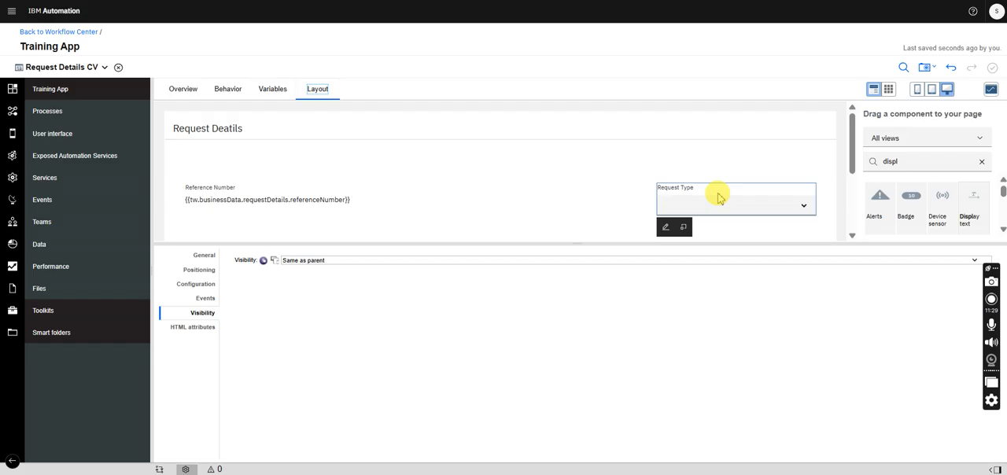
{"action": "left_click", "coordinate": [264, 261]}
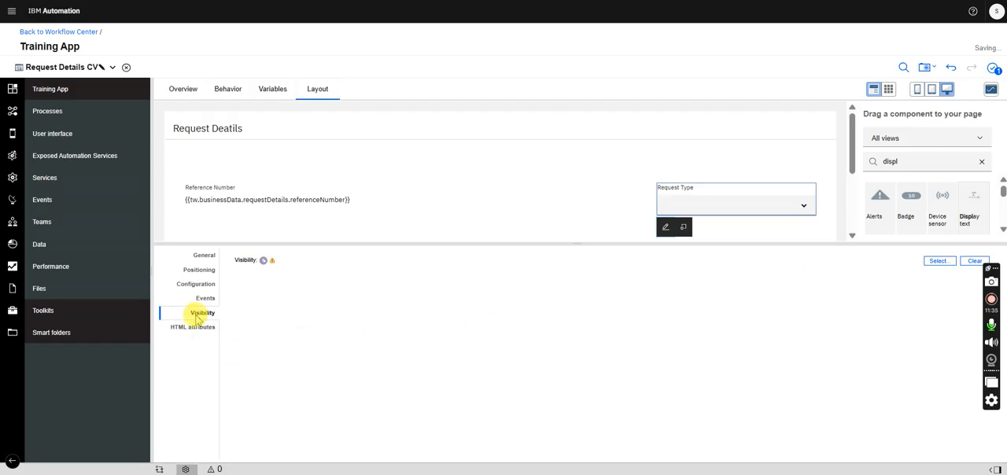
{"action": "left_click", "coordinate": [938, 261]}
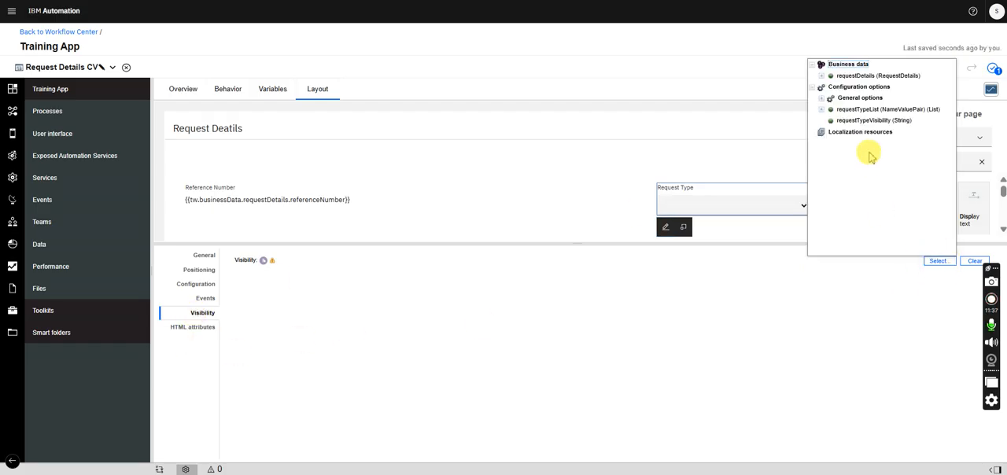
{"action": "left_click", "coordinate": [869, 121]}
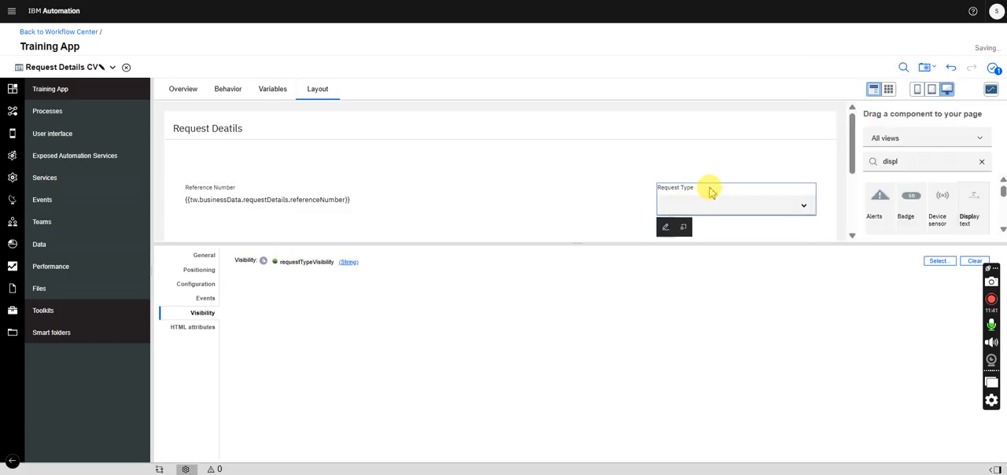
{"action": "left_click", "coordinate": [432, 299]}
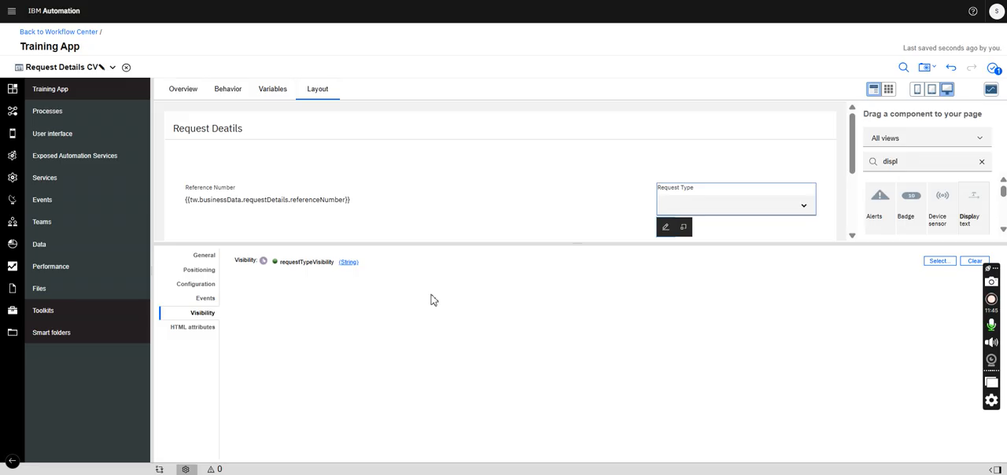
{"action": "left_click", "coordinate": [311, 265]}
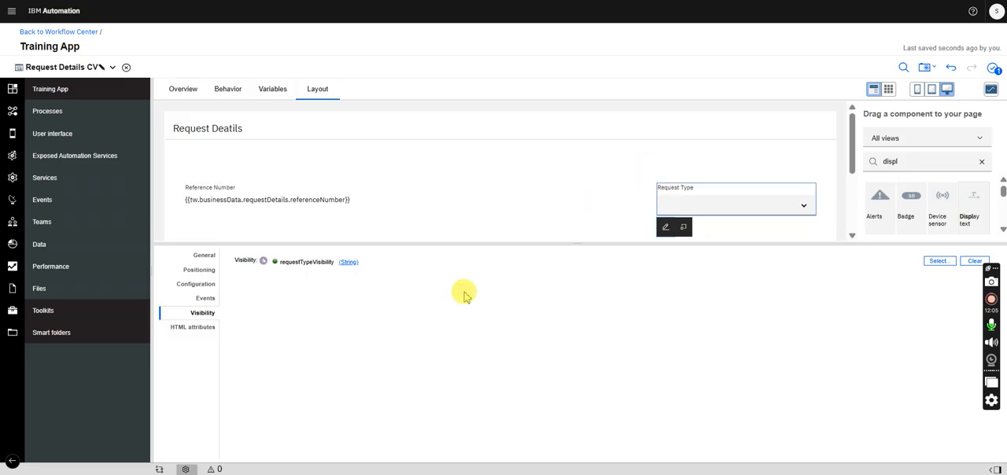
- Correct the panel's label to "Request Details"
{"action": "mouse_move", "coordinate": [852, 132]}
{"action": "left_mouse_down"}
{"action": "mouse_move", "coordinate": [848, 184]}
{"action": "mouse_move", "coordinate": [844, 129]}
{"action": "left_mouse_up"}
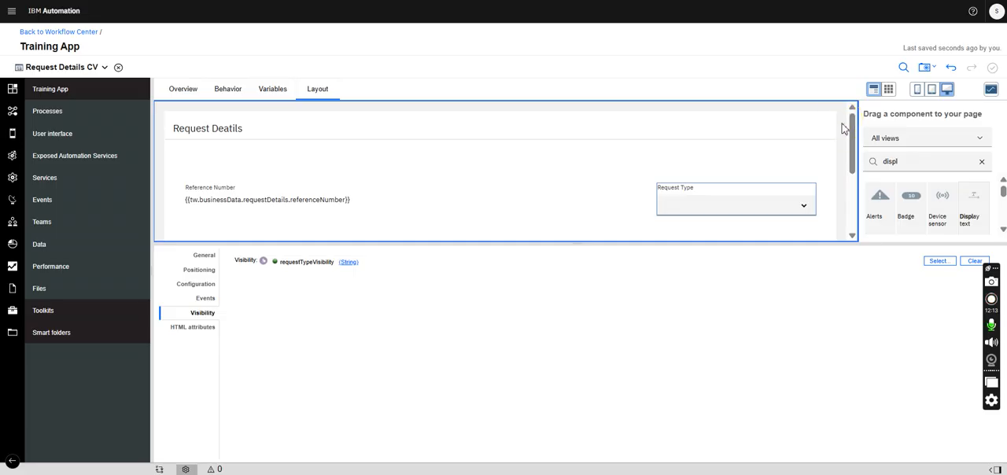
{"action": "left_click", "coordinate": [300, 133]}
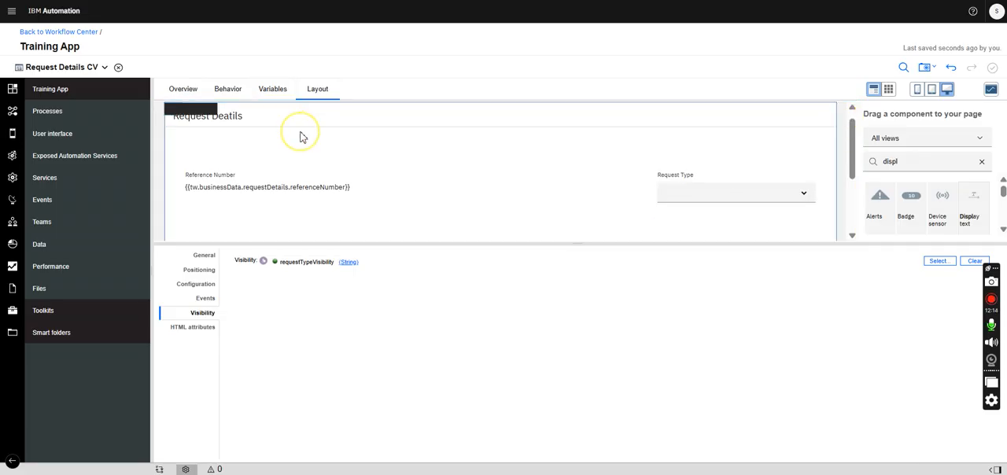
{"action": "left_click", "coordinate": [196, 262]}
{"action": "left_click", "coordinate": [330, 276]}
{"action": "key", "text": "BackSpace"}
{"action": "key", "text": "BackSpace"}
{"action": "key", "text": "BackSpace"}
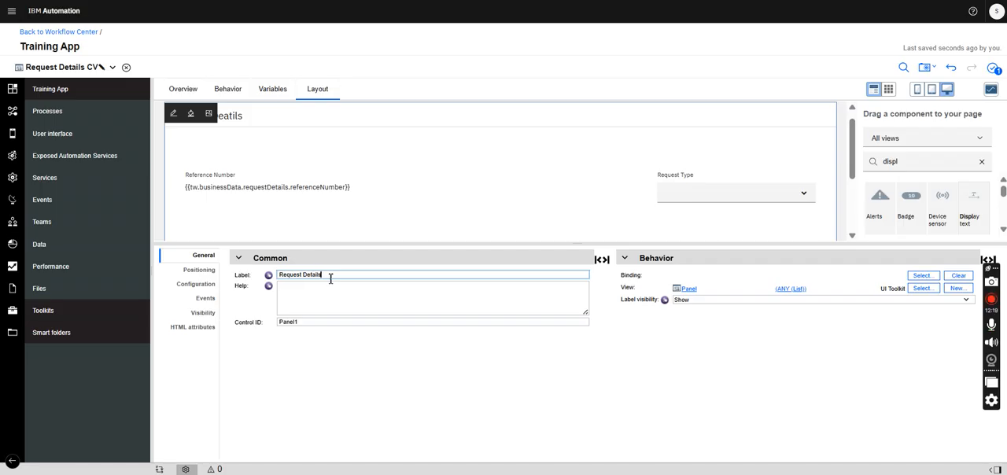
- Close the Request Details CV view and the RequestDetails business object, and open the CustomerInfo business object
{"action": "left_click", "coordinate": [118, 68]}
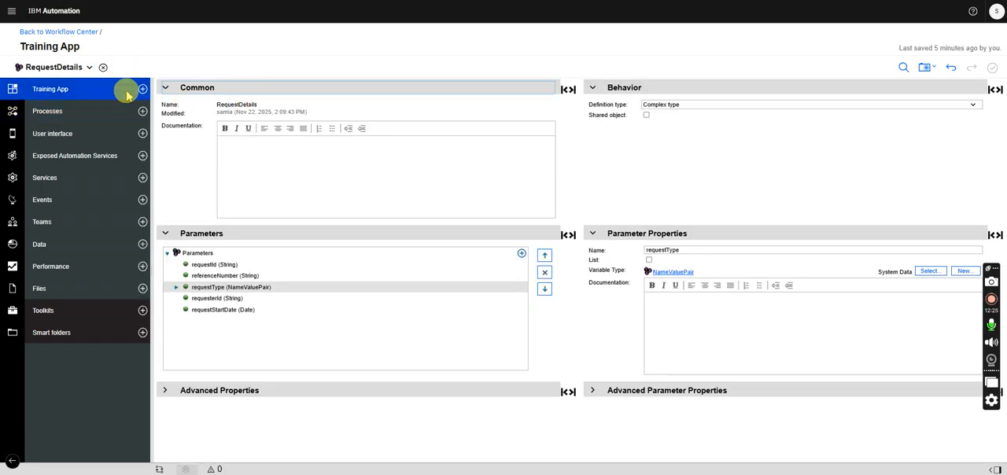
{"action": "left_click", "coordinate": [103, 68]}
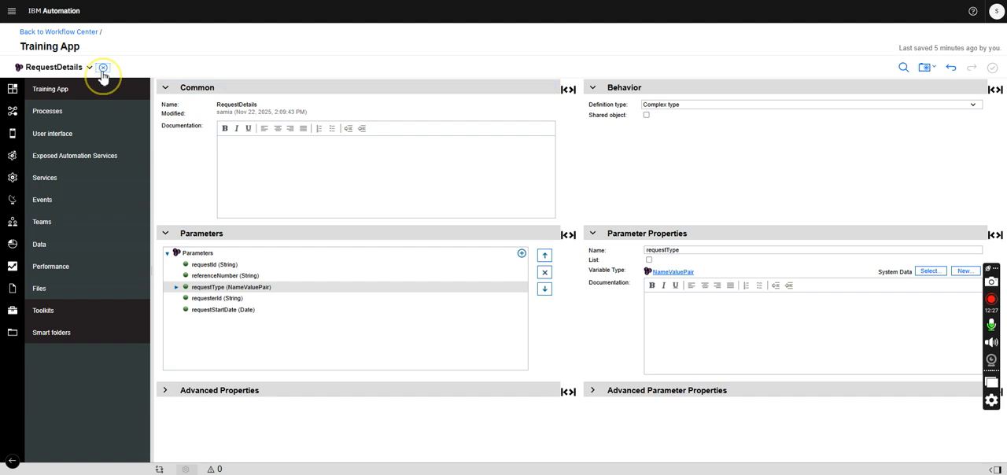
{"action": "left_click", "coordinate": [66, 90]}
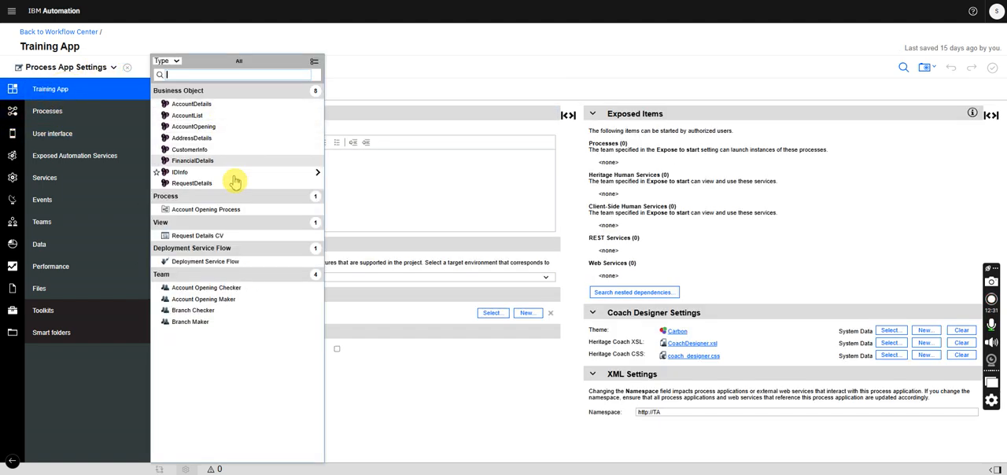
{"action": "left_click", "coordinate": [188, 149]}
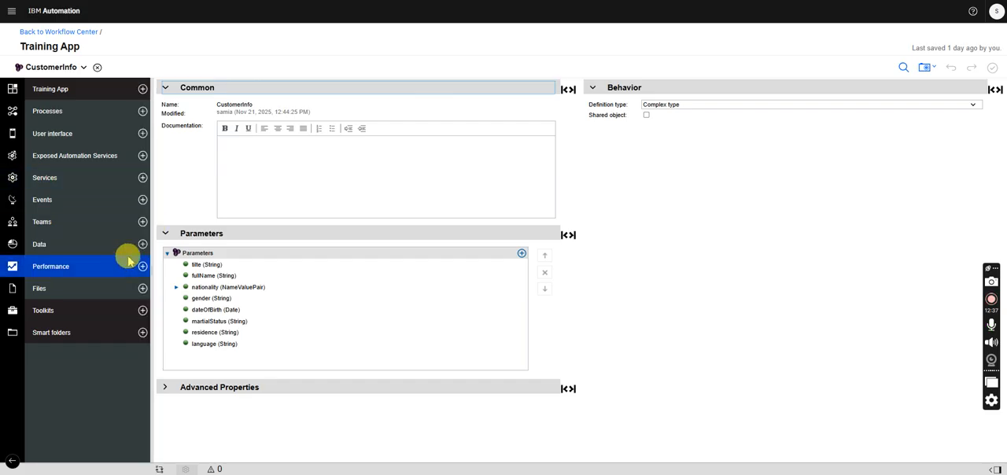
- Create a new view named "Customer Info CV" using the default view as the starting point
{"action": "left_click", "coordinate": [142, 134]}
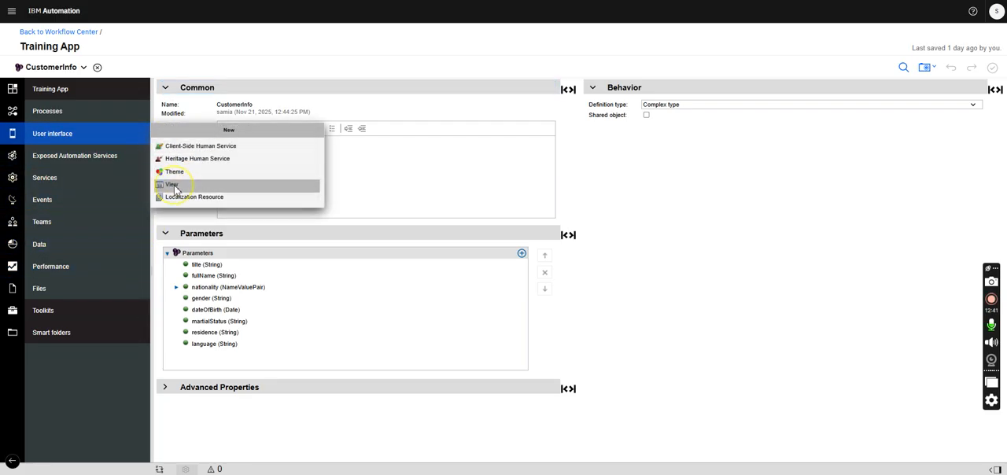
{"action": "left_click", "coordinate": [174, 184]}
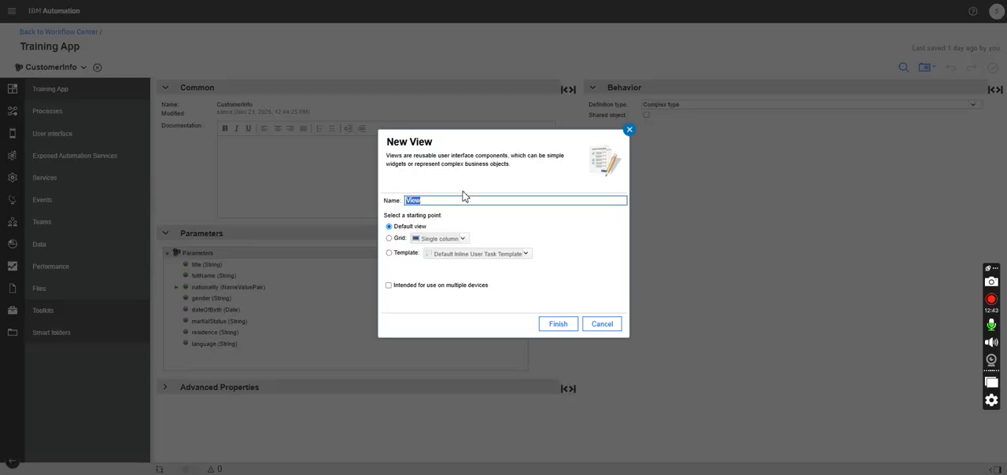
{"action": "type", "text": "Customer Info CV"}
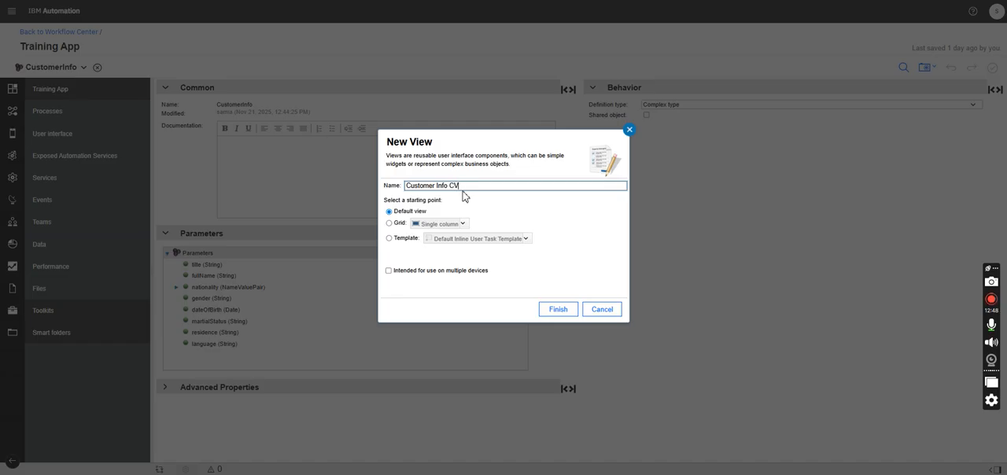
{"action": "left_click", "coordinate": [558, 309]}
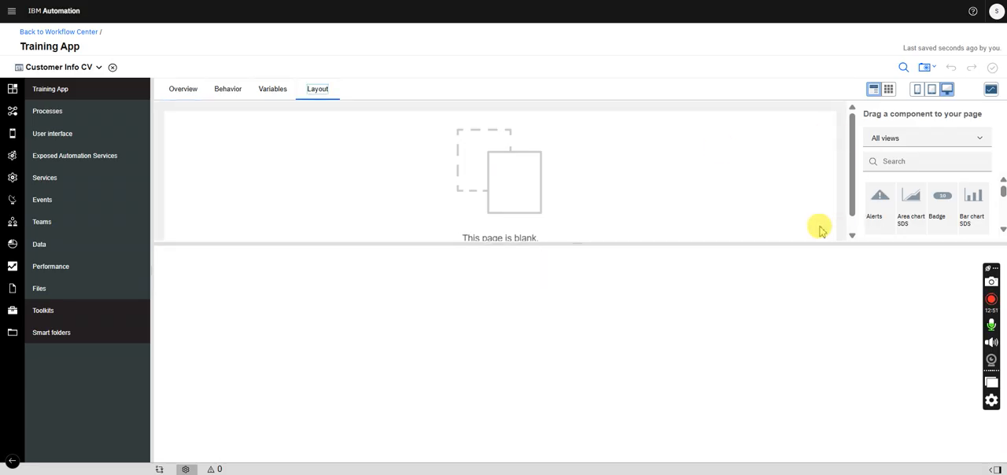
- Add a Panel to the blank page and label it "Customer Information"
{"action": "left_click_drag", "start_coordinate": [797, 243], "coordinate": [798, 337]}
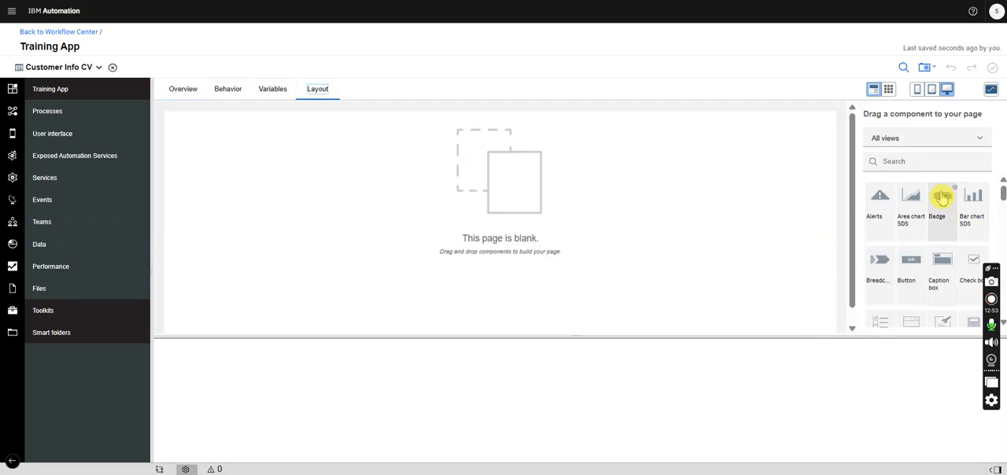
{"action": "left_click", "coordinate": [915, 161]}
{"action": "type", "text": "panel"}
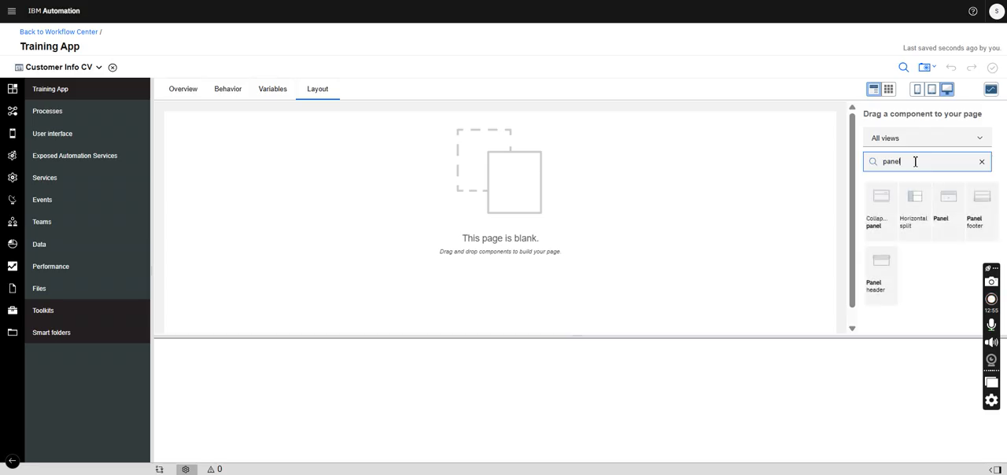
{"action": "left_click_drag", "start_coordinate": [957, 215], "coordinate": [579, 161]}
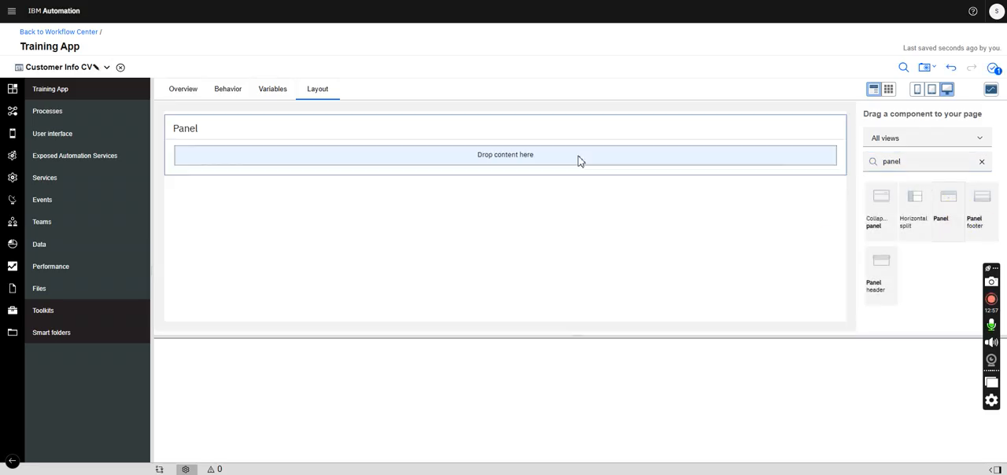
{"action": "left_click_drag", "start_coordinate": [306, 368], "coordinate": [249, 368]}
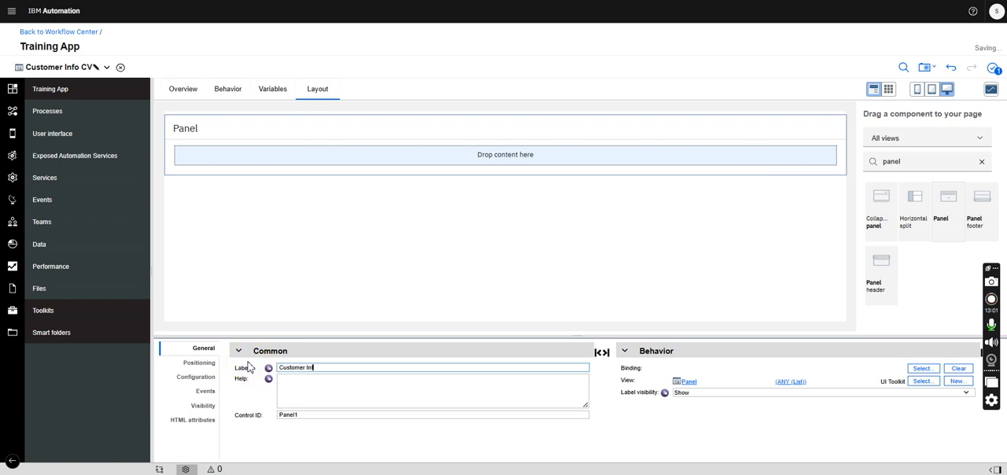
{"action": "left_click", "coordinate": [488, 229]}
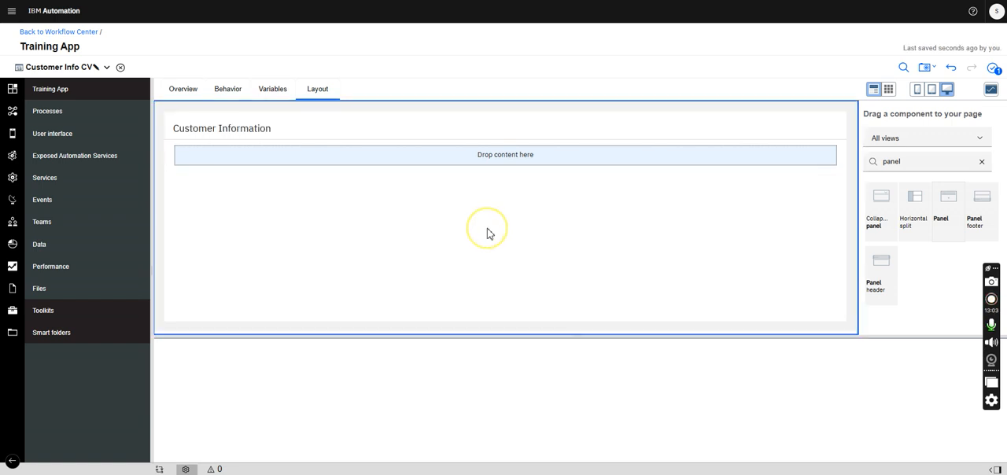
- Add a Vertical layout inside the Customer Information panel
{"action": "left_click_drag", "start_coordinate": [912, 161], "coordinate": [842, 170]}
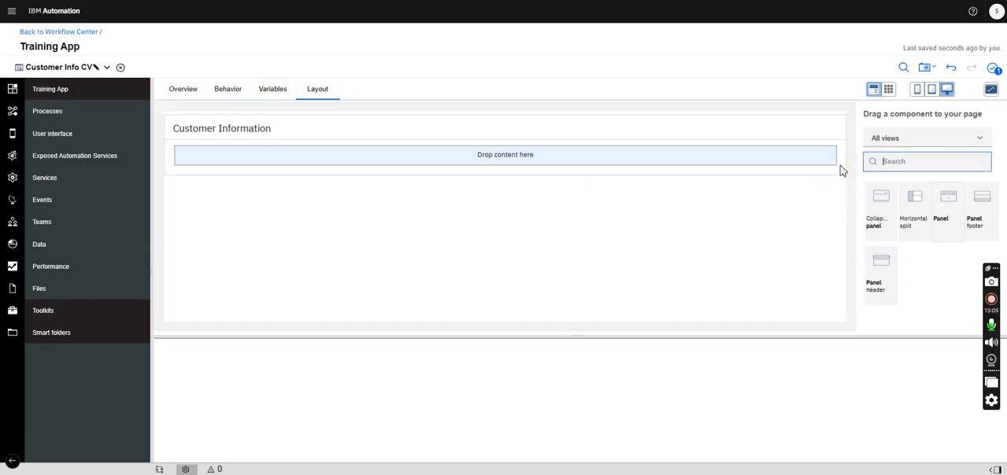
{"action": "type", "text": "v"}
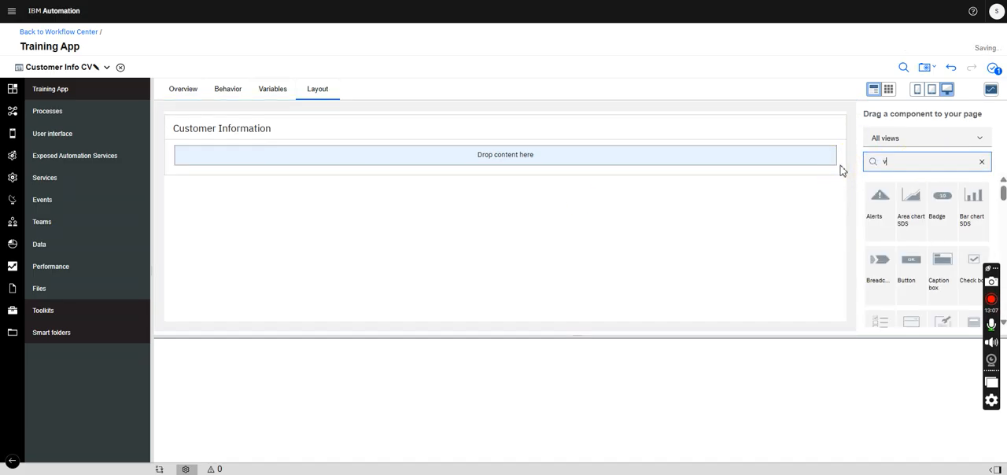
{"action": "type", "text": "erti"}
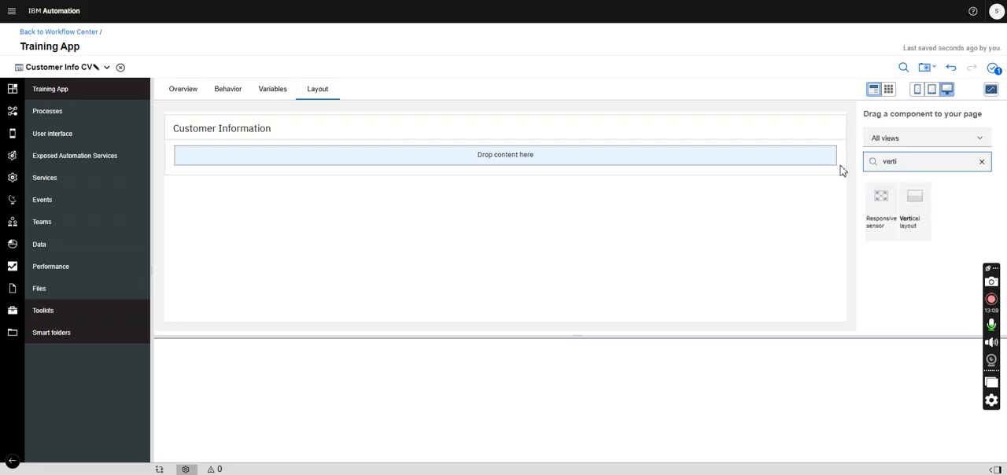
{"action": "left_click_drag", "start_coordinate": [915, 211], "coordinate": [718, 165]}
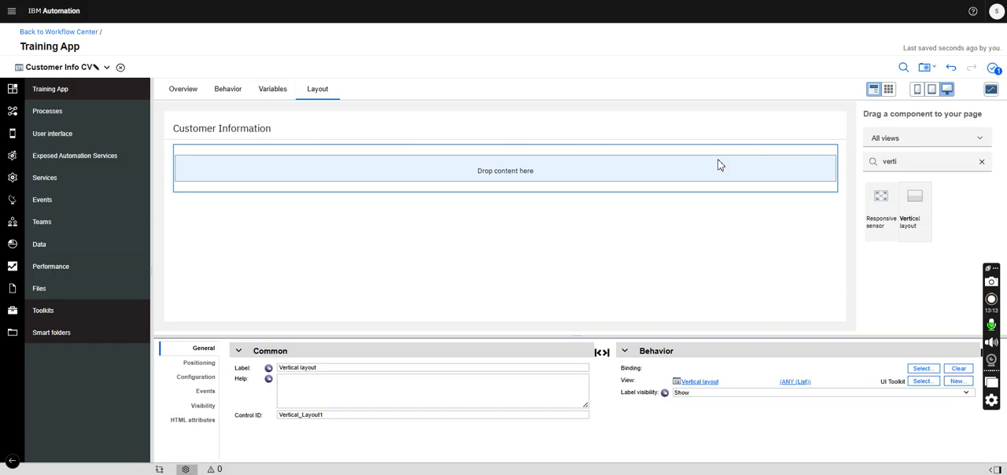
- Stack three Horizontal layouts as rows inside the vertical layout
{"action": "double_click", "coordinate": [918, 161]}
{"action": "key", "text": "BackSpace"}
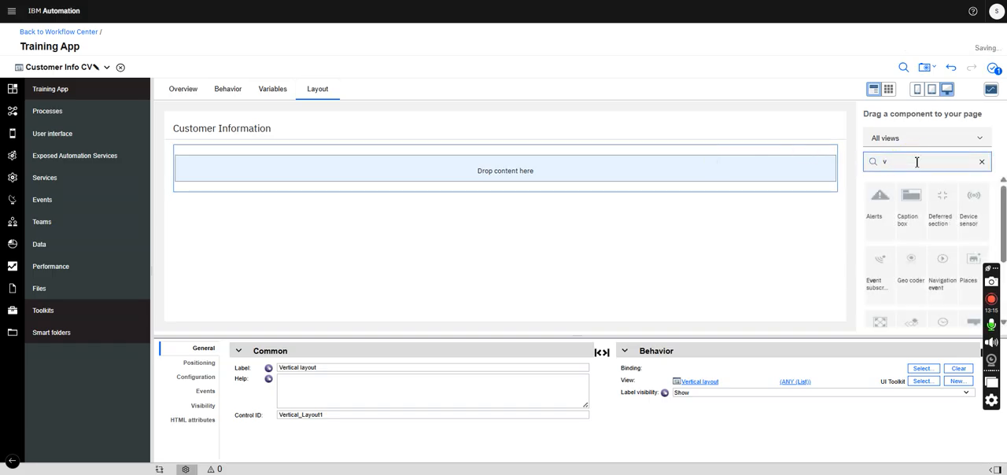
{"action": "type", "text": "hor"}
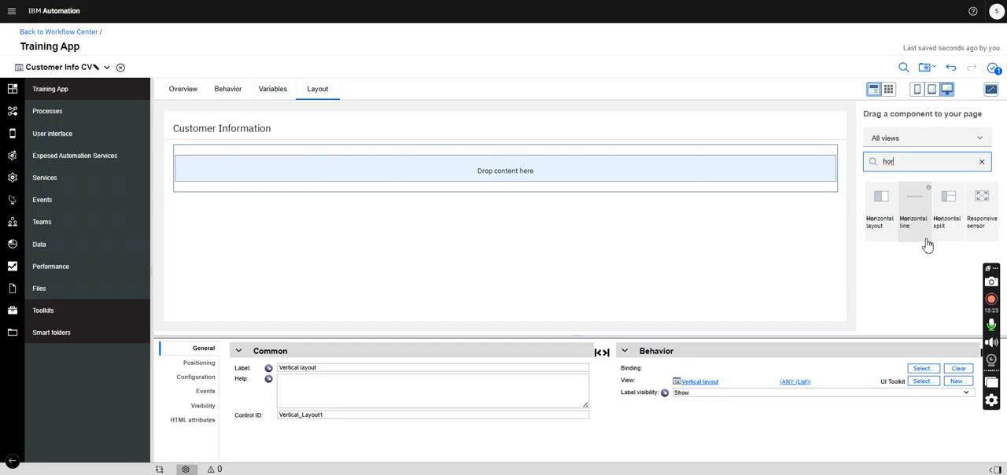
{"action": "left_click_drag", "start_coordinate": [884, 204], "coordinate": [750, 175]}
{"action": "left_click_drag", "start_coordinate": [884, 204], "coordinate": [813, 194]}
{"action": "left_click_drag", "start_coordinate": [892, 217], "coordinate": [792, 260]}
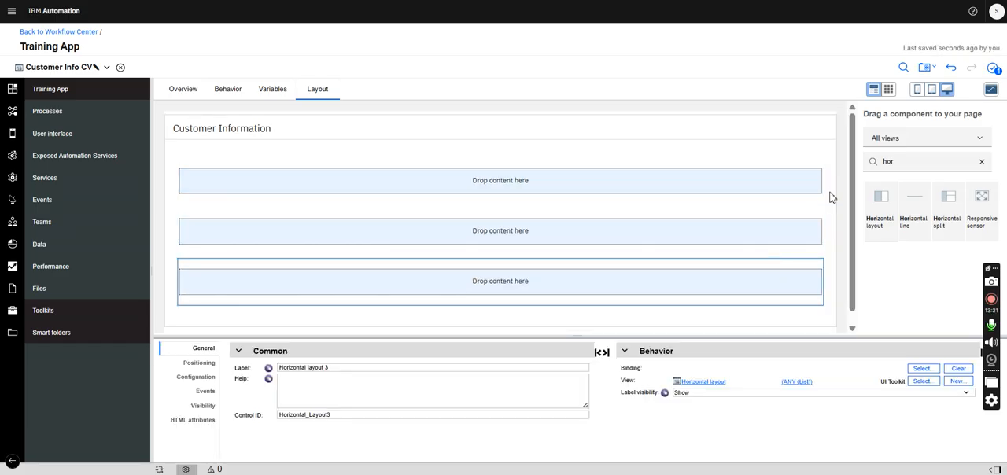
- Place two side-by-side Horizontal layouts in each of the first and second rows
{"action": "left_click", "coordinate": [913, 160]}
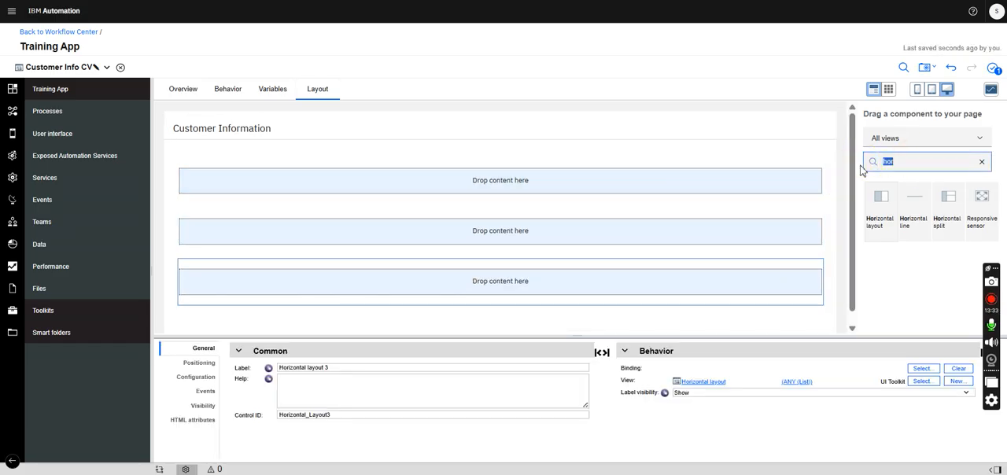
{"action": "key", "text": "BackSpace"}
{"action": "type", "text": "ho"}
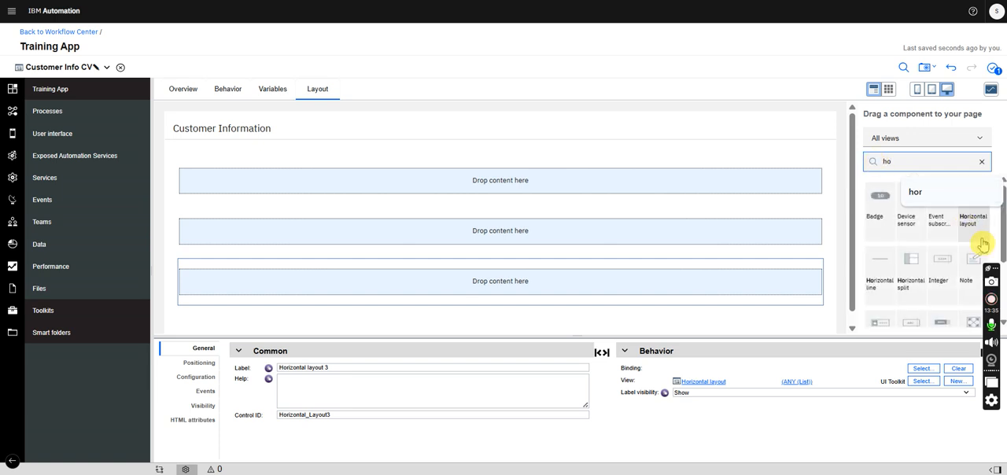
{"action": "left_click_drag", "start_coordinate": [978, 211], "coordinate": [542, 191]}
{"action": "left_click_drag", "start_coordinate": [967, 210], "coordinate": [819, 195]}
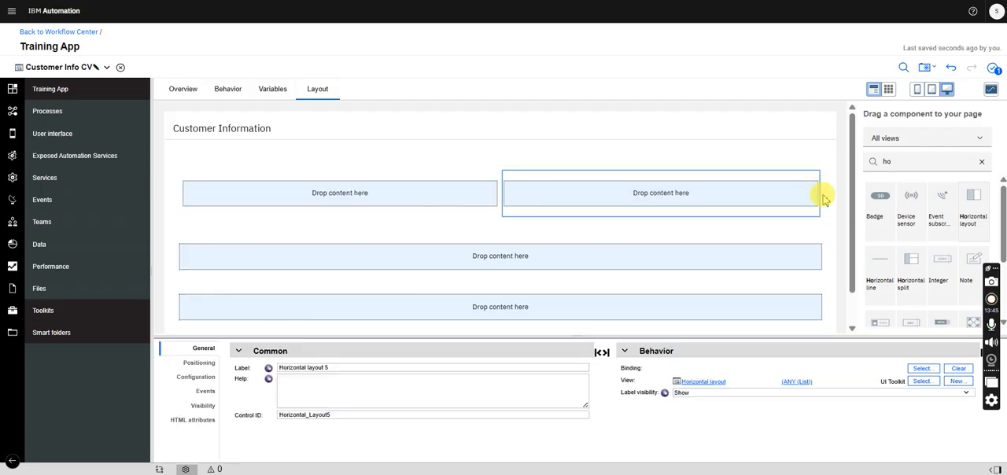
{"action": "left_click_drag", "start_coordinate": [728, 255], "coordinate": [515, 268]}
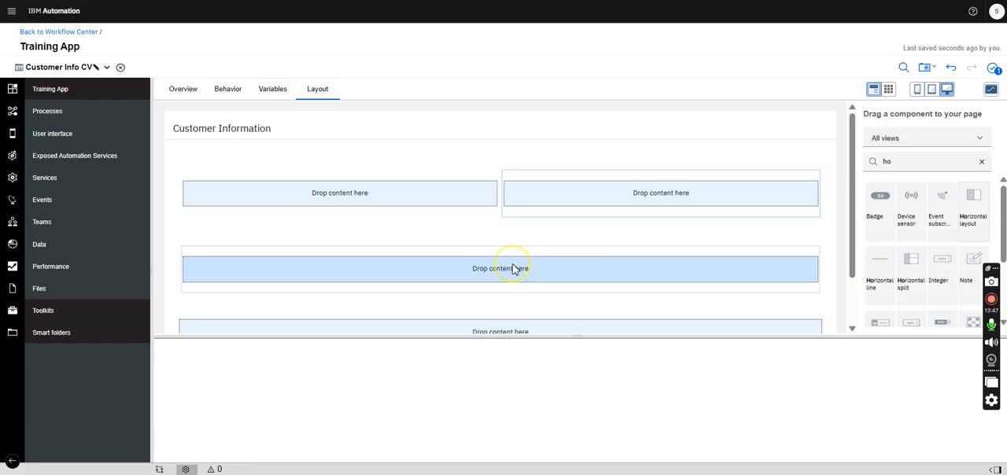
{"action": "left_click_drag", "start_coordinate": [981, 204], "coordinate": [815, 273]}
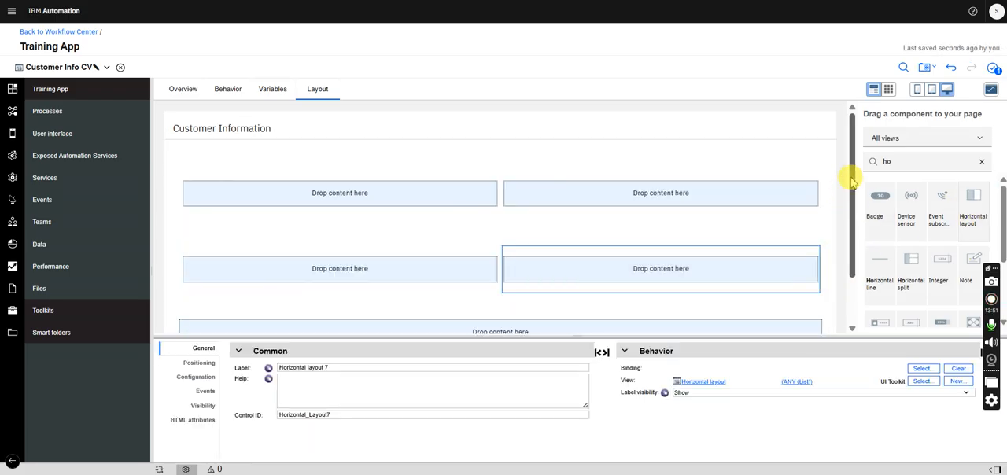
- Place two side-by-side Horizontal layouts in the third row, undoing the misplaced nested one
{"action": "left_click_drag", "start_coordinate": [852, 177], "coordinate": [853, 220]}
{"action": "left_click_drag", "start_coordinate": [976, 203], "coordinate": [500, 282]}
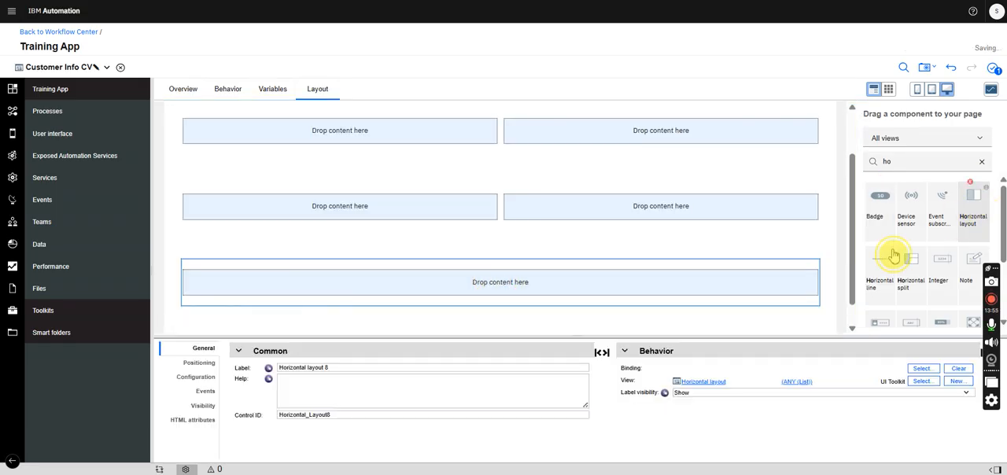
{"action": "left_click_drag", "start_coordinate": [894, 255], "coordinate": [815, 291]}
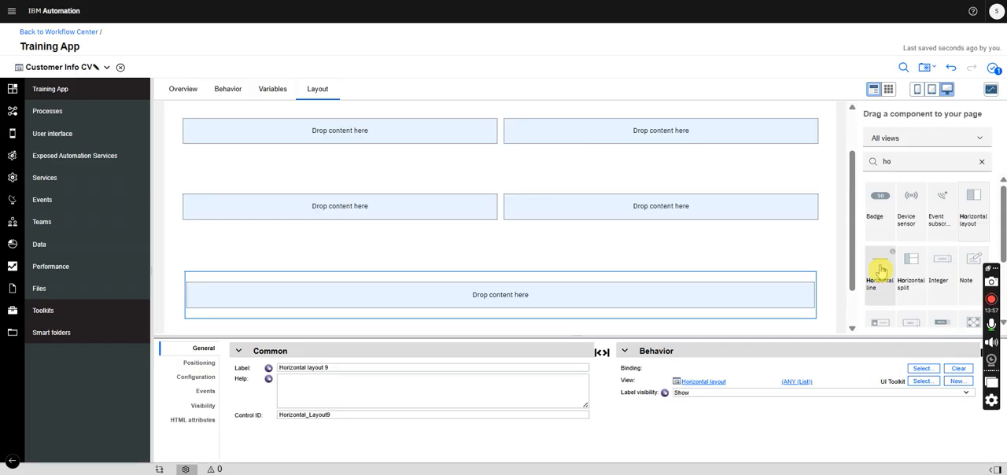
{"action": "key", "text": "ctrl+z"}
{"action": "left_click_drag", "start_coordinate": [976, 216], "coordinate": [810, 292]}
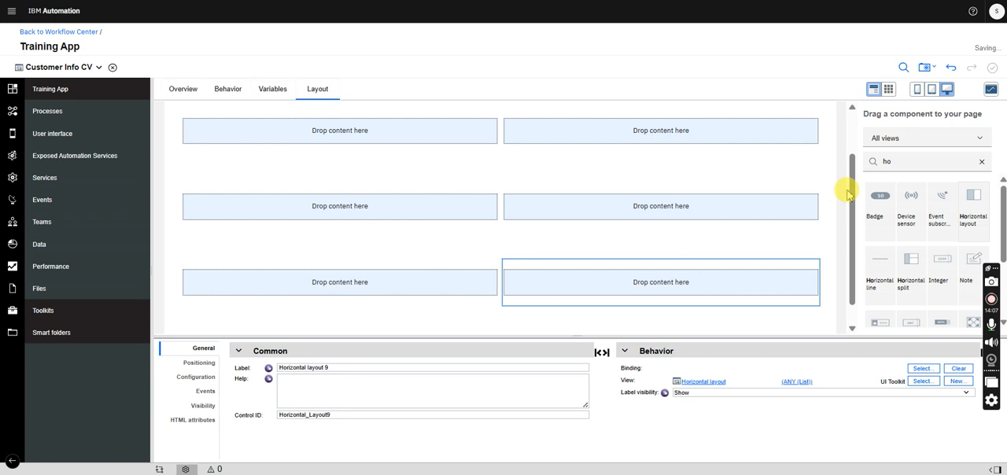
{"action": "left_click_drag", "start_coordinate": [850, 160], "coordinate": [848, 131]}
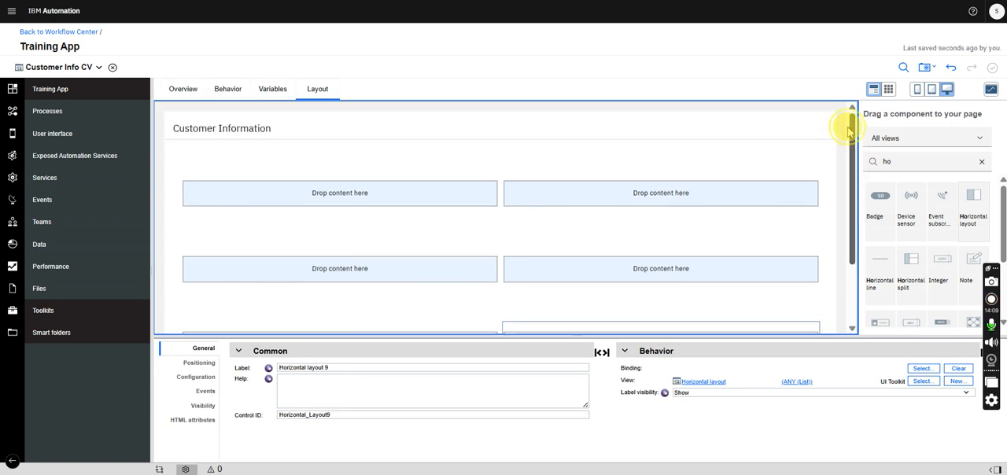
- Check the parameters of the CustomerInfo business object and return to the Customer Info CV view
{"action": "left_click", "coordinate": [23, 67]}
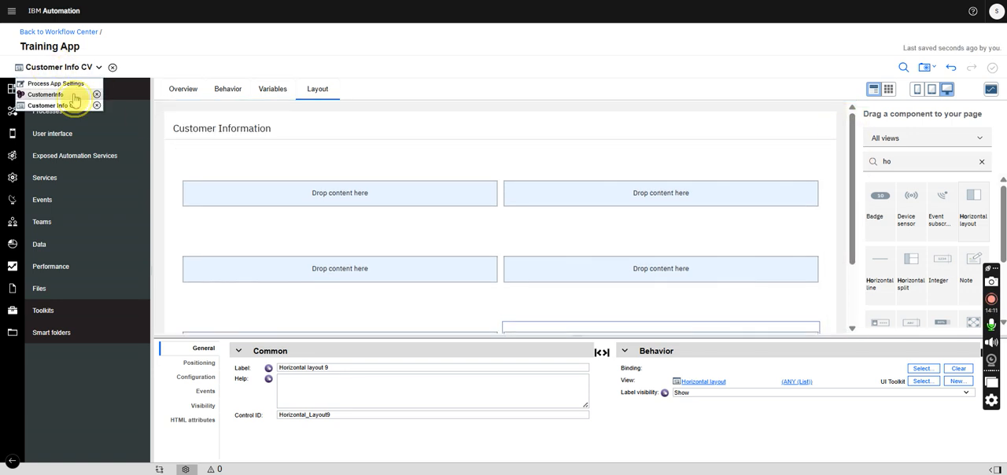
{"action": "left_click", "coordinate": [75, 96]}
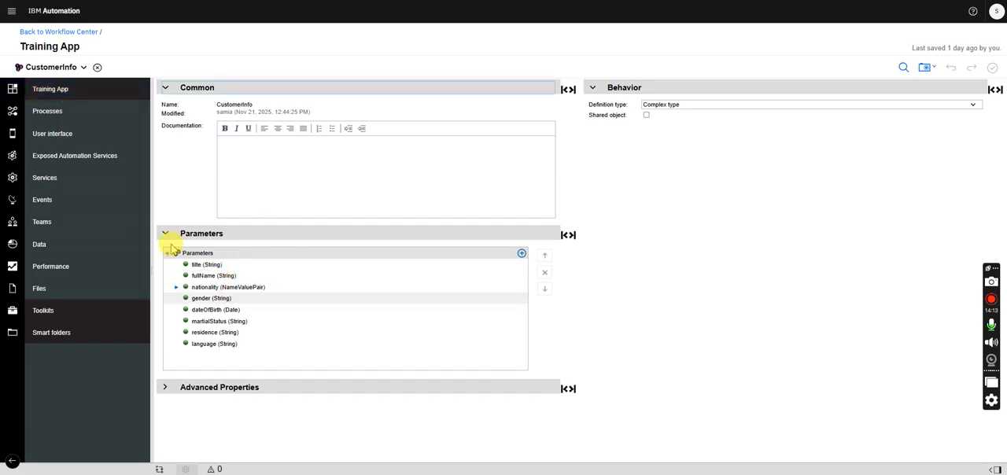
{"action": "left_click", "coordinate": [85, 67]}
{"action": "left_click", "coordinate": [49, 96]}
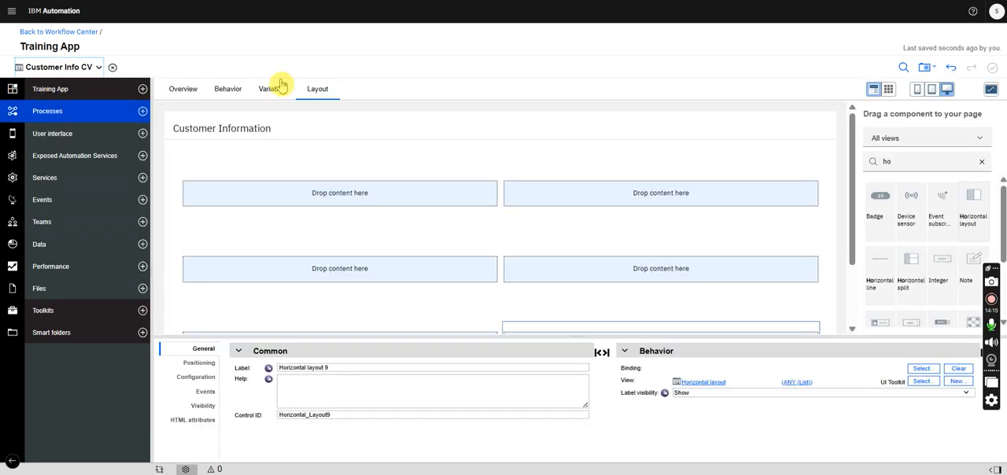
{"action": "double_click", "coordinate": [913, 160]}
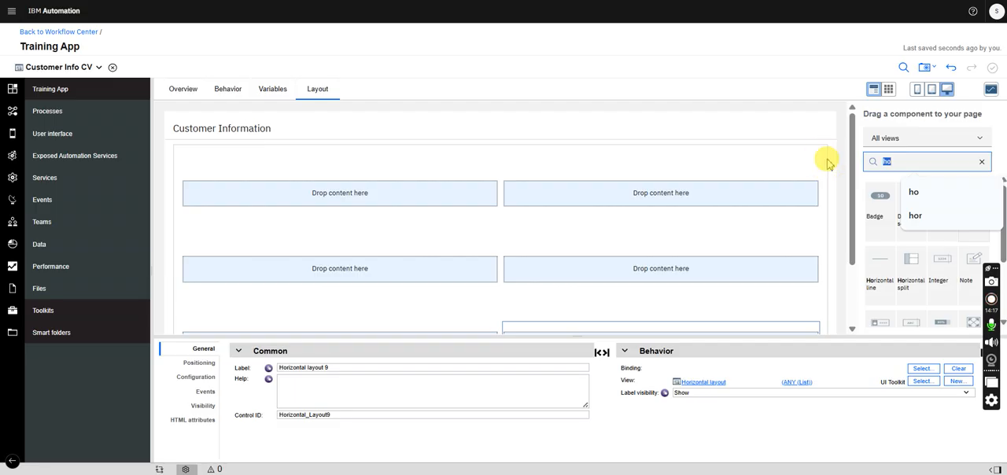
{"action": "type", "text": "plain"}
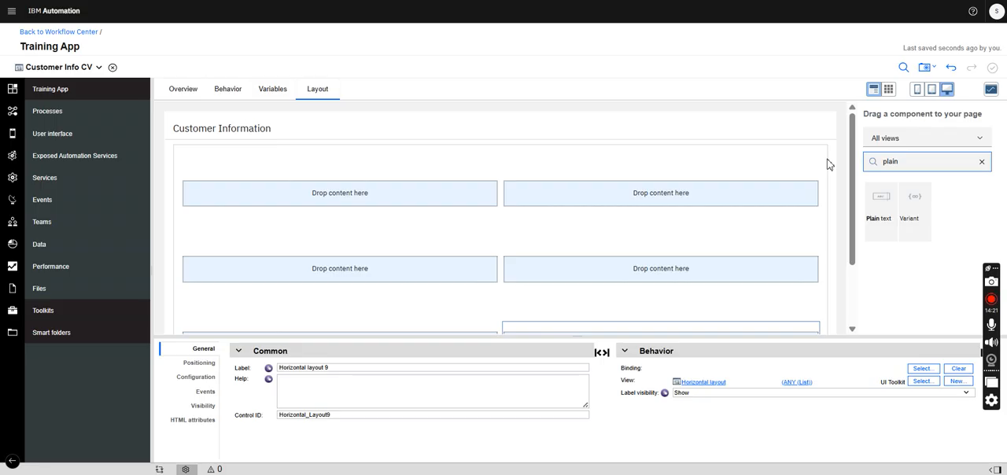
{"action": "key", "text": "BackSpace"}
{"action": "key", "text": "BackSpace"}
{"action": "key", "text": "BackSpace"}
- Add a Single select control to the first cell of the first row and label it "Title"
{"action": "left_click", "coordinate": [905, 161]}
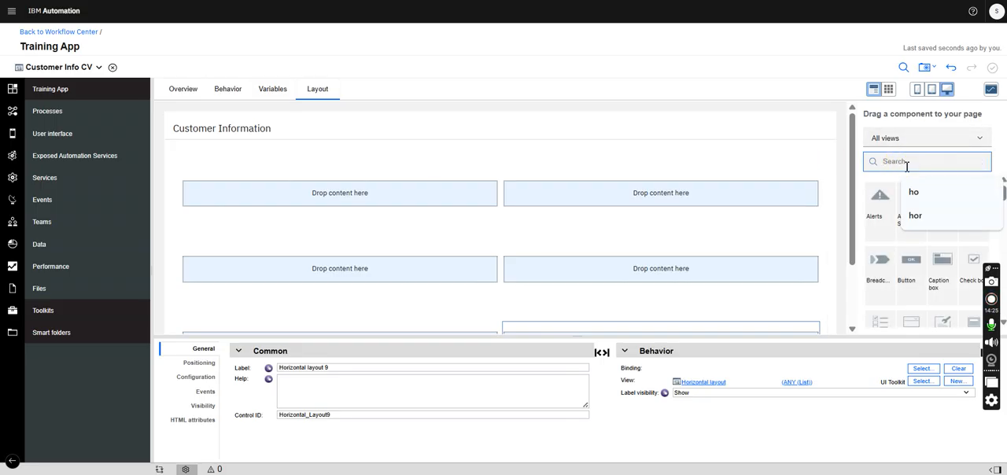
{"action": "type", "text": "sele"}
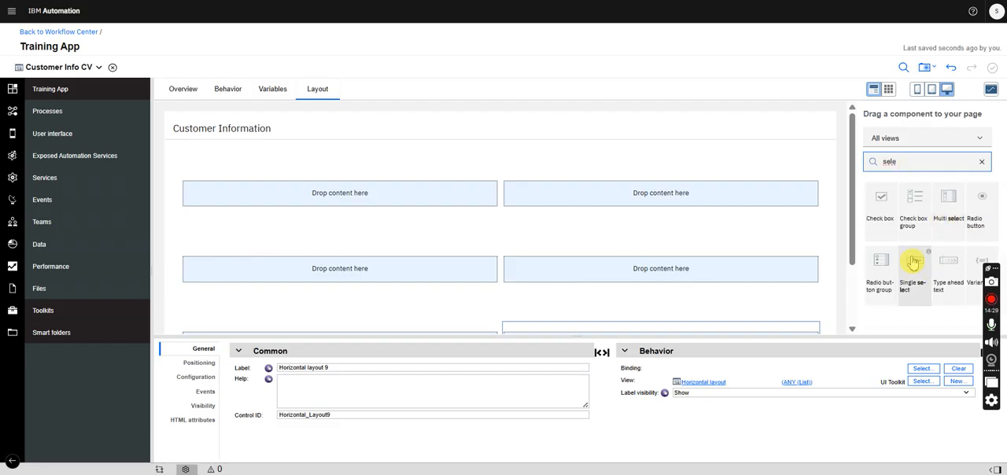
{"action": "left_click_drag", "start_coordinate": [911, 273], "coordinate": [414, 203]}
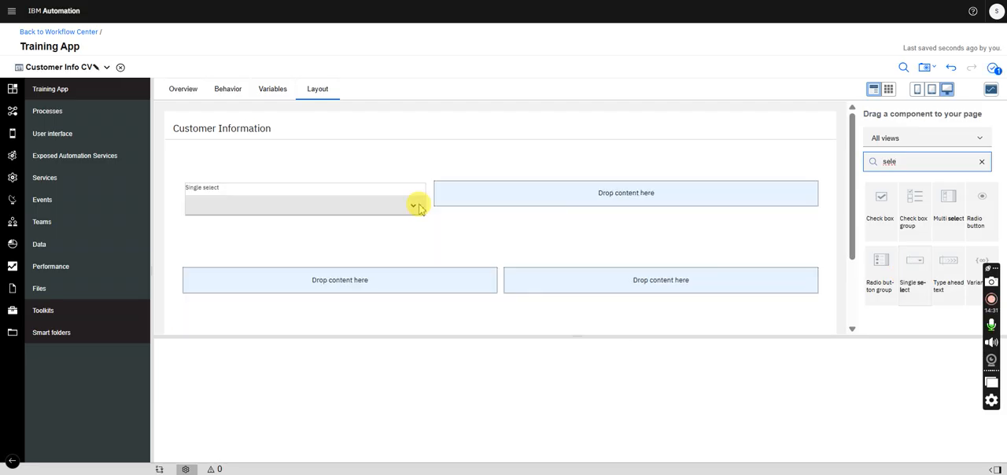
{"action": "left_click_drag", "start_coordinate": [324, 368], "coordinate": [244, 370]}
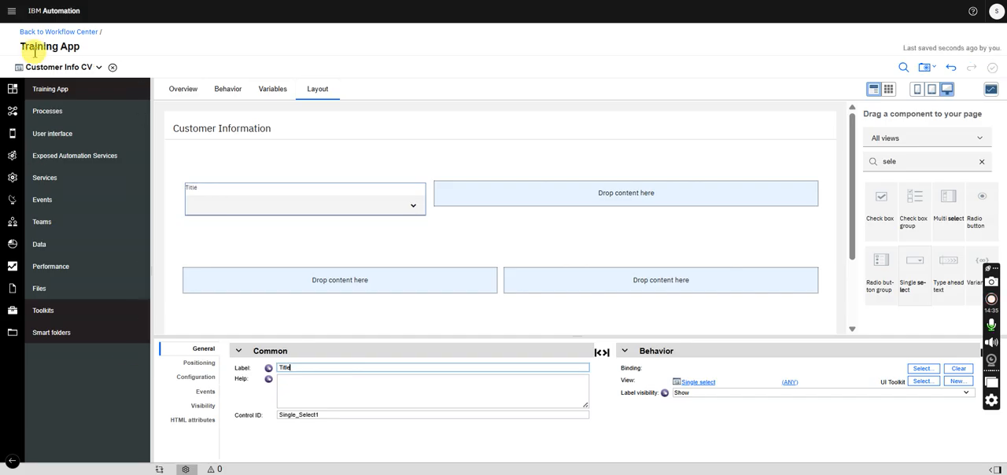
- Check the CustomerInfo parameters and add a Plain text control labelled "Full Name" to the second cell of the first row
{"action": "left_click", "coordinate": [51, 73]}
{"action": "left_click", "coordinate": [47, 96]}
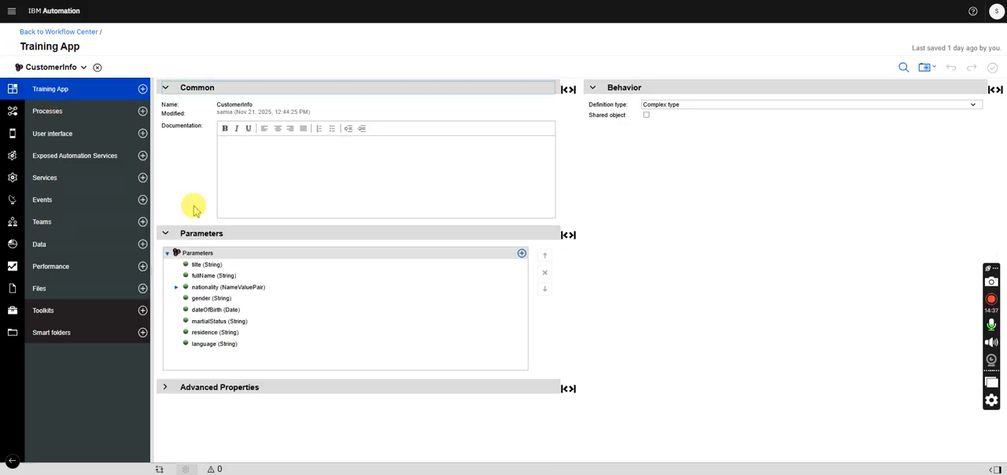
{"action": "left_click", "coordinate": [83, 66]}
{"action": "left_click", "coordinate": [59, 103]}
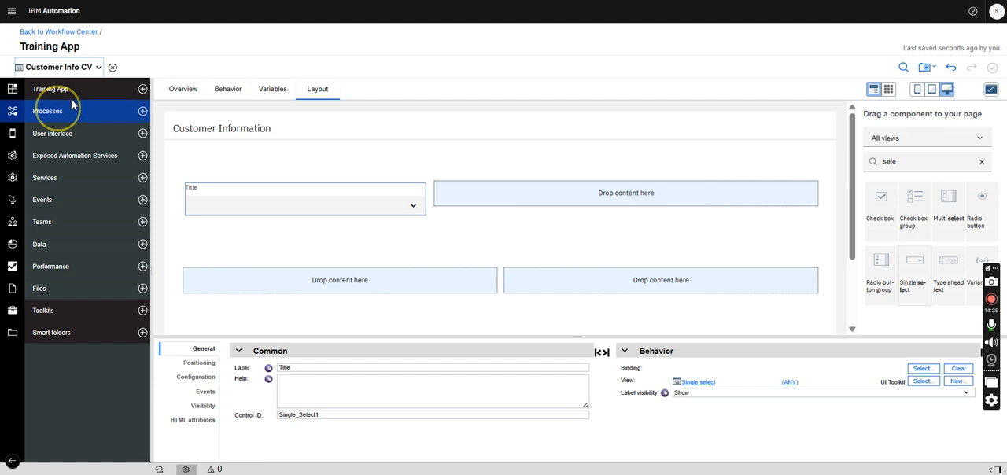
{"action": "left_click_drag", "start_coordinate": [899, 164], "coordinate": [849, 169]}
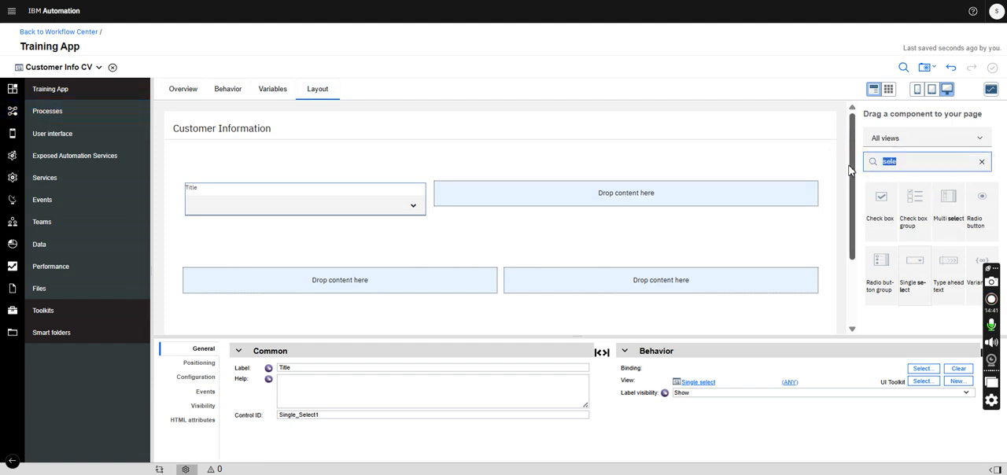
{"action": "type", "text": "pla"}
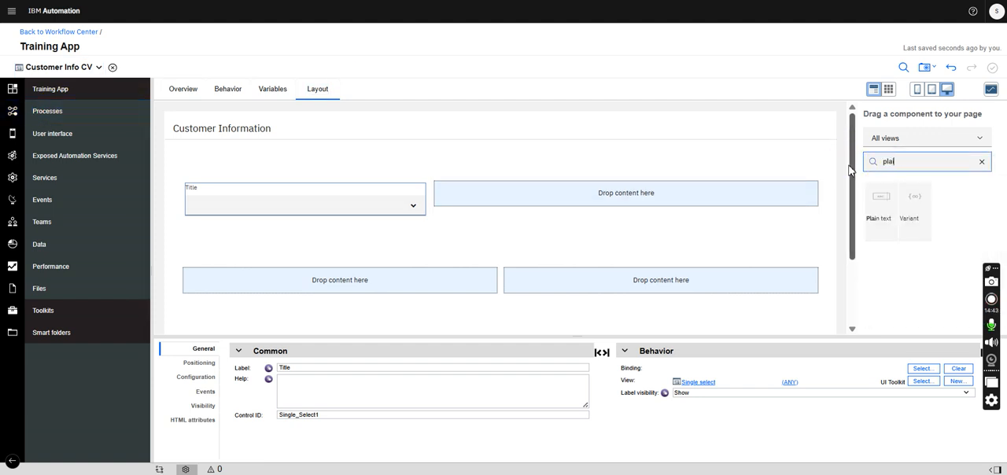
{"action": "left_click_drag", "start_coordinate": [880, 207], "coordinate": [786, 207]}
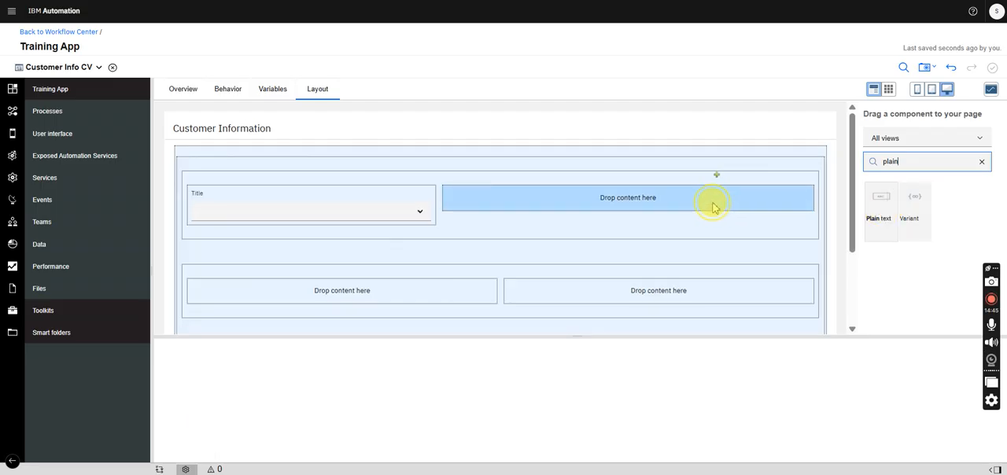
{"action": "left_click_drag", "start_coordinate": [715, 208], "coordinate": [715, 208]}
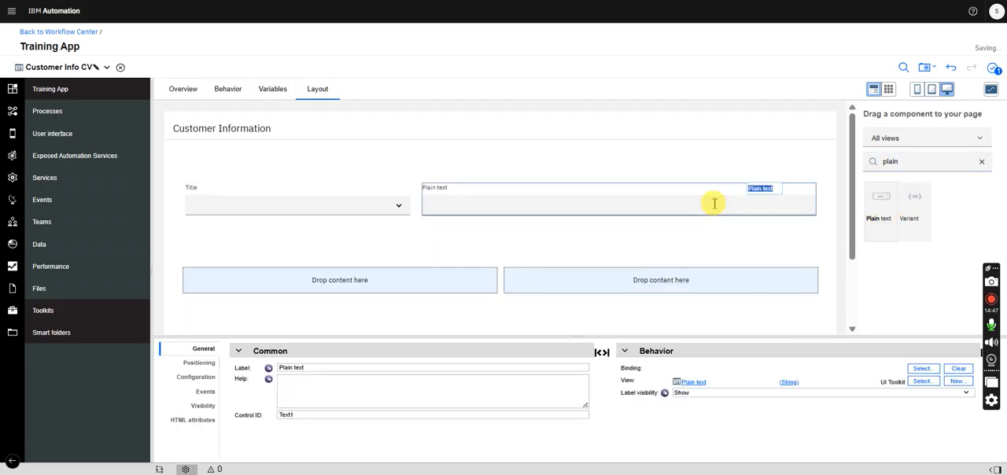
{"action": "left_click_drag", "start_coordinate": [327, 372], "coordinate": [235, 368]}
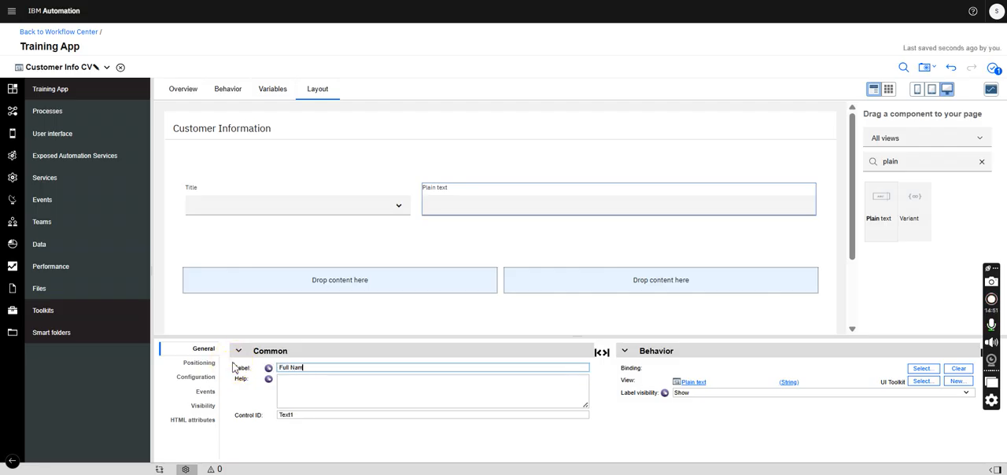
- Consult the CustomerInfo parameters and add a Single select control labelled "Nationality" to the first cell of the second row
{"action": "left_click", "coordinate": [87, 67]}
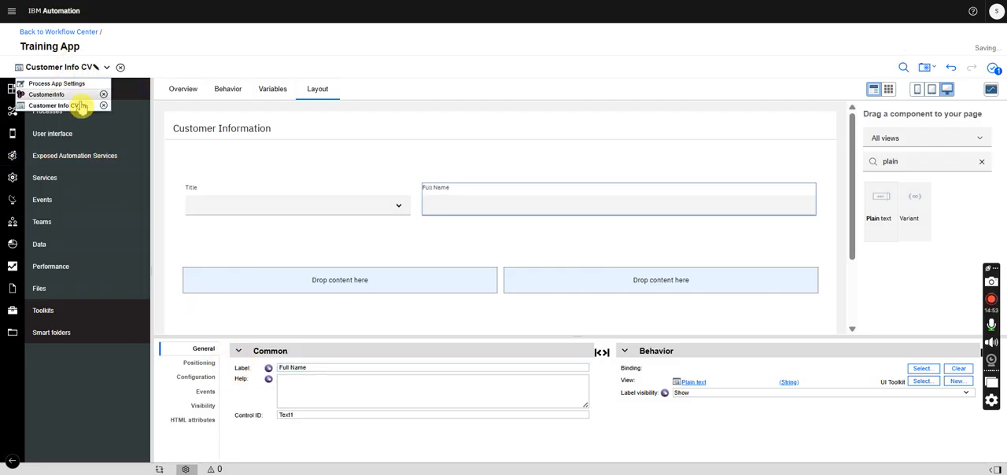
{"action": "left_click", "coordinate": [66, 96]}
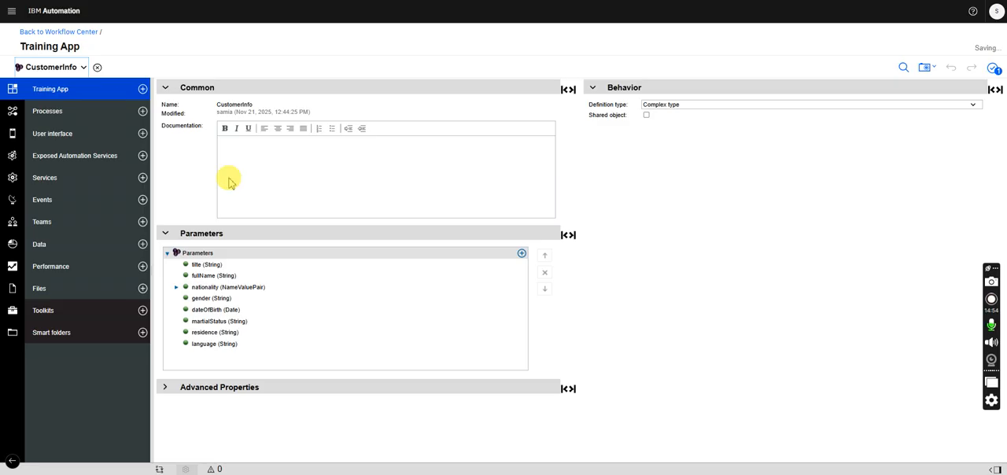
{"action": "left_click", "coordinate": [54, 68]}
{"action": "left_click", "coordinate": [66, 106]}
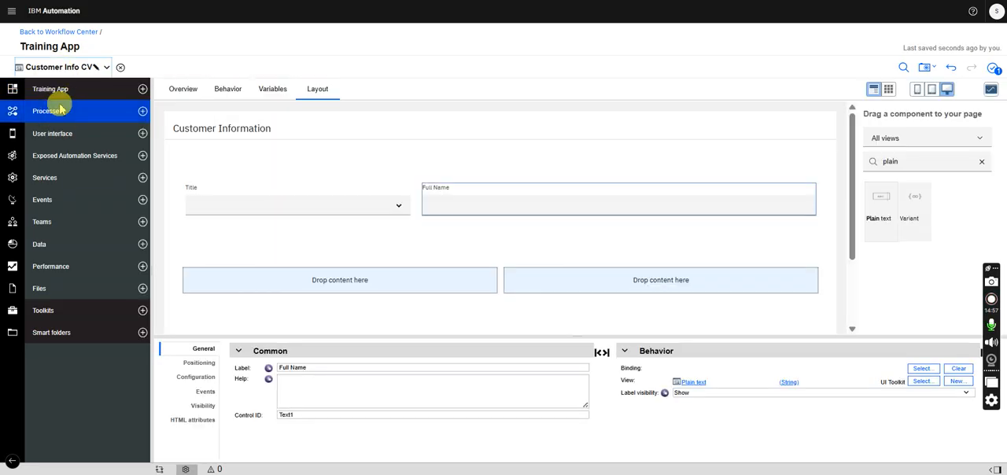
{"action": "left_click_drag", "start_coordinate": [905, 161], "coordinate": [819, 164]}
{"action": "type", "text": "sele"}
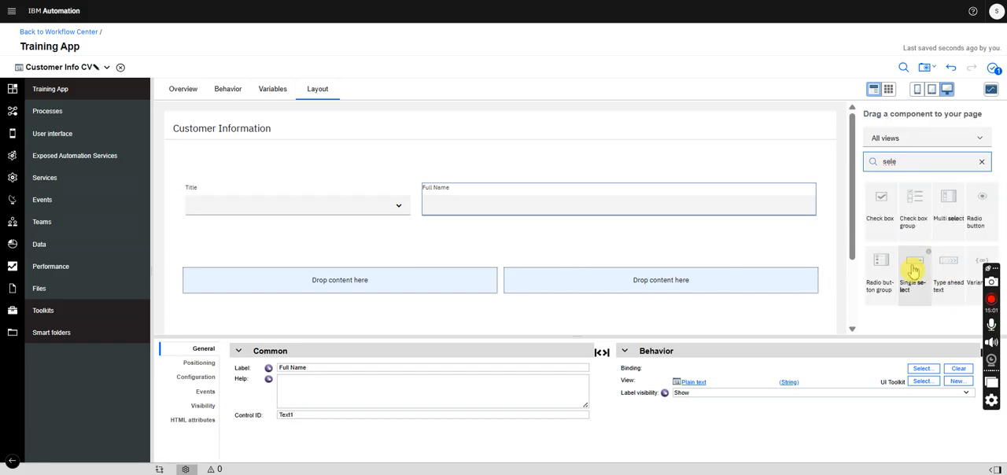
{"action": "left_click_drag", "start_coordinate": [913, 270], "coordinate": [402, 295]}
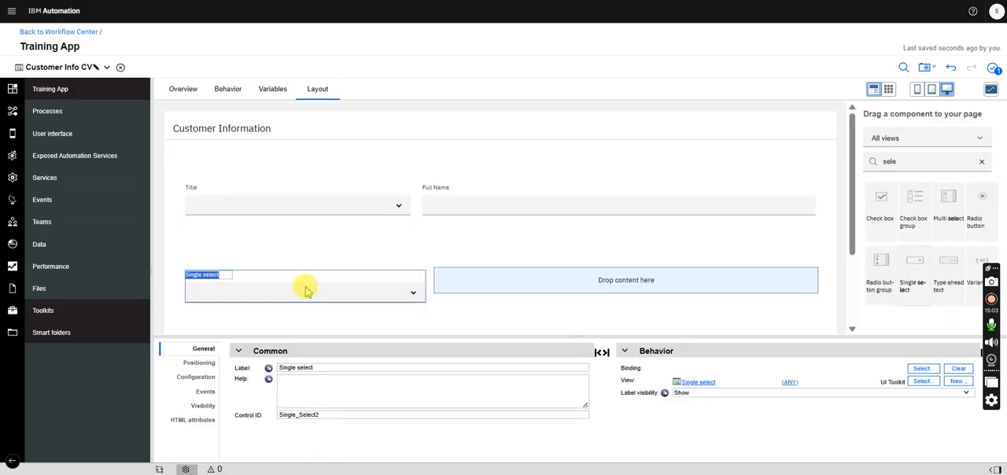
{"action": "left_click", "coordinate": [327, 369]}
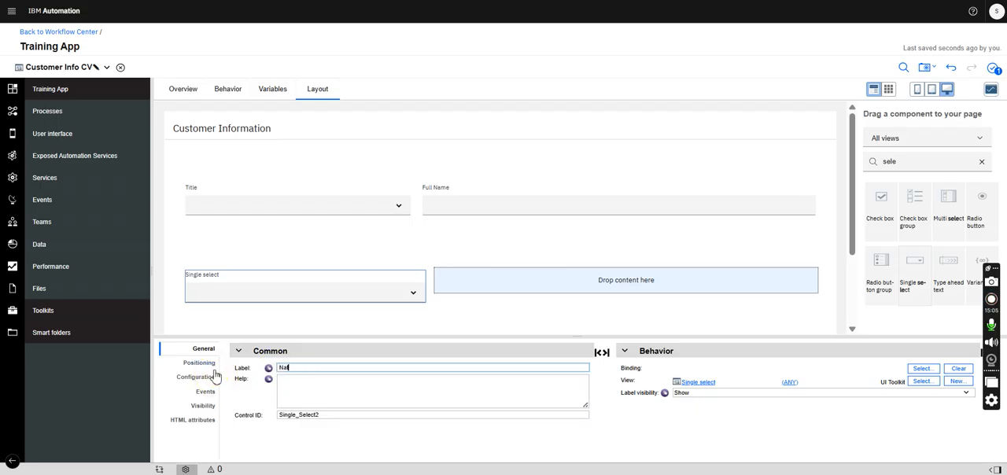
- Review the CustomerInfo parameters and add a Radio button group labelled "Gender" to the second cell of the second row
{"action": "left_click", "coordinate": [63, 67]}
{"action": "left_click", "coordinate": [72, 93]}
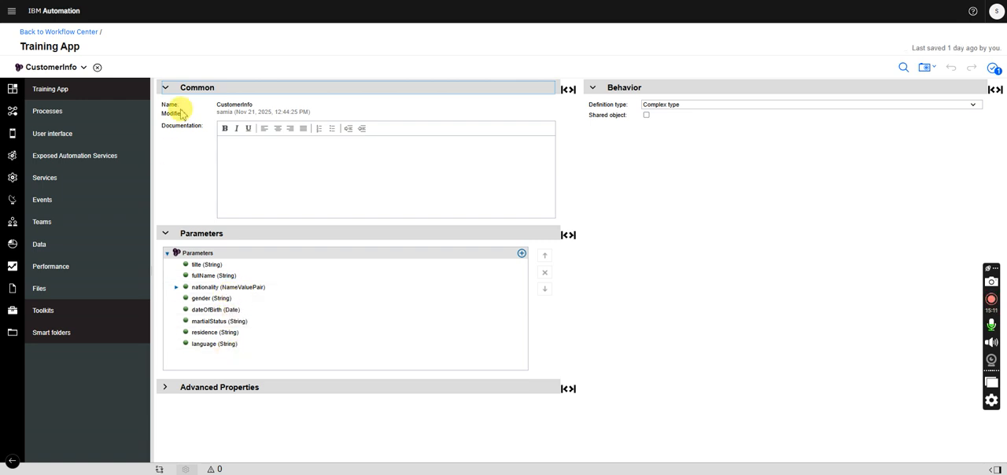
{"action": "left_click", "coordinate": [59, 67]}
{"action": "left_click", "coordinate": [47, 104]}
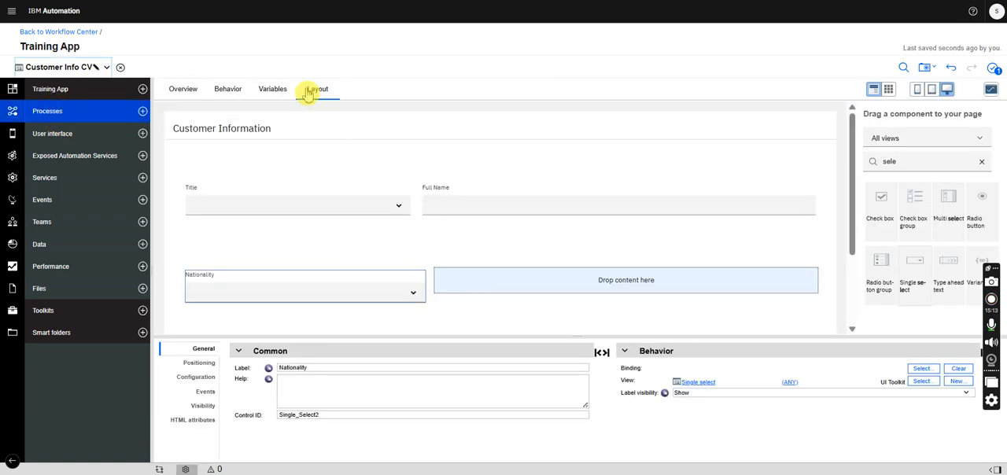
{"action": "double_click", "coordinate": [890, 161]}
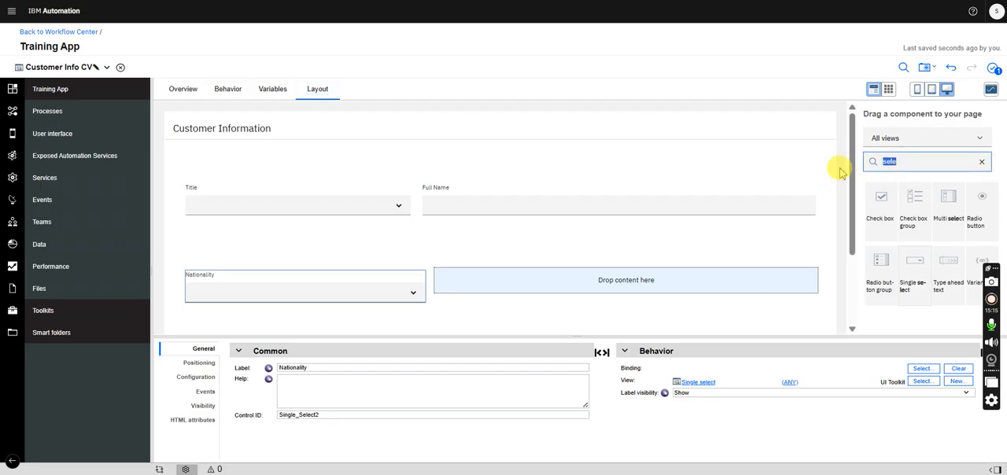
{"action": "type", "text": "radi"}
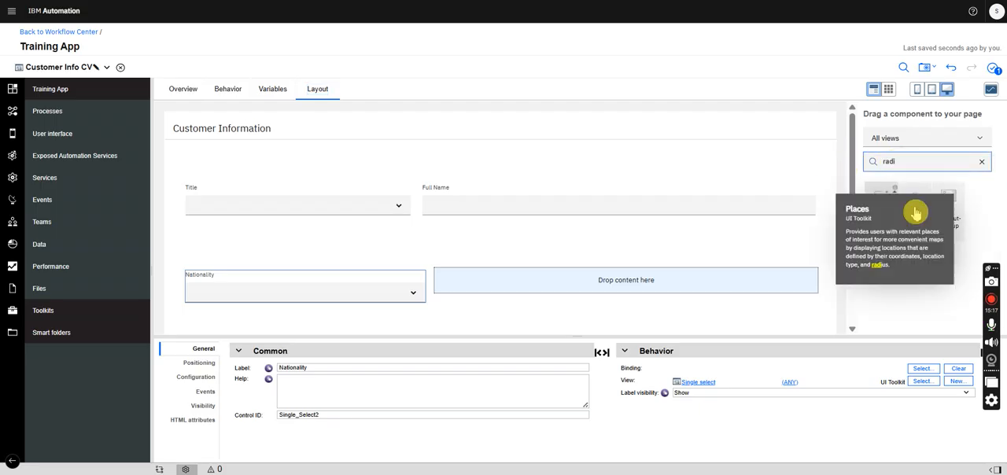
{"action": "left_click_drag", "start_coordinate": [948, 208], "coordinate": [647, 290]}
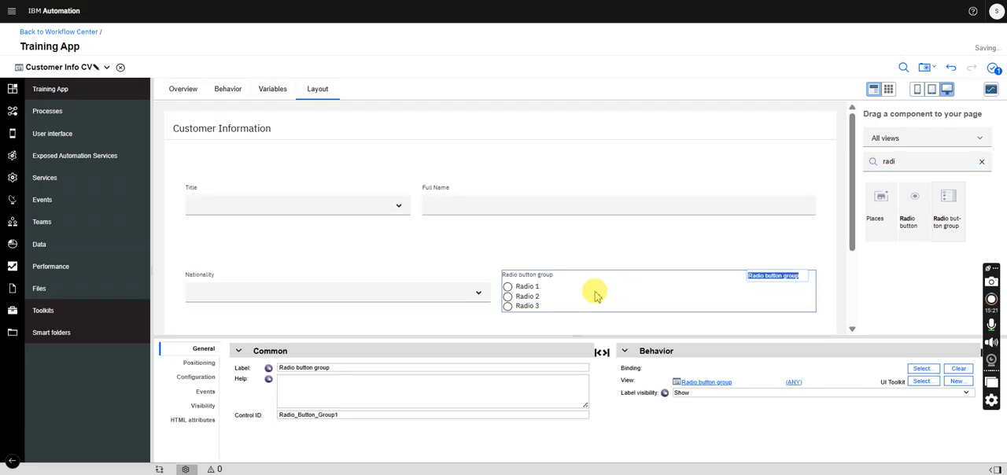
{"action": "triple_click", "coordinate": [345, 368]}
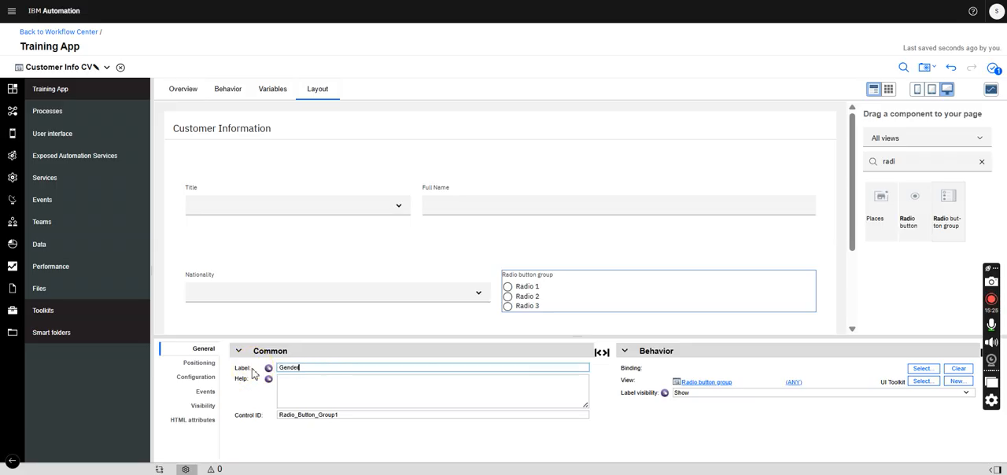
{"action": "left_click", "coordinate": [461, 225]}
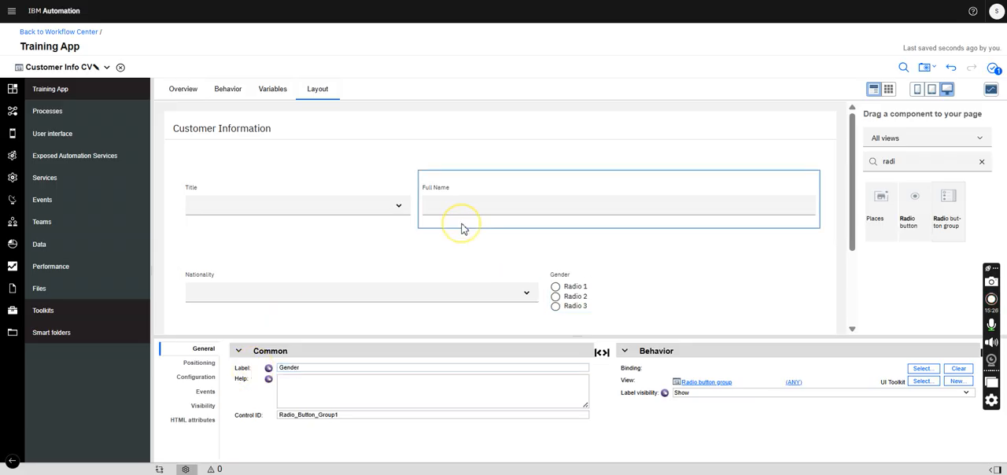
- Check the CustomerInfo parameters and add a Date/time picker to the first cell of the third row in Customer Info CV
{"action": "left_click", "coordinate": [106, 67]}
{"action": "left_click", "coordinate": [75, 103]}
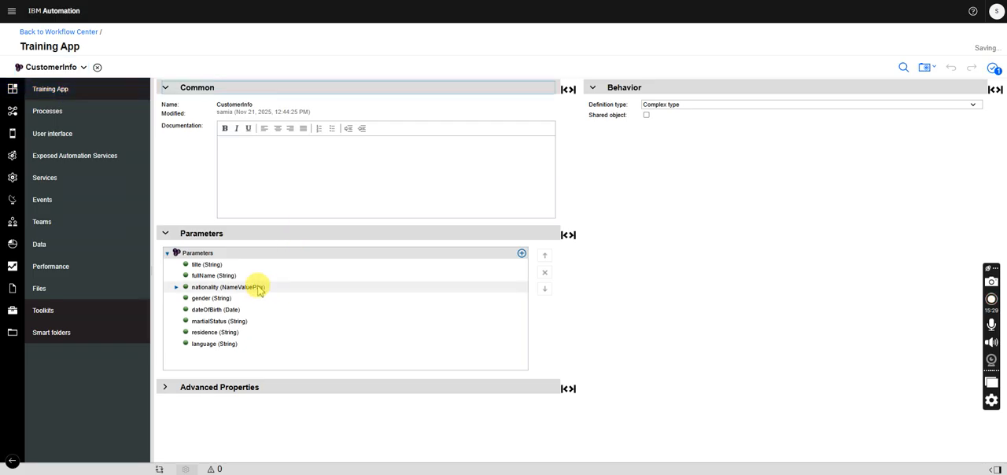
{"action": "left_click", "coordinate": [83, 68]}
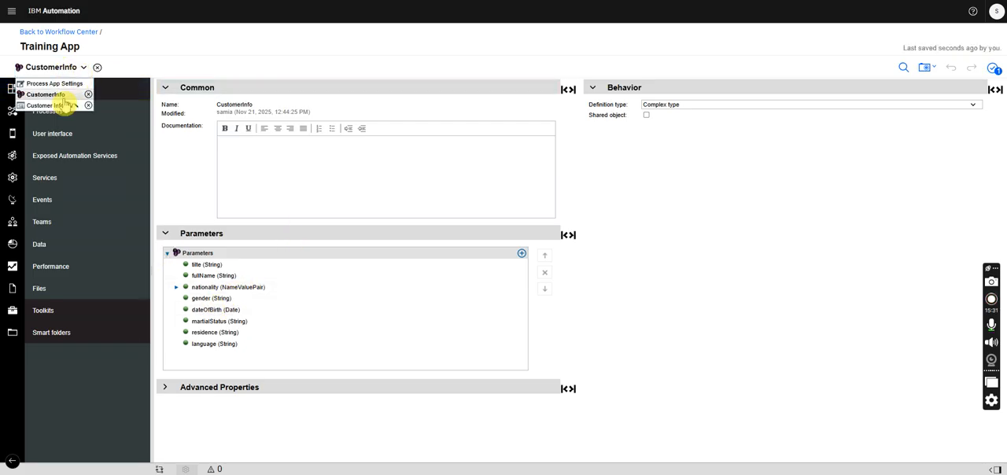
{"action": "left_click", "coordinate": [65, 104]}
{"action": "left_click_drag", "start_coordinate": [852, 150], "coordinate": [877, 196]}
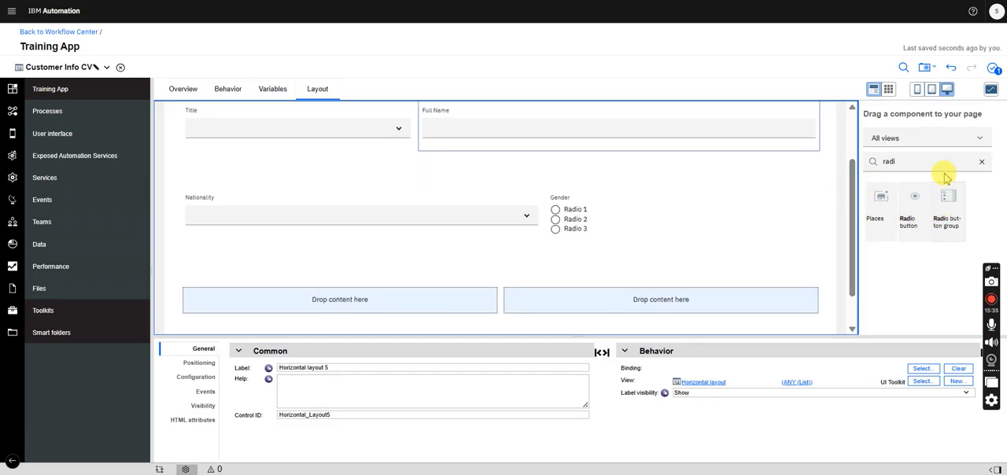
{"action": "left_click_drag", "start_coordinate": [895, 161], "coordinate": [859, 163]}
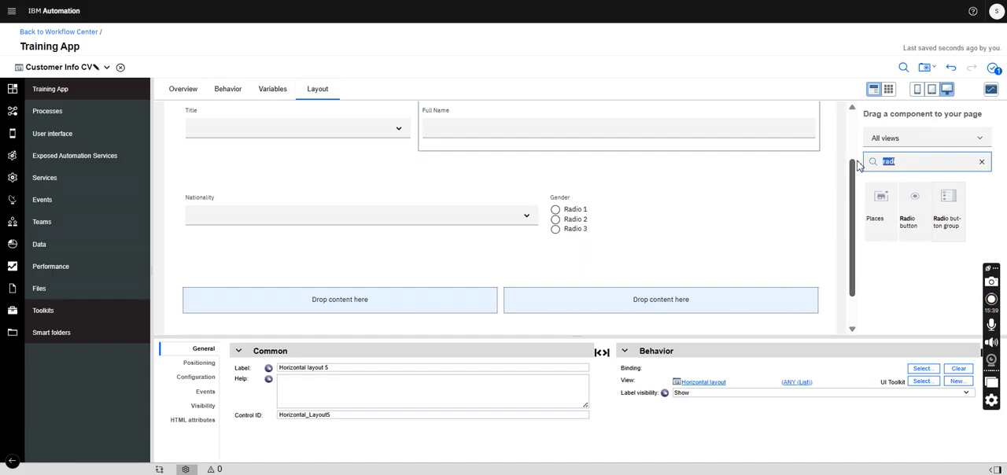
{"action": "type", "text": "dat"}
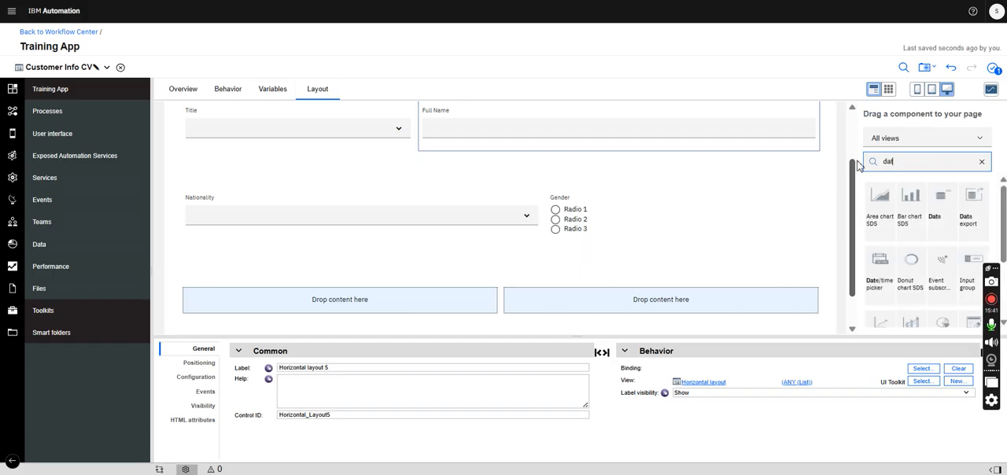
{"action": "left_click_drag", "start_coordinate": [1003, 208], "coordinate": [1004, 240]}
{"action": "left_click_drag", "start_coordinate": [875, 215], "coordinate": [440, 309]}
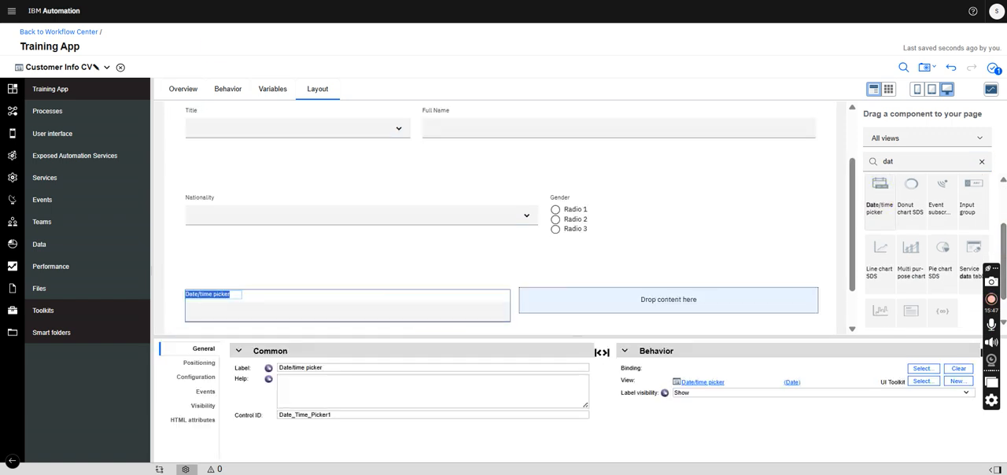
- Recheck the CustomerInfo parameters and add a Radio button group to the second cell of the third row
{"action": "left_click", "coordinate": [95, 67]}
{"action": "left_click", "coordinate": [62, 93]}
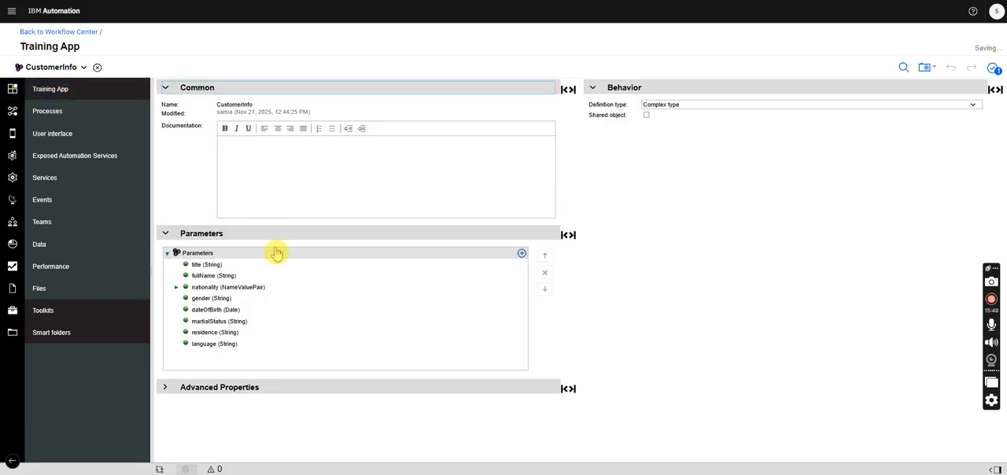
{"action": "left_click", "coordinate": [71, 67]}
{"action": "left_click", "coordinate": [75, 100]}
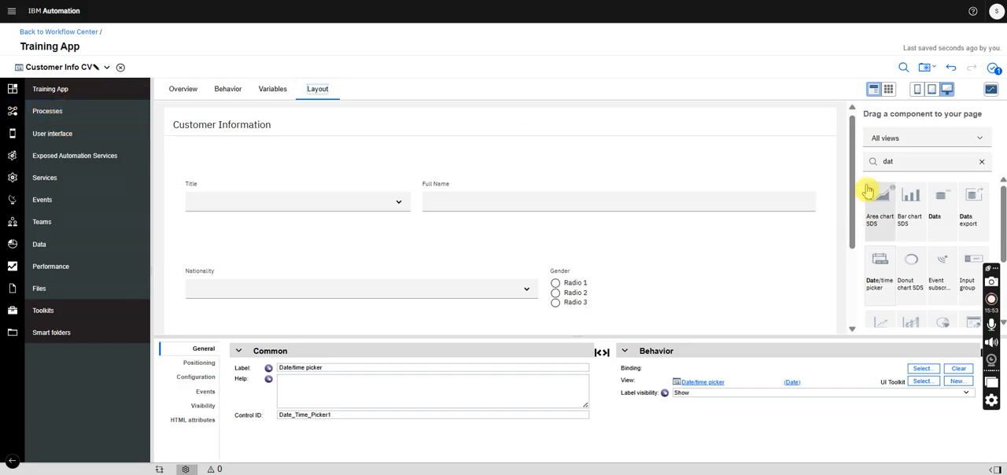
{"action": "scroll", "coordinate": [848, 162], "scroll_direction": "down", "scroll_amount": 3}
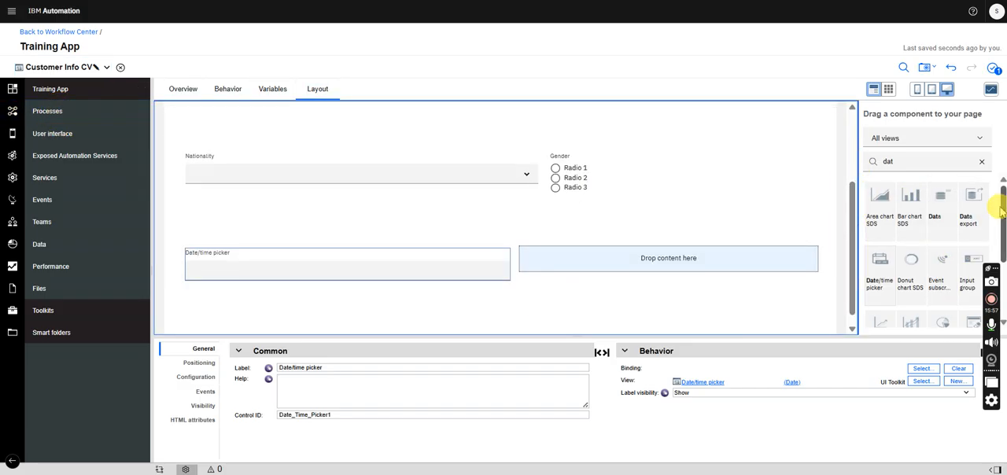
{"action": "mouse_move", "coordinate": [1002, 203]}
{"action": "left_mouse_down"}
{"action": "mouse_move", "coordinate": [1003, 235]}
{"action": "mouse_move", "coordinate": [1004, 205]}
{"action": "left_mouse_up"}
{"action": "left_click_drag", "start_coordinate": [904, 165], "coordinate": [837, 166]}
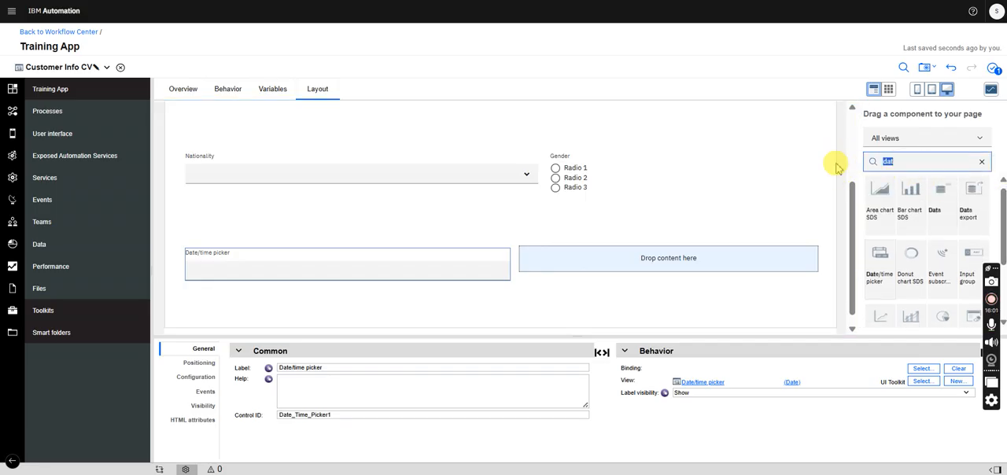
{"action": "type", "text": "rad"}
{"action": "left_click_drag", "start_coordinate": [951, 220], "coordinate": [634, 276]}
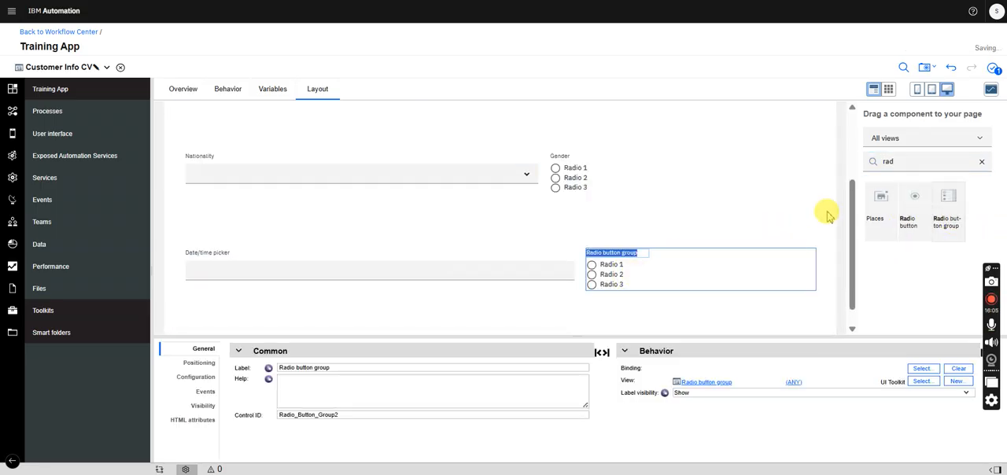
- Add a Horizontal layout as a fourth row below the date picker row and place two side-by-side Horizontal layouts inside it
{"action": "left_click_drag", "start_coordinate": [852, 203], "coordinate": [836, 244]}
{"action": "left_click_drag", "start_coordinate": [904, 162], "coordinate": [851, 167]}
{"action": "type", "text": "h"}
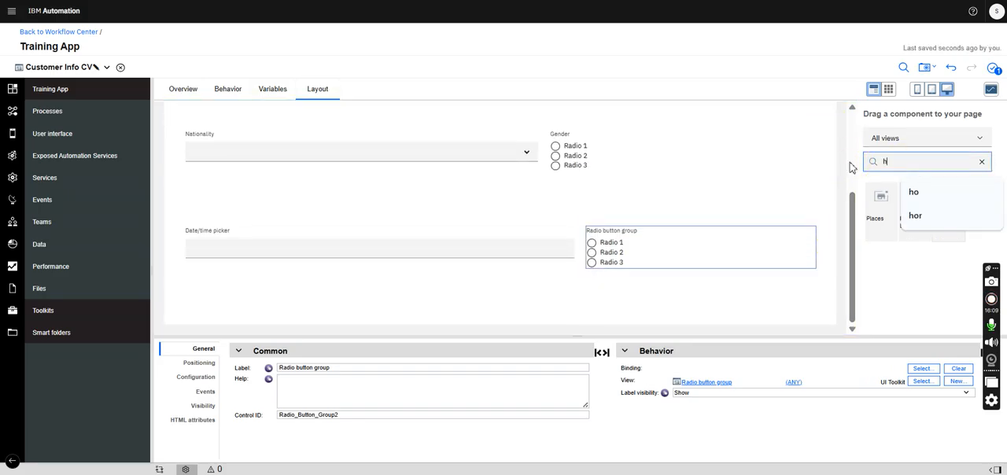
{"action": "type", "text": "ori"}
{"action": "left_click_drag", "start_coordinate": [881, 197], "coordinate": [762, 313]}
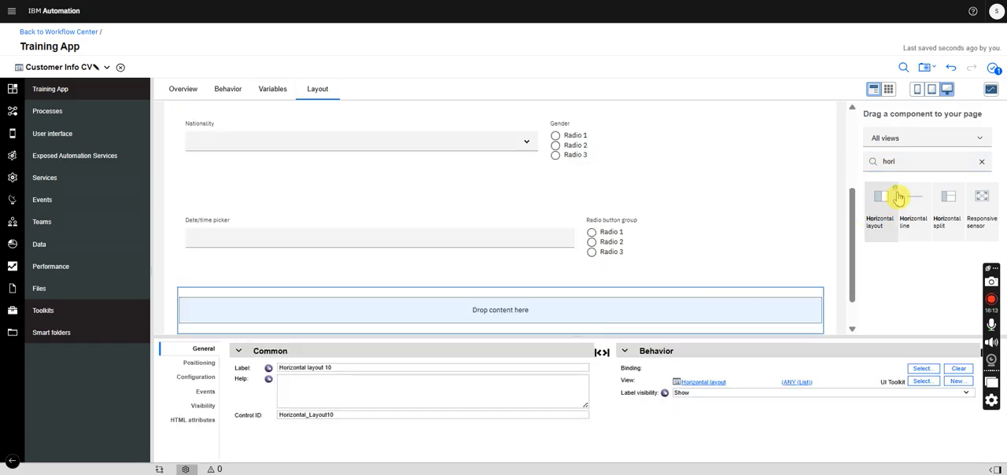
{"action": "left_click_drag", "start_coordinate": [881, 211], "coordinate": [696, 277]}
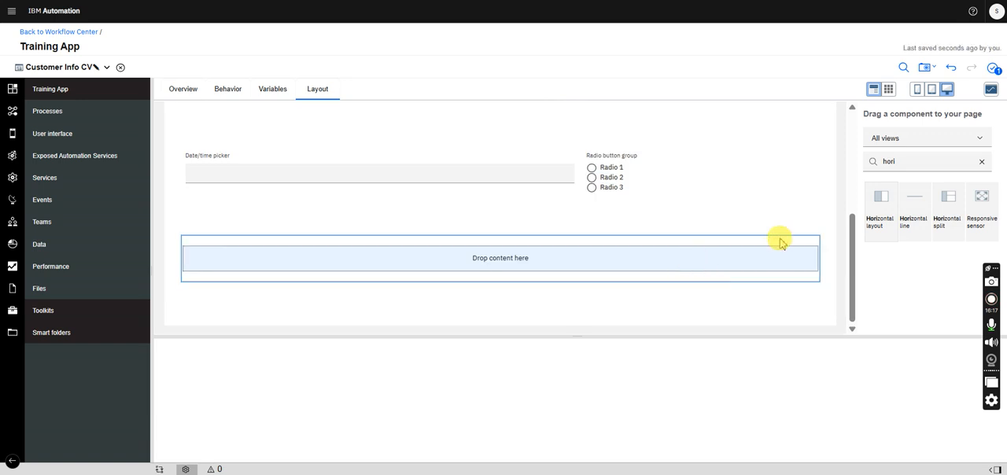
{"action": "left_click_drag", "start_coordinate": [884, 209], "coordinate": [812, 279]}
{"action": "left_click_drag", "start_coordinate": [905, 156], "coordinate": [853, 167]}
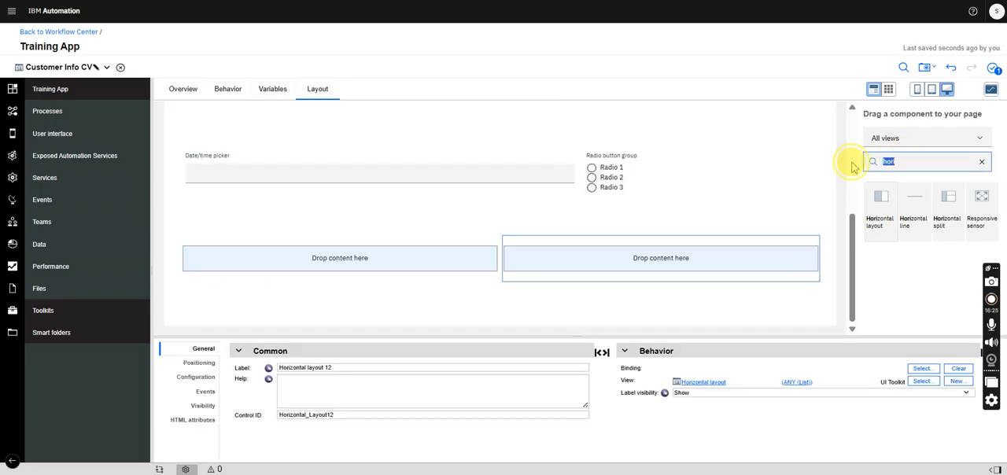
- Add a Plain text control to the first cell of the fourth row and a Single select to its second cell
{"action": "type", "text": "plain"}
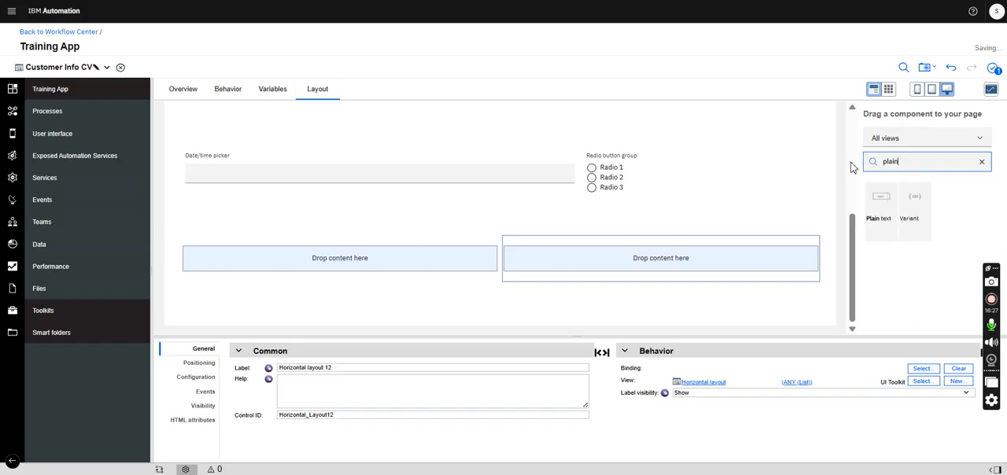
{"action": "left_click_drag", "start_coordinate": [875, 209], "coordinate": [461, 287]}
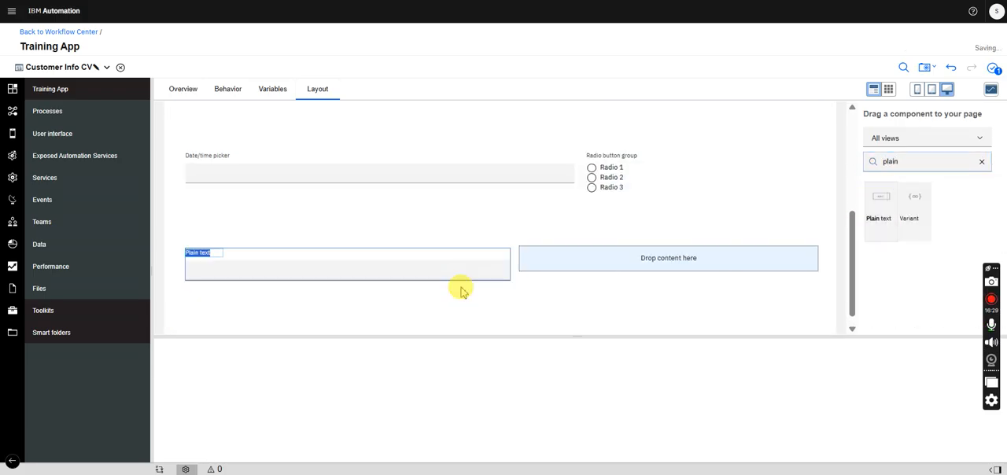
{"action": "left_click_drag", "start_coordinate": [897, 162], "coordinate": [839, 162]}
{"action": "type", "text": "sle"}
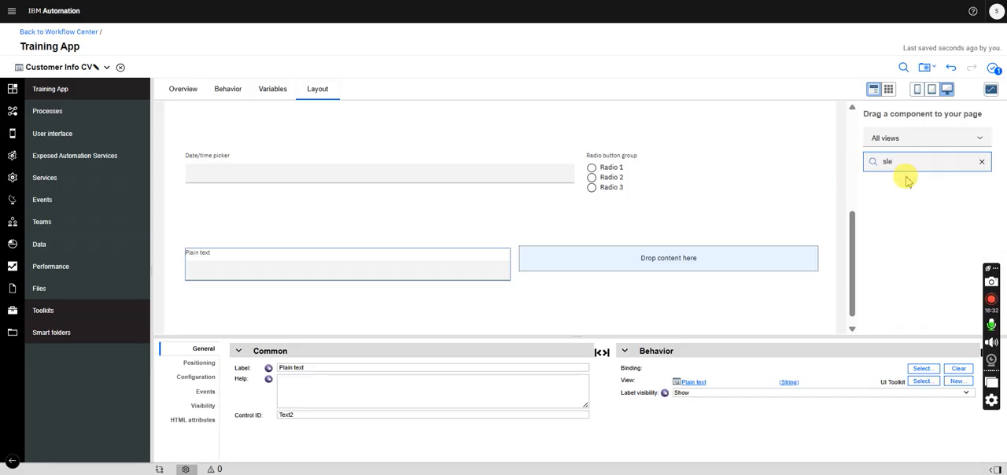
{"action": "key", "text": "BackSpace"}
{"action": "type", "text": "ele"}
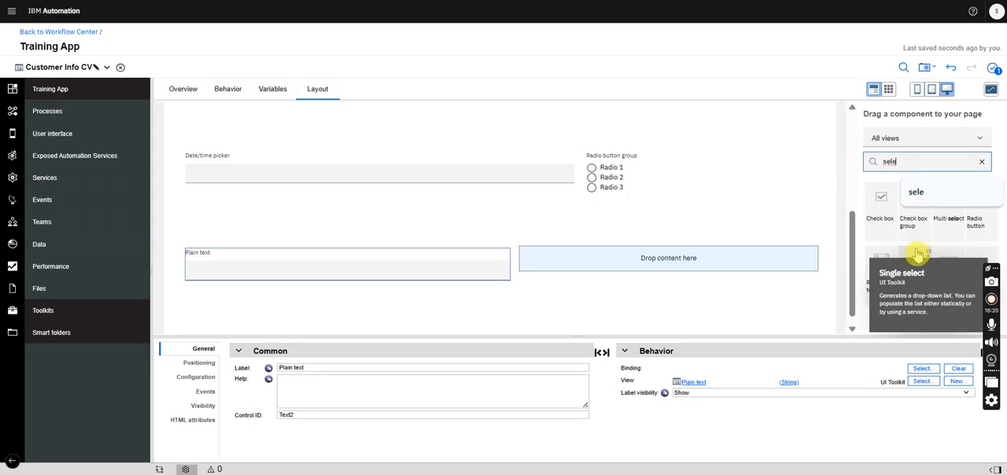
{"action": "left_click_drag", "start_coordinate": [924, 269], "coordinate": [742, 281]}
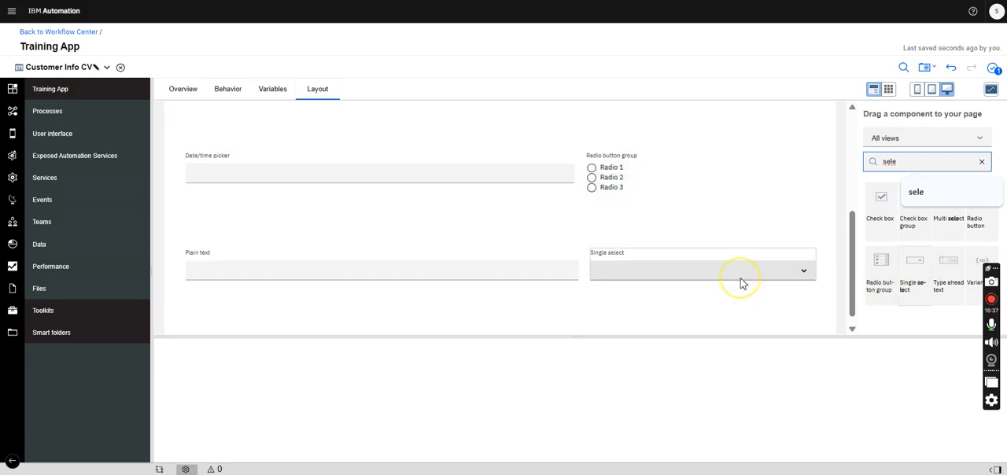
- Label the fourth row's single select "Language" and its plain text control "Residence"
{"action": "left_click_drag", "start_coordinate": [325, 367], "coordinate": [213, 370]}
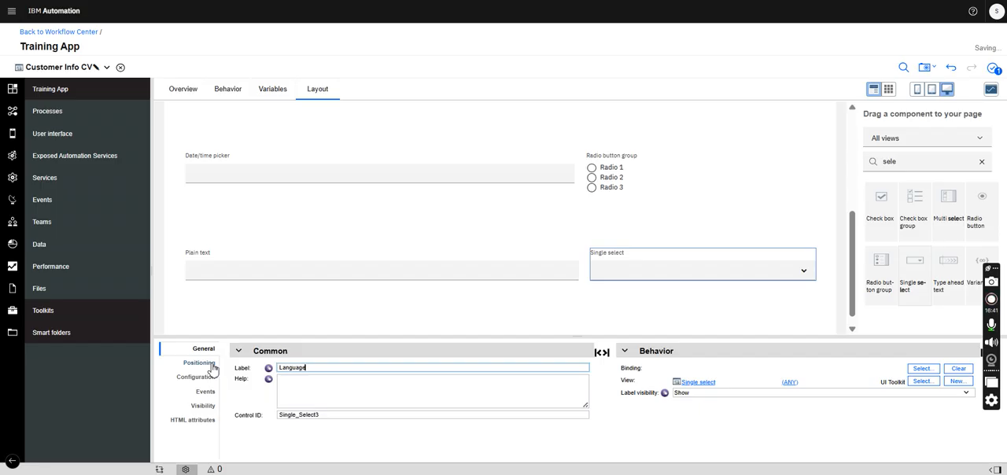
{"action": "left_click", "coordinate": [180, 234]}
{"action": "left_click", "coordinate": [234, 256]}
{"action": "left_click", "coordinate": [317, 369]}
{"action": "left_click_drag", "start_coordinate": [317, 370], "coordinate": [240, 369]}
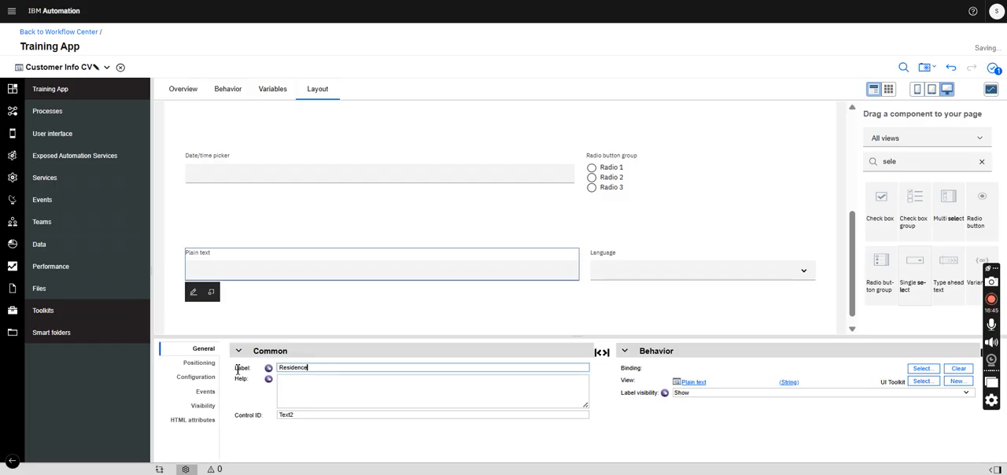
- Label the third row's radio button group "Marital Status"
{"action": "left_click", "coordinate": [668, 184]}
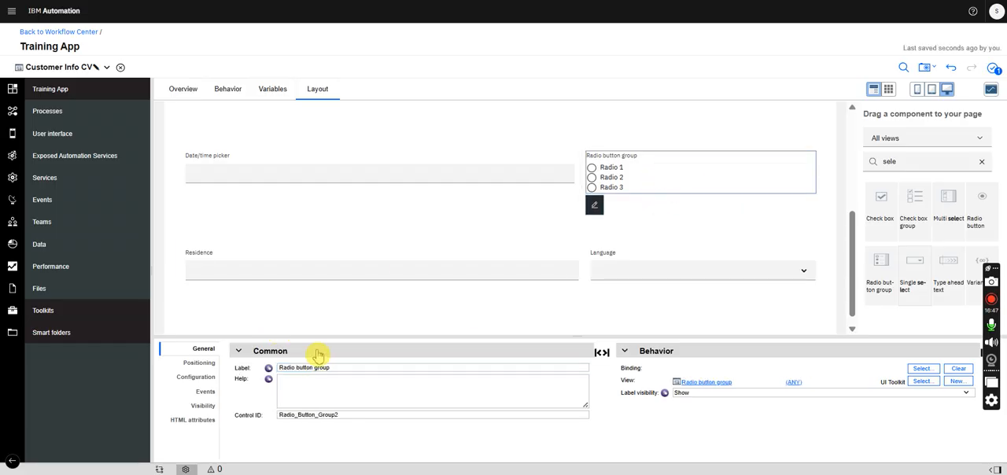
{"action": "left_click_drag", "start_coordinate": [334, 367], "coordinate": [222, 376]}
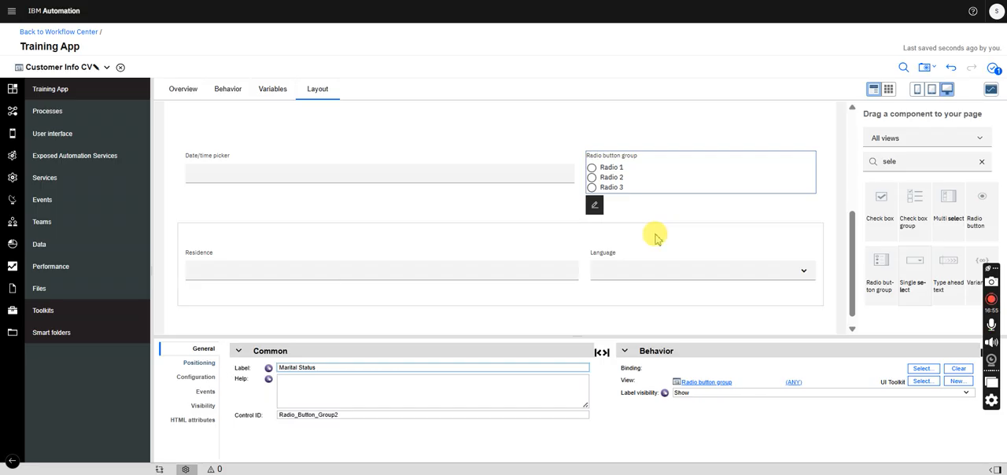
{"action": "left_click_drag", "start_coordinate": [852, 286], "coordinate": [846, 122]}
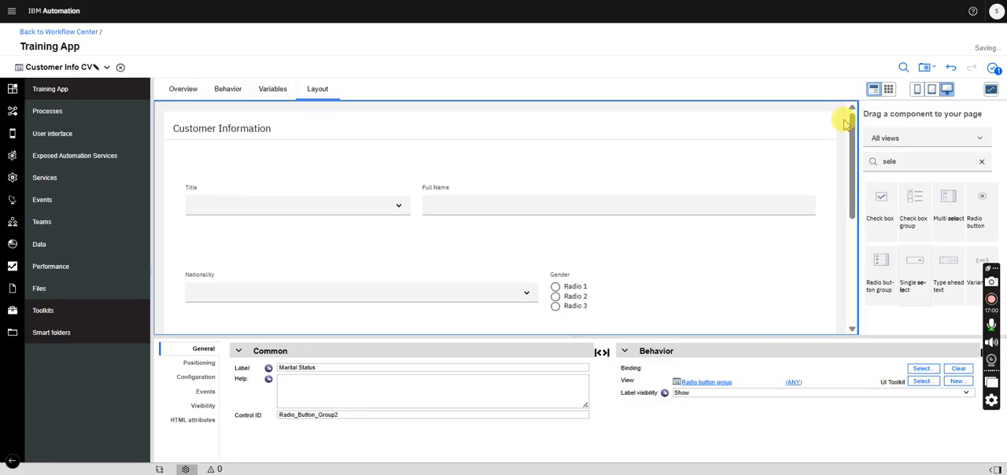
- Add a business data variable named customerInfo to Customer Info CV with the variable type CustomerInfo
{"action": "left_click", "coordinate": [281, 90]}
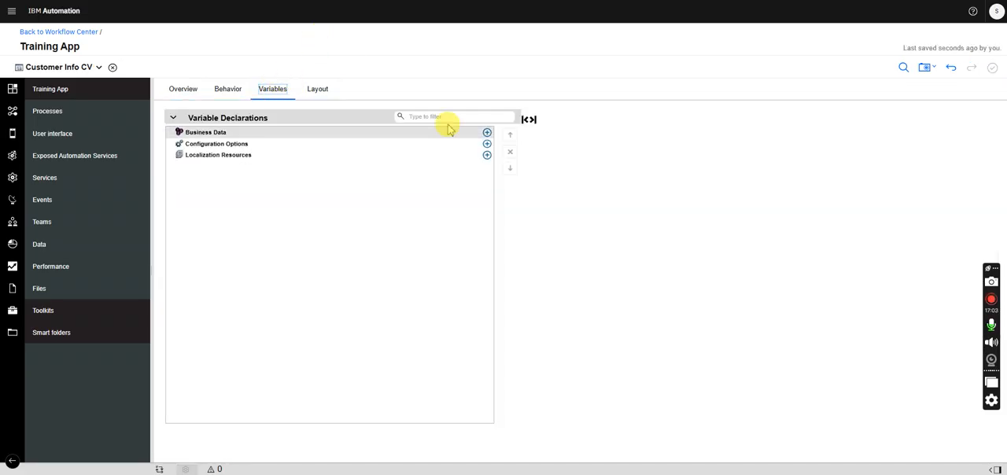
{"action": "left_click", "coordinate": [487, 133]}
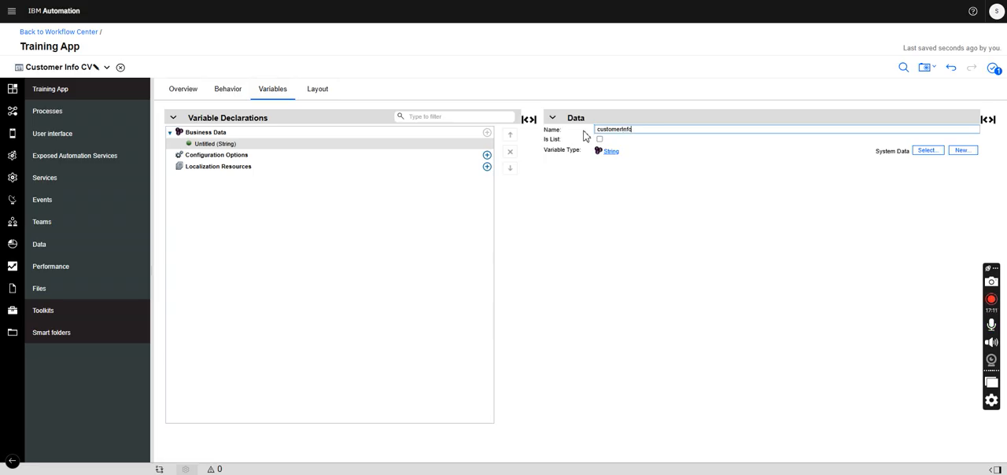
{"action": "left_click", "coordinate": [928, 151]}
{"action": "type", "text": "cust"}
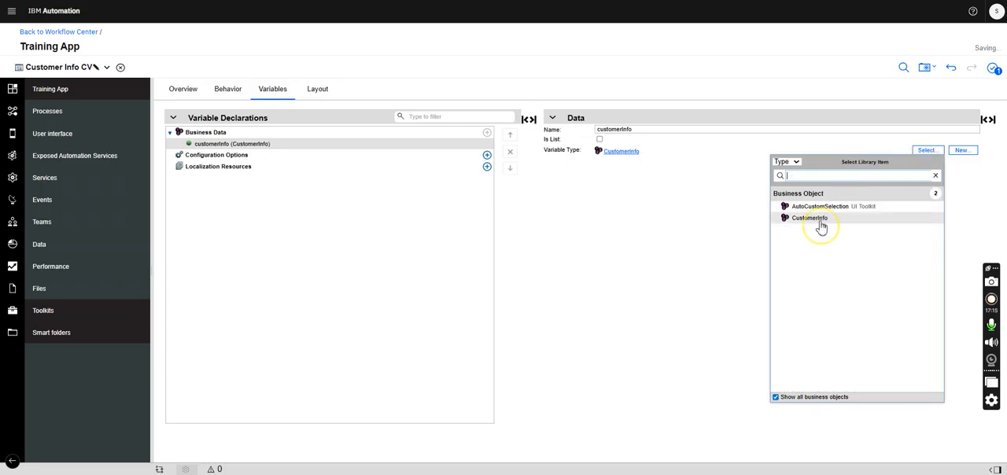
{"action": "left_click", "coordinate": [824, 224]}
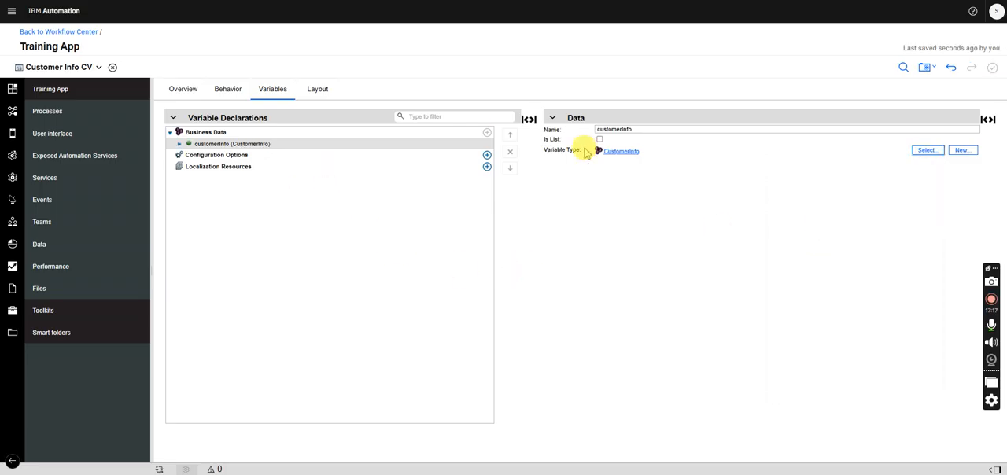
- Open the CustomerInfo business object and set its title parameter's variable type to NameValuePair
{"action": "left_click", "coordinate": [623, 153]}
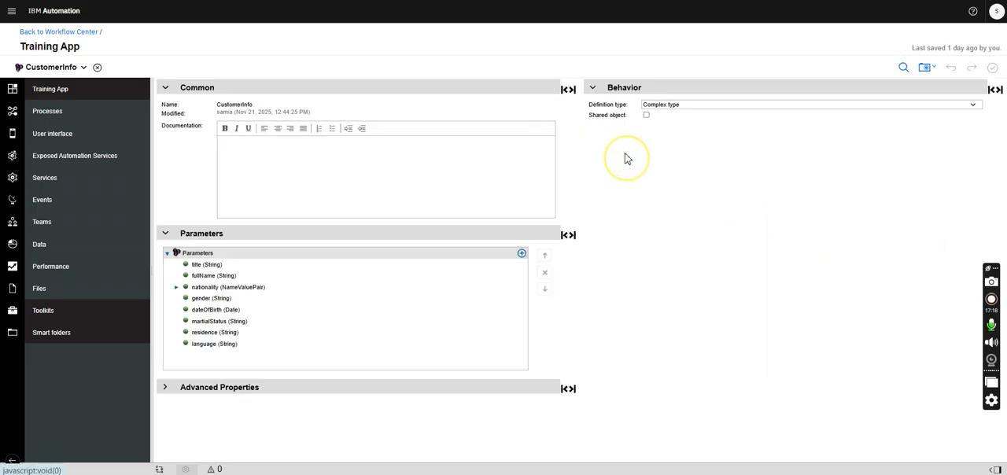
{"action": "left_click", "coordinate": [202, 266]}
{"action": "left_click", "coordinate": [932, 272]}
{"action": "type", "text": "nam"}
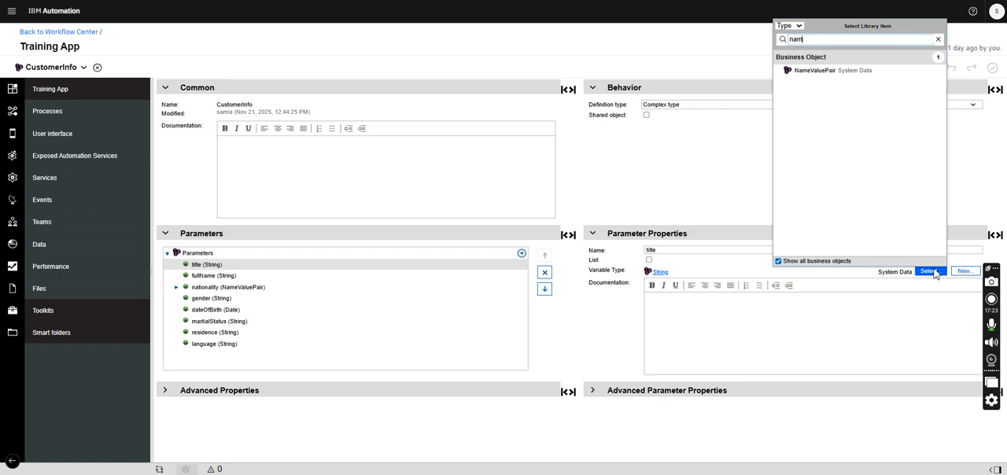
{"action": "left_click", "coordinate": [815, 71]}
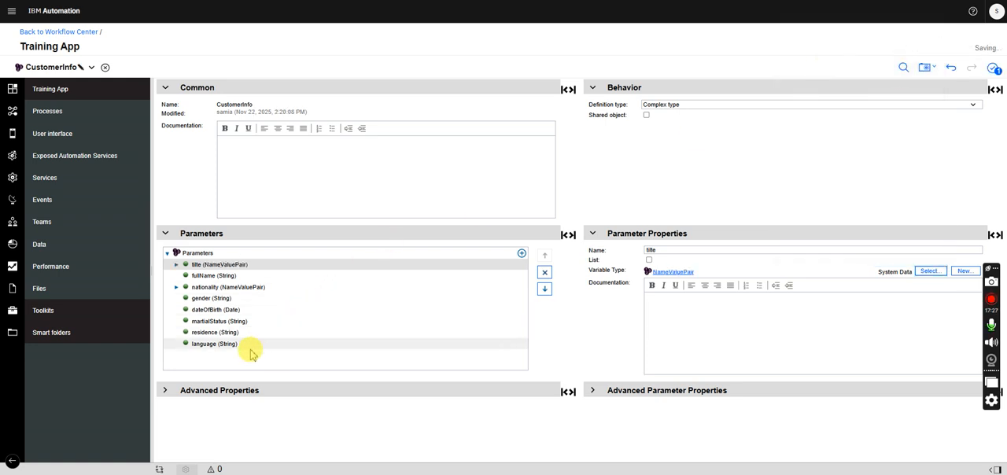
- Set the language parameter's variable type to NameValuePair
{"action": "left_click", "coordinate": [241, 345]}
{"action": "left_click", "coordinate": [930, 271]}
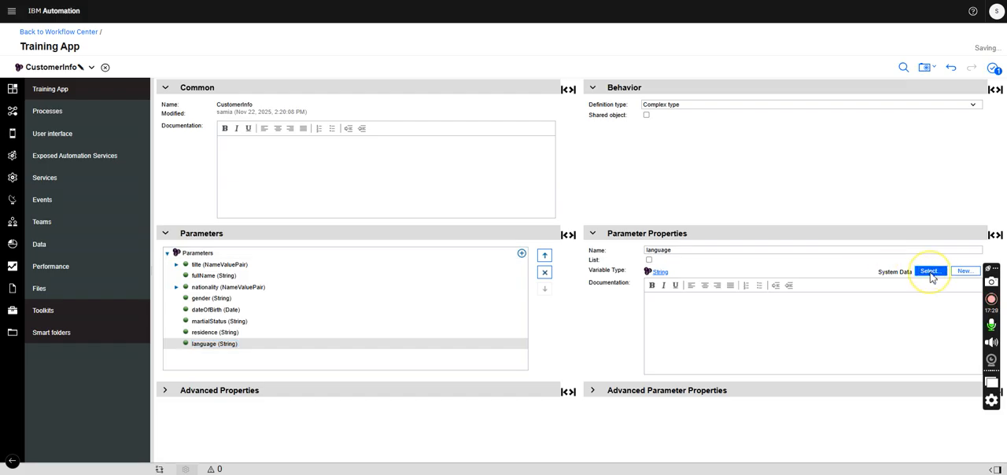
{"action": "type", "text": "name"}
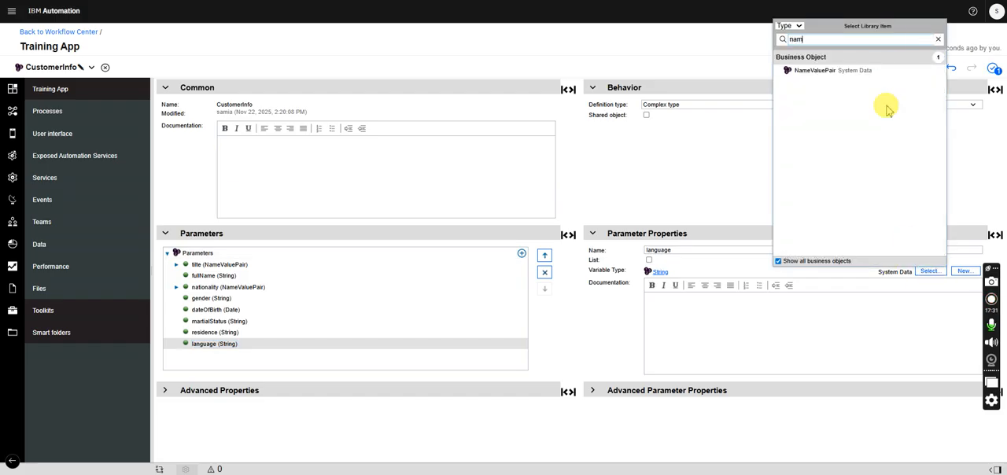
{"action": "left_click", "coordinate": [818, 68]}
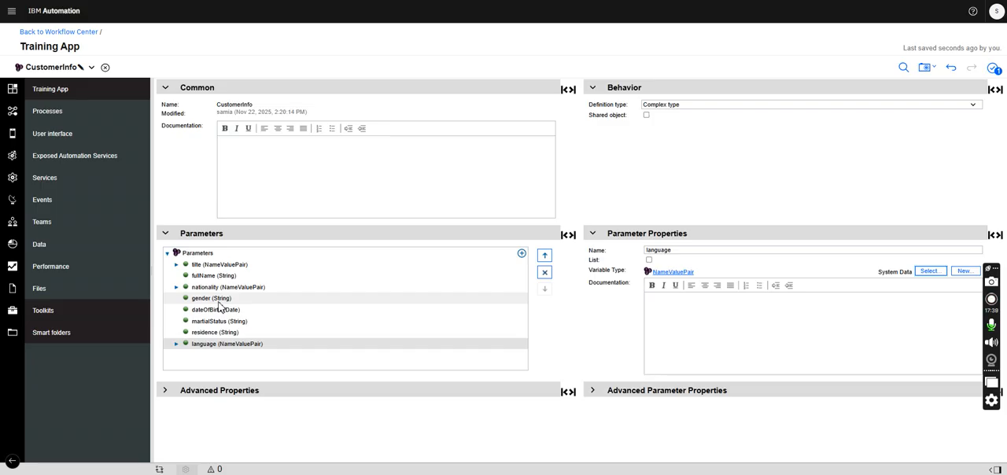
- Return to Customer Info CV and compare its layout controls with the parameters of the CustomerInfo business object
{"action": "left_click", "coordinate": [52, 69]}
{"action": "left_click", "coordinate": [62, 110]}
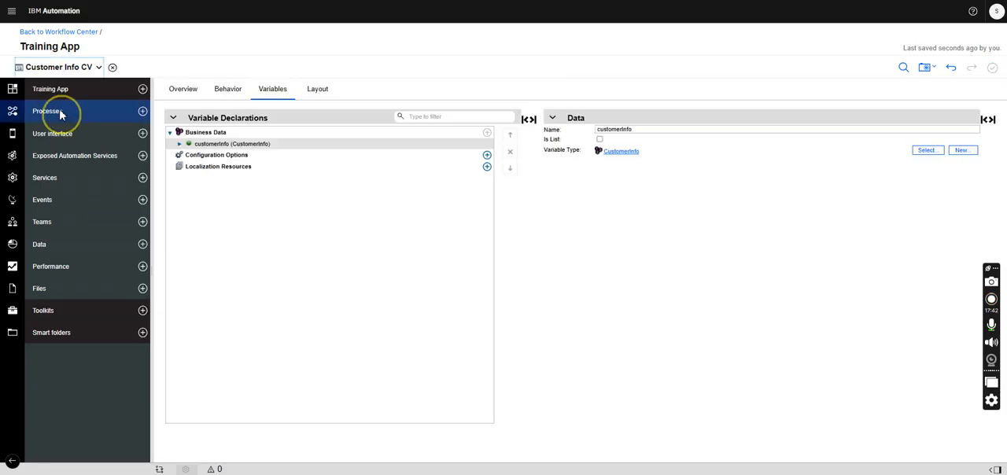
{"action": "left_click", "coordinate": [318, 89]}
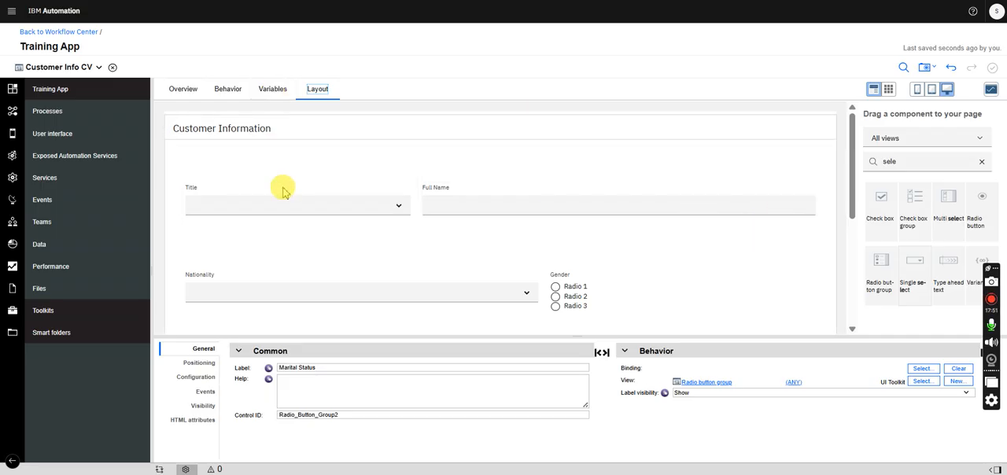
{"action": "mouse_move", "coordinate": [853, 149]}
{"action": "left_mouse_down"}
{"action": "mouse_move", "coordinate": [850, 170]}
{"action": "mouse_move", "coordinate": [850, 149]}
{"action": "left_mouse_up"}
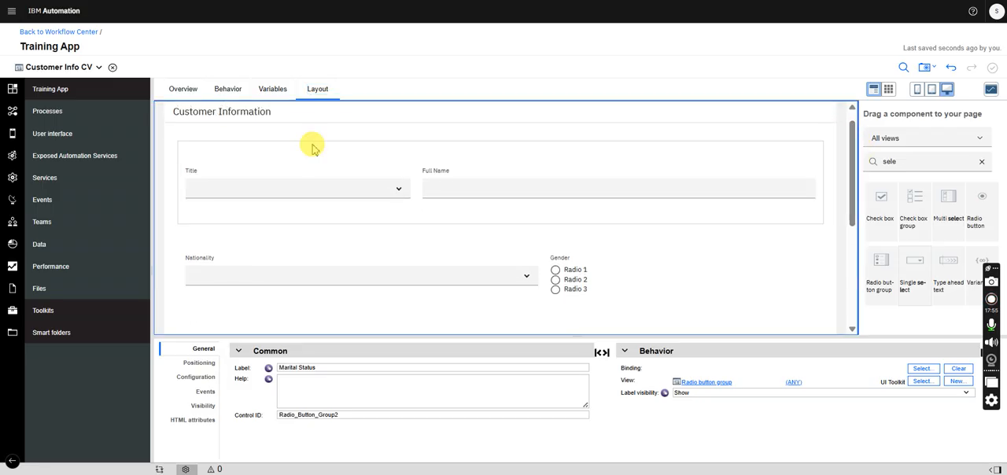
{"action": "left_click", "coordinate": [91, 69]}
{"action": "left_click", "coordinate": [61, 95]}
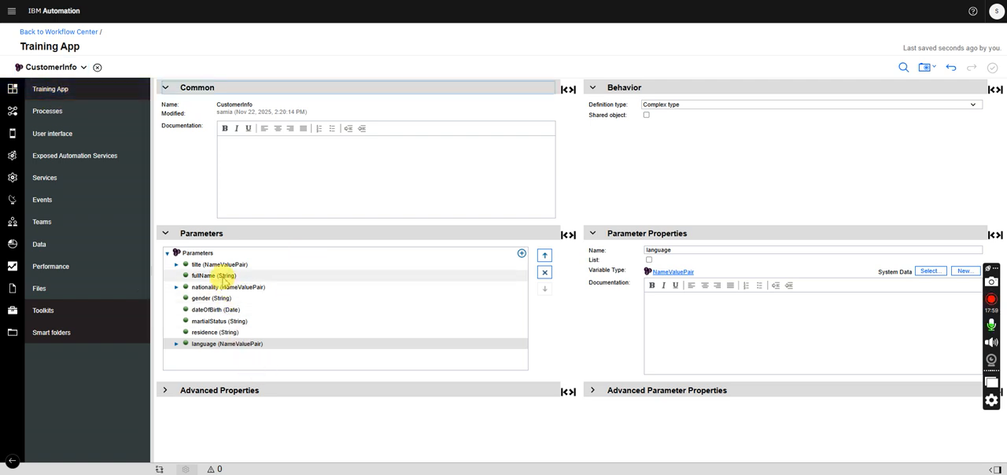
{"action": "left_click", "coordinate": [57, 69]}
{"action": "left_click", "coordinate": [67, 108]}
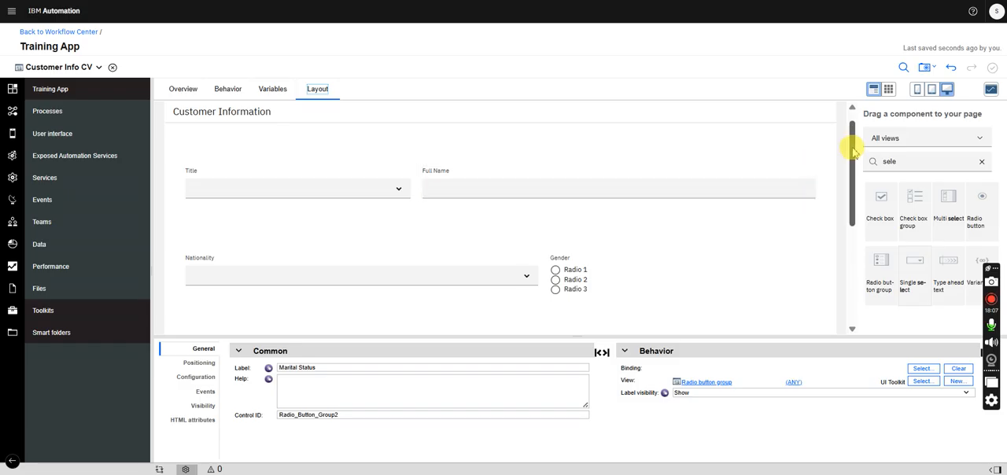
{"action": "scroll", "coordinate": [852, 180], "scroll_direction": "down", "scroll_amount": 1}
{"action": "left_click_drag", "start_coordinate": [852, 179], "coordinate": [422, 130]}
- Add a configuration option named title to Customer Info CV's variables and mark it as a list
{"action": "left_click", "coordinate": [272, 89]}
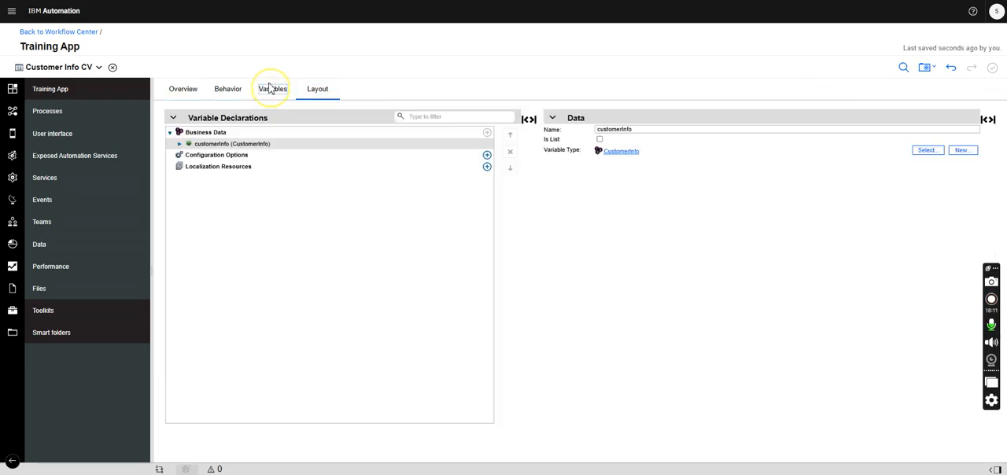
{"action": "left_click", "coordinate": [487, 155]}
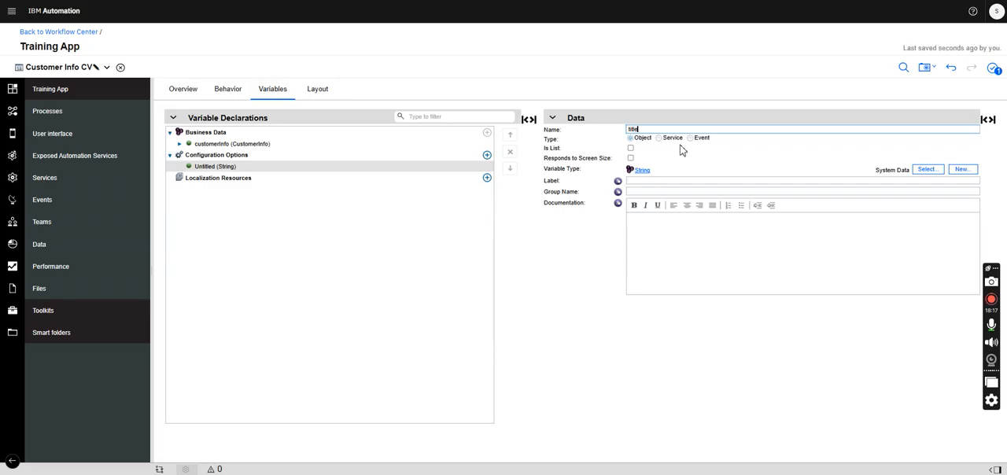
{"action": "left_click", "coordinate": [630, 148]}
- Add a list configuration option named nationality and a single String configuration option named language
{"action": "left_click", "coordinate": [486, 155]}
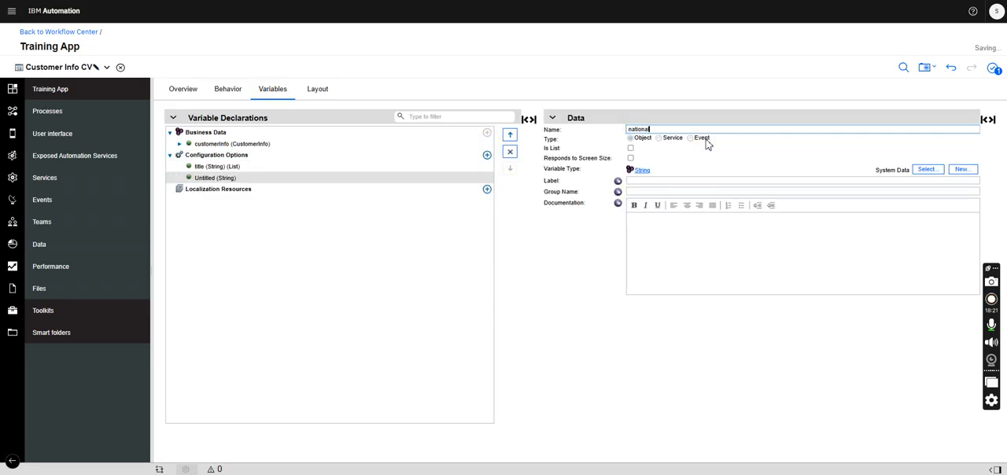
{"action": "type", "text": "nationality"}
{"action": "left_click", "coordinate": [631, 148]}
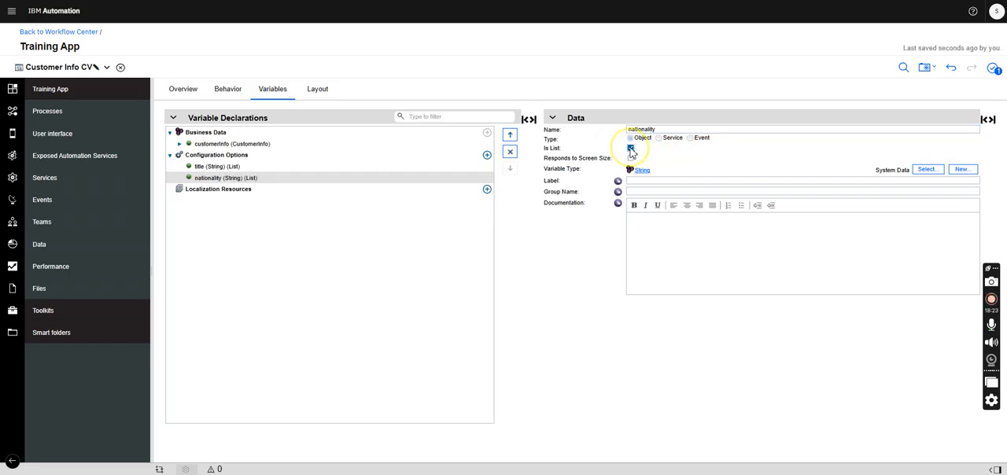
{"action": "left_click", "coordinate": [487, 155]}
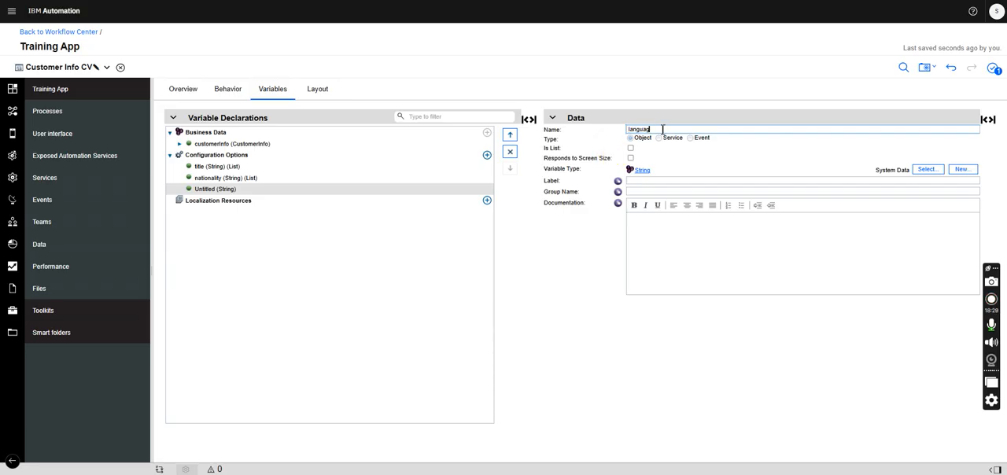
{"action": "left_click", "coordinate": [383, 275]}
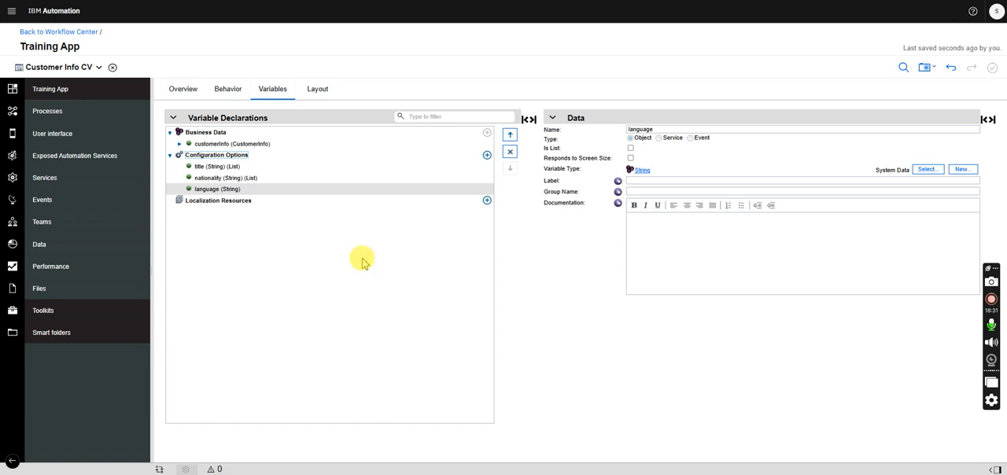
- Bind the Title single select in the layout to the title parameter of customerInfo
{"action": "left_click", "coordinate": [318, 89]}
{"action": "left_click", "coordinate": [308, 198]}
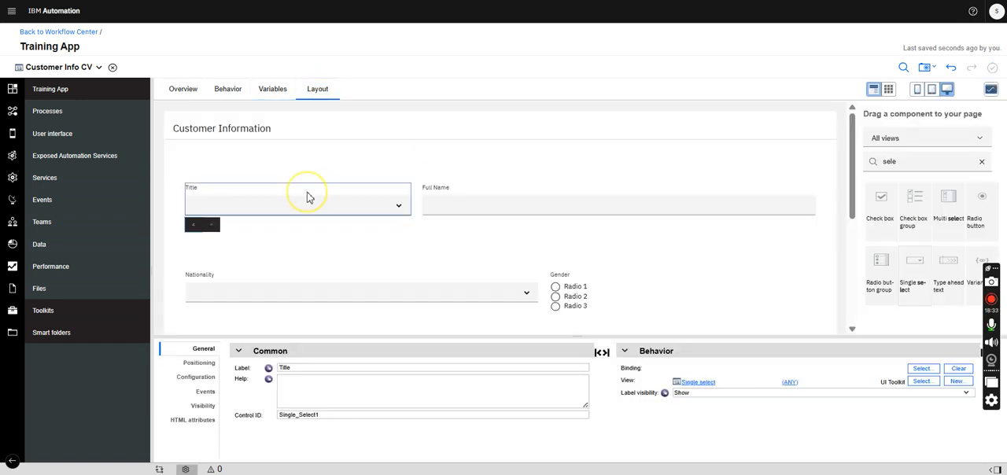
{"action": "left_click", "coordinate": [926, 371]}
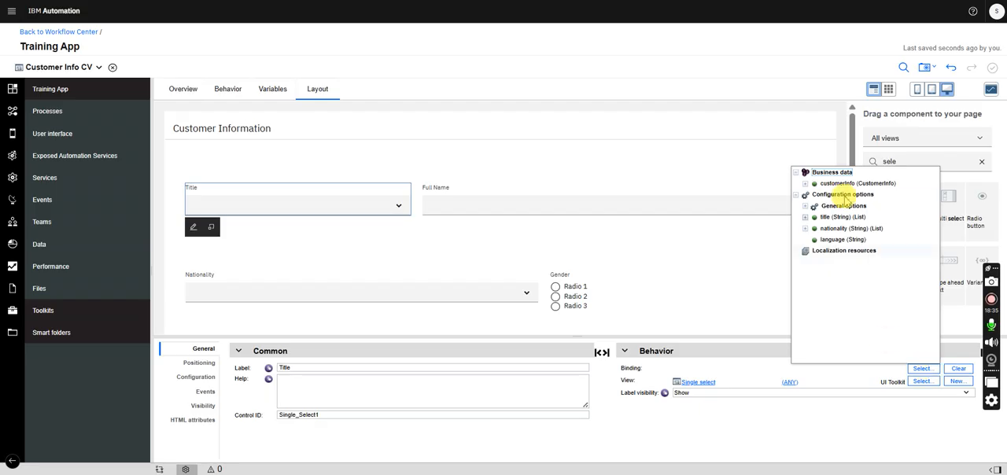
{"action": "left_click", "coordinate": [805, 184]}
{"action": "left_click", "coordinate": [838, 196]}
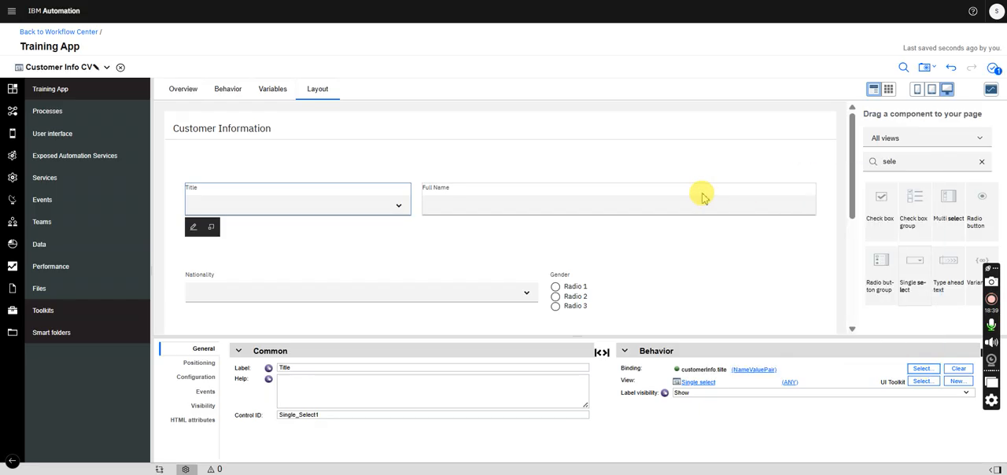
- Bind the Full Name text control to the fullName parameter of customerInfo
{"action": "left_click", "coordinate": [654, 194]}
{"action": "left_click", "coordinate": [924, 370]}
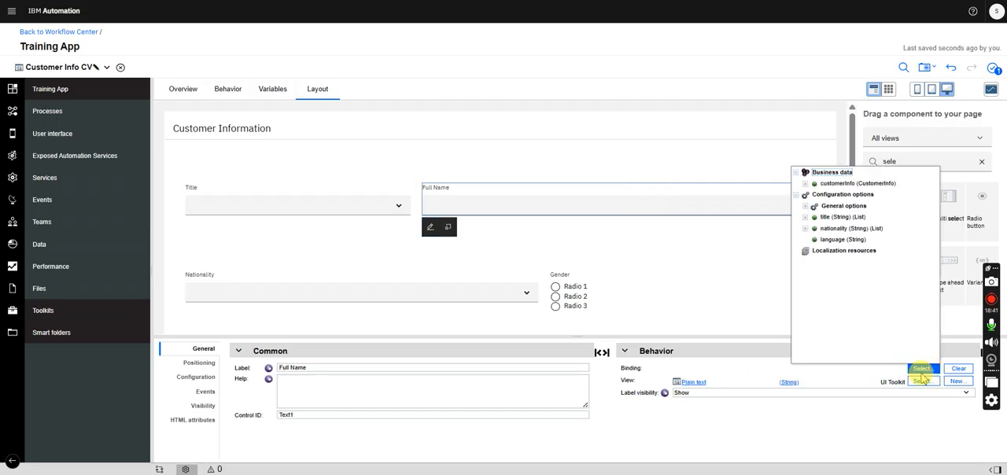
{"action": "left_click", "coordinate": [804, 184]}
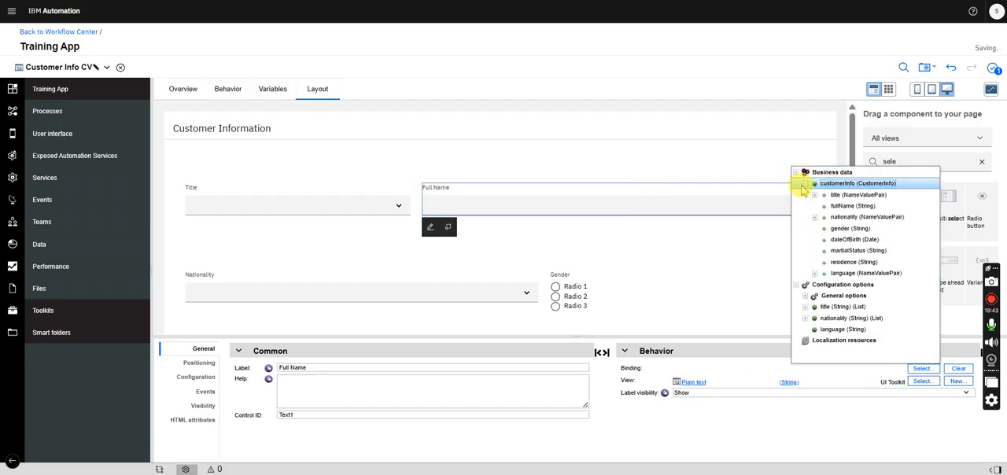
{"action": "left_click", "coordinate": [841, 204]}
- Bind the Nationality single select to the nationality parameter of customerInfo
{"action": "left_click", "coordinate": [292, 280]}
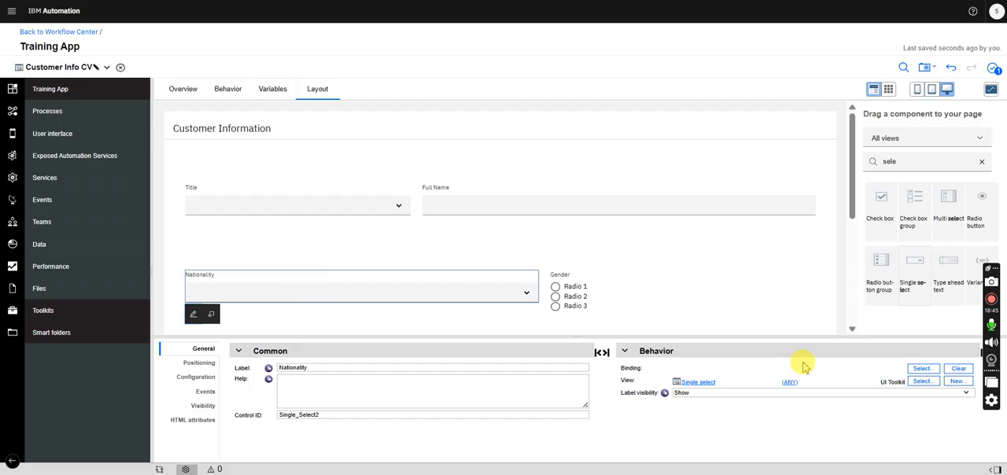
{"action": "left_click", "coordinate": [922, 370]}
{"action": "left_click", "coordinate": [804, 183]}
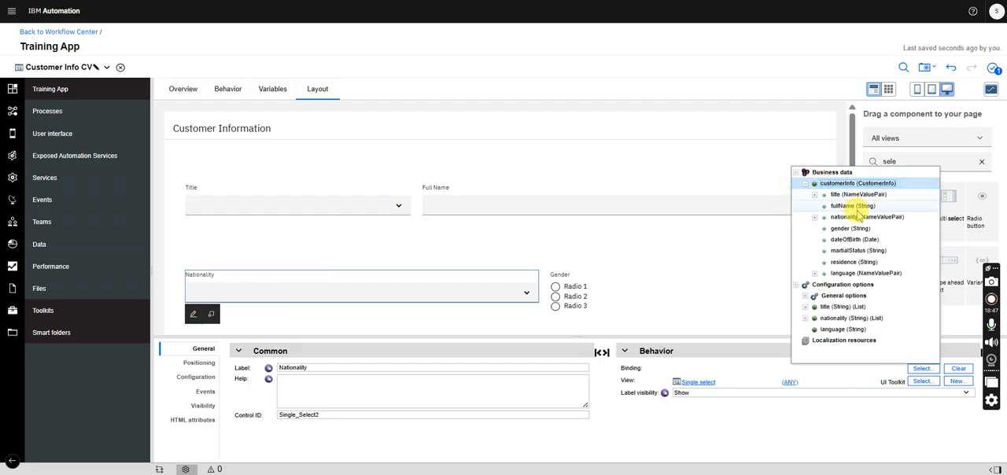
{"action": "left_click", "coordinate": [847, 218]}
- Bind the Gender radio button group to the gender parameter of customerInfo
{"action": "left_click", "coordinate": [619, 288]}
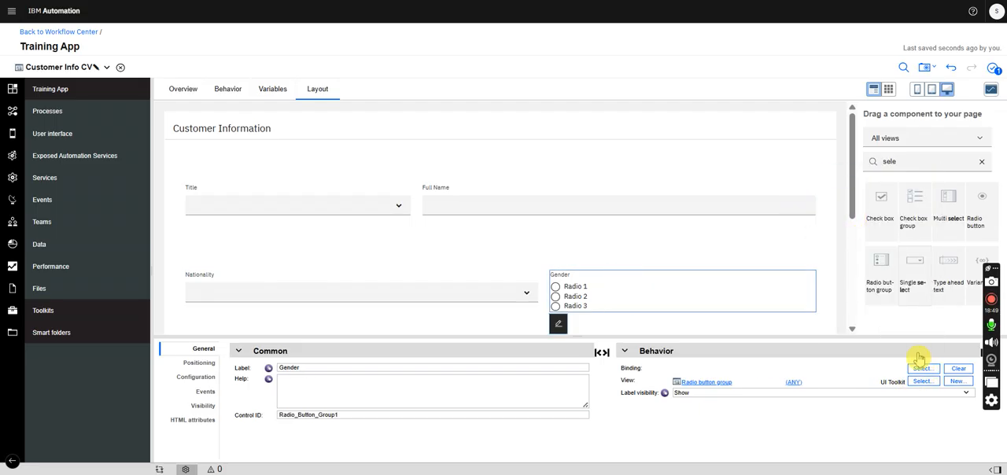
{"action": "left_click", "coordinate": [923, 370]}
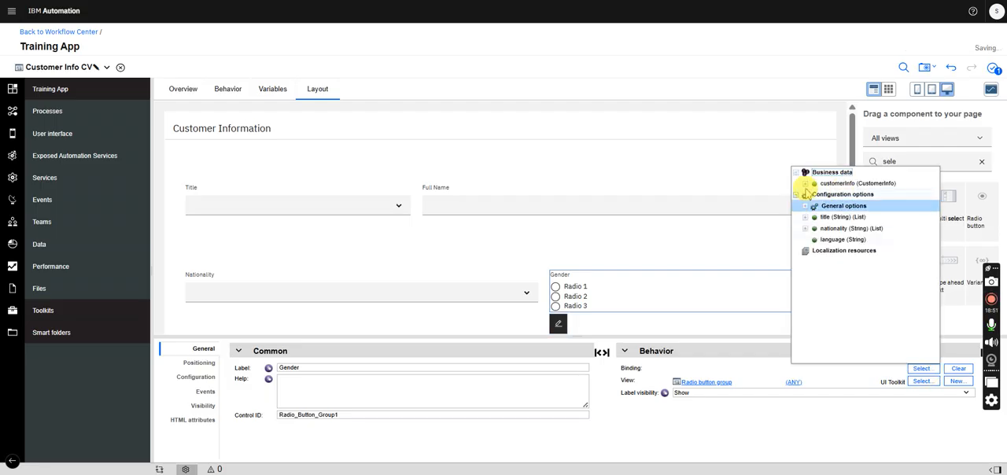
{"action": "left_click", "coordinate": [805, 187]}
{"action": "left_click", "coordinate": [839, 230]}
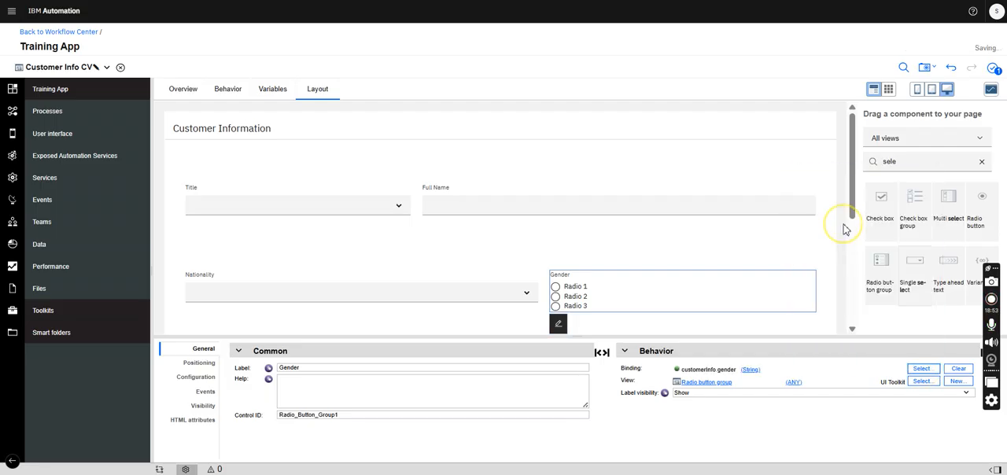
- Open the label of the date/time picker beside Marital Status for editing
{"action": "scroll", "coordinate": [852, 181], "scroll_direction": "down", "scroll_amount": 2}
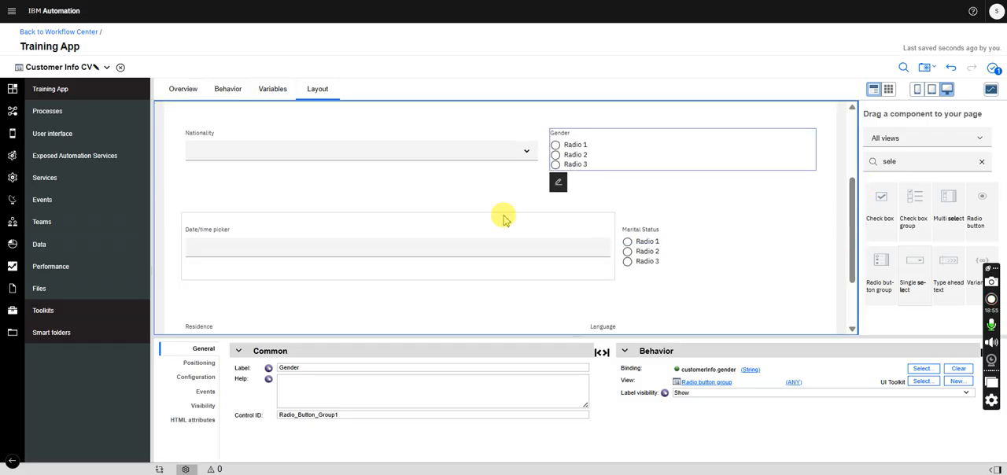
{"action": "left_click", "coordinate": [470, 239]}
{"action": "left_click_drag", "start_coordinate": [327, 369], "coordinate": [236, 378]}
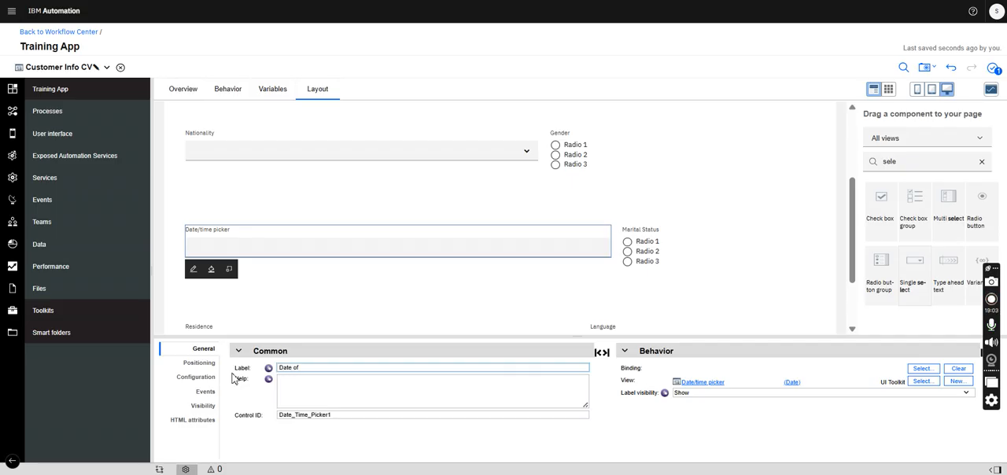
- Bind the Date of Birth date/time picker to the dateOfBirth parameter of customerInfo
{"action": "left_click", "coordinate": [927, 369]}
{"action": "left_click", "coordinate": [806, 186]}
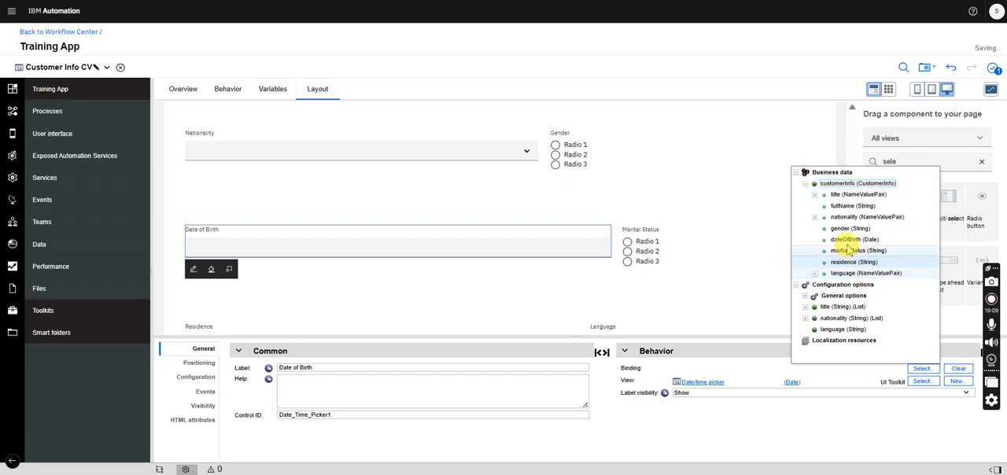
{"action": "left_click", "coordinate": [849, 246]}
- Bind the Marital Status radio button group to the martialStatus parameter of customerInfo
{"action": "left_click", "coordinate": [686, 241]}
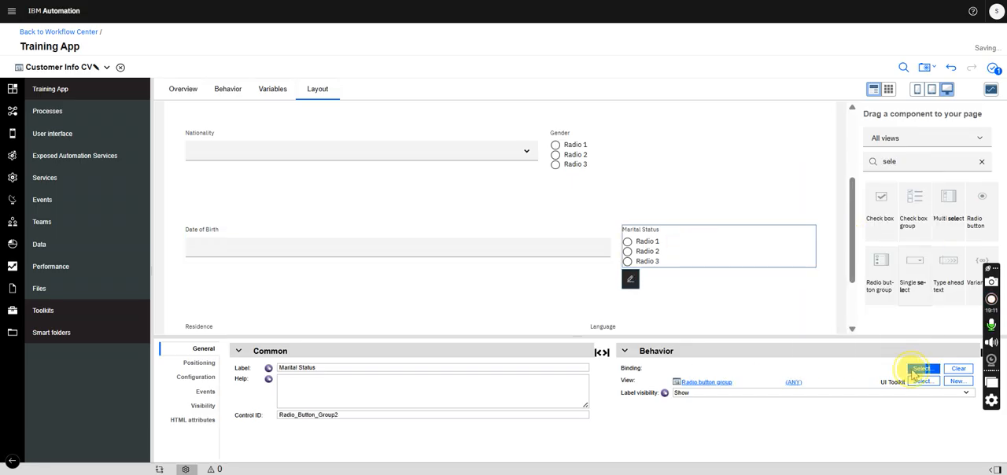
{"action": "left_click", "coordinate": [920, 369]}
{"action": "left_click", "coordinate": [806, 184]}
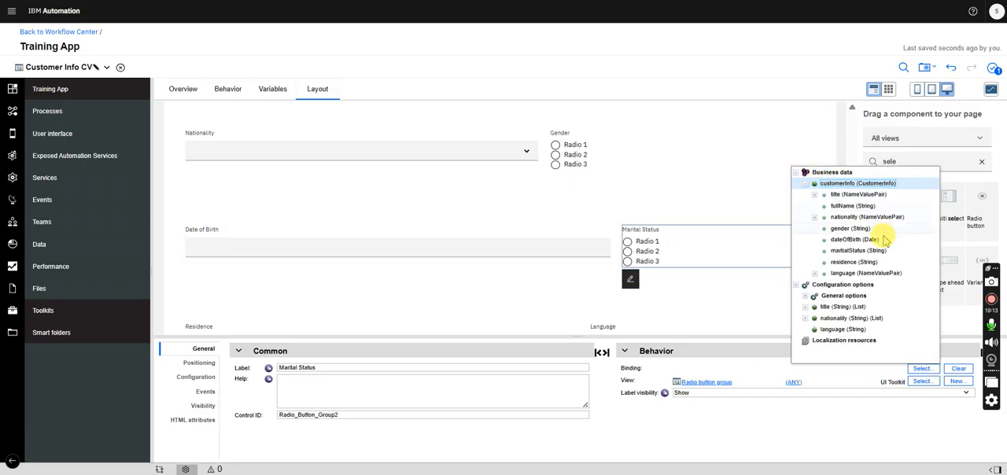
{"action": "left_click", "coordinate": [858, 250]}
- Bind the Residence text control to the residence parameter of customerInfo
{"action": "left_click_drag", "start_coordinate": [852, 202], "coordinate": [851, 255]}
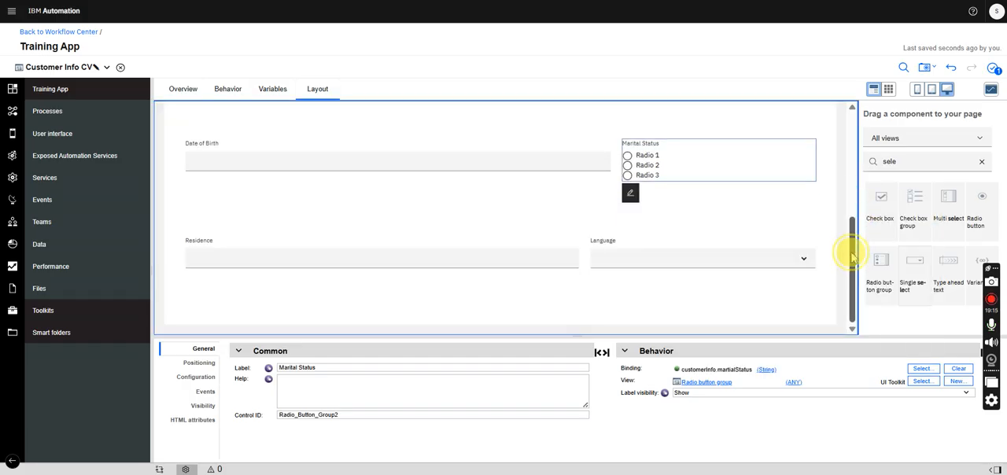
{"action": "left_click", "coordinate": [417, 243]}
{"action": "left_click", "coordinate": [921, 369]}
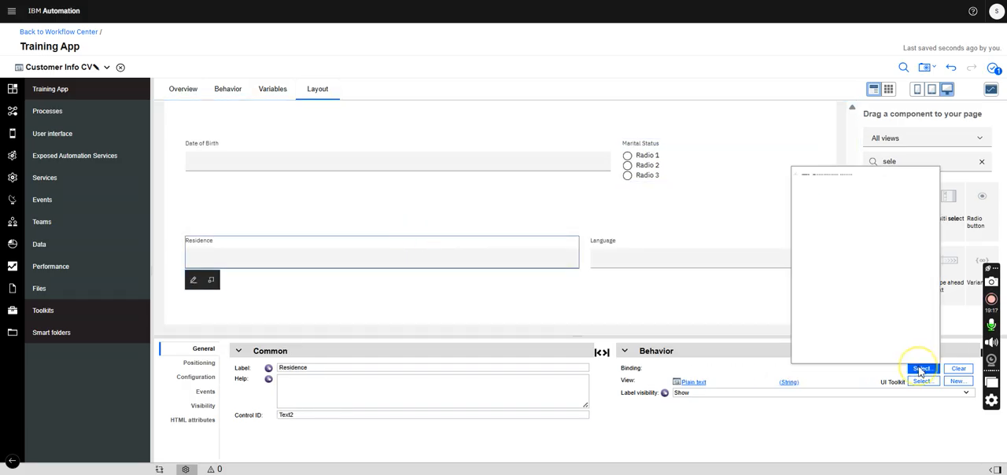
{"action": "left_click", "coordinate": [806, 184]}
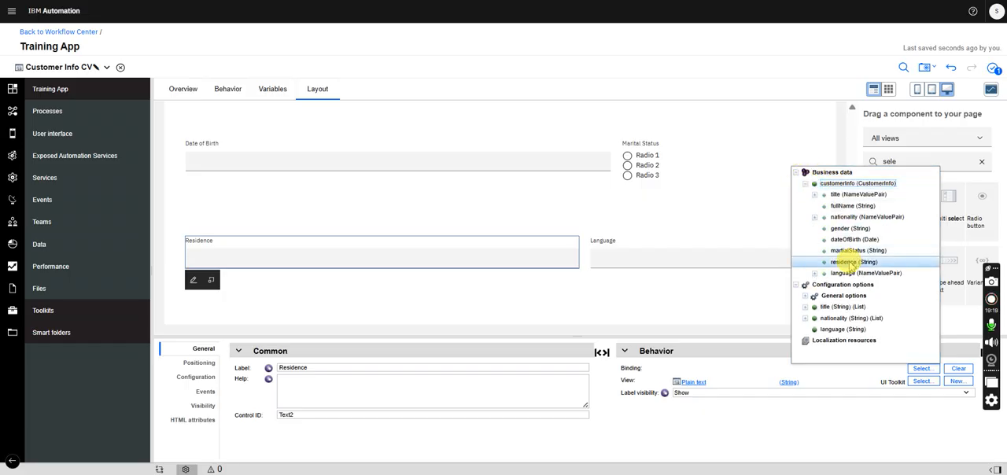
{"action": "left_click", "coordinate": [850, 262]}
- Bind the Language single select to the language parameter of customerInfo
{"action": "left_click", "coordinate": [699, 249]}
{"action": "left_click", "coordinate": [932, 369]}
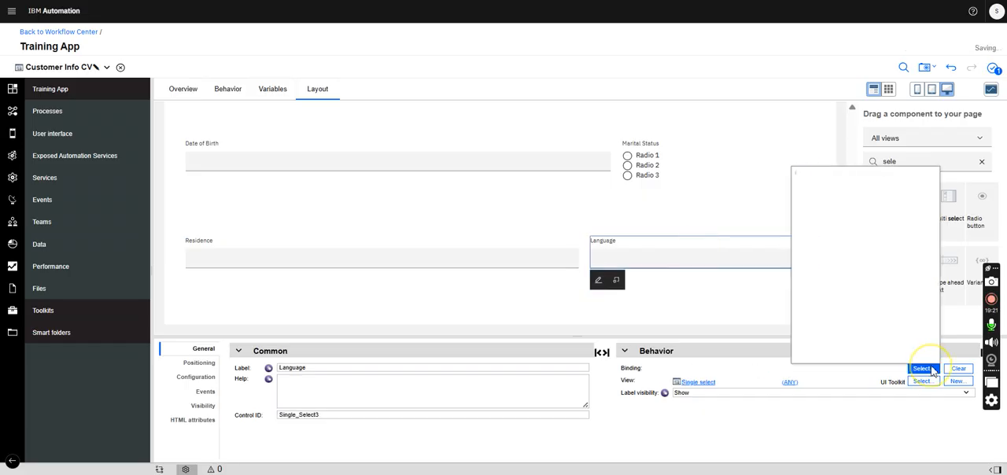
{"action": "left_click", "coordinate": [806, 184]}
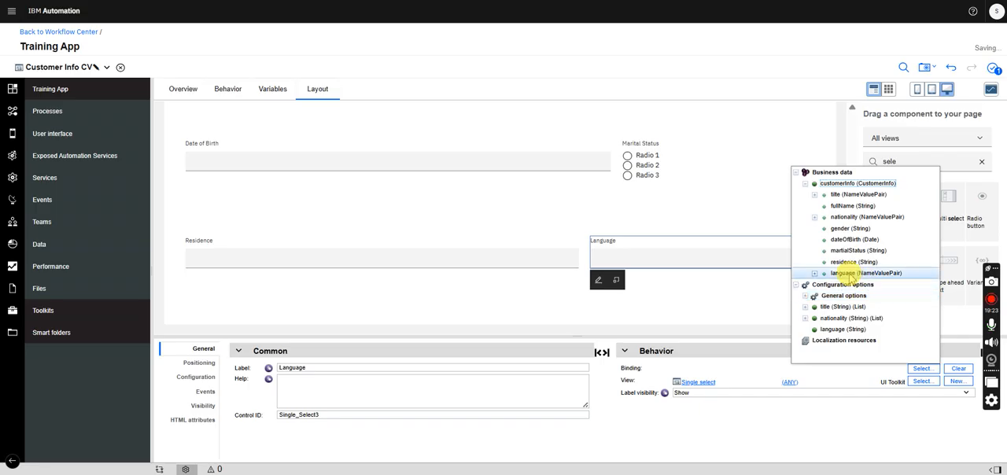
{"action": "left_click", "coordinate": [850, 273]}
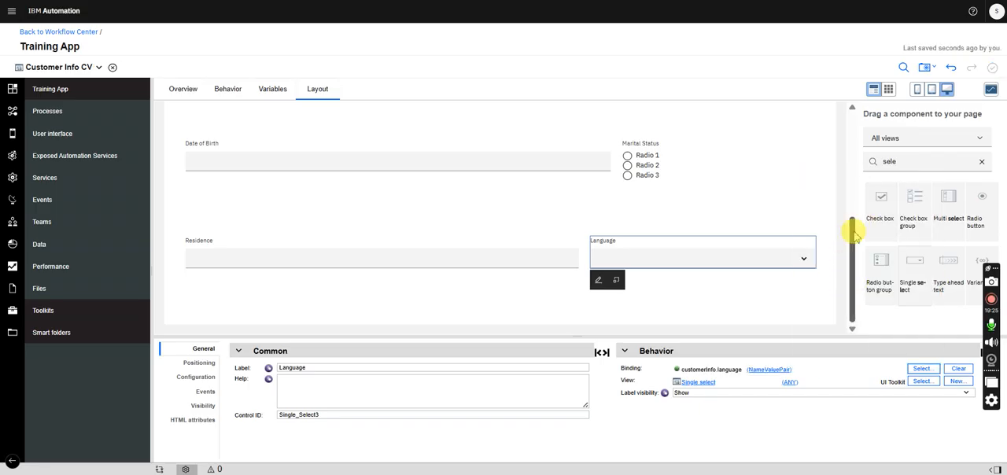
- Set the Title single select's item lookup mode to Items From Config Option, with the title list as its item input data
{"action": "left_click_drag", "start_coordinate": [856, 235], "coordinate": [832, 144]}
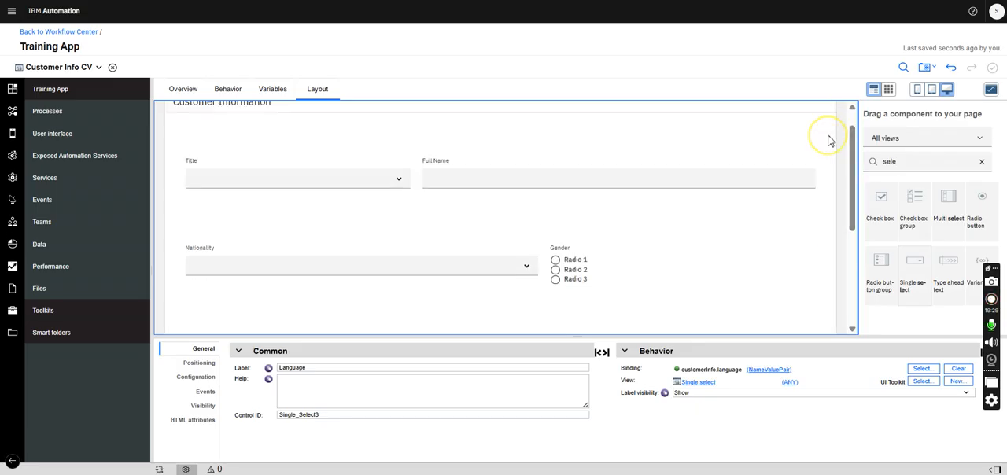
{"action": "left_click", "coordinate": [292, 168]}
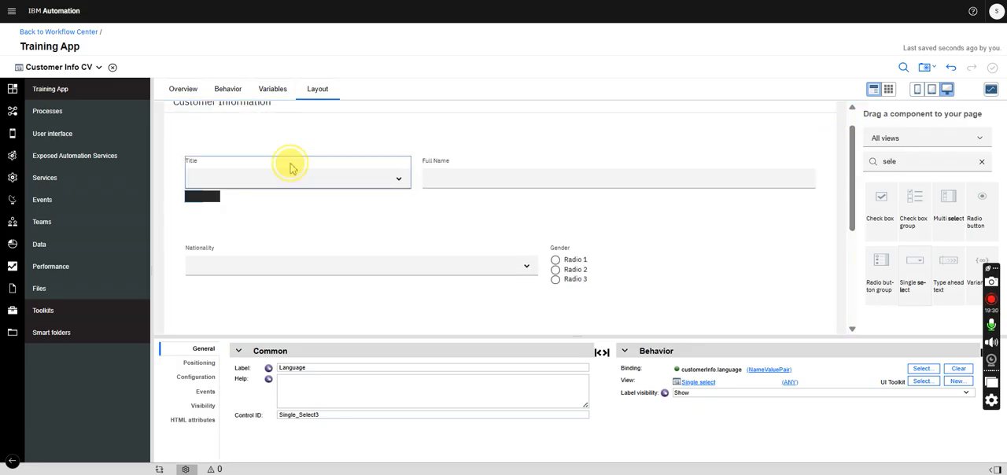
{"action": "left_click", "coordinate": [196, 383]}
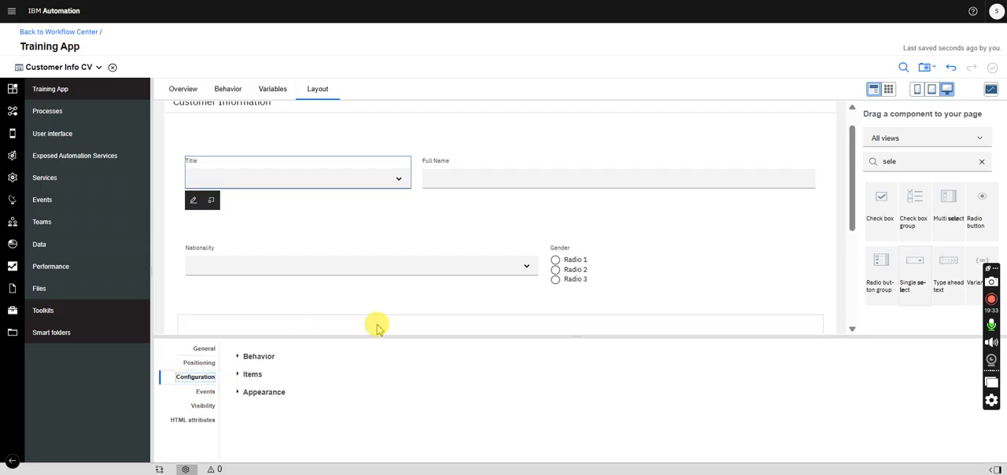
{"action": "left_click", "coordinate": [252, 374]}
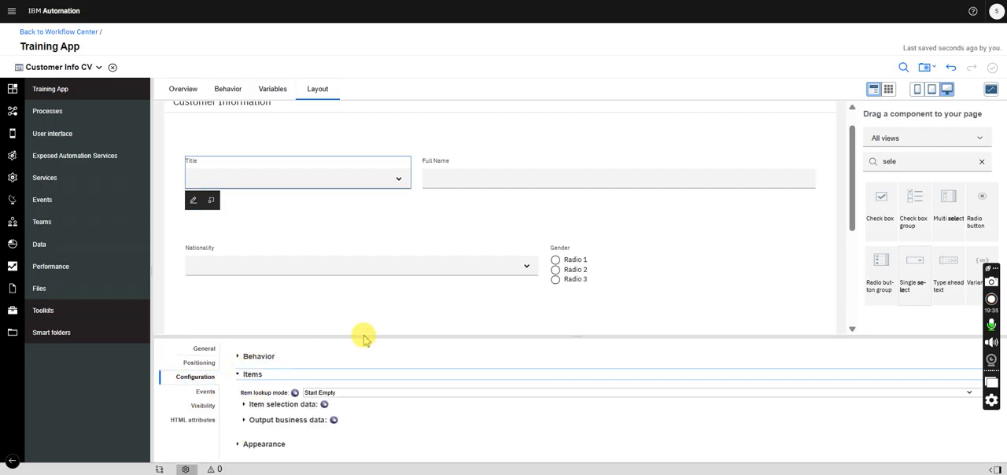
{"action": "left_click_drag", "start_coordinate": [364, 337], "coordinate": [360, 283]}
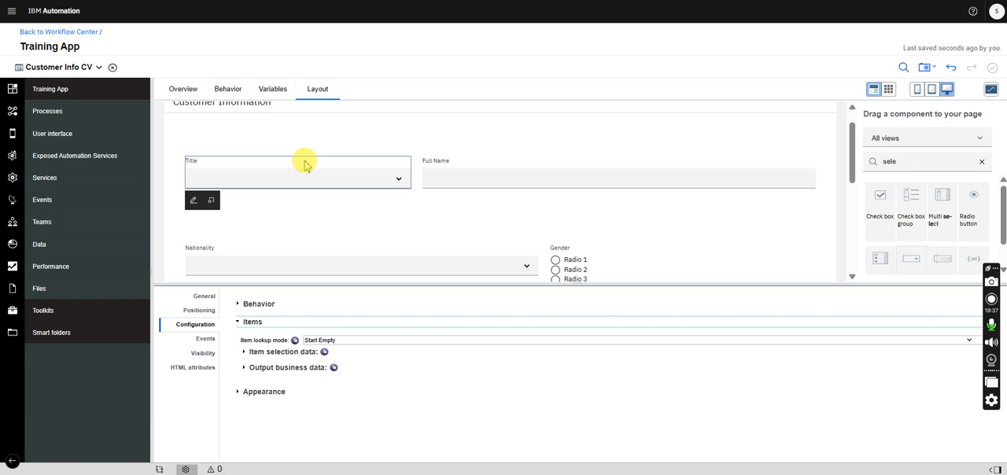
{"action": "left_click", "coordinate": [334, 342]}
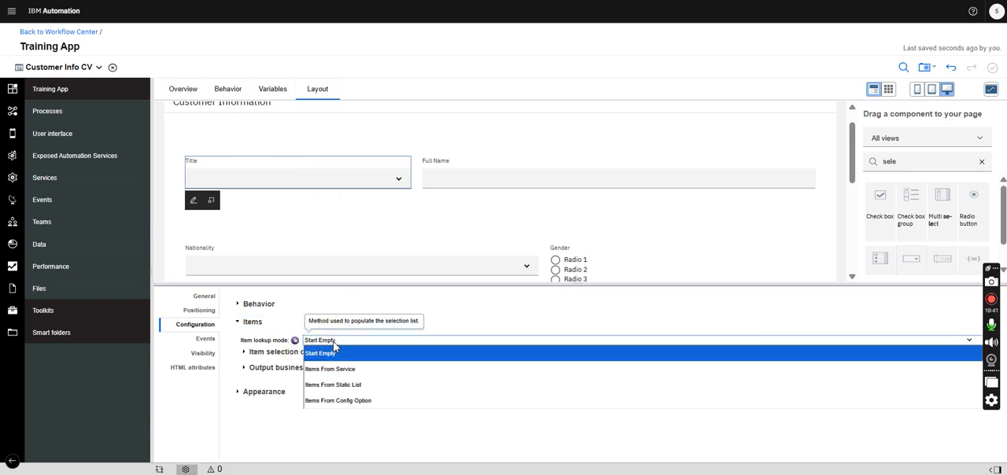
{"action": "left_click", "coordinate": [364, 400]}
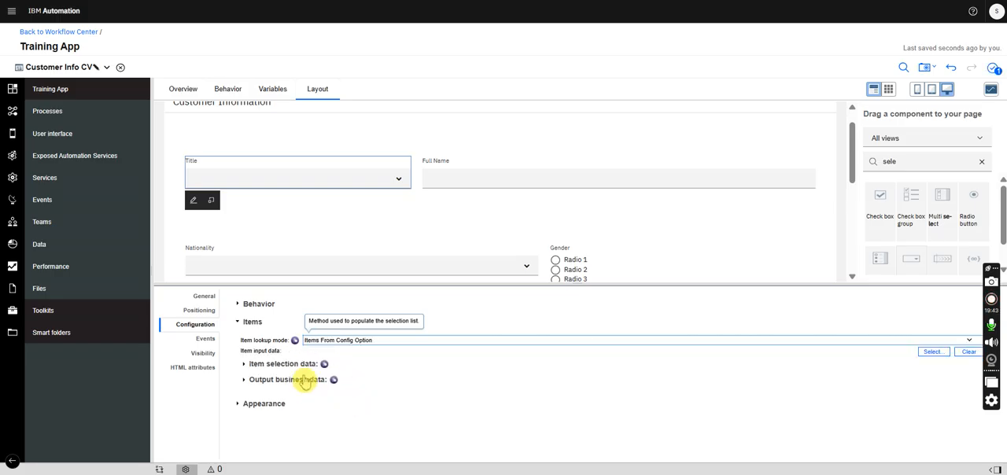
{"action": "left_click", "coordinate": [931, 352]}
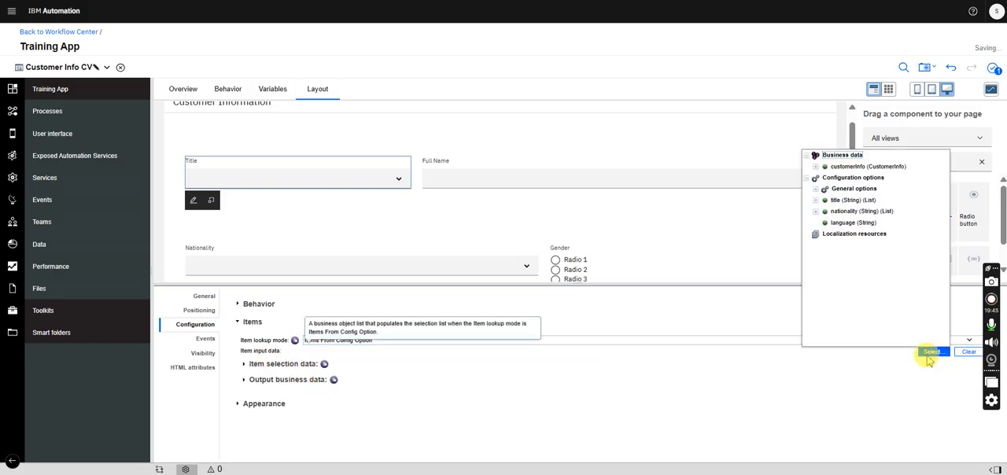
{"action": "left_click", "coordinate": [866, 200]}
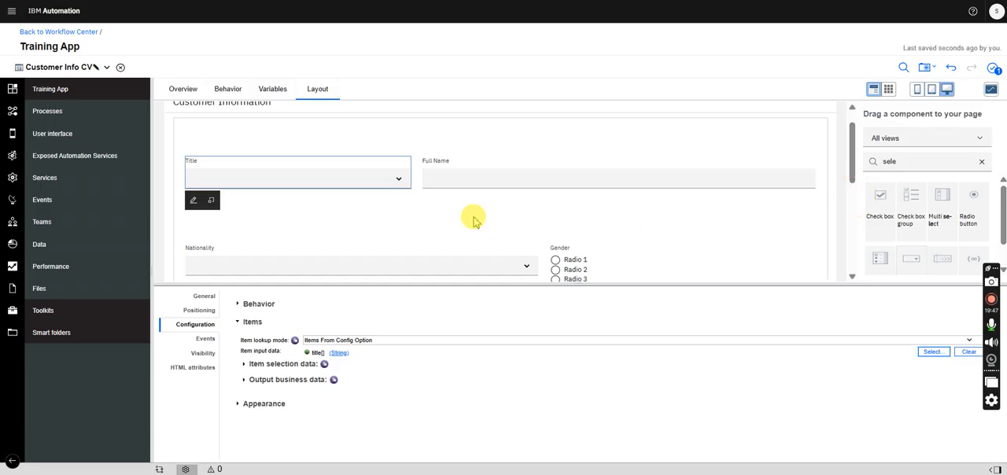
- Change the variable type of the title configuration option to NameValuePair
{"action": "left_click", "coordinate": [272, 89]}
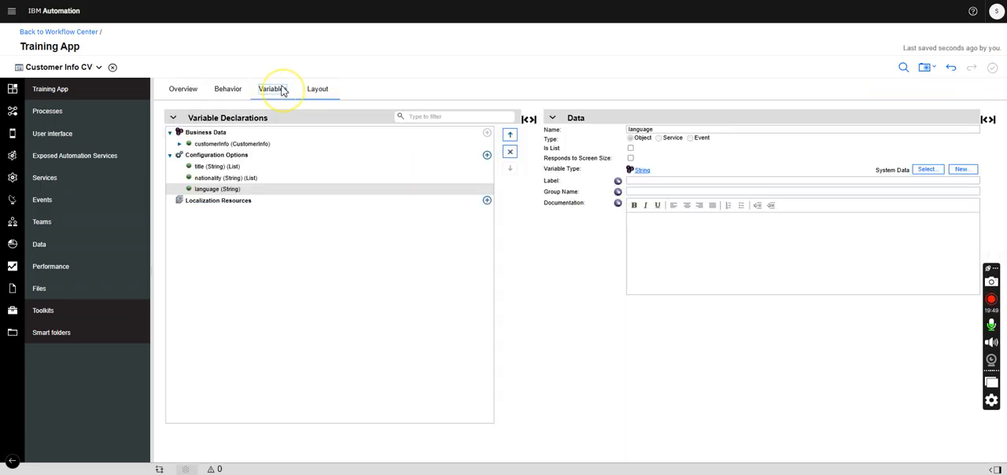
{"action": "left_click", "coordinate": [225, 166]}
{"action": "left_click", "coordinate": [926, 173]}
{"action": "type", "text": "nam"}
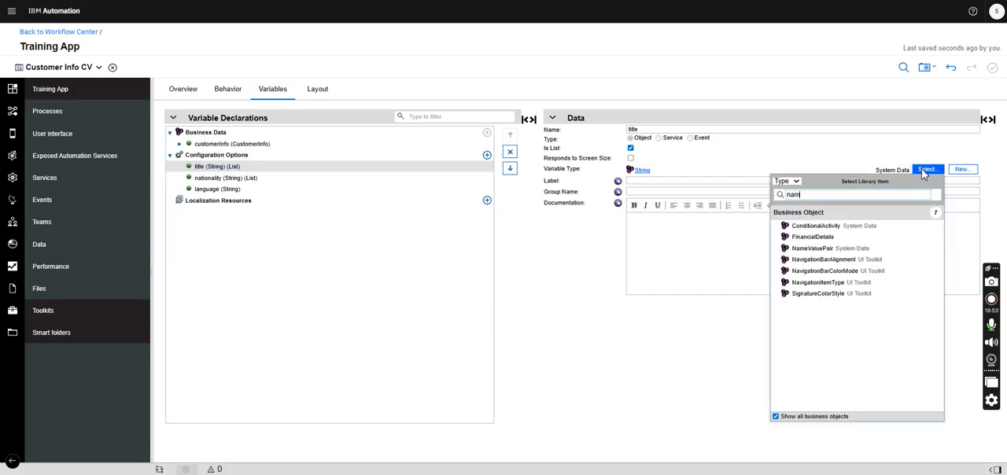
{"action": "left_click", "coordinate": [806, 226]}
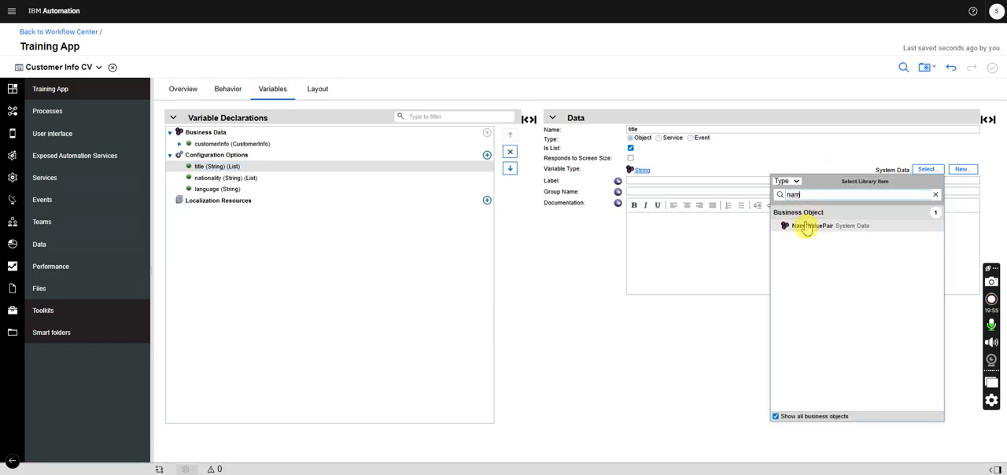
- Change the language configuration option's variable type to NameValuePair and make it a list
{"action": "left_click", "coordinate": [260, 189]}
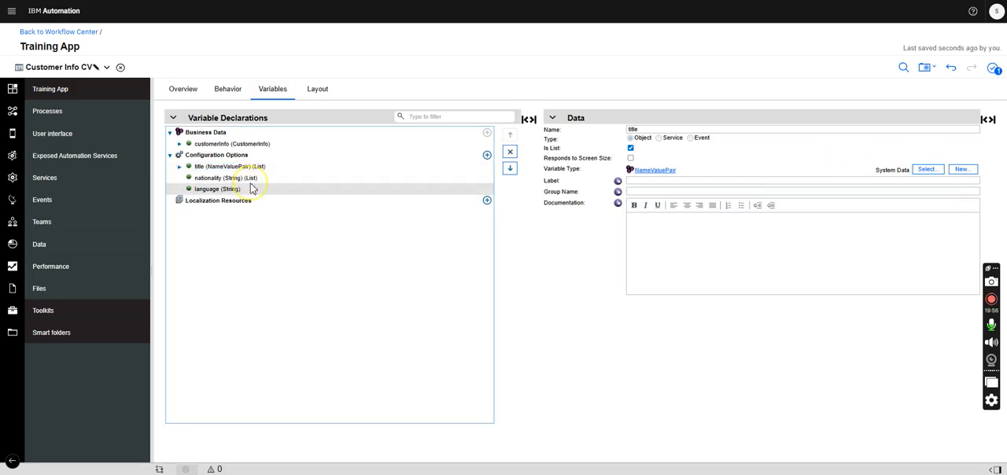
{"action": "left_click", "coordinate": [927, 170]}
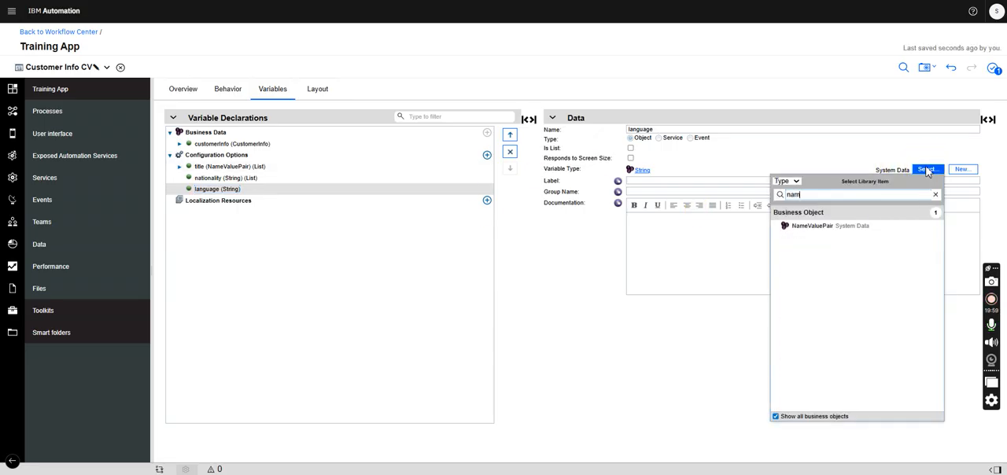
{"action": "left_click", "coordinate": [812, 227]}
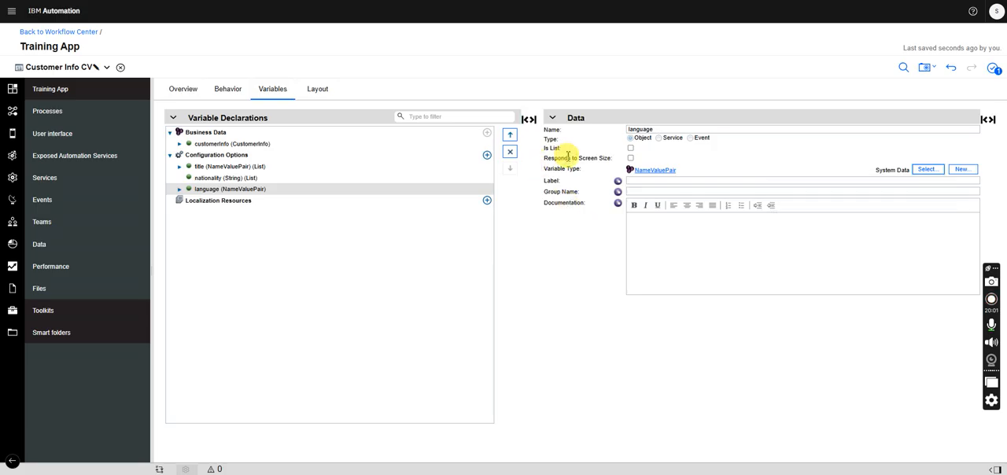
{"action": "left_click", "coordinate": [630, 148]}
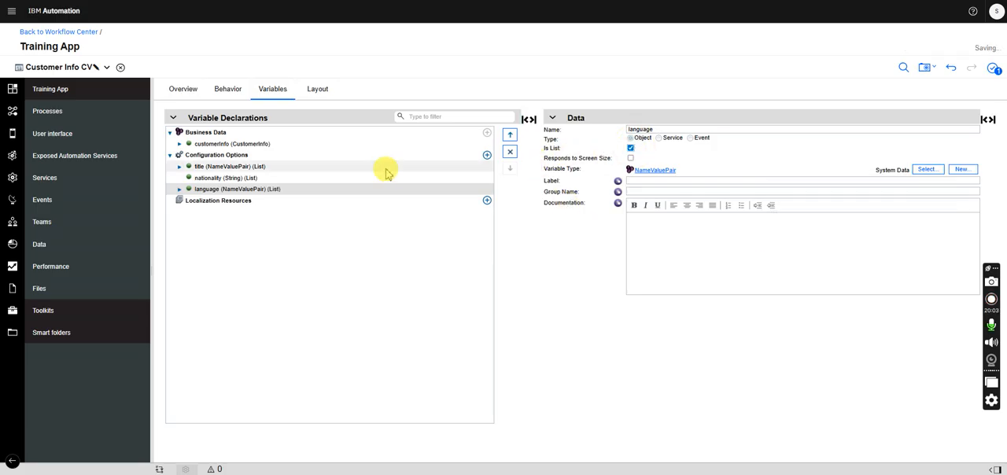
- Change the variable type of the nationality configuration option to NameValuePair
{"action": "left_click", "coordinate": [326, 178]}
{"action": "left_click", "coordinate": [928, 171]}
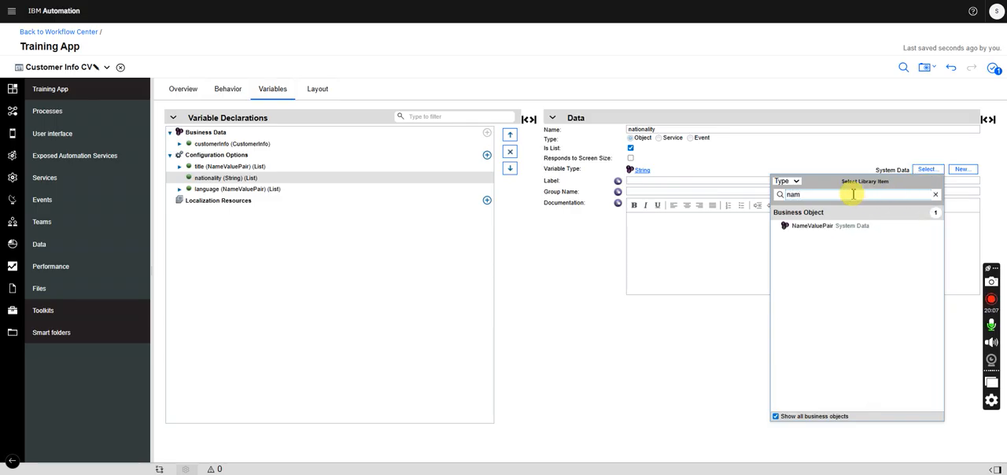
{"action": "left_click", "coordinate": [814, 227]}
- In the Title single select's item selection data, set the value property to value and the display property to name
{"action": "left_click", "coordinate": [319, 91]}
{"action": "left_click", "coordinate": [277, 186]}
{"action": "left_click", "coordinate": [254, 323]}
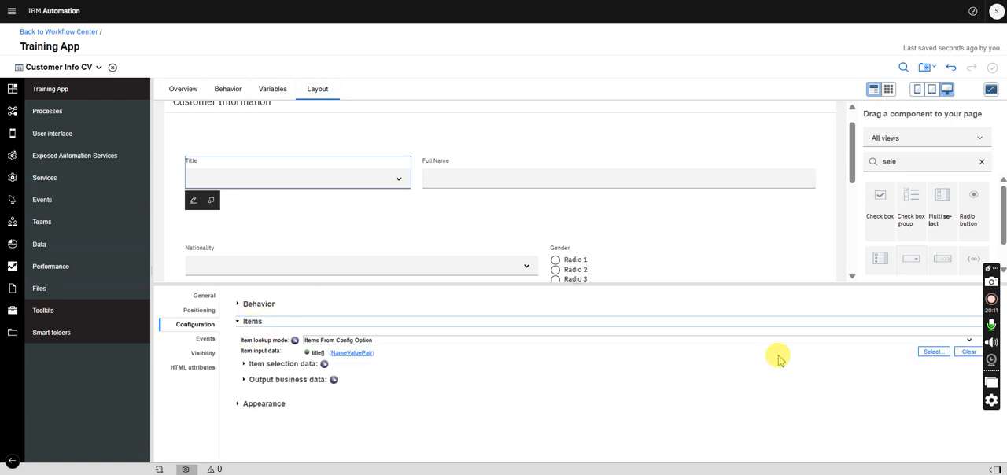
{"action": "left_click", "coordinate": [243, 368]}
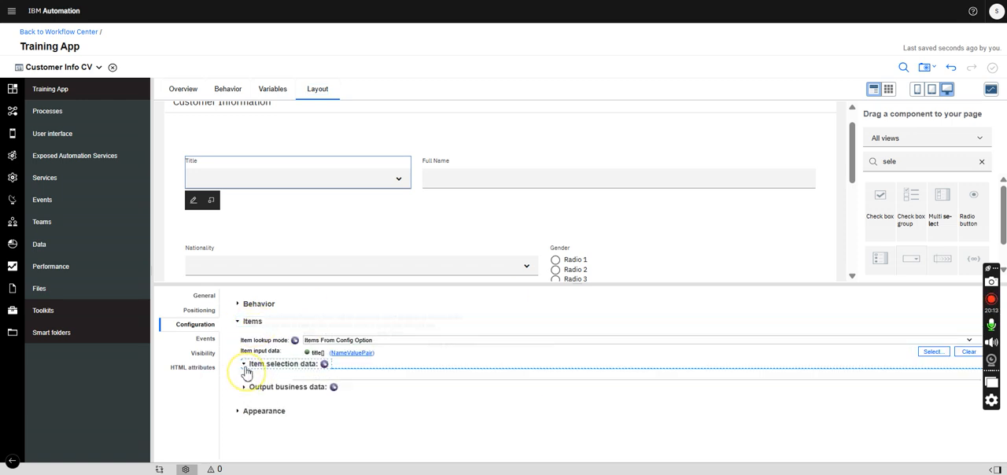
{"action": "left_click", "coordinate": [336, 387]}
{"action": "type", "text": "value"}
{"action": "left_click", "coordinate": [314, 398]}
{"action": "type", "text": "name"}
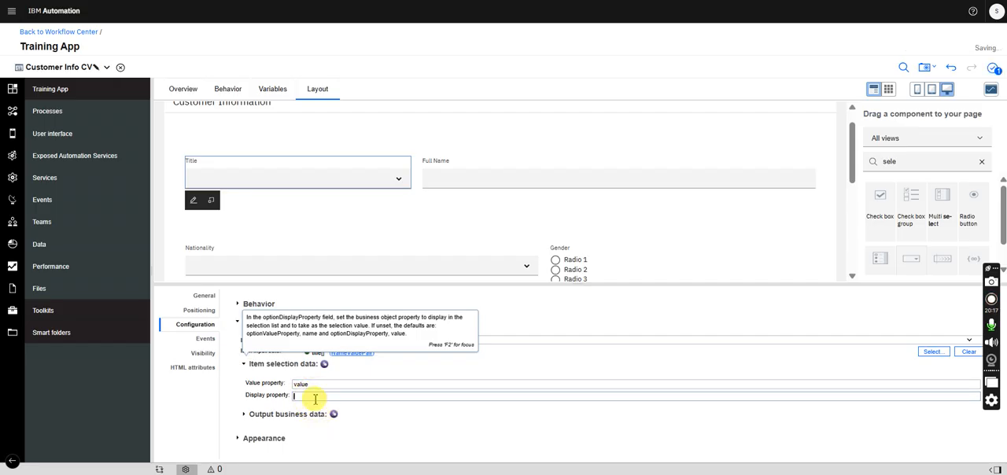
- In the Title single select's output business data, set the value property to value and the display property to name
{"action": "left_click", "coordinate": [239, 416]}
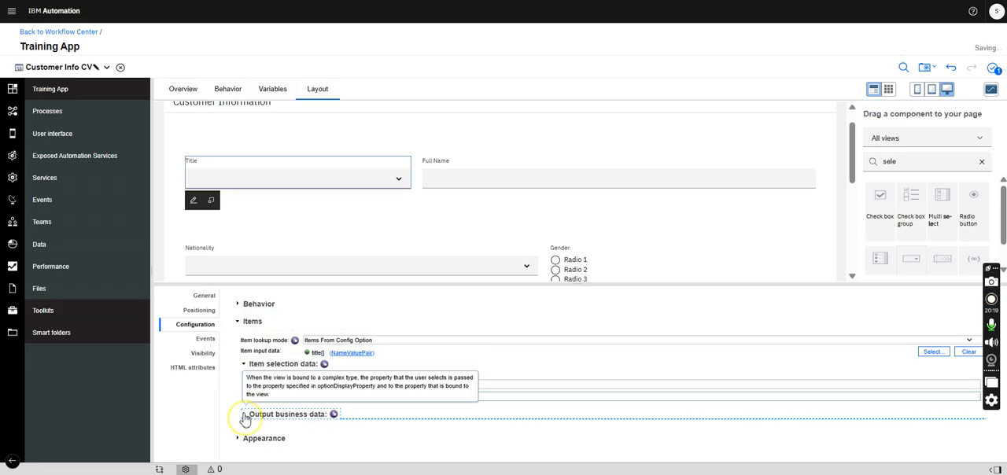
{"action": "left_click", "coordinate": [306, 435]}
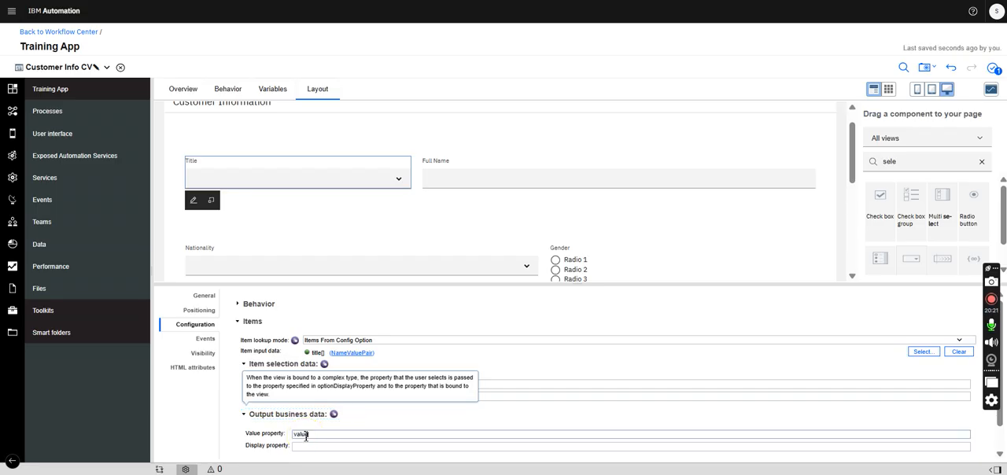
{"action": "left_click", "coordinate": [311, 446]}
{"action": "type", "text": "name"}
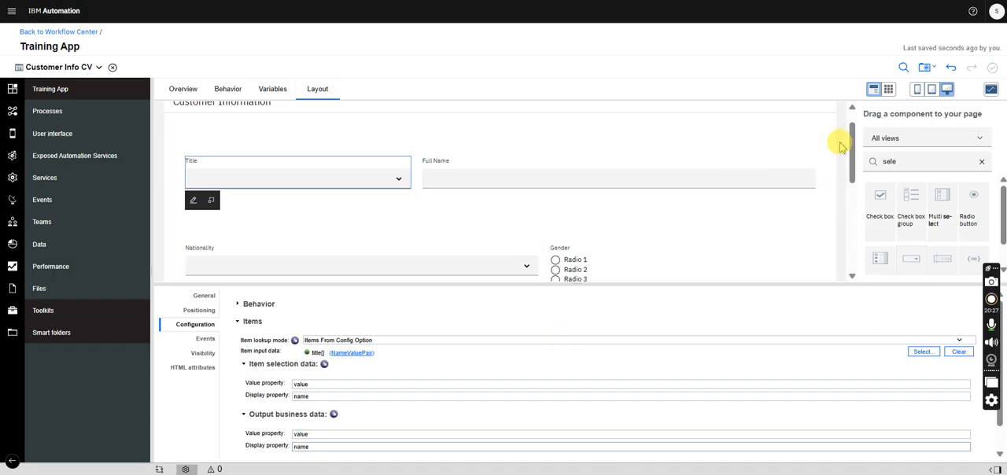
- Set the Nationality single select's item lookup mode to Items From Config Option and bind its item input data to the nationality list
{"action": "left_click_drag", "start_coordinate": [850, 140], "coordinate": [850, 157]}
{"action": "left_click", "coordinate": [419, 183]}
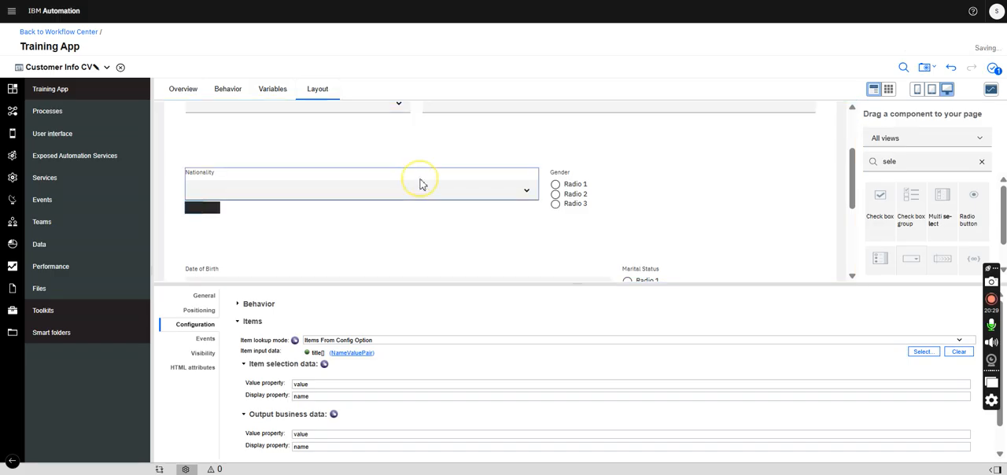
{"action": "left_click", "coordinate": [204, 297]}
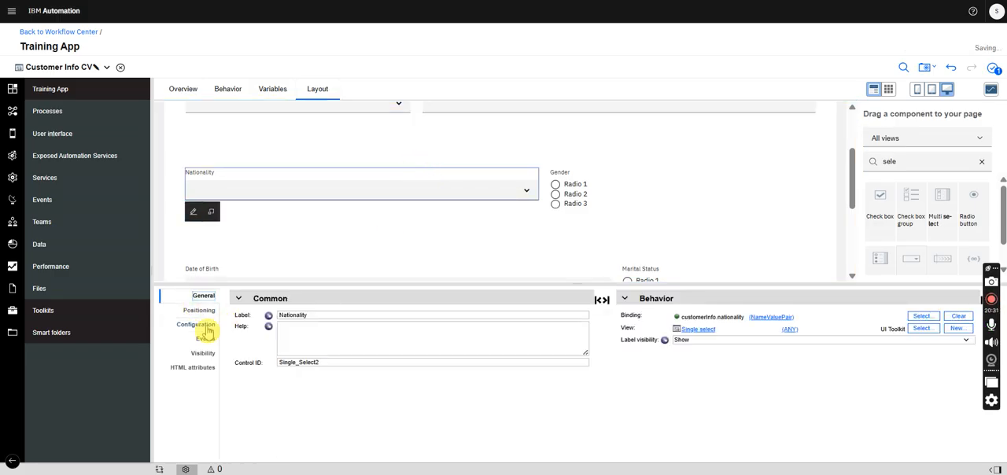
{"action": "left_click", "coordinate": [196, 325]}
{"action": "left_click", "coordinate": [267, 322]}
{"action": "left_click", "coordinate": [321, 340]}
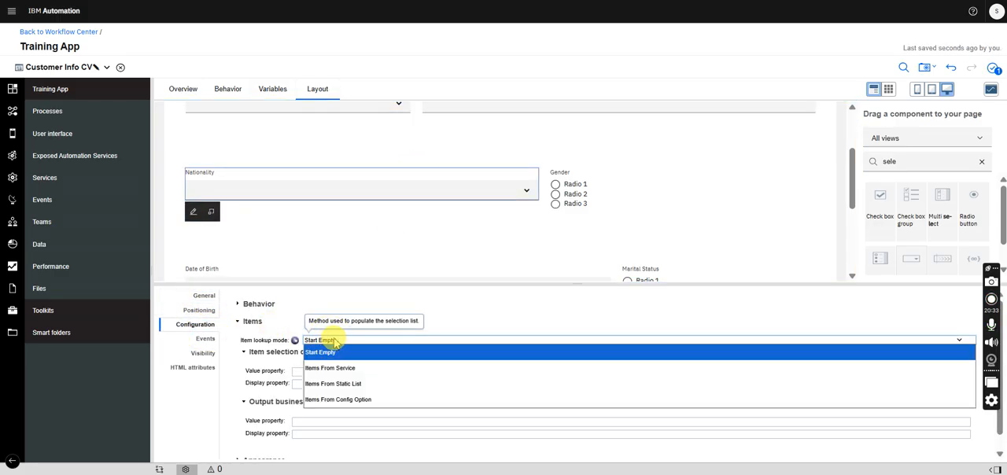
{"action": "left_click", "coordinate": [350, 401]}
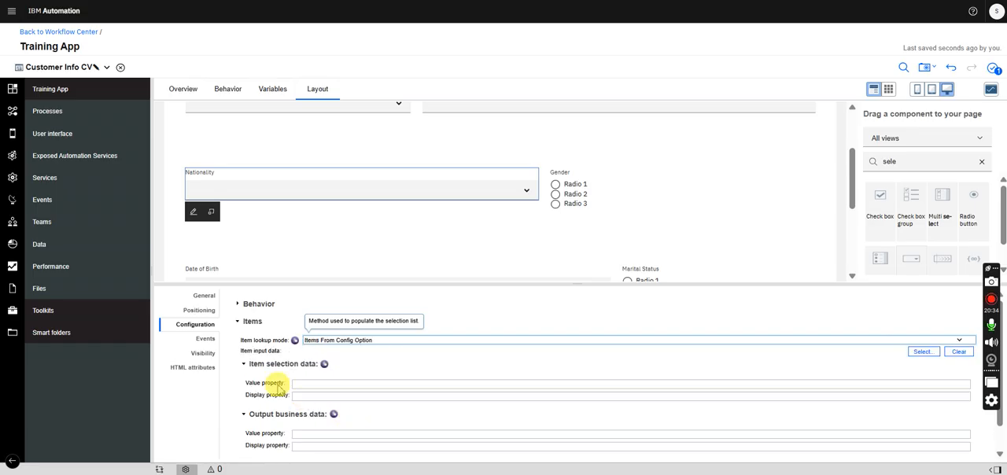
{"action": "left_click", "coordinate": [923, 352]}
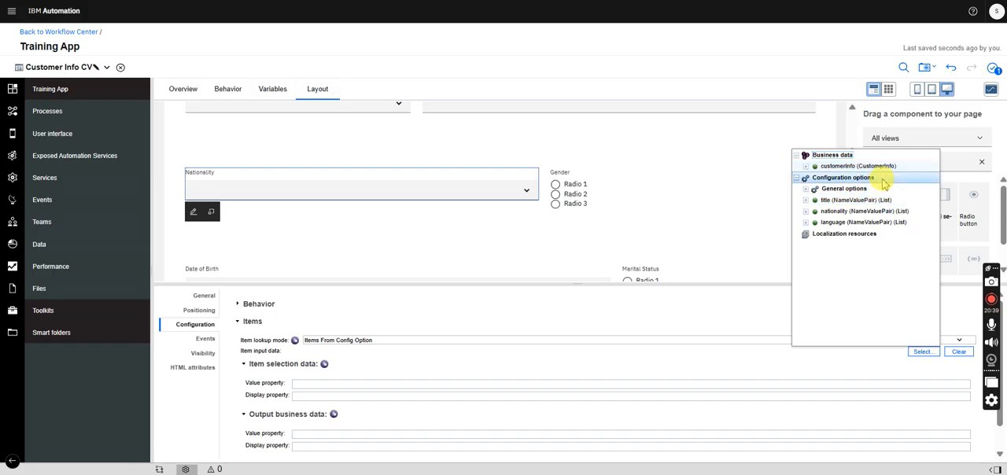
{"action": "left_click", "coordinate": [858, 211]}
- In Nationality's item selection data and output business data, set each value property to value and each display property to name
{"action": "left_click", "coordinate": [301, 385]}
{"action": "type", "text": "value"}
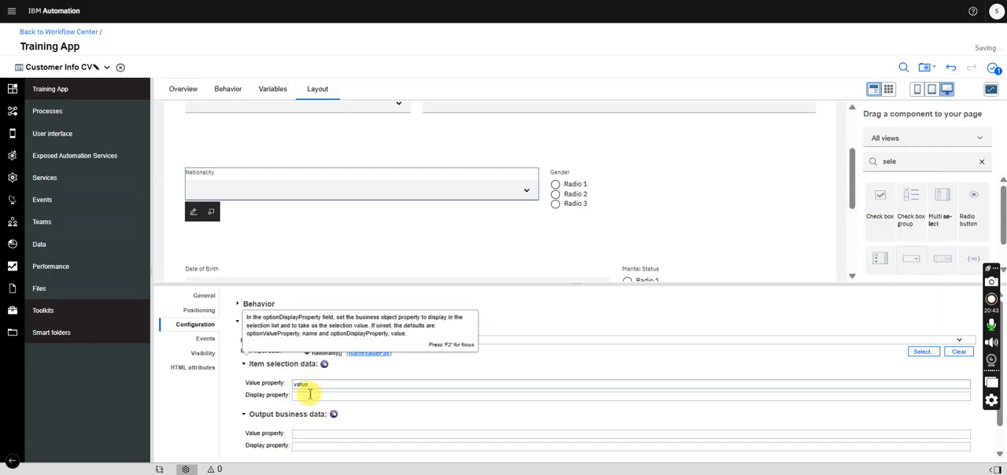
{"action": "left_click", "coordinate": [310, 395]}
{"action": "left_click", "coordinate": [309, 398]}
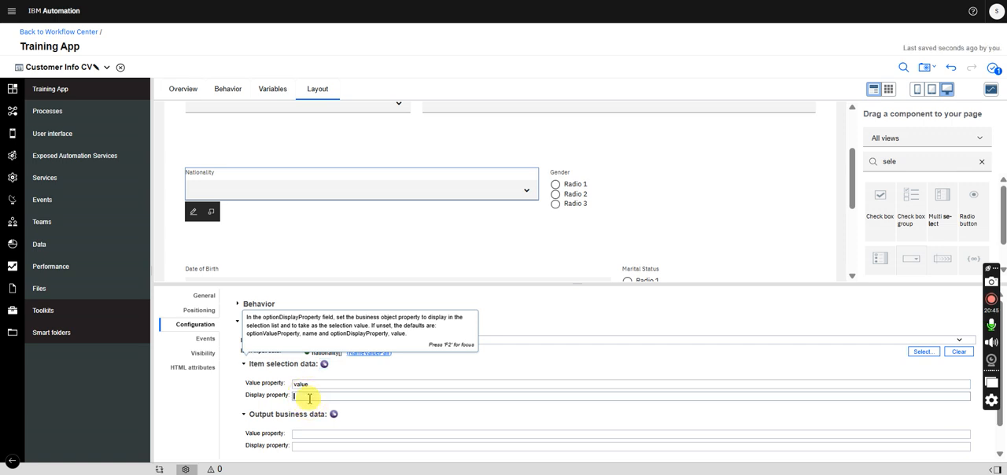
{"action": "left_click", "coordinate": [314, 435]}
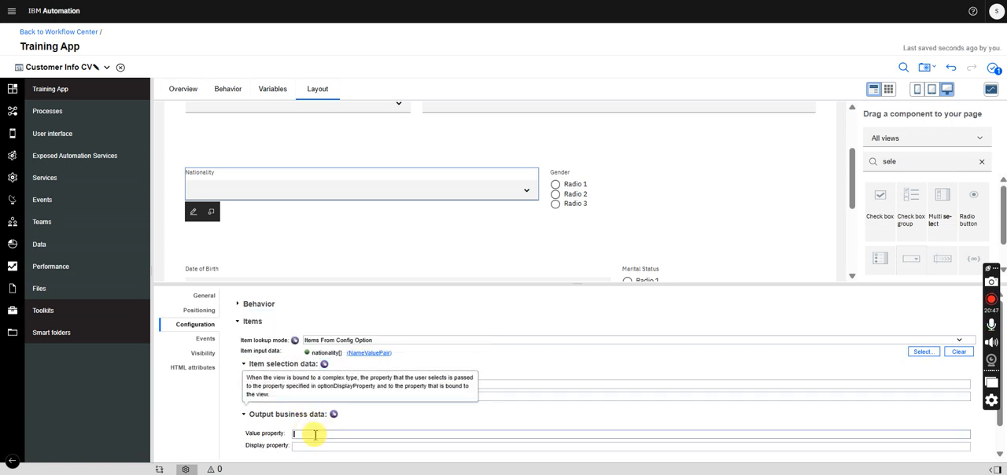
{"action": "left_click", "coordinate": [310, 446]}
{"action": "left_click", "coordinate": [311, 445]}
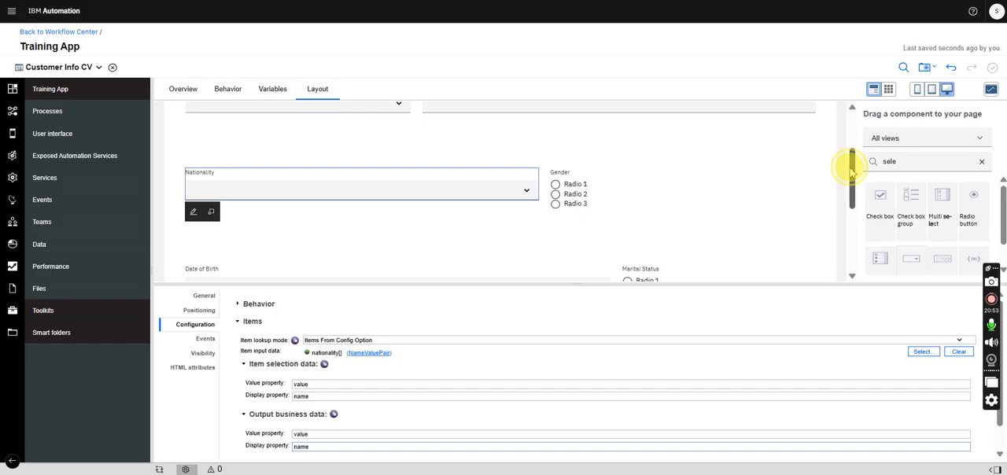
- Set the Gender radio button group's item lookup mode to Items From Static List and expose its static list
{"action": "left_click_drag", "start_coordinate": [850, 162], "coordinate": [850, 188]}
{"action": "left_click", "coordinate": [585, 130]}
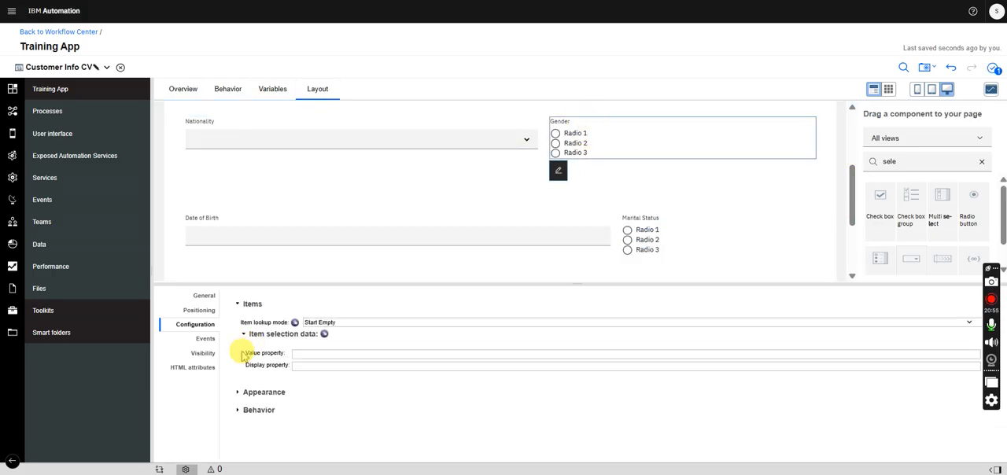
{"action": "left_click", "coordinate": [353, 324]}
{"action": "left_click", "coordinate": [354, 325]}
{"action": "left_click", "coordinate": [354, 325]}
{"action": "left_click", "coordinate": [348, 369]}
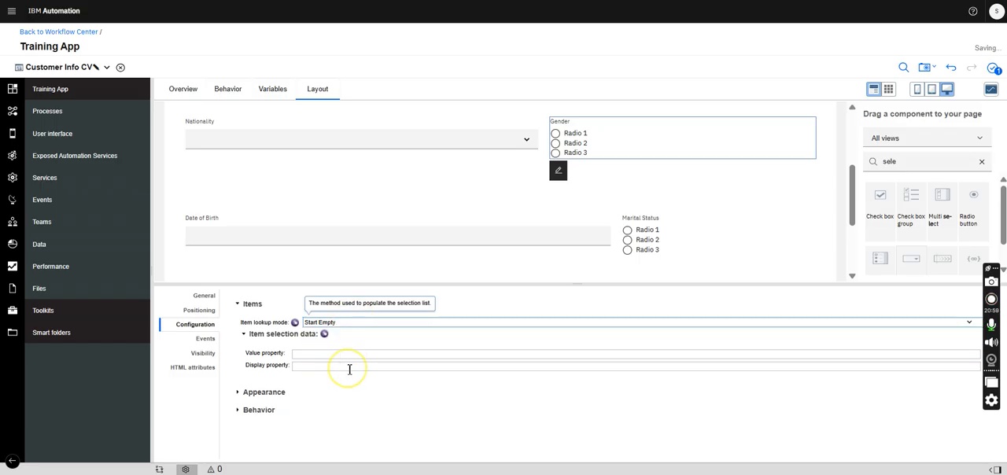
{"action": "left_click", "coordinate": [244, 334]}
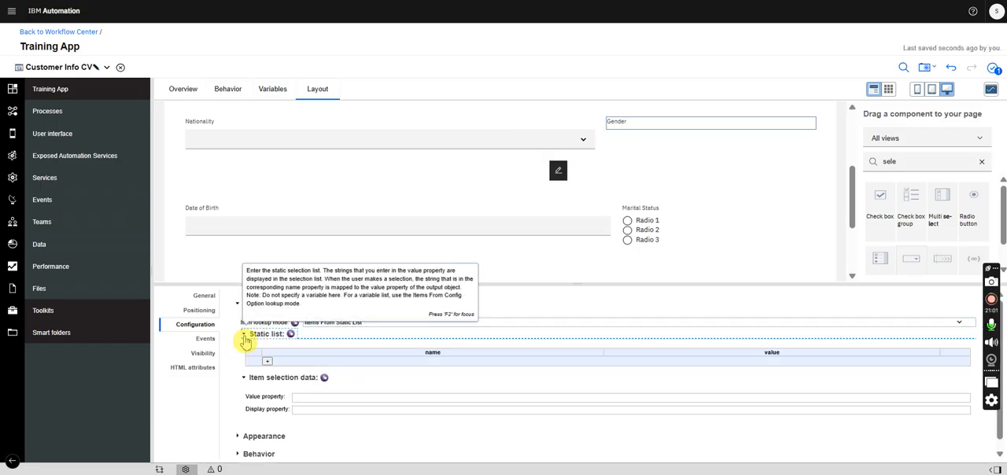
- Add two items to Gender's static list, Male and Female, using the same text for each item's name and value
{"action": "left_click", "coordinate": [267, 363]}
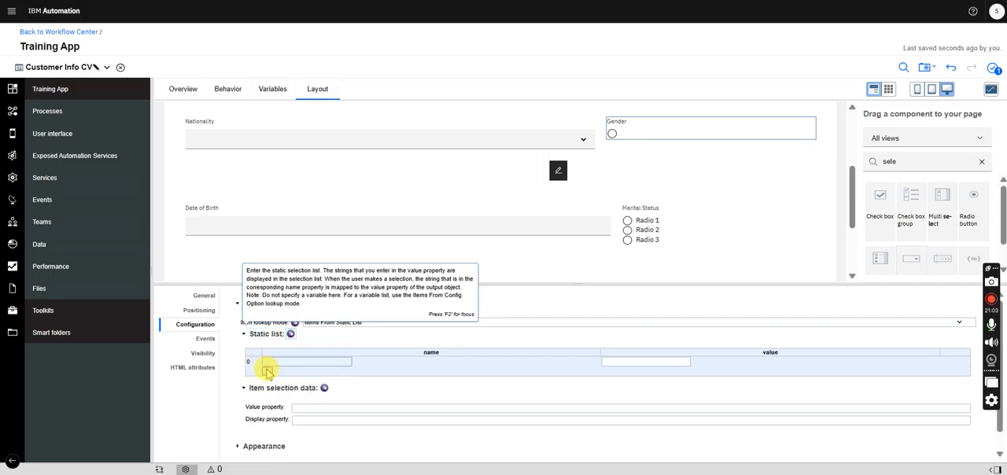
{"action": "left_click", "coordinate": [267, 373]}
{"action": "left_click", "coordinate": [278, 366]}
{"action": "type", "text": "M"}
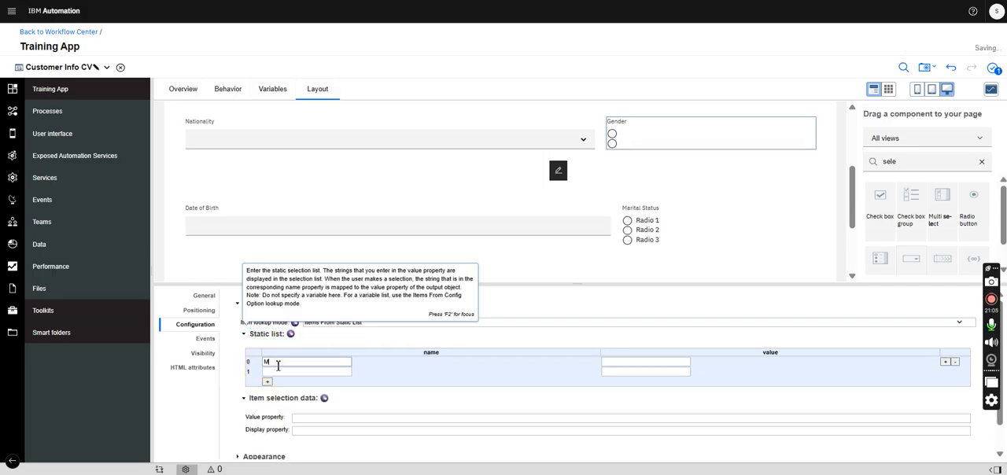
{"action": "type", "text": "ale"}
{"action": "left_click", "coordinate": [614, 363]}
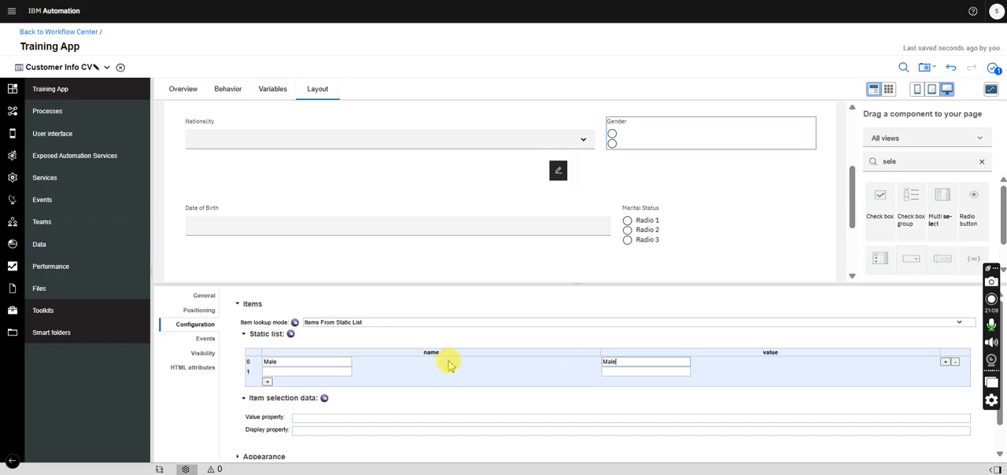
{"action": "left_click", "coordinate": [314, 371]}
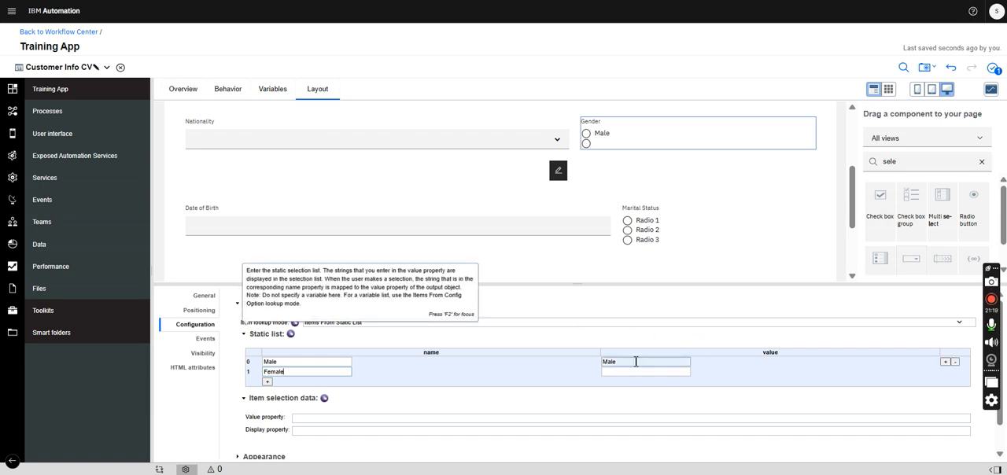
{"action": "left_click", "coordinate": [652, 373]}
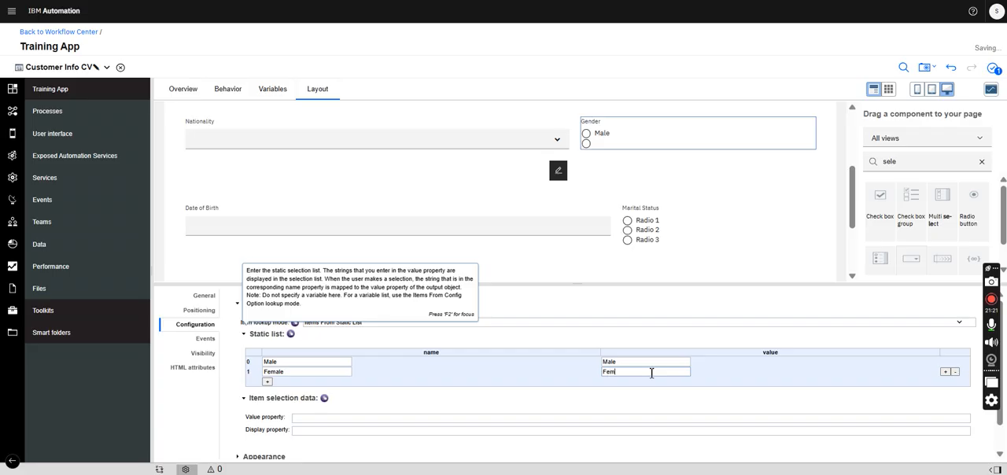
{"action": "left_click", "coordinate": [740, 249]}
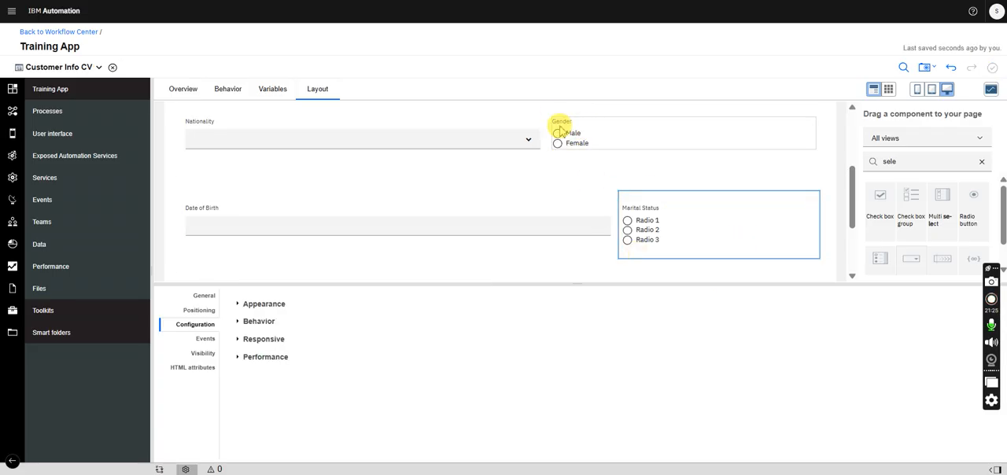
- Set the Marital Status radio button group's item lookup mode to Items From Static List
{"action": "left_click", "coordinate": [387, 205]}
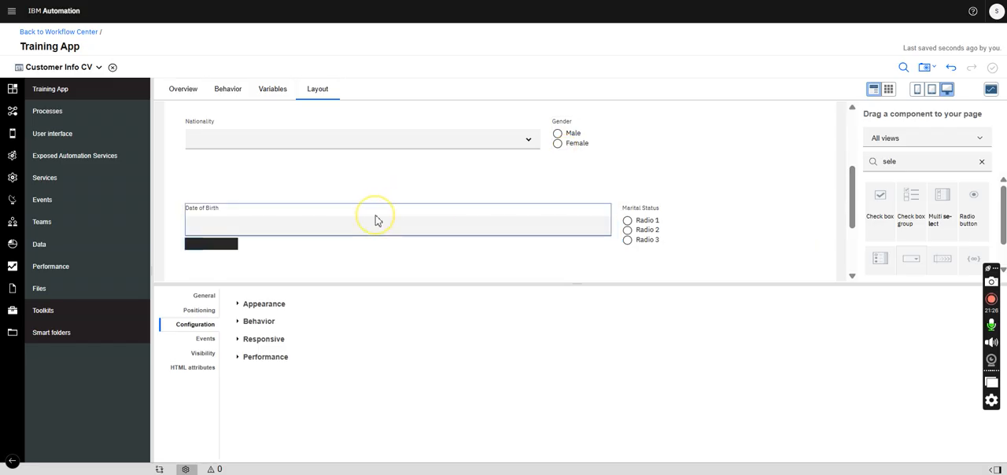
{"action": "left_click", "coordinate": [203, 296]}
{"action": "left_click", "coordinate": [664, 225]}
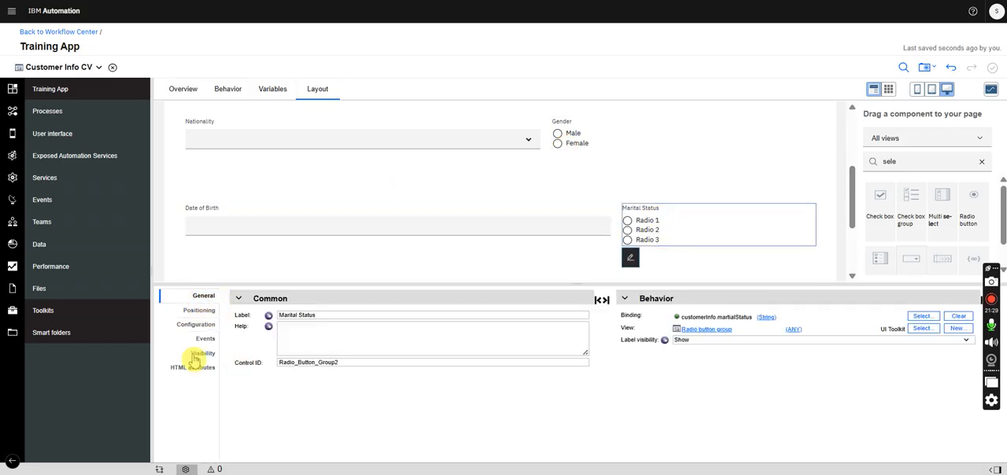
{"action": "left_click", "coordinate": [195, 325]}
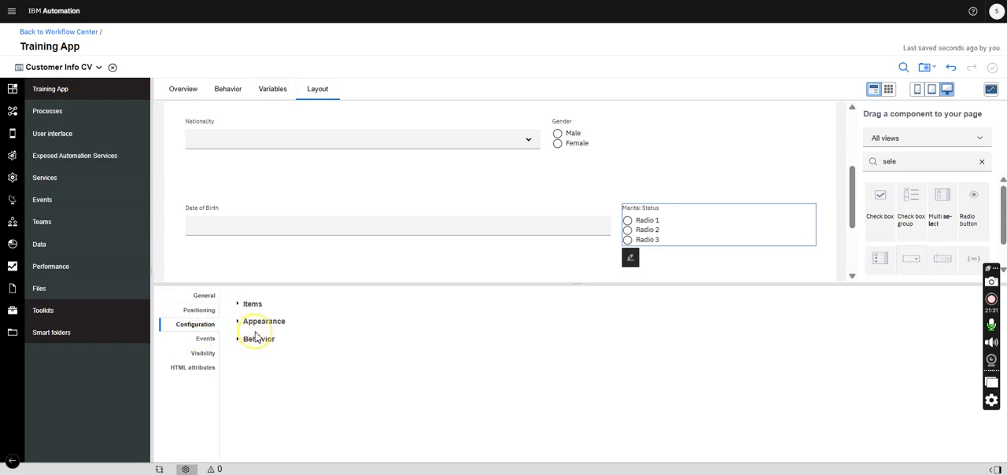
{"action": "left_click", "coordinate": [253, 322]}
{"action": "left_click", "coordinate": [253, 304]}
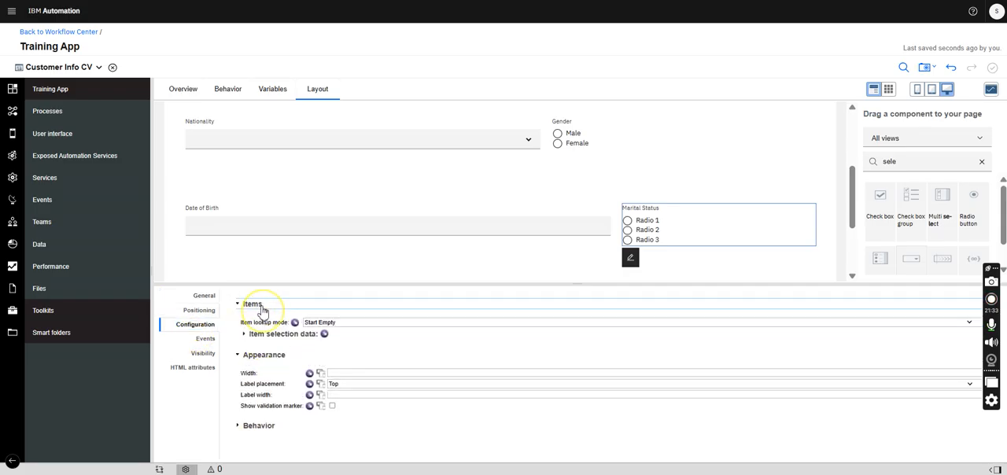
{"action": "left_click", "coordinate": [337, 323]}
{"action": "left_click", "coordinate": [346, 371]}
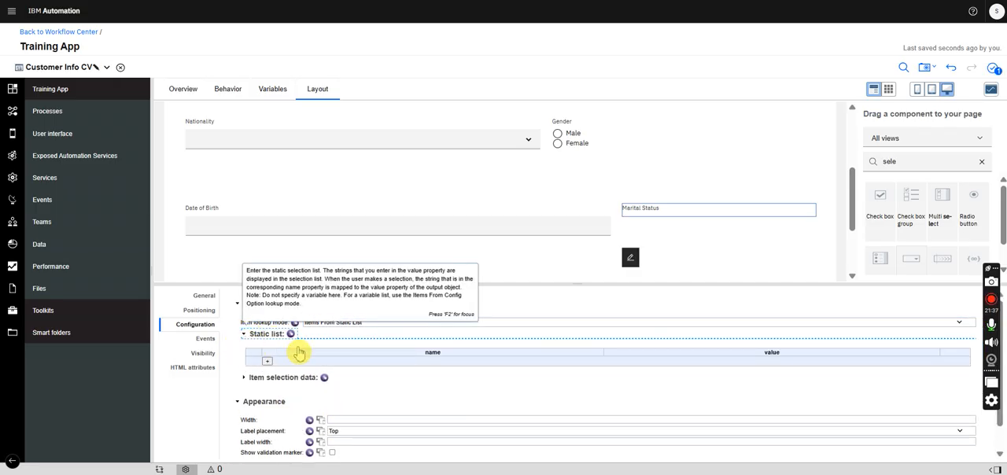
- Add two items to Marital Status's static list: name Signe with value Signle, and name Married with value Married
{"action": "left_click", "coordinate": [267, 361]}
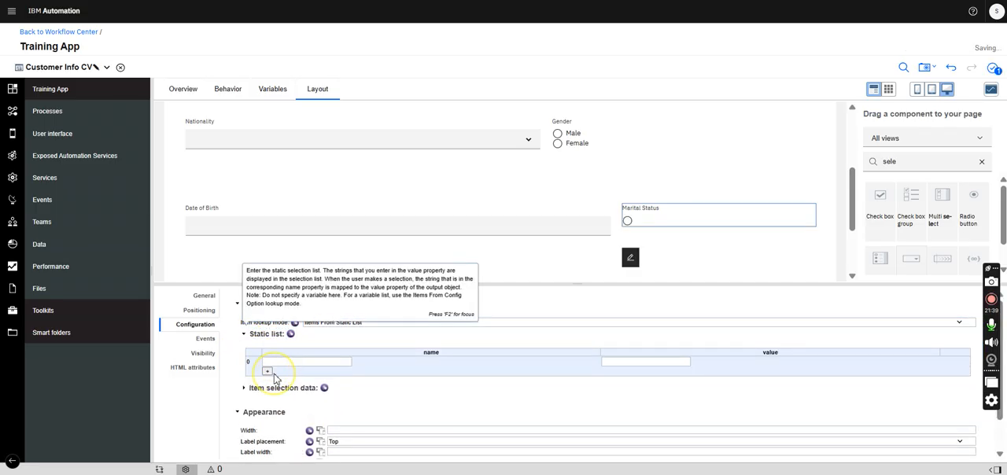
{"action": "left_click", "coordinate": [267, 371]}
{"action": "left_click", "coordinate": [288, 363]}
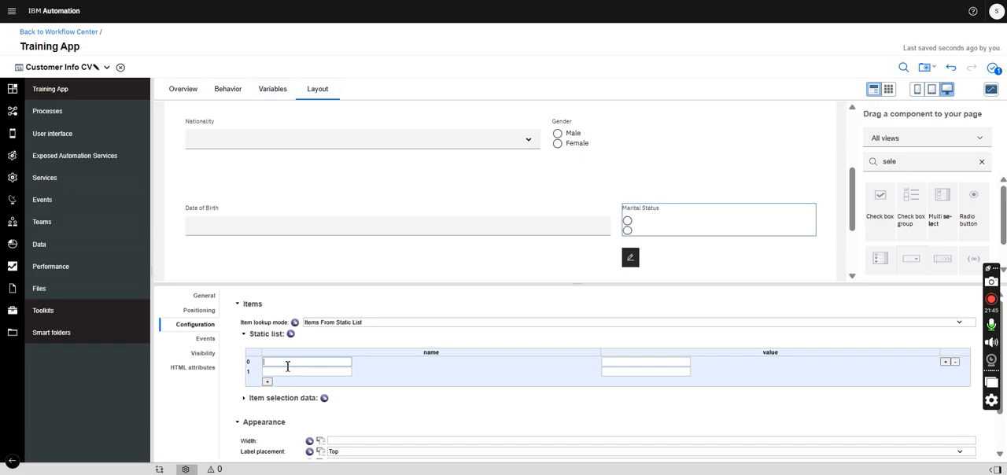
{"action": "left_click", "coordinate": [657, 365]}
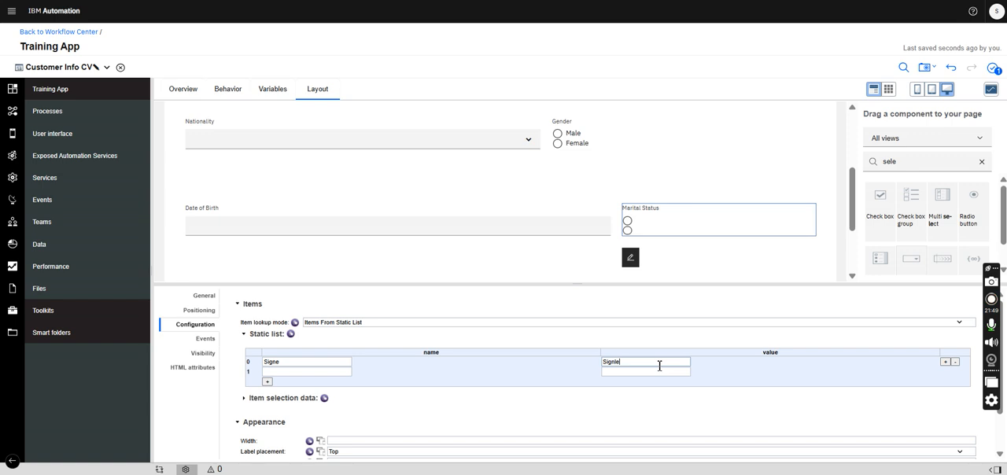
{"action": "left_click", "coordinate": [310, 372]}
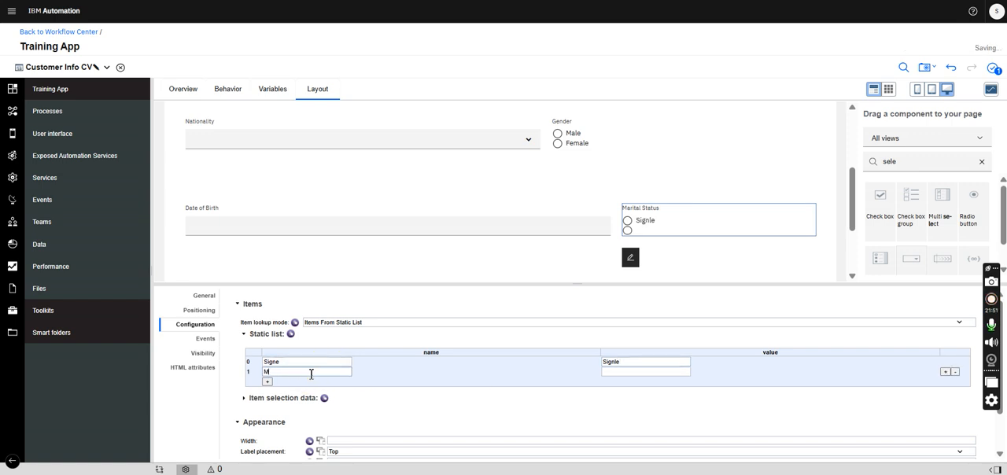
{"action": "left_click", "coordinate": [657, 372]}
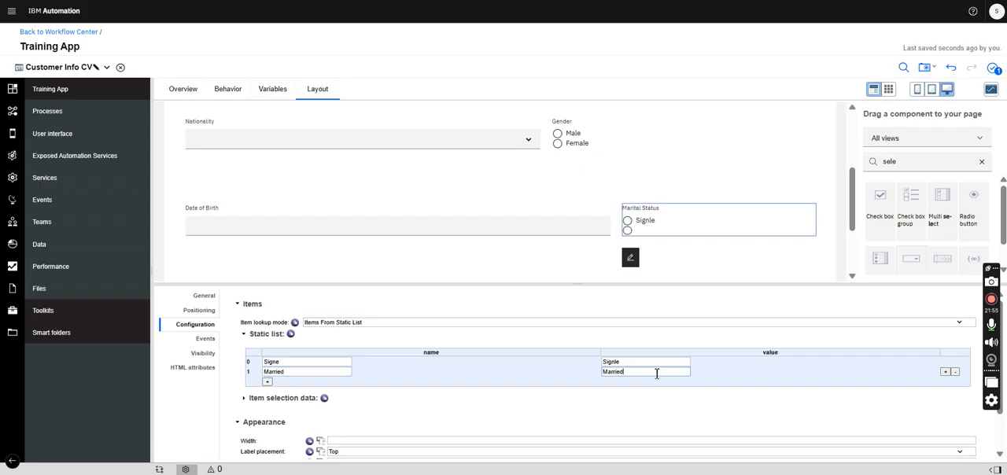
{"action": "left_click", "coordinate": [685, 407]}
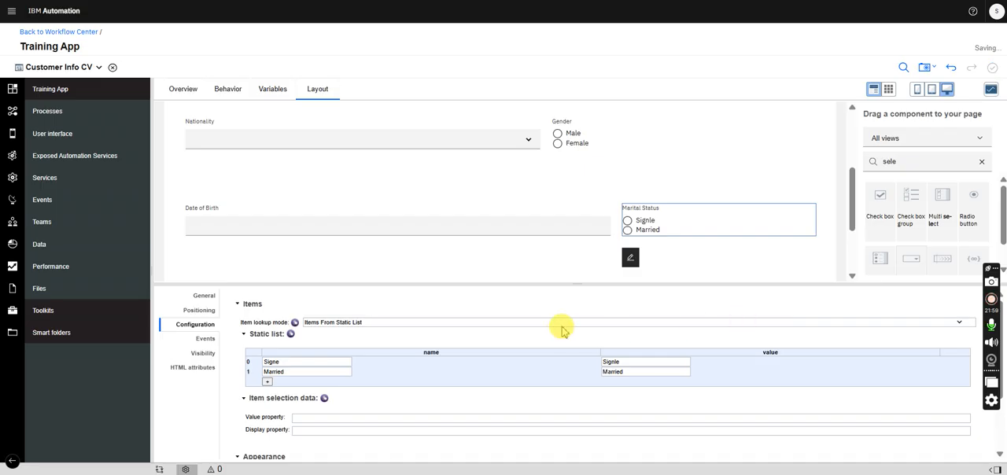
- Enlarge the properties area and correct the name of Marital Status's first static item to Single
{"action": "mouse_move", "coordinate": [259, 411]}
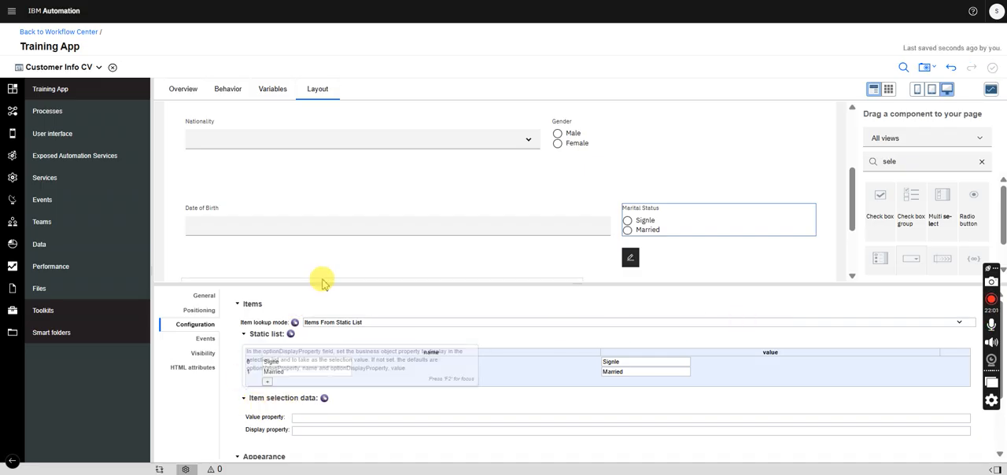
{"action": "left_click_drag", "start_coordinate": [315, 280], "coordinate": [315, 227]}
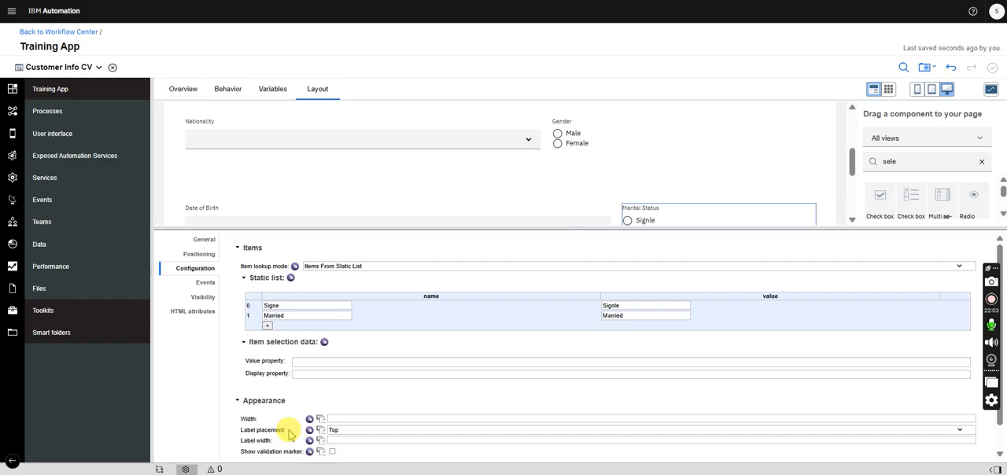
{"action": "left_click", "coordinate": [290, 307]}
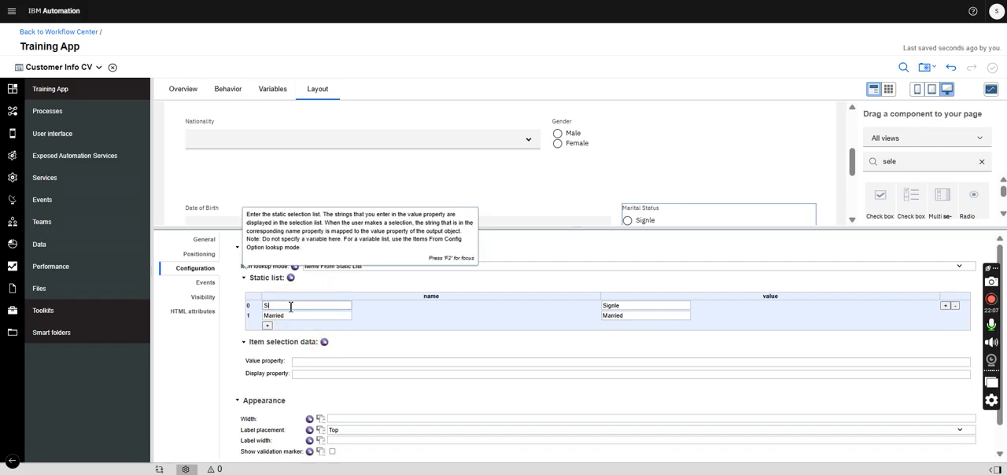
{"action": "left_click", "coordinate": [202, 238]}
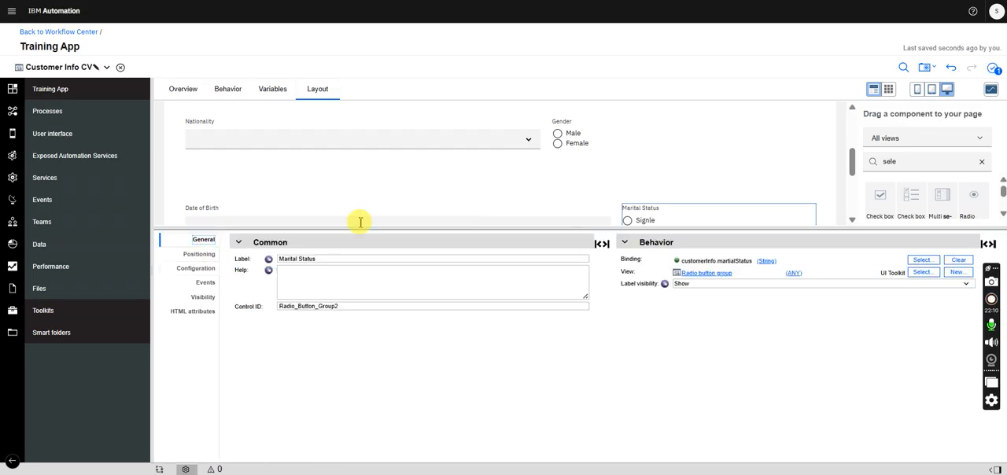
{"action": "left_click", "coordinate": [196, 269]}
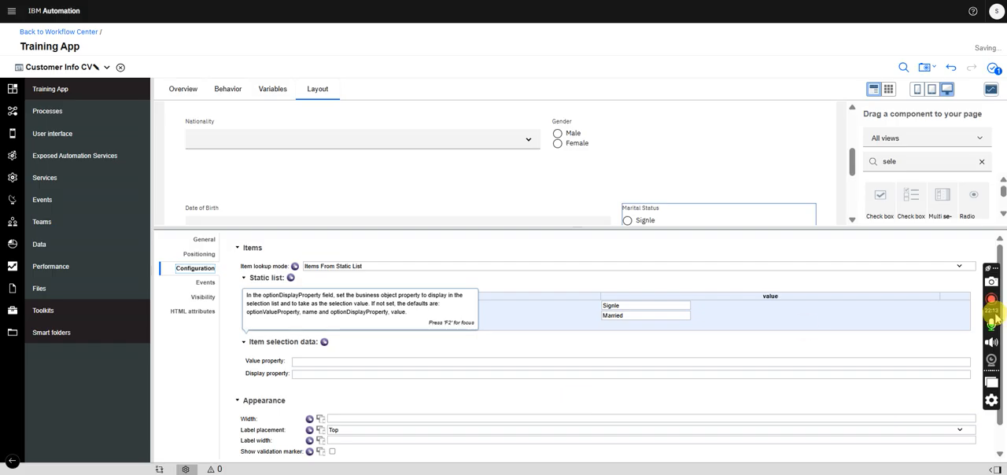
{"action": "left_click", "coordinate": [203, 239]}
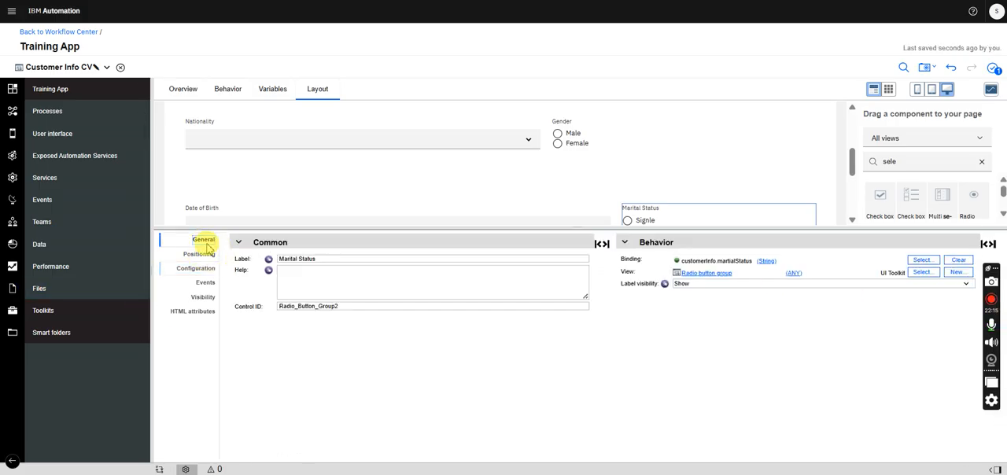
- Set the Language single select's item lookup mode to Items From Config Option and its item input data to the language configuration option list
{"action": "left_click_drag", "start_coordinate": [851, 159], "coordinate": [854, 193]}
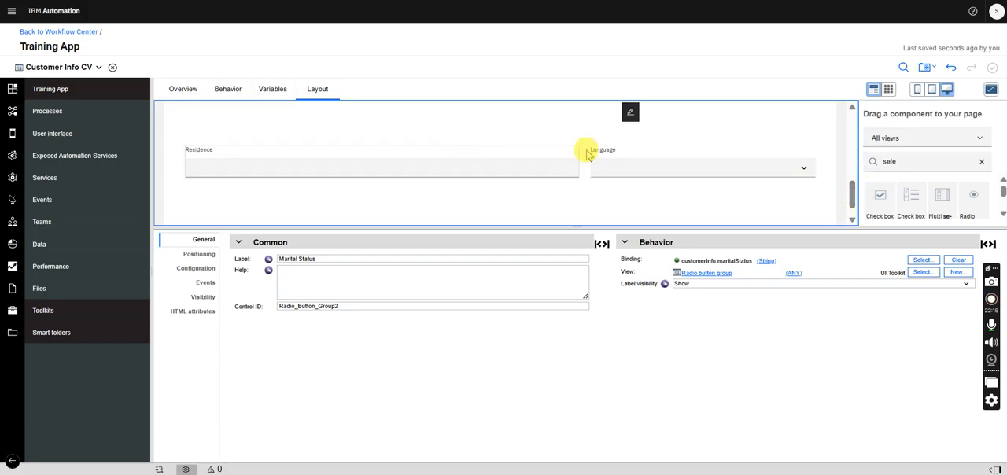
{"action": "left_click", "coordinate": [640, 158]}
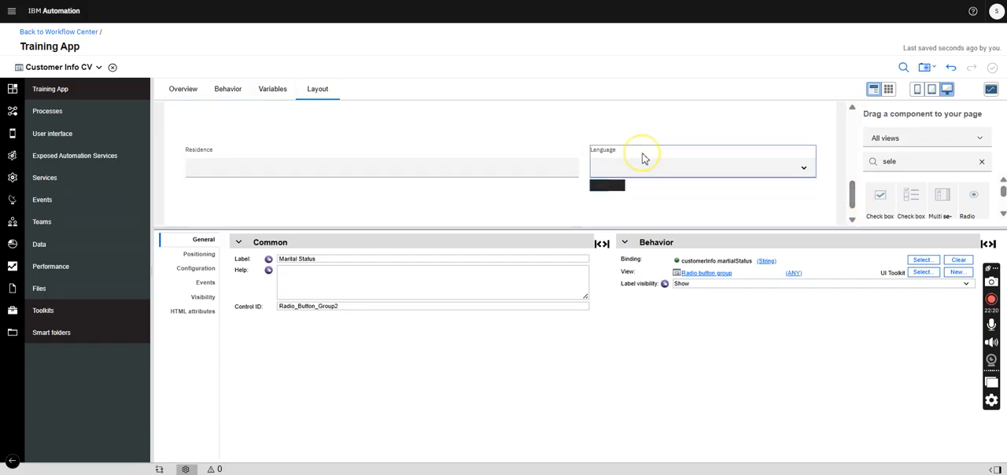
{"action": "left_click", "coordinate": [195, 268]}
{"action": "left_click", "coordinate": [245, 266]}
{"action": "left_click", "coordinate": [324, 285]}
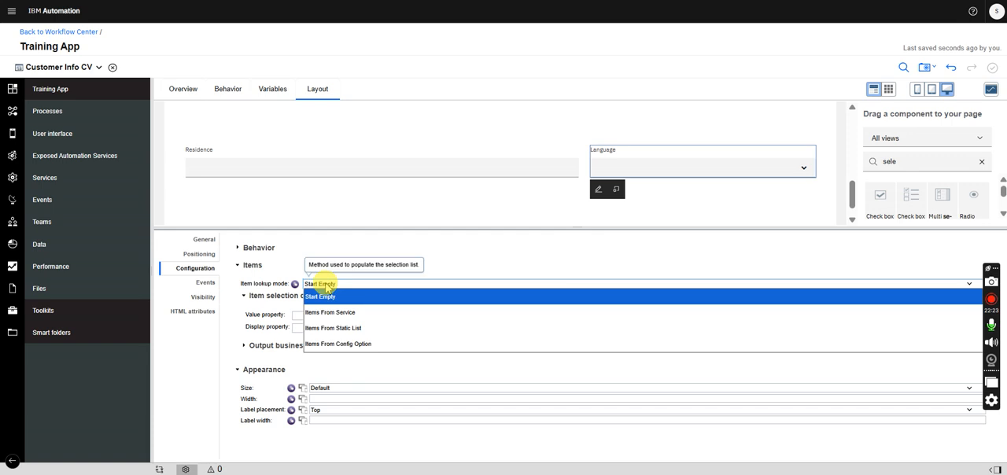
{"action": "left_click", "coordinate": [354, 349]}
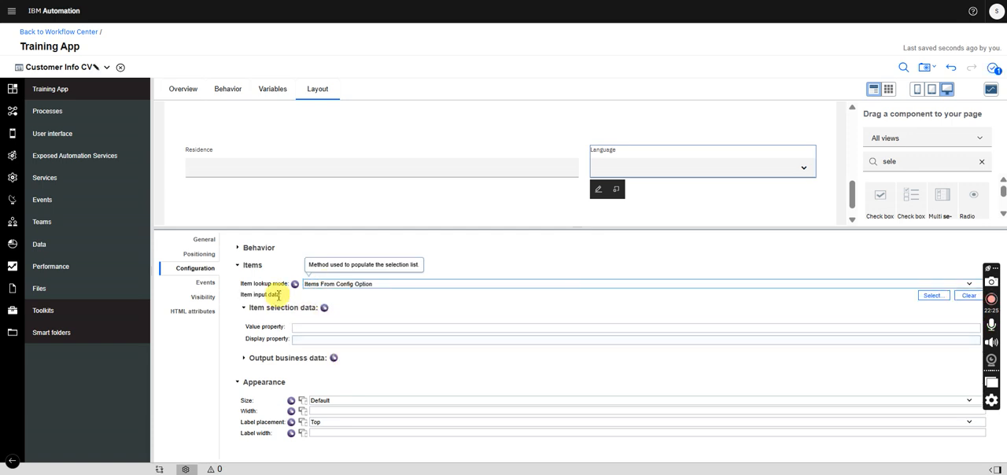
{"action": "left_click", "coordinate": [931, 298]}
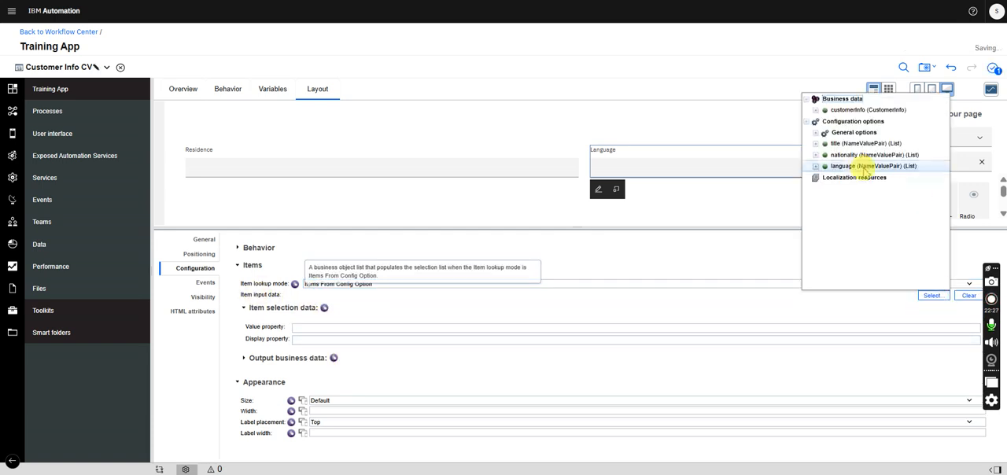
{"action": "left_click", "coordinate": [872, 166]}
- Set the value property to value and the display property to name for both Language's item selection data and output business data
{"action": "left_click", "coordinate": [311, 329]}
{"action": "type", "text": "value"}
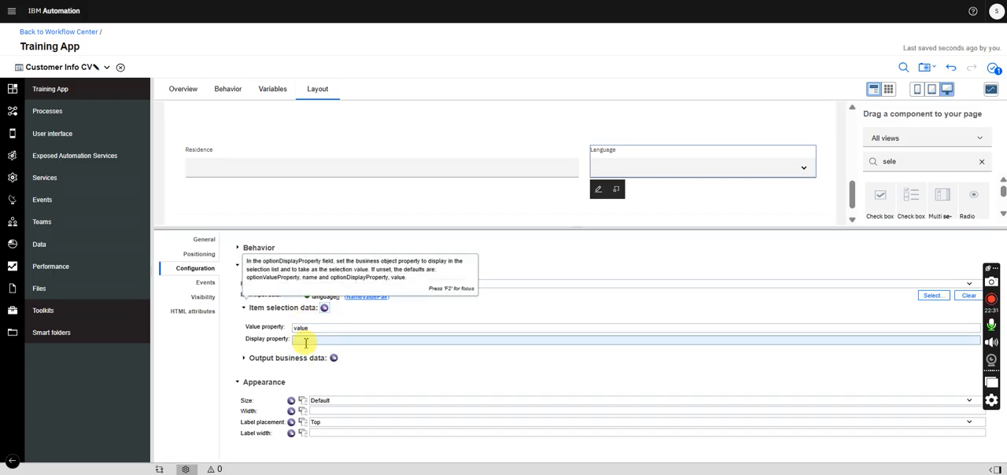
{"action": "left_click", "coordinate": [306, 343]}
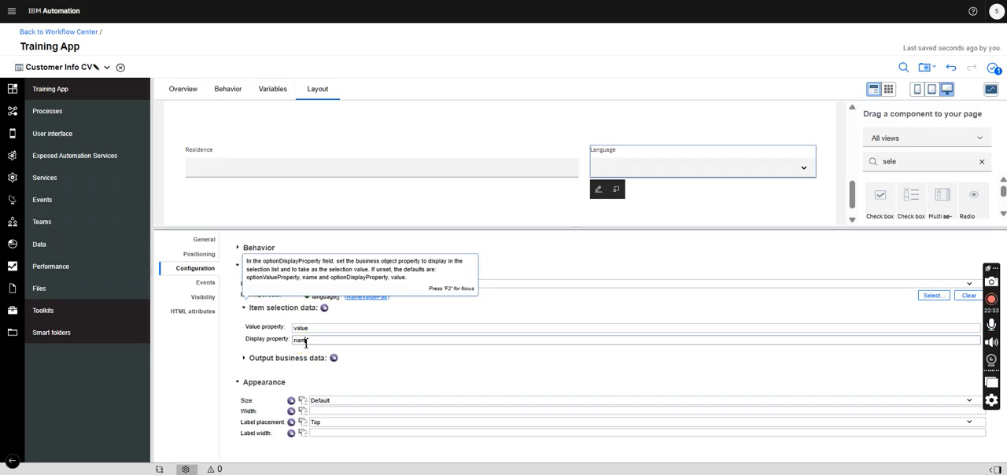
{"action": "left_click", "coordinate": [246, 358]}
{"action": "left_click", "coordinate": [331, 377]}
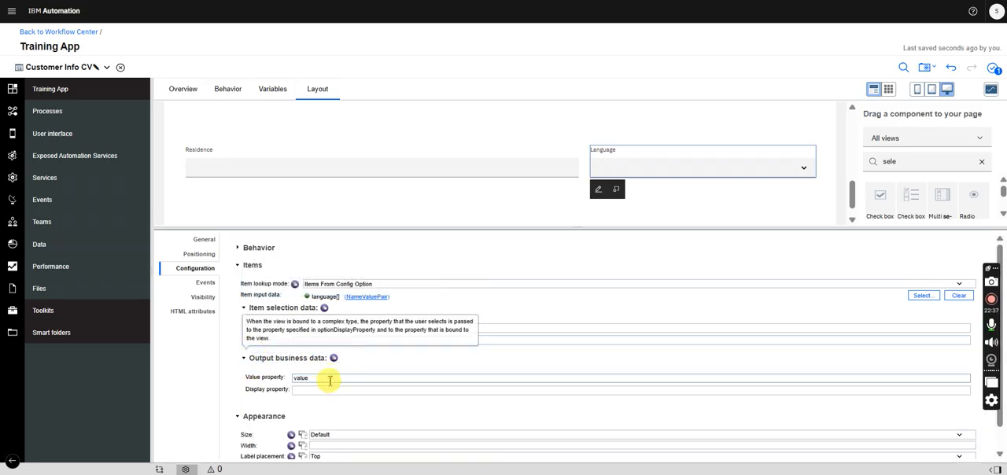
{"action": "left_click", "coordinate": [306, 390]}
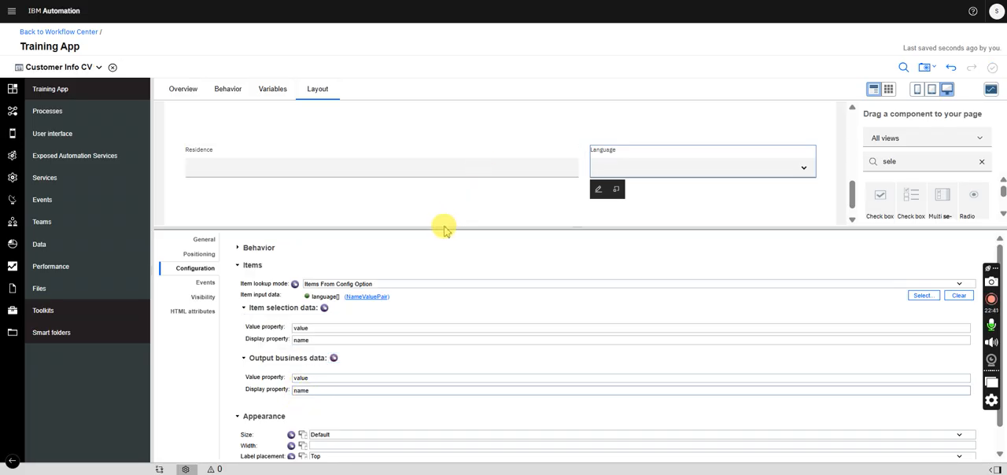
- Enlarge the layout area and review the Customer Info CV form, including its selects, radio button groups and text fields
{"action": "left_click_drag", "start_coordinate": [442, 227], "coordinate": [420, 418]}
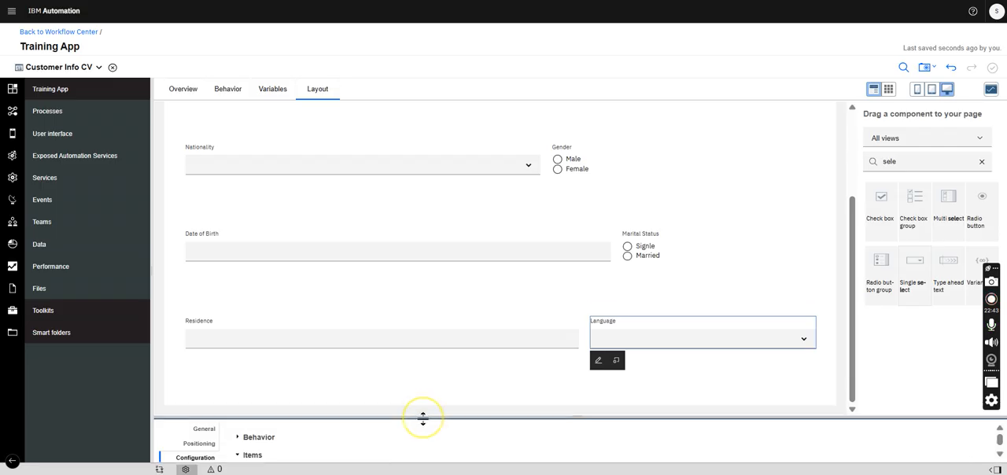
{"action": "left_click_drag", "start_coordinate": [850, 270], "coordinate": [850, 122]}
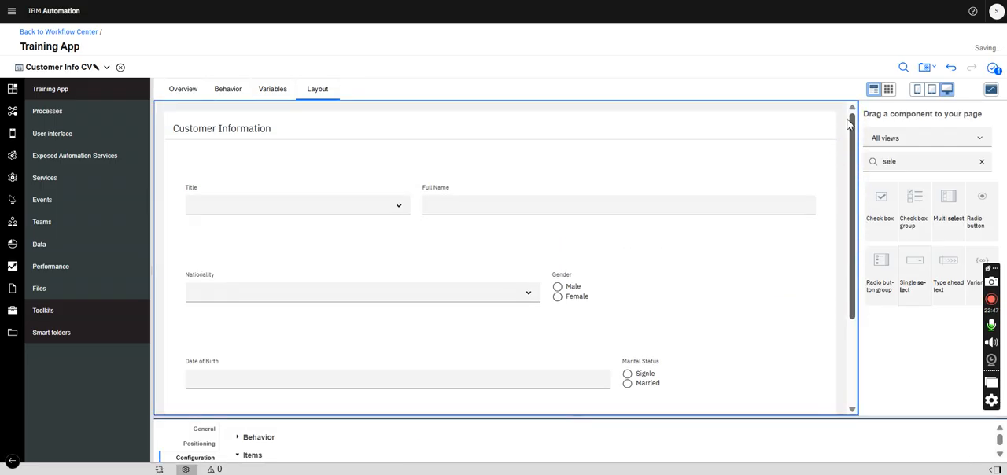
{"action": "left_click_drag", "start_coordinate": [850, 122], "coordinate": [839, 193]}
{"action": "scroll", "coordinate": [839, 193], "scroll_direction": "down", "scroll_amount": 1}
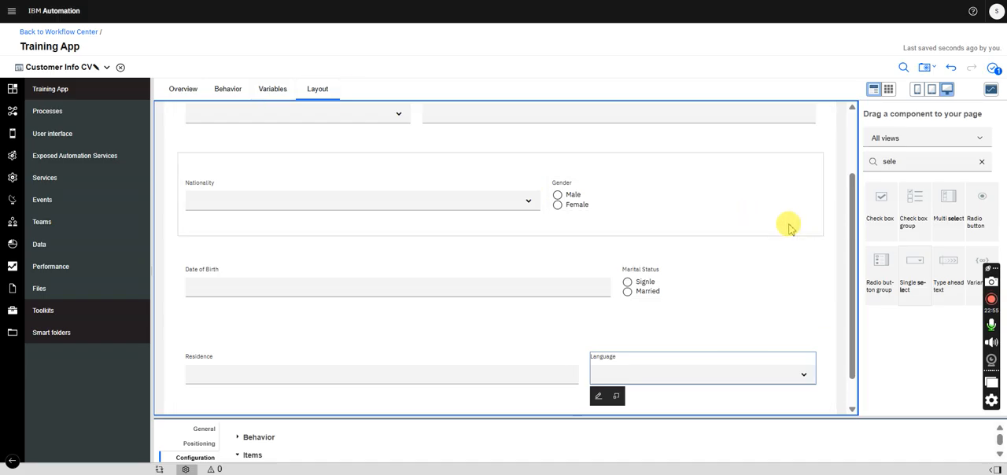
{"action": "left_click_drag", "start_coordinate": [851, 181], "coordinate": [842, 203]}
{"action": "left_click_drag", "start_coordinate": [661, 417], "coordinate": [645, 288]}
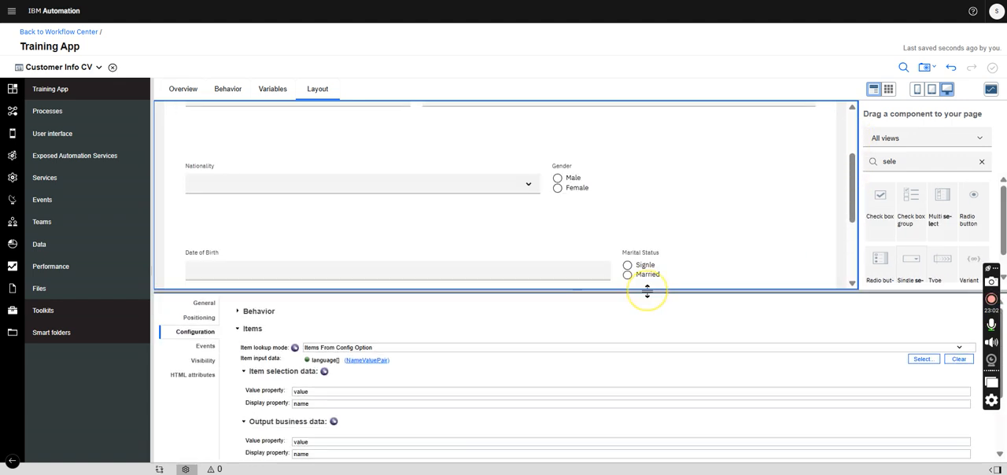
- Close Customer Info CV and the CustomerInfo business object, and open the AccountOpening business object
{"action": "left_click", "coordinate": [114, 69]}
{"action": "left_click", "coordinate": [71, 74]}
{"action": "left_click", "coordinate": [75, 84]}
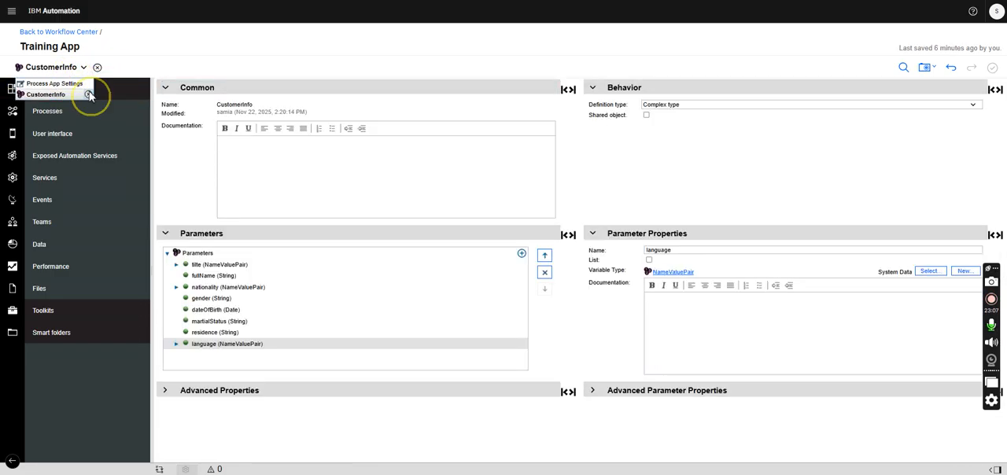
{"action": "left_click", "coordinate": [60, 98]}
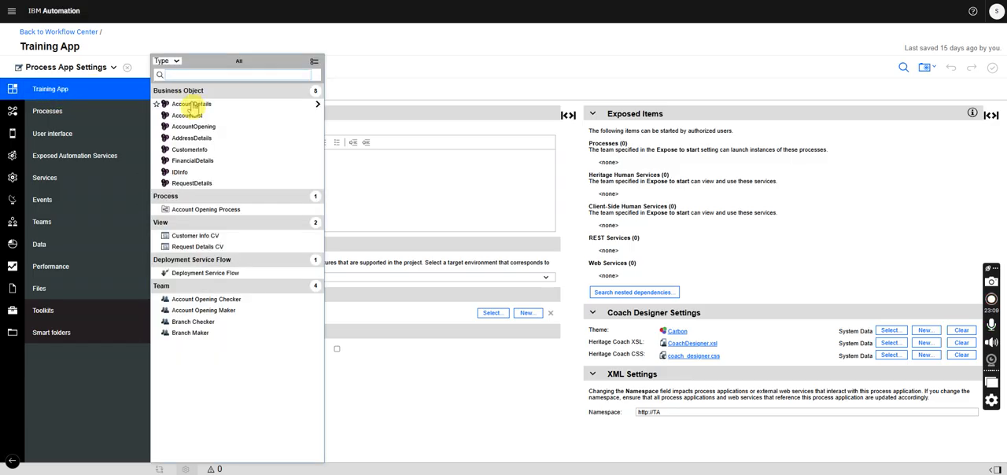
{"action": "left_click", "coordinate": [194, 129]}
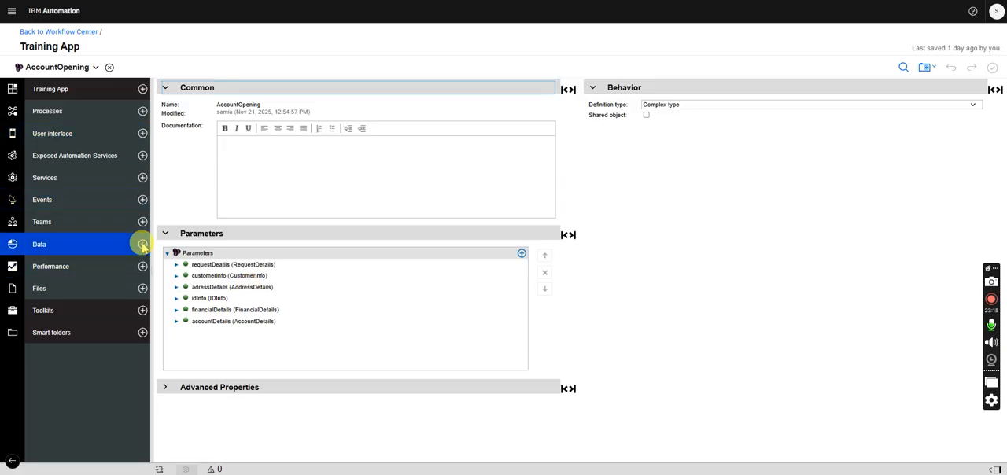
- Create a new view named Address Details, using the default view as its starting point
{"action": "left_click", "coordinate": [142, 133]}
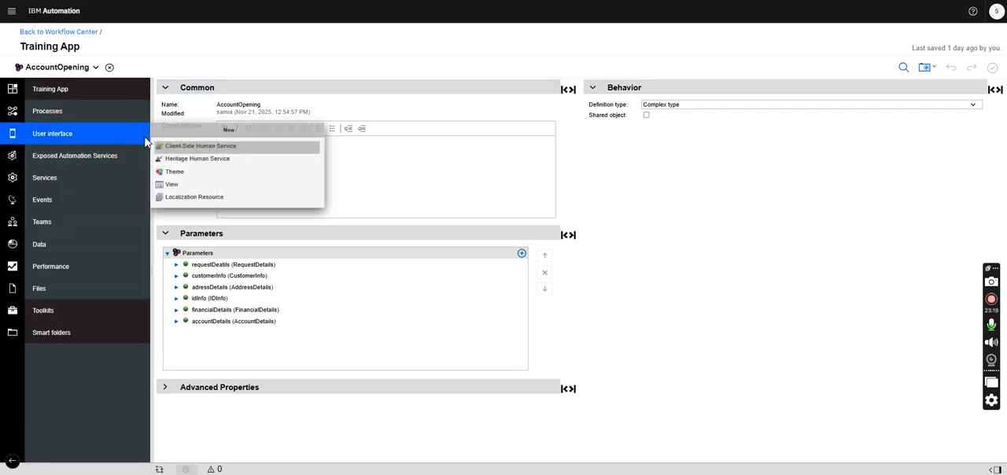
{"action": "left_click", "coordinate": [174, 187]}
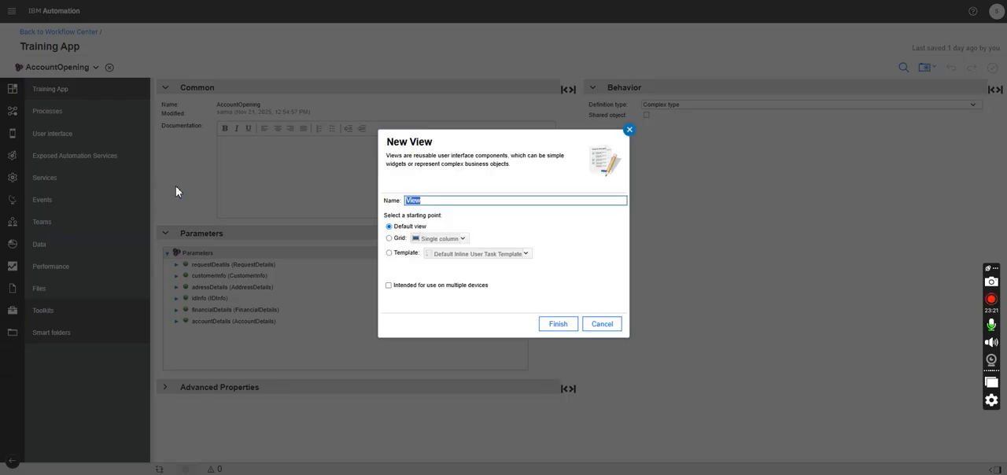
{"action": "type", "text": "Address Detail"}
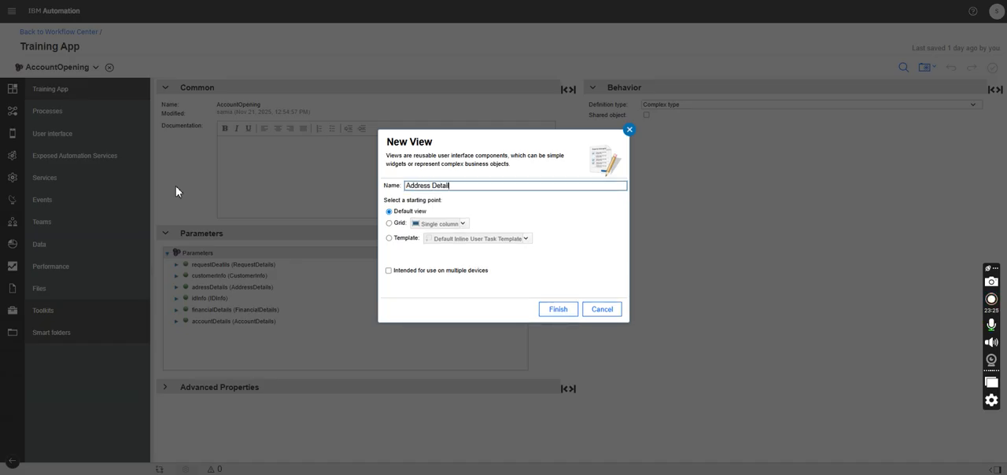
{"action": "type", "text": "s"}
{"action": "left_click", "coordinate": [556, 313]}
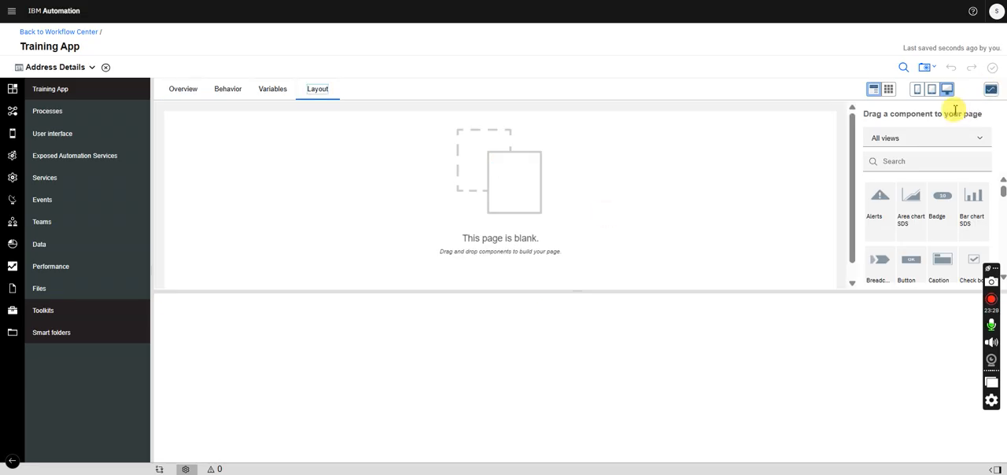
- Find the vertical layout component and place one on the blank Address Details page
{"action": "left_click", "coordinate": [893, 163]}
{"action": "type", "text": "verti"}
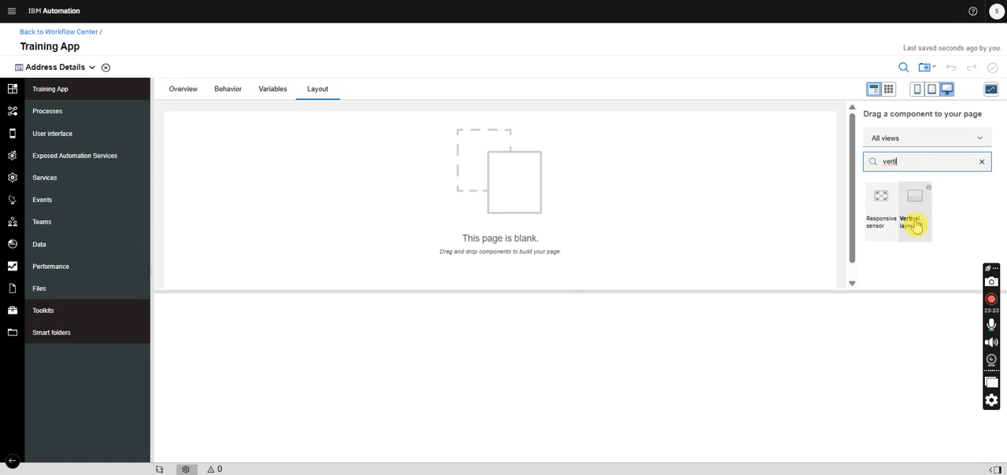
{"action": "left_click_drag", "start_coordinate": [915, 226], "coordinate": [517, 193]}
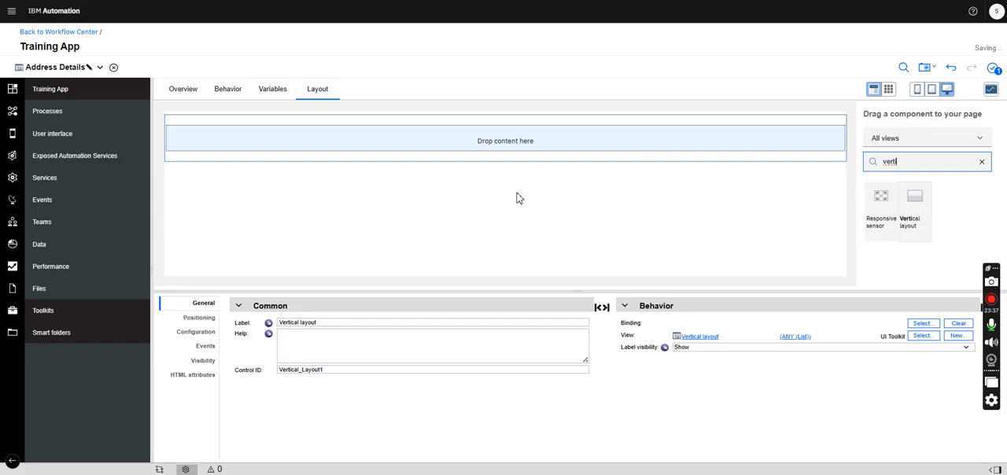
- Stack three horizontal layouts inside the vertical layout, and nest two more side by side in the first one
{"action": "left_click_drag", "start_coordinate": [905, 162], "coordinate": [848, 167]}
{"action": "type", "text": "hor"}
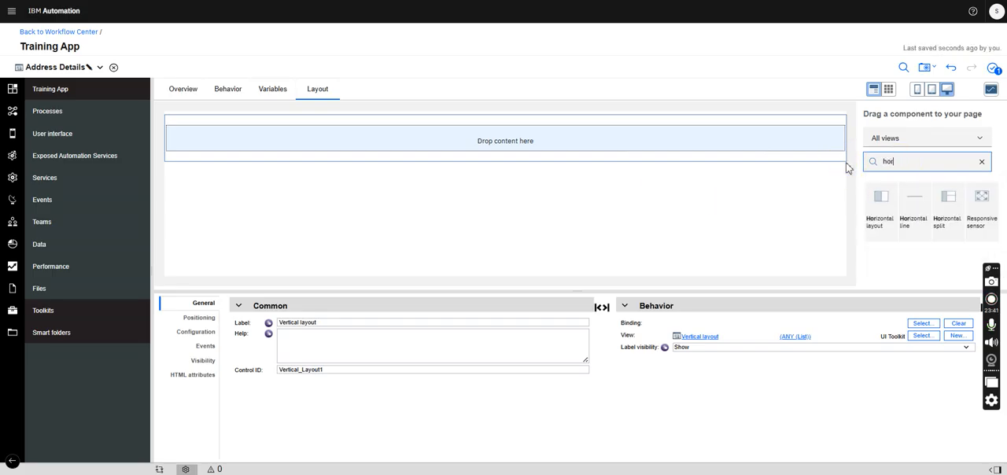
{"action": "left_click_drag", "start_coordinate": [883, 206], "coordinate": [720, 149]}
{"action": "left_click_drag", "start_coordinate": [880, 202], "coordinate": [815, 177]}
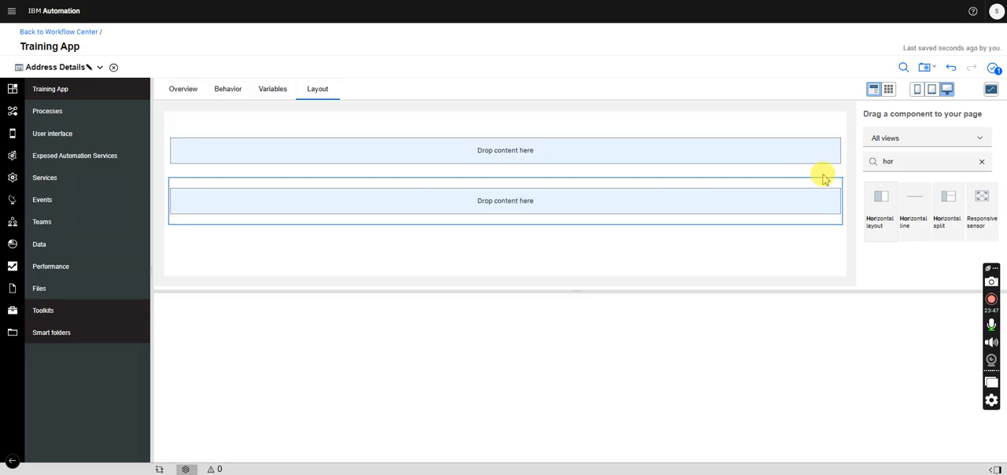
{"action": "left_click_drag", "start_coordinate": [882, 206], "coordinate": [822, 232]}
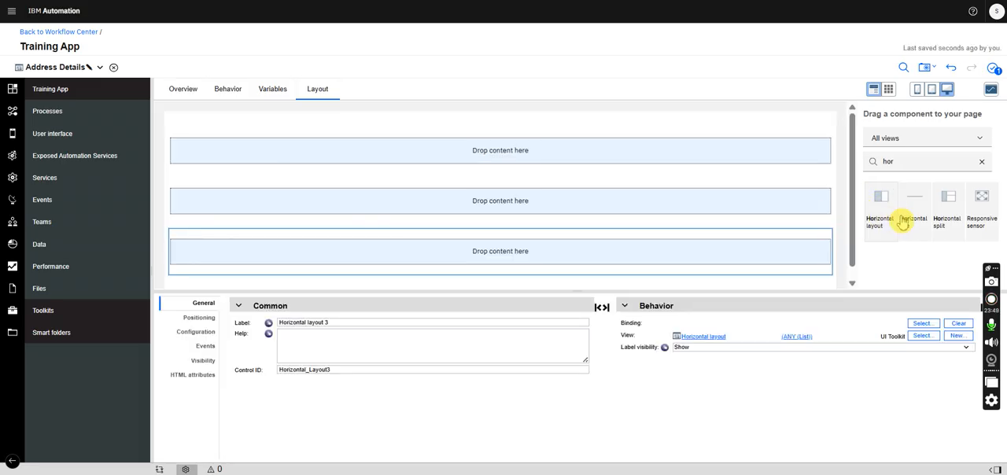
{"action": "left_click_drag", "start_coordinate": [883, 205], "coordinate": [742, 159]}
{"action": "left_click_drag", "start_coordinate": [881, 206], "coordinate": [826, 173]}
- Find the Panel component and place one above the vertical layout on the Address Details page
{"action": "double_click", "coordinate": [897, 160]}
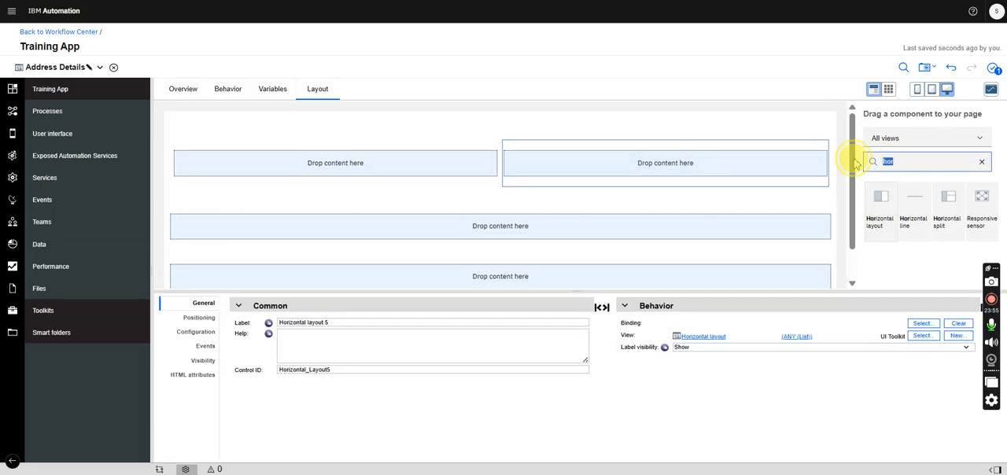
{"action": "type", "text": "pane"}
{"action": "left_click_drag", "start_coordinate": [941, 203], "coordinate": [757, 125]}
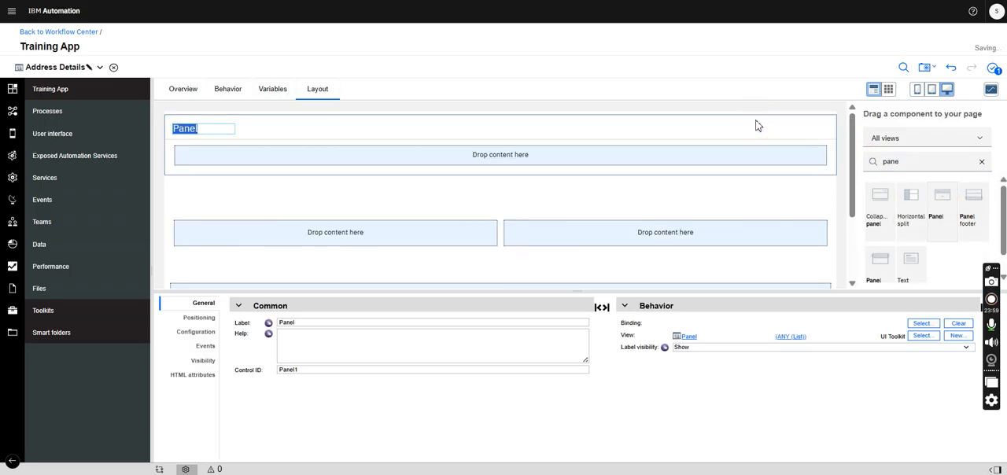
{"action": "left_click", "coordinate": [479, 206]}
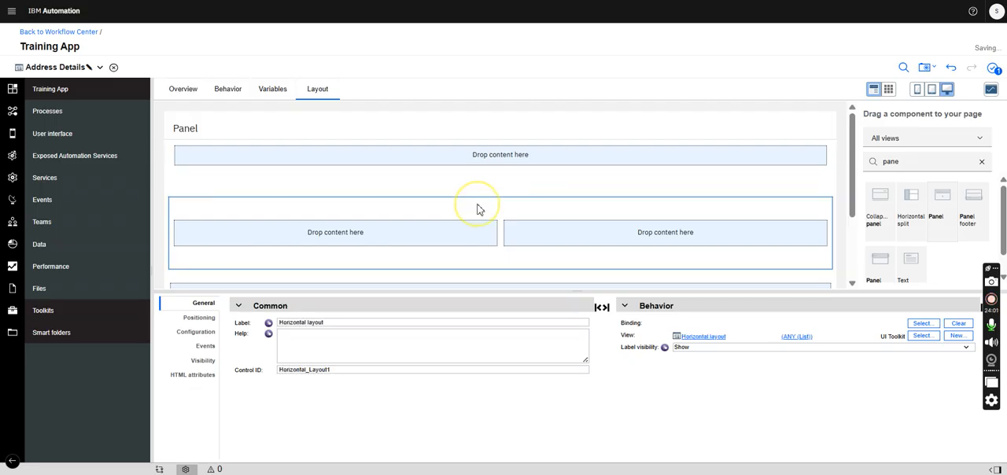
{"action": "left_click", "coordinate": [753, 190]}
{"action": "left_click_drag", "start_coordinate": [852, 169], "coordinate": [852, 125]}
{"action": "left_click_drag", "start_coordinate": [772, 195], "coordinate": [688, 154]}
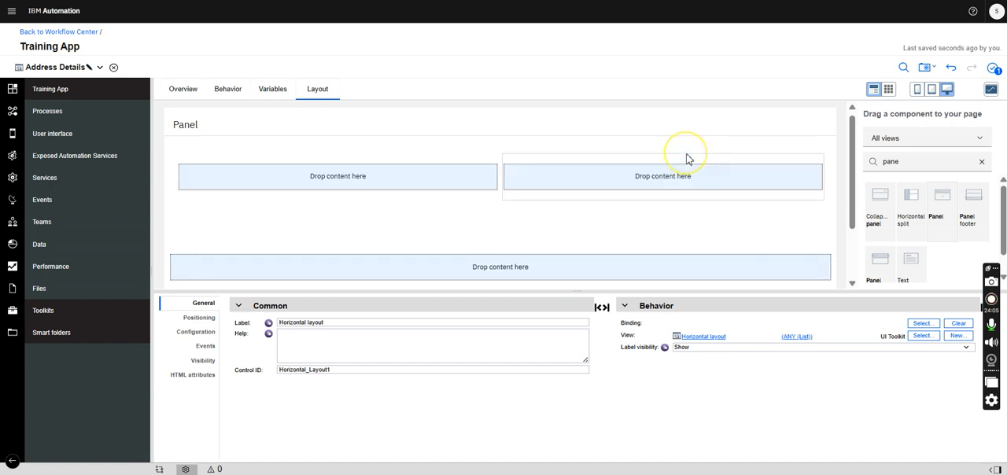
{"action": "left_click", "coordinate": [198, 124]}
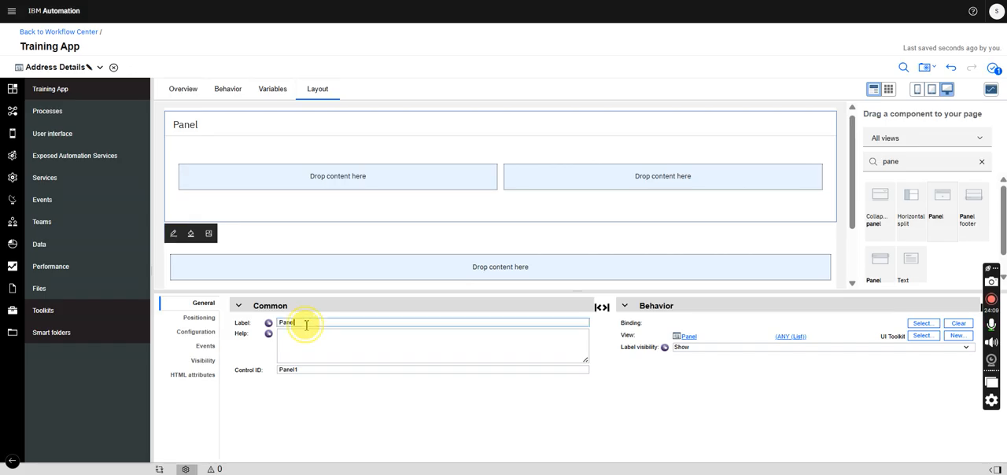
{"action": "left_click", "coordinate": [628, 154]}
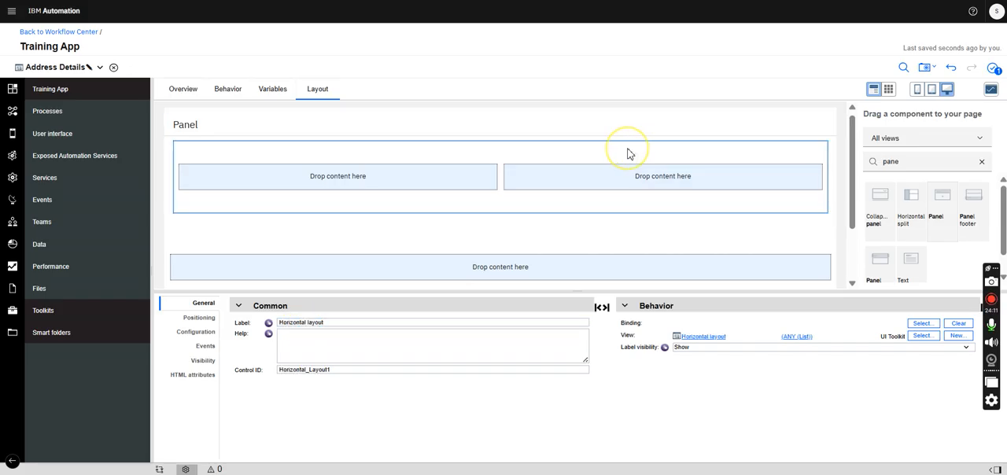
{"action": "key", "text": "ctrl+z"}
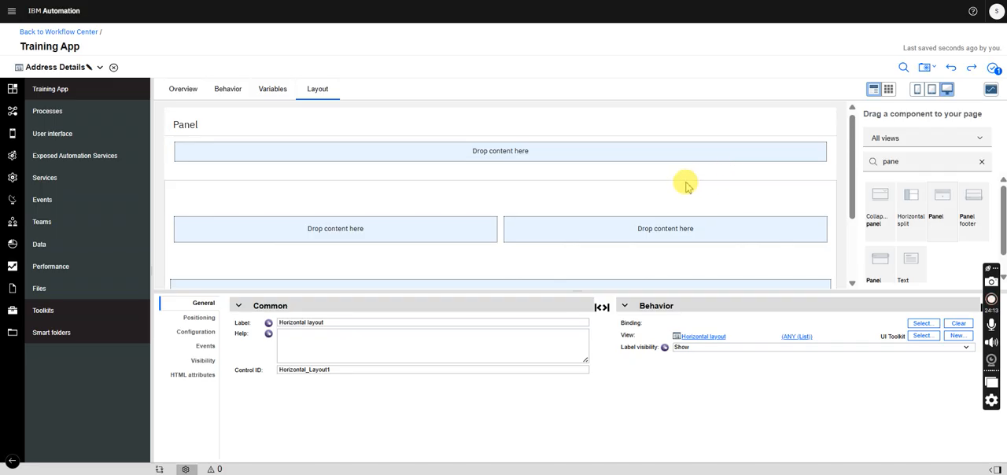
- Move the whole vertical layout, with its nested horizontal layouts, into the panel's content area
{"action": "left_click_drag", "start_coordinate": [853, 168], "coordinate": [851, 126]}
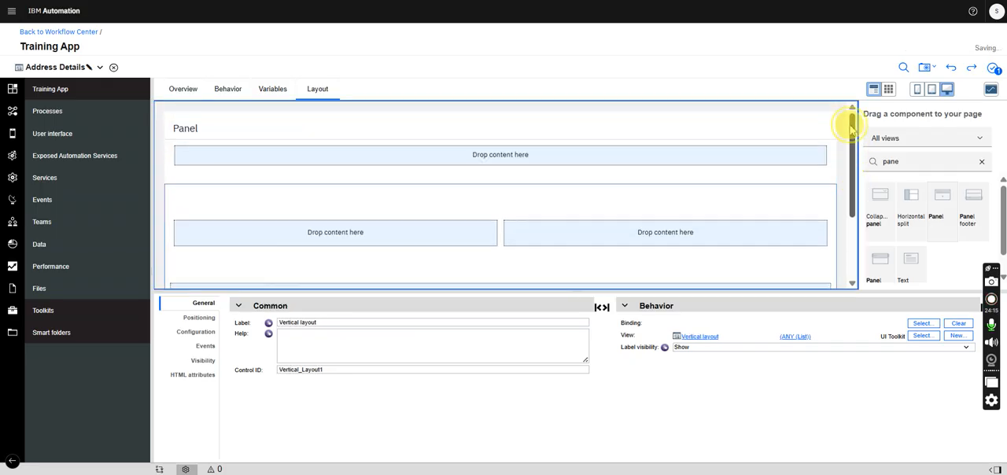
{"action": "left_click_drag", "start_coordinate": [851, 172], "coordinate": [838, 153]}
{"action": "left_click", "coordinate": [792, 190]}
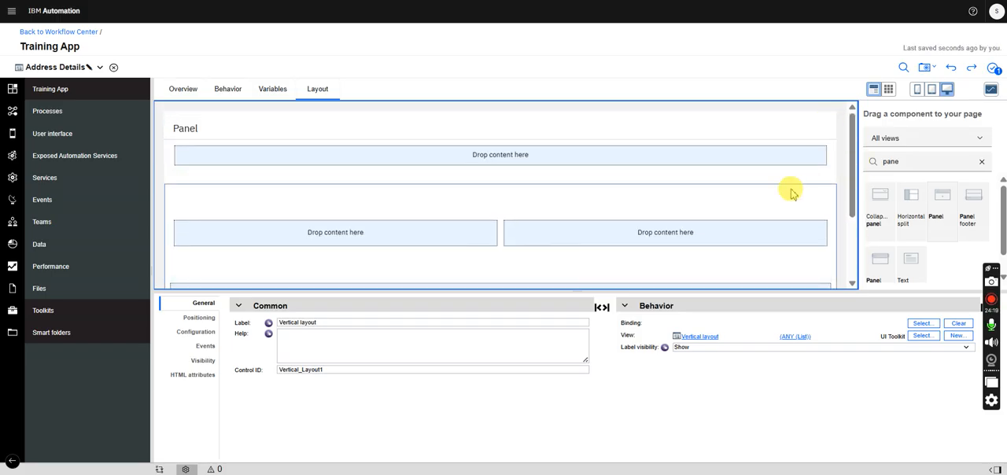
{"action": "left_click_drag", "start_coordinate": [804, 191], "coordinate": [750, 160]}
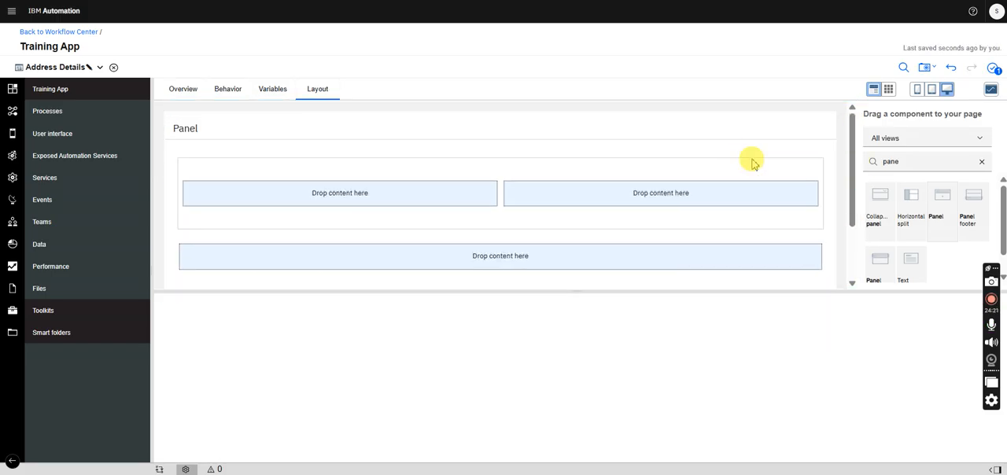
- Delete the horizontal layouts and the enclosing vertical layout from the panel, leaving its content area empty
{"action": "left_click_drag", "start_coordinate": [850, 152], "coordinate": [853, 183]}
{"action": "left_click", "coordinate": [763, 192]}
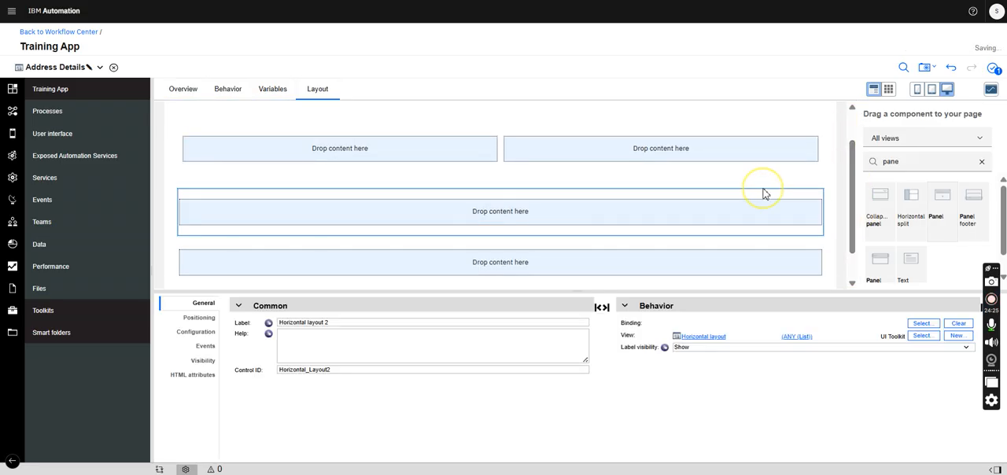
{"action": "key", "text": "Delete"}
{"action": "left_click", "coordinate": [744, 214]}
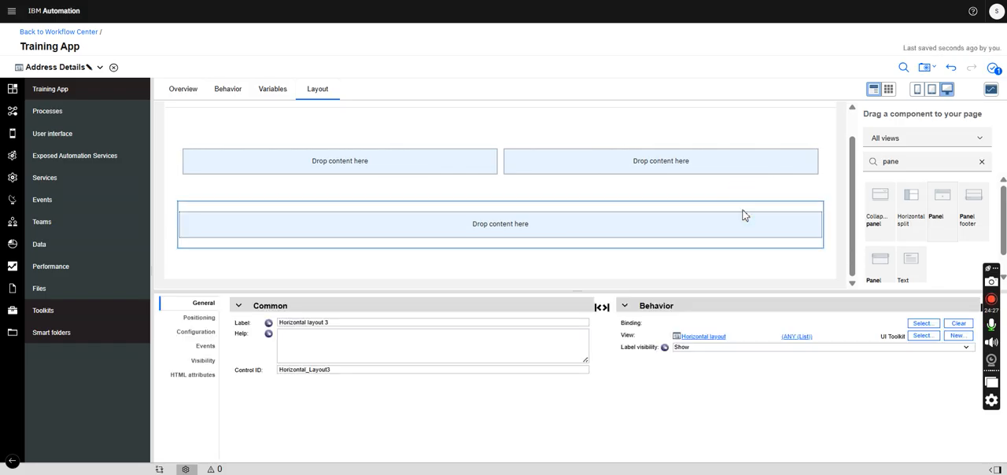
{"action": "key", "text": "Delete"}
{"action": "left_click", "coordinate": [767, 163]}
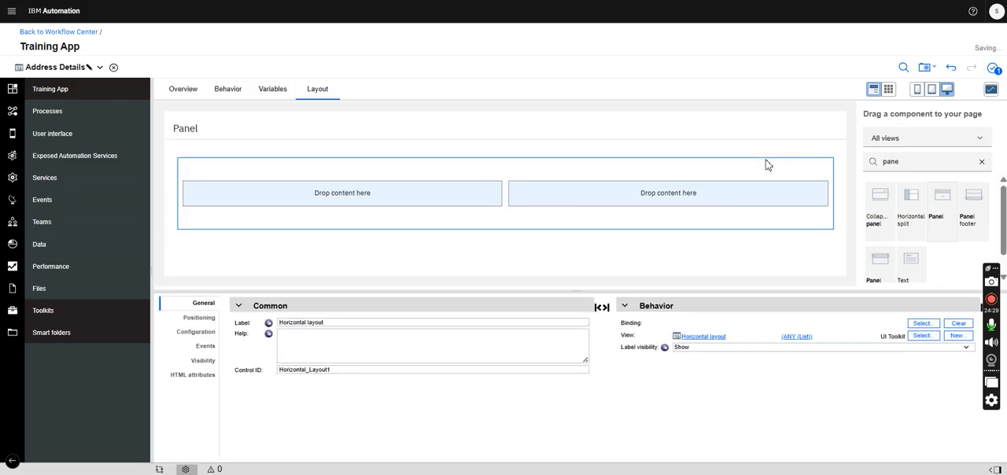
{"action": "key", "text": "Delete"}
{"action": "left_click", "coordinate": [536, 166]}
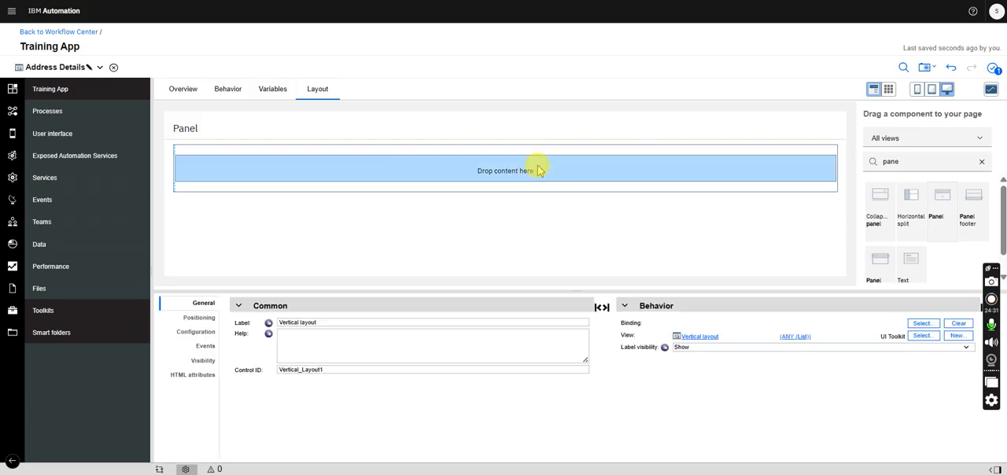
{"action": "key", "text": "Delete"}
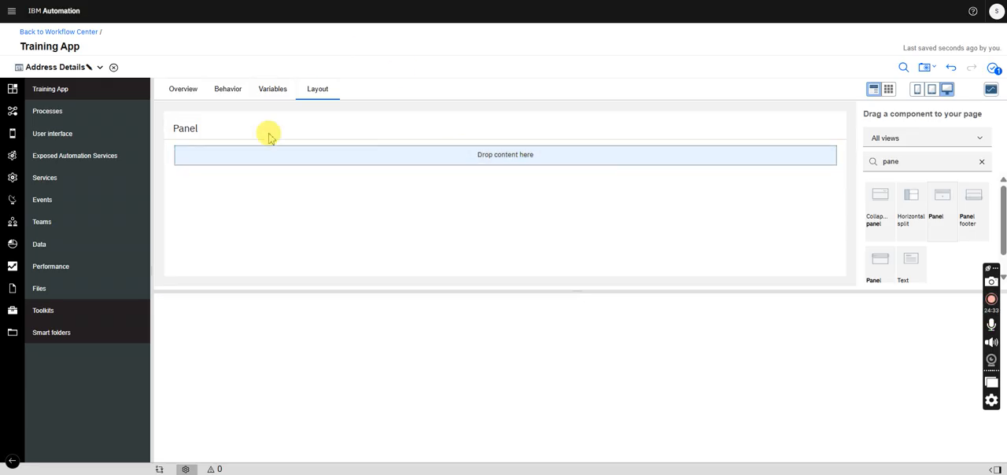
- Set the panel's label to Address Details
{"action": "left_click", "coordinate": [238, 137]}
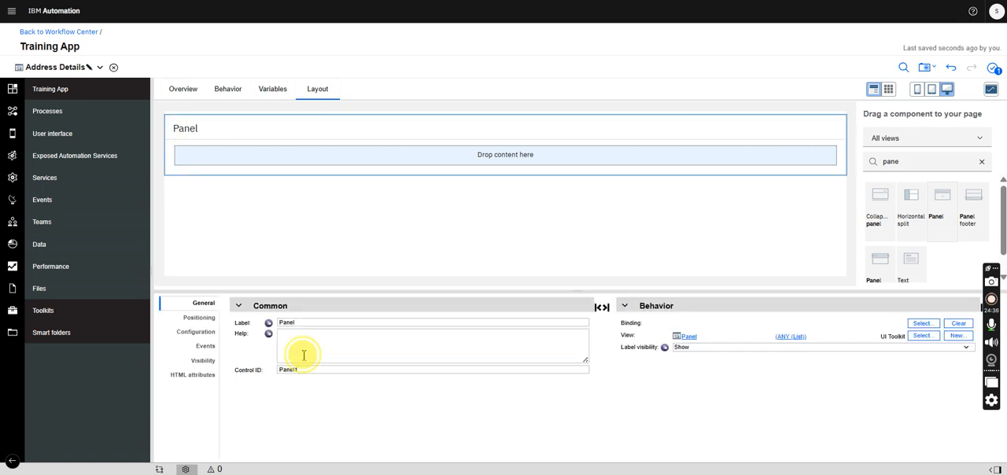
{"action": "left_click", "coordinate": [304, 354]}
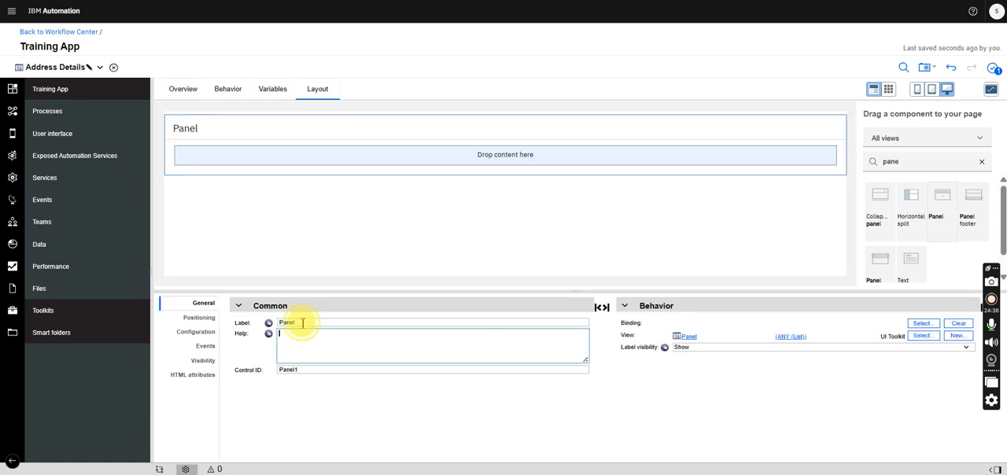
{"action": "left_click", "coordinate": [302, 323]}
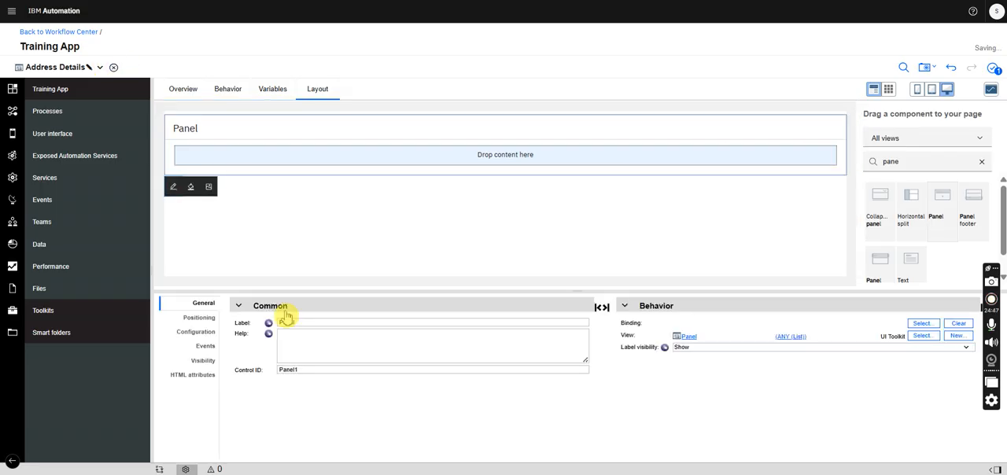
{"action": "double_click", "coordinate": [297, 325]}
{"action": "type", "text": "Address Details"}
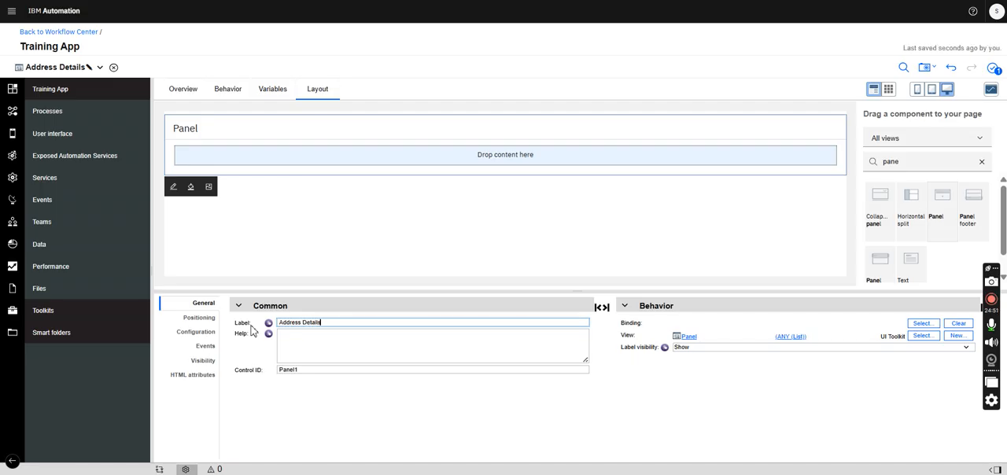
{"action": "left_click", "coordinate": [387, 129]}
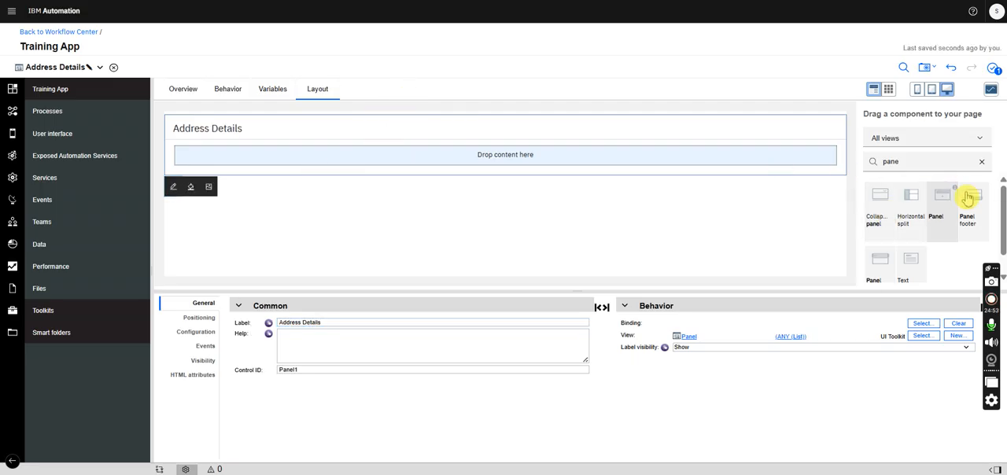
- Find the vertical layout component and place one inside the Address Details panel
{"action": "double_click", "coordinate": [909, 160]}
{"action": "type", "text": "ver"}
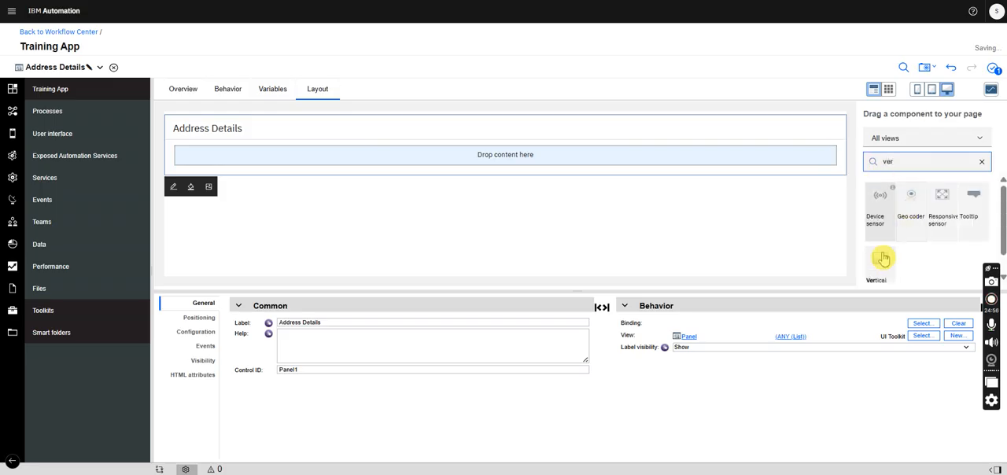
{"action": "left_click_drag", "start_coordinate": [883, 258], "coordinate": [747, 159]}
- Find the horizontal layout component and stack three horizontal layouts directly inside the Address Details panel
{"action": "left_click_drag", "start_coordinate": [906, 161], "coordinate": [844, 154]}
{"action": "type", "text": "ho"}
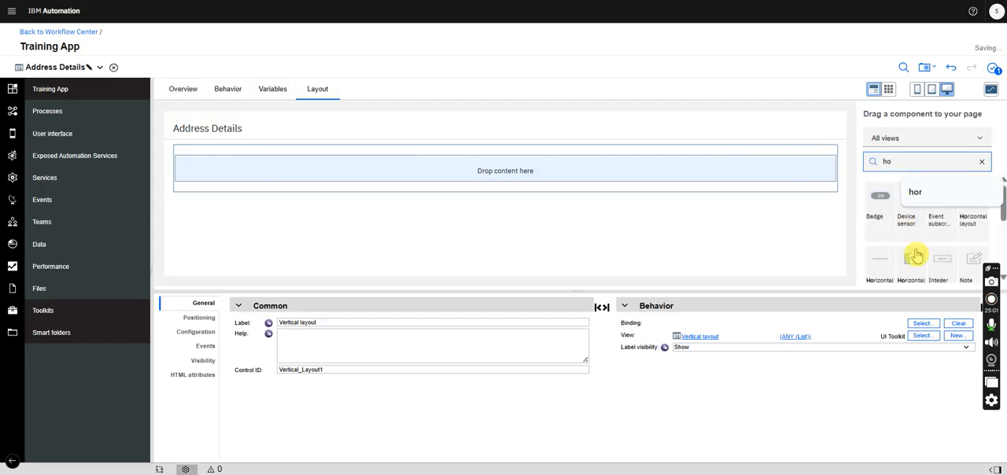
{"action": "left_click_drag", "start_coordinate": [900, 263], "coordinate": [741, 174]}
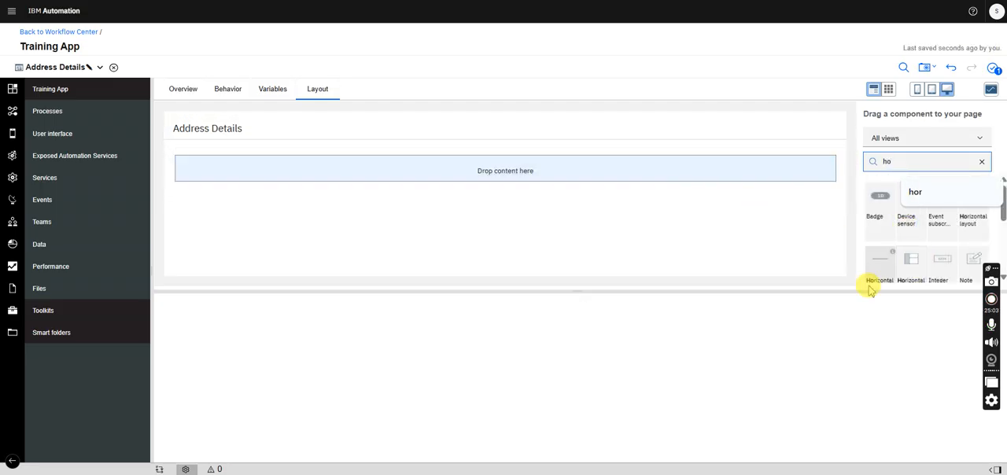
{"action": "left_click_drag", "start_coordinate": [846, 291], "coordinate": [839, 365]}
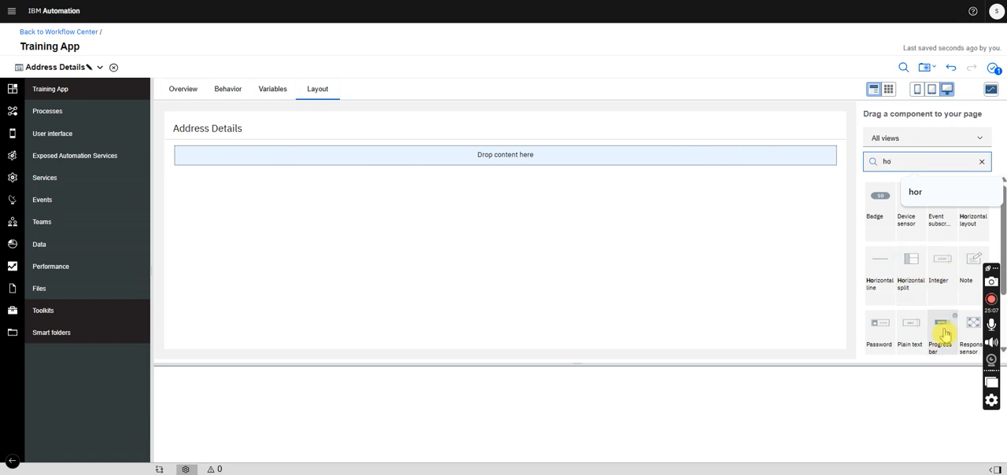
{"action": "left_click", "coordinate": [952, 190]}
{"action": "left_click_drag", "start_coordinate": [976, 222], "coordinate": [807, 162]}
{"action": "left_click_drag", "start_coordinate": [969, 224], "coordinate": [816, 192]}
{"action": "left_click_drag", "start_coordinate": [956, 209], "coordinate": [780, 243]}
- Nest two horizontal layouts side by side in each of the panel's three horizontal layouts
{"action": "left_click_drag", "start_coordinate": [970, 222], "coordinate": [763, 178]}
{"action": "left_click_drag", "start_coordinate": [916, 204], "coordinate": [829, 184]}
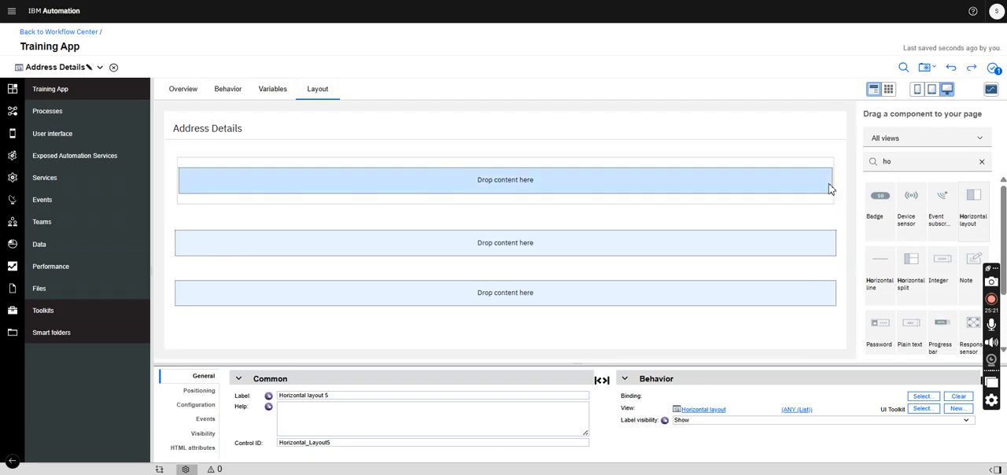
{"action": "left_click_drag", "start_coordinate": [909, 203], "coordinate": [827, 185]}
{"action": "left_click_drag", "start_coordinate": [980, 198], "coordinate": [636, 252]}
{"action": "left_click_drag", "start_coordinate": [877, 249], "coordinate": [821, 261]}
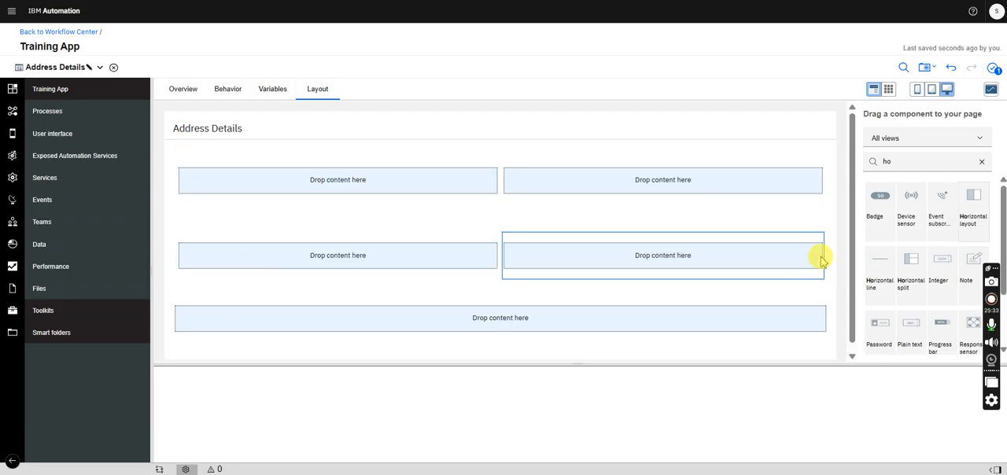
{"action": "left_click_drag", "start_coordinate": [973, 207], "coordinate": [668, 327]}
{"action": "left_click_drag", "start_coordinate": [980, 223], "coordinate": [823, 342]}
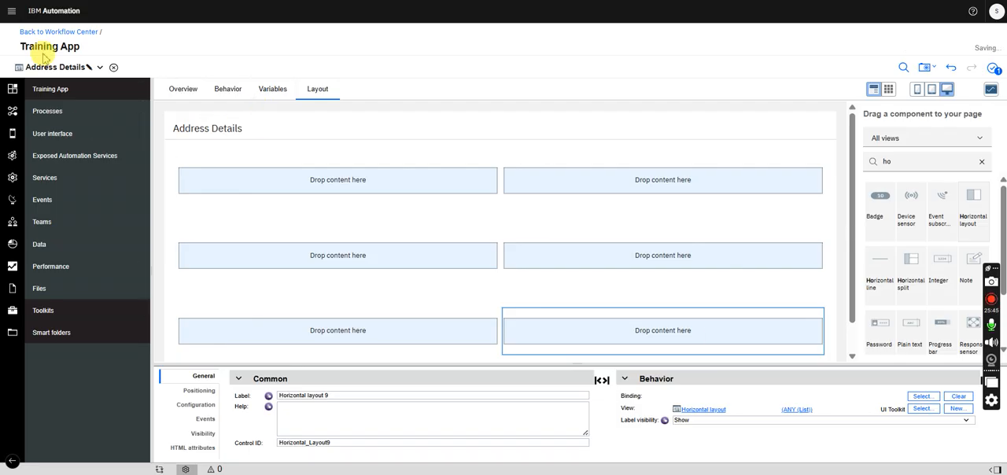
- Review the fields under adressDetails in the AccountOpening business object and return to the Address Details view
{"action": "left_click", "coordinate": [72, 71]}
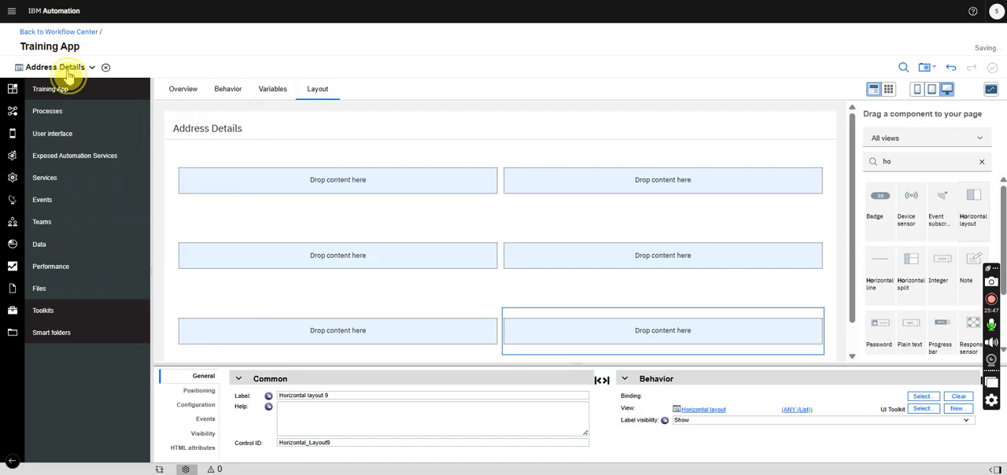
{"action": "left_click", "coordinate": [72, 95]}
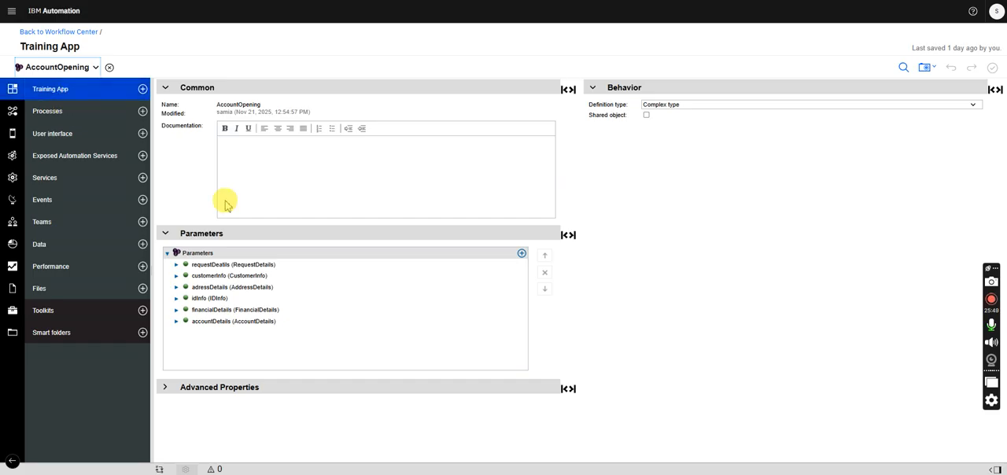
{"action": "left_click", "coordinate": [176, 288]}
{"action": "left_click", "coordinate": [176, 288]}
{"action": "left_click", "coordinate": [176, 288]}
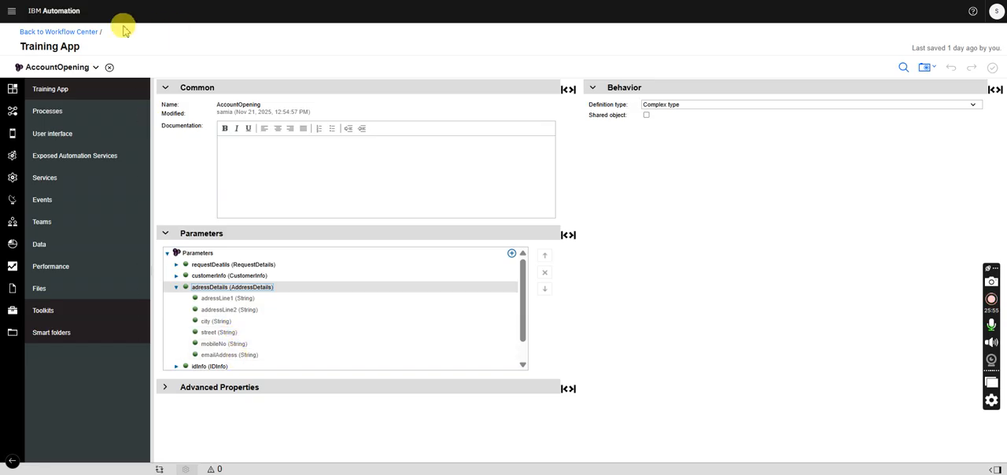
{"action": "left_click", "coordinate": [71, 66]}
{"action": "left_click", "coordinate": [49, 105]}
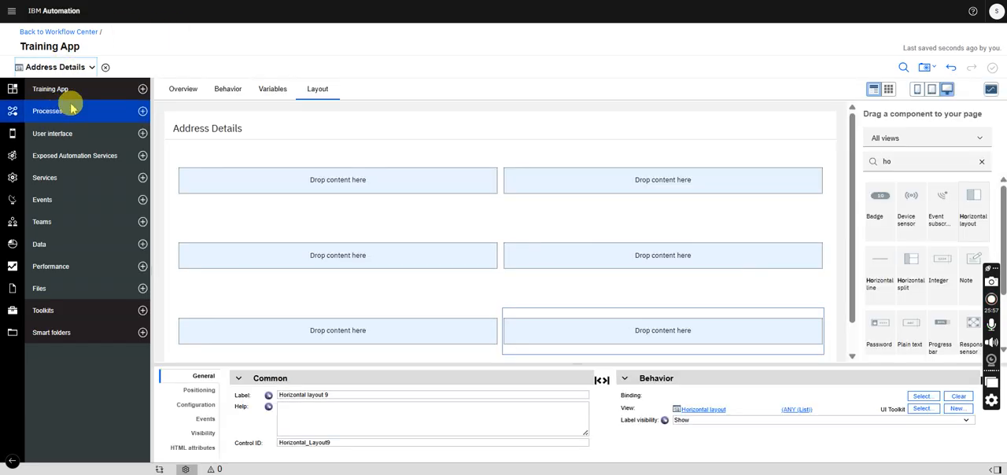
- Find the Plain text component and place one in each of the four cells of the first two rows
{"action": "double_click", "coordinate": [889, 161]}
{"action": "type", "text": "plai"}
{"action": "left_click_drag", "start_coordinate": [879, 211], "coordinate": [459, 191]}
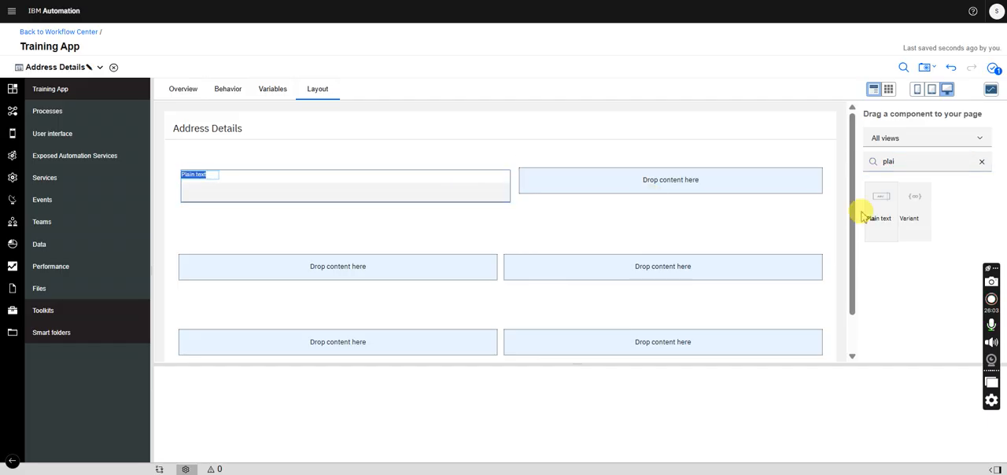
{"action": "left_click_drag", "start_coordinate": [878, 211], "coordinate": [709, 192]}
{"action": "left_click_drag", "start_coordinate": [879, 213], "coordinate": [453, 277]}
{"action": "left_click_drag", "start_coordinate": [865, 214], "coordinate": [698, 275]}
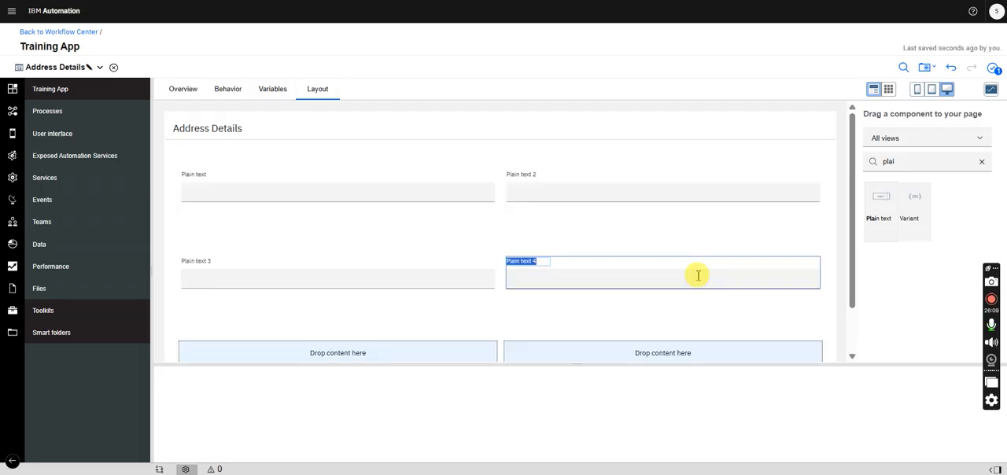
- Recheck the address fields in AccountOpening and place a plain text field in each cell of the Address Details view's third row
{"action": "left_click", "coordinate": [100, 67]}
{"action": "left_click", "coordinate": [63, 98]}
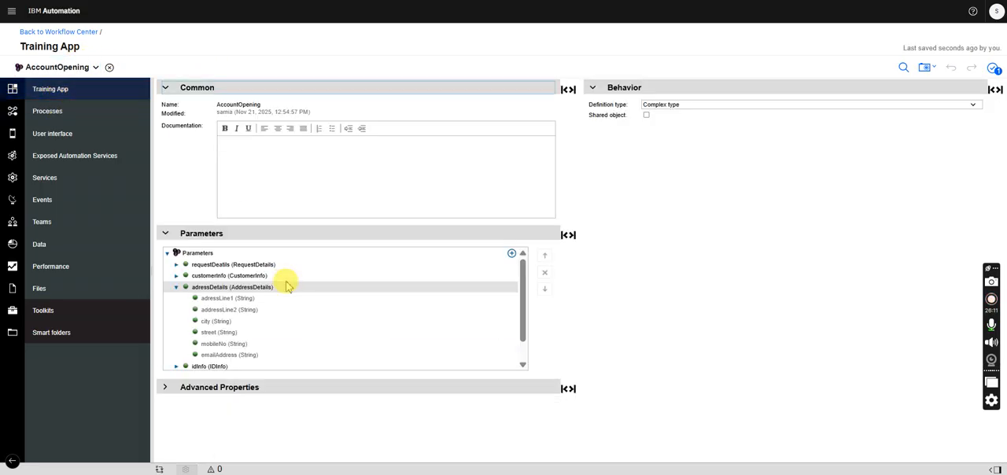
{"action": "left_click", "coordinate": [75, 68]}
{"action": "left_click", "coordinate": [67, 100]}
{"action": "left_click_drag", "start_coordinate": [851, 148], "coordinate": [452, 320]}
{"action": "left_click_drag", "start_coordinate": [887, 205], "coordinate": [708, 313]}
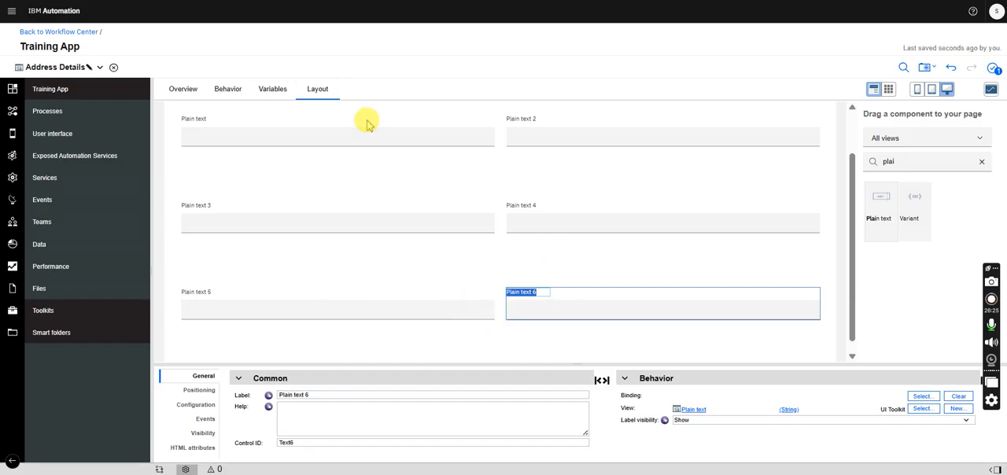
- Examine the appearance and behavior configuration options of the sixth plain text field, including its regular expression
{"action": "left_click", "coordinate": [195, 404]}
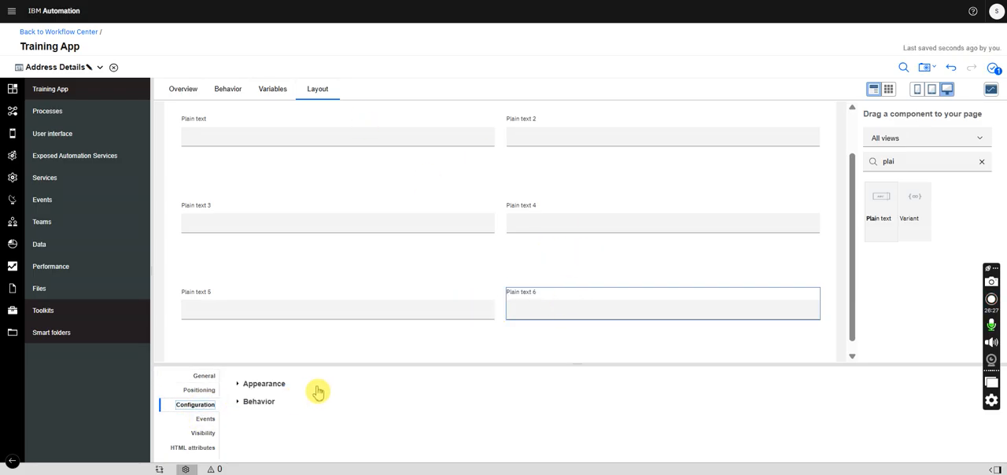
{"action": "left_click", "coordinate": [256, 384]}
{"action": "left_click_drag", "start_coordinate": [305, 368], "coordinate": [299, 243]}
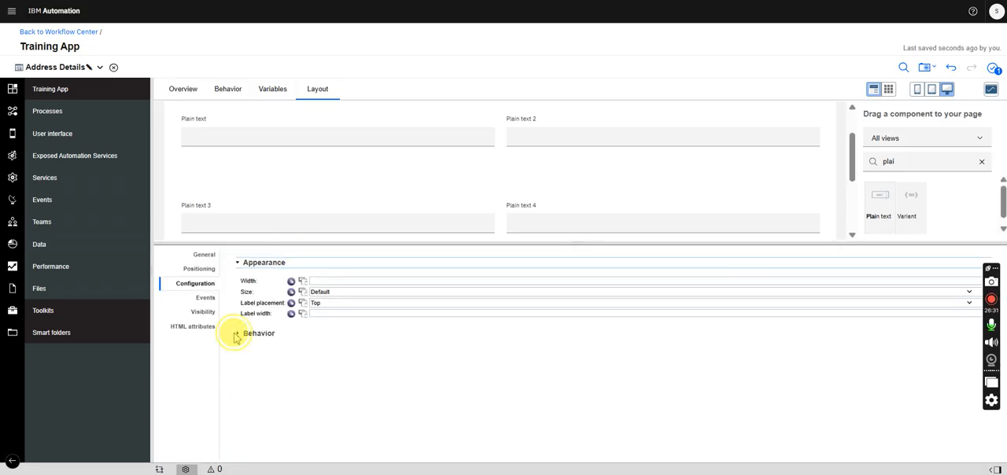
{"action": "left_click", "coordinate": [237, 333]}
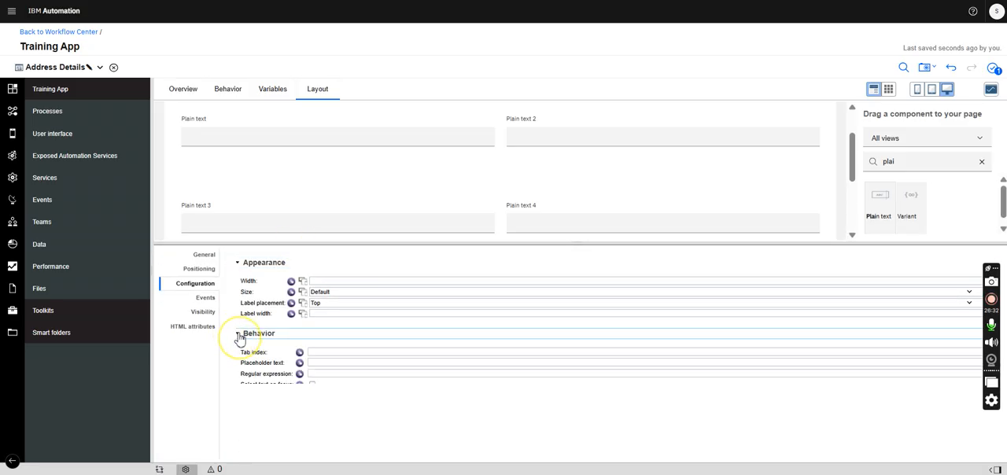
{"action": "left_click", "coordinate": [330, 373]}
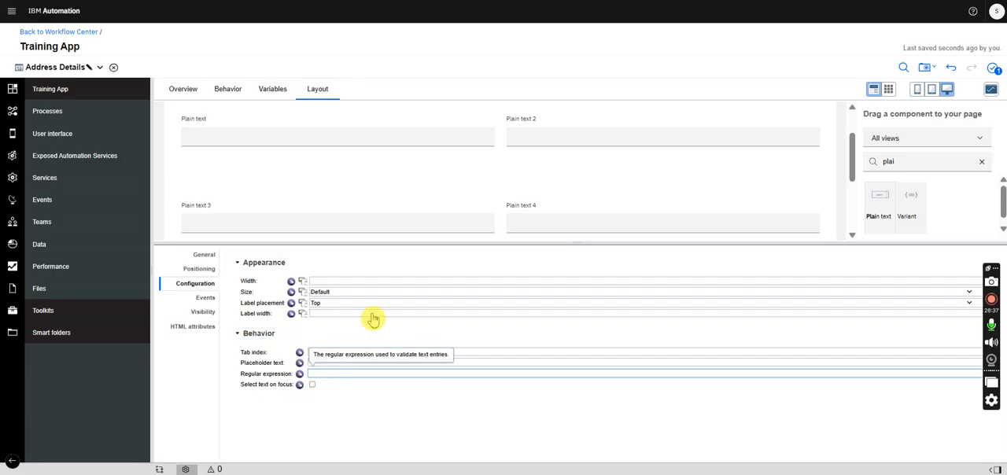
{"action": "left_click_drag", "start_coordinate": [393, 243], "coordinate": [372, 387]}
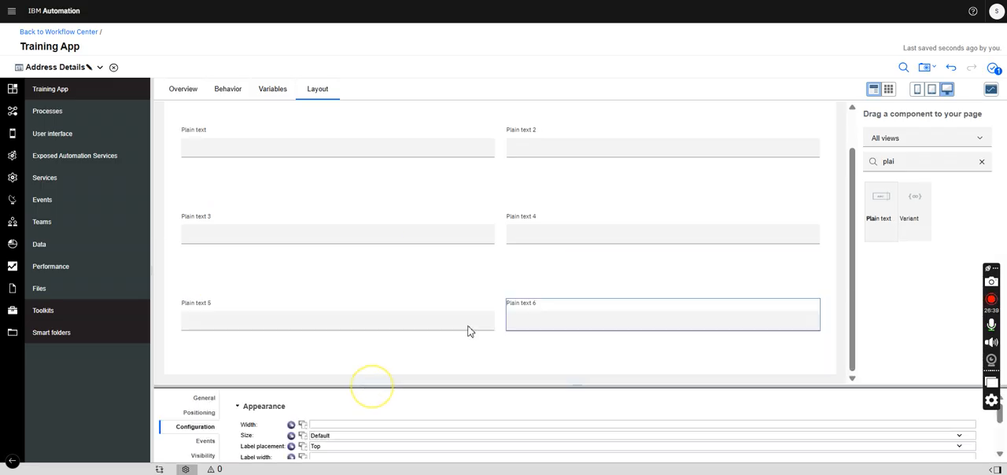
- Label the two plain text fields in the first row Address Line 1 and Address Line 2
{"action": "left_click", "coordinate": [322, 138]}
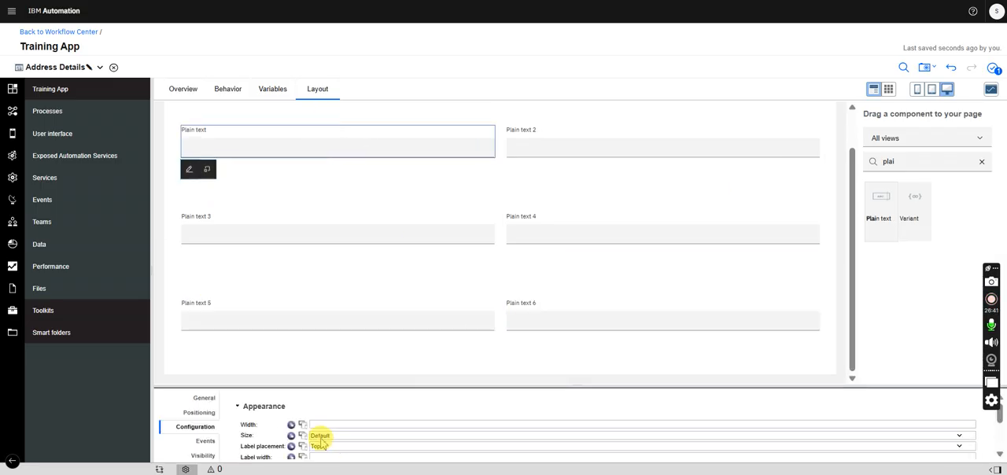
{"action": "left_click", "coordinate": [201, 399]}
{"action": "left_click_drag", "start_coordinate": [318, 418], "coordinate": [244, 424]}
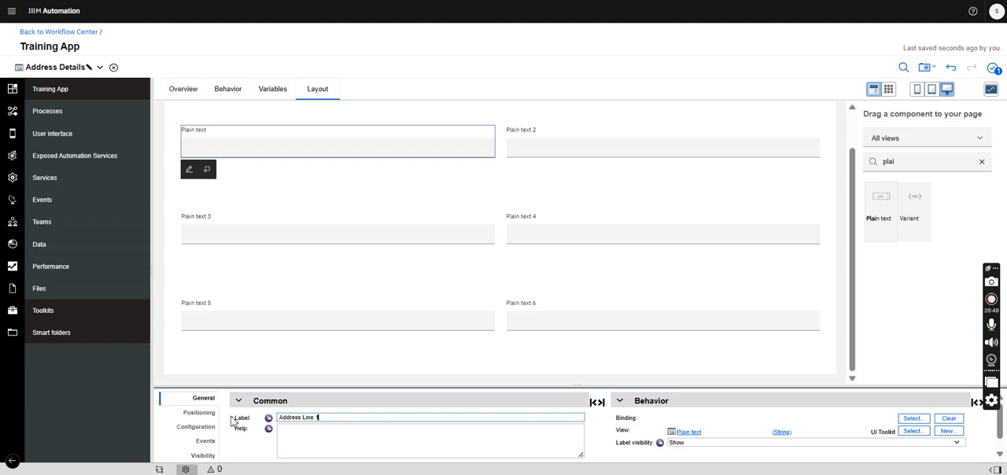
{"action": "left_click", "coordinate": [562, 137]}
{"action": "left_click_drag", "start_coordinate": [321, 420], "coordinate": [230, 423]}
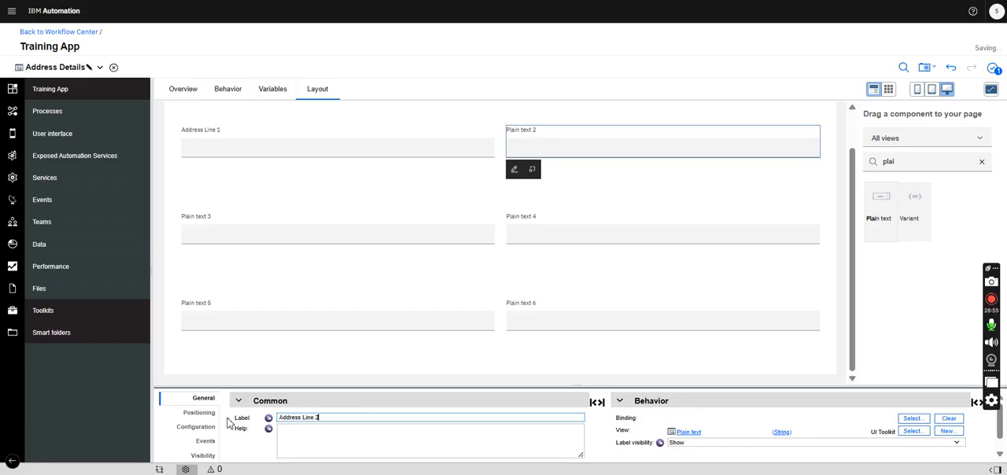
- Set the label of the first plain text field in the second row to Street
{"action": "left_click", "coordinate": [251, 217]}
{"action": "left_click_drag", "start_coordinate": [315, 417], "coordinate": [225, 425]}
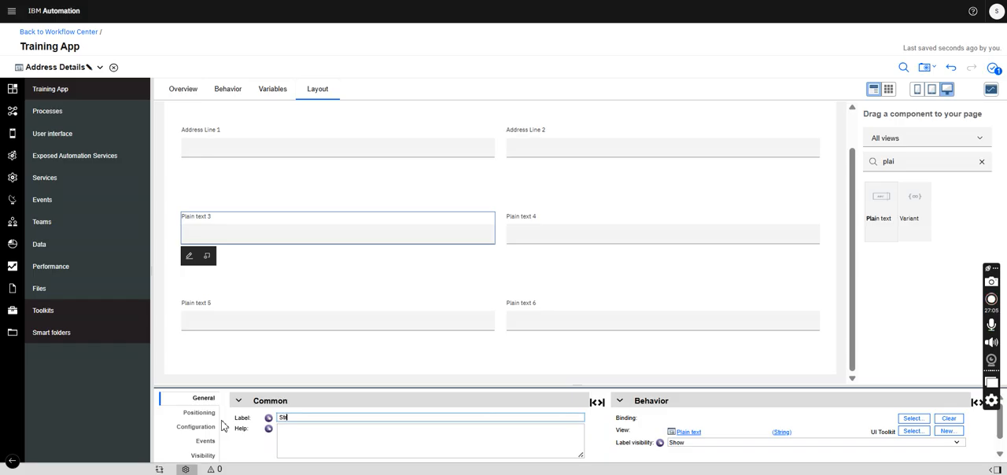
{"action": "left_click", "coordinate": [562, 223]}
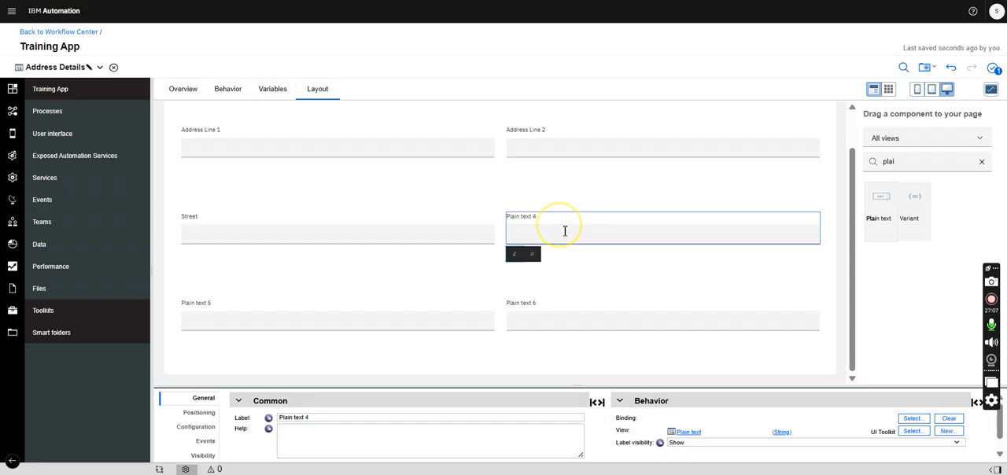
- Set the label of the second plain text field in the second row to City
{"action": "left_click_drag", "start_coordinate": [318, 418], "coordinate": [236, 417]}
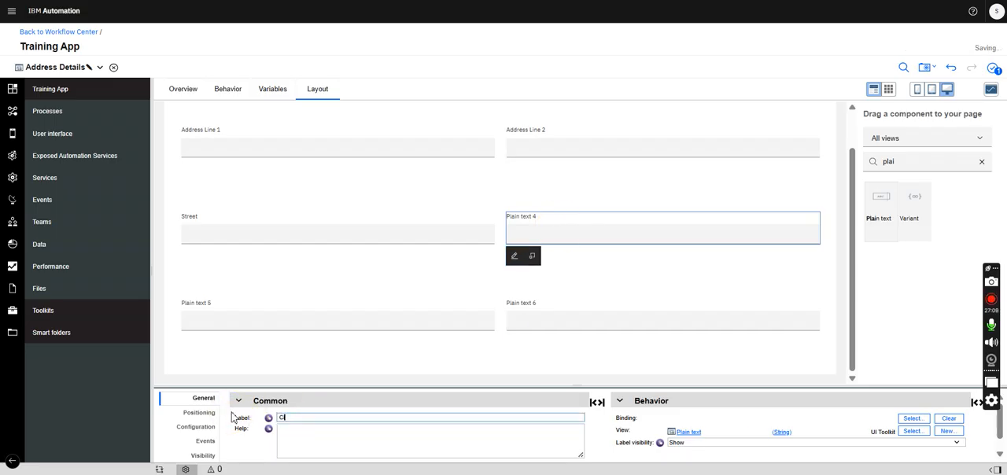
{"action": "left_click", "coordinate": [334, 309]}
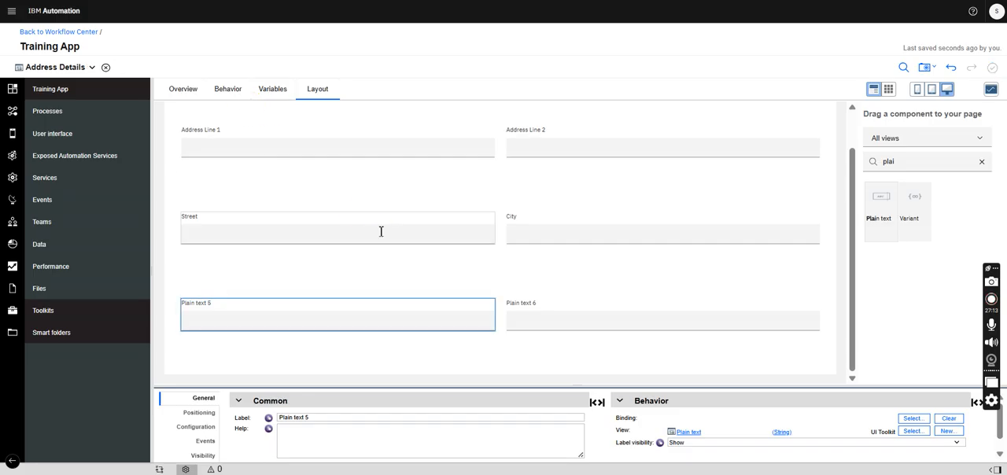
- Check the view's variable declarations and the remaining address fields in AccountOpening, ending back on the Address Details layout
{"action": "left_click", "coordinate": [267, 89]}
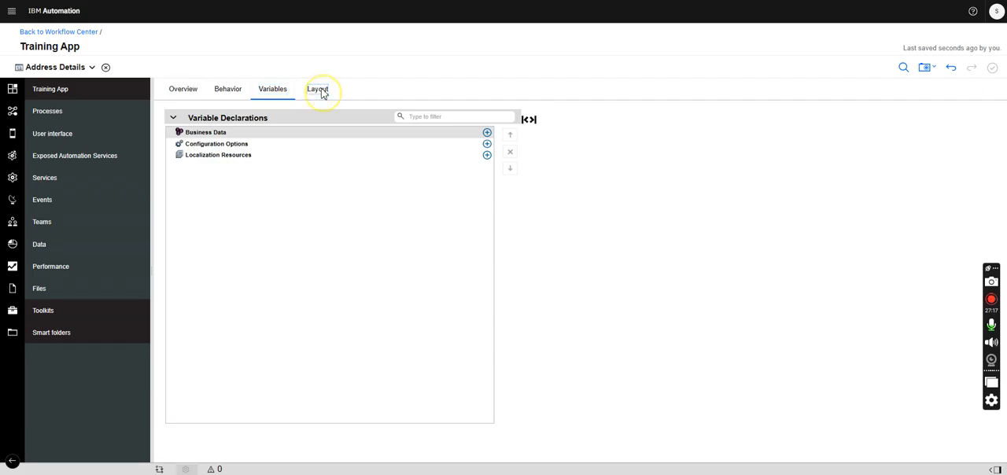
{"action": "left_click", "coordinate": [320, 92]}
{"action": "left_click", "coordinate": [88, 67]}
{"action": "left_click", "coordinate": [64, 96]}
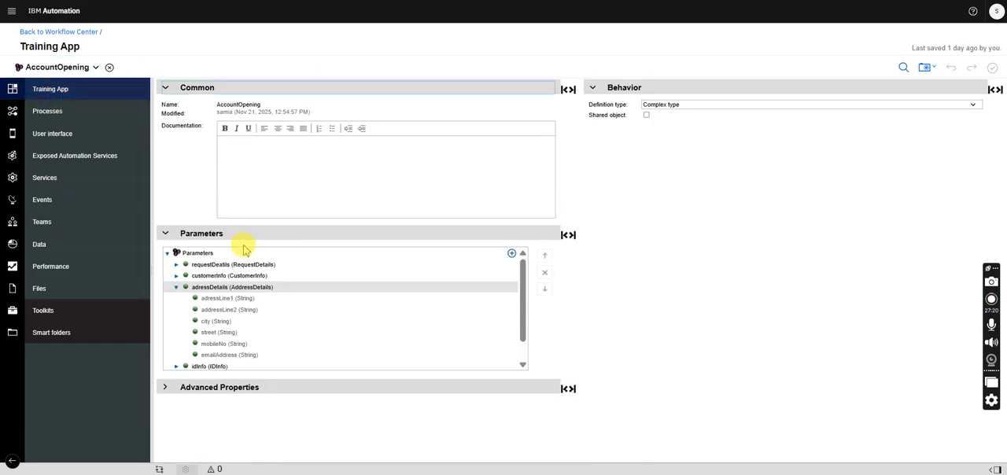
{"action": "left_click", "coordinate": [88, 68]}
{"action": "left_click", "coordinate": [55, 105]}
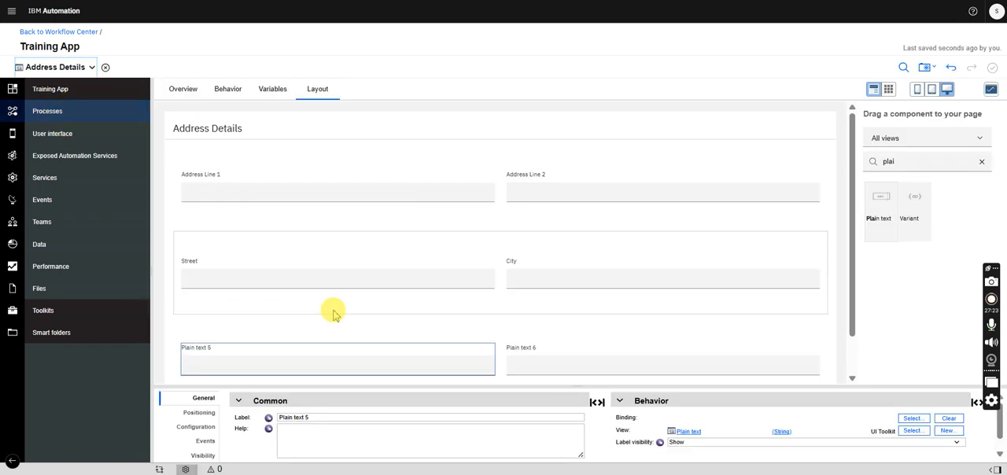
- Label the two plain text fields in the third row Mobile No and Email Address
{"action": "triple_click", "coordinate": [321, 417]}
{"action": "type", "text": "Md"}
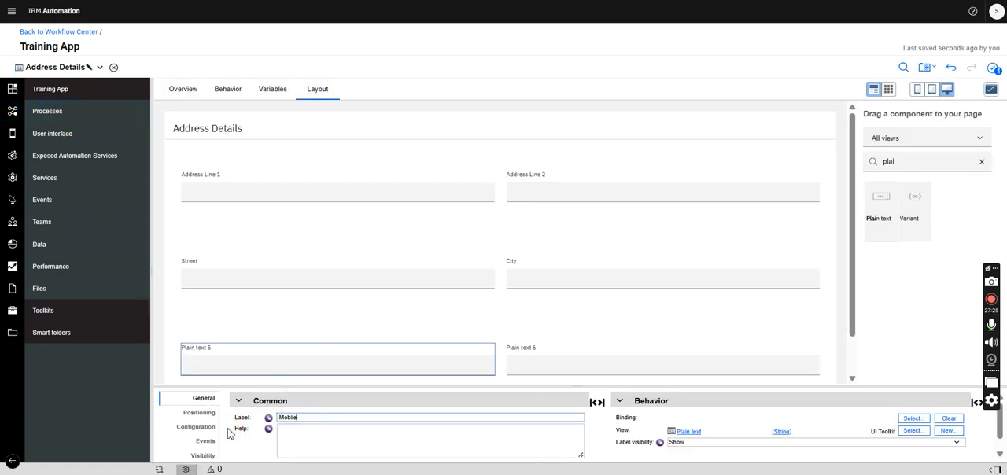
{"action": "left_click", "coordinate": [543, 356]}
{"action": "left_click_drag", "start_coordinate": [320, 422], "coordinate": [246, 423]}
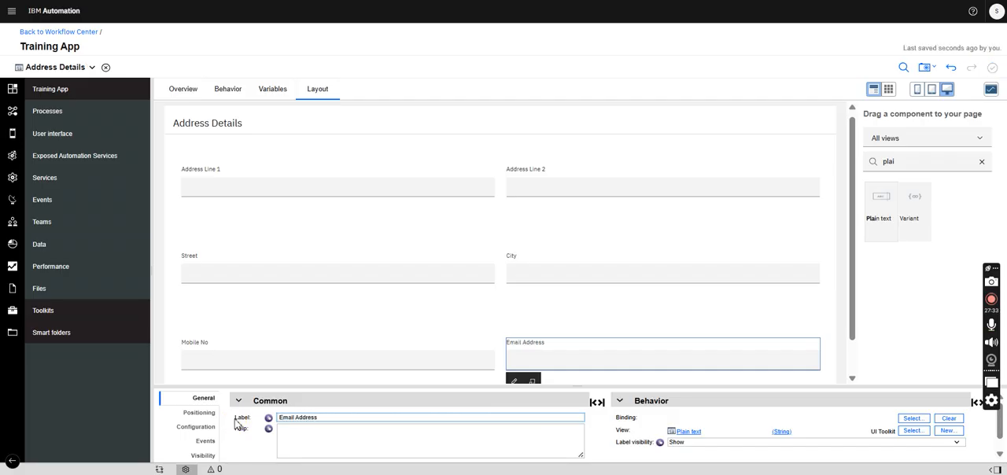
- Add a business data variable named addressDetails to the Address Details view and set its type to AddressDetails
{"action": "left_click", "coordinate": [270, 91]}
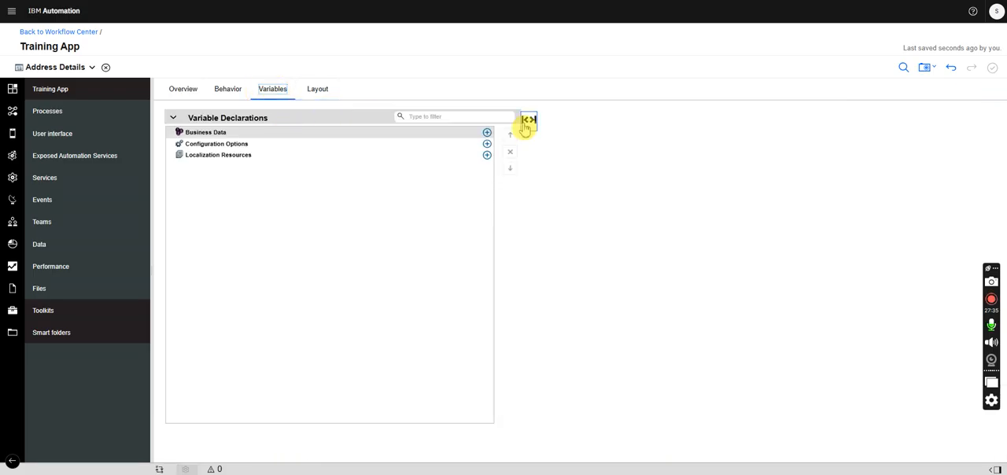
{"action": "left_click", "coordinate": [488, 134]}
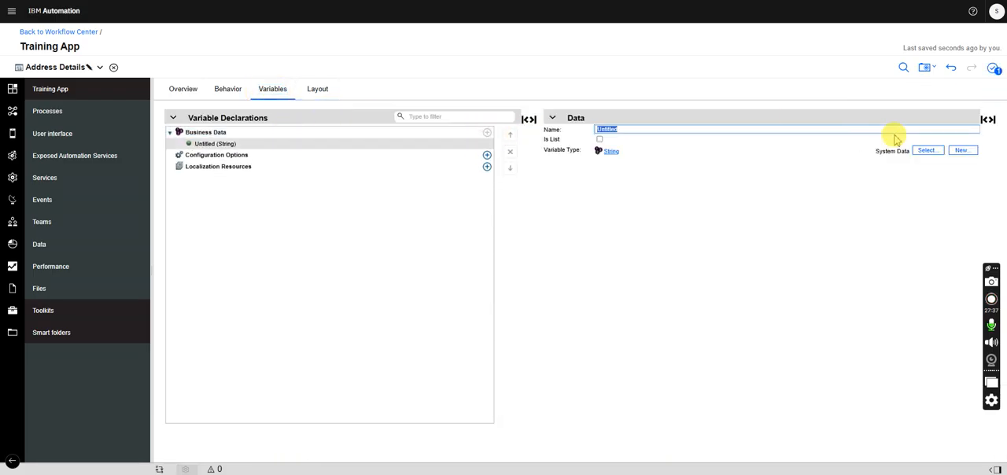
{"action": "type", "text": "adressDetails"}
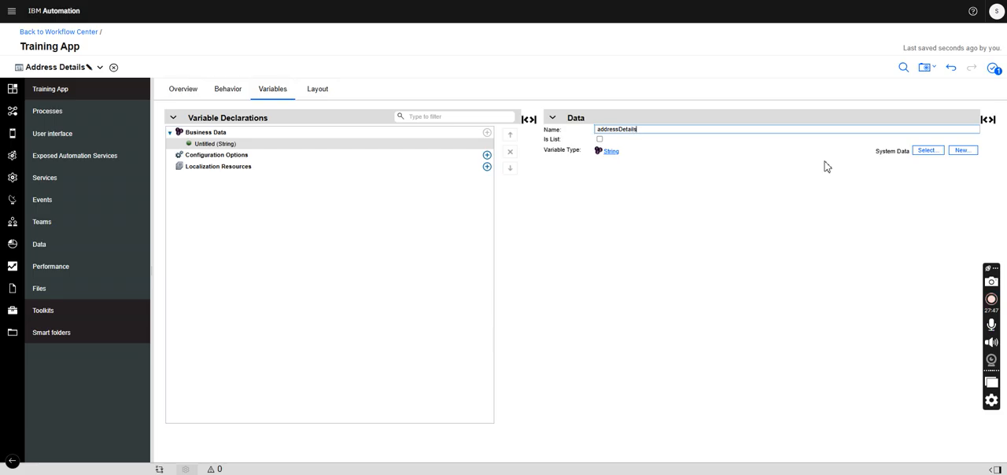
{"action": "left_click", "coordinate": [930, 152]}
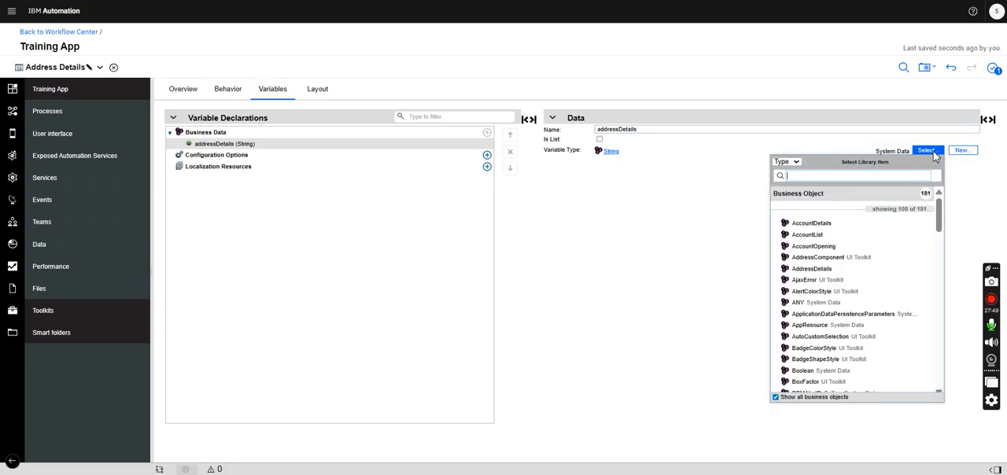
{"action": "type", "text": "addr"}
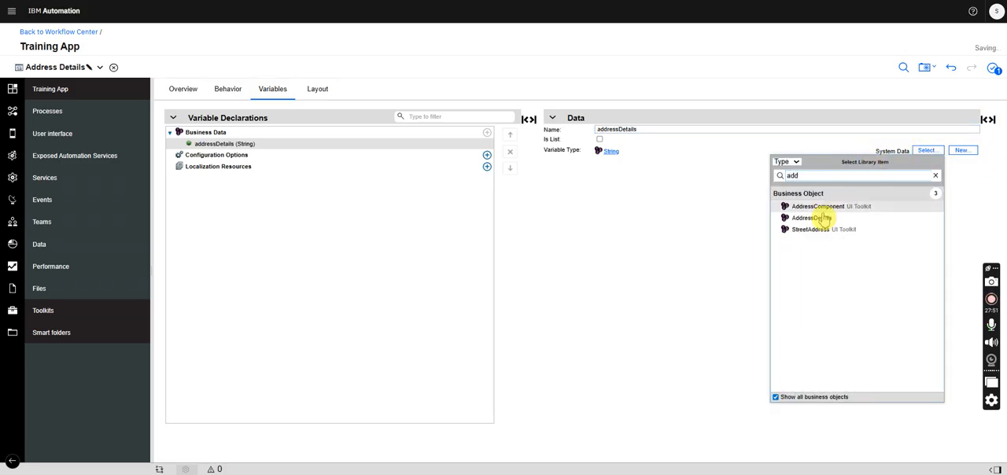
{"action": "left_click", "coordinate": [822, 218]}
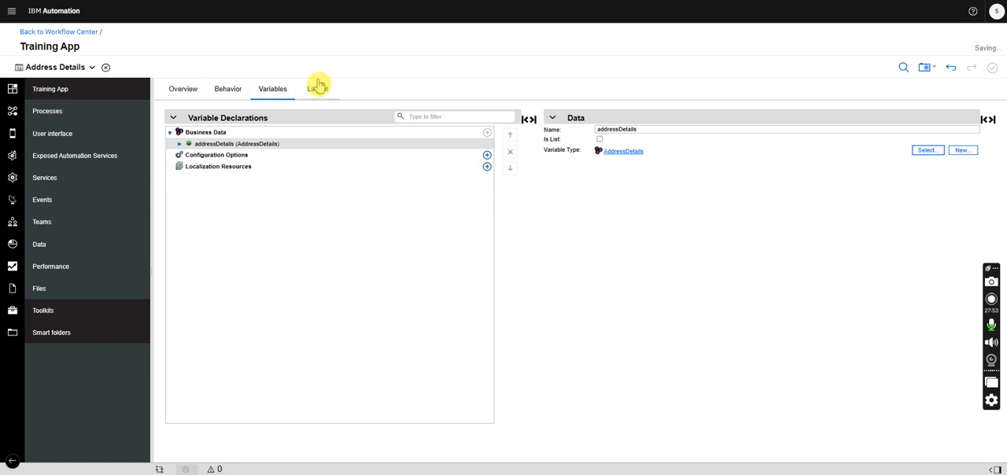
- Bind the Address Line 1 field to addressDetails.adressLine1 and the Address Line 2 field to addressDetails.addressLine2
{"action": "left_click", "coordinate": [318, 88]}
{"action": "left_click", "coordinate": [277, 184]}
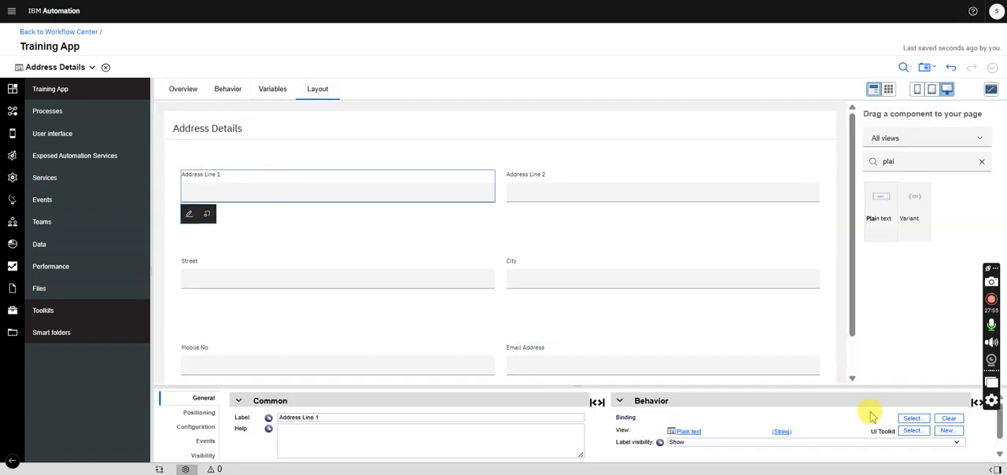
{"action": "left_click", "coordinate": [911, 419]}
{"action": "left_click", "coordinate": [796, 233]}
{"action": "left_click", "coordinate": [822, 245]}
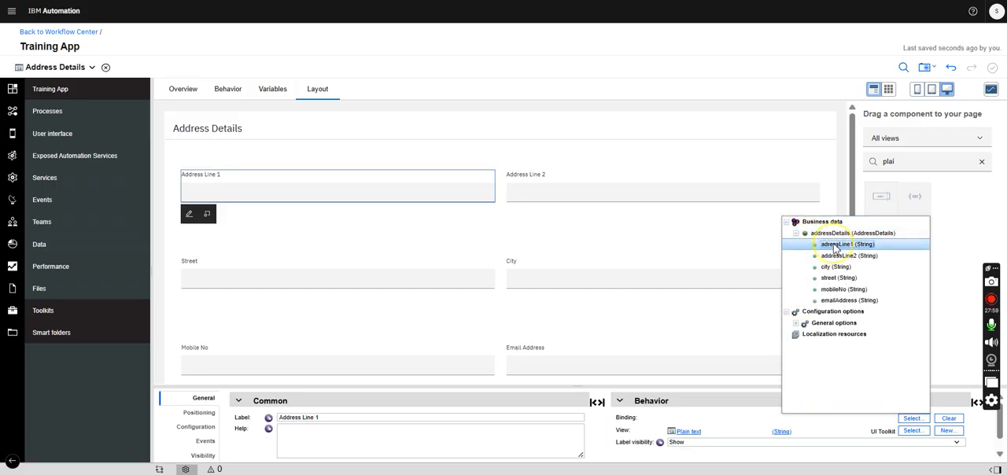
{"action": "left_click", "coordinate": [696, 181]}
{"action": "left_click", "coordinate": [910, 420]}
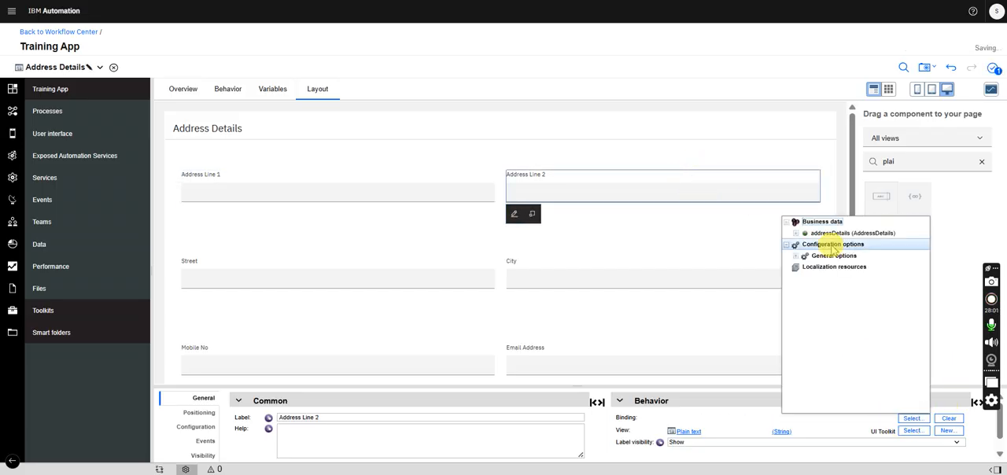
{"action": "left_click", "coordinate": [796, 233]}
{"action": "left_click", "coordinate": [843, 257]}
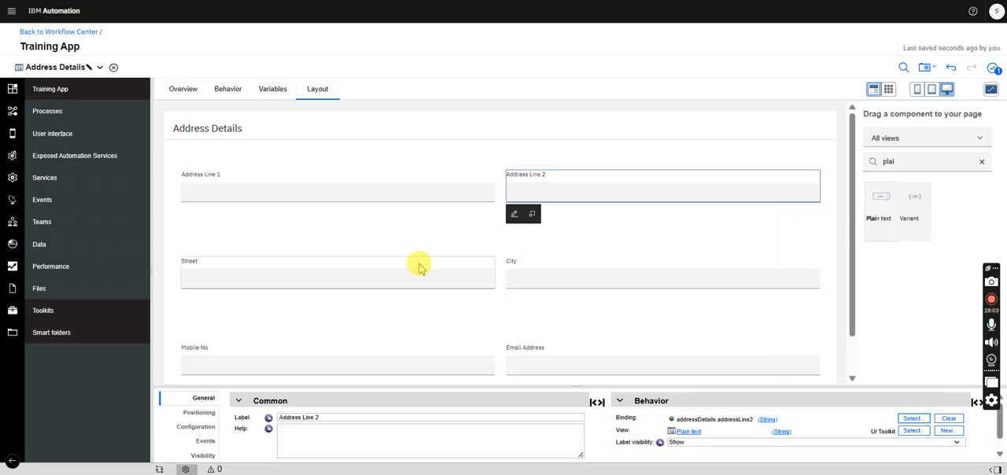
- Bind the Street field to addressDetails.street and the City field to addressDetails.city
{"action": "left_click", "coordinate": [386, 270]}
{"action": "left_click", "coordinate": [917, 421]}
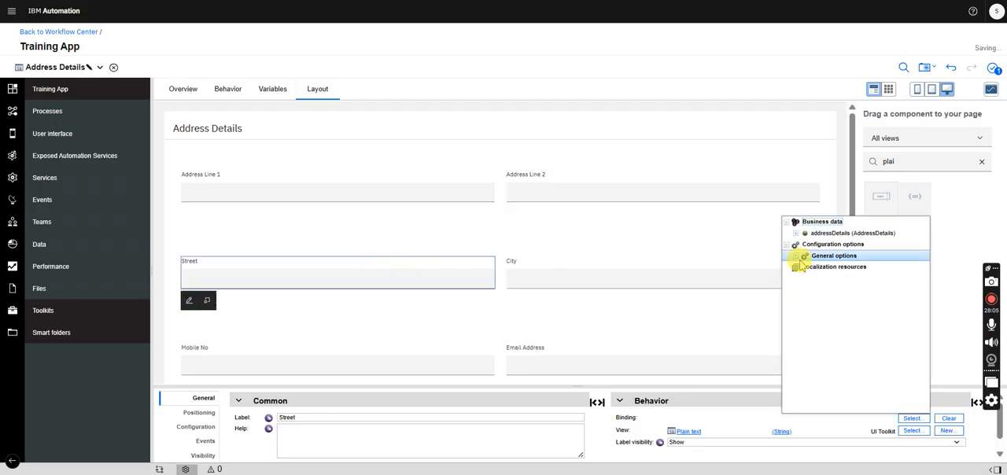
{"action": "left_click", "coordinate": [797, 234]}
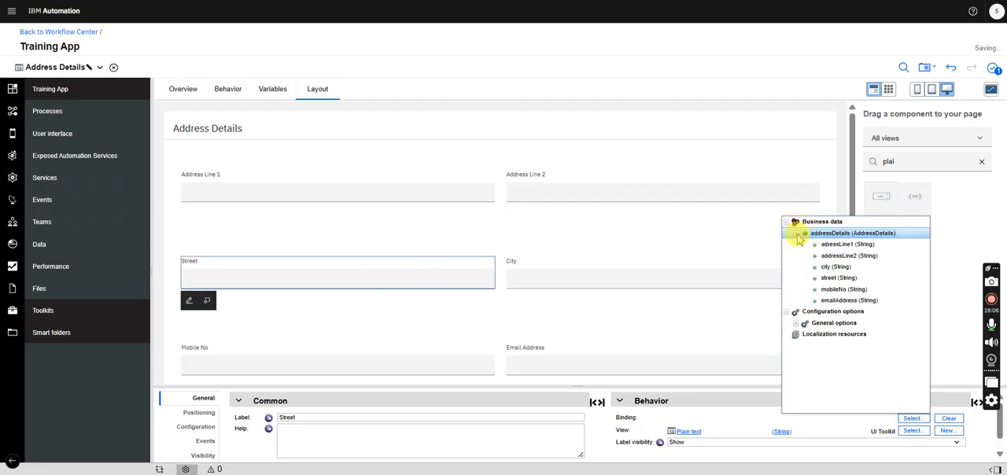
{"action": "left_click", "coordinate": [842, 279]}
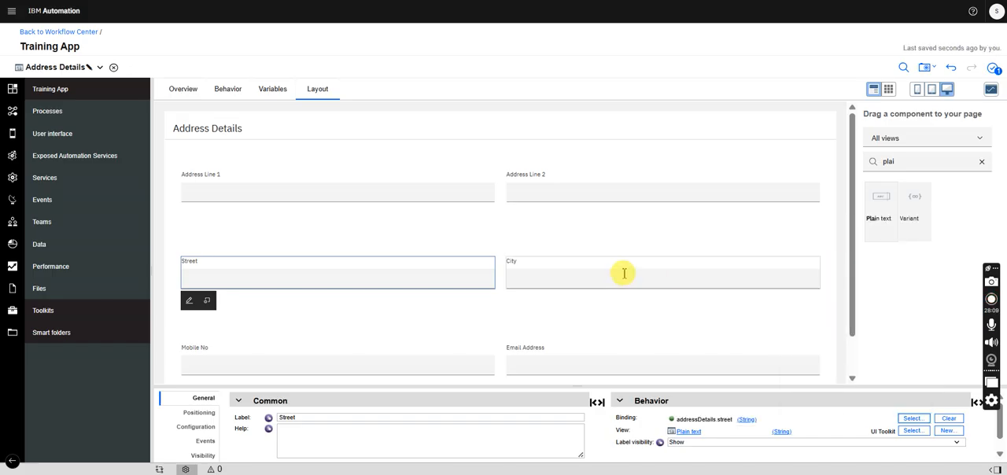
{"action": "left_click", "coordinate": [605, 270]}
{"action": "left_click", "coordinate": [913, 419]}
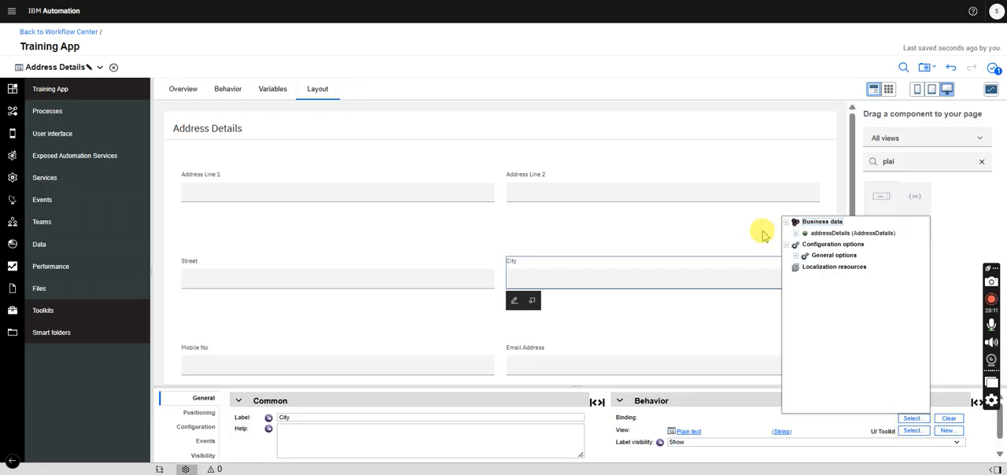
{"action": "left_click", "coordinate": [797, 233]}
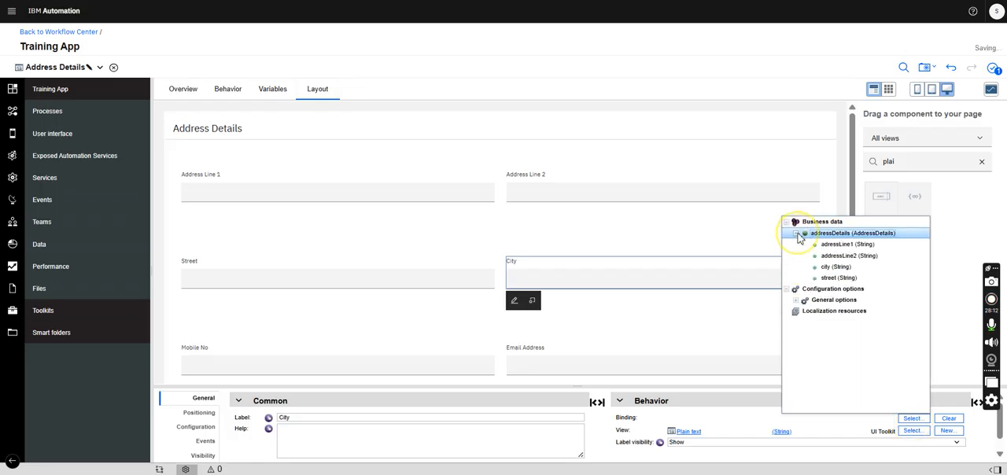
{"action": "left_click", "coordinate": [835, 267]}
- Bind the Mobile No field to addressDetails.mobileNo and the Email Address field to addressDetails.emailAddress
{"action": "left_click", "coordinate": [371, 353]}
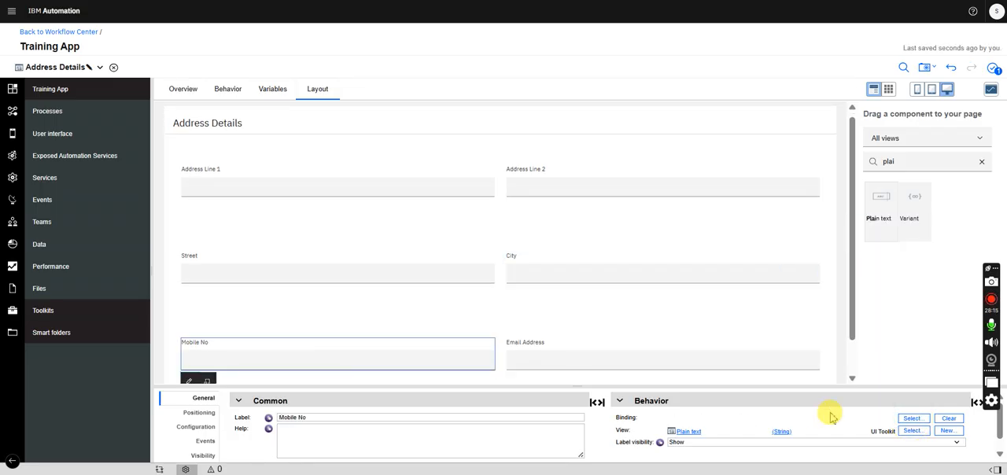
{"action": "left_click", "coordinate": [913, 420]}
{"action": "left_click", "coordinate": [796, 234]}
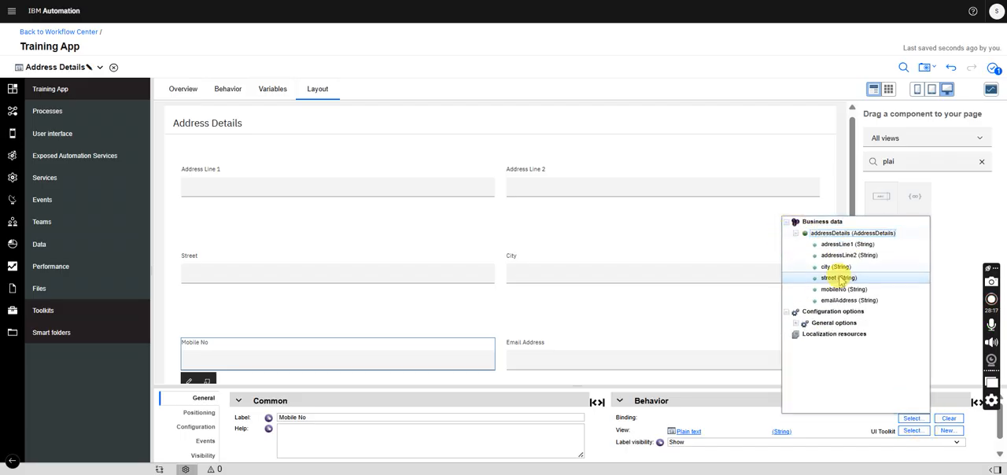
{"action": "left_click", "coordinate": [844, 290]}
{"action": "left_click", "coordinate": [644, 345]}
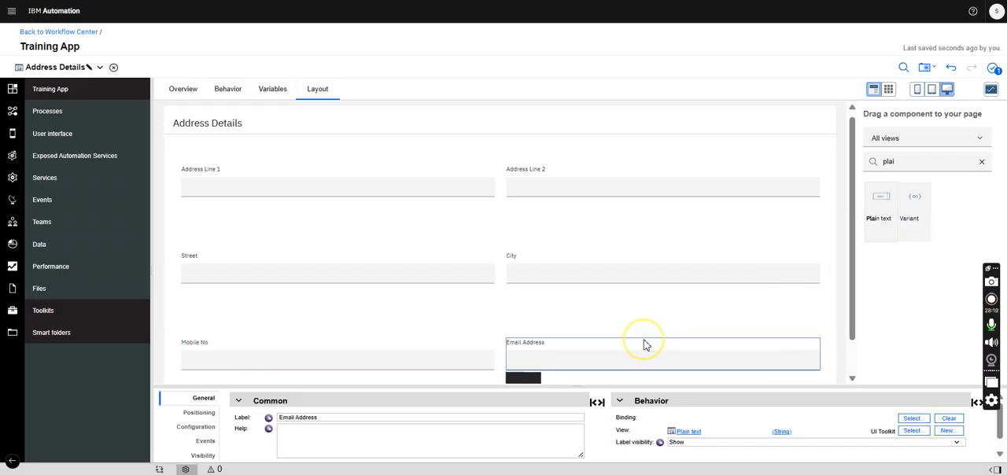
{"action": "left_click", "coordinate": [911, 419]}
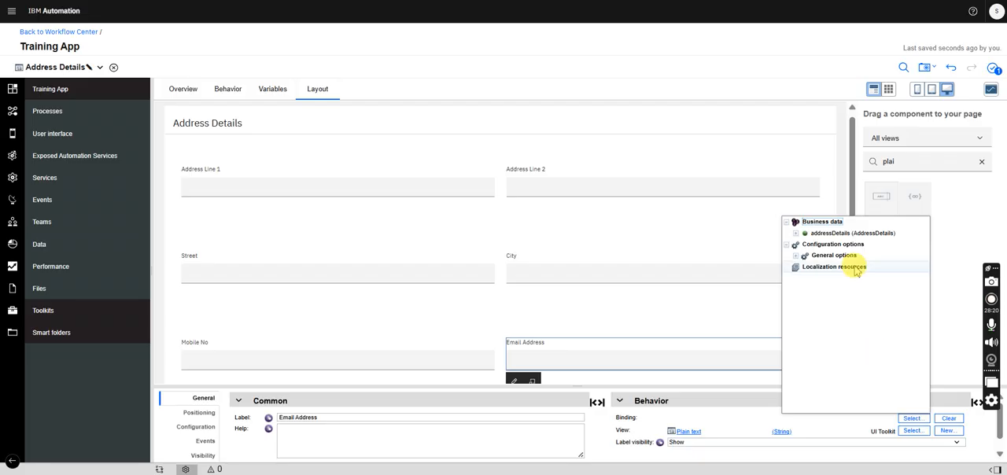
{"action": "left_click", "coordinate": [796, 234]}
{"action": "left_click", "coordinate": [839, 300]}
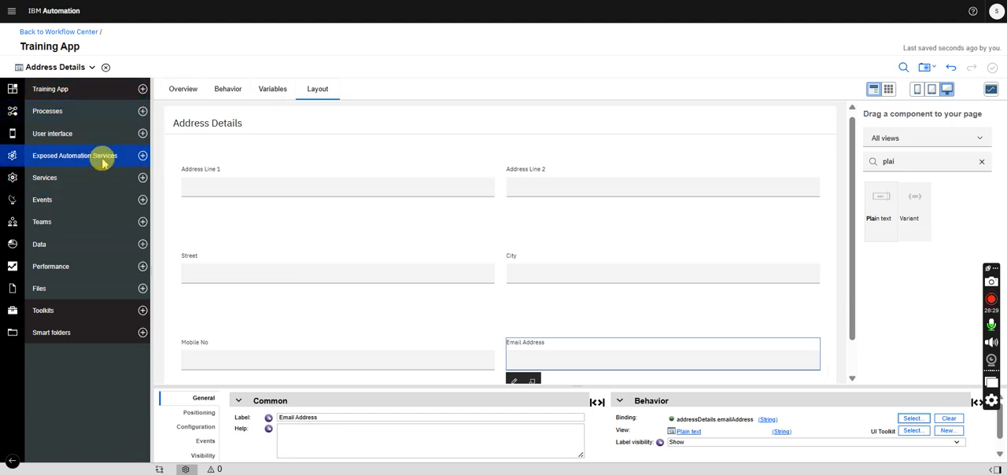
- Examine the fields of the idInfo parameter in the AccountOpening business object, with adressDetails collapsed
{"action": "left_click", "coordinate": [69, 135]}
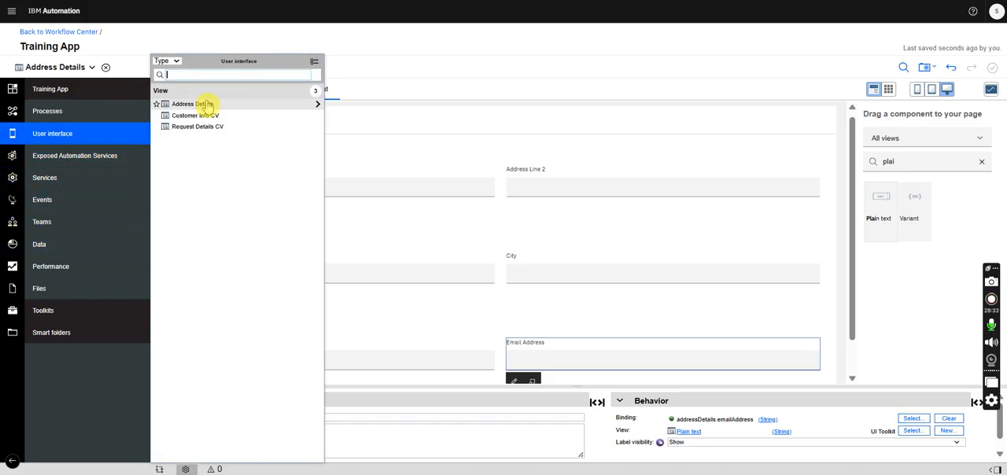
{"action": "left_click", "coordinate": [76, 71]}
{"action": "left_click", "coordinate": [56, 89]}
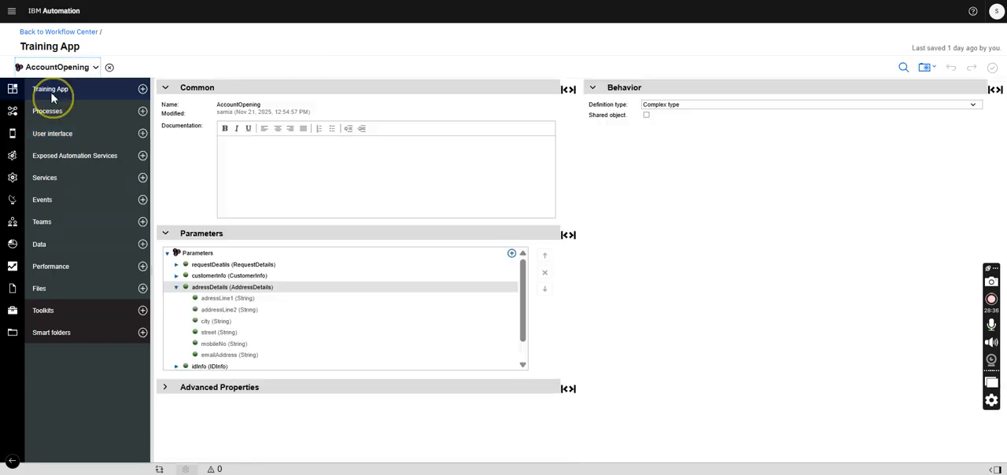
{"action": "left_click", "coordinate": [176, 288]}
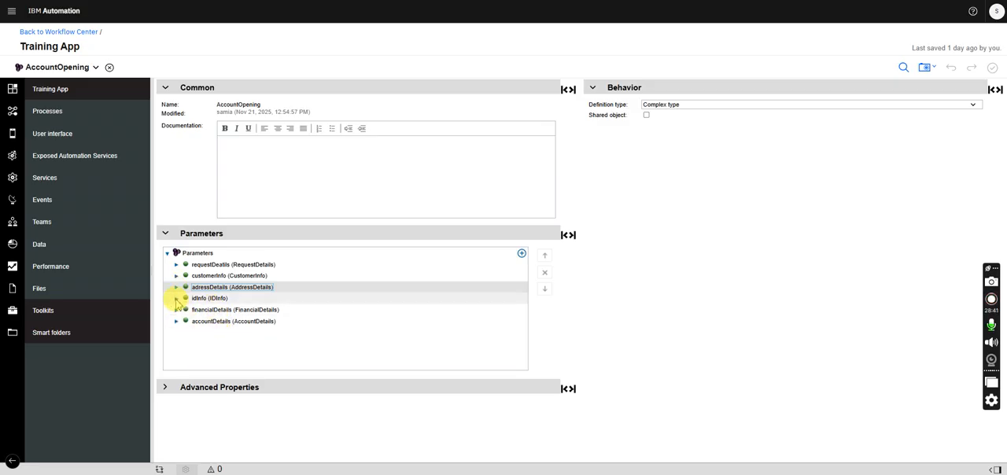
{"action": "left_click", "coordinate": [178, 300]}
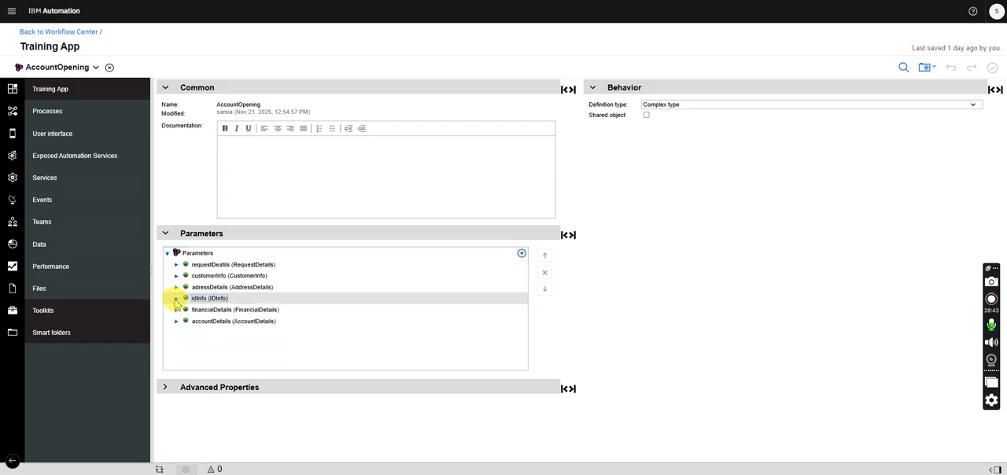
{"action": "left_click", "coordinate": [176, 299]}
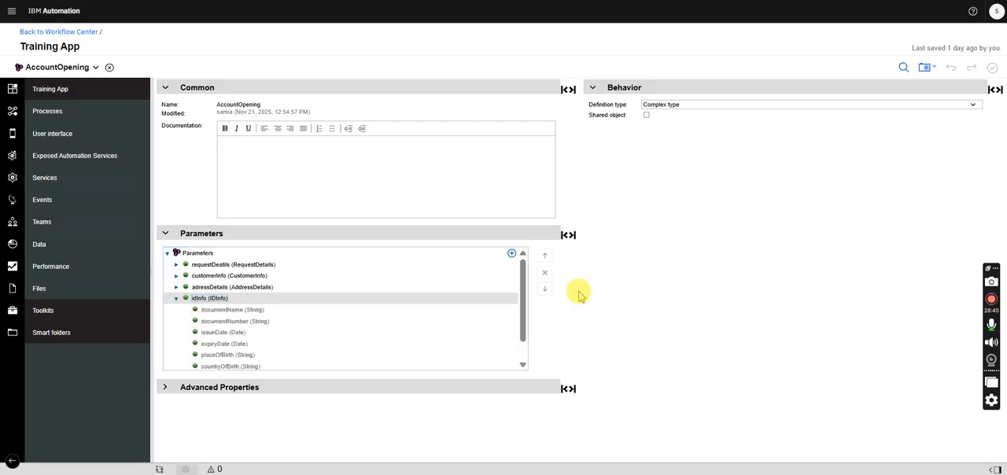
- Create a new user interface view named Id Info CV from the default view starting point
{"action": "left_click", "coordinate": [140, 137]}
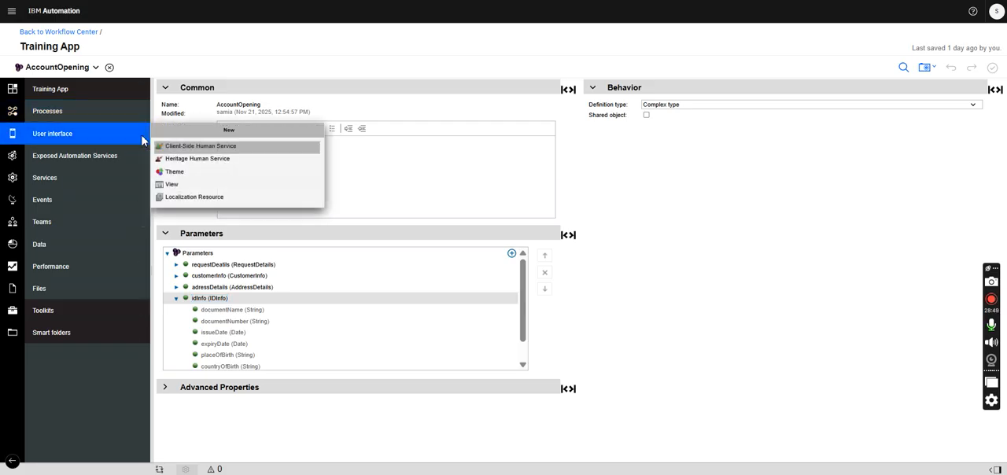
{"action": "left_click", "coordinate": [186, 184]}
{"action": "type", "text": "Id Info CV"}
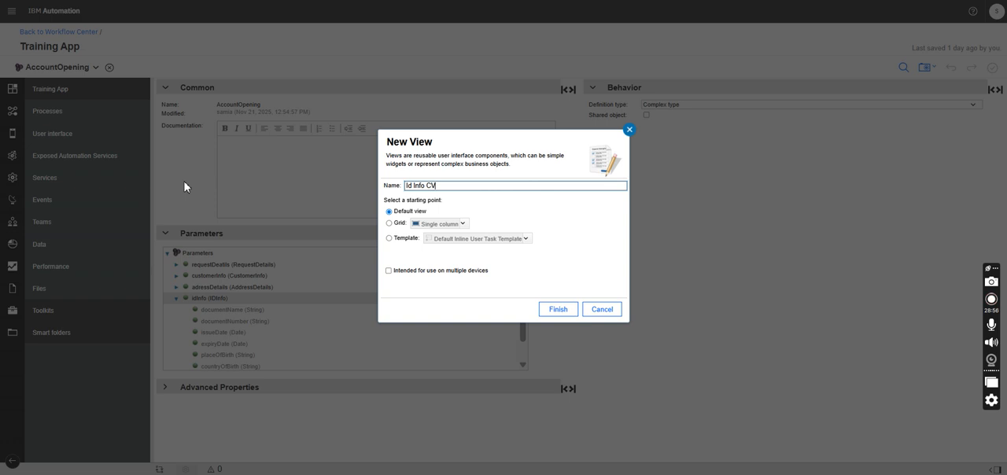
{"action": "left_click", "coordinate": [555, 310]}
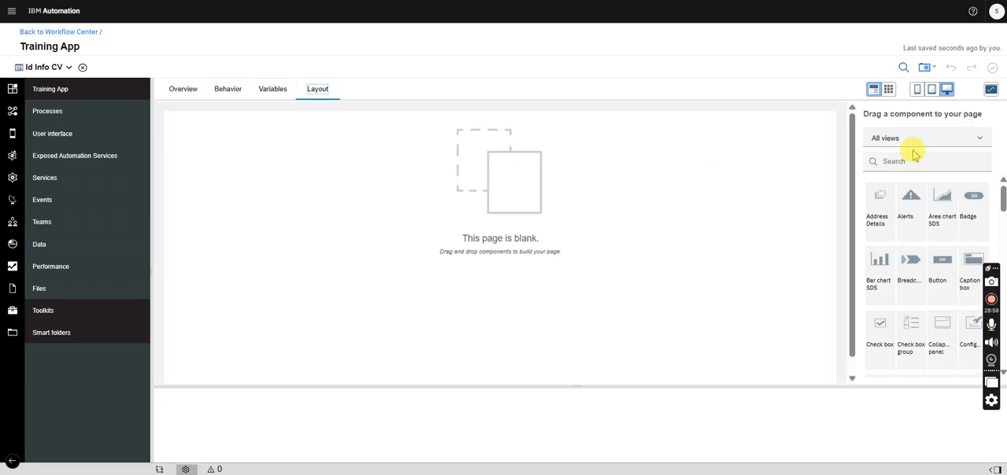
- Add a Panel to the blank Id Info CV layout and label it ID Info
{"action": "left_click", "coordinate": [905, 166]}
{"action": "type", "text": "panel"}
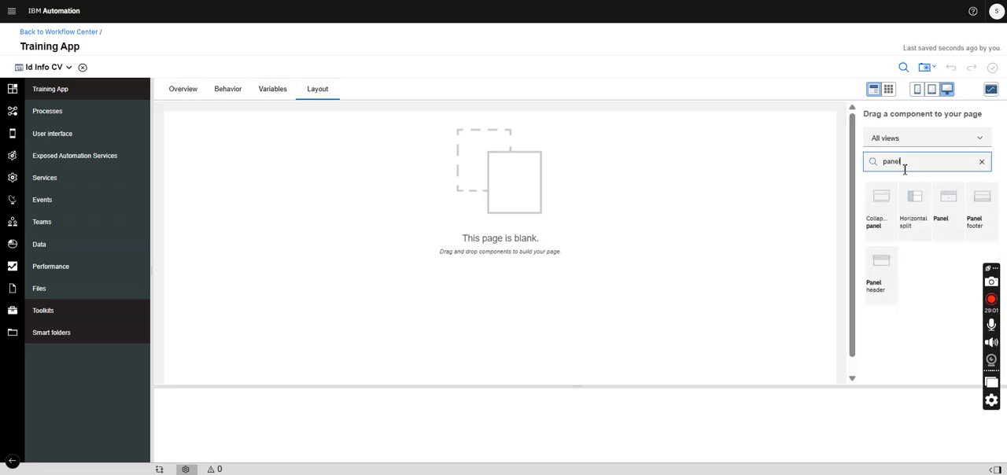
{"action": "left_click_drag", "start_coordinate": [955, 210], "coordinate": [531, 166]}
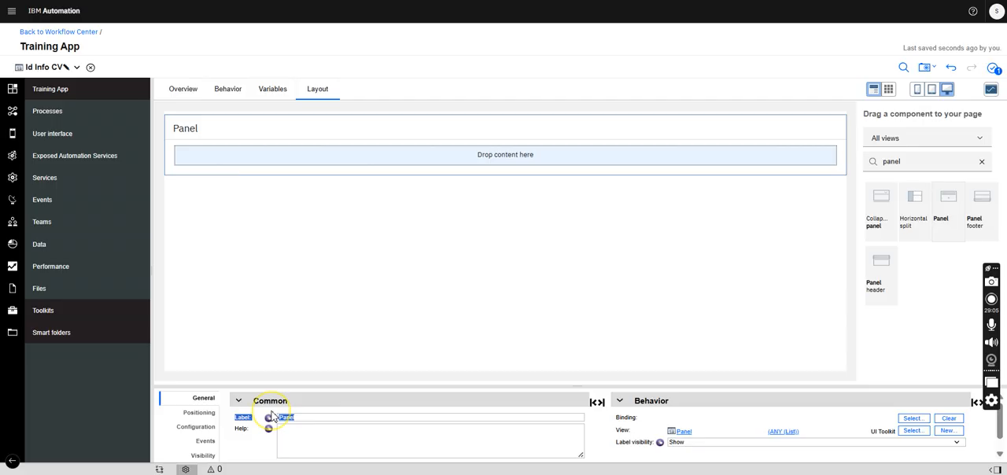
{"action": "left_click_drag", "start_coordinate": [315, 417], "coordinate": [260, 421]}
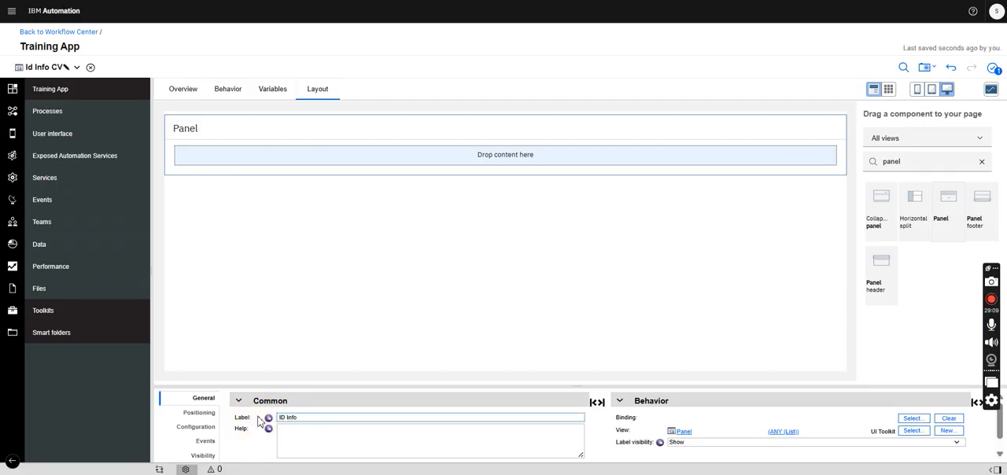
{"action": "left_click", "coordinate": [439, 279]}
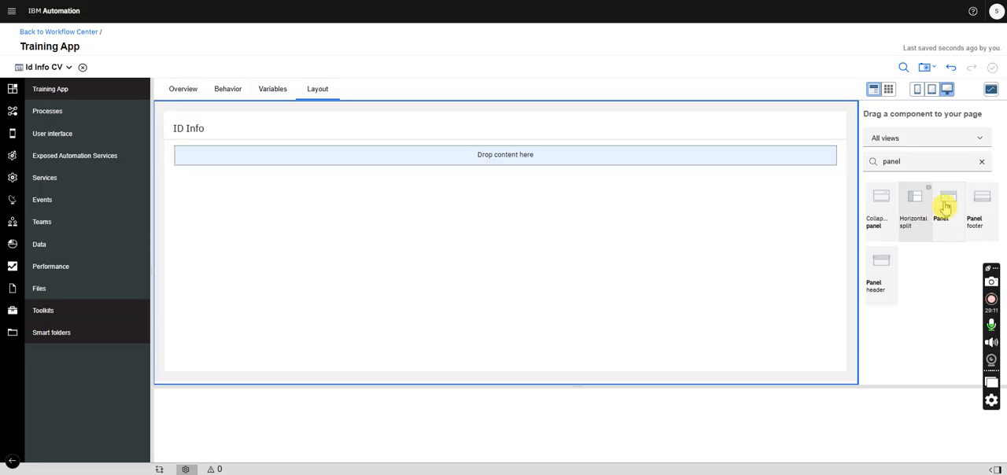
- Place a Vertical layout inside the ID Info panel
{"action": "double_click", "coordinate": [903, 162]}
{"action": "type", "text": "ver"}
{"action": "left_click_drag", "start_coordinate": [876, 289], "coordinate": [674, 152]}
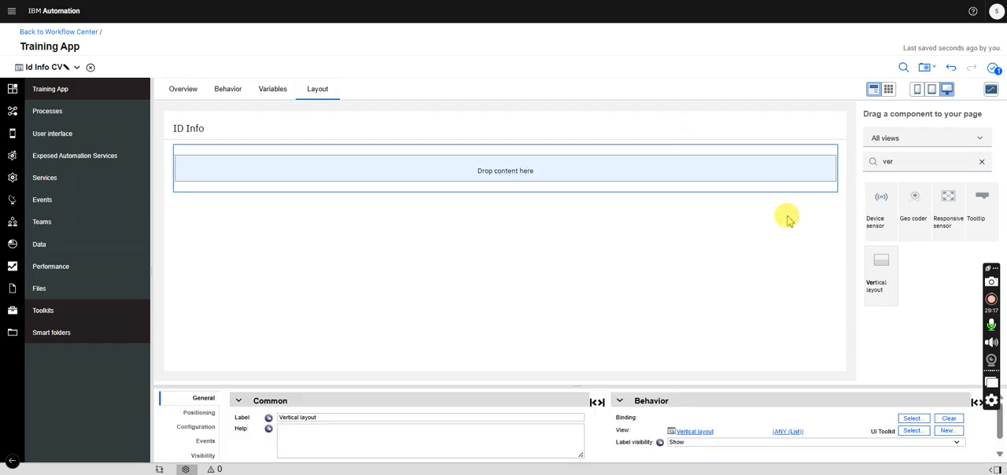
- Stack three Horizontal layouts as rows inside the panel's vertical layout
{"action": "double_click", "coordinate": [913, 163]}
{"action": "type", "text": "hid"}
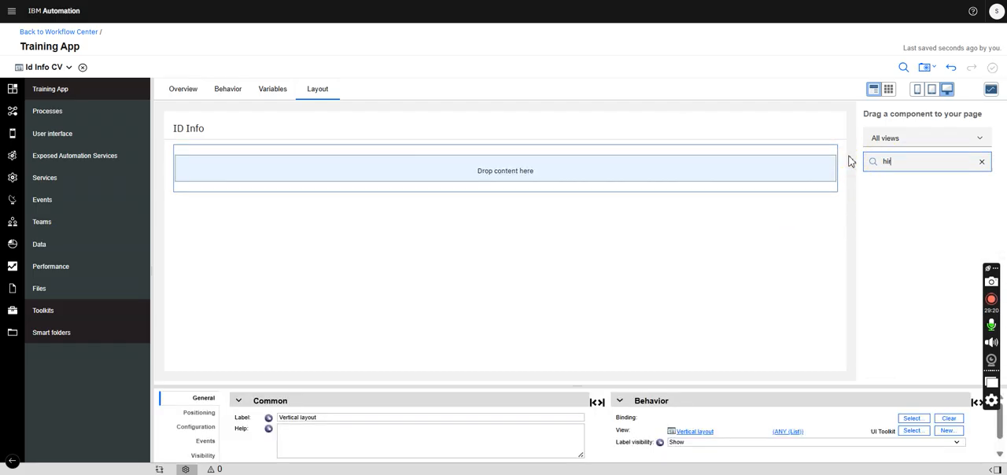
{"action": "key", "text": "BackSpace"}
{"action": "type", "text": "or"}
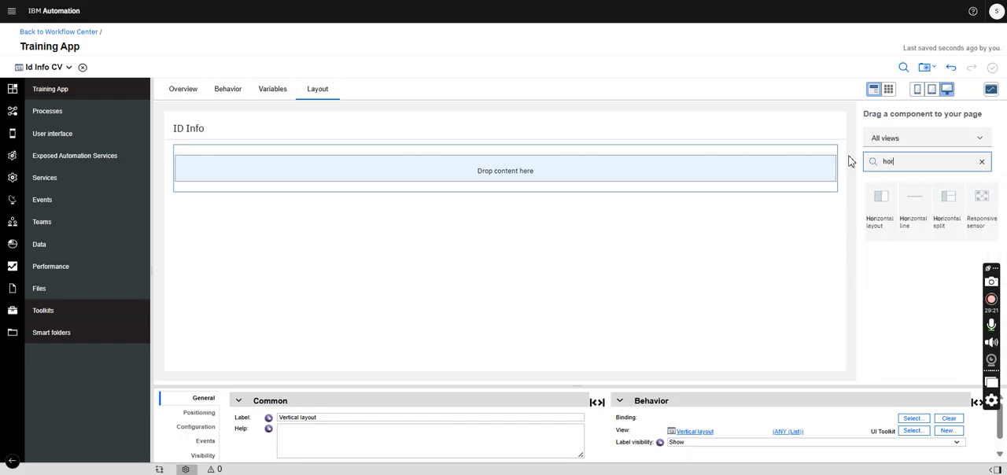
{"action": "left_click_drag", "start_coordinate": [876, 212], "coordinate": [731, 176]}
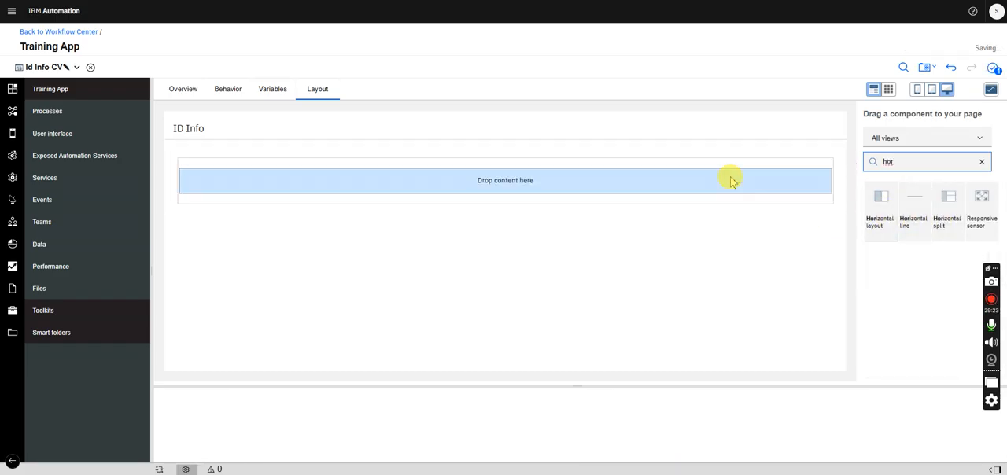
{"action": "left_click_drag", "start_coordinate": [871, 207], "coordinate": [816, 209]}
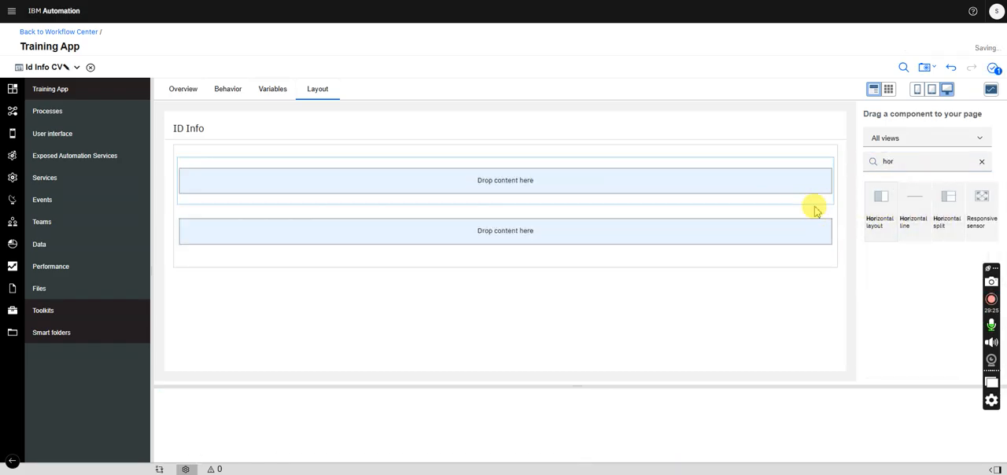
{"action": "left_click_drag", "start_coordinate": [897, 216], "coordinate": [803, 260]}
- Nest two side-by-side Horizontal layouts in each of the three rows, making a grid of six content areas
{"action": "left_click_drag", "start_coordinate": [905, 162], "coordinate": [841, 162]}
{"action": "left_click_drag", "start_coordinate": [873, 215], "coordinate": [824, 203]}
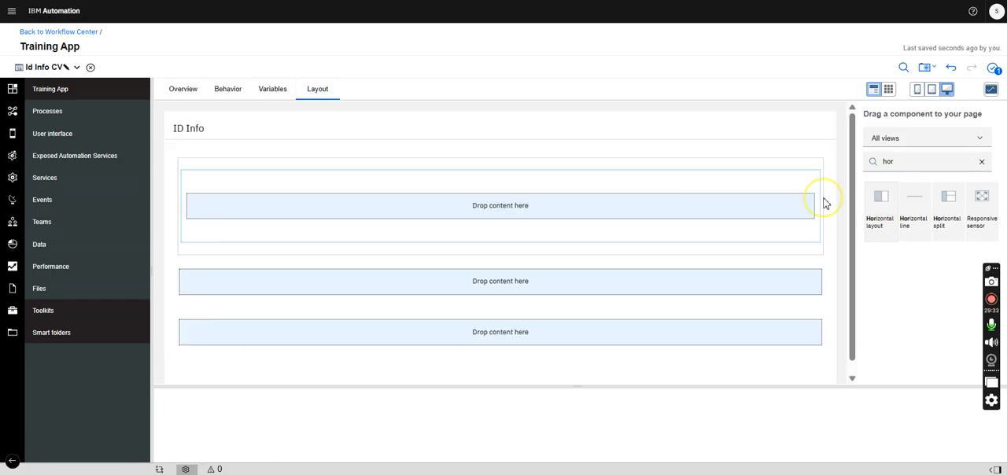
{"action": "left_click_drag", "start_coordinate": [875, 213], "coordinate": [825, 202]}
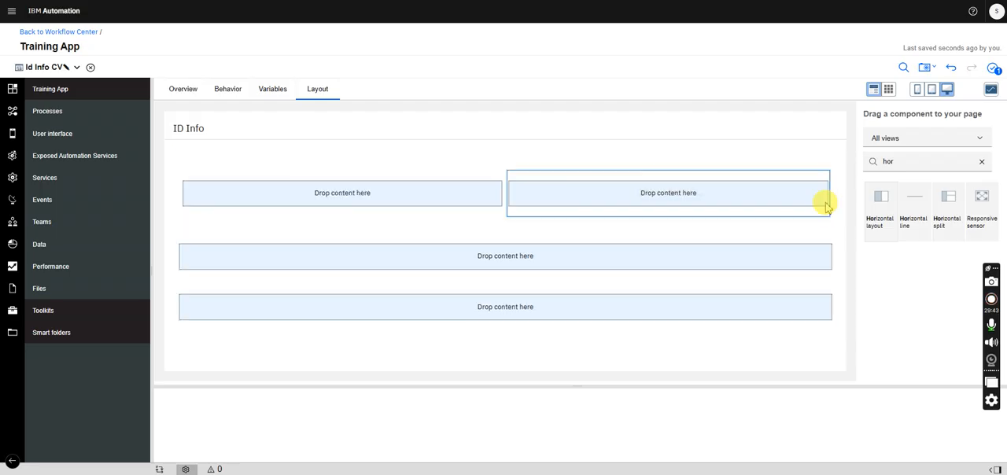
{"action": "left_click_drag", "start_coordinate": [887, 211], "coordinate": [753, 277]}
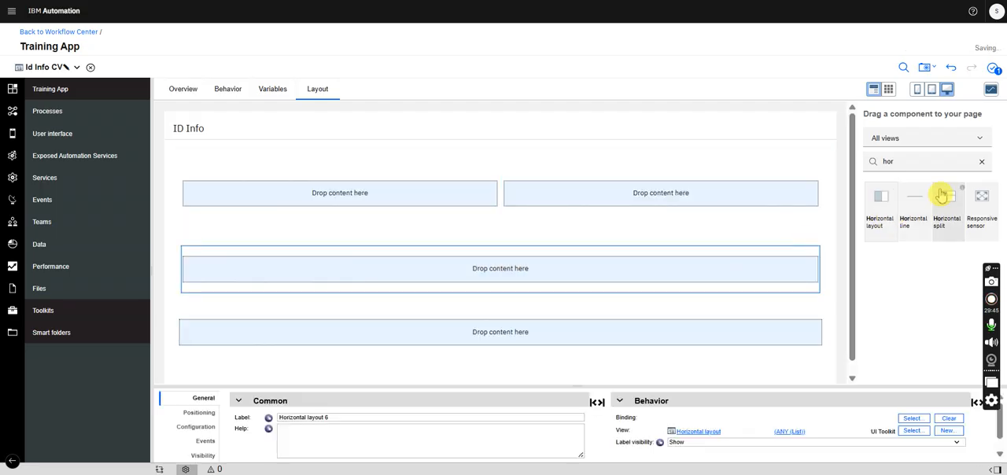
{"action": "left_click_drag", "start_coordinate": [882, 212], "coordinate": [814, 274]}
{"action": "left_click_drag", "start_coordinate": [874, 214], "coordinate": [670, 340]}
{"action": "left_click_drag", "start_coordinate": [881, 201], "coordinate": [816, 354]}
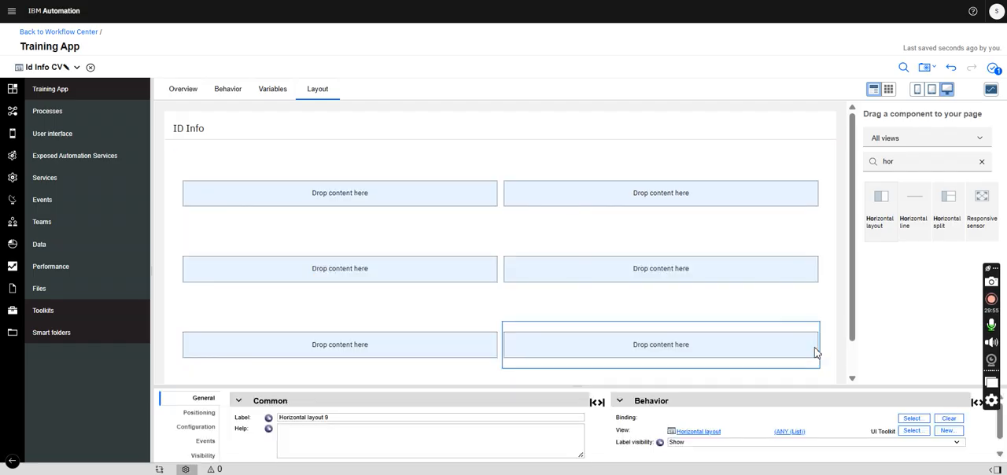
- Review the idInfo fields in the AccountOpening business object and return to the Id Info CV layout
{"action": "left_click", "coordinate": [45, 69]}
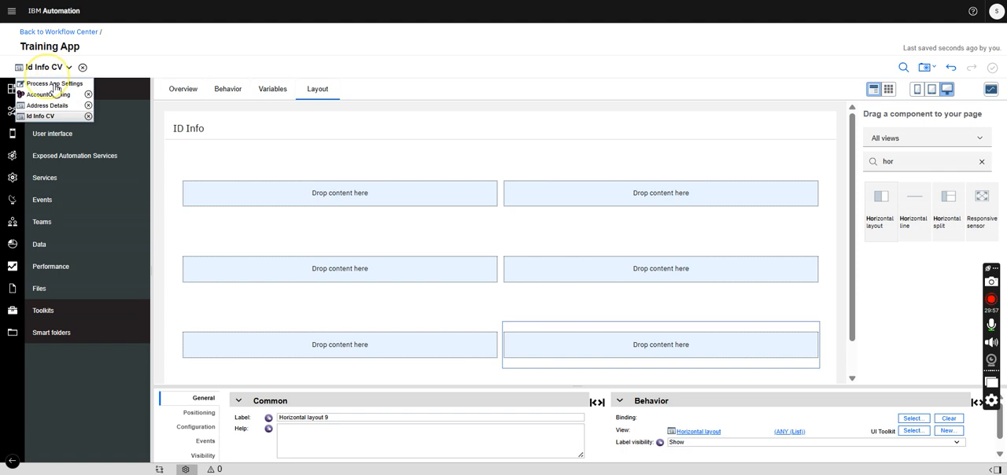
{"action": "left_click", "coordinate": [49, 94]}
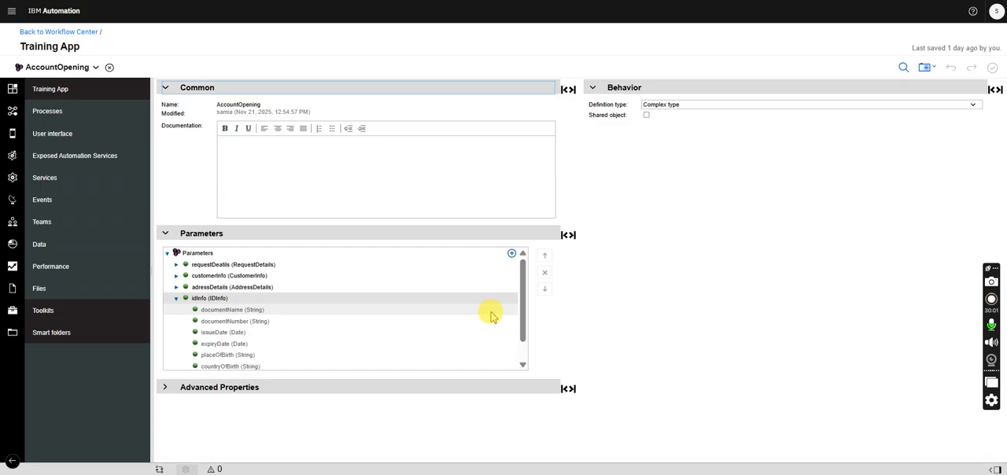
{"action": "left_click_drag", "start_coordinate": [524, 284], "coordinate": [521, 308]}
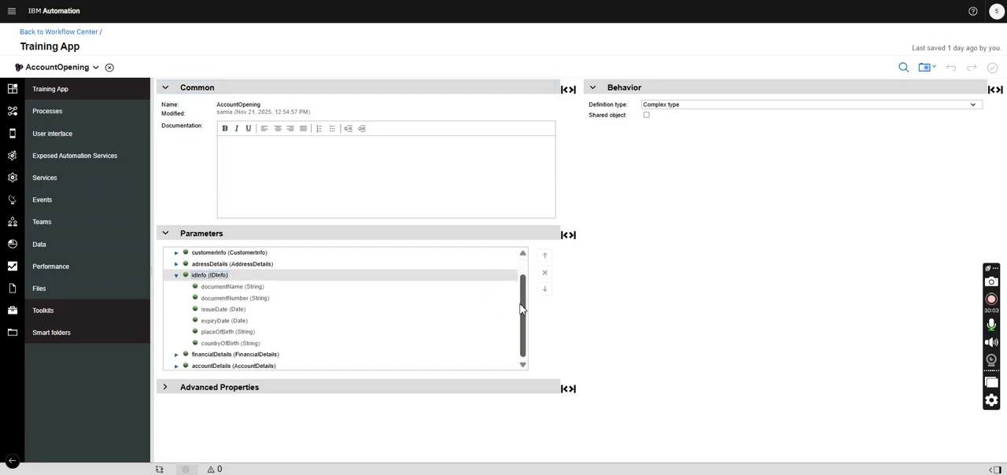
{"action": "left_click", "coordinate": [71, 67]}
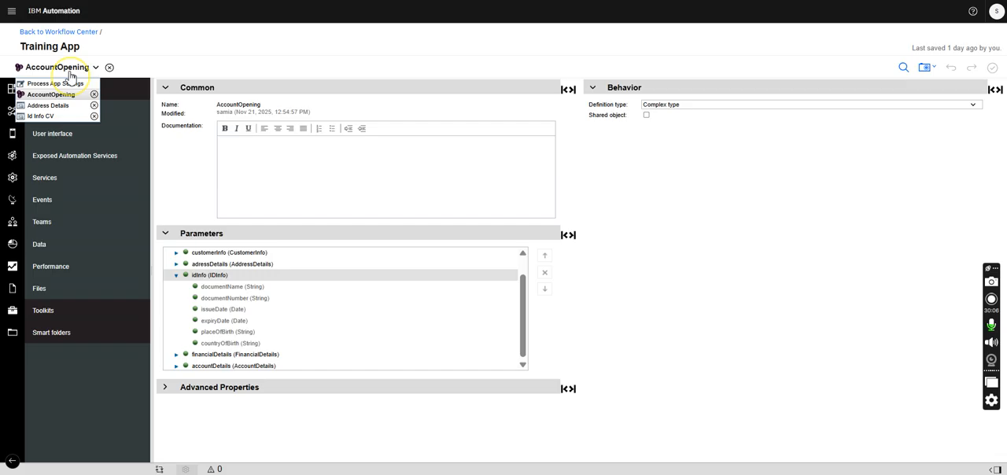
{"action": "left_click", "coordinate": [48, 117]}
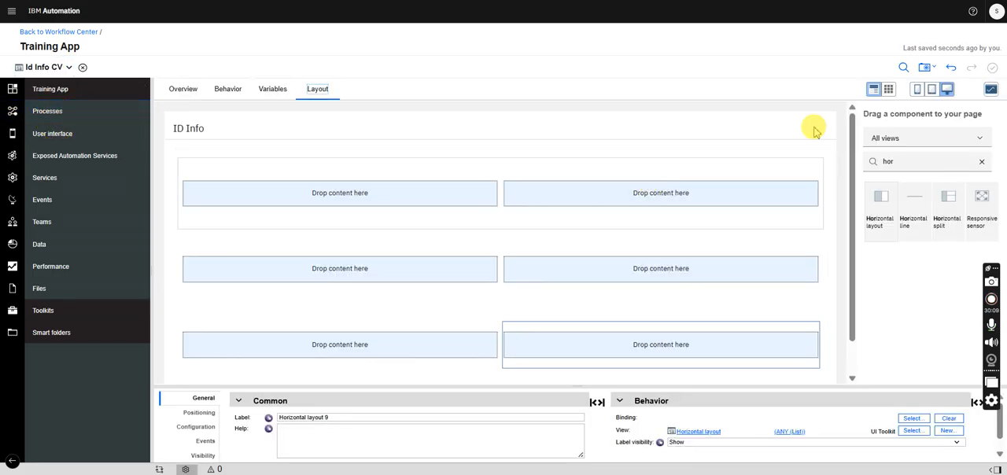
- Add a Radio button group to the first cell of the first row and label it Docucment Name
{"action": "double_click", "coordinate": [888, 162]}
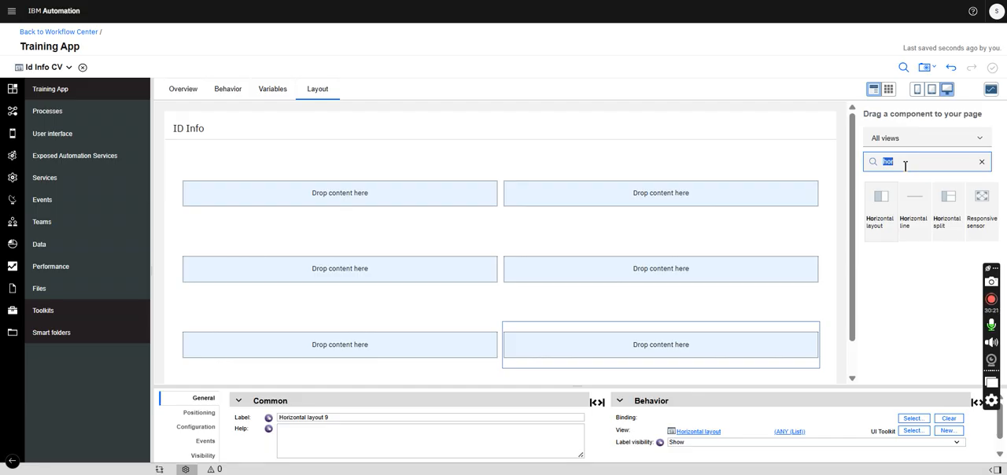
{"action": "type", "text": "ad"}
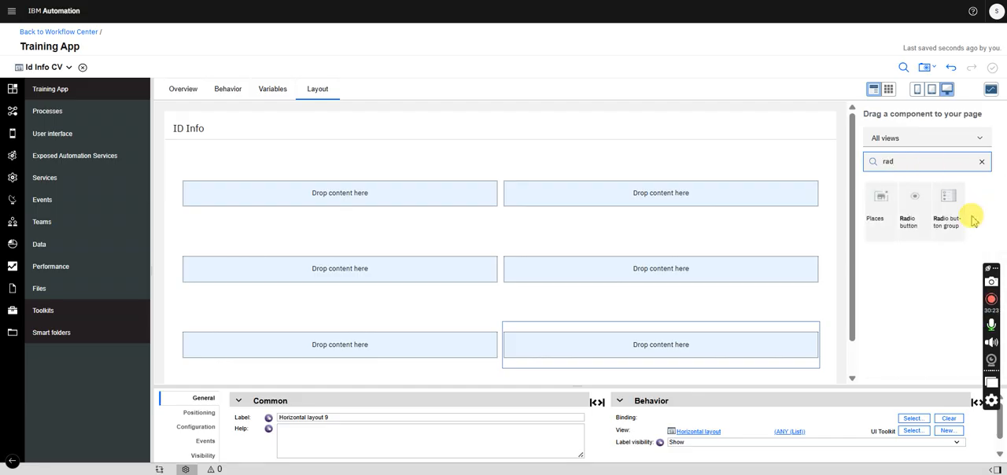
{"action": "left_click_drag", "start_coordinate": [927, 237], "coordinate": [349, 203]}
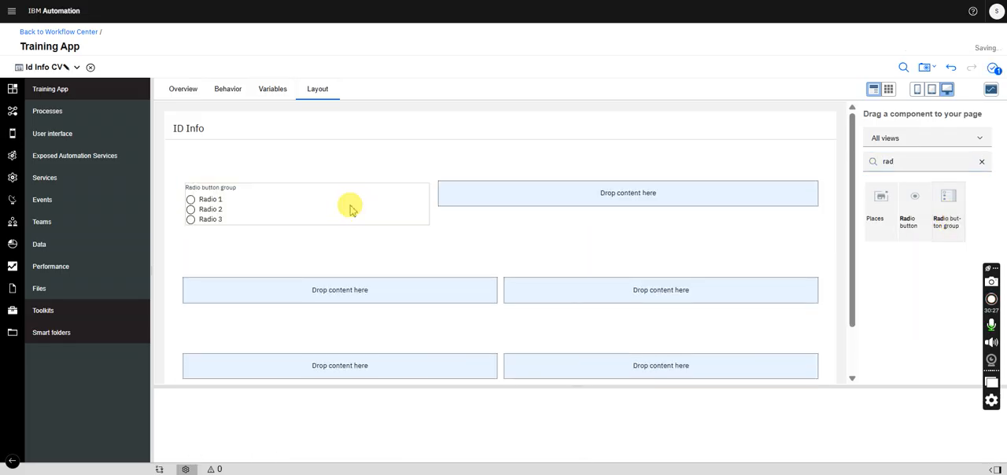
{"action": "left_click_drag", "start_coordinate": [335, 419], "coordinate": [241, 424]}
{"action": "type", "text": "Document Name"}
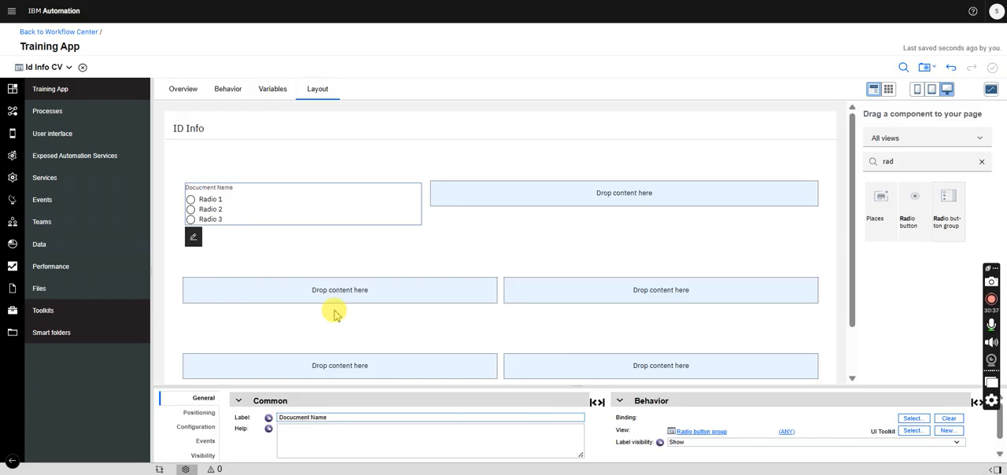
- Add a Plain text field to the second cell of the first row and label it Document Number
{"action": "double_click", "coordinate": [902, 162]}
{"action": "type", "text": "plai"}
{"action": "left_click_drag", "start_coordinate": [882, 218], "coordinate": [714, 206]}
{"action": "left_click_drag", "start_coordinate": [319, 417], "coordinate": [233, 417]}
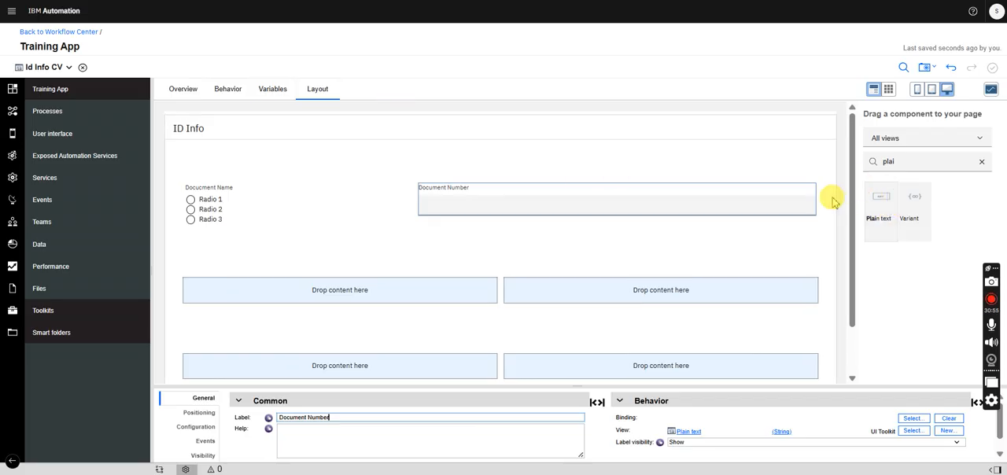
- Place a Date/time picker in each of the two cells of the second row
{"action": "double_click", "coordinate": [890, 162]}
{"action": "type", "text": "date"}
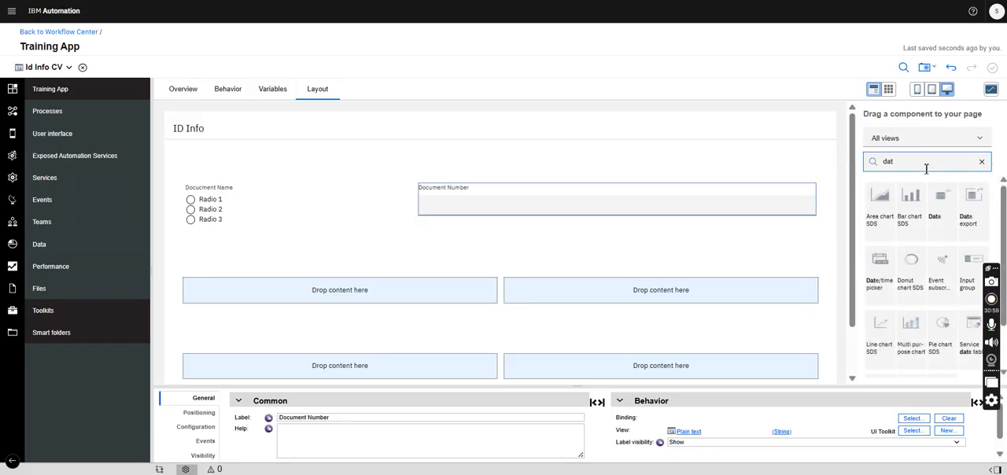
{"action": "left_click_drag", "start_coordinate": [898, 227], "coordinate": [446, 312]}
{"action": "left_click_drag", "start_coordinate": [854, 218], "coordinate": [713, 313]}
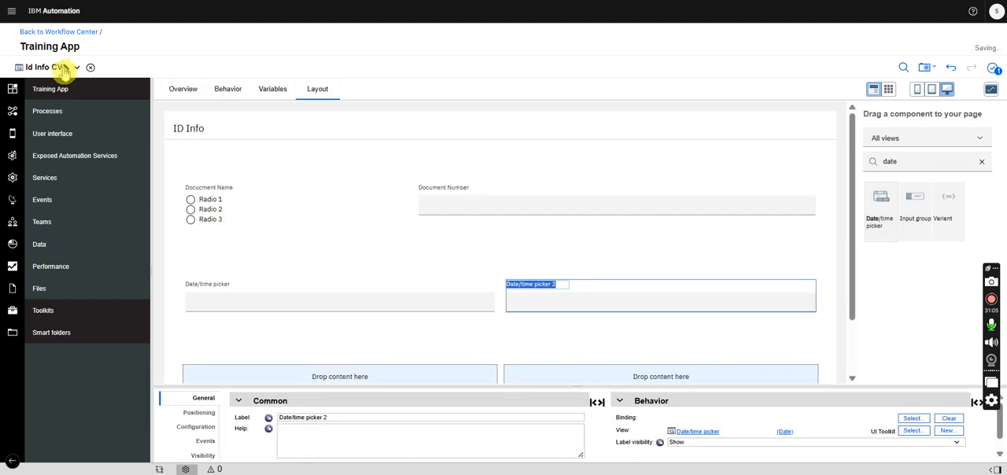
- Check the remaining idInfo fields in AccountOpening and go back to the Id Info CV view
{"action": "left_click", "coordinate": [77, 67]}
{"action": "left_click", "coordinate": [48, 95]}
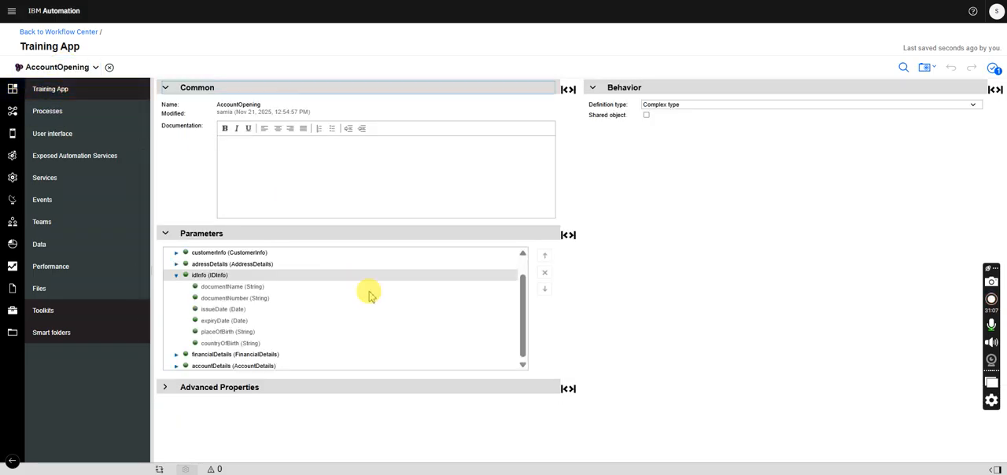
{"action": "left_click", "coordinate": [95, 67]}
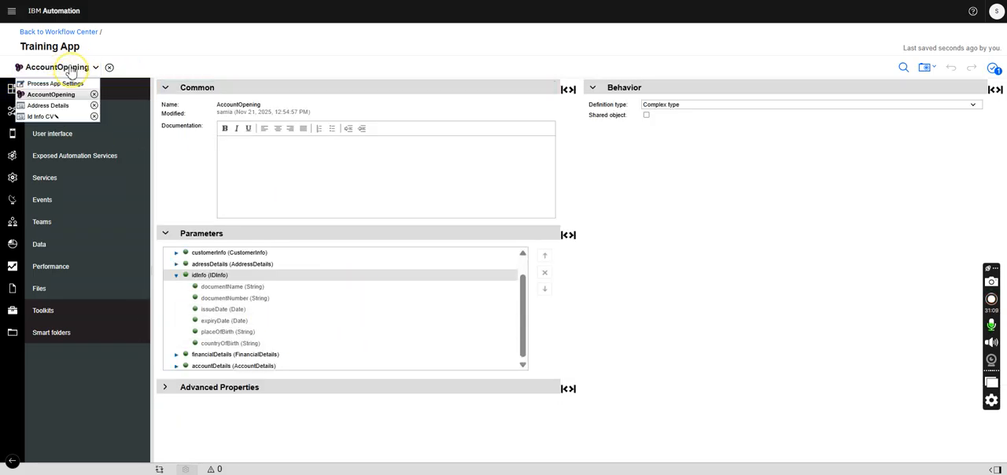
{"action": "left_click", "coordinate": [49, 105]}
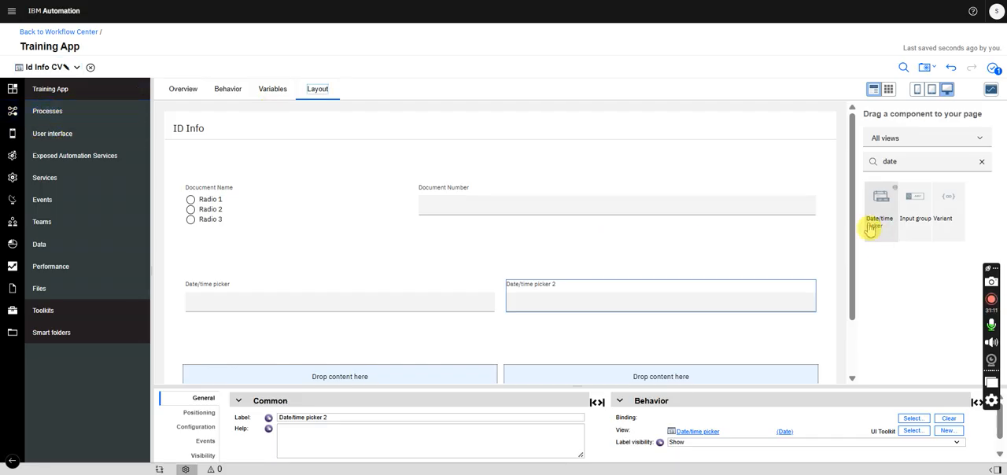
- Place a Single select in each of the two cells of the third row
{"action": "left_click_drag", "start_coordinate": [852, 187], "coordinate": [846, 243]}
{"action": "left_click_drag", "start_coordinate": [908, 162], "coordinate": [848, 162]}
{"action": "type", "text": "sele"}
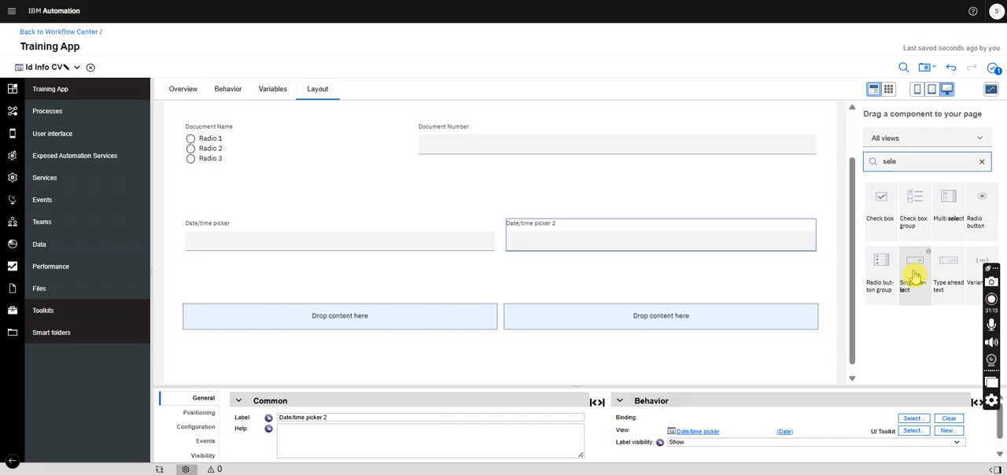
{"action": "left_click_drag", "start_coordinate": [915, 273], "coordinate": [457, 333]}
{"action": "left_click_drag", "start_coordinate": [913, 274], "coordinate": [706, 338]}
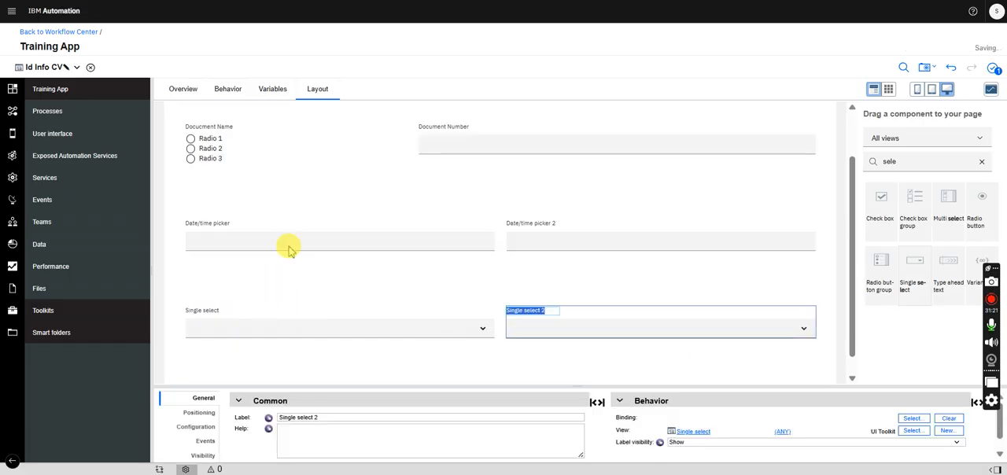
- Label the first date/time picker Isuse Date and the second one Expiry Date
{"action": "left_click_drag", "start_coordinate": [849, 152], "coordinate": [850, 118]}
{"action": "left_click", "coordinate": [257, 293]}
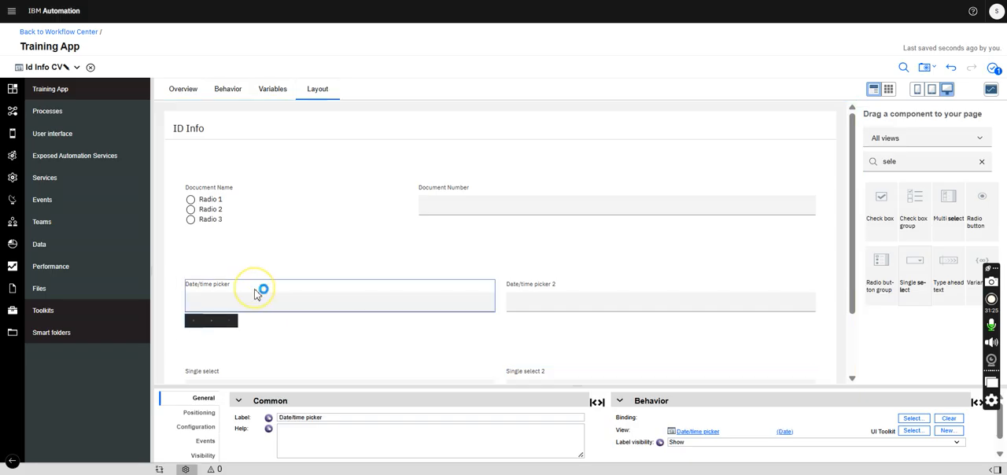
{"action": "left_click_drag", "start_coordinate": [330, 417], "coordinate": [240, 425]}
{"action": "key", "text": "BackSpace"}
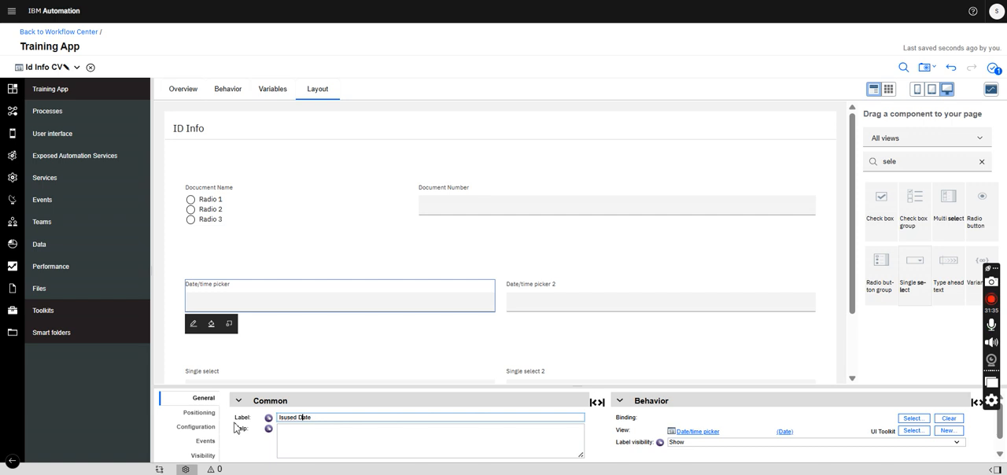
{"action": "left_click", "coordinate": [547, 290]}
{"action": "triple_click", "coordinate": [332, 418]}
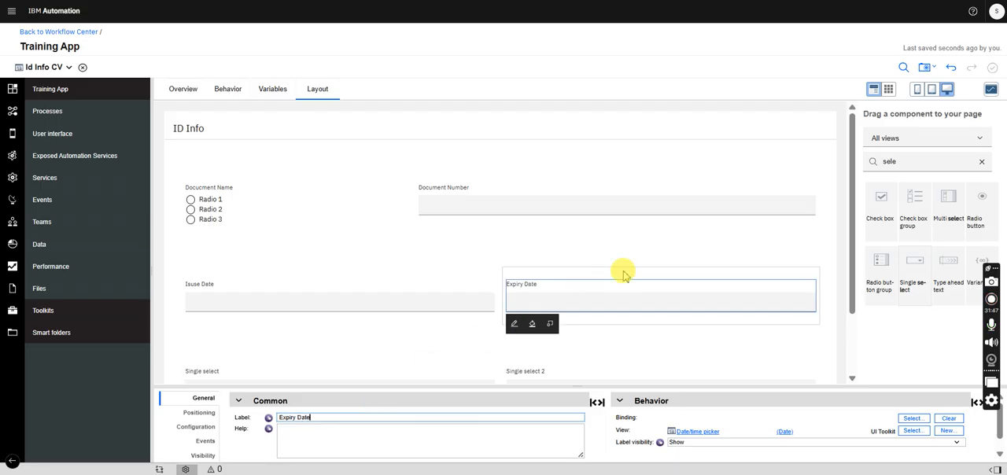
- Label the first single select in the third row Place of Birth and the second one Country of Birth
{"action": "left_click_drag", "start_coordinate": [855, 212], "coordinate": [852, 260]}
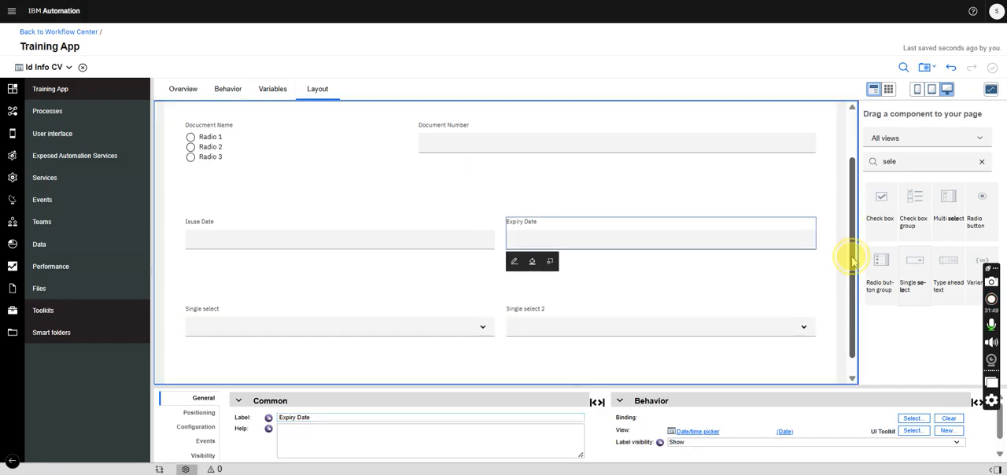
{"action": "left_click", "coordinate": [230, 305]}
{"action": "left_click_drag", "start_coordinate": [325, 417], "coordinate": [268, 420]}
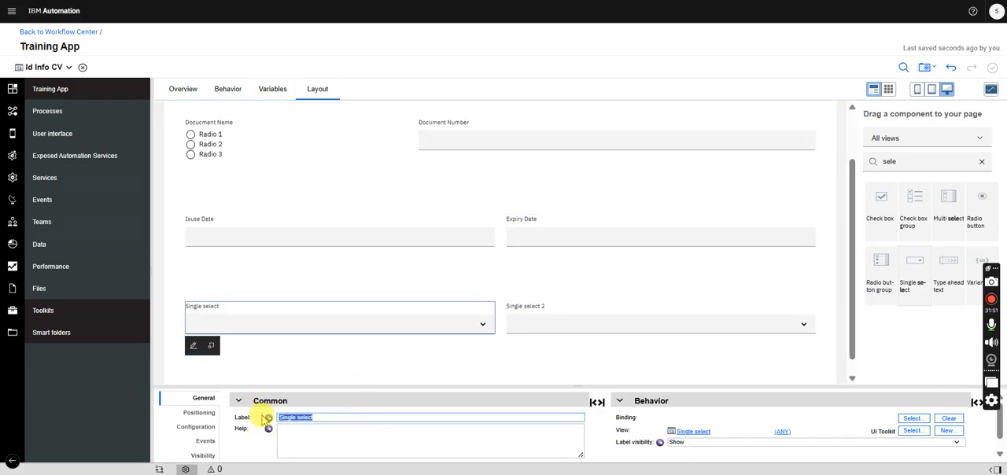
{"action": "type", "text": "Place of Birth"}
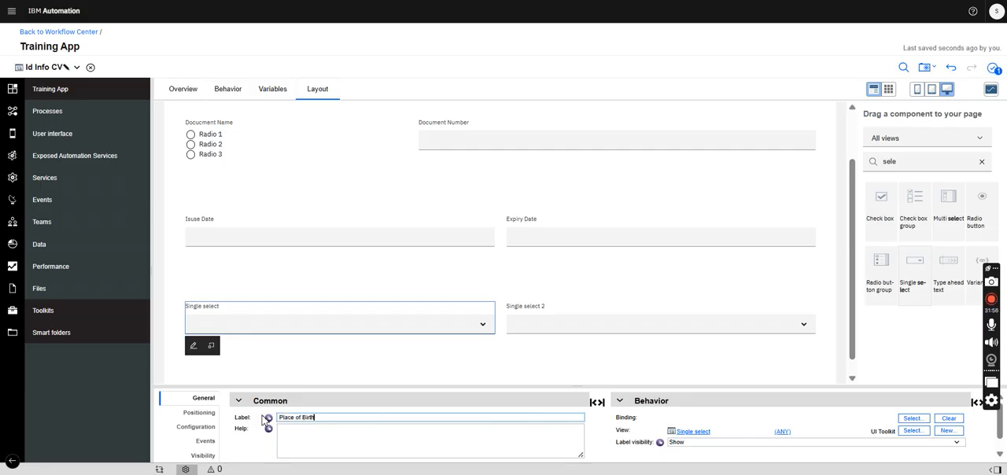
{"action": "left_click", "coordinate": [594, 310]}
{"action": "left_click_drag", "start_coordinate": [330, 417], "coordinate": [260, 421]}
{"action": "type", "text": "Country"}
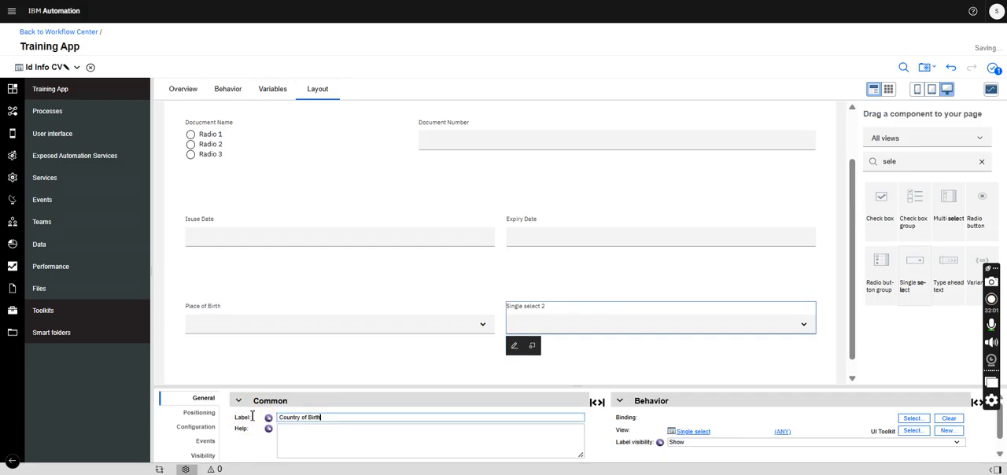
{"action": "left_click_drag", "start_coordinate": [850, 164], "coordinate": [847, 129]}
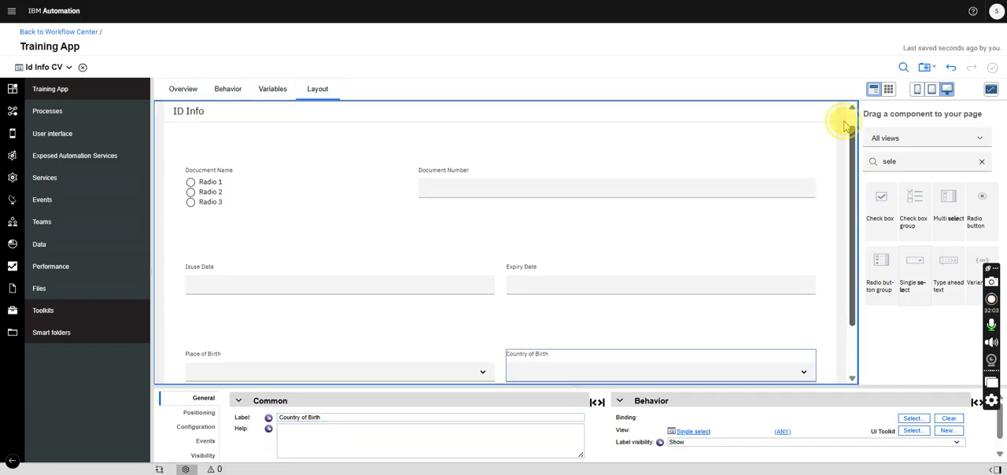
{"action": "left_click", "coordinate": [207, 210]}
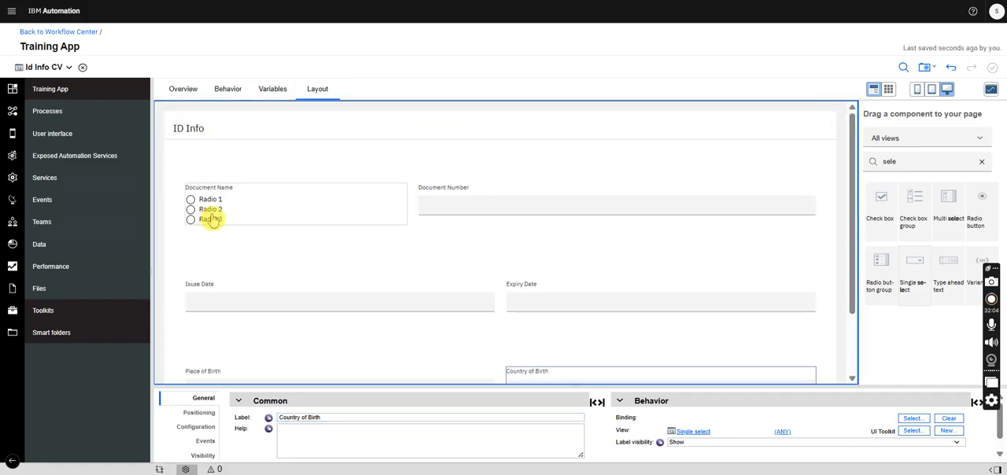
{"action": "left_click", "coordinate": [913, 420]}
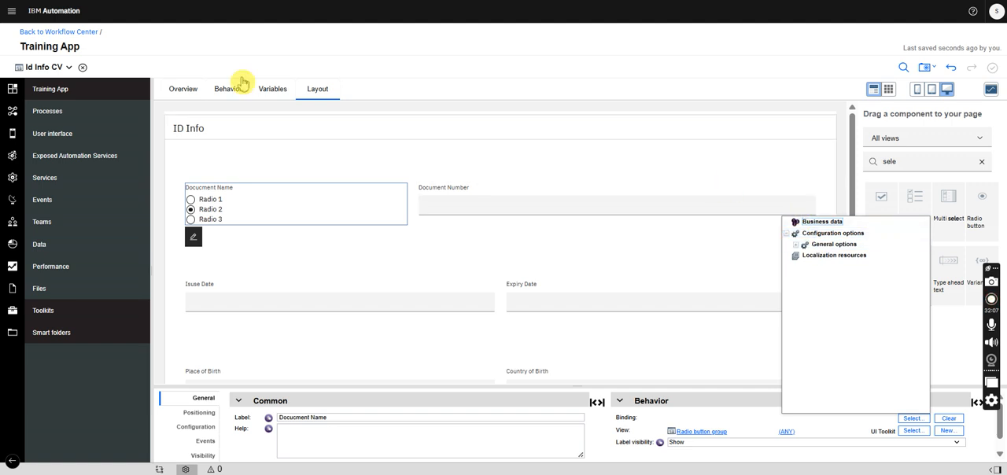
- Add a business data variable named idInfo to the view and set its type to IDInfo
{"action": "left_click", "coordinate": [273, 91]}
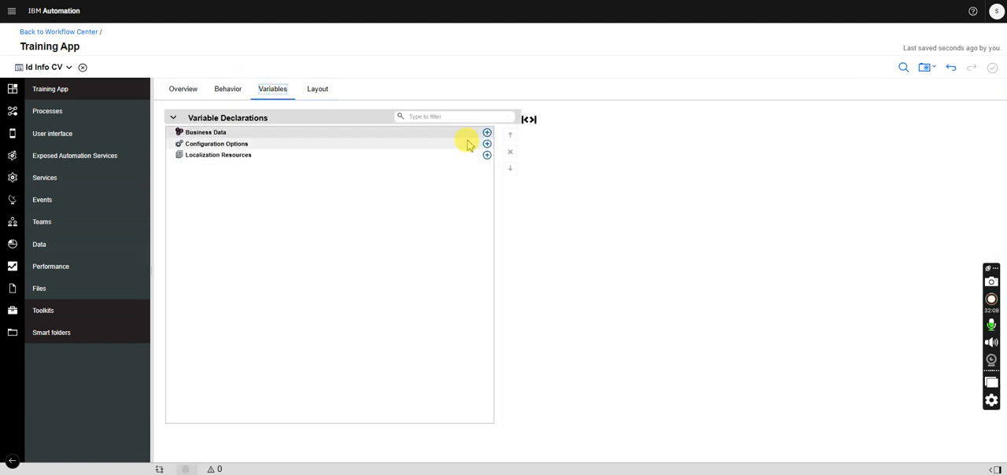
{"action": "left_click", "coordinate": [487, 135]}
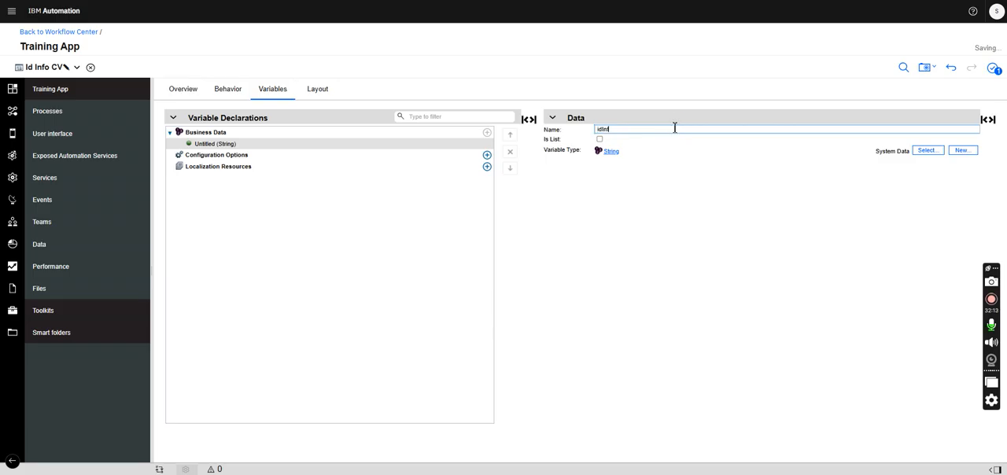
{"action": "type", "text": "idInfo"}
{"action": "left_click", "coordinate": [925, 150]}
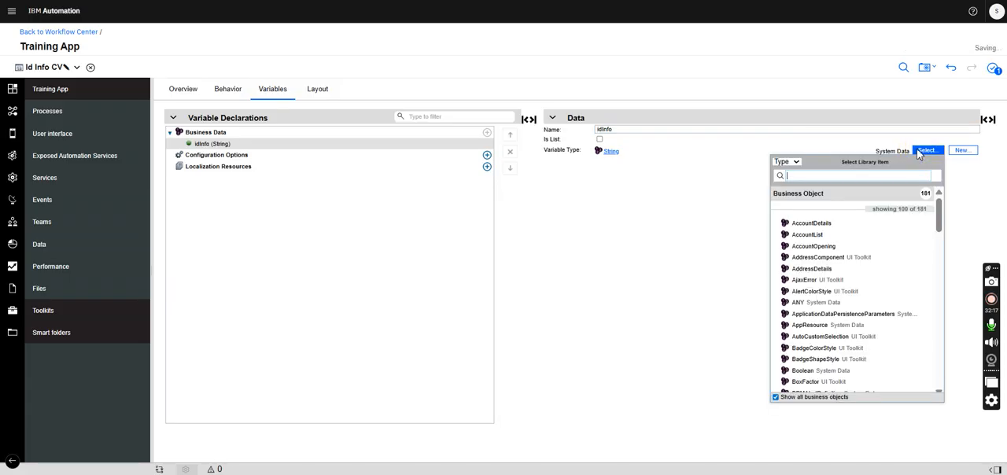
{"action": "type", "text": "idinfo"}
{"action": "left_click", "coordinate": [808, 208]}
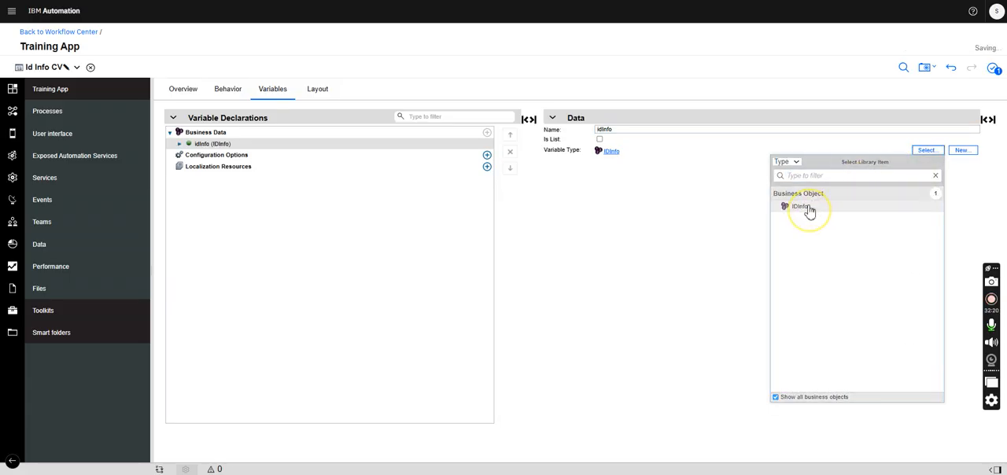
- Add a configuration option named placeOfBirth as a list of NameValuePair
{"action": "left_click", "coordinate": [488, 156]}
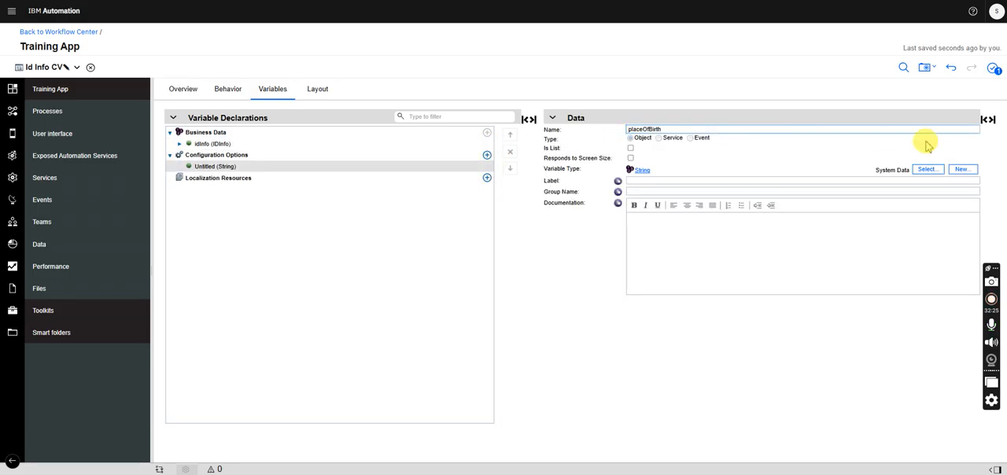
{"action": "left_click", "coordinate": [928, 169]}
{"action": "left_click", "coordinate": [928, 169]}
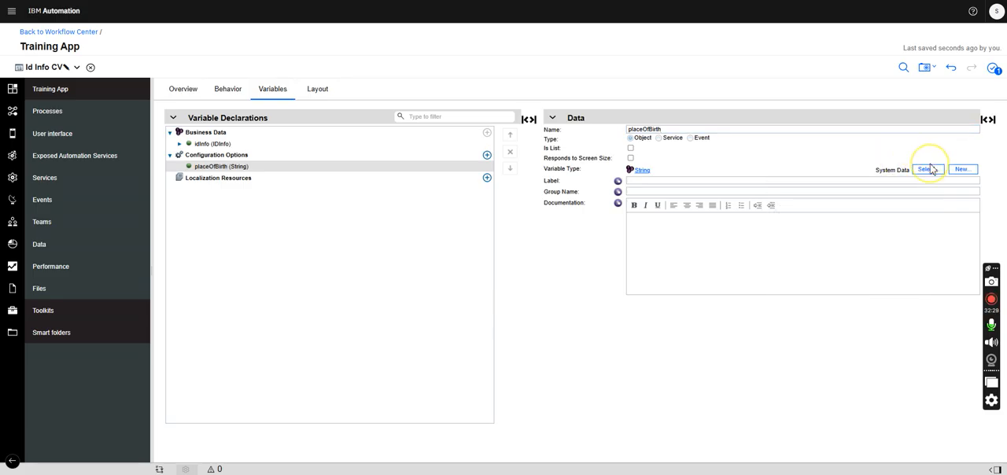
{"action": "left_click", "coordinate": [933, 171]}
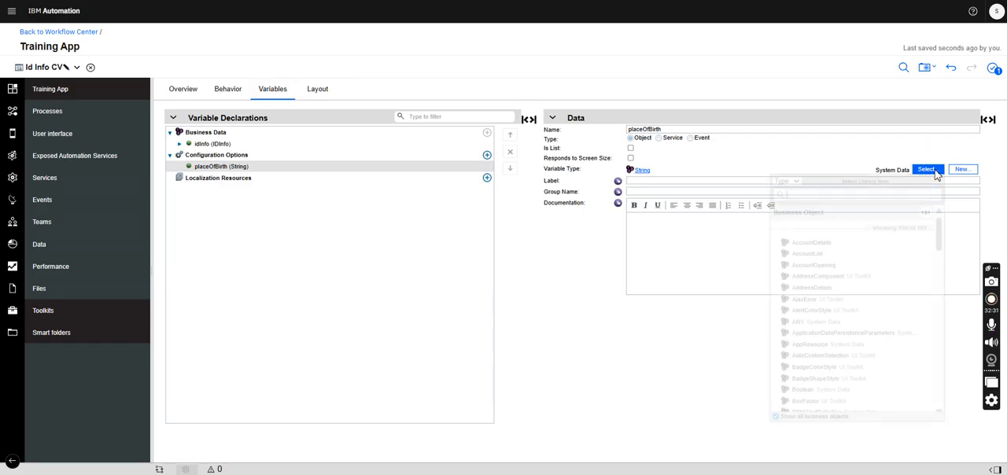
{"action": "type", "text": "name"}
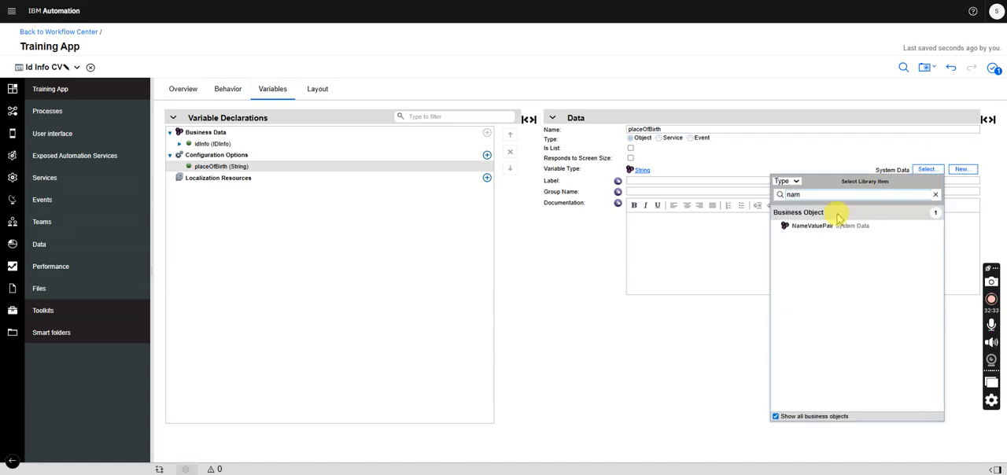
{"action": "left_click", "coordinate": [822, 227]}
{"action": "left_click", "coordinate": [631, 149]}
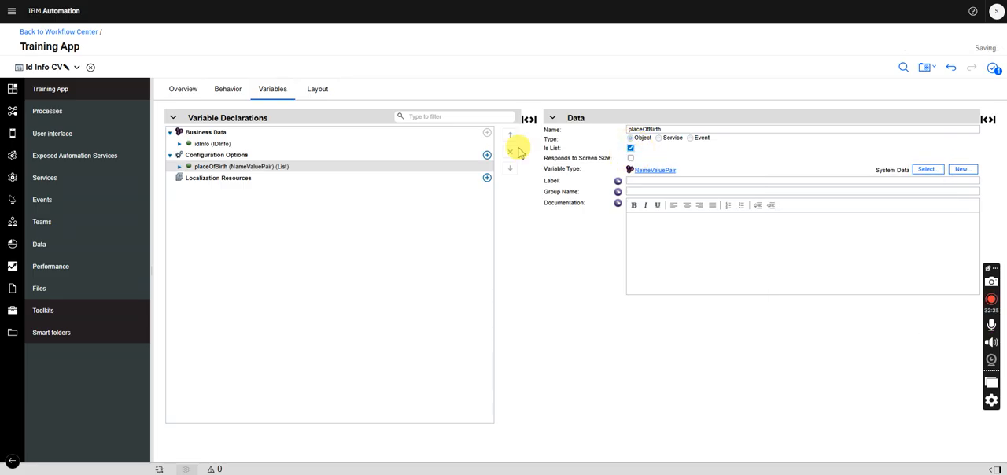
- Add a second configuration option named countryOfBirth as a list of NameValuePair
{"action": "left_click", "coordinate": [487, 155]}
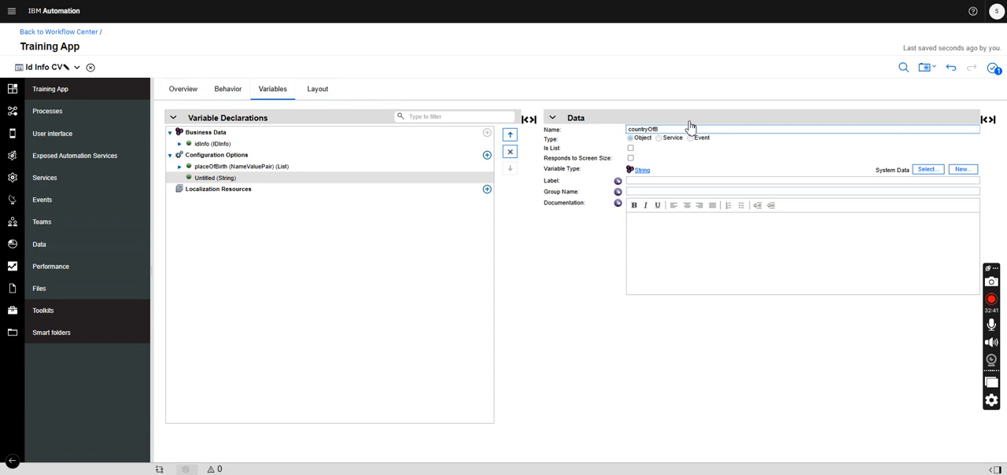
{"action": "left_click", "coordinate": [630, 148]}
{"action": "left_click", "coordinate": [930, 170]}
{"action": "left_click", "coordinate": [929, 171]}
{"action": "left_click", "coordinate": [930, 171]}
{"action": "left_click", "coordinate": [930, 171]}
{"action": "type", "text": "n"}
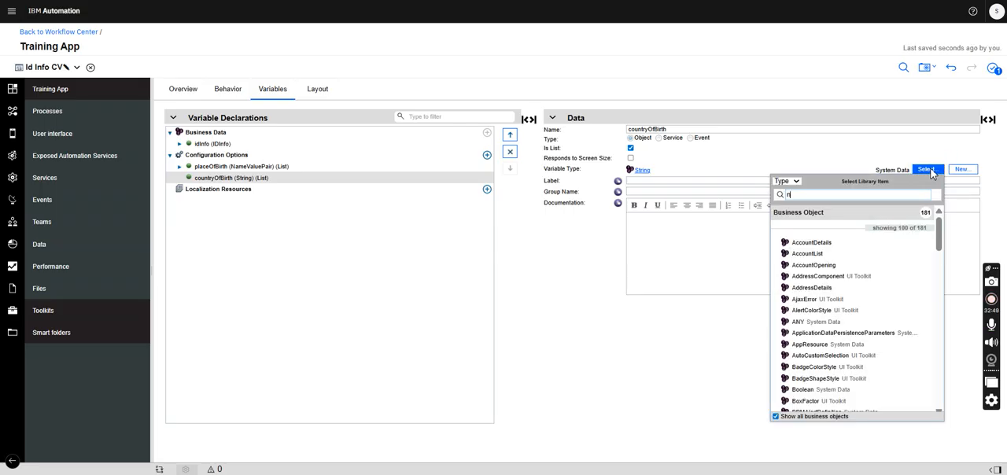
{"action": "type", "text": "ame"}
{"action": "left_click", "coordinate": [826, 228]}
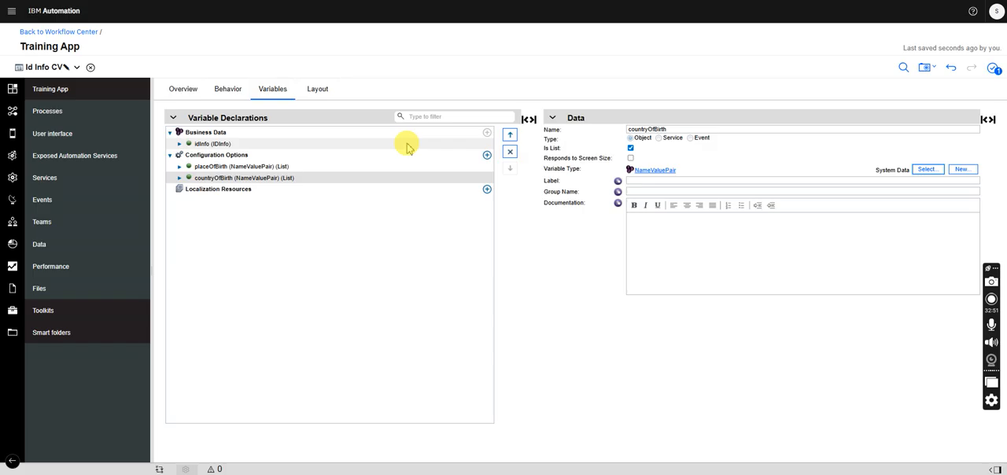
- Return to the view's layout and bind the Document Name radio button group to idInfo.documentName
{"action": "left_click", "coordinate": [318, 89]}
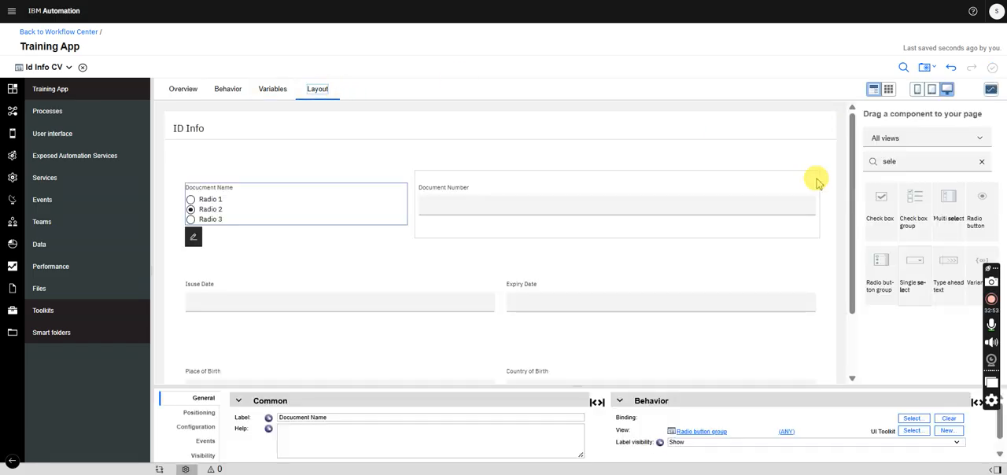
{"action": "mouse_move", "coordinate": [850, 207]}
{"action": "left_mouse_down"}
{"action": "mouse_move", "coordinate": [843, 282]}
{"action": "mouse_move", "coordinate": [837, 197]}
{"action": "left_mouse_up"}
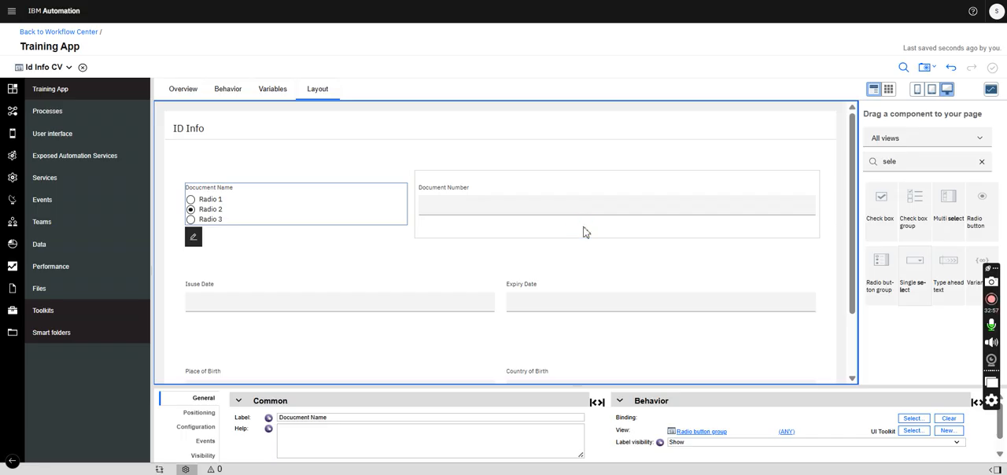
{"action": "left_click", "coordinate": [910, 419]}
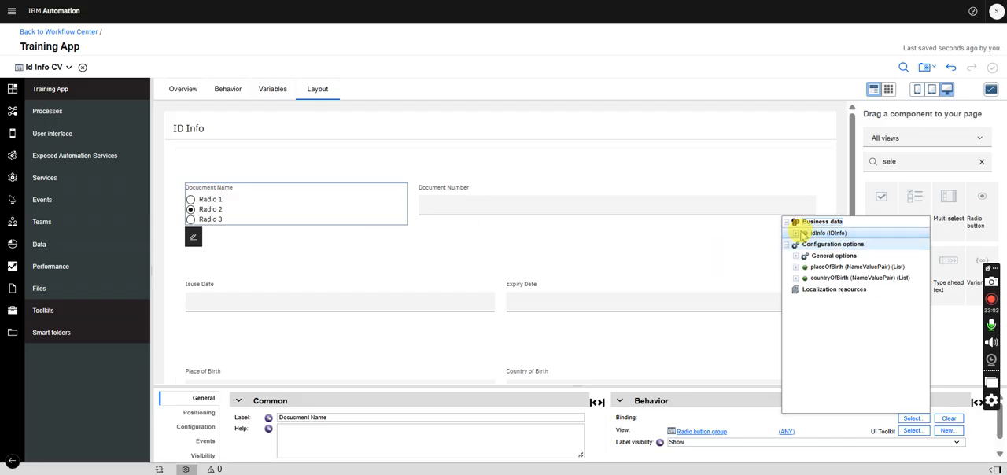
{"action": "left_click", "coordinate": [799, 235]}
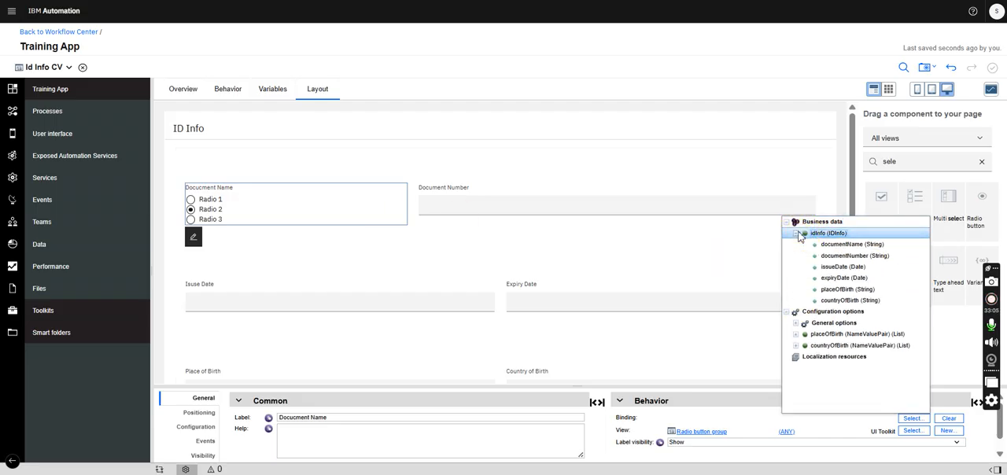
{"action": "left_click", "coordinate": [838, 245]}
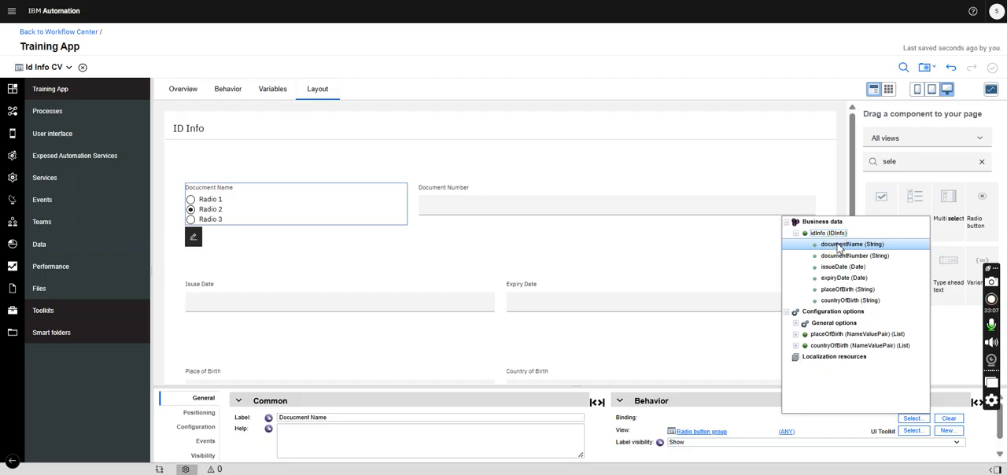
- Bind the Document Number text field to idInfo.documentNumber
{"action": "left_click", "coordinate": [625, 198]}
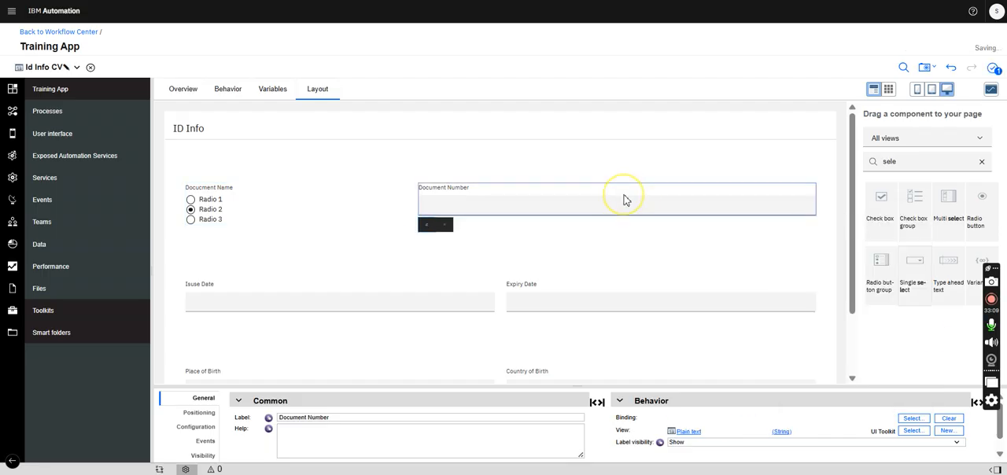
{"action": "left_click", "coordinate": [913, 418]}
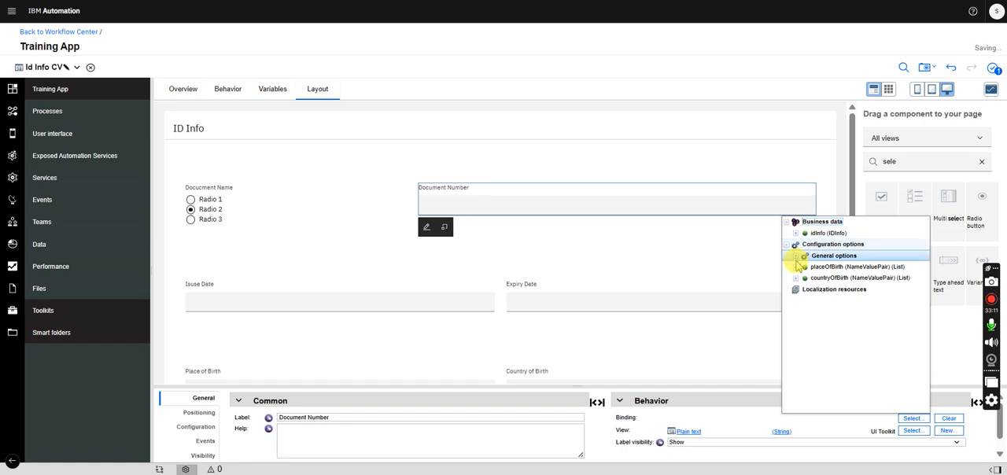
{"action": "left_click", "coordinate": [795, 233]}
{"action": "left_click", "coordinate": [852, 256]}
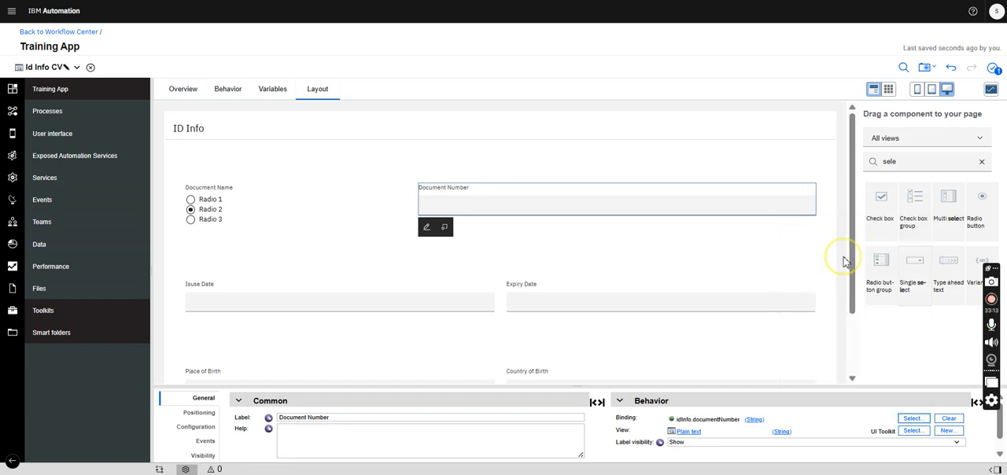
- Bind the Isuse Date picker to idInfo.issueDate and the Expiry Date picker to idInfo.expiryDate
{"action": "left_click", "coordinate": [434, 289]}
{"action": "left_click", "coordinate": [913, 418]}
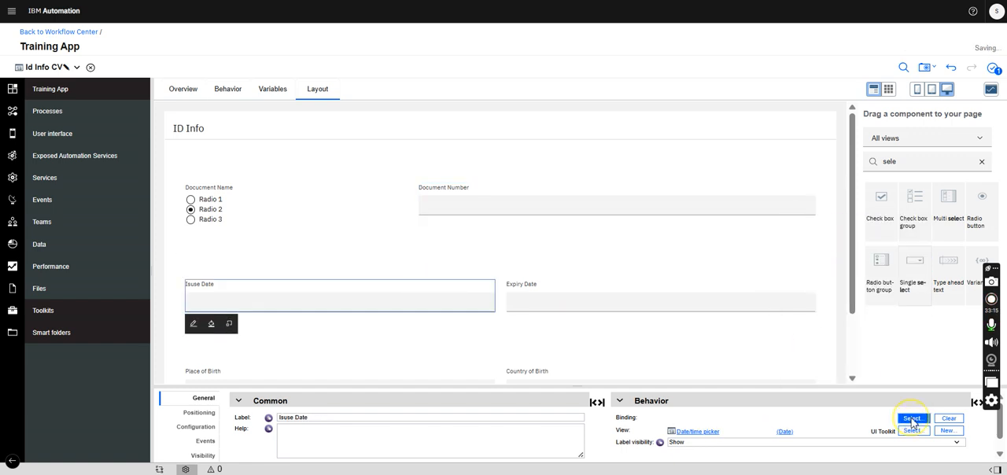
{"action": "left_click", "coordinate": [823, 233]}
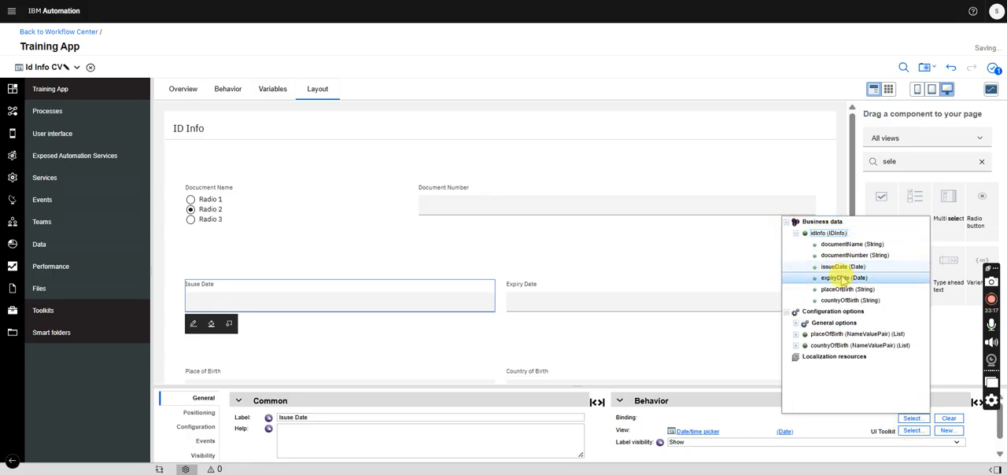
{"action": "left_click", "coordinate": [839, 268]}
{"action": "left_click", "coordinate": [639, 289]}
{"action": "left_click", "coordinate": [911, 419]}
{"action": "left_click", "coordinate": [819, 233]}
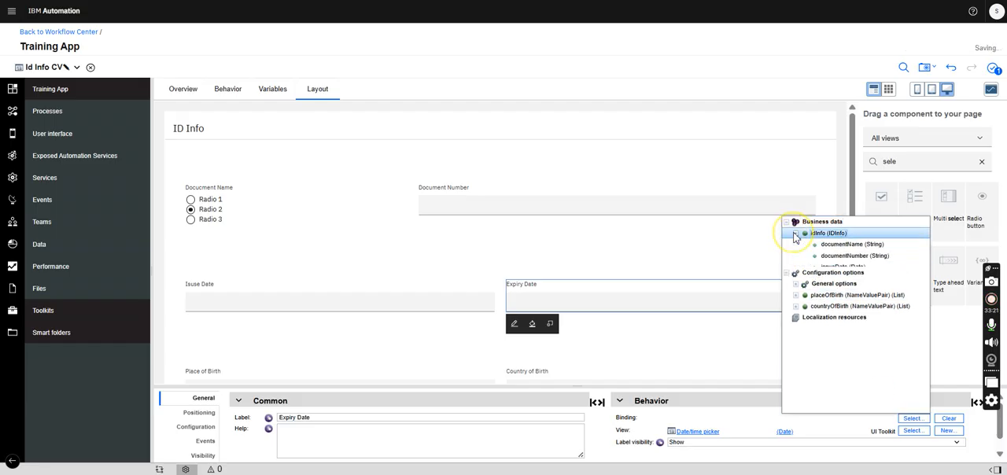
{"action": "left_click", "coordinate": [837, 278]}
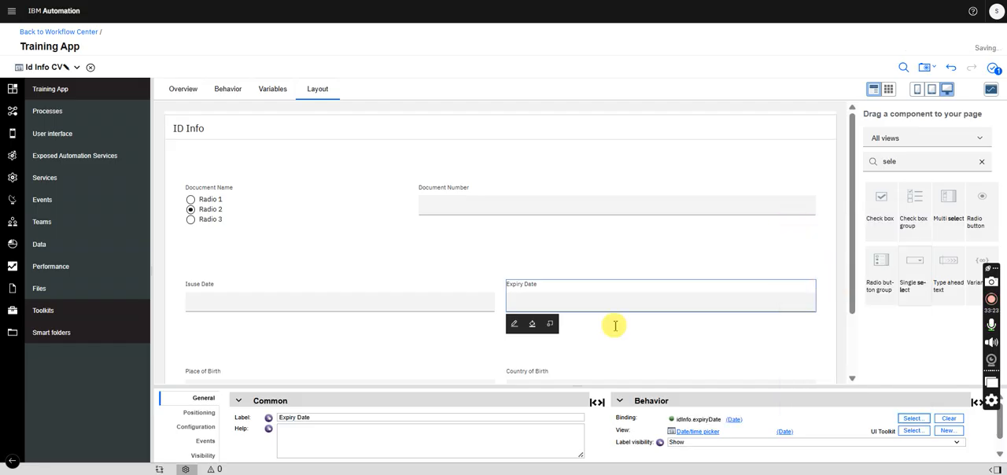
- Bind the Place of Birth single select to idInfo.placeOfBirth
{"action": "left_click", "coordinate": [367, 371]}
{"action": "left_click", "coordinate": [911, 418]}
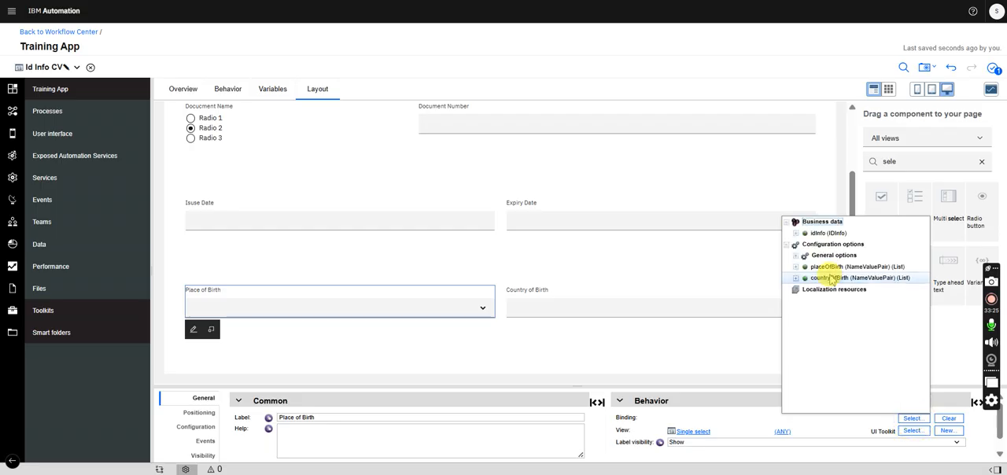
{"action": "left_click", "coordinate": [795, 233]}
{"action": "left_click", "coordinate": [843, 290]}
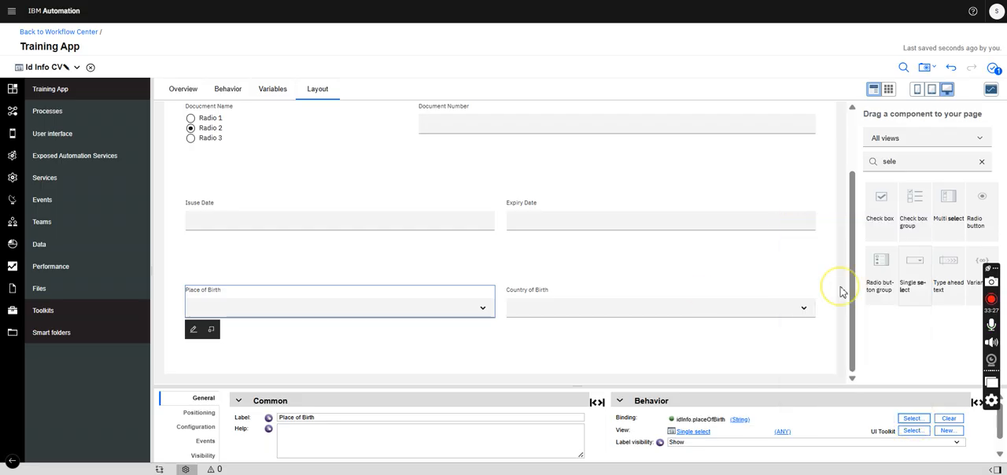
- Bind the Country of Birth single select to idInfo.countryOfBirth
{"action": "left_click", "coordinate": [679, 295]}
{"action": "left_click", "coordinate": [913, 419]}
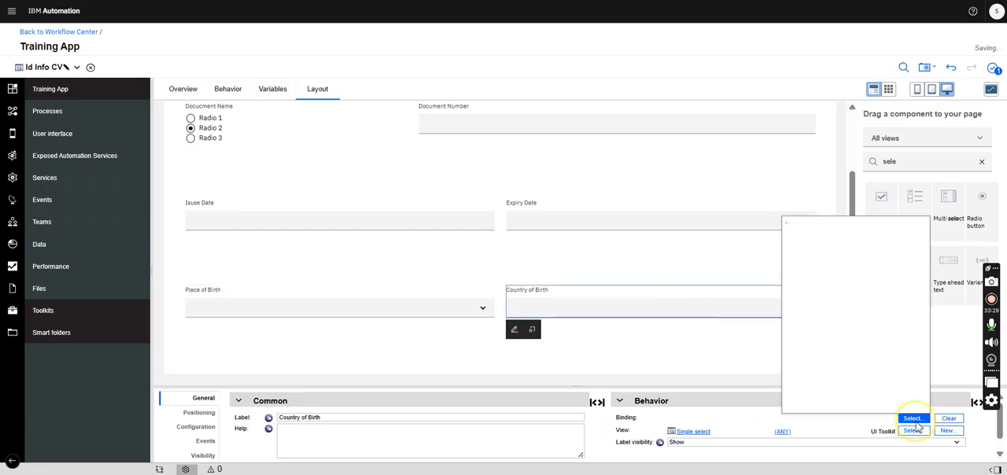
{"action": "left_click", "coordinate": [796, 234]}
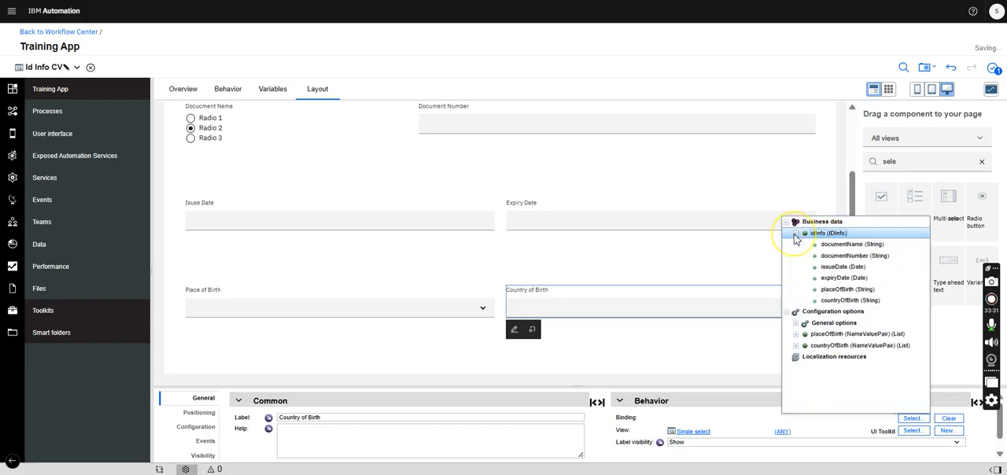
{"action": "left_click", "coordinate": [840, 300]}
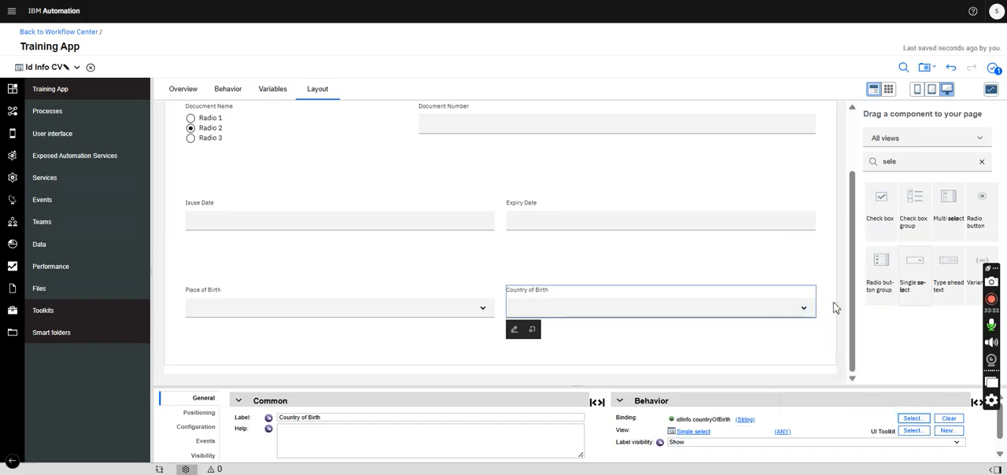
{"action": "left_click_drag", "start_coordinate": [851, 240], "coordinate": [839, 192]}
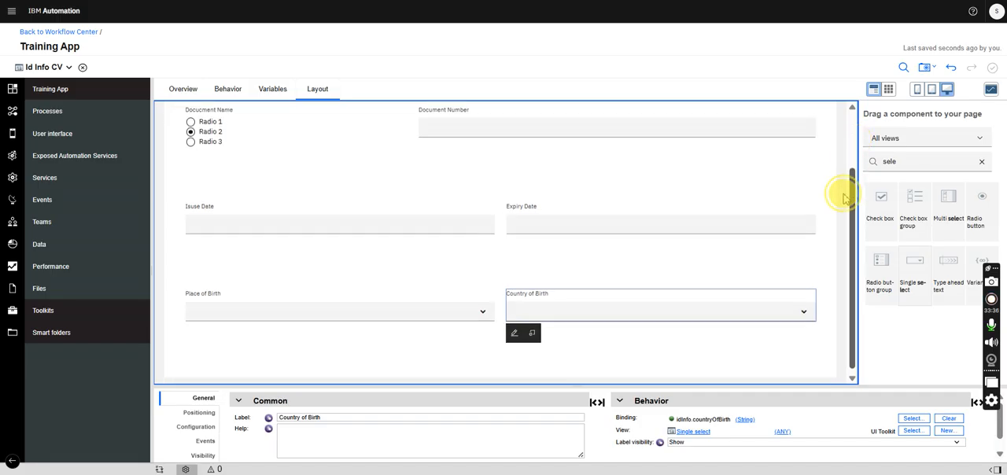
- Set the Place of Birth select's item lookup mode to Items From Config Option, with placeOfBirth[] as its input data
{"action": "left_click", "coordinate": [242, 293]}
{"action": "left_click", "coordinate": [206, 426]}
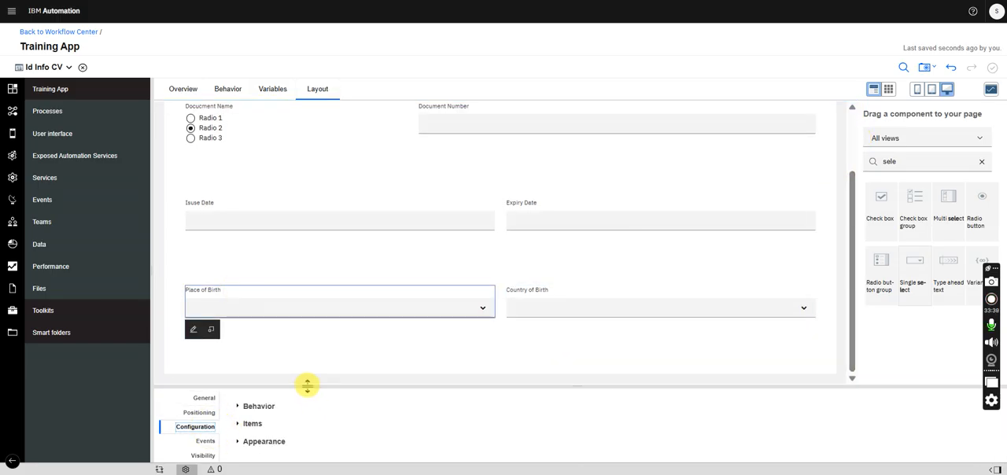
{"action": "left_click_drag", "start_coordinate": [307, 387], "coordinate": [310, 270]}
{"action": "left_click", "coordinate": [253, 309]}
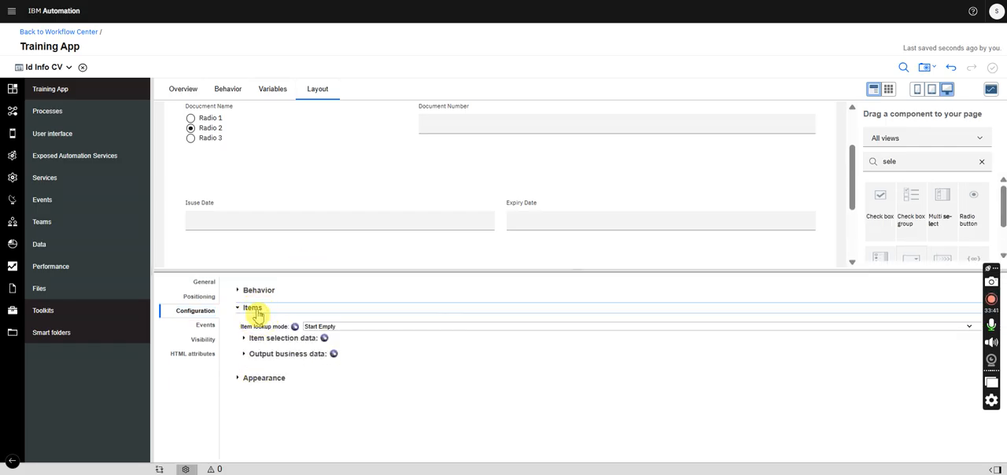
{"action": "left_click", "coordinate": [321, 325]}
{"action": "left_click", "coordinate": [333, 386]}
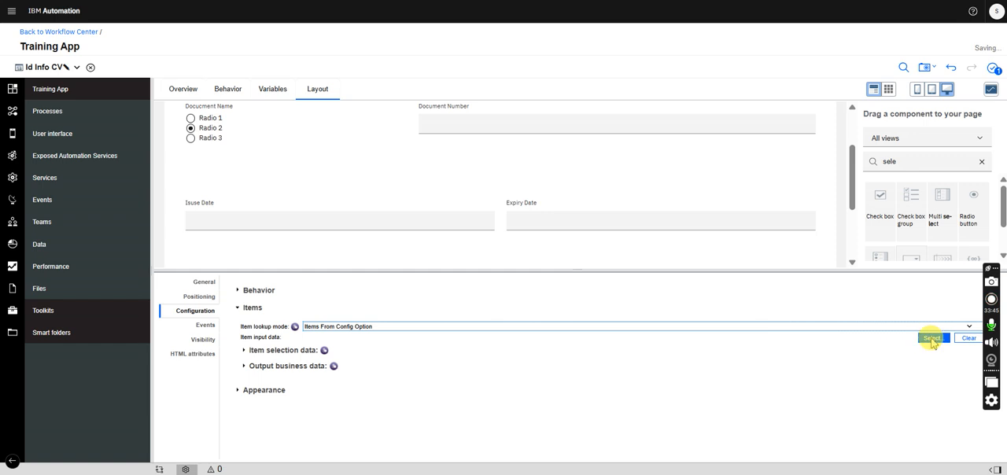
{"action": "left_click", "coordinate": [932, 340]}
{"action": "left_click", "coordinate": [861, 184]}
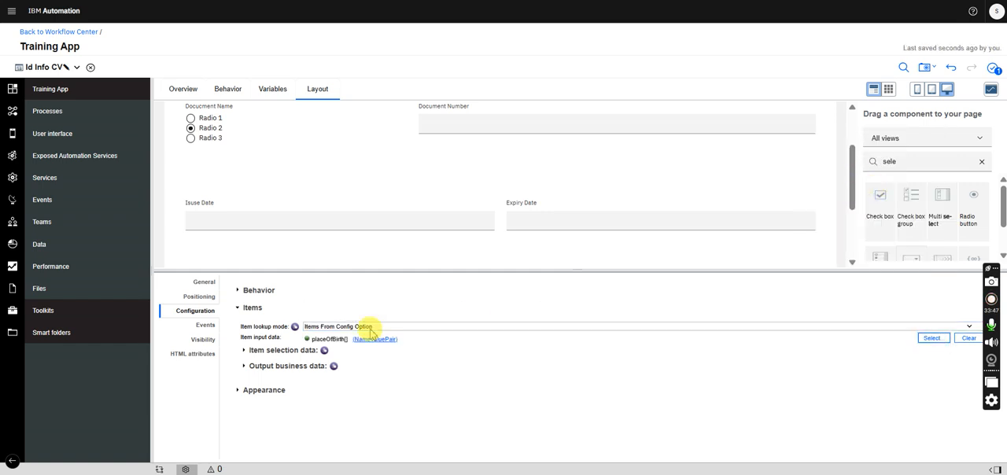
- For the Place of Birth select's item selection data, set the value property to value and the display property to name
{"action": "left_click", "coordinate": [245, 350]}
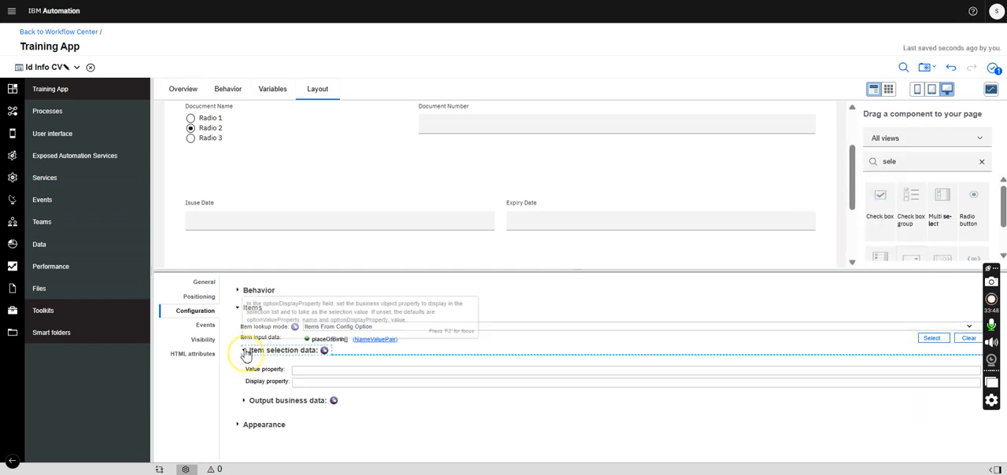
{"action": "left_click", "coordinate": [249, 403]}
{"action": "left_click", "coordinate": [347, 370]}
{"action": "type", "text": "value"}
{"action": "left_click", "coordinate": [319, 382]}
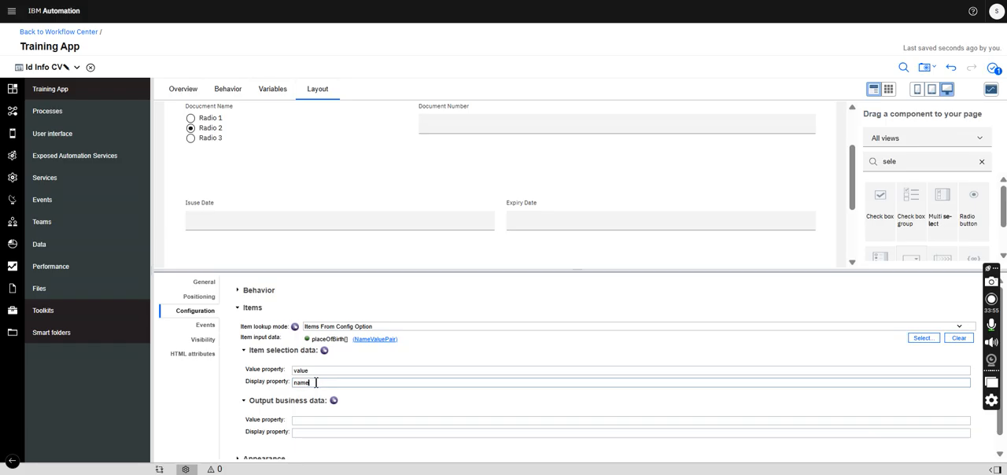
- For the Place of Birth select's output business data, set the value property to value and the display property to name
{"action": "left_click", "coordinate": [308, 419]}
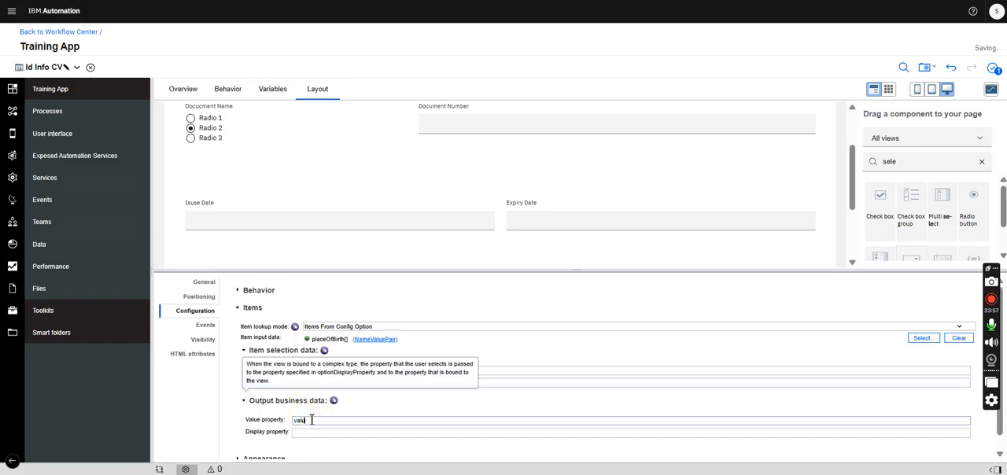
{"action": "left_click", "coordinate": [311, 433]}
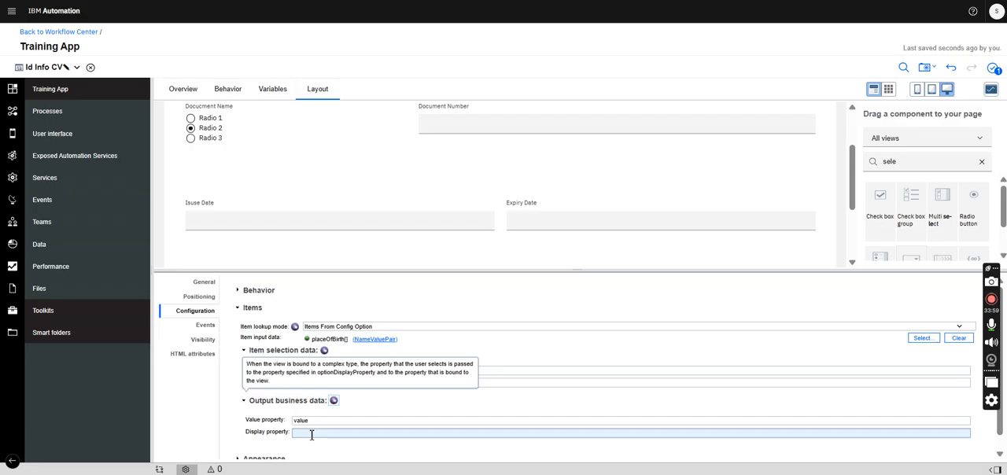
{"action": "left_click", "coordinate": [311, 433]}
{"action": "type", "text": "na,e"}
{"action": "key", "text": "BackSpace"}
{"action": "key", "text": "BackSpace"}
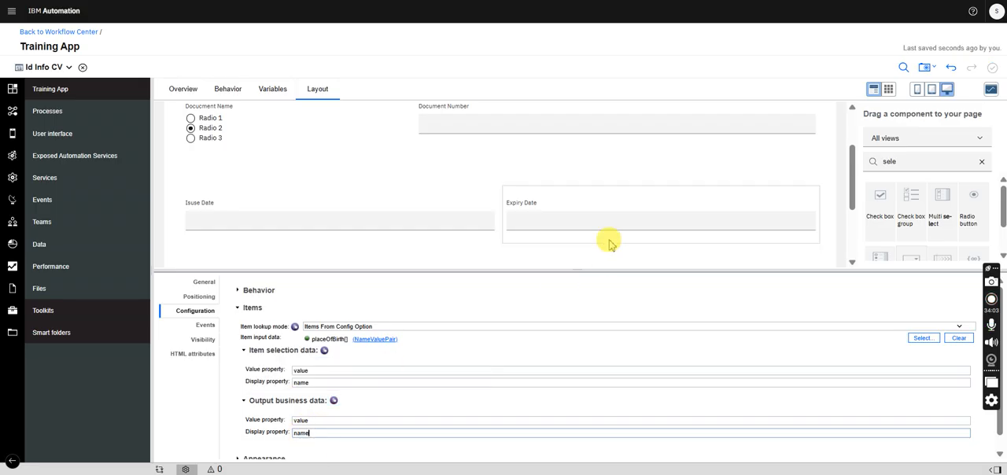
- Set the Country of Birth select's item lookup mode to Items From Config Option, with countryOfBirth[] as its input data
{"action": "left_click_drag", "start_coordinate": [849, 159], "coordinate": [851, 189]}
{"action": "left_click", "coordinate": [645, 223]}
{"action": "left_click", "coordinate": [322, 326]}
{"action": "left_click", "coordinate": [336, 387]}
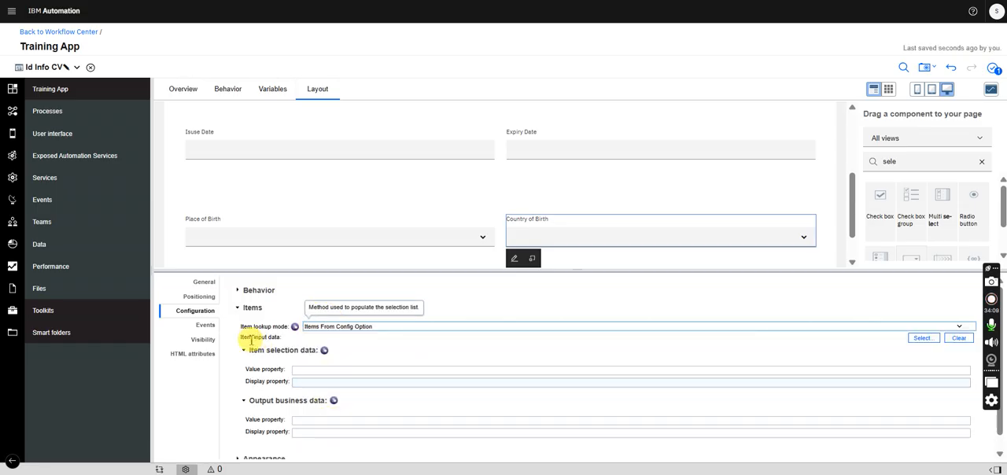
{"action": "left_click", "coordinate": [923, 337]}
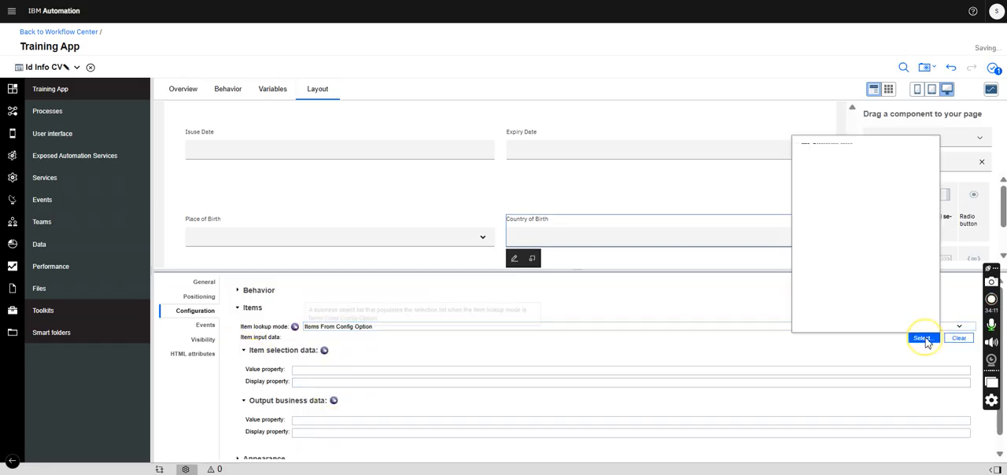
{"action": "left_click", "coordinate": [884, 193]}
- For the Country of Birth select's item selection data, set the value property to value and the display property to name
{"action": "left_click", "coordinate": [365, 371]}
{"action": "type", "text": "value"}
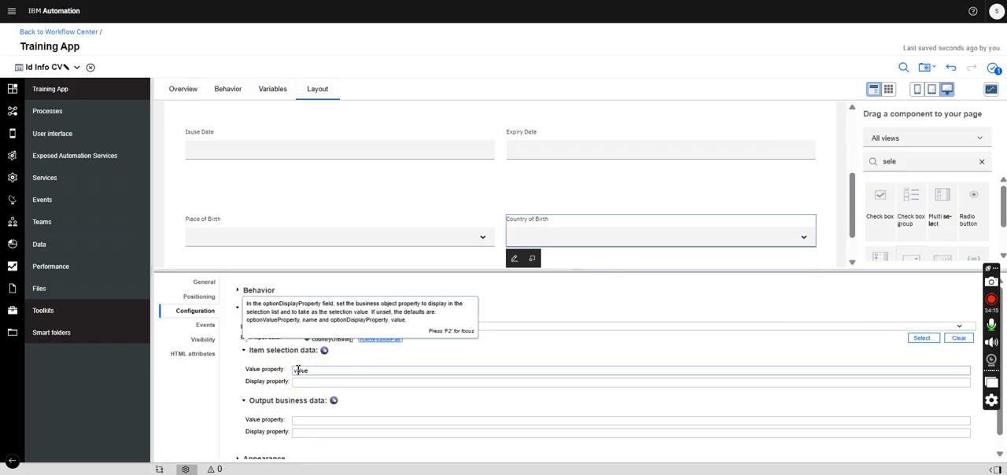
{"action": "left_click", "coordinate": [303, 382]}
{"action": "type", "text": "name"}
- For the Country of Birth select's output business data, set the value property to value and the display property to name
{"action": "left_click", "coordinate": [298, 420]}
{"action": "type", "text": "val"}
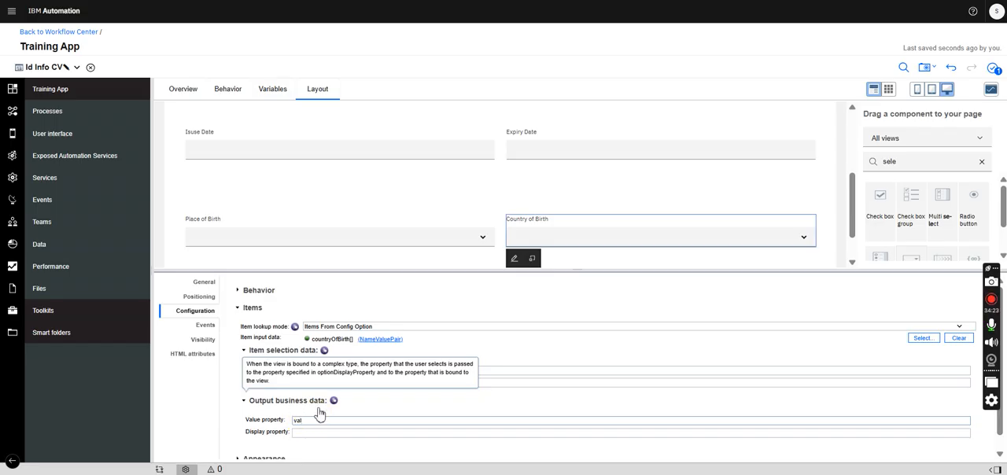
{"action": "type", "text": "elue"}
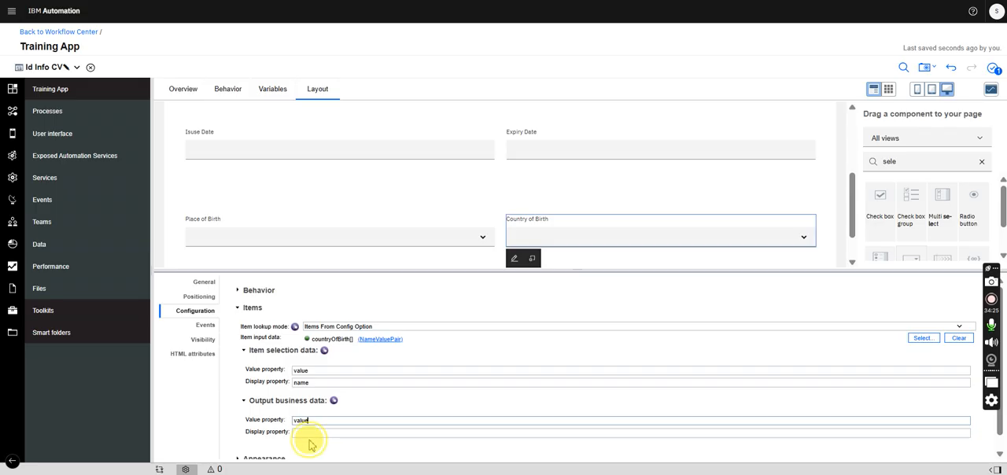
{"action": "left_click", "coordinate": [302, 434]}
{"action": "type", "text": "n"}
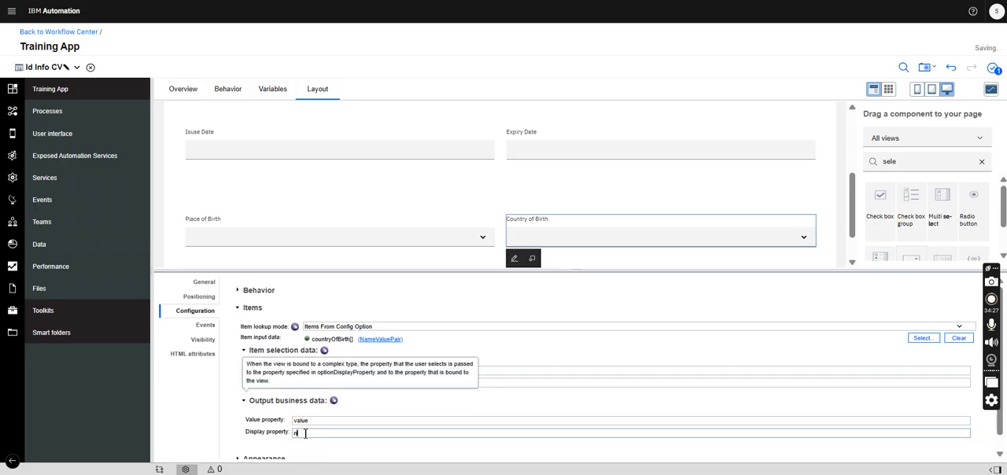
{"action": "type", "text": "ame"}
{"action": "mouse_move", "coordinate": [846, 218]}
{"action": "left_mouse_down"}
{"action": "mouse_move", "coordinate": [846, 113]}
{"action": "mouse_move", "coordinate": [838, 205]}
{"action": "left_mouse_up"}
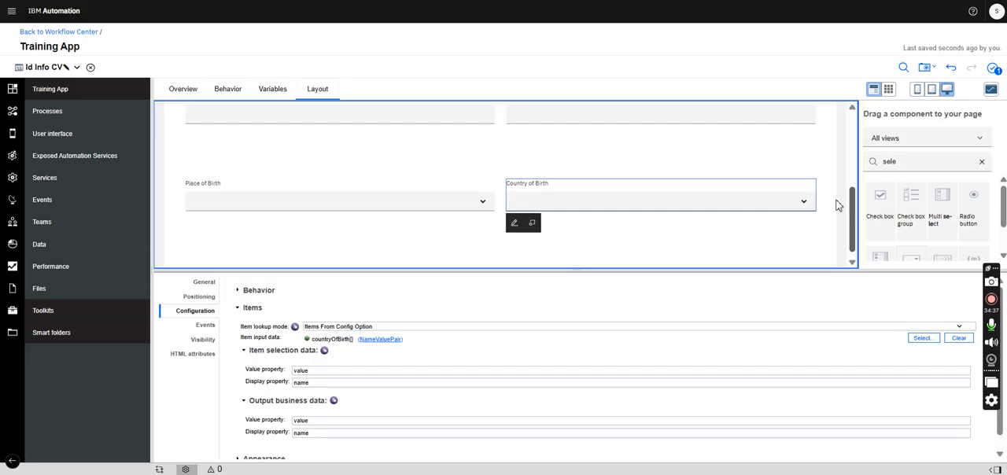
{"action": "left_click_drag", "start_coordinate": [836, 205], "coordinate": [827, 149]}
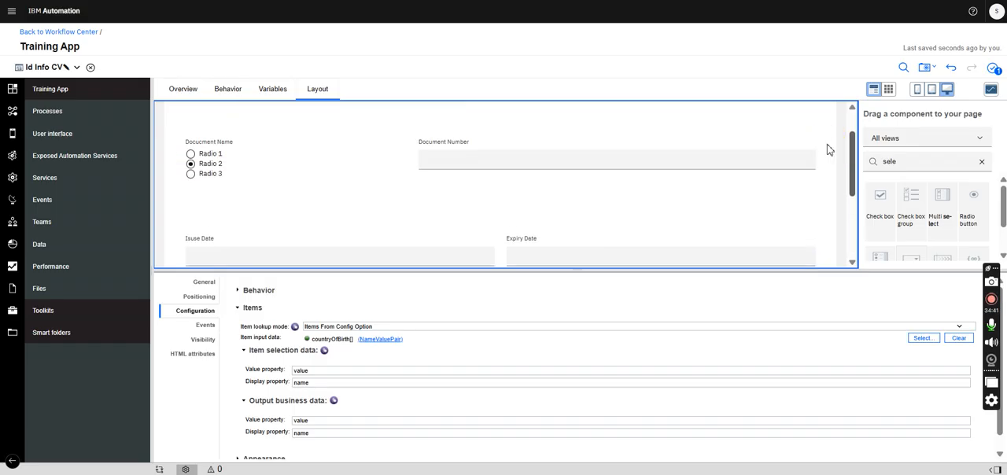
{"action": "left_click", "coordinate": [827, 150]}
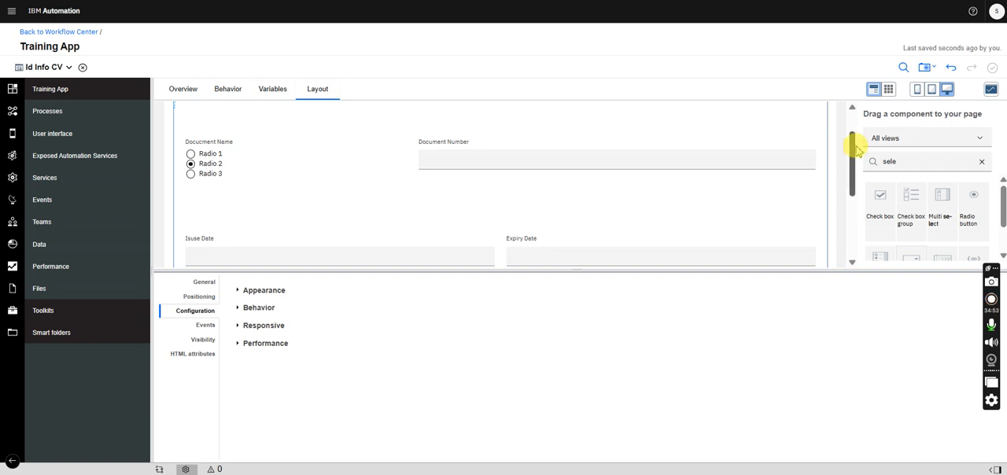
{"action": "left_click_drag", "start_coordinate": [852, 135], "coordinate": [850, 117]}
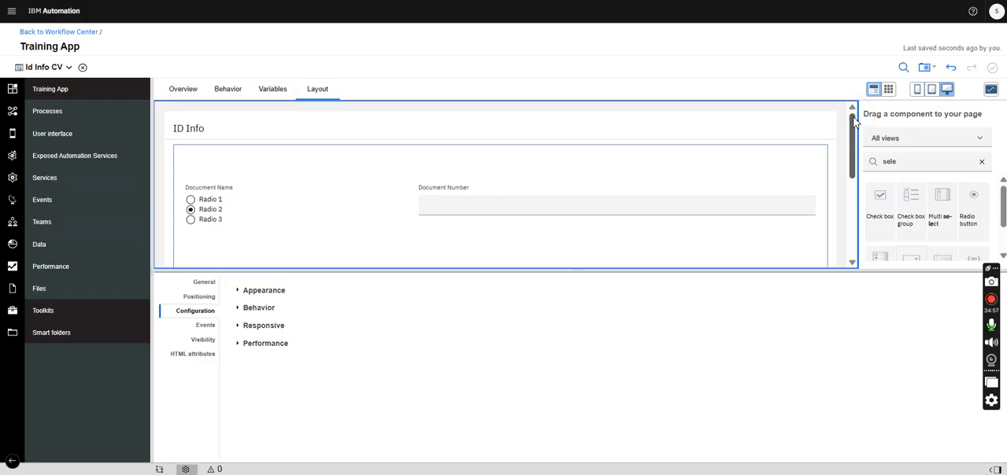
- Switch to the AccountOpening business object and collapse its idInfo parameter to review the parameter list
{"action": "left_click", "coordinate": [67, 67]}
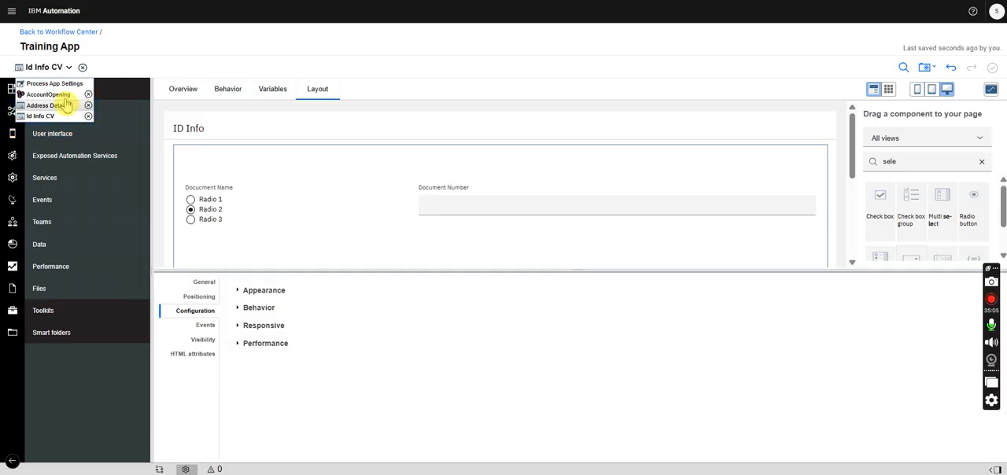
{"action": "left_click", "coordinate": [63, 95]}
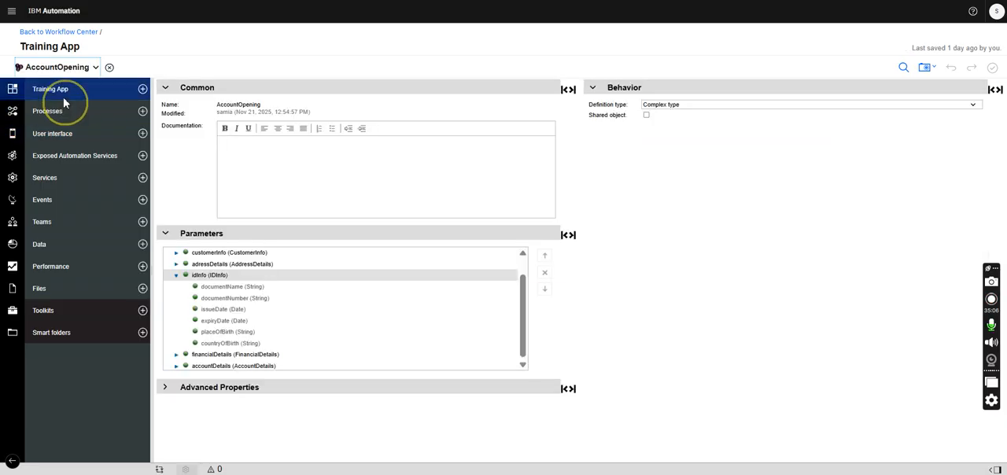
{"action": "left_click", "coordinate": [176, 275]}
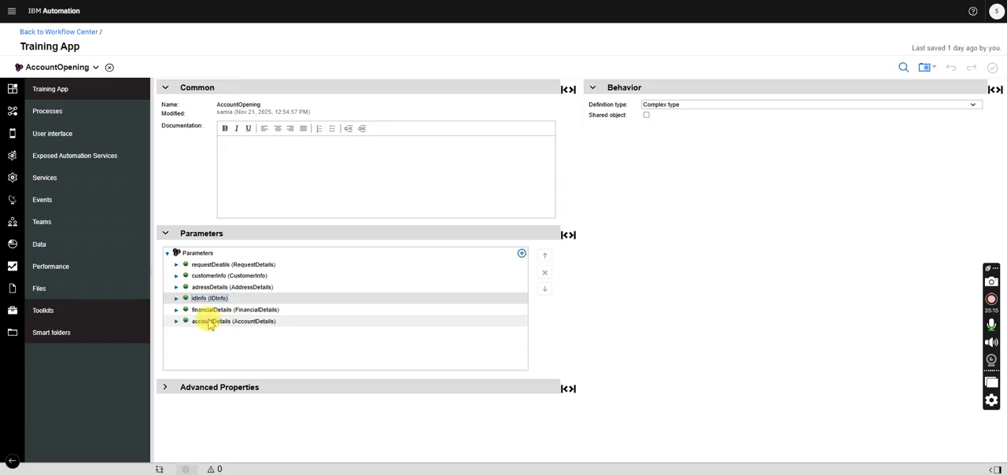
- Create a new user interface view named Financial Details CV from the default view
{"action": "left_click", "coordinate": [143, 135]}
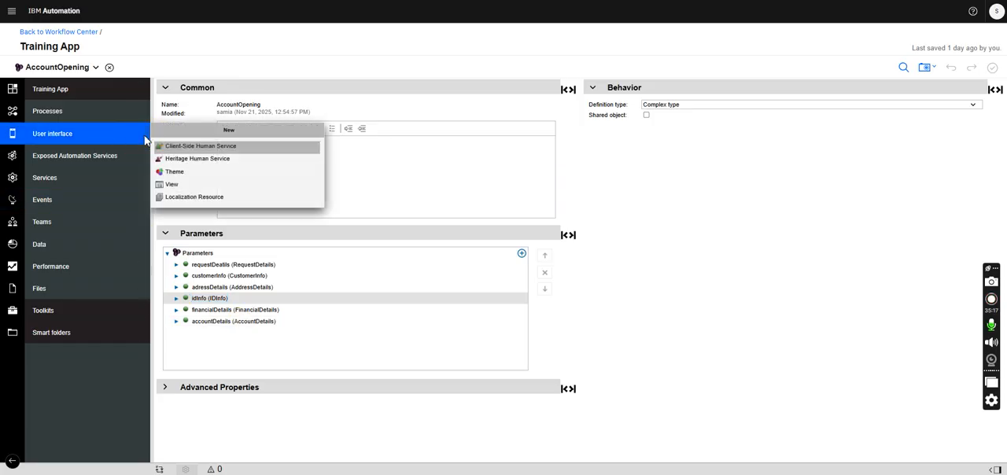
{"action": "left_click", "coordinate": [170, 186]}
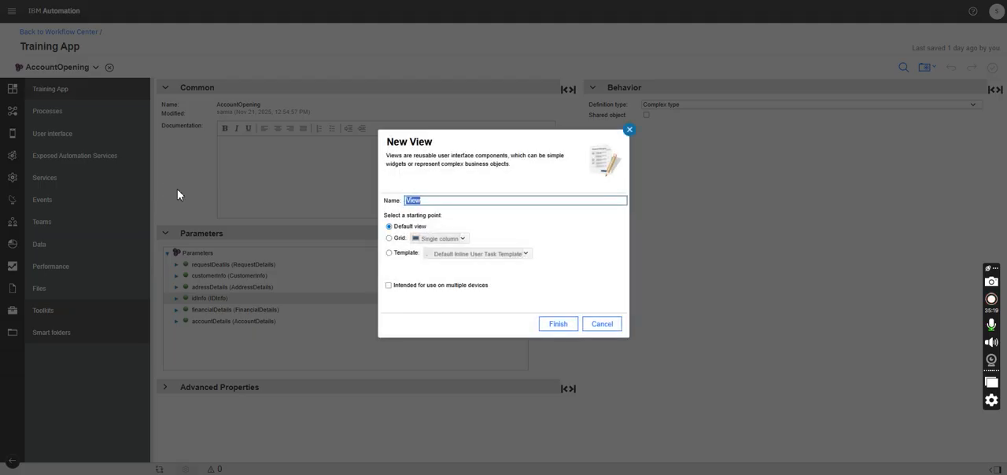
{"action": "type", "text": "Financial Details CV"}
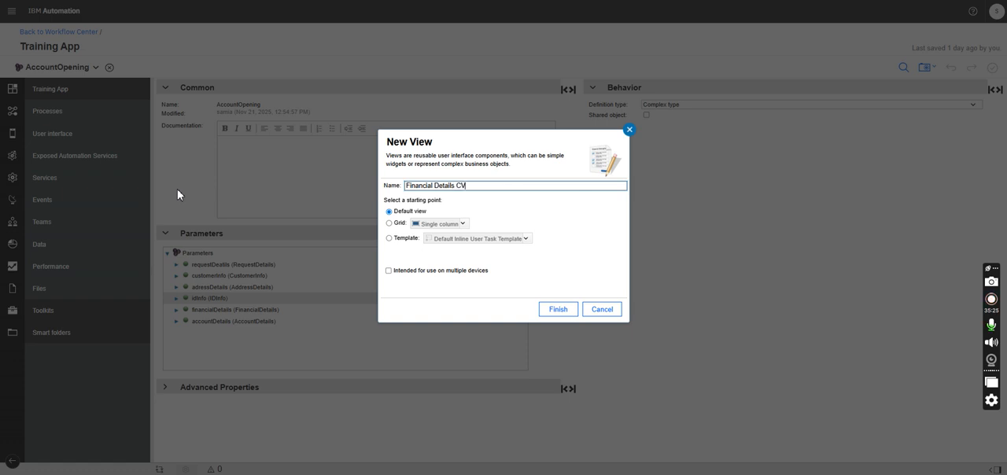
{"action": "left_click", "coordinate": [557, 312]}
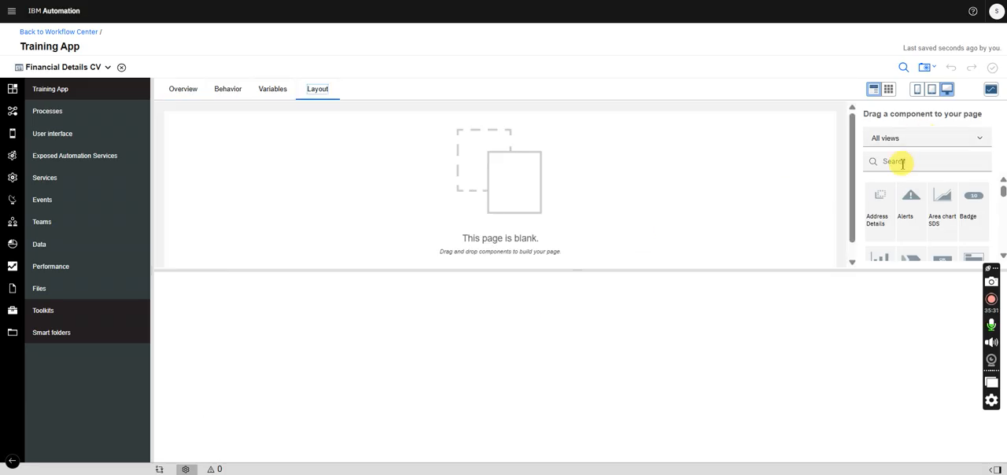
- Find the Panel component and place it on the blank layout of Financial Details CV
{"action": "left_click", "coordinate": [900, 162]}
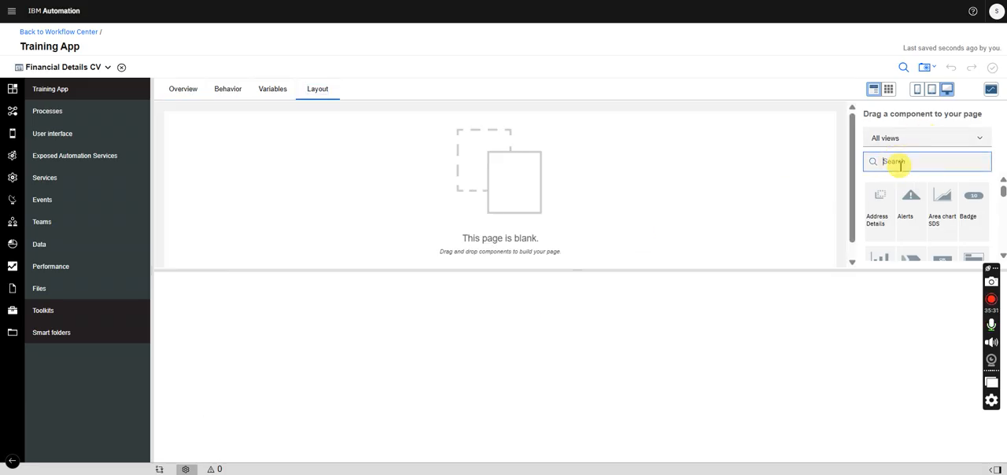
{"action": "type", "text": "pane"}
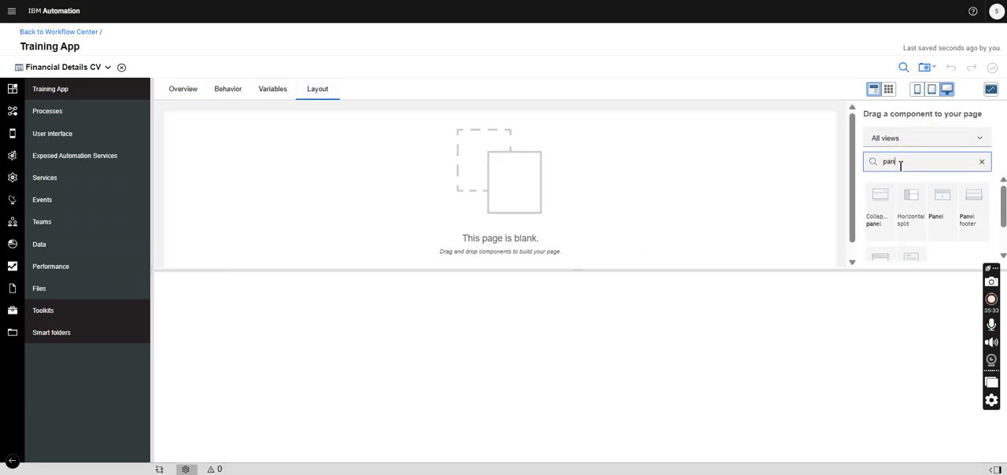
{"action": "type", "text": "l"}
{"action": "left_click_drag", "start_coordinate": [950, 207], "coordinate": [538, 160]}
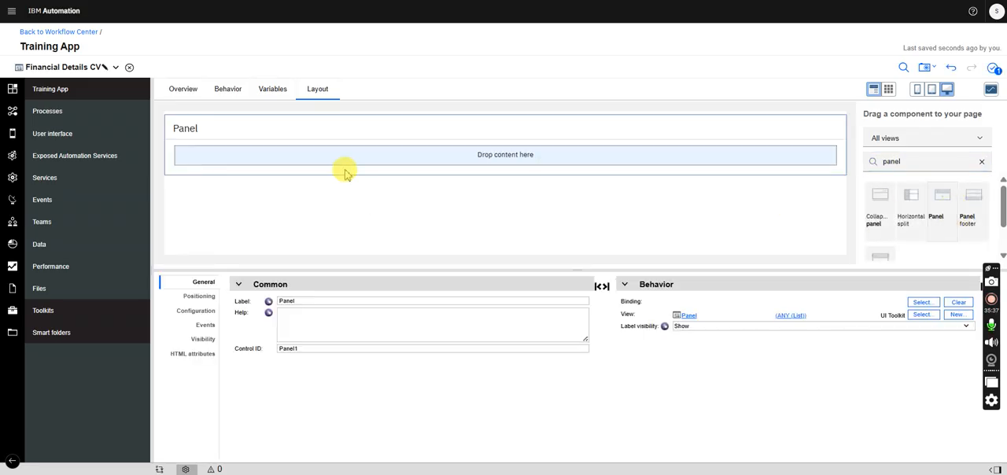
- Label the new panel Financial Details
{"action": "double_click", "coordinate": [301, 302]}
{"action": "type", "text": "Fi"}
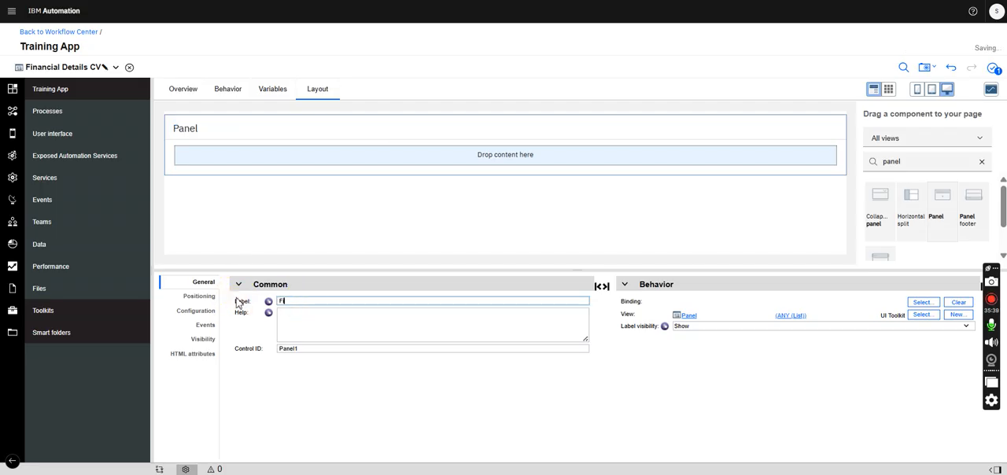
{"action": "key", "text": "BackSpace"}
{"action": "key", "text": "BackSpace"}
{"action": "key", "text": "BackSpace"}
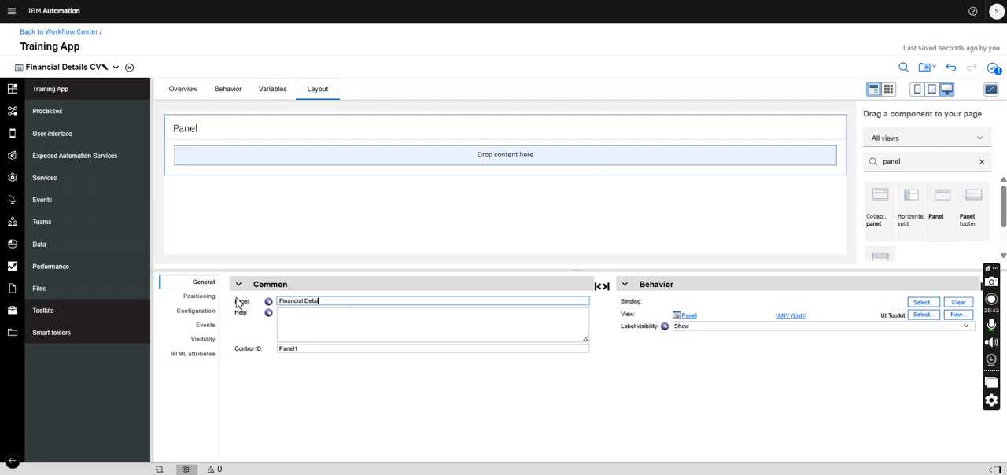
{"action": "type", "text": "al Details"}
- Find the Vertical layout component and place it inside the Financial Details panel
{"action": "double_click", "coordinate": [910, 162]}
{"action": "type", "text": "ver"}
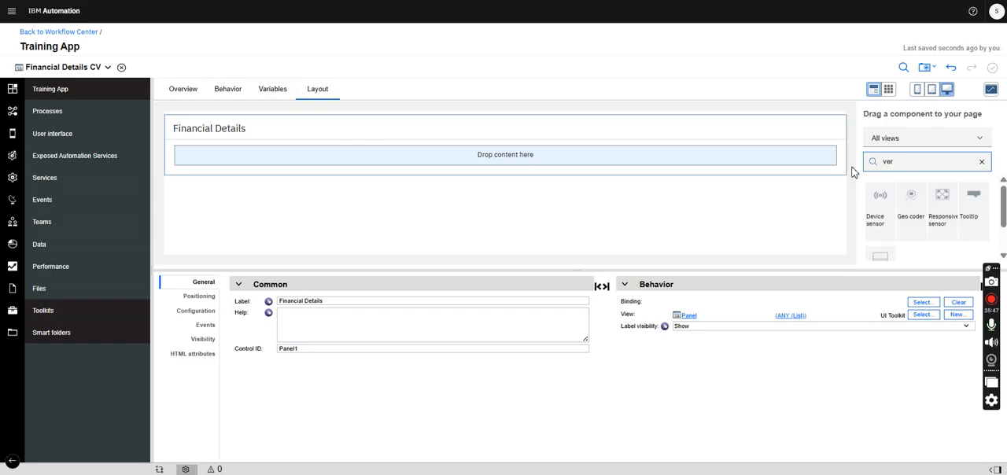
{"action": "type", "text": "t"}
{"action": "left_click_drag", "start_coordinate": [913, 206], "coordinate": [749, 163]}
- Stack two horizontal layouts in the vertical layout and place two more horizontal layouts side by side inside each one
{"action": "key", "text": "ctrl+a"}
{"action": "type", "text": "hori"}
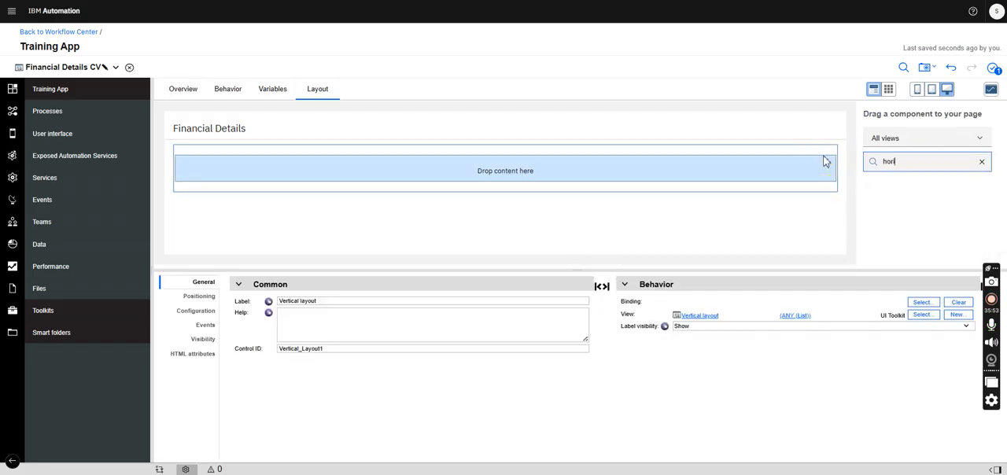
{"action": "left_click_drag", "start_coordinate": [879, 206], "coordinate": [797, 212]}
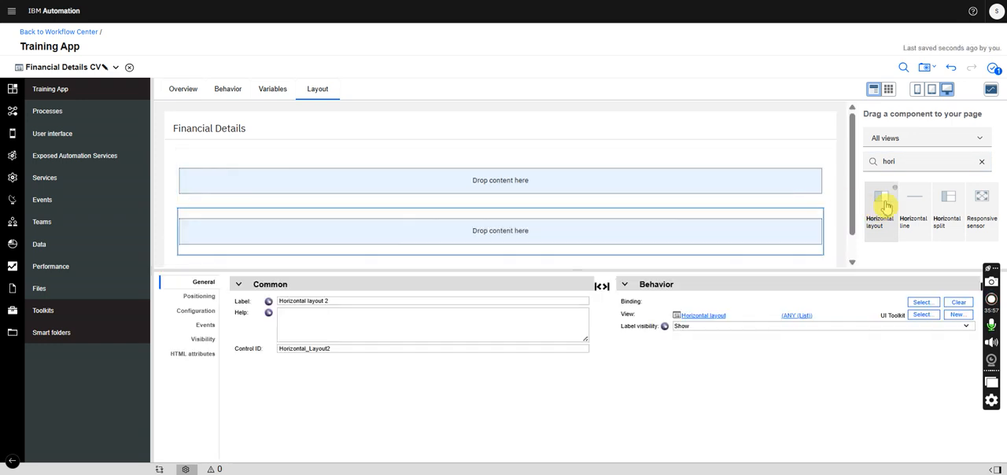
{"action": "left_click_drag", "start_coordinate": [882, 203], "coordinate": [814, 198]}
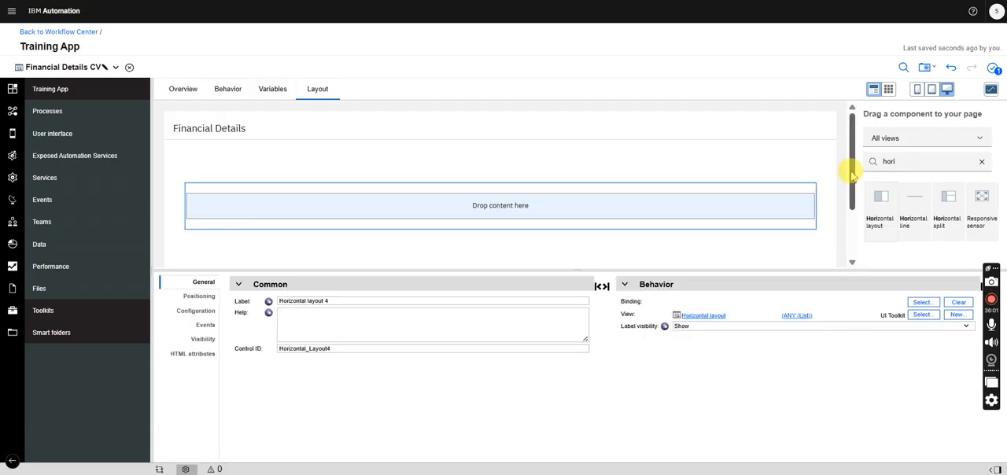
{"action": "left_click_drag", "start_coordinate": [883, 206], "coordinate": [816, 199]}
{"action": "scroll", "coordinate": [851, 206], "scroll_direction": "down", "scroll_amount": 1}
{"action": "left_click_drag", "start_coordinate": [881, 207], "coordinate": [656, 218]}
{"action": "left_click_drag", "start_coordinate": [884, 218], "coordinate": [816, 220]}
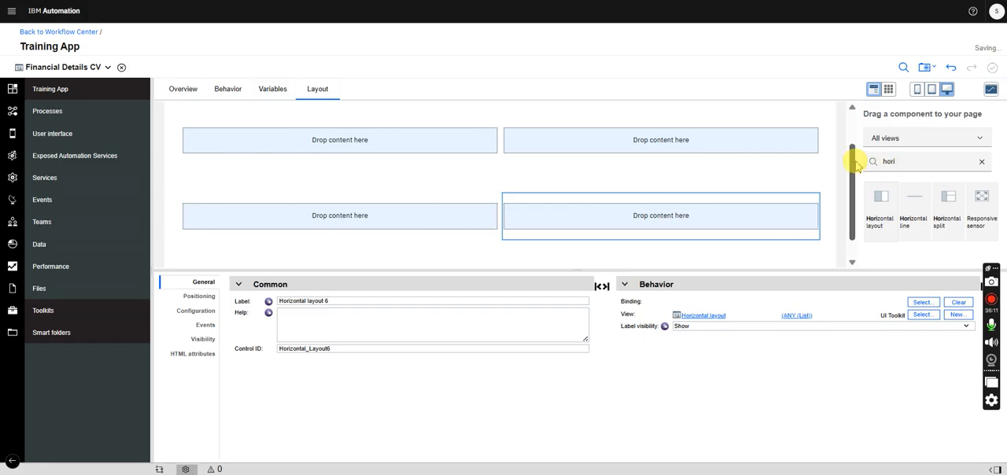
{"action": "left_click_drag", "start_coordinate": [855, 162], "coordinate": [850, 124]}
- Add a business data variable named financialInfo with the FinancialDetails business object as its type
{"action": "left_click", "coordinate": [275, 91]}
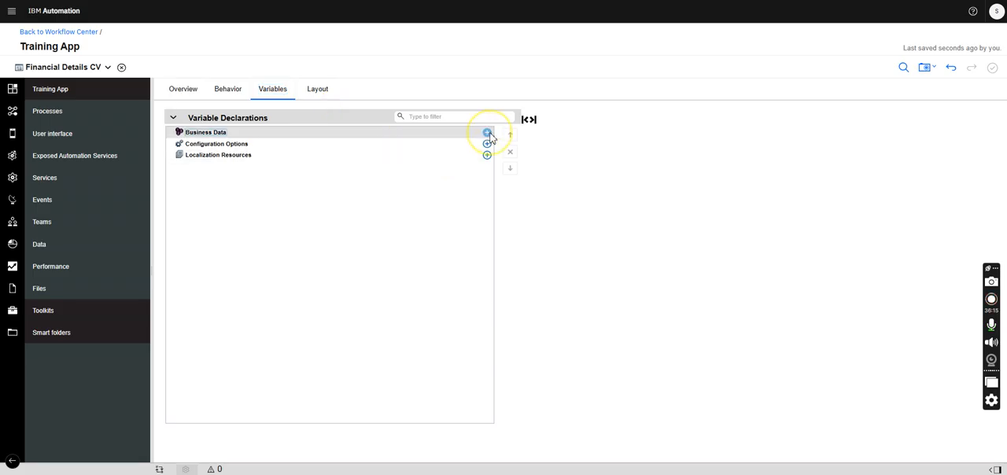
{"action": "left_click", "coordinate": [487, 133]}
{"action": "type", "text": "financial"}
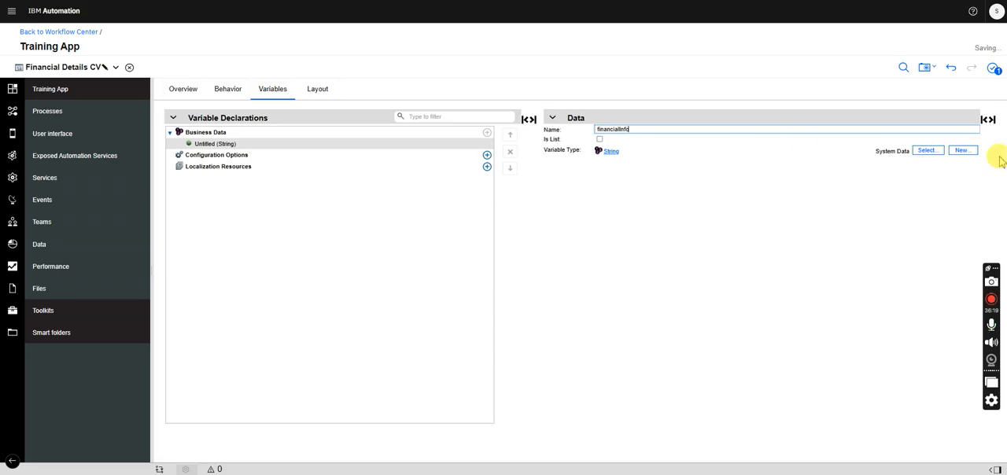
{"action": "type", "text": "Info"}
{"action": "left_click", "coordinate": [929, 150]}
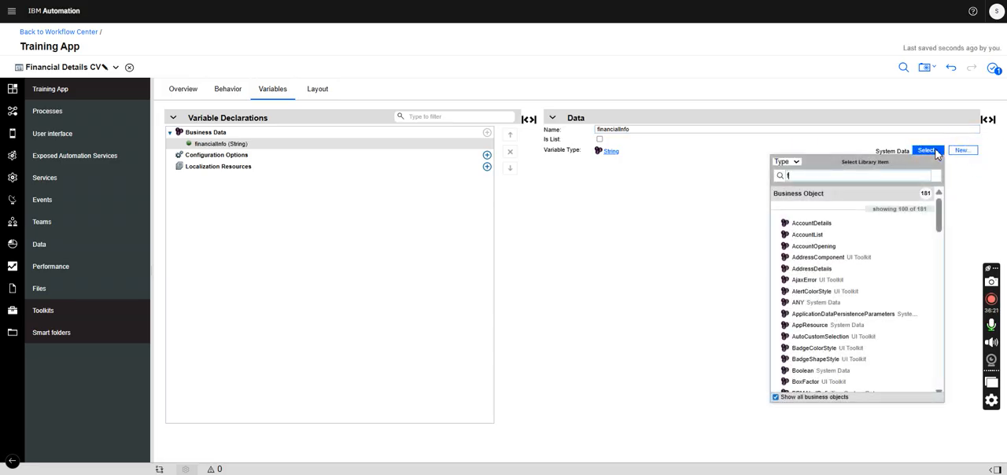
{"action": "type", "text": "fin"}
{"action": "left_click", "coordinate": [813, 244]}
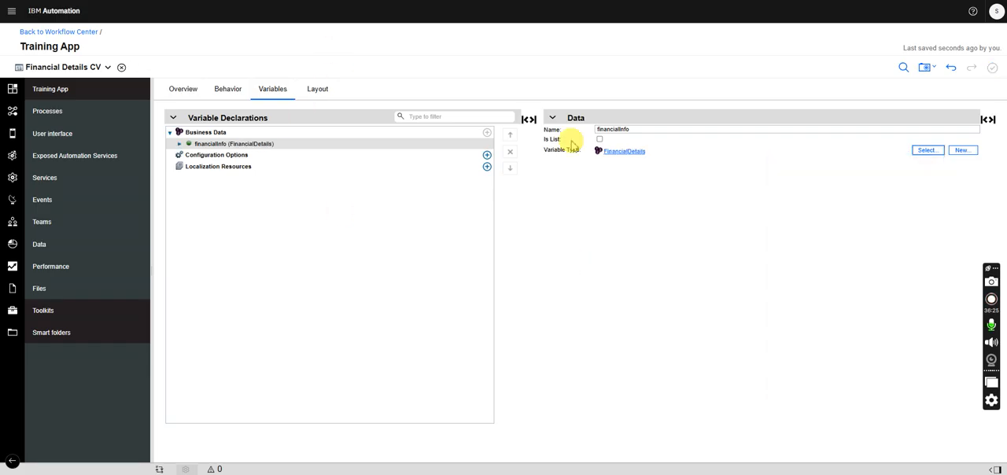
- Open the name of the financialInfo business data variable for editing
{"action": "left_click", "coordinate": [636, 132]}
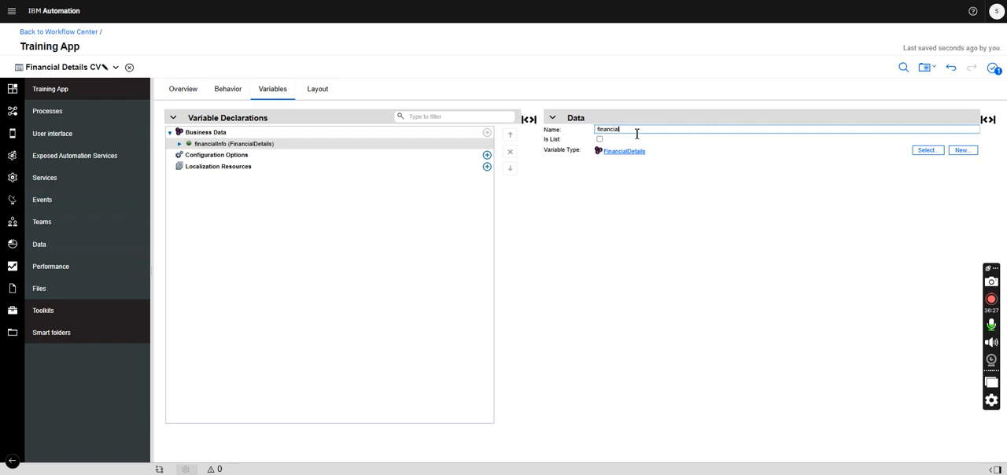
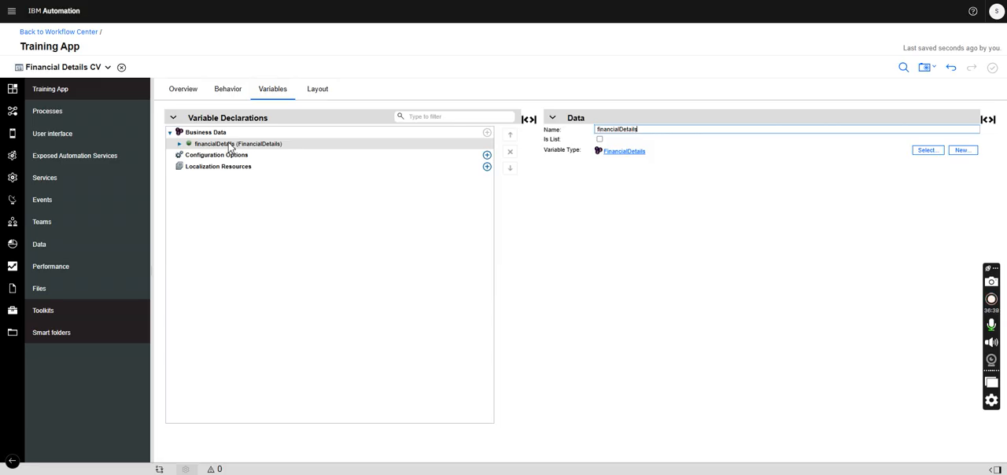
- Rename the business data variable to financialDetails and expand it to review its fields
{"action": "left_click", "coordinate": [321, 92]}
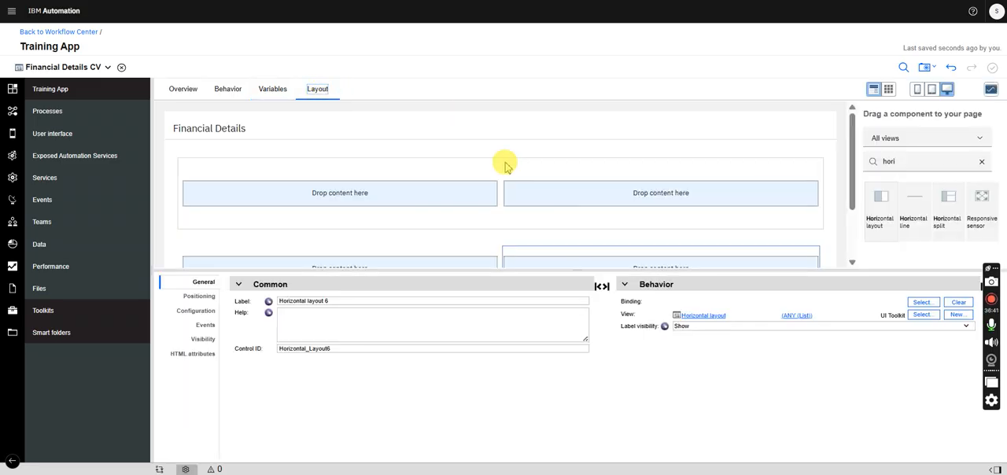
{"action": "left_click", "coordinate": [108, 68]}
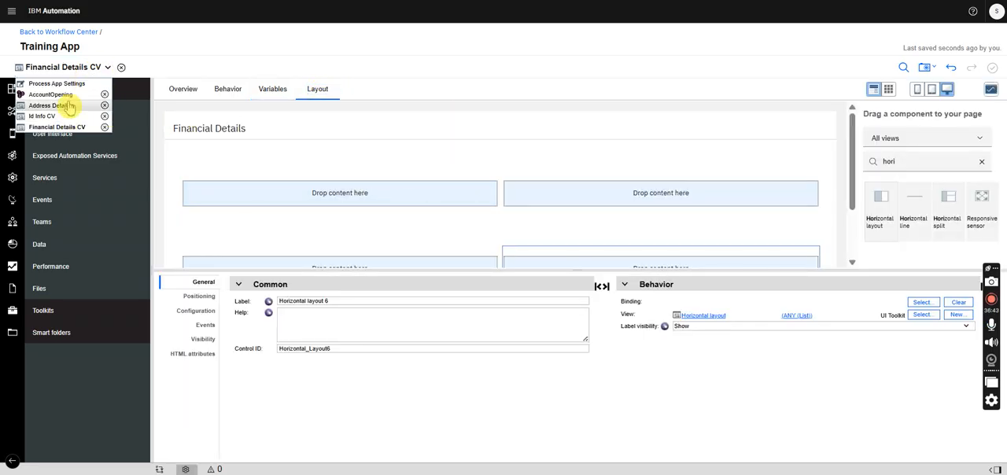
{"action": "left_click", "coordinate": [84, 128]}
{"action": "left_click", "coordinate": [279, 93]}
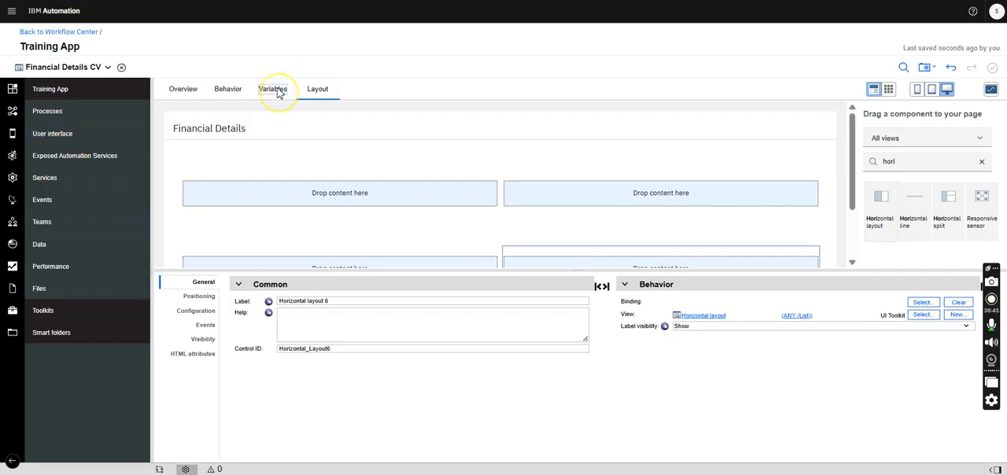
{"action": "left_click", "coordinate": [180, 145]}
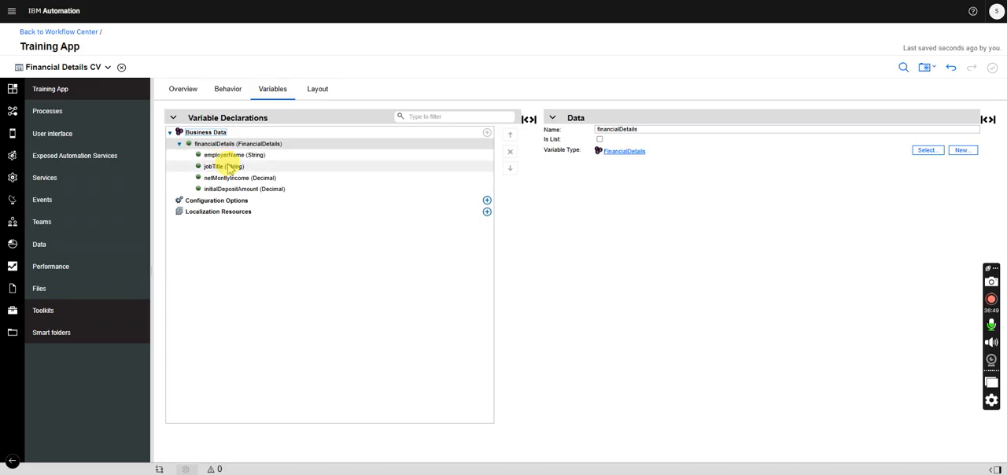
{"action": "left_click", "coordinate": [245, 181]}
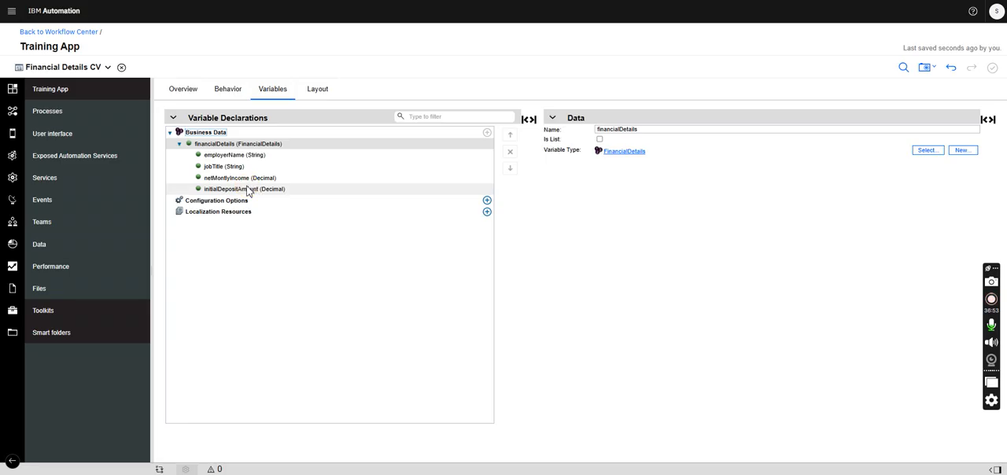
- Close the open Address Details and Id Info CV editors and return to Financial Details CV
{"action": "left_click", "coordinate": [108, 67]}
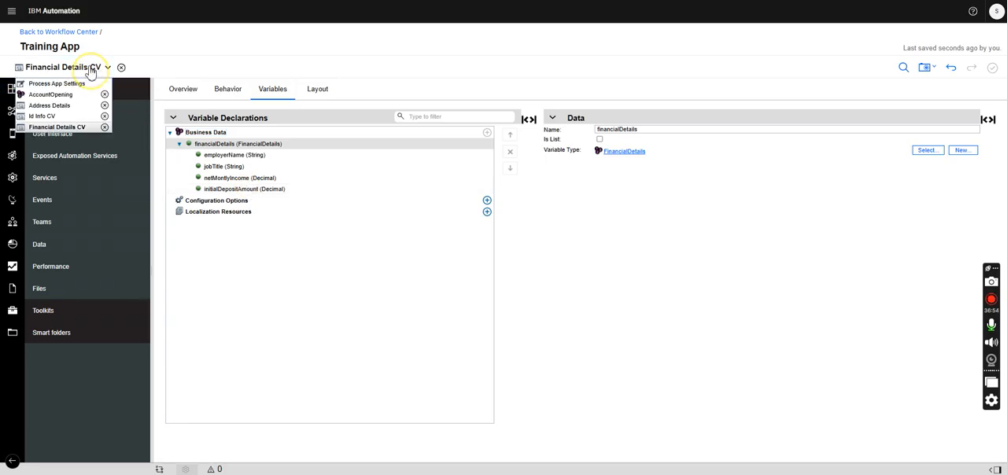
{"action": "left_click", "coordinate": [68, 116]}
{"action": "left_click", "coordinate": [57, 69]}
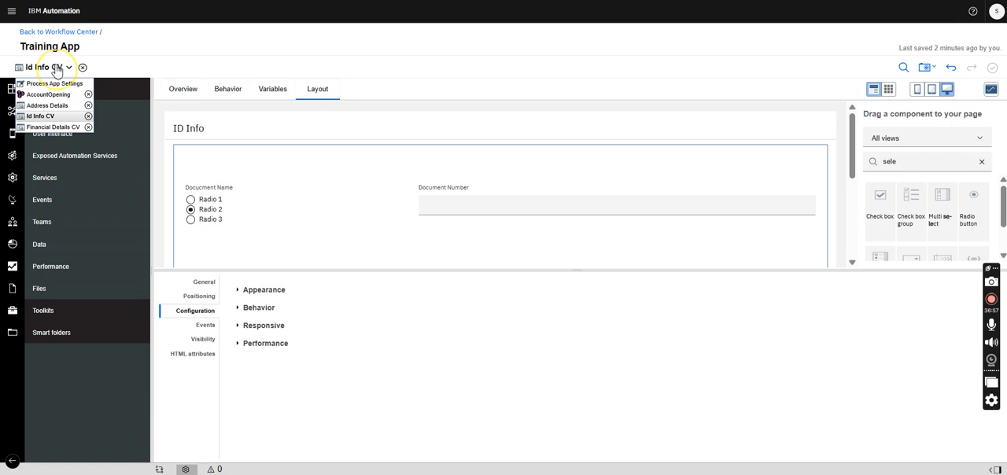
{"action": "left_click", "coordinate": [76, 126]}
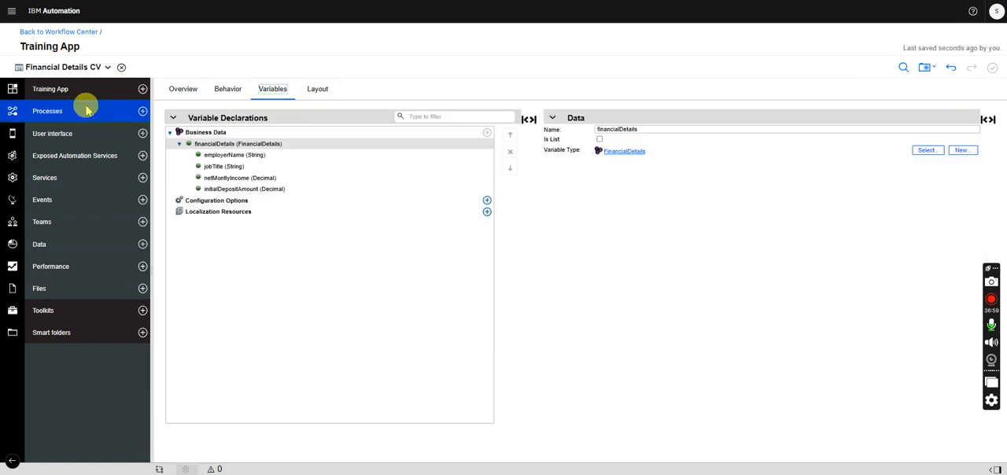
{"action": "left_click", "coordinate": [69, 67]}
{"action": "left_click", "coordinate": [105, 104]}
{"action": "left_click", "coordinate": [67, 105]}
- Find the Single select component and place it in the first cell of the Financial Details panel's upper row
{"action": "left_click", "coordinate": [317, 89]}
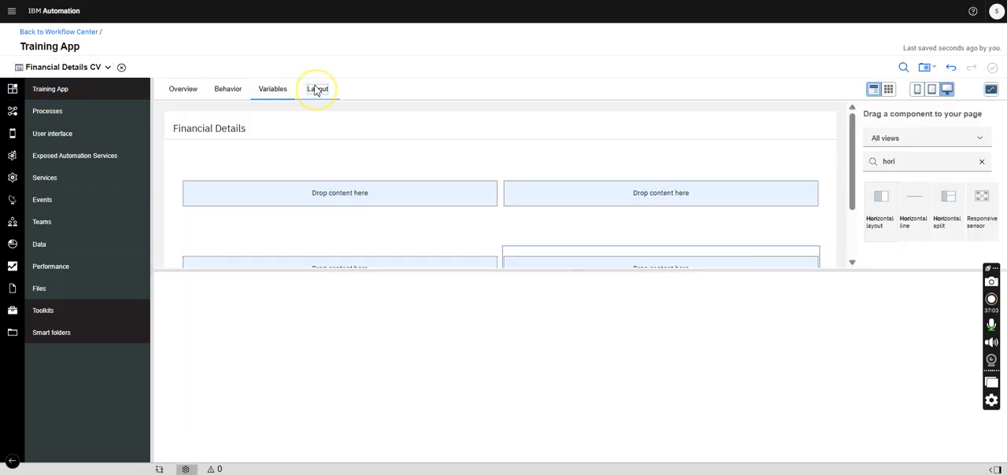
{"action": "left_click_drag", "start_coordinate": [901, 162], "coordinate": [820, 160]}
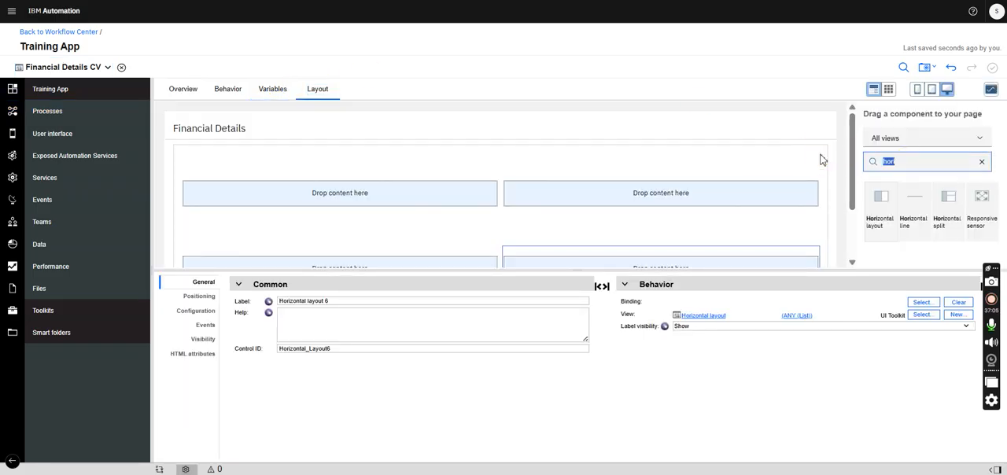
{"action": "type", "text": "sele"}
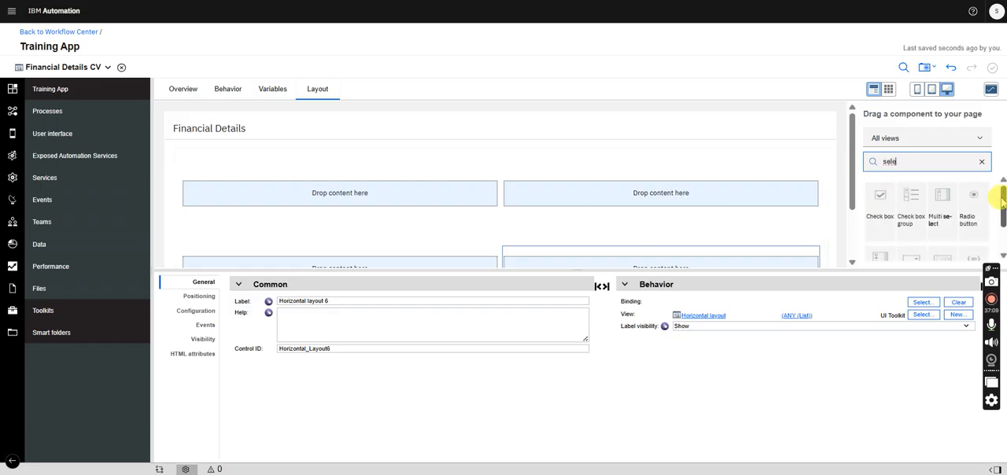
{"action": "left_click_drag", "start_coordinate": [1002, 200], "coordinate": [1000, 225]}
{"action": "left_click_drag", "start_coordinate": [916, 225], "coordinate": [444, 206]}
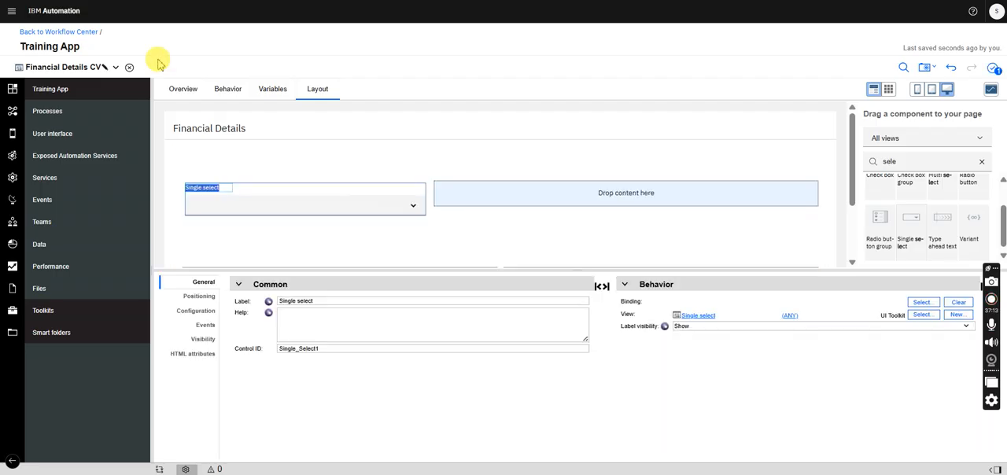
- Find the Plain text component and place it in the second cell of the upper row, beside the single select
{"action": "left_click", "coordinate": [99, 66]}
{"action": "left_click", "coordinate": [888, 162]}
{"action": "left_click_drag", "start_coordinate": [887, 162], "coordinate": [837, 167]}
{"action": "type", "text": "pla"}
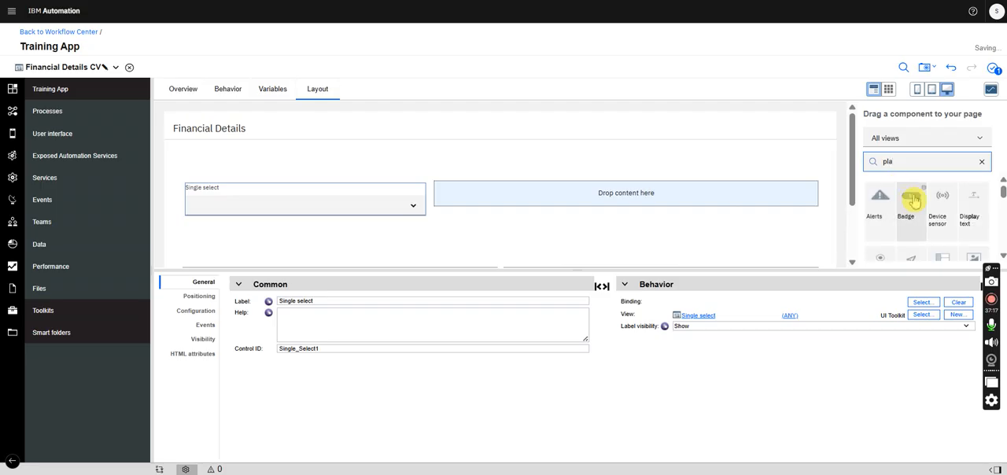
{"action": "type", "text": "in"}
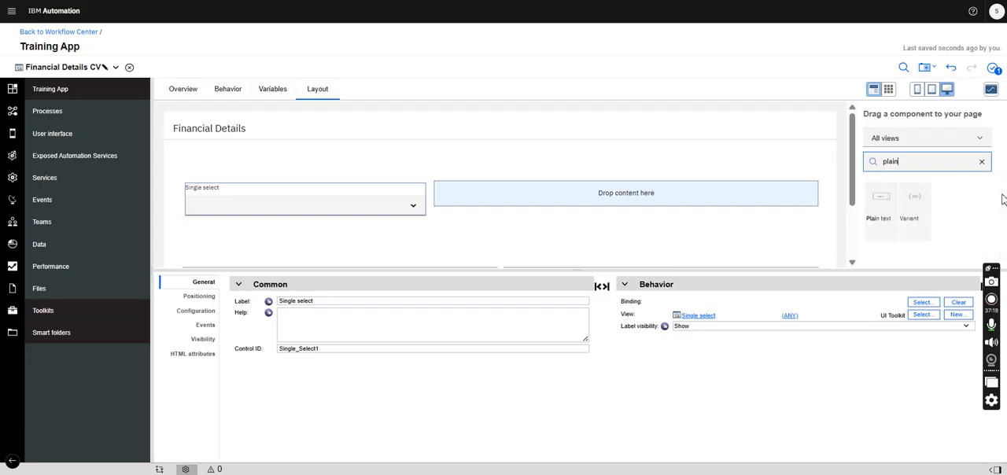
{"action": "left_click_drag", "start_coordinate": [883, 201], "coordinate": [724, 200]}
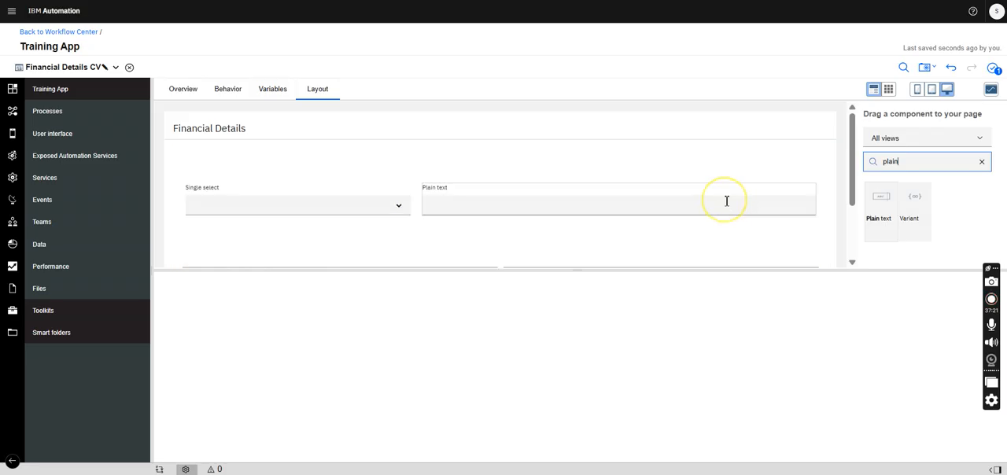
- Review the fields of the financialDetails variable and the parameters of the AccountOpening business object
{"action": "left_click", "coordinate": [95, 70]}
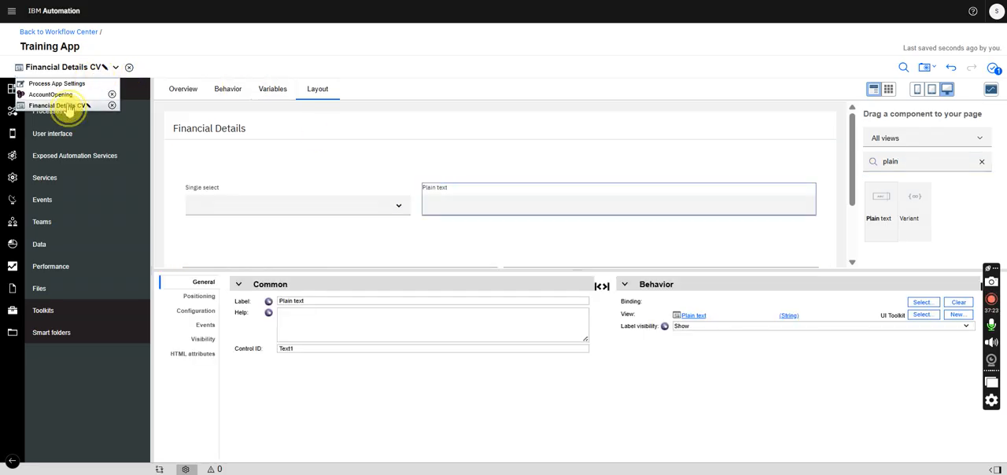
{"action": "left_click", "coordinate": [68, 106]}
{"action": "left_click", "coordinate": [272, 91]}
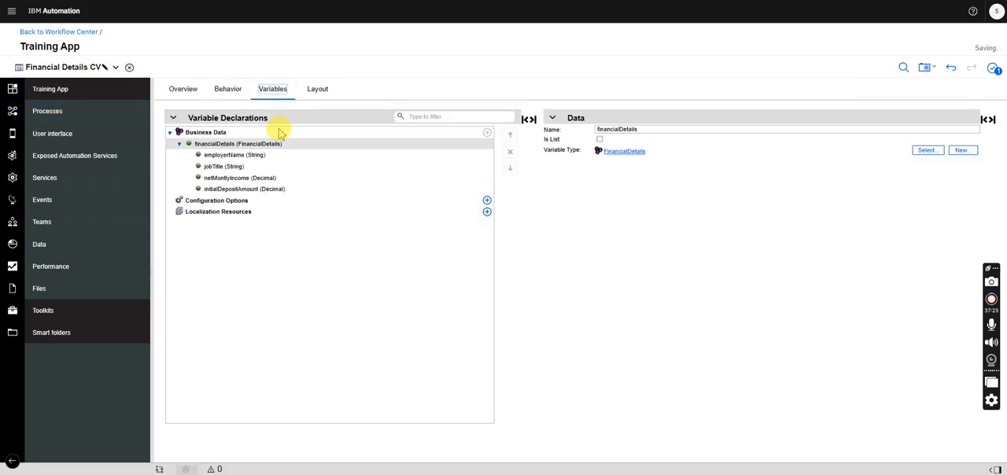
{"action": "left_click", "coordinate": [91, 69]}
{"action": "left_click", "coordinate": [72, 107]}
{"action": "left_click", "coordinate": [74, 68]}
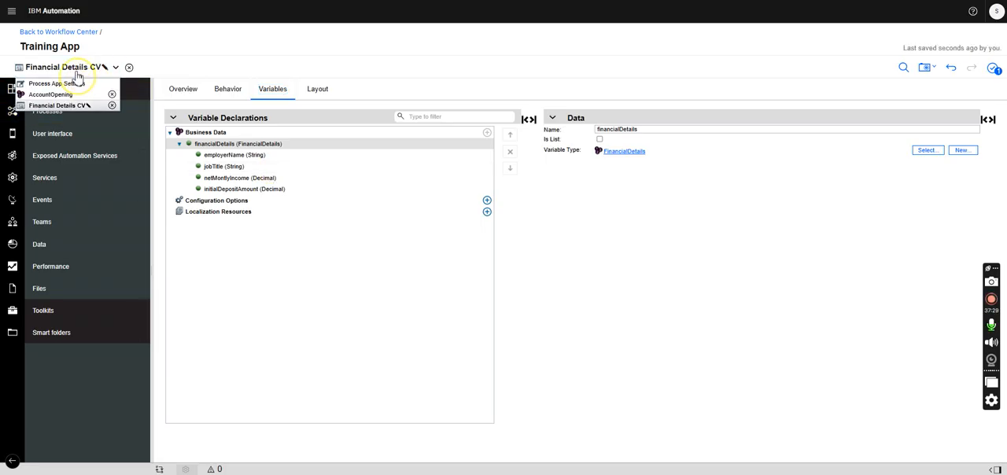
{"action": "left_click", "coordinate": [63, 95]}
{"action": "left_click", "coordinate": [79, 71]}
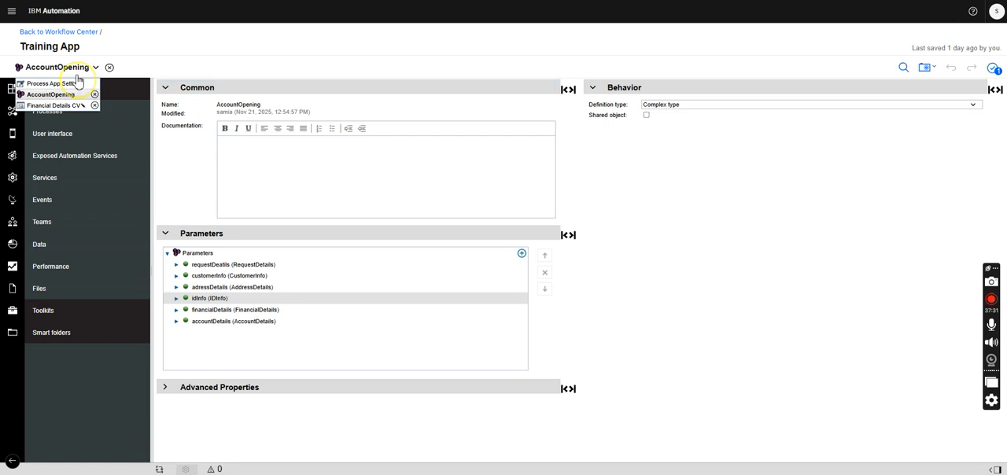
{"action": "left_click", "coordinate": [54, 105]}
- Find the Decimal component and place one in each of the two empty cells of the layout's lower row
{"action": "left_click", "coordinate": [318, 90]}
{"action": "scroll", "coordinate": [848, 160], "scroll_direction": "down", "scroll_amount": 1}
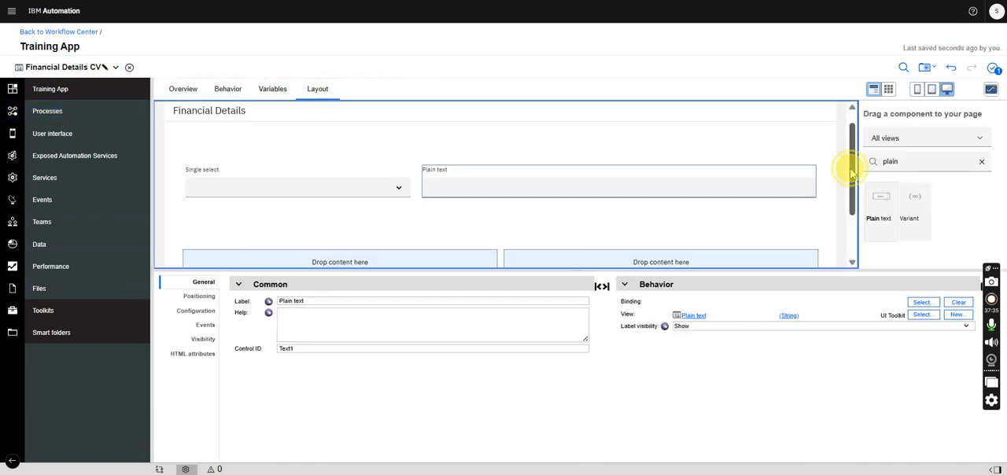
{"action": "double_click", "coordinate": [897, 161]}
{"action": "type", "text": "deci"}
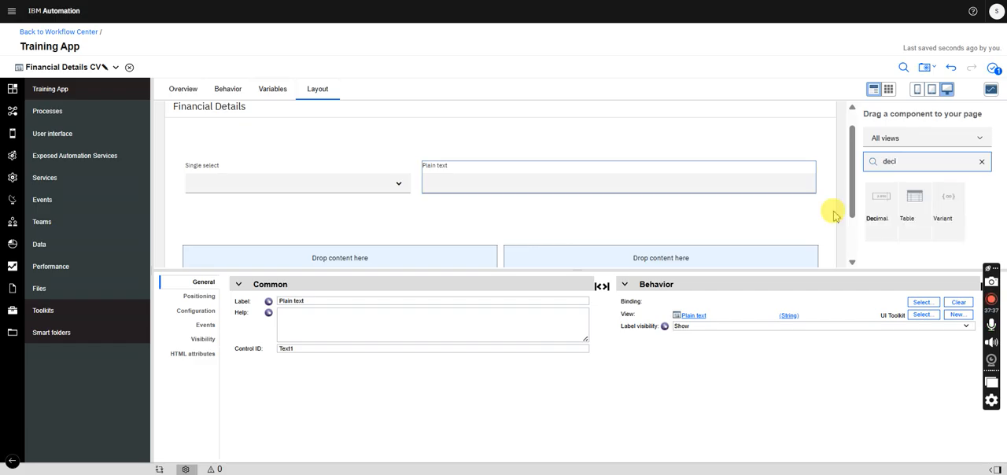
{"action": "left_click_drag", "start_coordinate": [876, 224], "coordinate": [441, 192]}
{"action": "left_click_drag", "start_coordinate": [883, 197], "coordinate": [740, 209]}
- Label the single select Job Title and the plain text field Employer Name
{"action": "left_click_drag", "start_coordinate": [850, 168], "coordinate": [851, 147]}
{"action": "left_click", "coordinate": [273, 150]}
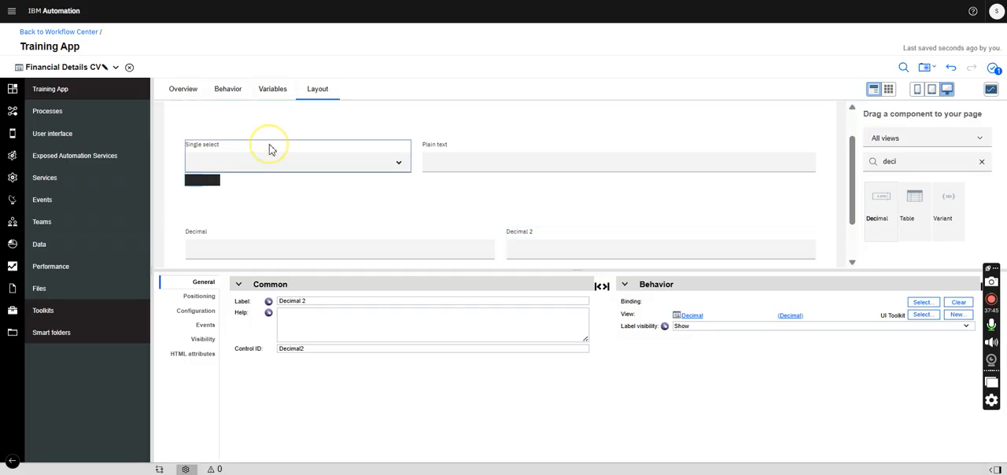
{"action": "left_click_drag", "start_coordinate": [321, 299], "coordinate": [224, 311]}
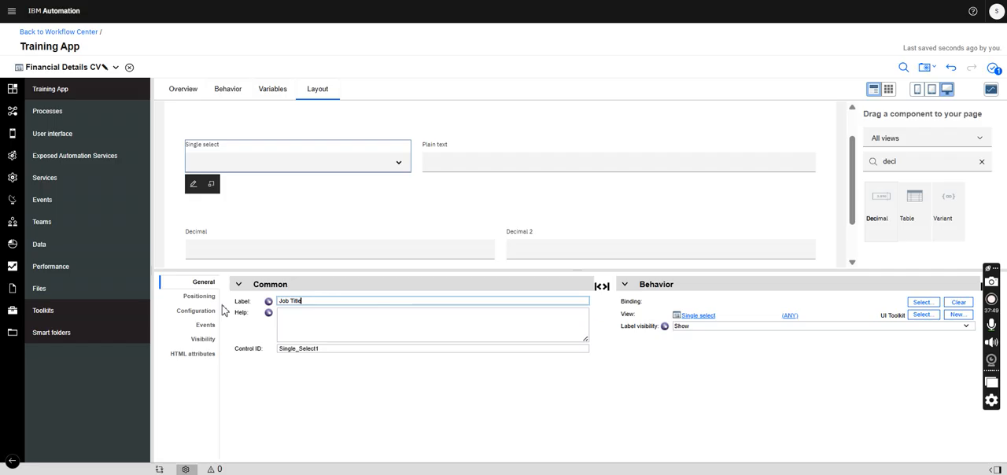
{"action": "left_click", "coordinate": [484, 146]}
{"action": "left_click_drag", "start_coordinate": [321, 298], "coordinate": [228, 308]}
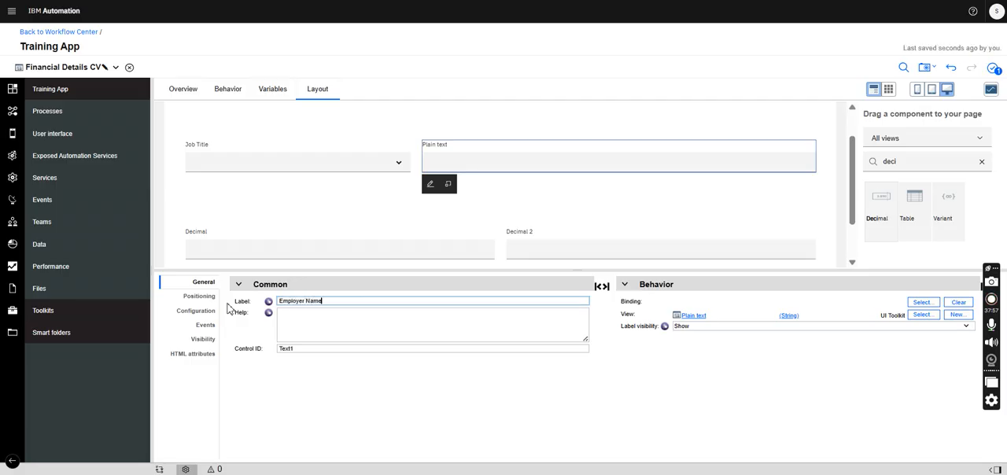
- Label the first decimal field Net Monthly Income and the second one Initial Deposit Amount
{"action": "left_click", "coordinate": [213, 237]}
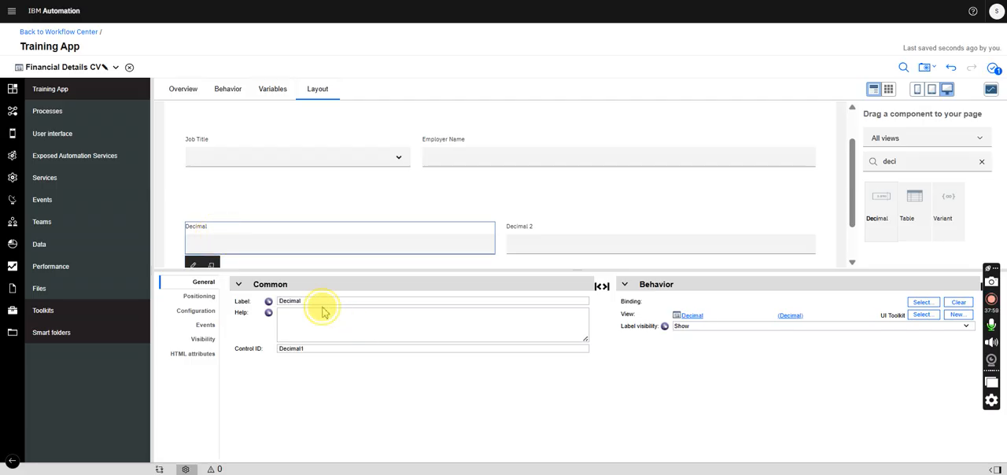
{"action": "left_click_drag", "start_coordinate": [322, 302], "coordinate": [241, 304]}
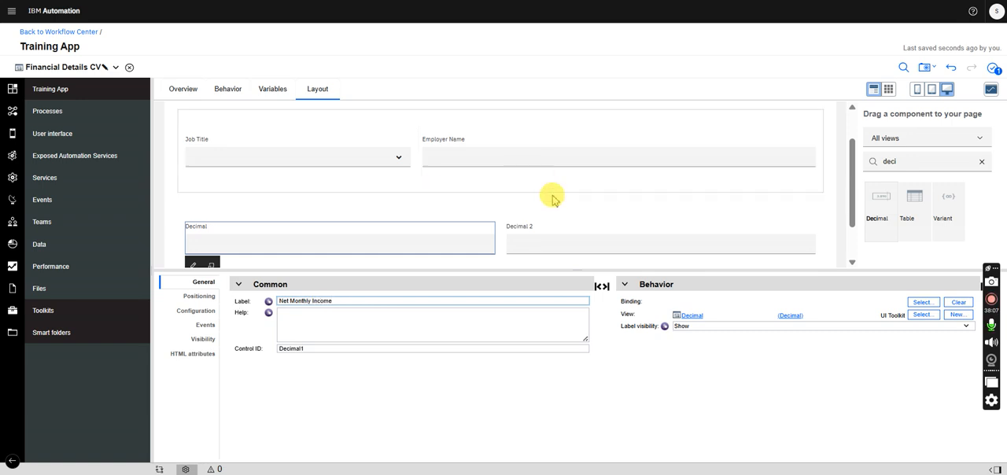
{"action": "left_click", "coordinate": [535, 237]}
{"action": "triple_click", "coordinate": [314, 300]}
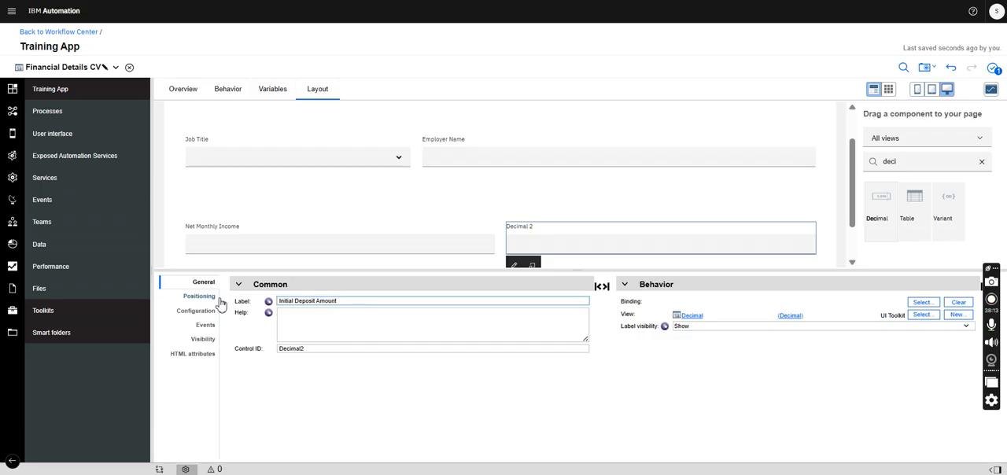
- Add a configuration option named jobTtitleList, make it a list, and set its type to NameValuePair
{"action": "left_click", "coordinate": [276, 89]}
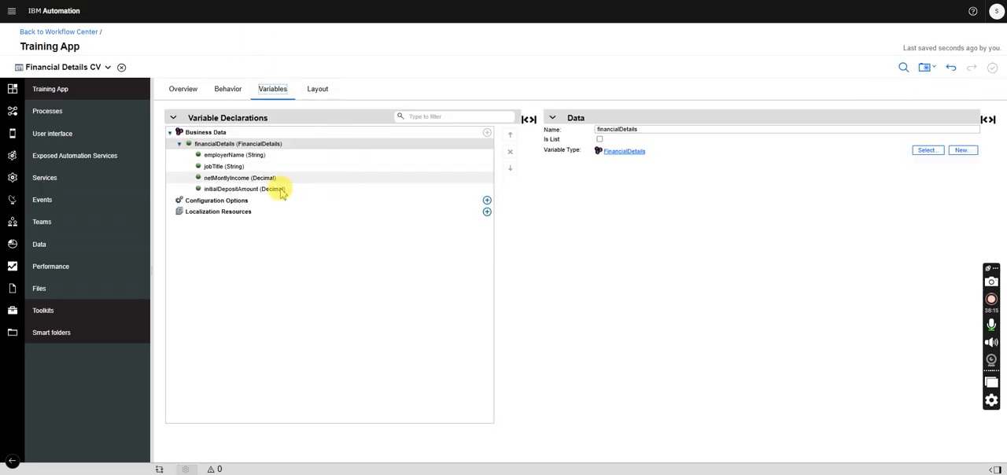
{"action": "left_click", "coordinate": [486, 201]}
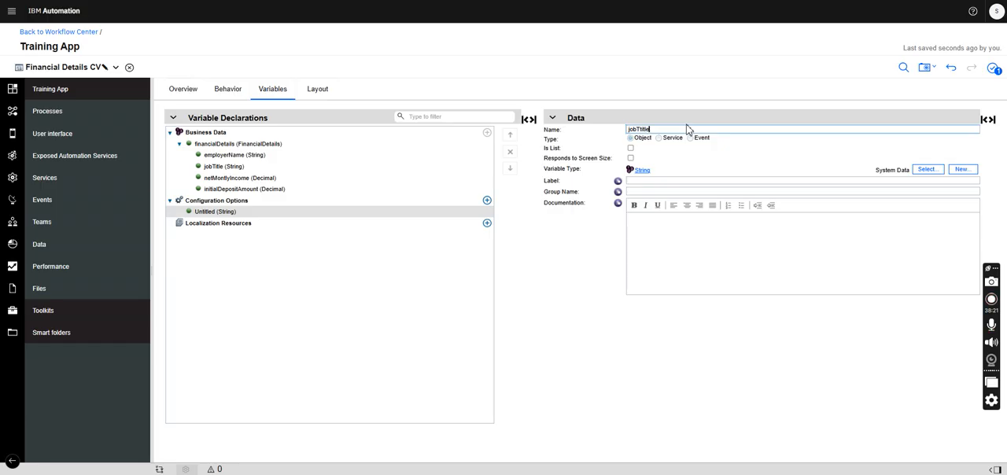
{"action": "left_click", "coordinate": [630, 149]}
{"action": "left_click", "coordinate": [926, 170]}
{"action": "type", "text": "name"}
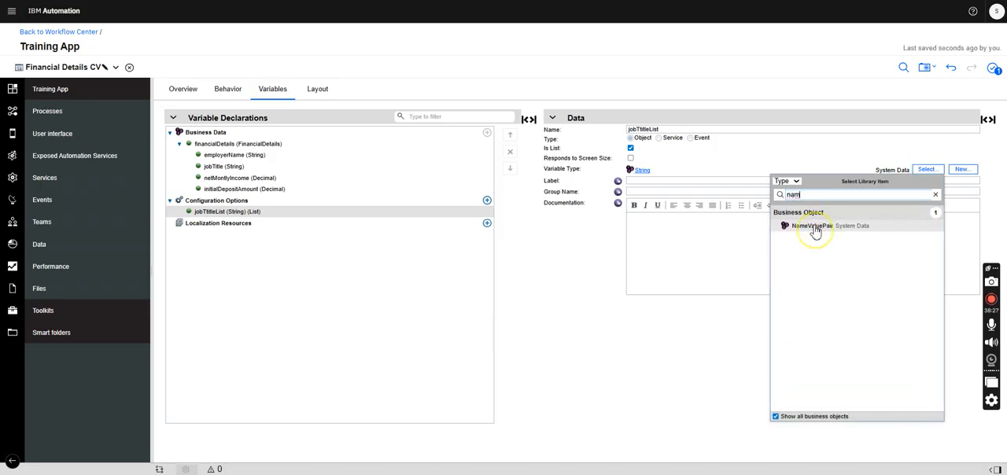
{"action": "left_click", "coordinate": [816, 234]}
- Bind the Job Title single select in the layout to the jobTitle field of financialDetails
{"action": "left_click", "coordinate": [317, 89]}
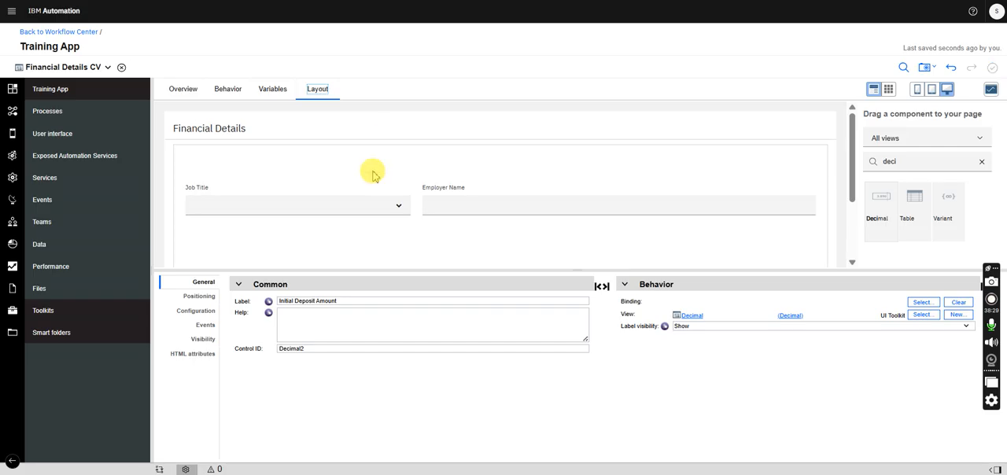
{"action": "left_click", "coordinate": [320, 200]}
{"action": "left_click", "coordinate": [920, 303]}
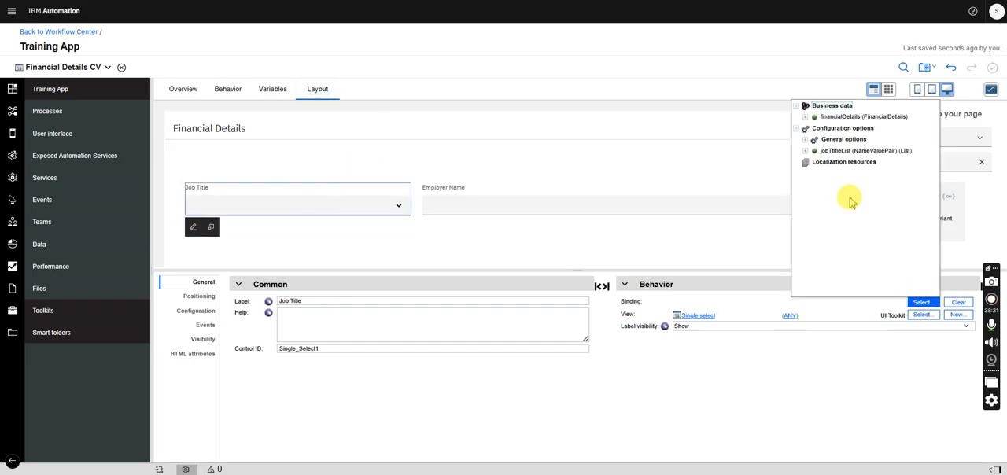
{"action": "left_click", "coordinate": [805, 116]}
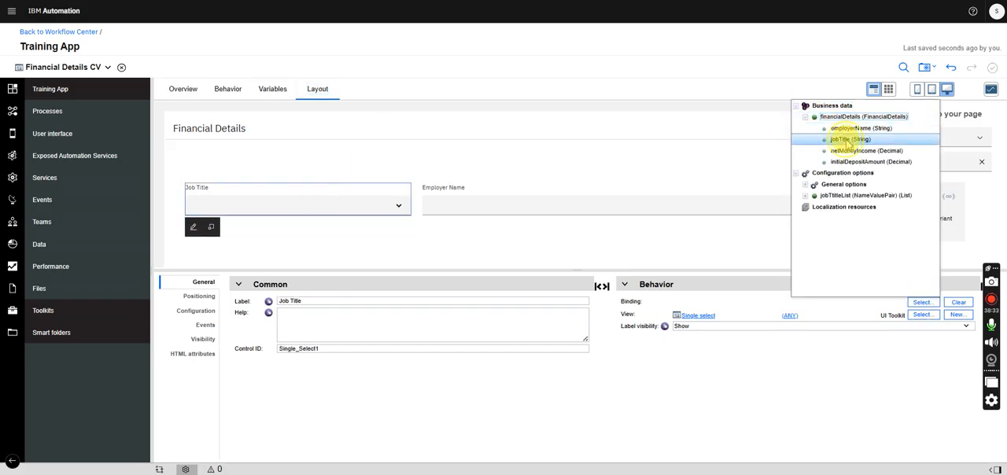
{"action": "left_click", "coordinate": [836, 138]}
- Bind the Employer Name text field to the employerName field of financialDetails
{"action": "left_click", "coordinate": [598, 189]}
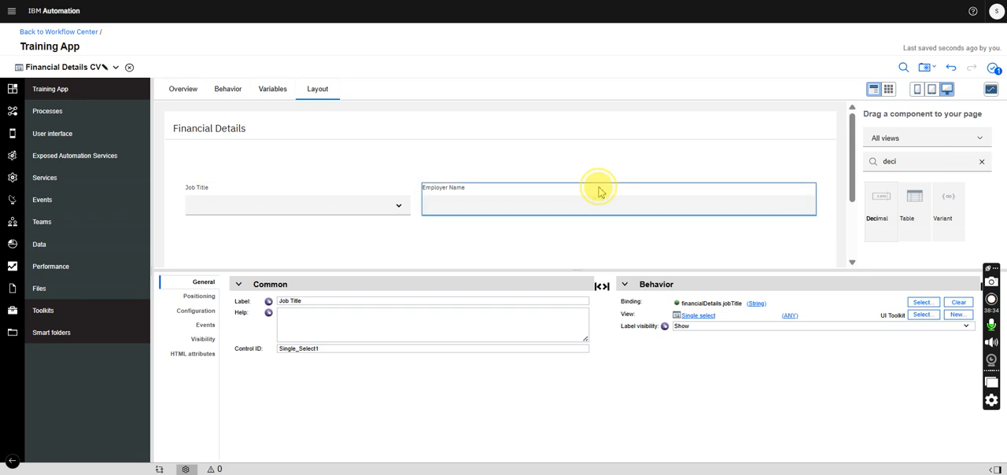
{"action": "left_click", "coordinate": [922, 303]}
{"action": "left_click", "coordinate": [805, 117]}
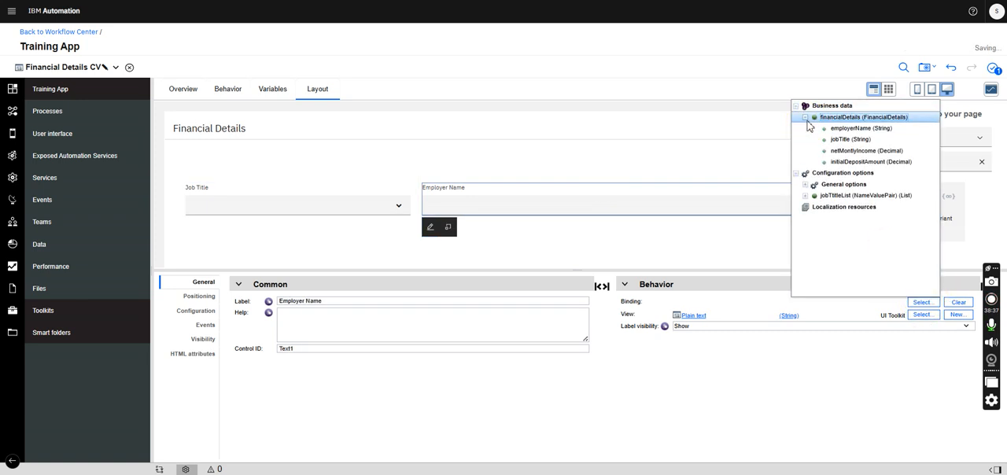
{"action": "left_click", "coordinate": [855, 129]}
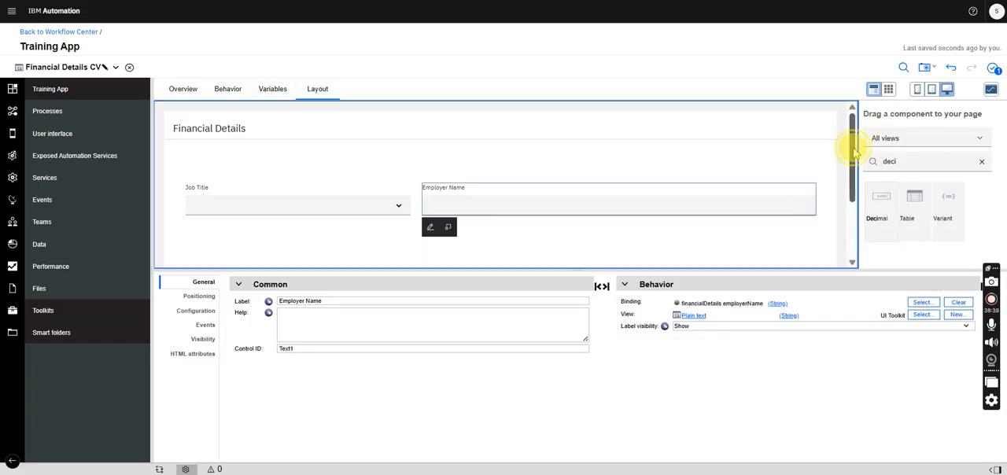
- Bind the Net Monthly Income decimal field to the netMontlyIncome field of financialDetails
{"action": "left_click_drag", "start_coordinate": [855, 150], "coordinate": [854, 206]}
{"action": "left_click", "coordinate": [353, 177]}
{"action": "left_click", "coordinate": [920, 303]}
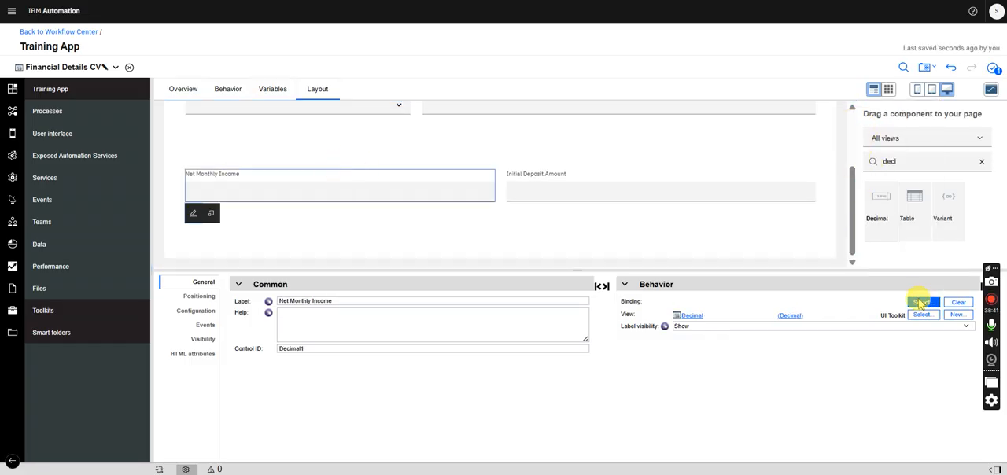
{"action": "left_click", "coordinate": [805, 117]}
{"action": "left_click", "coordinate": [837, 150]}
- Bind the Initial Deposit Amount decimal field to the initialDepositAmount field of financialDetails
{"action": "left_click", "coordinate": [679, 182]}
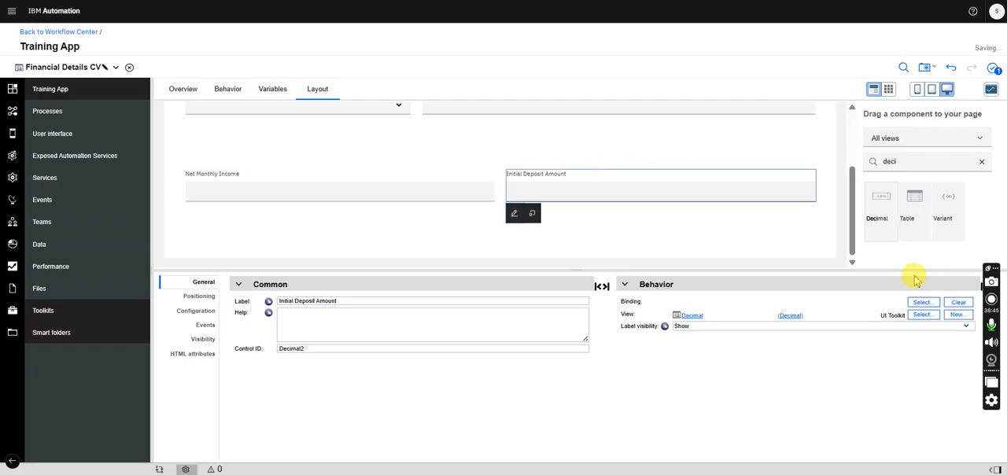
{"action": "left_click", "coordinate": [922, 302]}
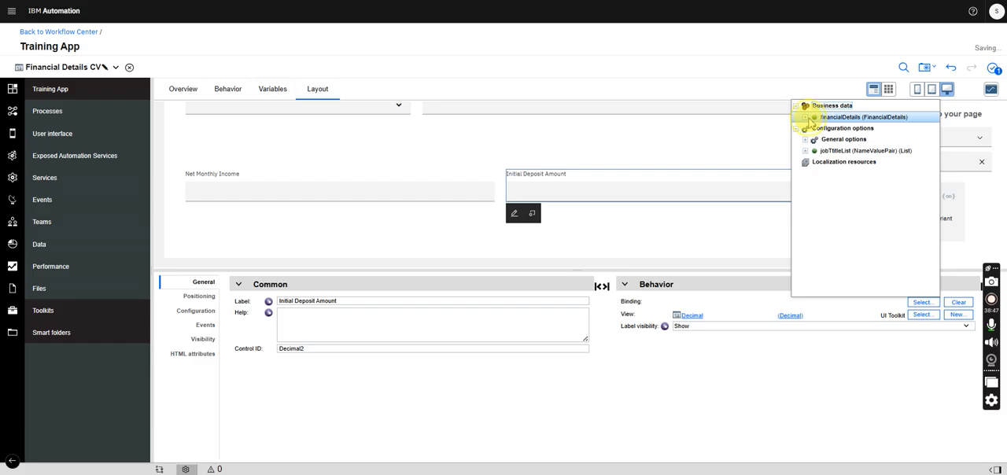
{"action": "left_click", "coordinate": [806, 117]}
{"action": "left_click", "coordinate": [862, 161]}
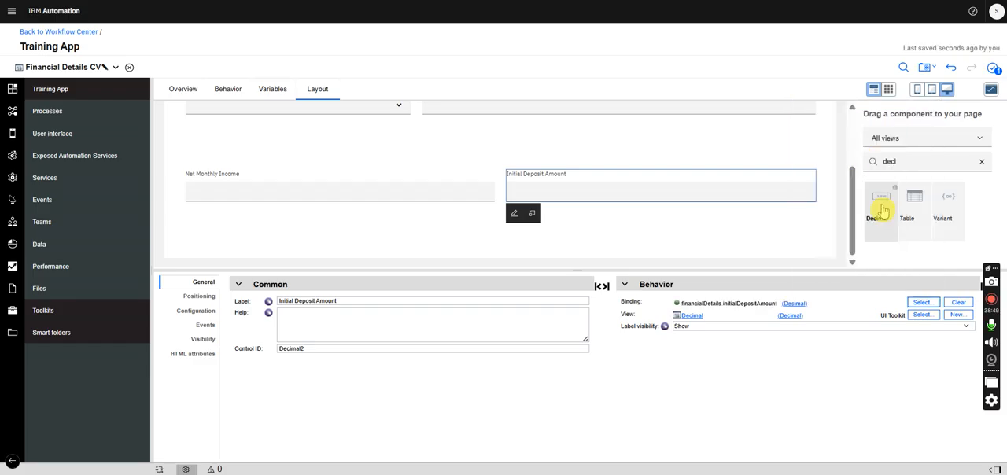
- Set the Job Title select's item lookup mode to Items From Config Option, with jobTtitleList as its item input data
{"action": "left_click_drag", "start_coordinate": [850, 177], "coordinate": [844, 144]}
{"action": "left_click", "coordinate": [281, 165]}
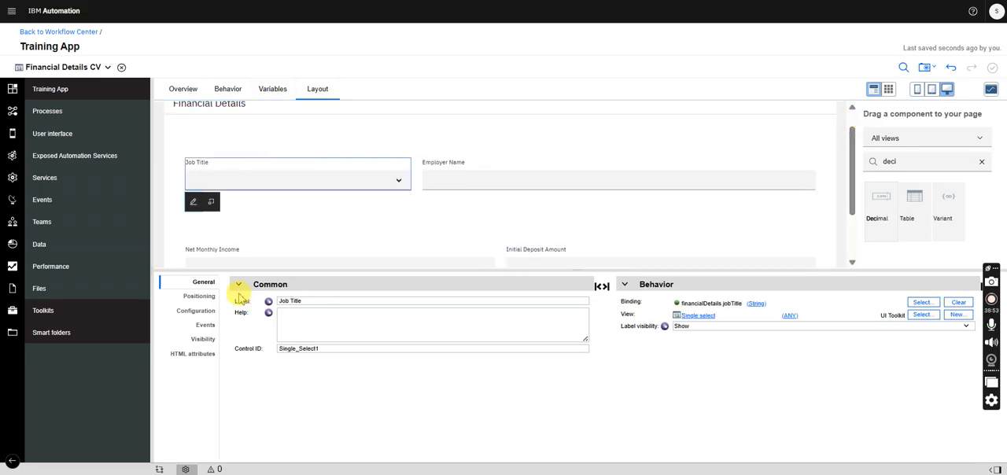
{"action": "left_click", "coordinate": [210, 312]}
{"action": "left_click", "coordinate": [252, 308]}
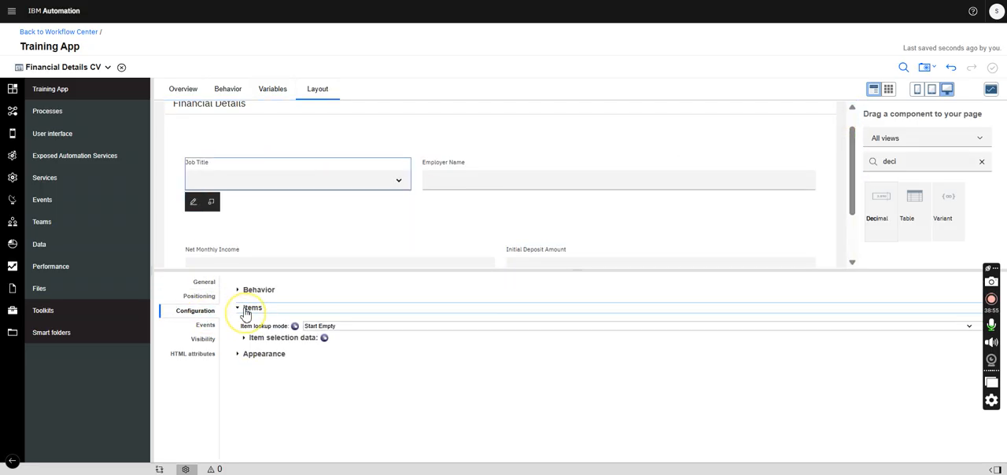
{"action": "left_click", "coordinate": [344, 326]}
{"action": "left_click", "coordinate": [354, 386]}
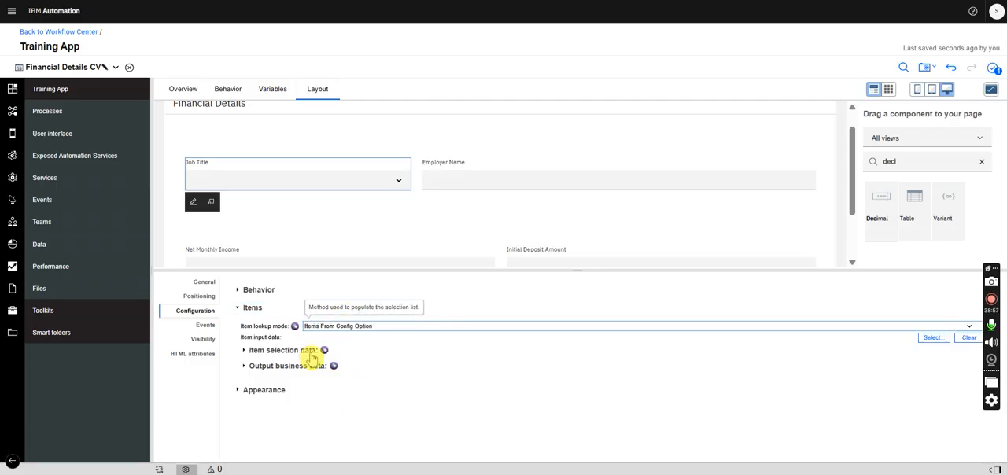
{"action": "left_click", "coordinate": [934, 337]}
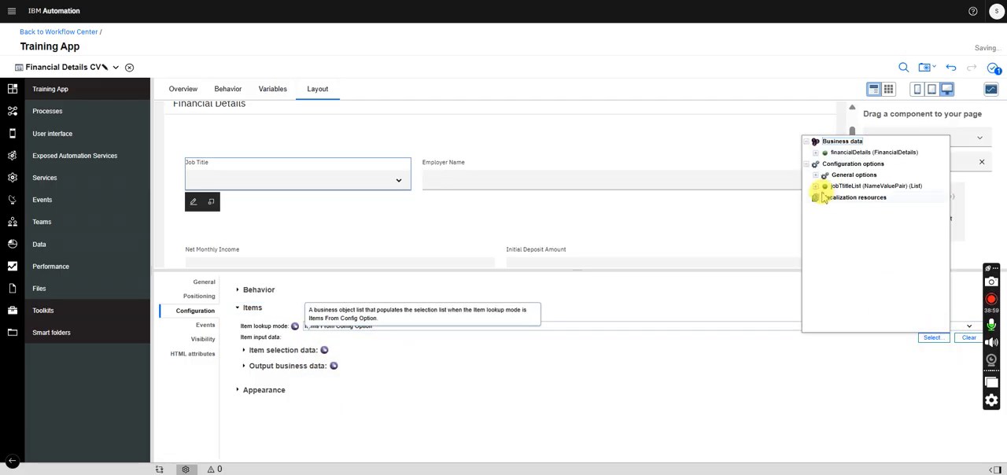
{"action": "left_click", "coordinate": [850, 186]}
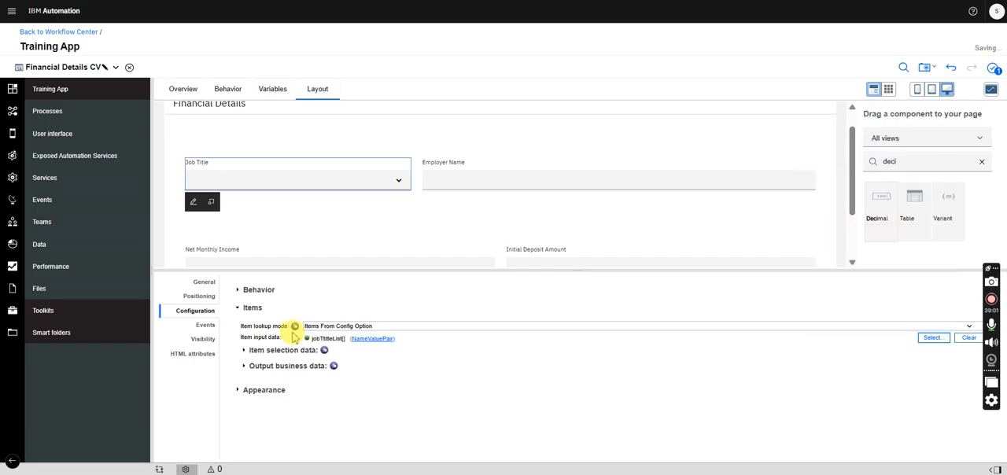
- Set the Job Title select's item selection data to value property value and display property name
{"action": "left_click", "coordinate": [243, 351]}
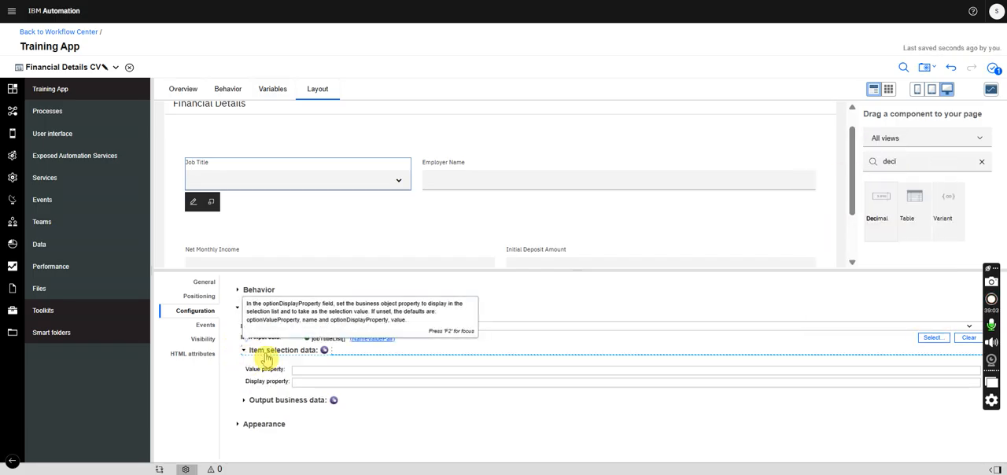
{"action": "left_click", "coordinate": [305, 371]}
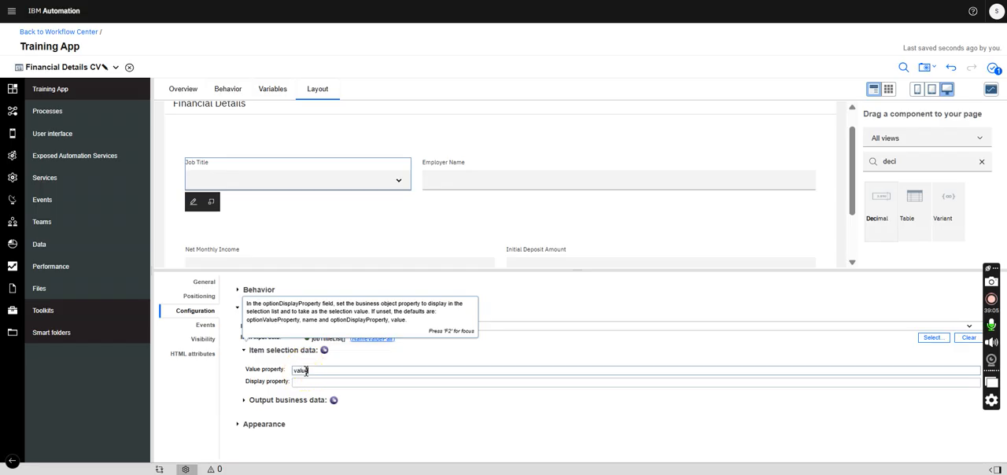
{"action": "left_click", "coordinate": [307, 383]}
{"action": "left_click", "coordinate": [324, 382]}
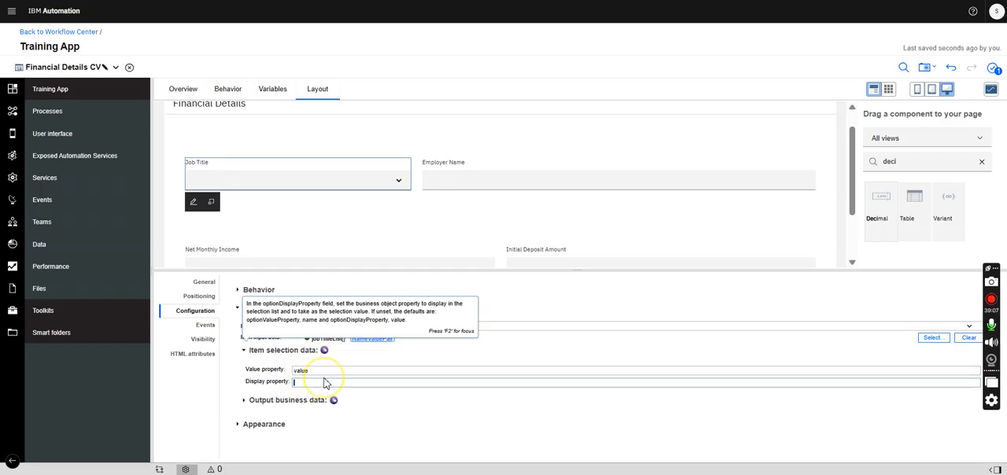
{"action": "type", "text": "name"}
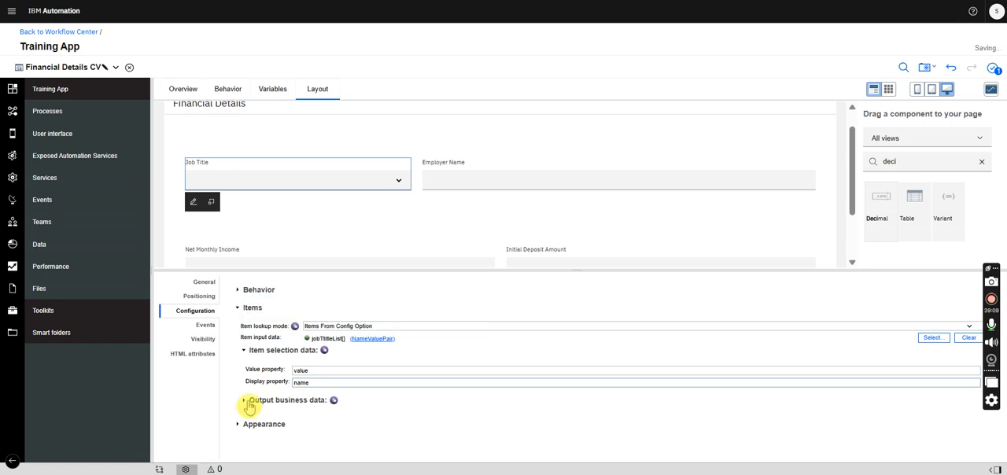
- Set the Job Title select's output business data to value property value and display property name
{"action": "left_click", "coordinate": [251, 403]}
{"action": "left_click", "coordinate": [321, 421]}
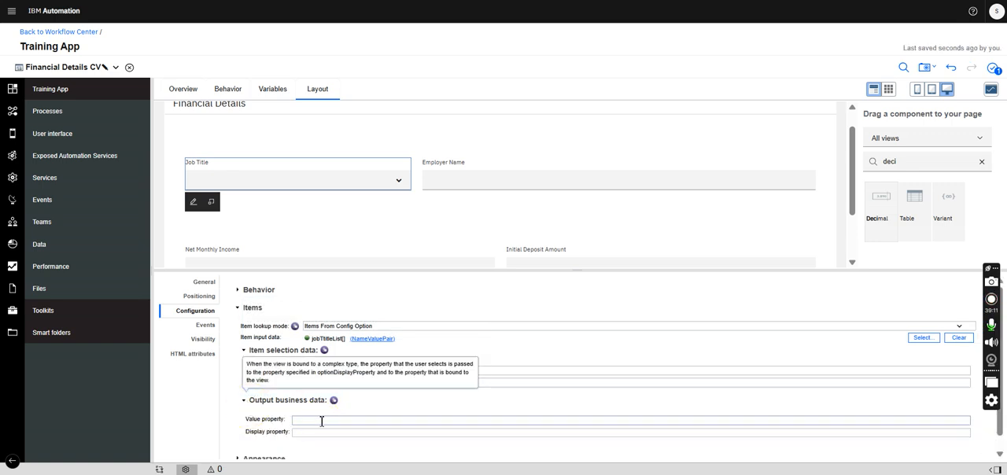
{"action": "left_click", "coordinate": [307, 433]}
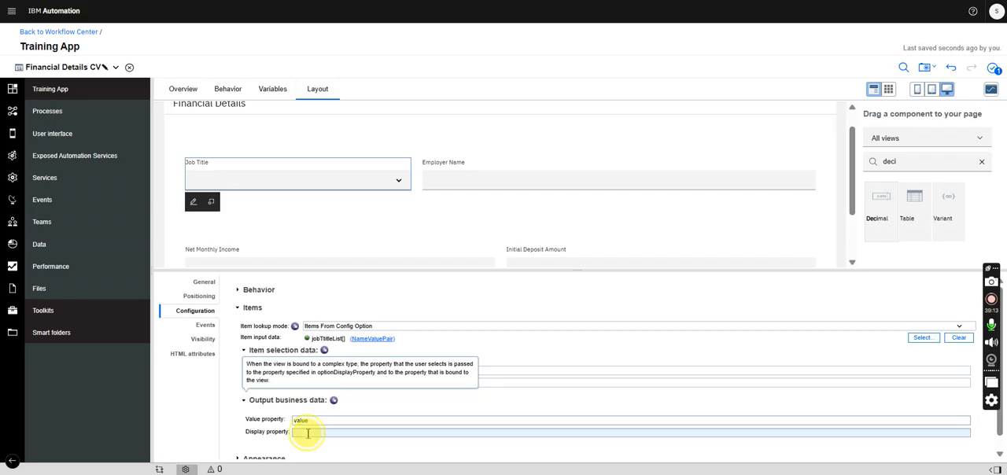
{"action": "left_click", "coordinate": [308, 433]}
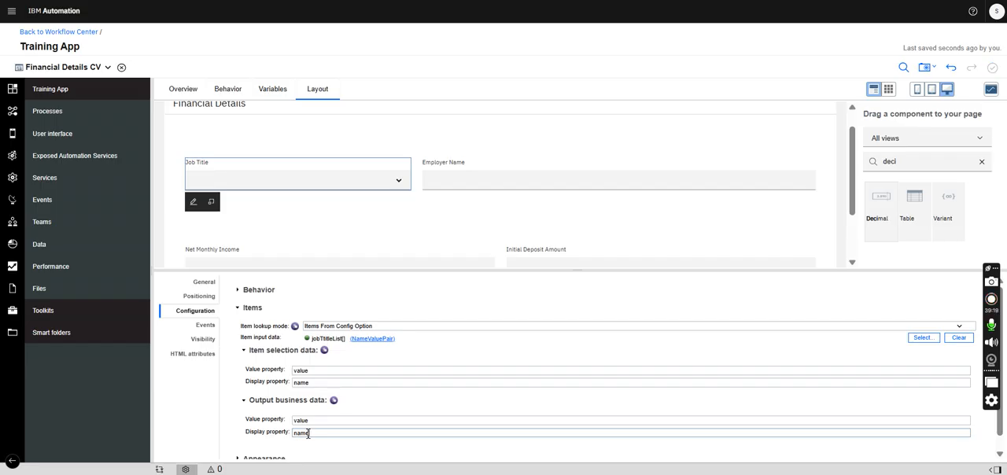
{"action": "left_click", "coordinate": [854, 154]}
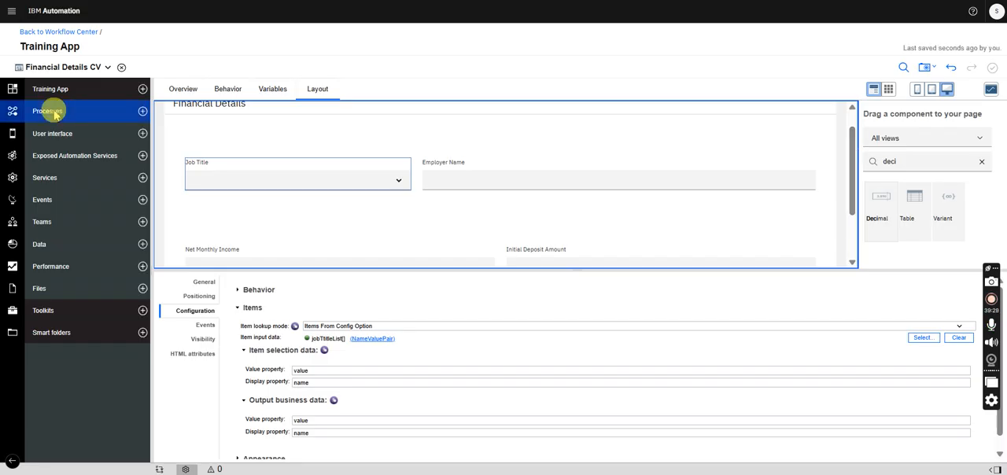
- Close Financial Details CV and examine the fields of the accountDetails parameter in the AccountOpening business object
{"action": "left_click", "coordinate": [121, 66]}
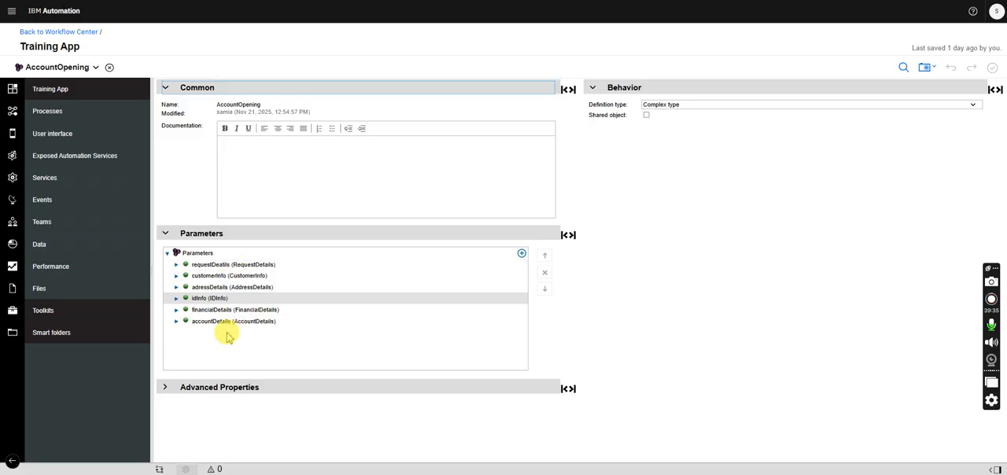
{"action": "left_click", "coordinate": [175, 321]}
{"action": "left_click", "coordinate": [176, 321]}
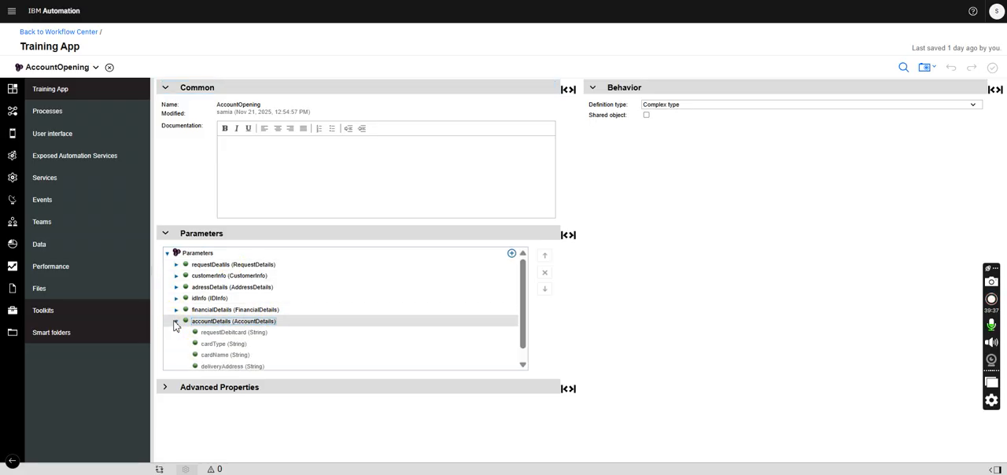
{"action": "left_click_drag", "start_coordinate": [526, 273], "coordinate": [521, 297]}
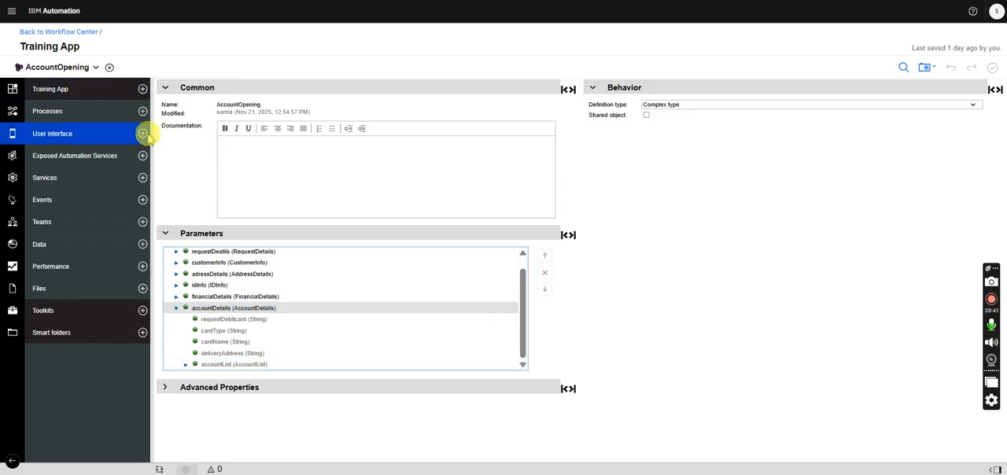
- Create a new default view named Account Details CV
{"action": "left_click", "coordinate": [144, 138]}
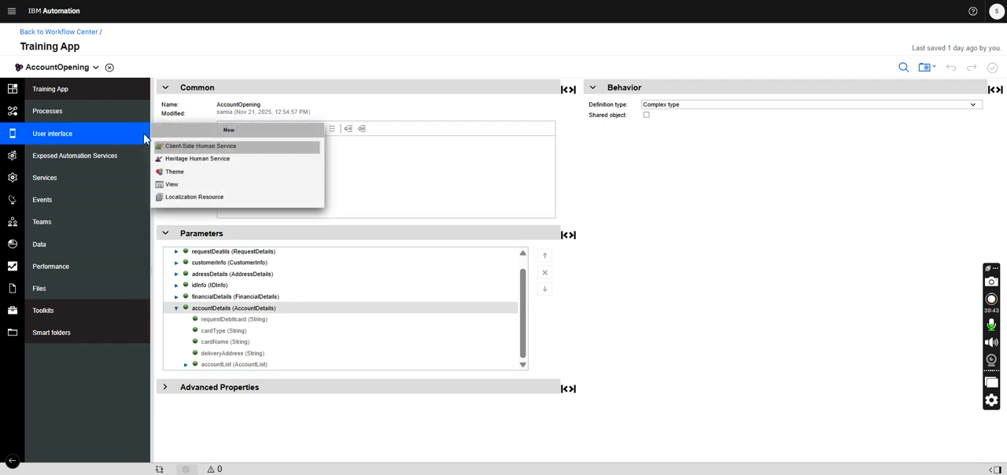
{"action": "left_click", "coordinate": [179, 185]}
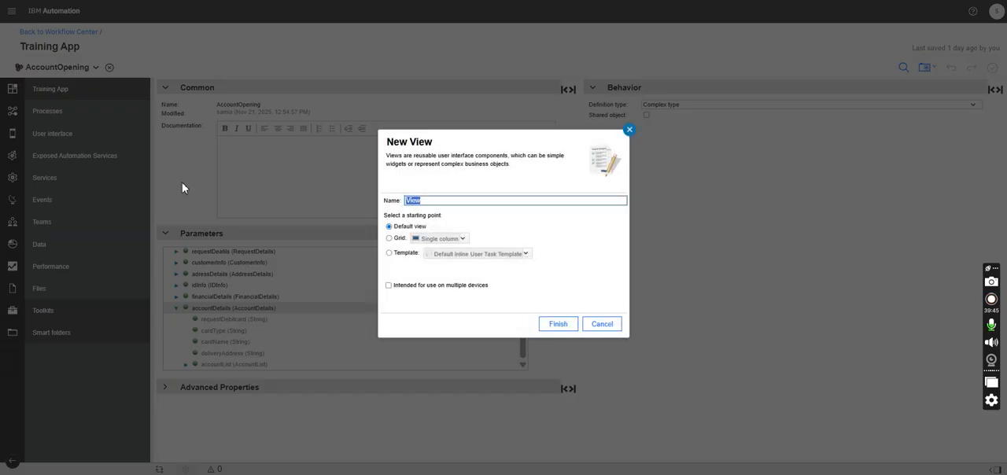
{"action": "type", "text": "Account Details CV"}
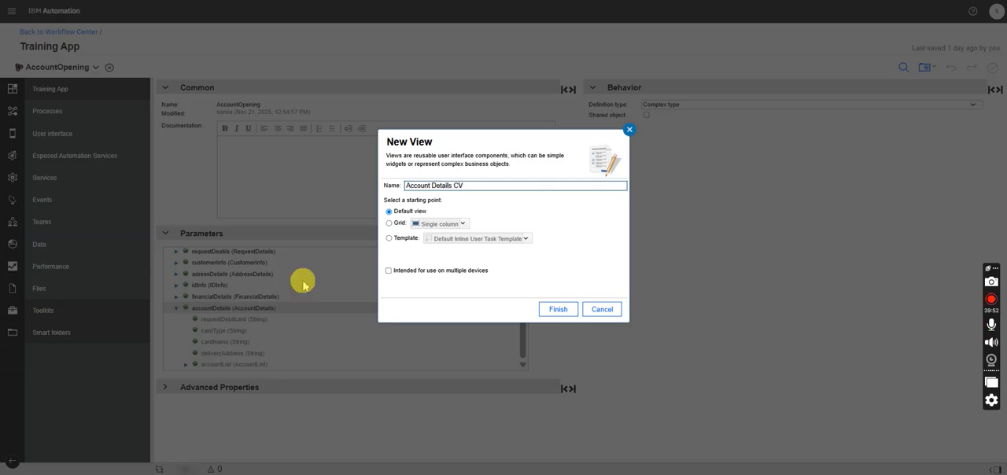
{"action": "left_click", "coordinate": [556, 311]}
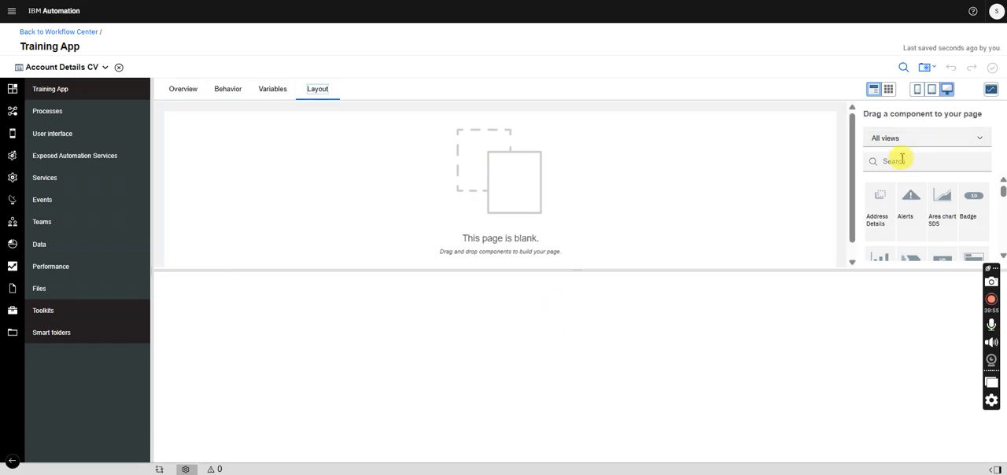
- Add a Panel to the blank page and label it Account Details
{"action": "type", "text": "panel"}
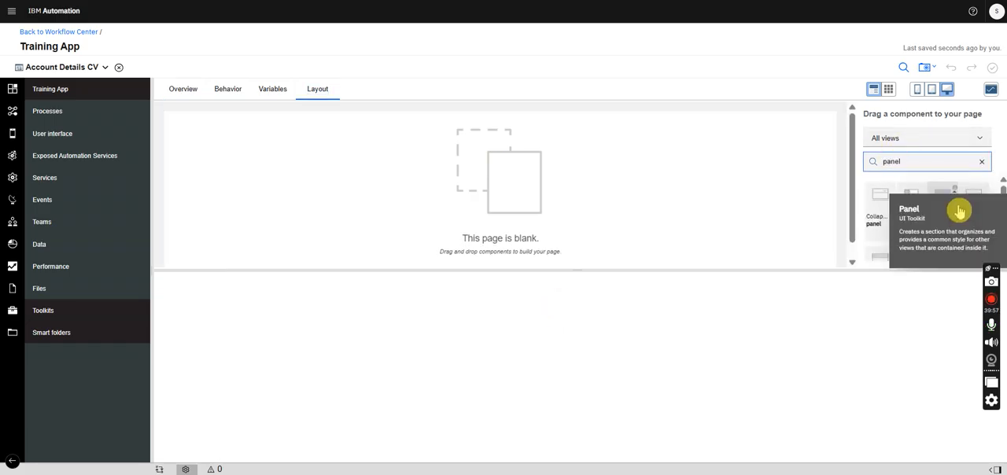
{"action": "left_click_drag", "start_coordinate": [941, 203], "coordinate": [408, 142]}
{"action": "double_click", "coordinate": [291, 302]}
{"action": "type", "text": "Account Details"}
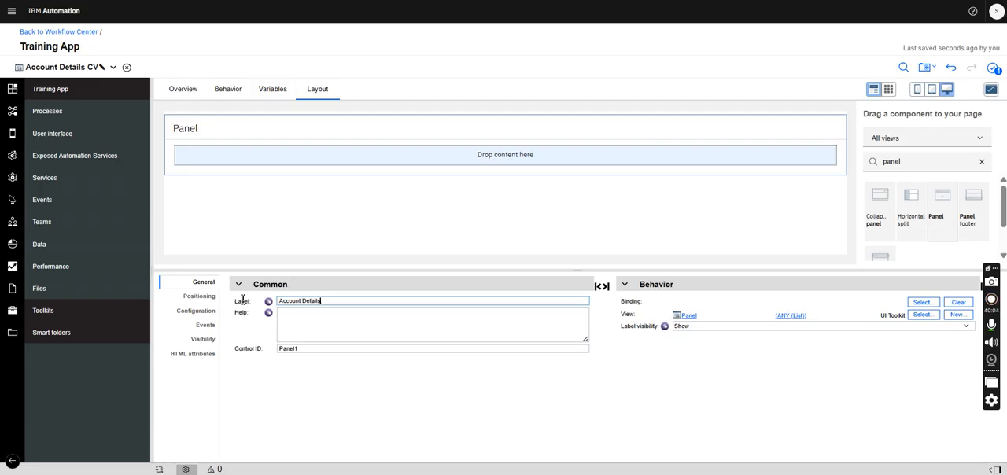
- Place a Vertical layout inside the Account Details panel
{"action": "double_click", "coordinate": [897, 162]}
{"action": "type", "text": "verti"}
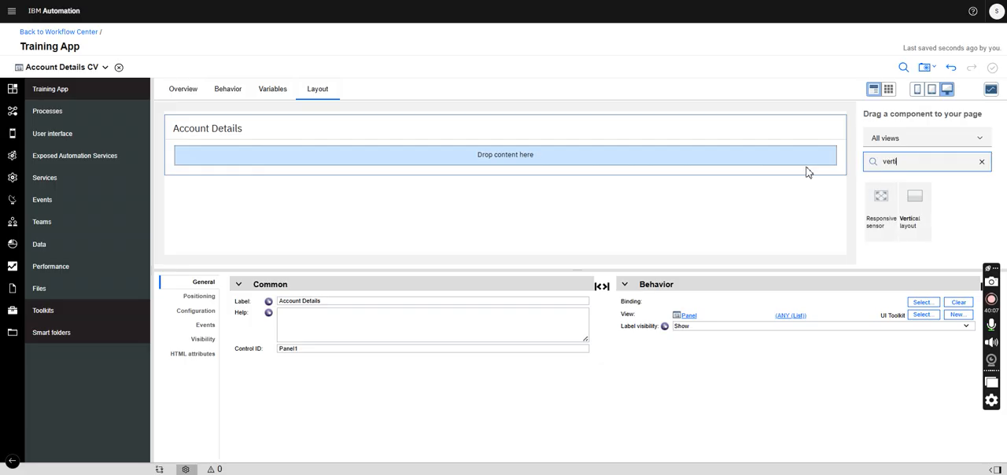
{"action": "left_click_drag", "start_coordinate": [804, 210], "coordinate": [669, 162]}
- Stack four Horizontal layouts inside the panel's vertical layout
{"action": "double_click", "coordinate": [916, 164]}
{"action": "type", "text": "hori"}
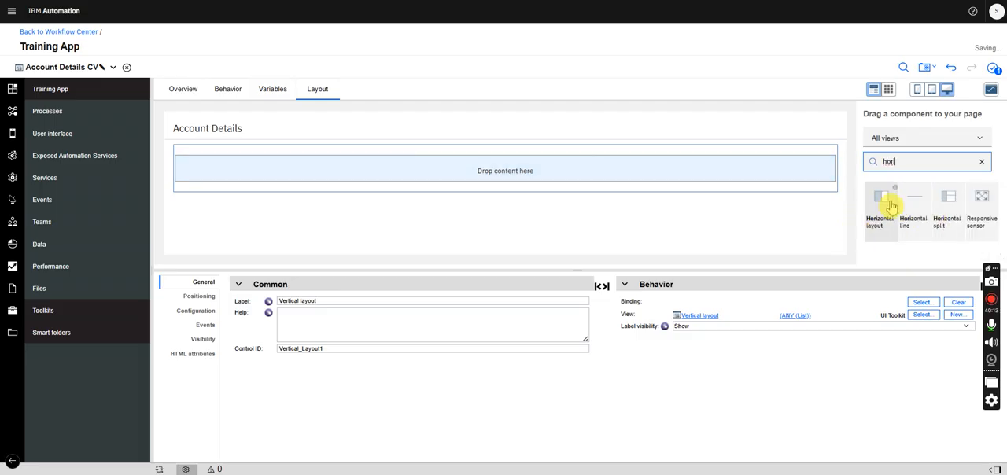
{"action": "mouse_move", "coordinate": [895, 218]}
{"action": "left_mouse_down"}
{"action": "mouse_move", "coordinate": [747, 176]}
{"action": "mouse_move", "coordinate": [720, 180]}
{"action": "left_mouse_up"}
{"action": "left_click_drag", "start_coordinate": [875, 207], "coordinate": [793, 206]}
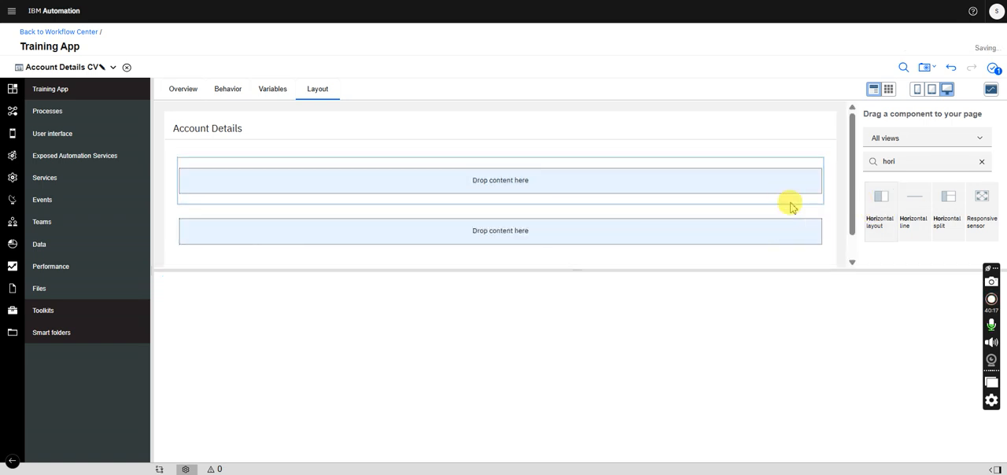
{"action": "left_click_drag", "start_coordinate": [893, 220], "coordinate": [804, 255]}
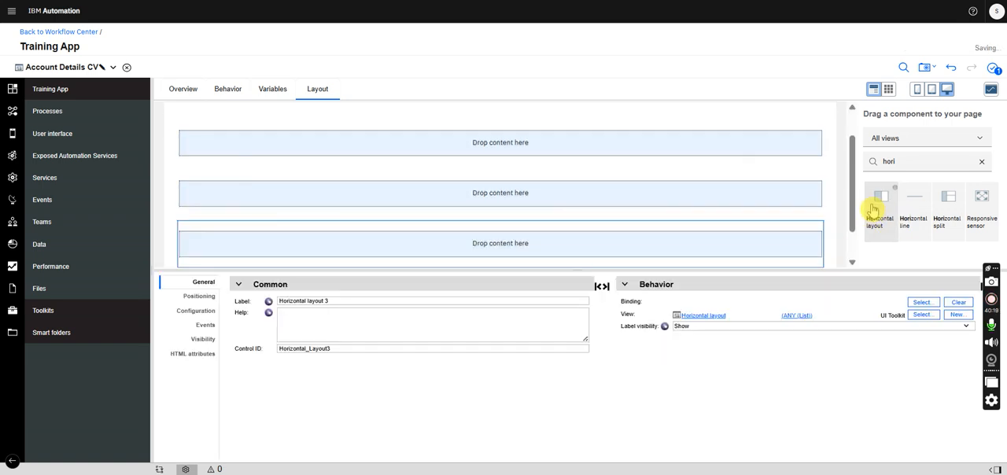
{"action": "left_click_drag", "start_coordinate": [873, 214], "coordinate": [805, 223]}
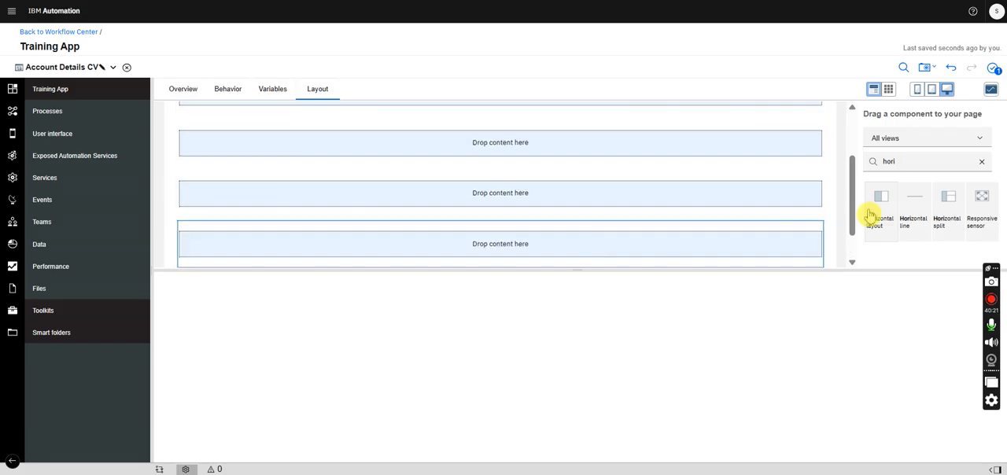
- Nest two Horizontal layouts side by side inside the first horizontal layout of the Account Details panel
{"action": "left_click_drag", "start_coordinate": [853, 184], "coordinate": [843, 139]}
{"action": "left_click_drag", "start_coordinate": [888, 205], "coordinate": [737, 191]}
{"action": "left_click_drag", "start_coordinate": [884, 213], "coordinate": [816, 188]}
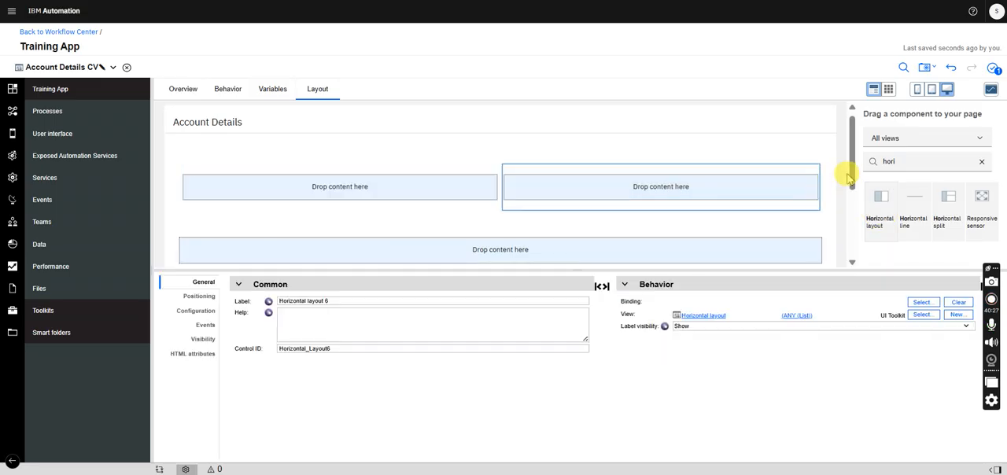
- Nest two Horizontal layouts side by side inside each of the remaining three horizontal layouts of the Account Details panel
{"action": "scroll", "coordinate": [850, 180], "scroll_direction": "down", "scroll_amount": 1}
{"action": "left_click_drag", "start_coordinate": [881, 203], "coordinate": [666, 229]}
{"action": "left_click_drag", "start_coordinate": [880, 223], "coordinate": [826, 220]}
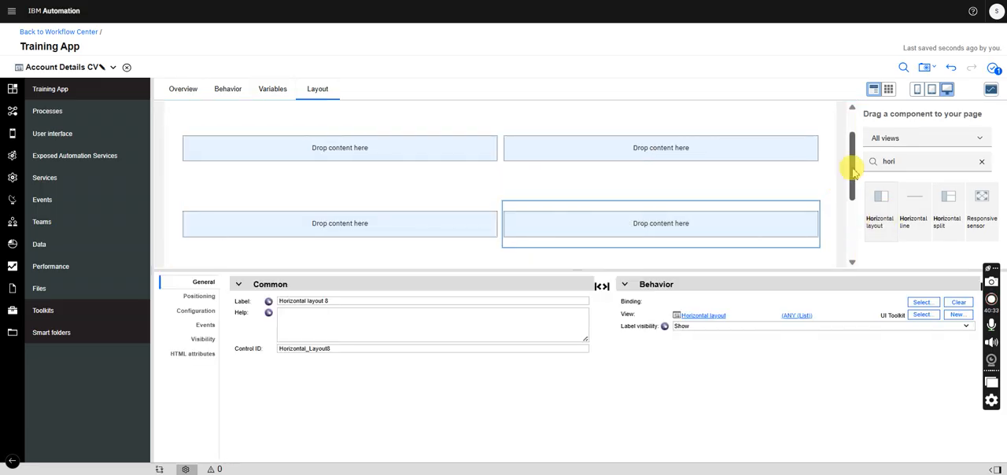
{"action": "scroll", "coordinate": [850, 192], "scroll_direction": "down", "scroll_amount": 1}
{"action": "left_click_drag", "start_coordinate": [889, 206], "coordinate": [713, 229]}
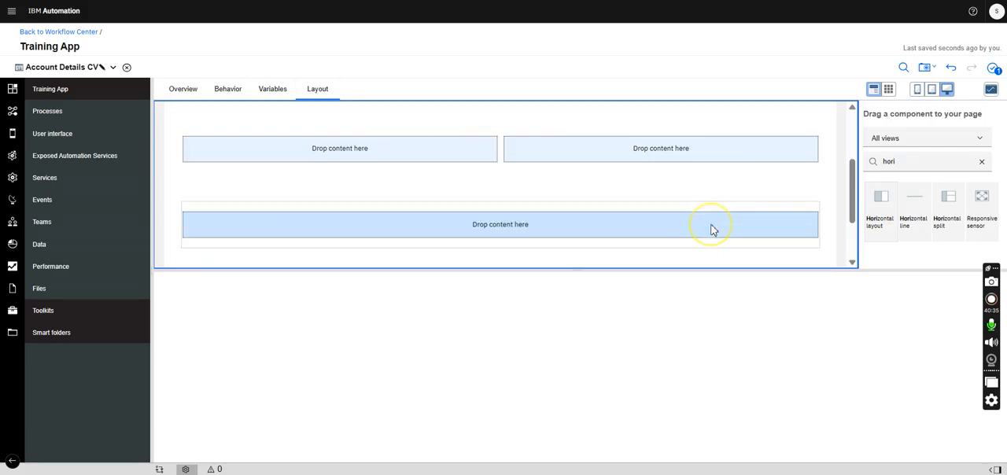
{"action": "left_click_drag", "start_coordinate": [881, 207], "coordinate": [818, 235]}
{"action": "left_click_drag", "start_coordinate": [854, 165], "coordinate": [814, 209]}
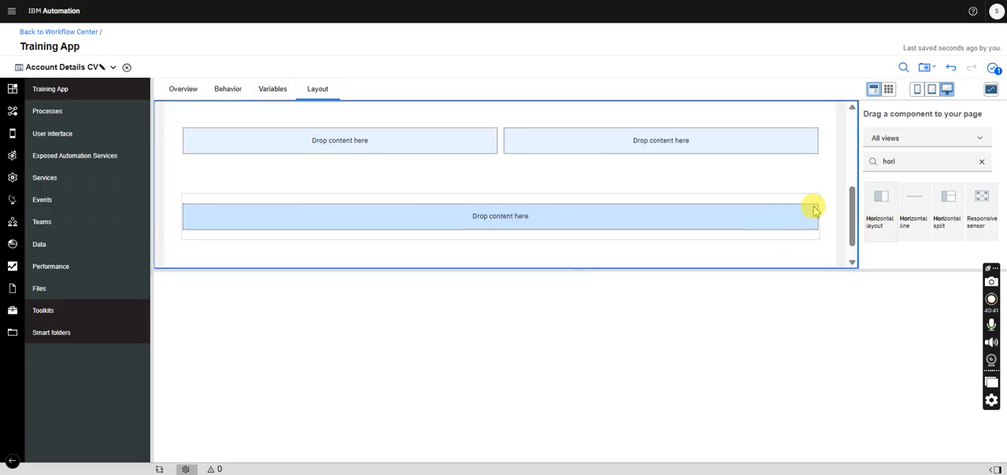
{"action": "left_click_drag", "start_coordinate": [879, 213], "coordinate": [852, 127]}
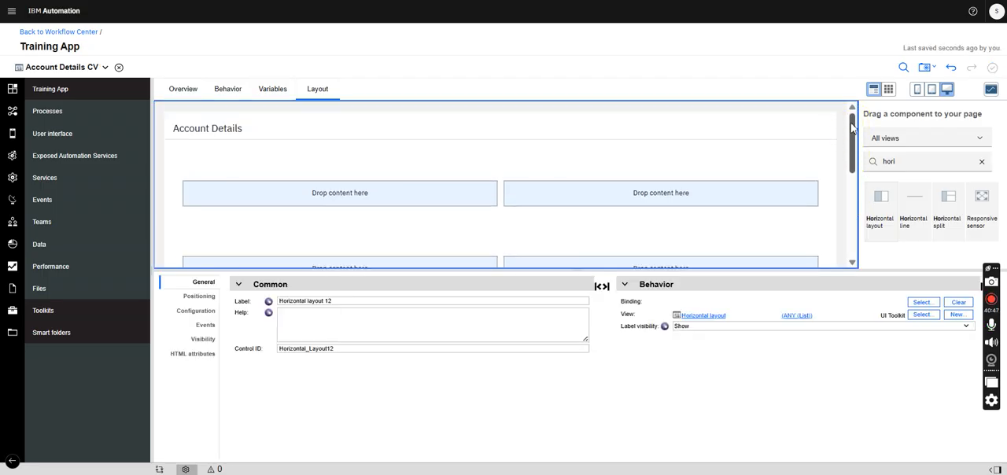
- Declare a business data variable named accountDetails with the AccountDetails business object as its type
{"action": "left_click", "coordinate": [272, 96]}
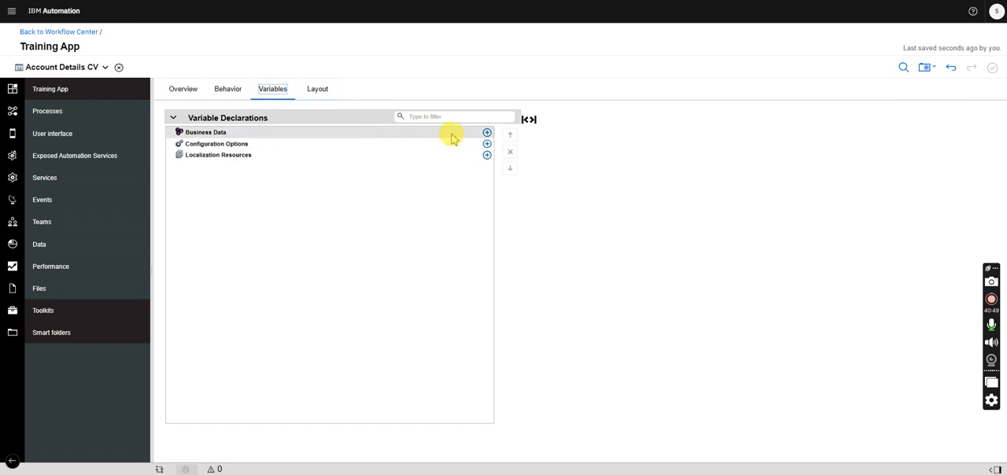
{"action": "left_click", "coordinate": [486, 132]}
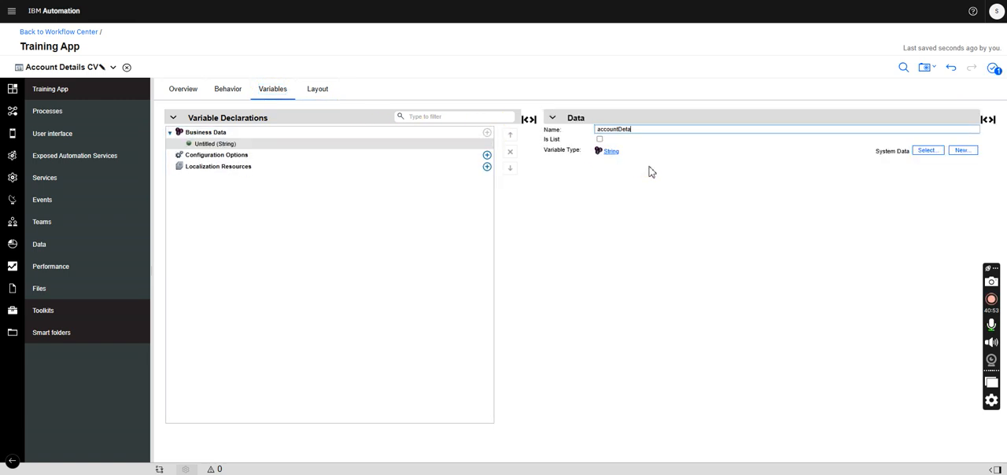
{"action": "left_click", "coordinate": [925, 151]}
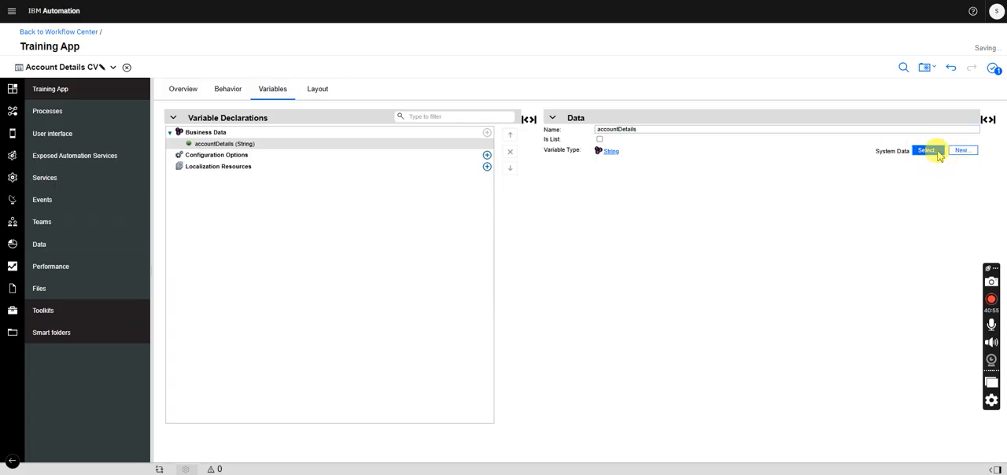
{"action": "type", "text": "acc"}
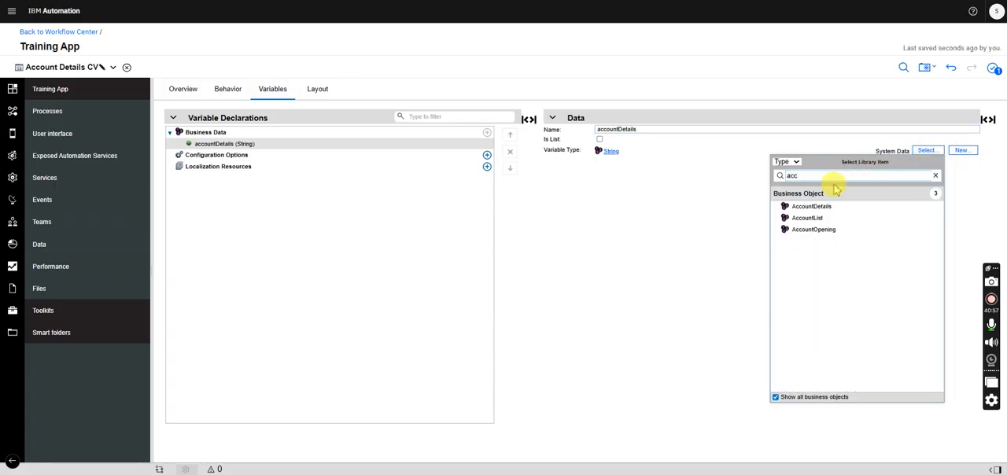
{"action": "left_click", "coordinate": [816, 207]}
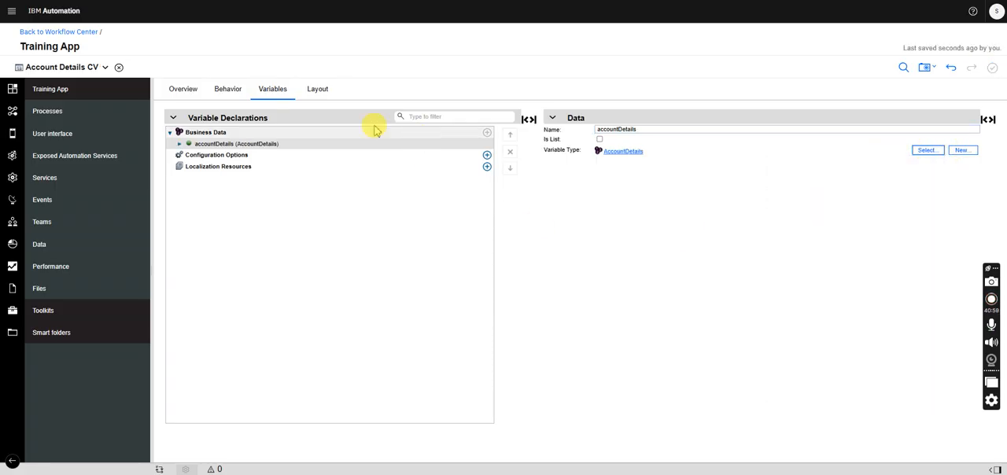
- Review the accountDetails parameters in the AccountOpening business object and return to the Account Details CV layout
{"action": "left_click", "coordinate": [323, 92]}
{"action": "left_click", "coordinate": [104, 67]}
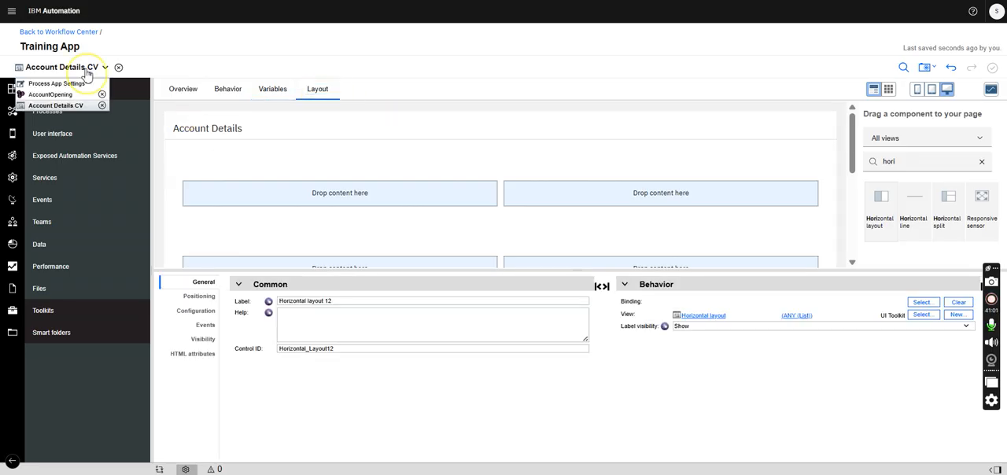
{"action": "left_click", "coordinate": [57, 95]}
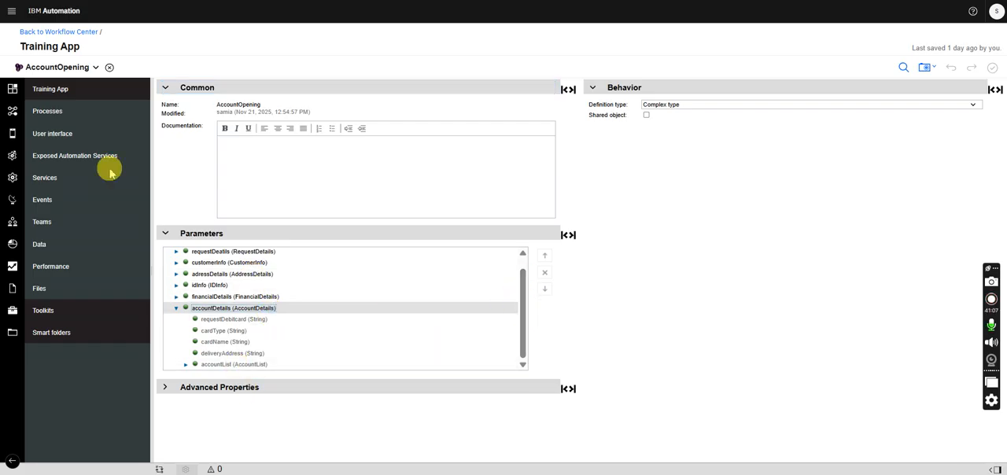
{"action": "left_click", "coordinate": [67, 69]}
{"action": "left_click", "coordinate": [68, 101]}
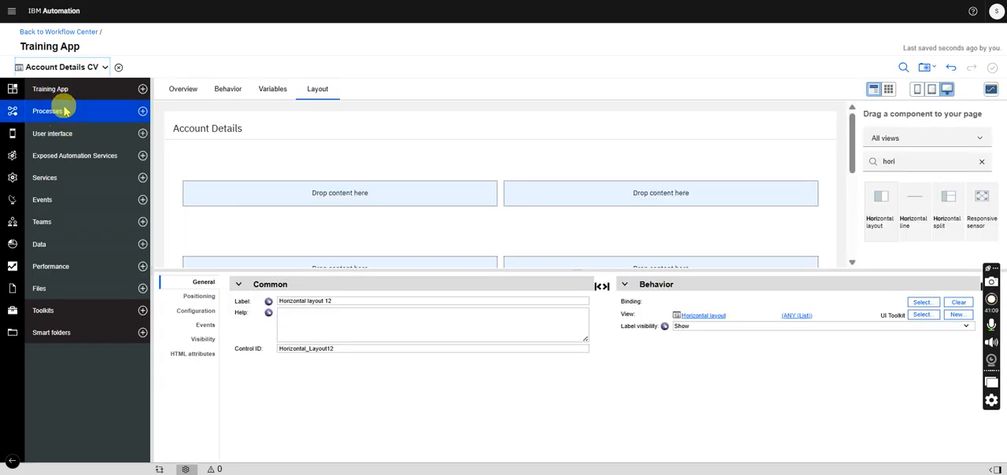
- Add a Horizontal layout above the existing rows of the Account Details panel and place a Table inside it
{"action": "left_click_drag", "start_coordinate": [884, 207], "coordinate": [773, 171]}
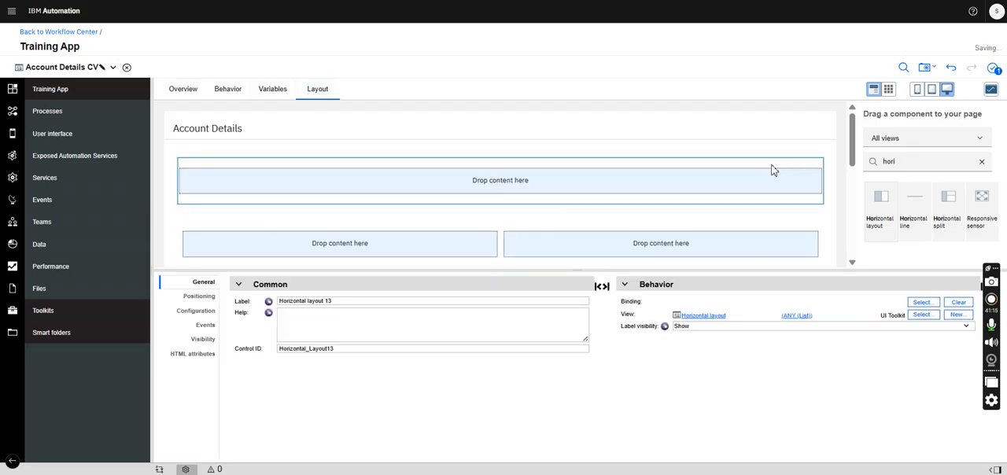
{"action": "left_click_drag", "start_coordinate": [901, 161], "coordinate": [839, 163]}
{"action": "type", "text": "tab"}
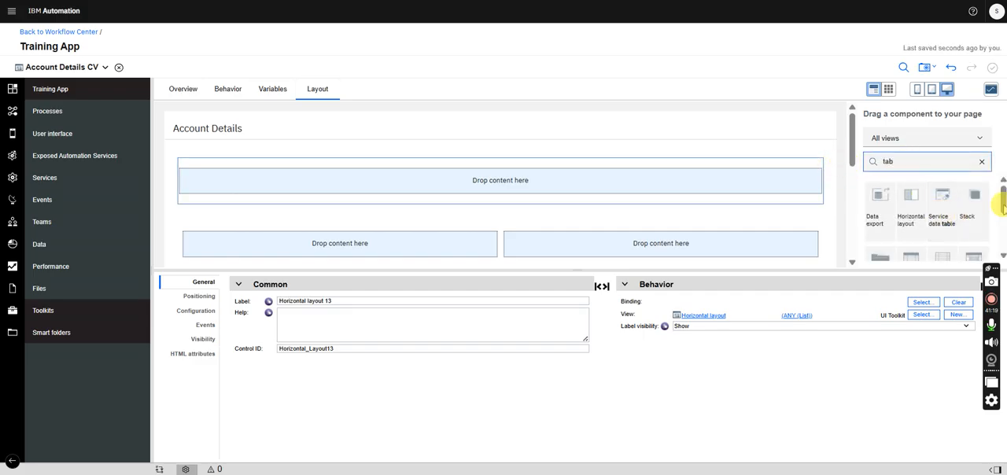
{"action": "mouse_move", "coordinate": [1004, 204]}
{"action": "left_mouse_down"}
{"action": "mouse_move", "coordinate": [1004, 222]}
{"action": "mouse_move", "coordinate": [1000, 214]}
{"action": "left_mouse_up"}
{"action": "left_click_drag", "start_coordinate": [910, 218], "coordinate": [760, 195]}
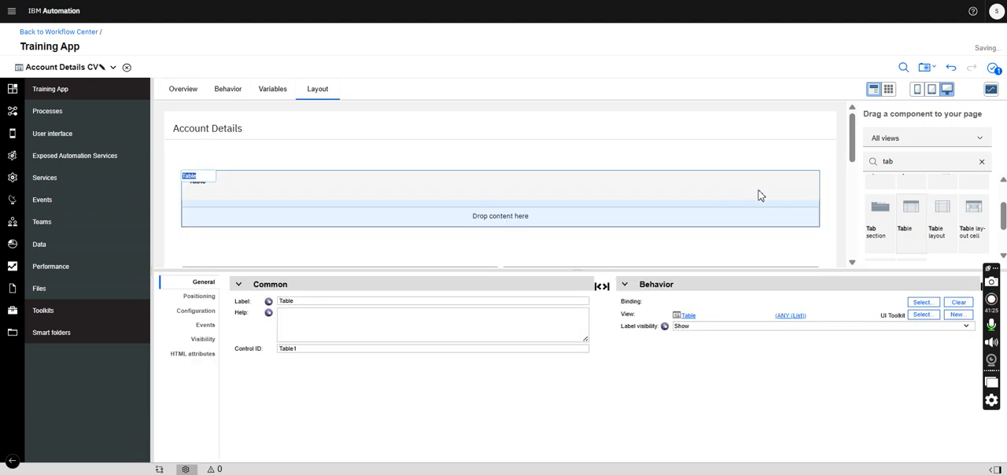
{"action": "key", "text": "ctrl+s"}
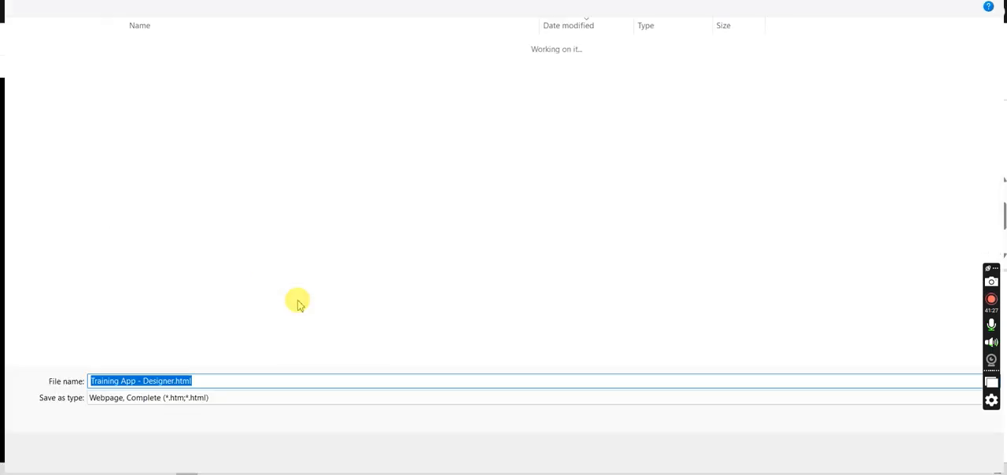
{"action": "key", "text": "Escape"}
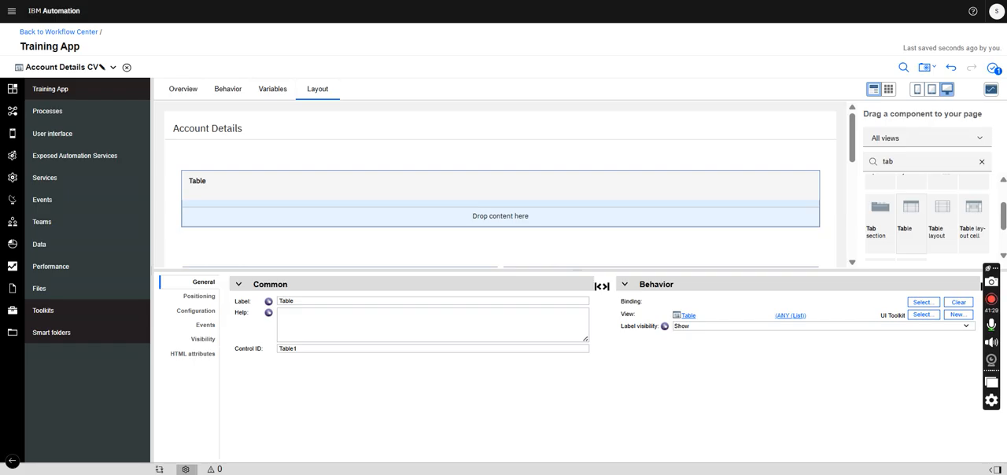
- Label the new table Account List
{"action": "double_click", "coordinate": [315, 300]}
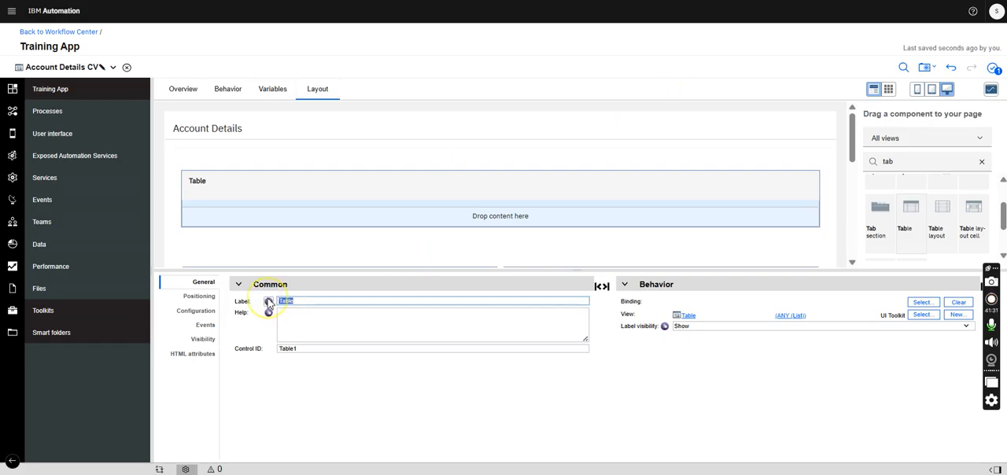
{"action": "type", "text": "Accoun"}
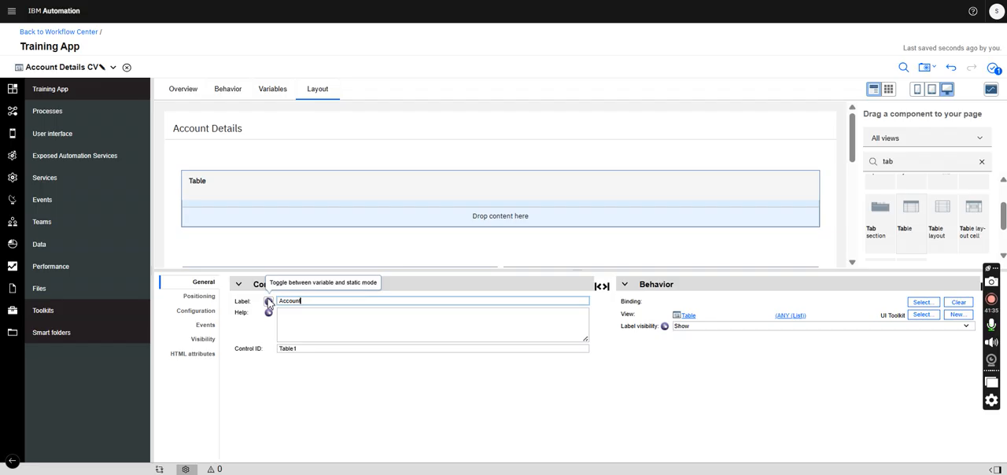
{"action": "type", "text": "t List"}
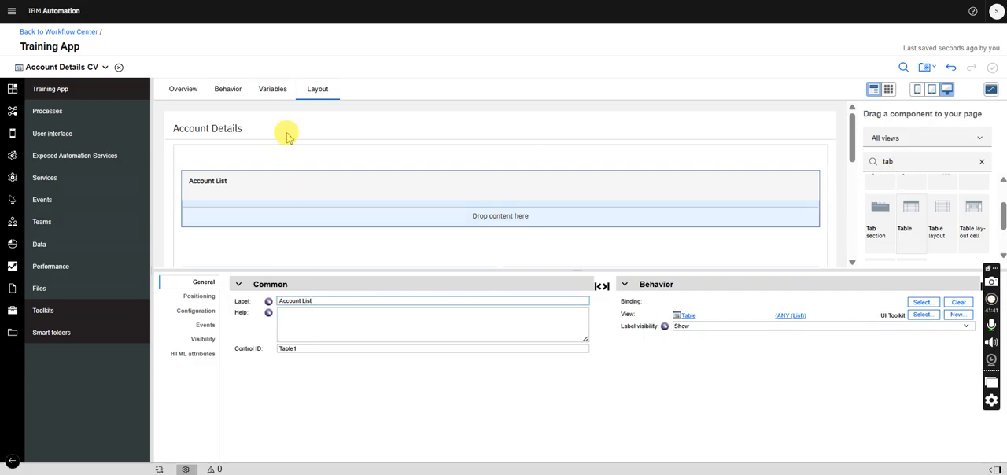
- Inspect the fields of the accountList parameter in the AccountOpening business object, then go back to the Account Details CV
{"action": "left_click", "coordinate": [78, 68]}
{"action": "left_click", "coordinate": [62, 95]}
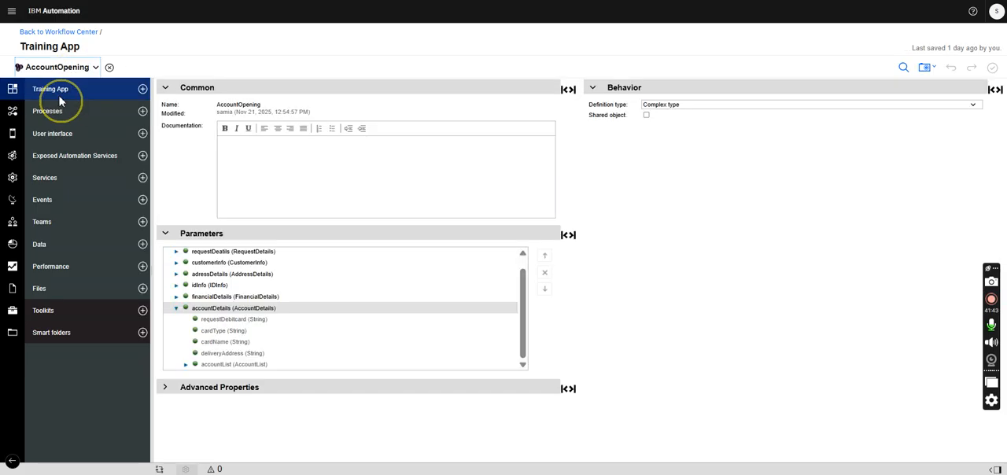
{"action": "left_click", "coordinate": [187, 365]}
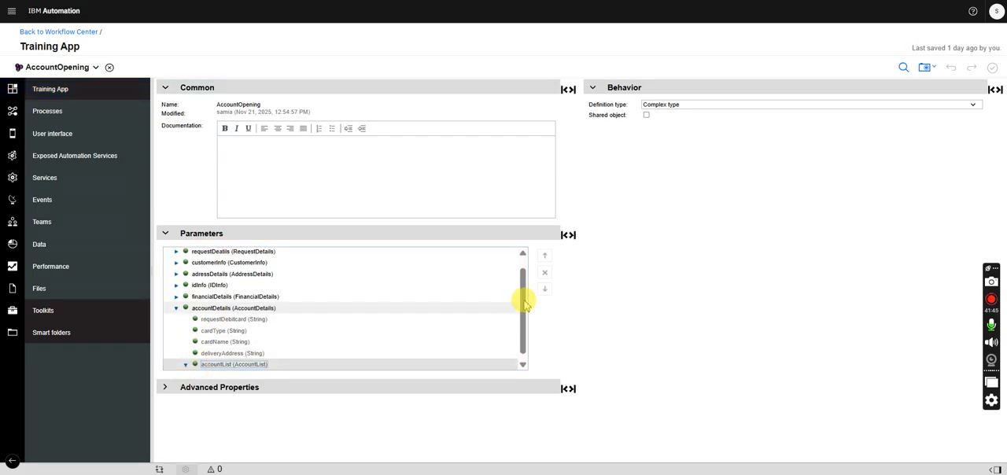
{"action": "left_click_drag", "start_coordinate": [522, 286], "coordinate": [522, 317]}
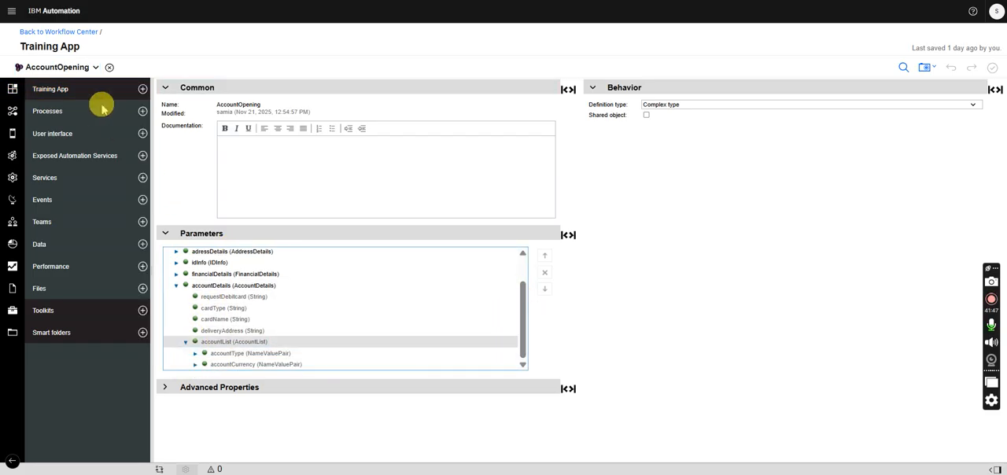
{"action": "left_click", "coordinate": [79, 67]}
{"action": "left_click", "coordinate": [55, 105]}
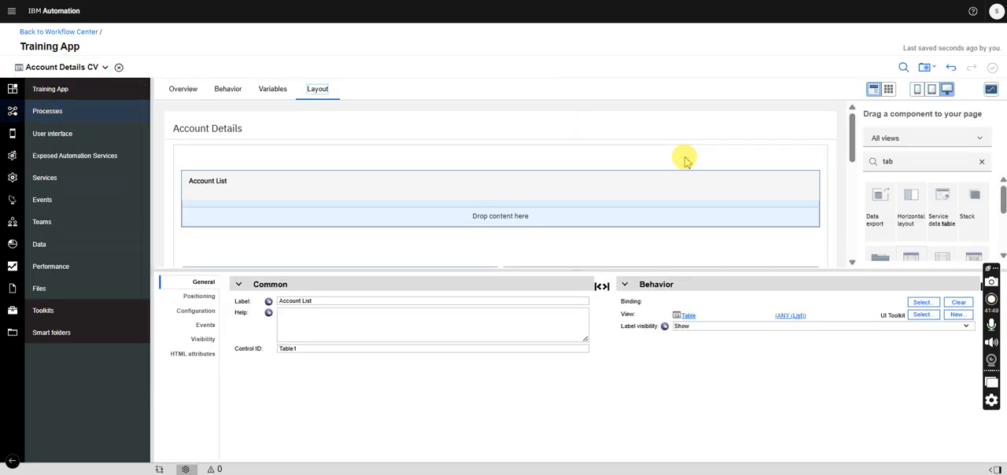
- Place two Single select controls side by side as columns of the Account List table
{"action": "left_click_drag", "start_coordinate": [895, 163], "coordinate": [851, 168]}
{"action": "type", "text": "drop"}
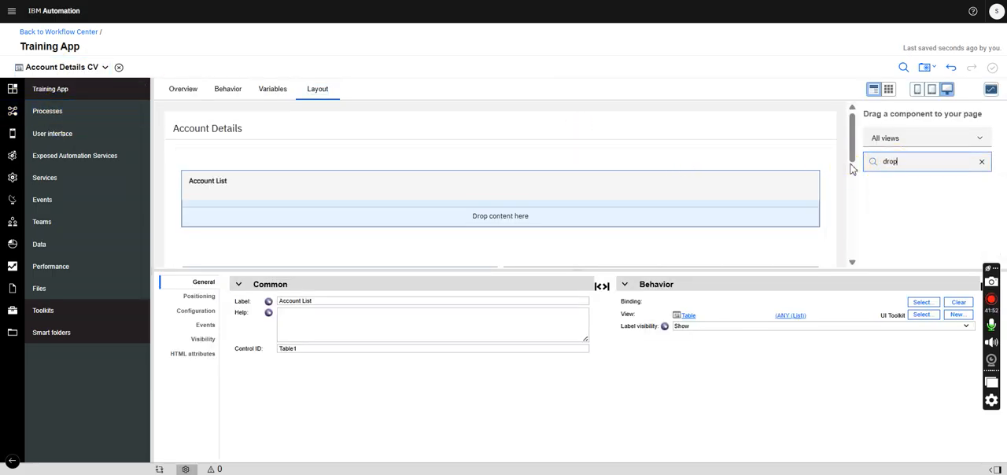
{"action": "left_click_drag", "start_coordinate": [879, 197], "coordinate": [454, 227]}
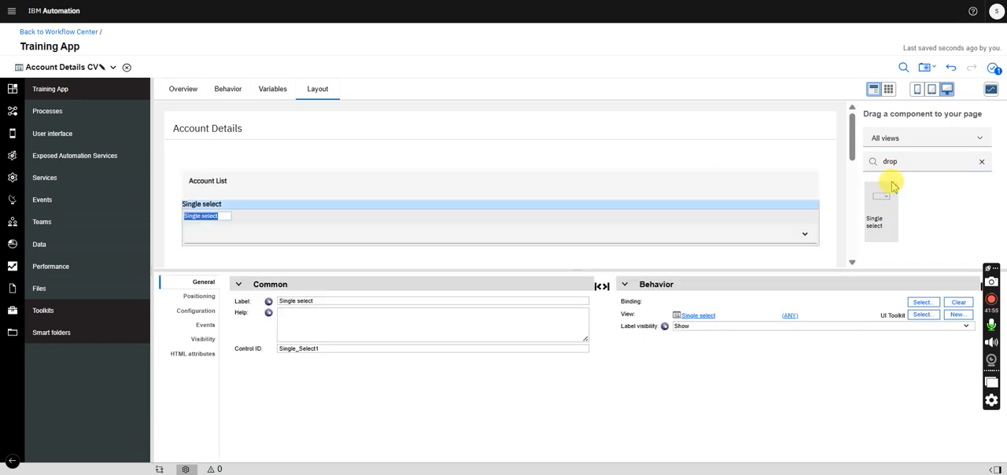
{"action": "left_click_drag", "start_coordinate": [902, 162], "coordinate": [864, 162]}
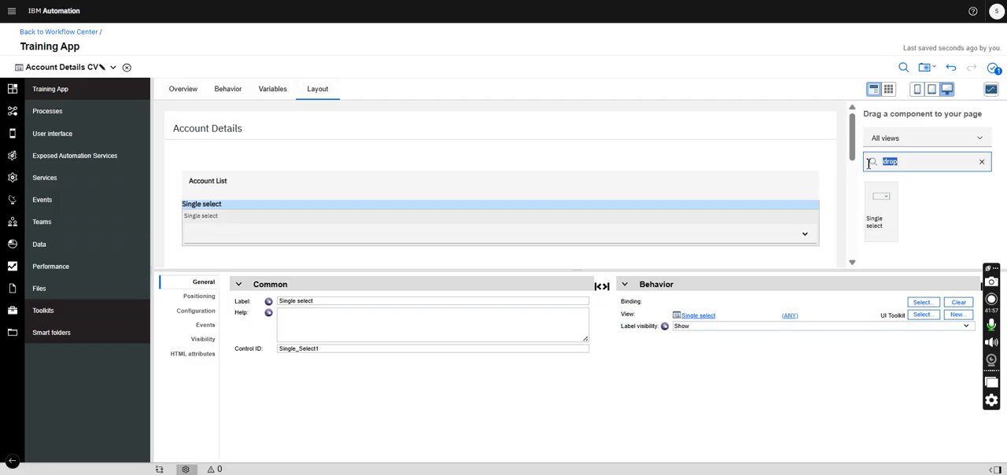
{"action": "left_click_drag", "start_coordinate": [890, 201], "coordinate": [805, 227]}
- Label the table's first single select Account Type and the second one Account Currency
{"action": "left_click", "coordinate": [394, 222]}
{"action": "double_click", "coordinate": [325, 304]}
{"action": "left_click_drag", "start_coordinate": [305, 301], "coordinate": [213, 302]}
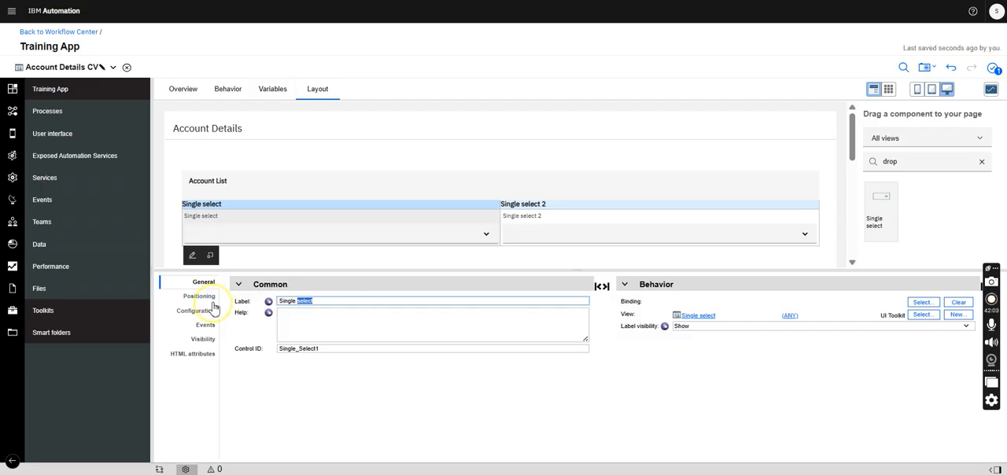
{"action": "left_click_drag", "start_coordinate": [318, 301], "coordinate": [269, 302]}
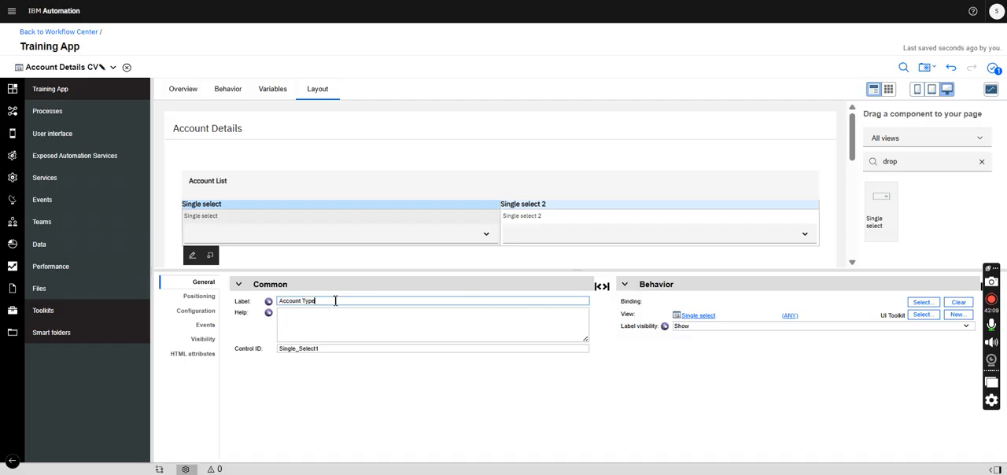
{"action": "left_click", "coordinate": [551, 216]}
{"action": "left_click_drag", "start_coordinate": [341, 303], "coordinate": [243, 302]}
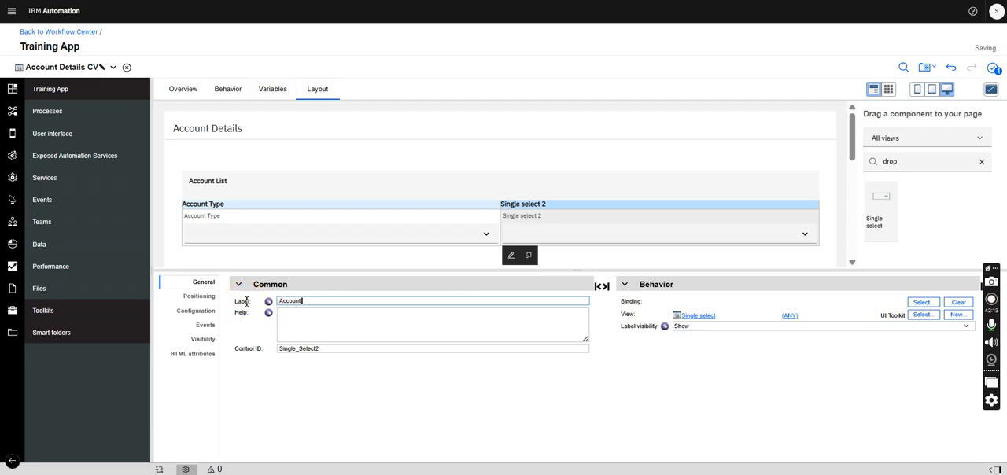
{"action": "type", "text": "Account Currency"}
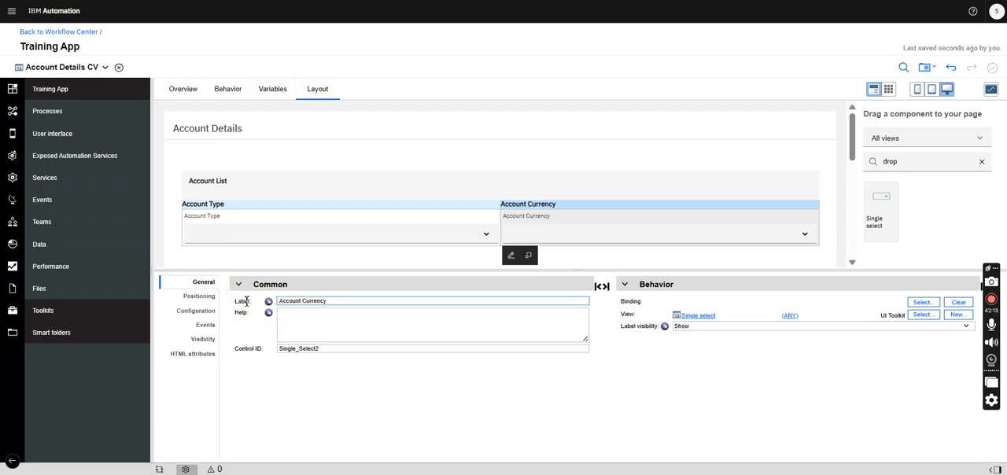
- Add a configuration option named accountTypeList to the Account Details CV, as a list of type NameValuePair
{"action": "left_click", "coordinate": [405, 195]}
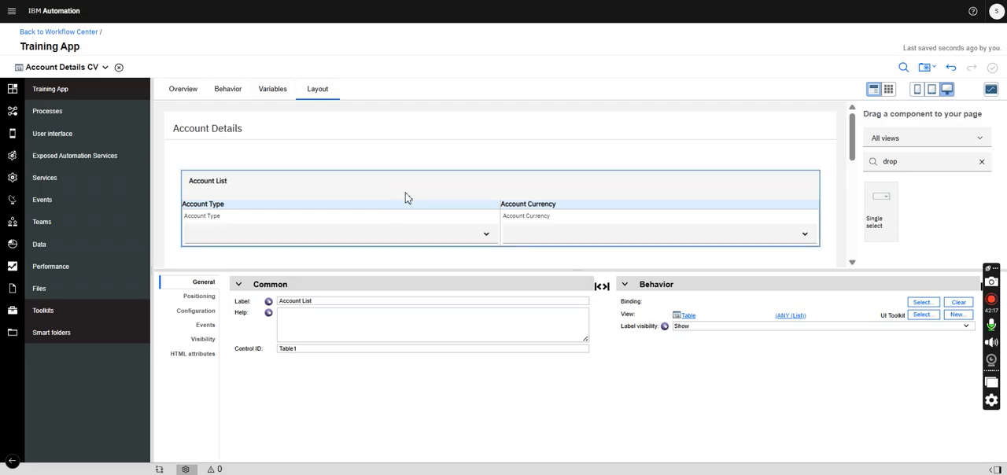
{"action": "left_click", "coordinate": [273, 89]}
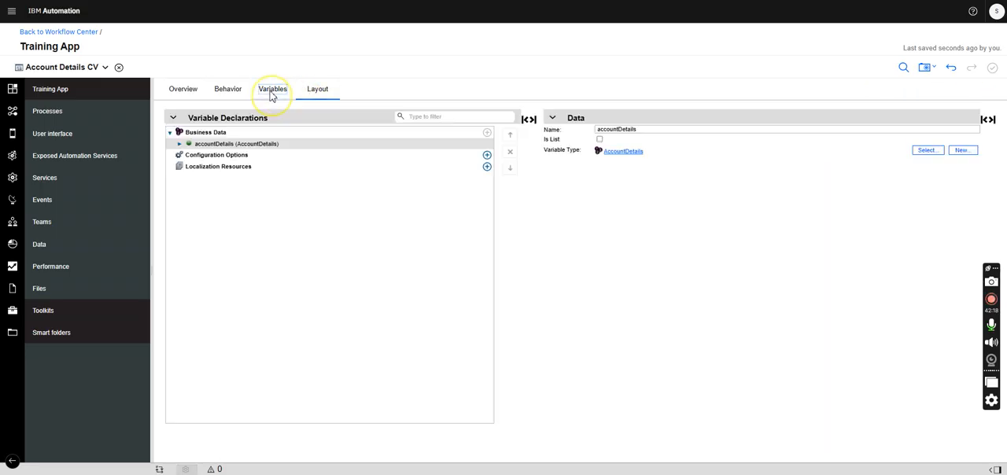
{"action": "left_click", "coordinate": [487, 155]}
{"action": "double_click", "coordinate": [633, 129]}
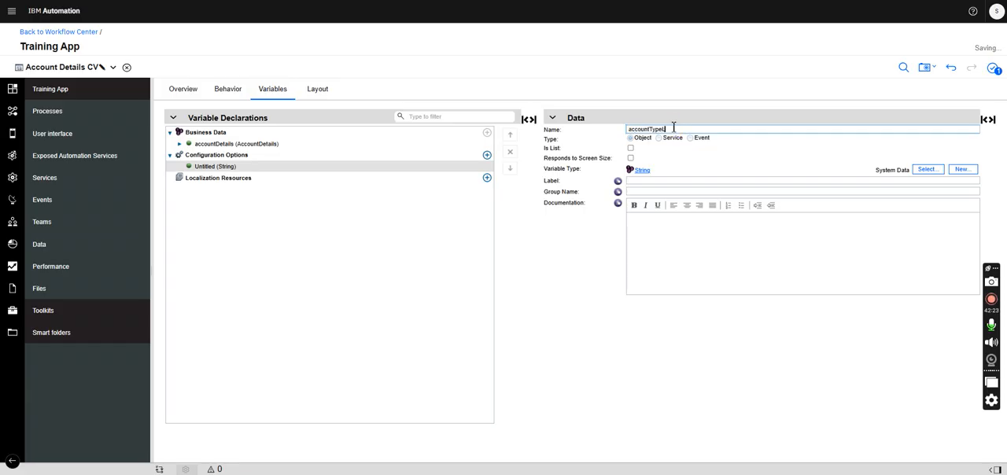
{"action": "left_click", "coordinate": [631, 148]}
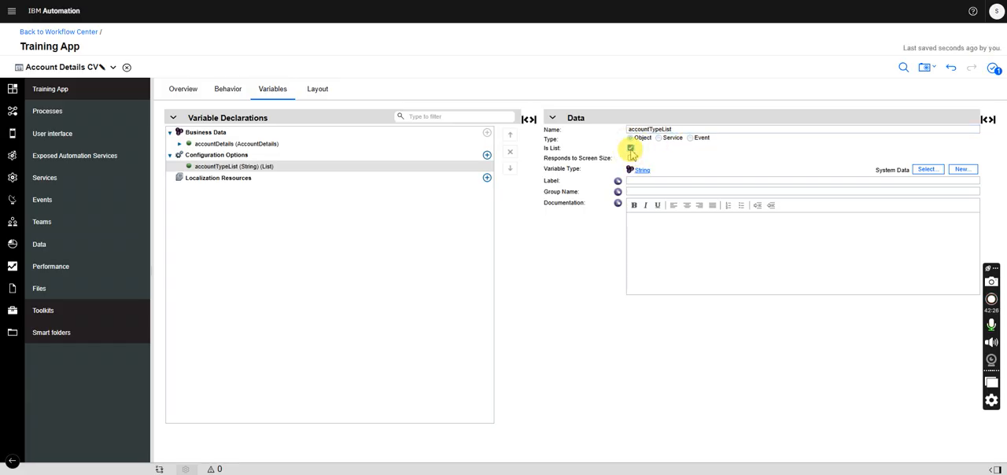
{"action": "left_click", "coordinate": [925, 170]}
{"action": "type", "text": "nam"}
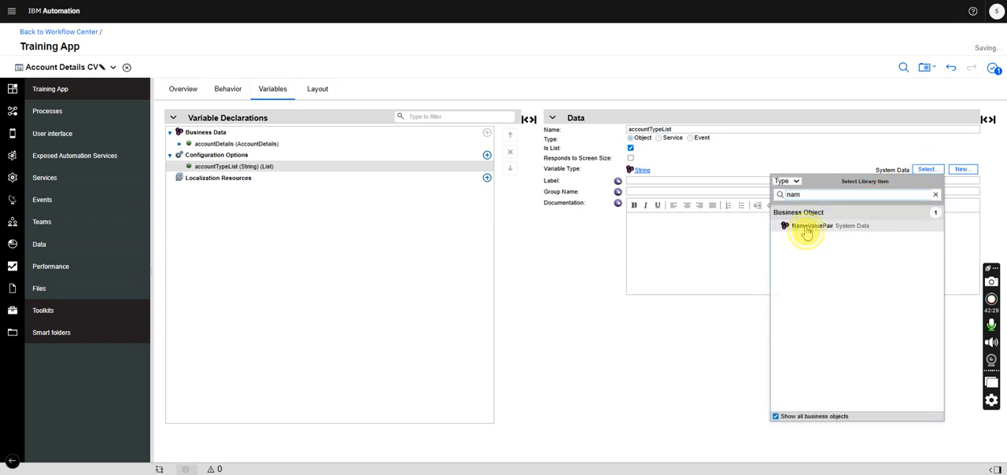
{"action": "left_click", "coordinate": [807, 228]}
- Add a second configuration option named accountCurrency, as a list of type NameValuePair
{"action": "left_click", "coordinate": [487, 155]}
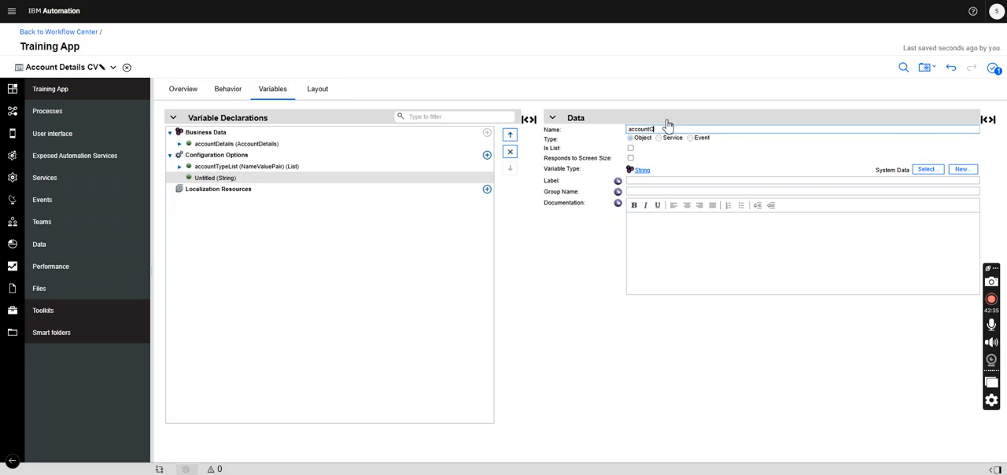
{"action": "type", "text": "accountCurrency"}
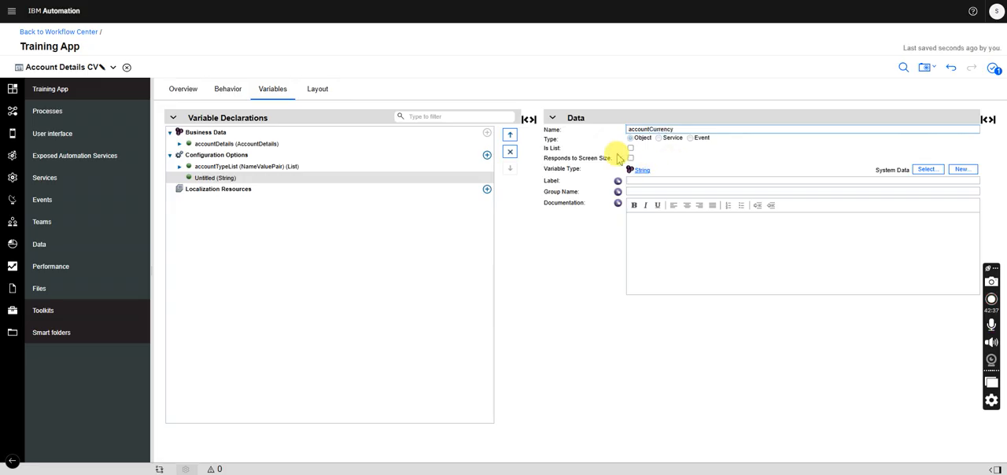
{"action": "left_click", "coordinate": [630, 149]}
{"action": "left_click", "coordinate": [918, 171]}
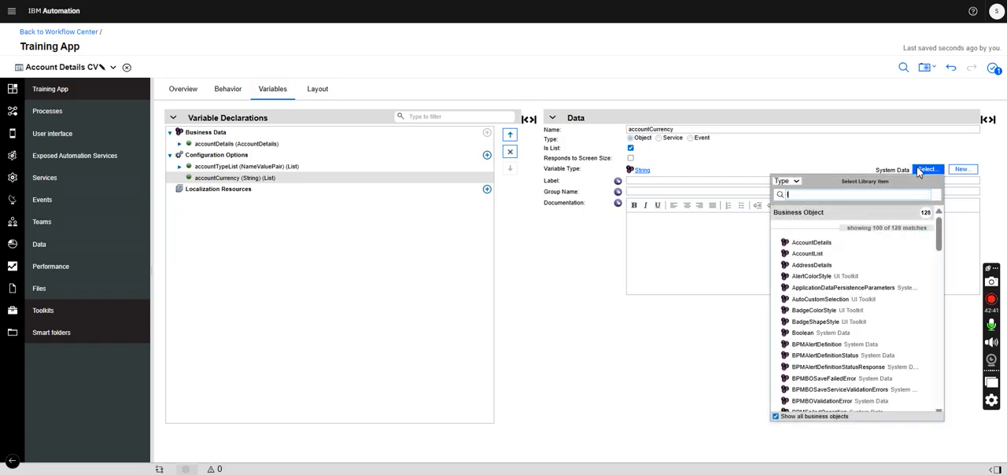
{"action": "type", "text": "lis"}
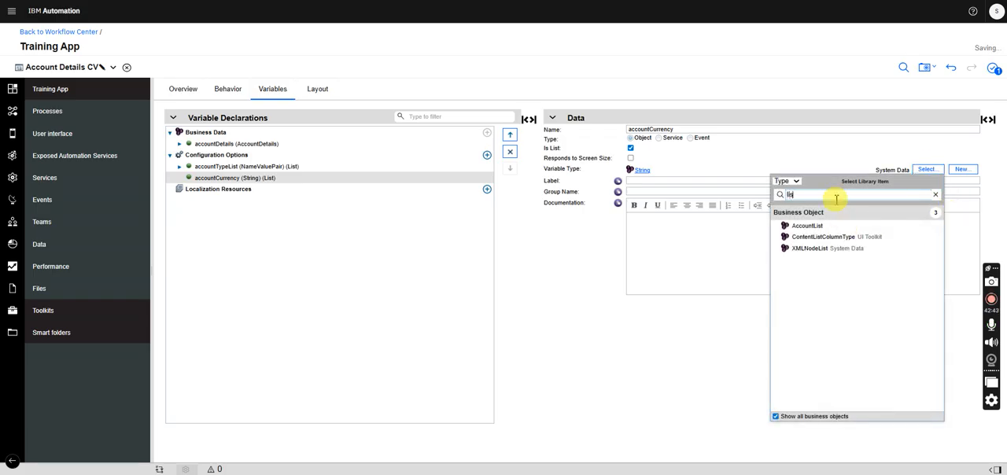
{"action": "key", "text": "BackSpace"}
{"action": "key", "text": "BackSpace"}
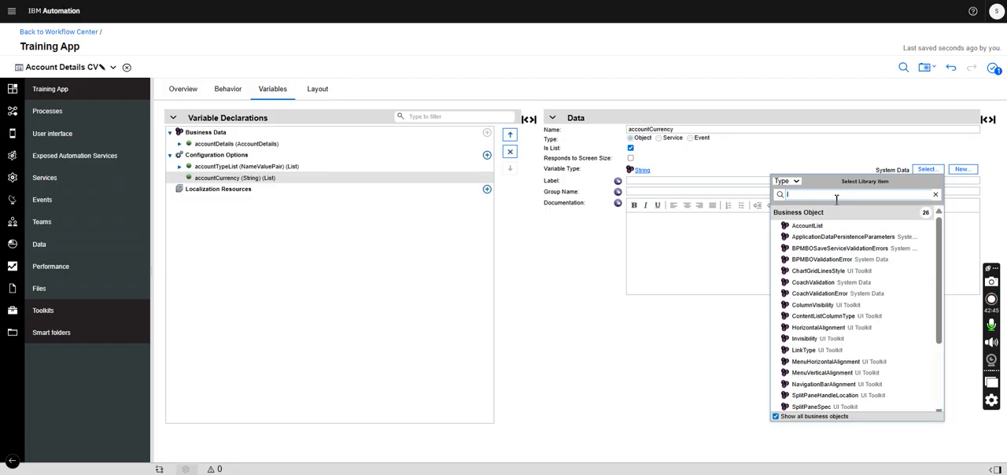
{"action": "type", "text": "rame"}
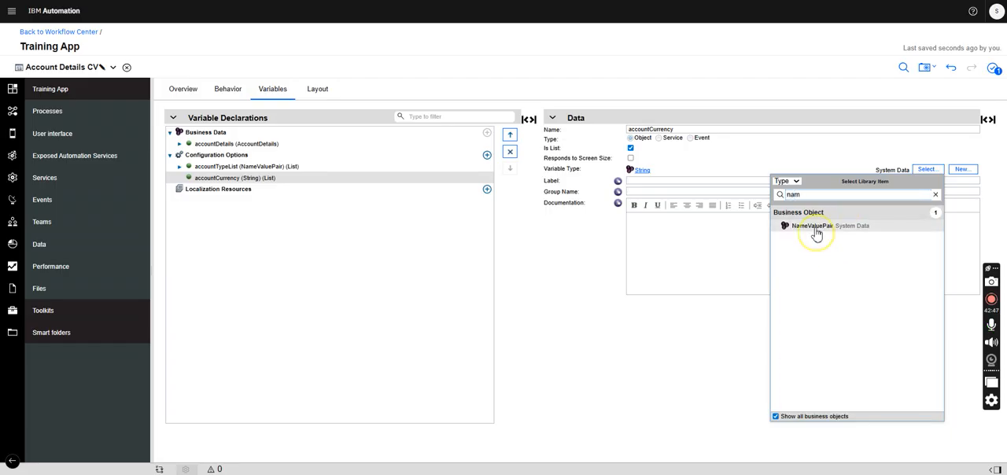
{"action": "left_click", "coordinate": [816, 236]}
- Bind the Account List table in the layout to accountDetails.accountList
{"action": "left_click", "coordinate": [318, 89]}
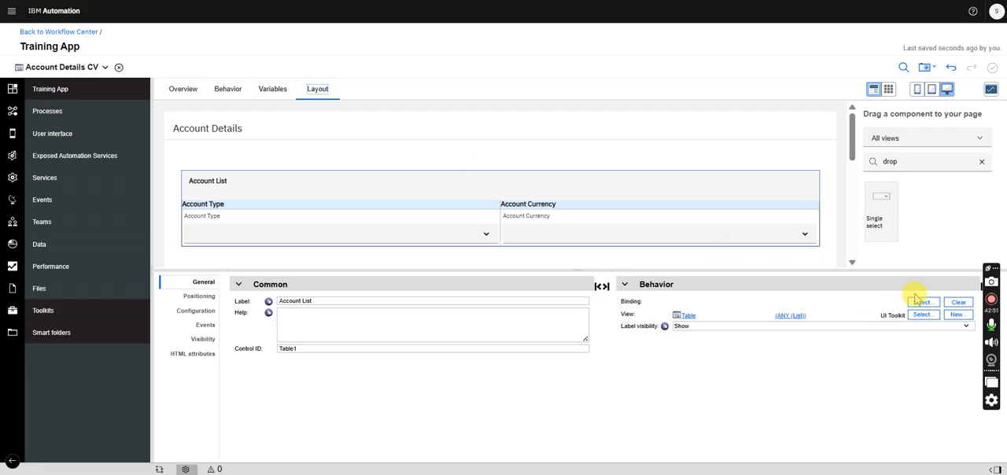
{"action": "left_click", "coordinate": [921, 303]}
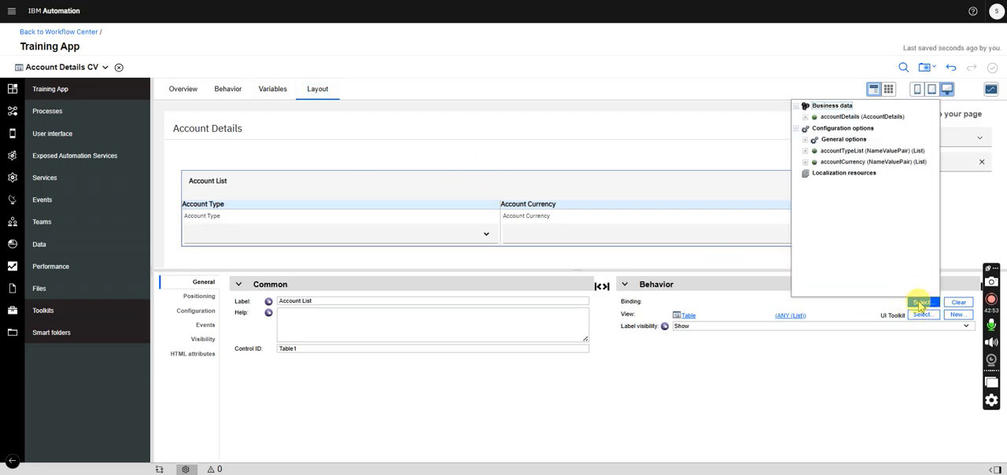
{"action": "left_click", "coordinate": [806, 118]}
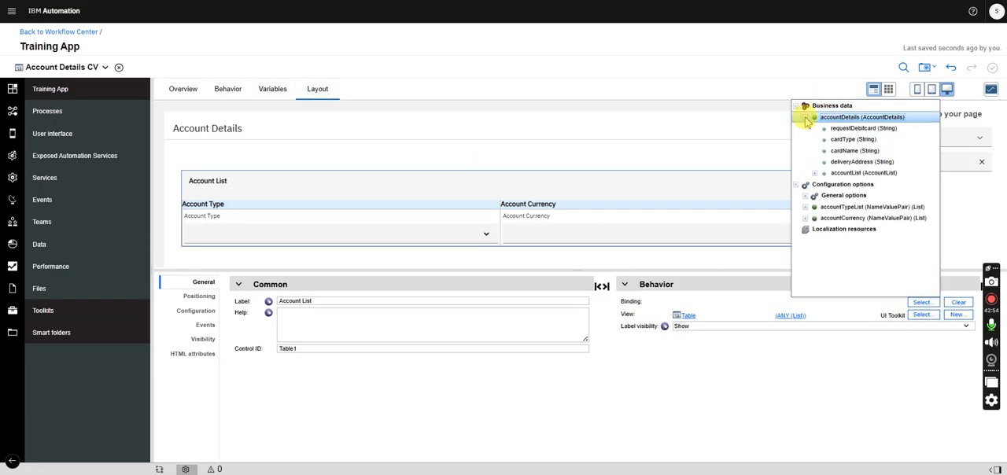
{"action": "left_click", "coordinate": [845, 174]}
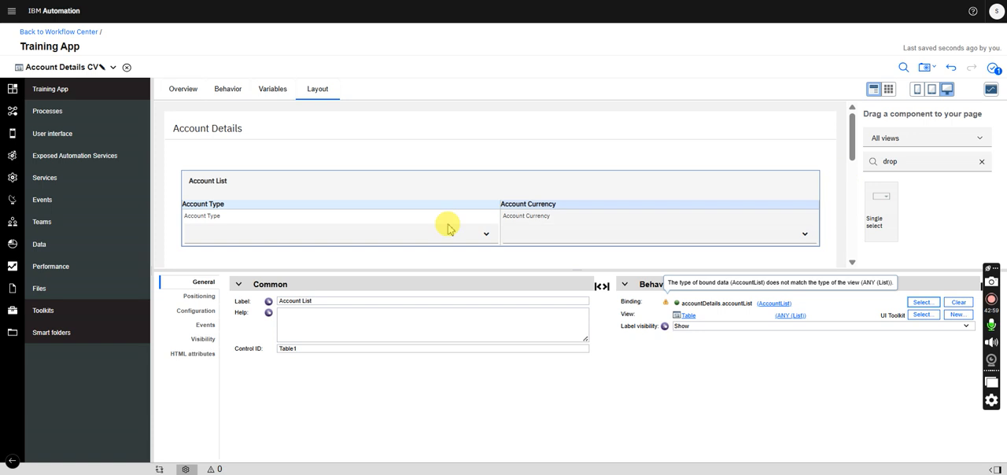
- Bind the Account Type single select to accountDetails.accountList.accountType
{"action": "left_click", "coordinate": [407, 223]}
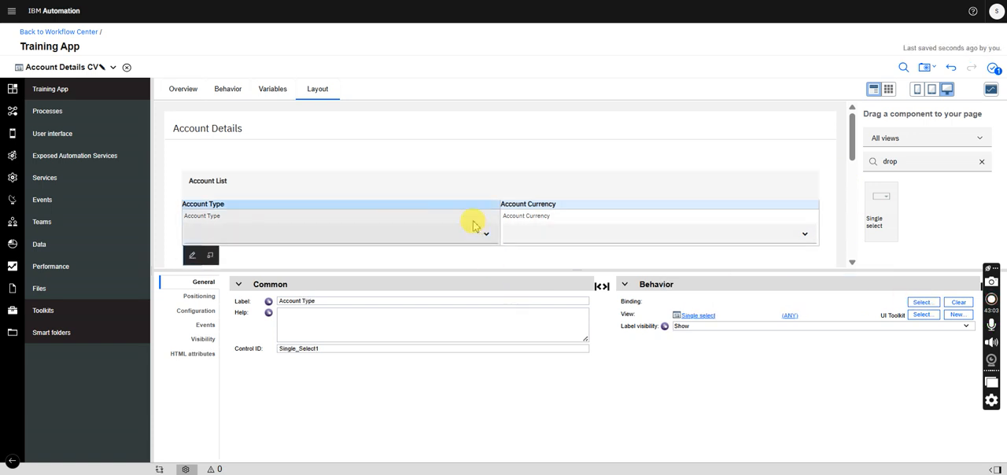
{"action": "left_click", "coordinate": [922, 303]}
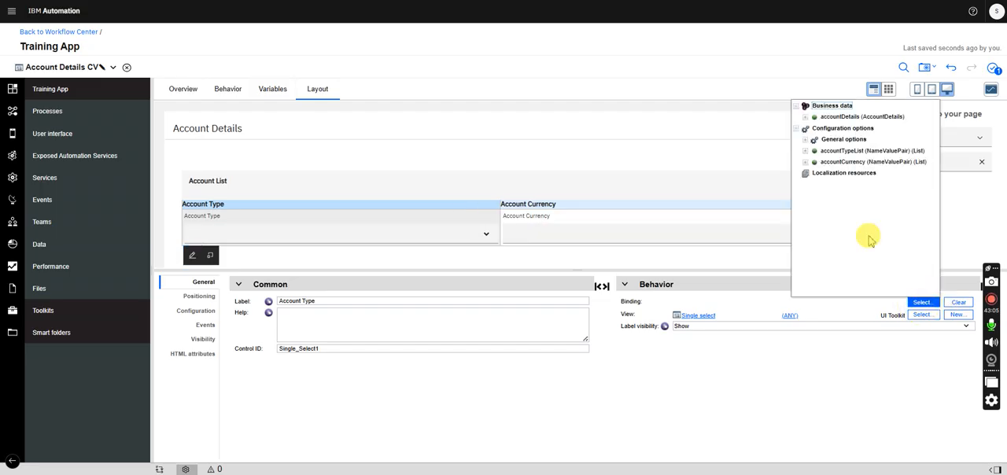
{"action": "left_click", "coordinate": [806, 117]}
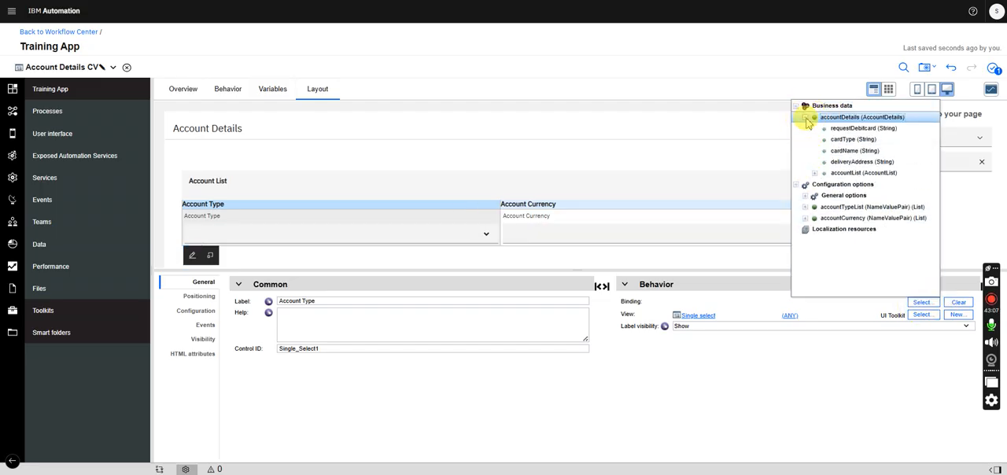
{"action": "left_click", "coordinate": [815, 173]}
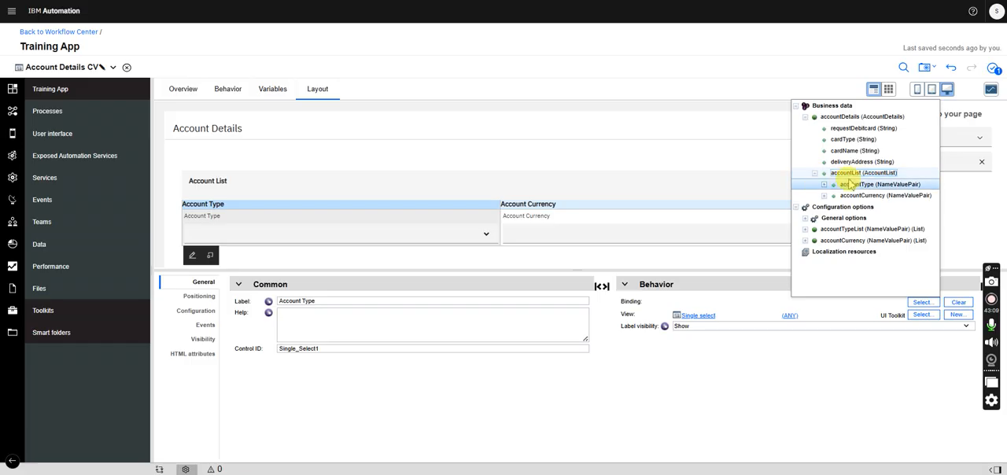
{"action": "left_click", "coordinate": [858, 189]}
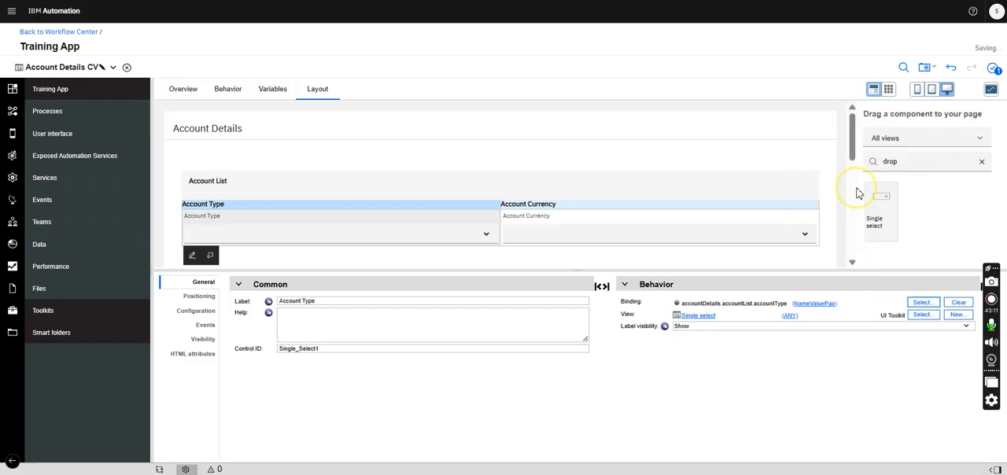
- Bind the Account Currency single select to accountDetails.accountList.accountCurrency and save the coach view
{"action": "left_click", "coordinate": [645, 225]}
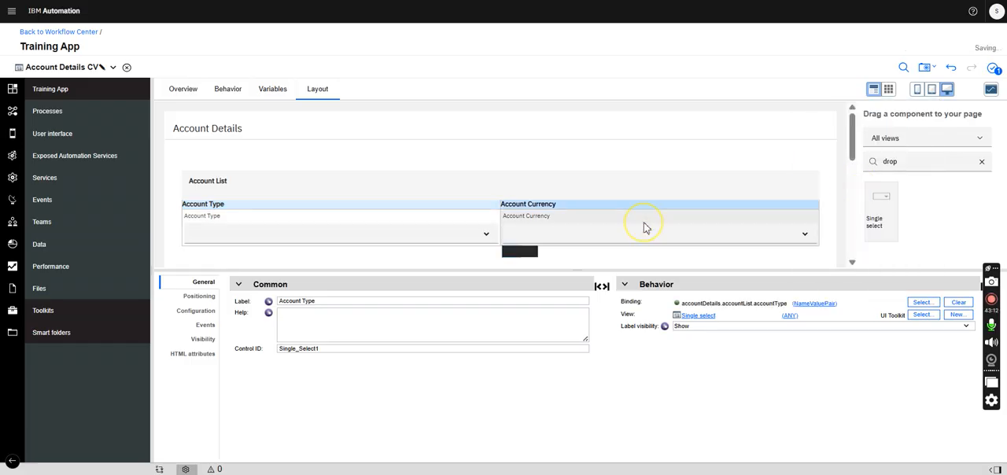
{"action": "left_click", "coordinate": [922, 302]}
{"action": "left_click", "coordinate": [804, 117]}
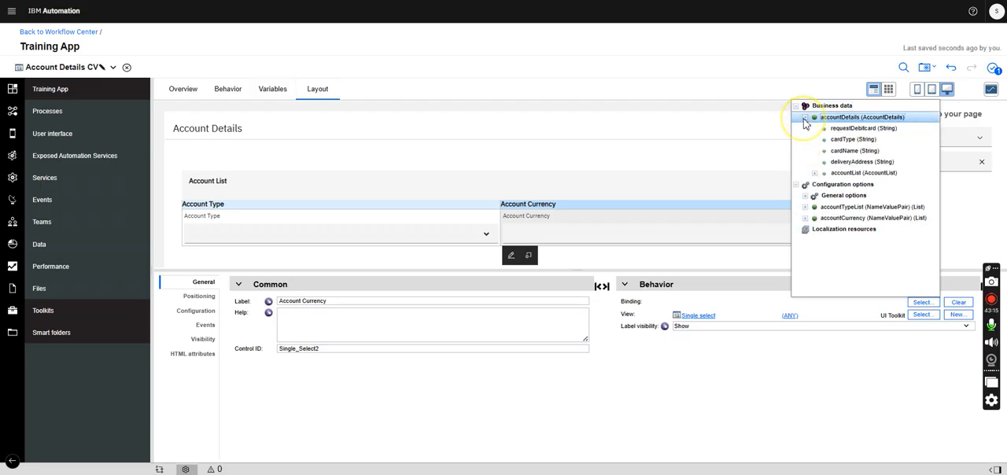
{"action": "left_click", "coordinate": [815, 174]}
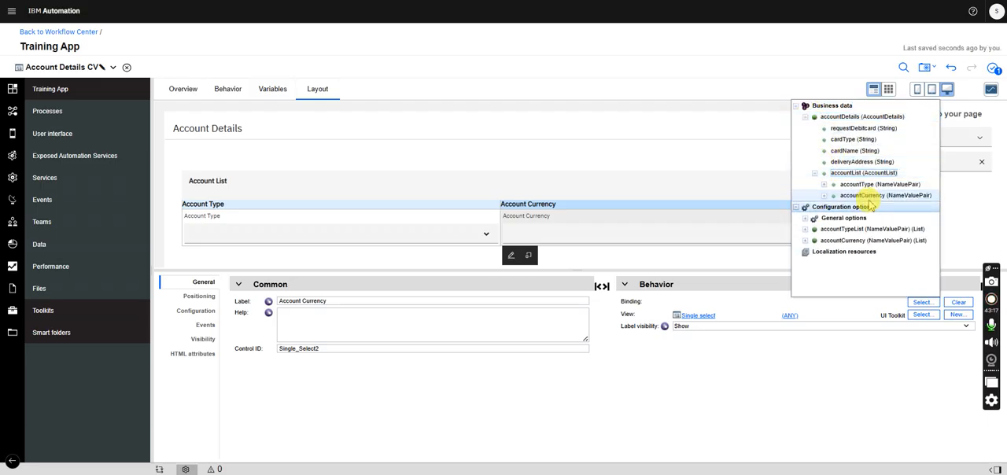
{"action": "left_click", "coordinate": [869, 199]}
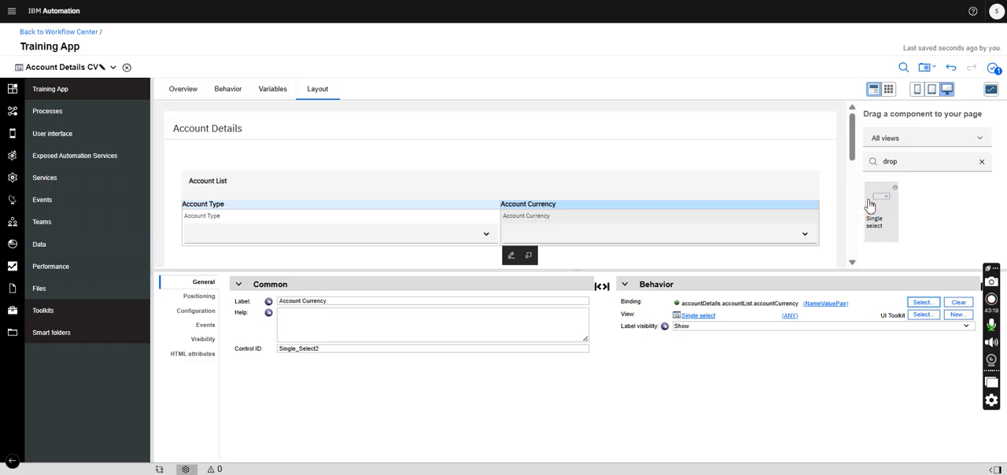
{"action": "key", "text": "ctrl+a"}
{"action": "key", "text": "ctrl+s"}
- Set the Account Type select's item lookup mode to Items From Config Option, with accountTypeList as its item input data
{"action": "left_click", "coordinate": [551, 224]}
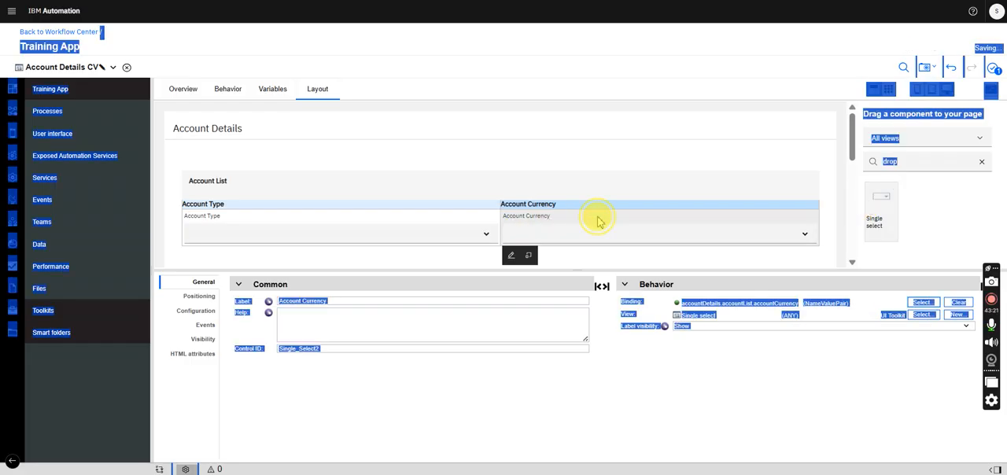
{"action": "left_click", "coordinate": [404, 230]}
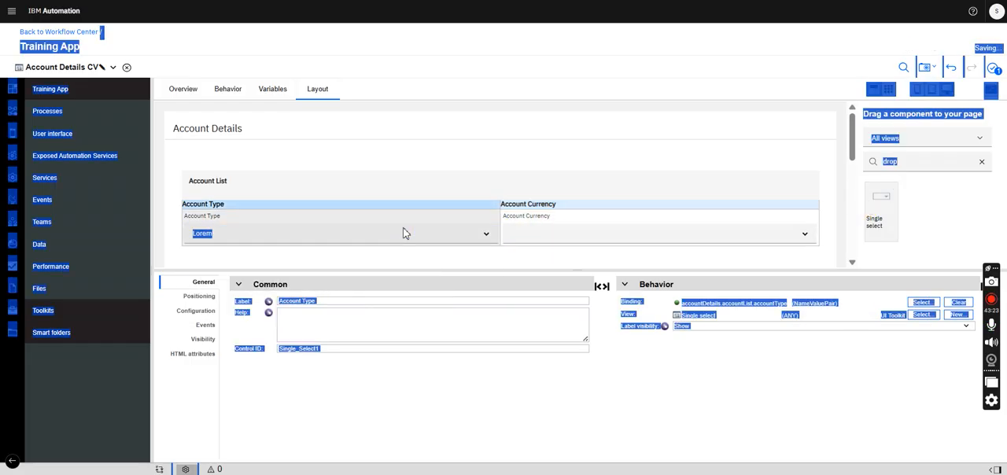
{"action": "left_click", "coordinate": [401, 340]}
{"action": "right_click", "coordinate": [468, 397]}
{"action": "left_click", "coordinate": [370, 228]}
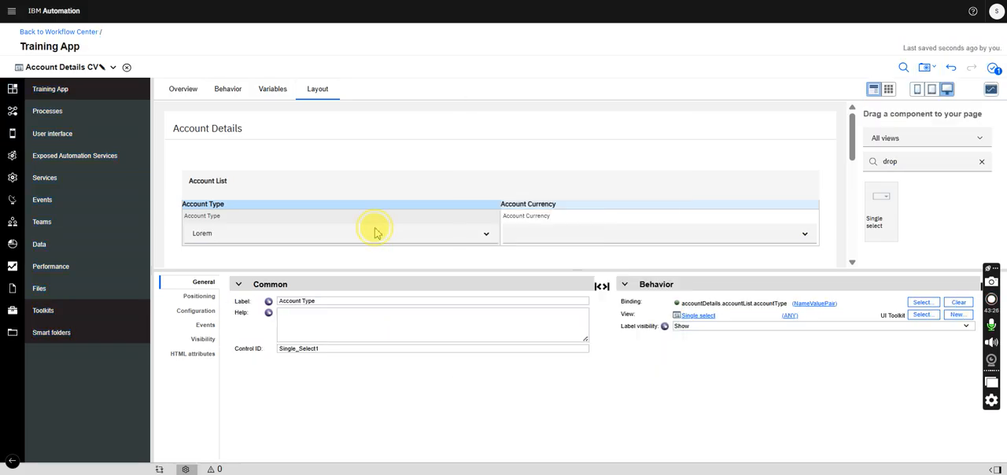
{"action": "left_click", "coordinate": [197, 312]}
{"action": "left_click", "coordinate": [255, 312]}
{"action": "left_click", "coordinate": [340, 331]}
{"action": "left_click", "coordinate": [337, 385]}
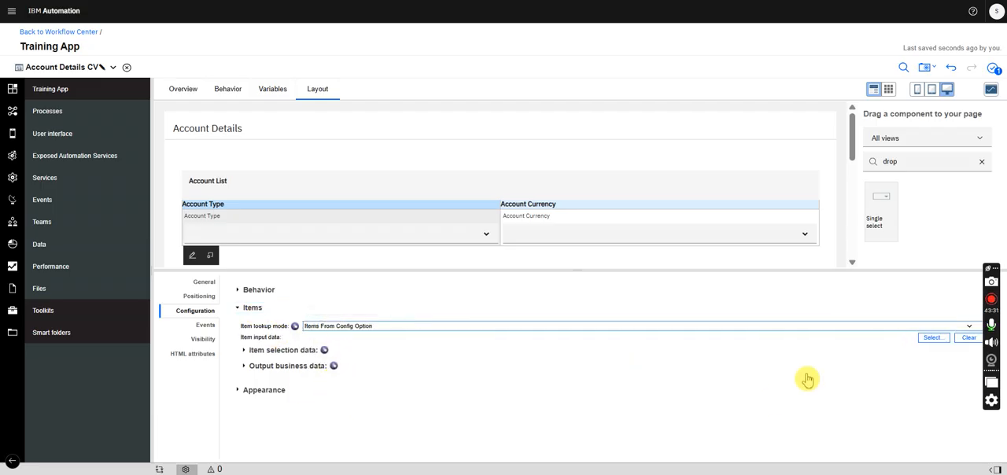
{"action": "left_click", "coordinate": [934, 343]}
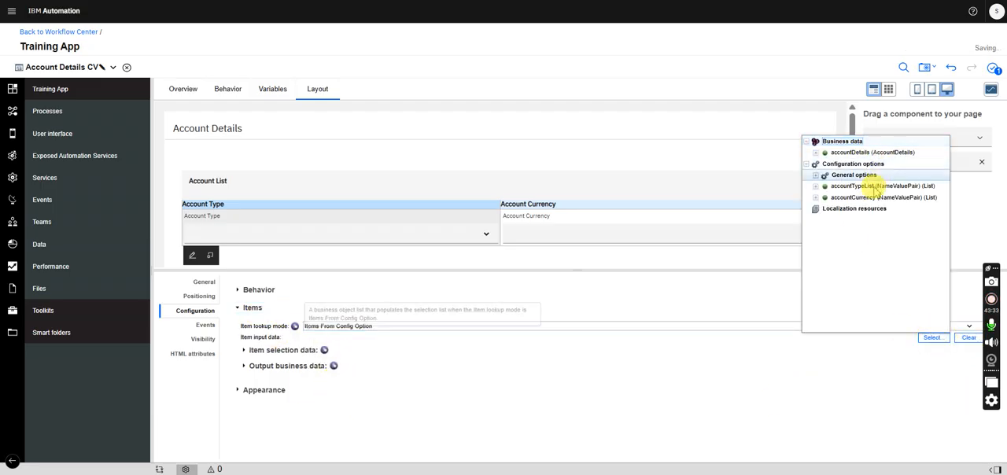
{"action": "left_click", "coordinate": [862, 185]}
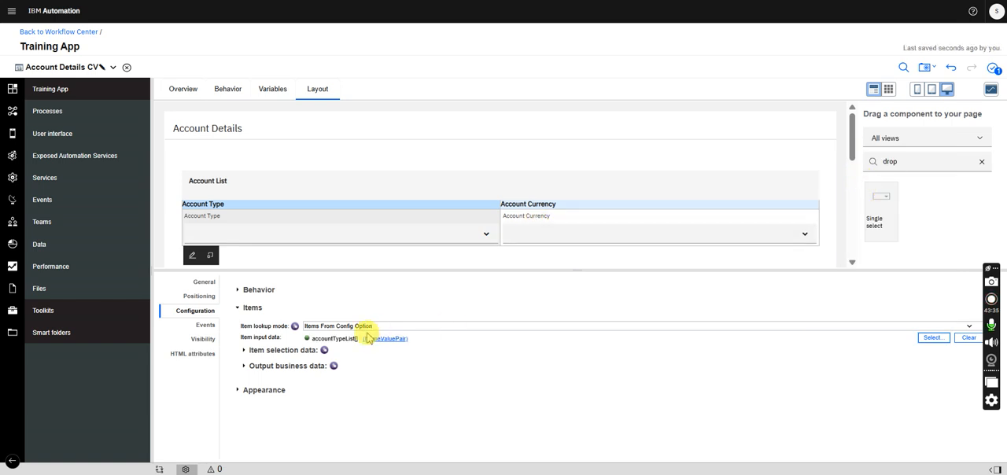
- For Account Type's item selection data and output business data, set the value property to value and the display property to name
{"action": "left_click", "coordinate": [243, 350]}
{"action": "left_click", "coordinate": [320, 370]}
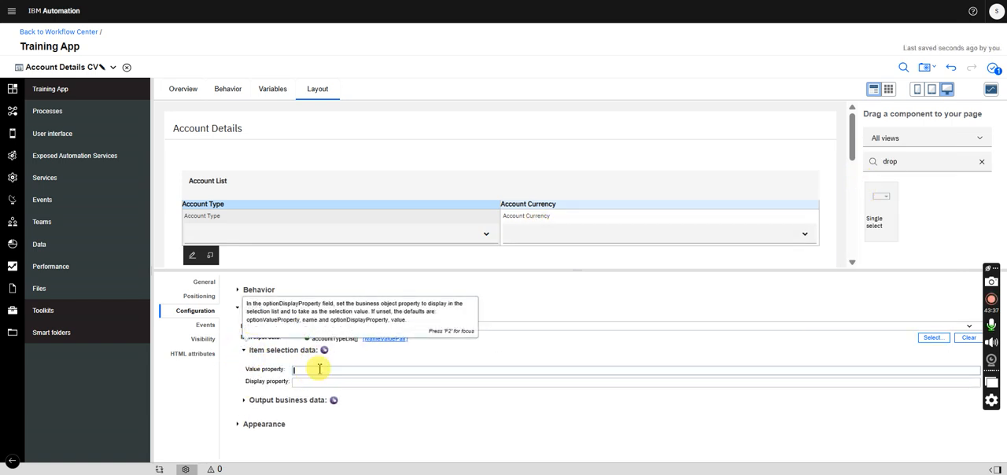
{"action": "left_click", "coordinate": [313, 382]}
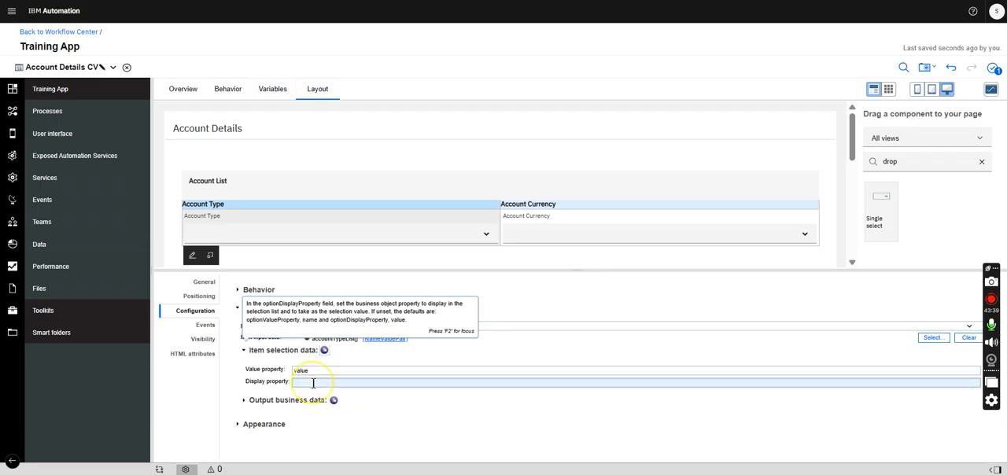
{"action": "left_click", "coordinate": [313, 384]}
{"action": "type", "text": "name"}
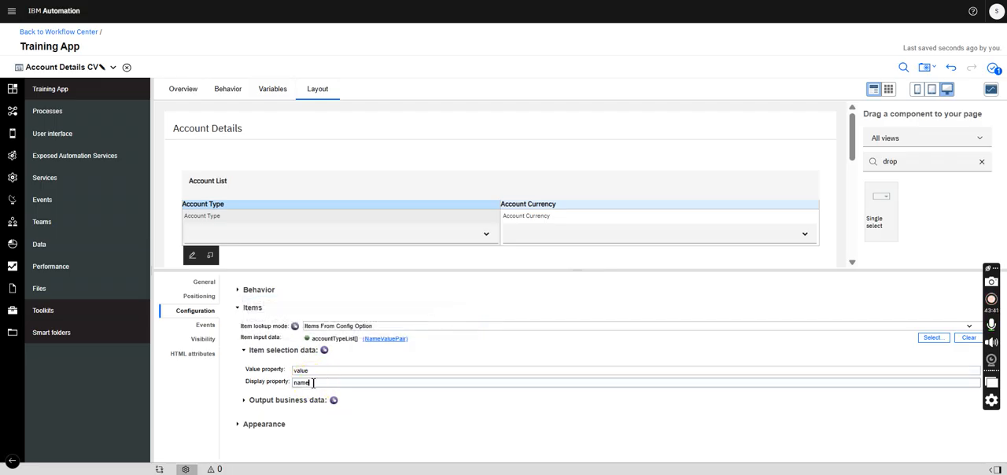
{"action": "left_click", "coordinate": [254, 403]}
{"action": "left_click", "coordinate": [302, 421]}
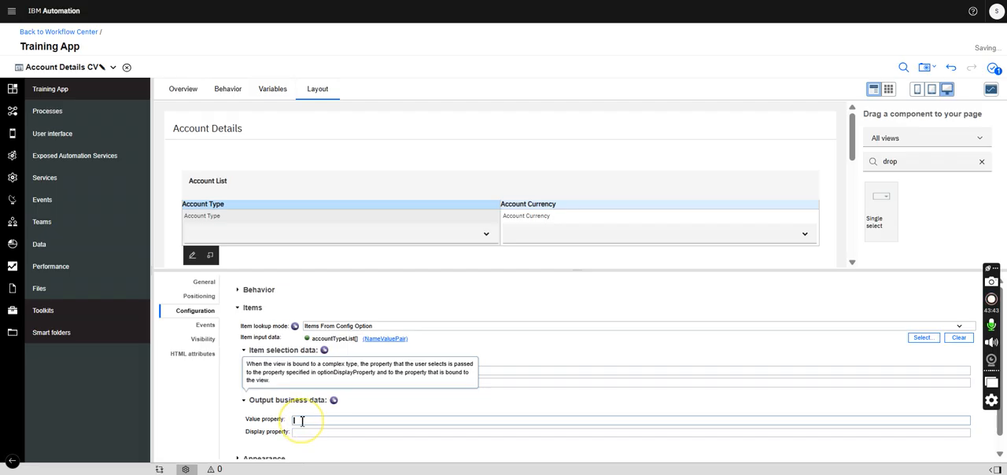
{"action": "left_click", "coordinate": [304, 433]}
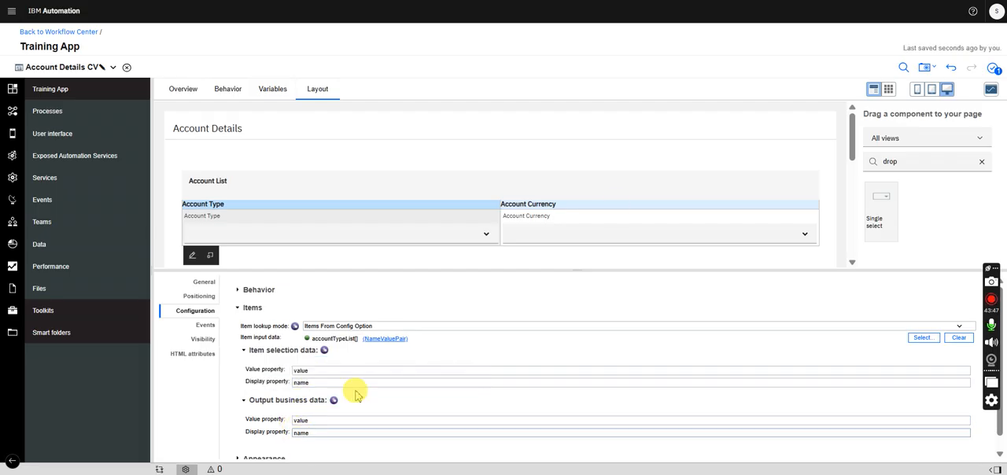
- Set the Account Currency select's item lookup mode to Items From Config Option, with accountCurrency as its item input data
{"action": "left_click", "coordinate": [594, 211]}
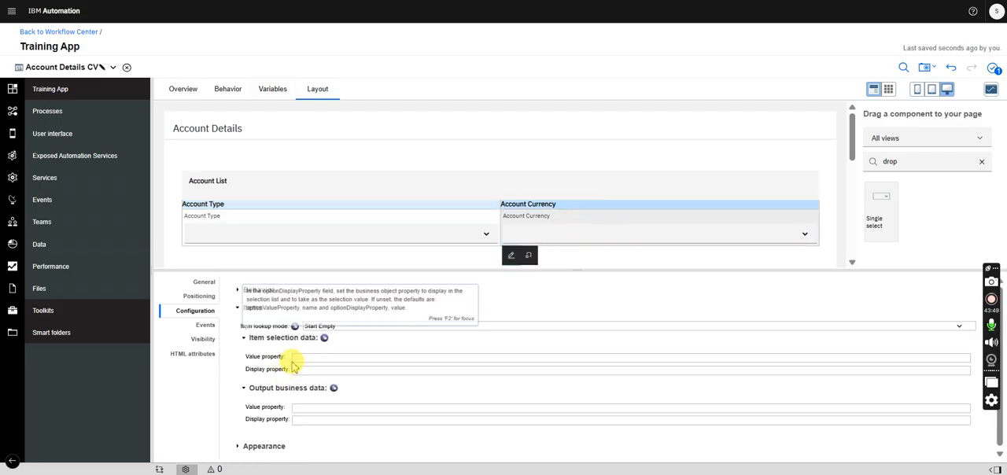
{"action": "left_click", "coordinate": [334, 325]}
{"action": "left_click", "coordinate": [337, 386]}
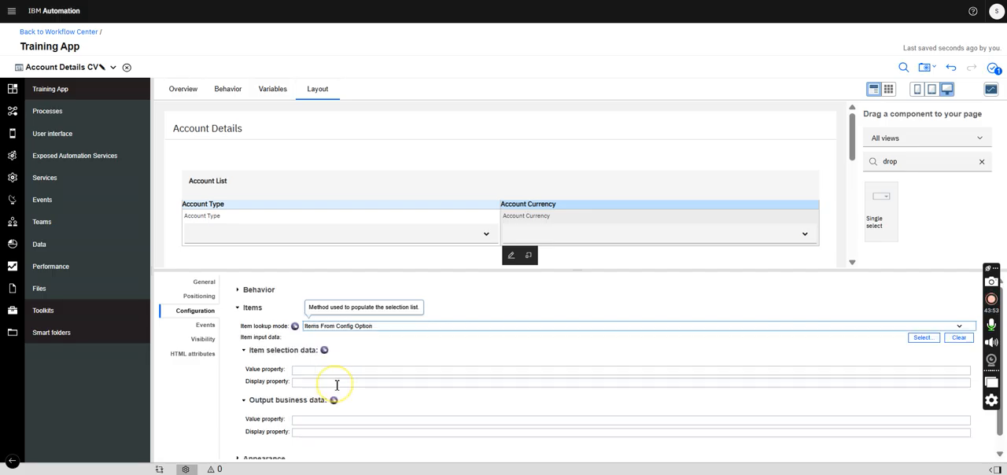
{"action": "left_click", "coordinate": [922, 338]}
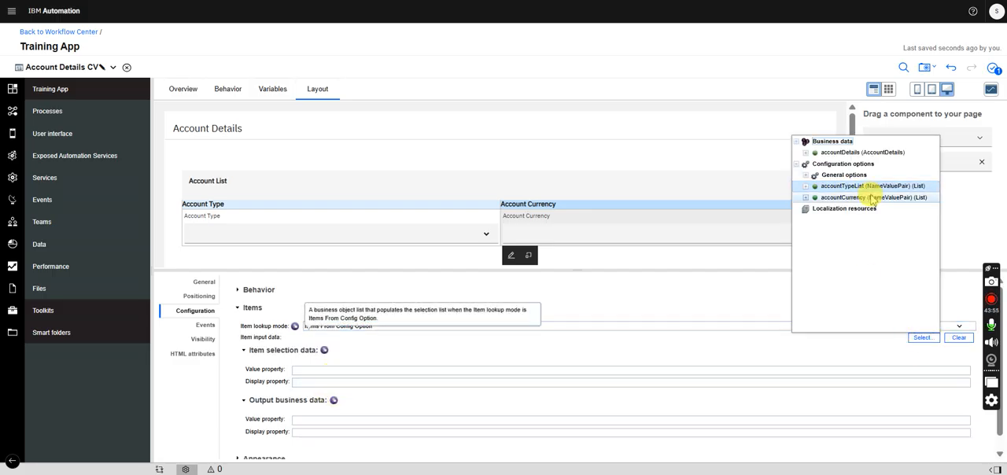
{"action": "left_click", "coordinate": [874, 197]}
- For Account Currency's item selection data and output business data, set the value property to value and the display property to name
{"action": "left_click", "coordinate": [311, 370]}
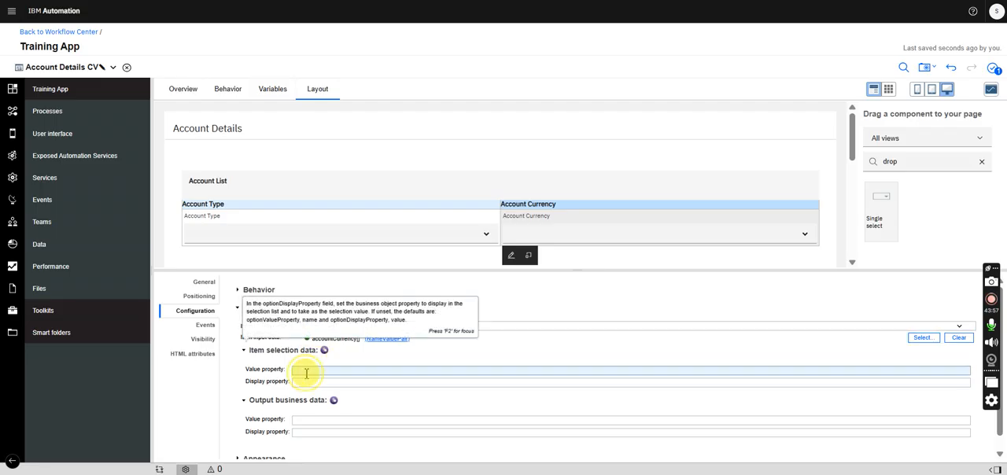
{"action": "left_click", "coordinate": [302, 383]}
{"action": "type", "text": "name"}
{"action": "left_click", "coordinate": [305, 421]}
{"action": "type", "text": "value"}
{"action": "left_click", "coordinate": [305, 433]}
{"action": "type", "text": "na"}
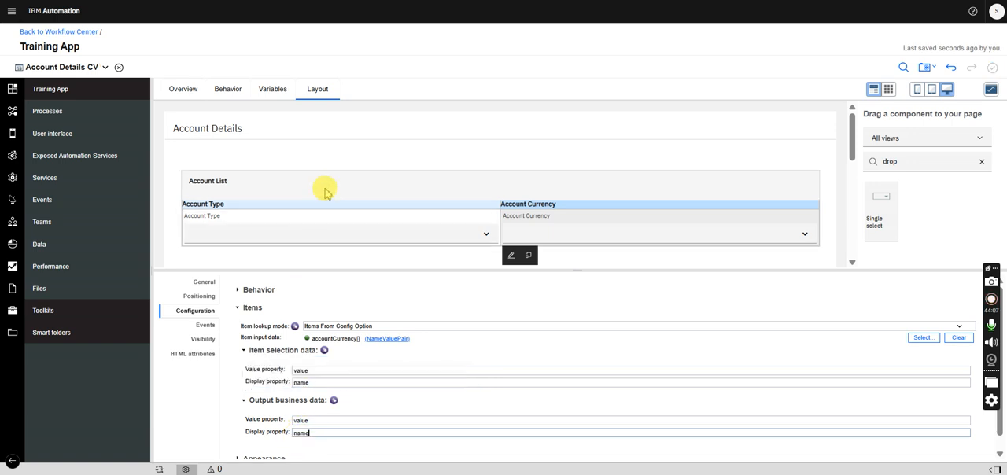
- Enable the Show Delete button and Show Add button options in the Account List table's behavior configuration
{"action": "left_click", "coordinate": [326, 186]}
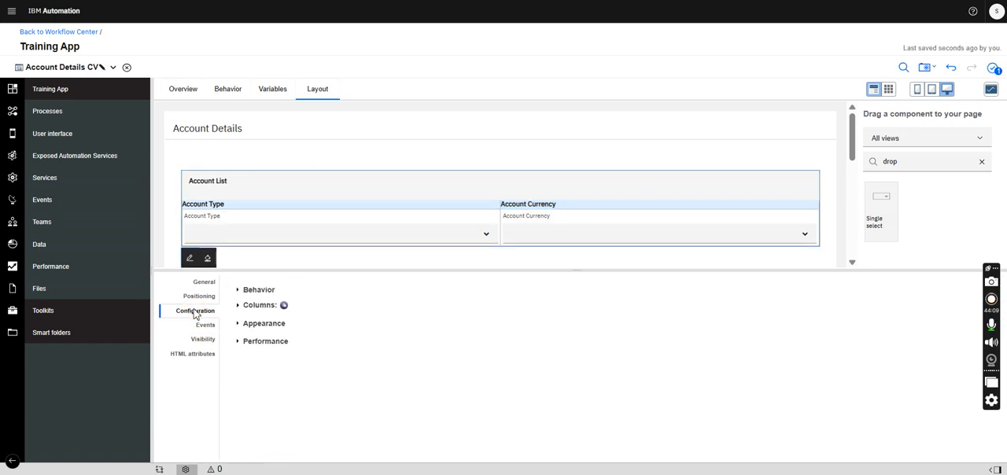
{"action": "left_click", "coordinate": [259, 290]}
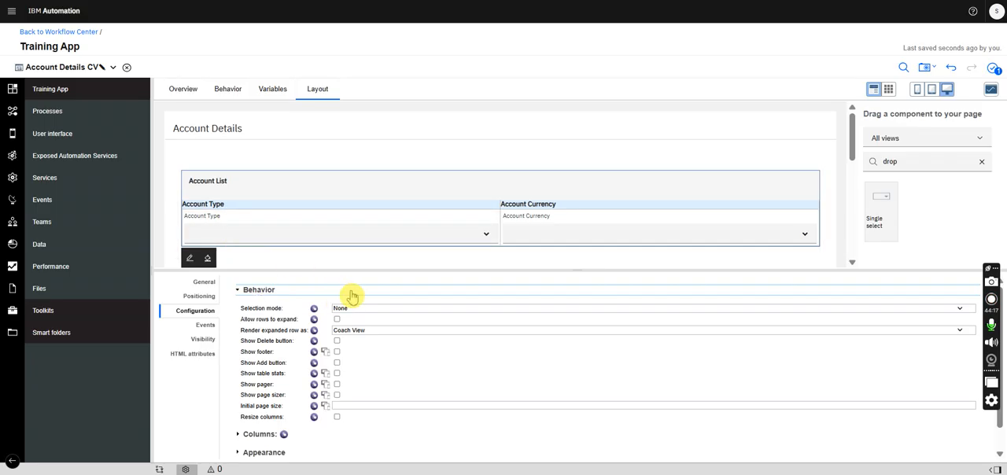
{"action": "left_click", "coordinate": [337, 341]}
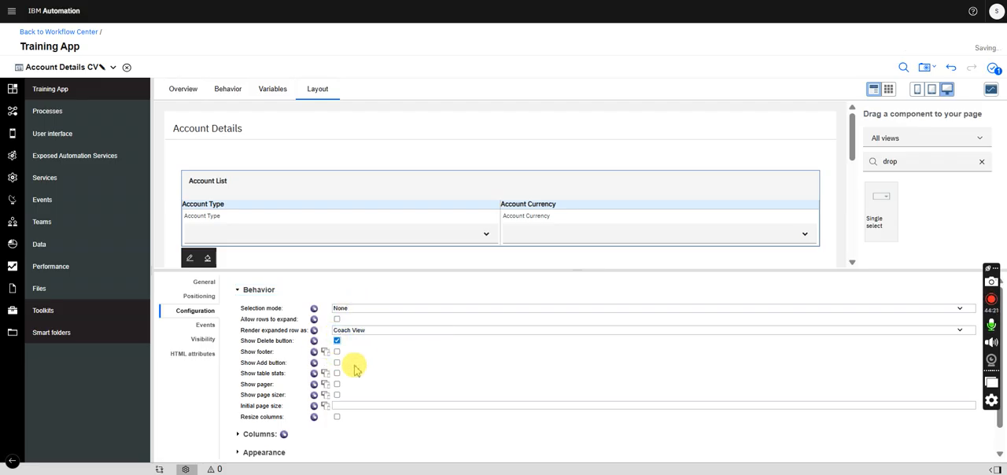
{"action": "left_click", "coordinate": [336, 362]}
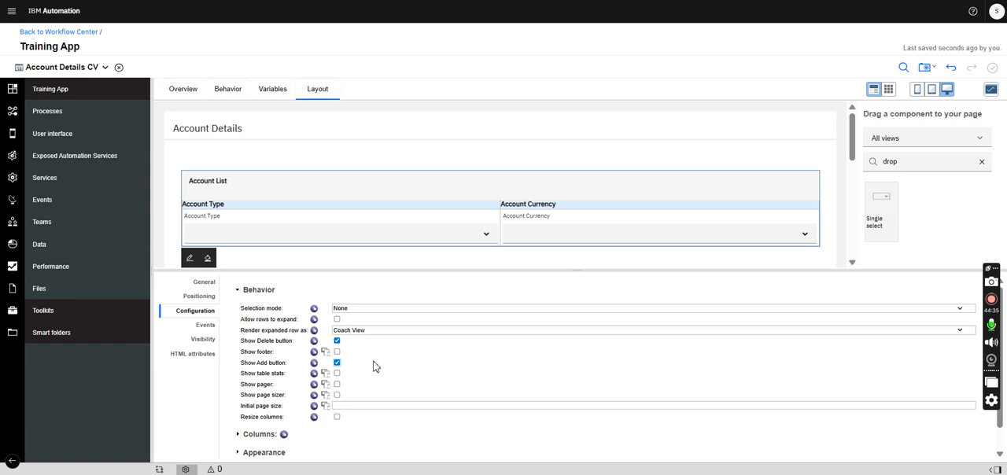
- Add a configuration option named showAddButton with variable type Boolean to the coach view
{"action": "left_click", "coordinate": [273, 90]}
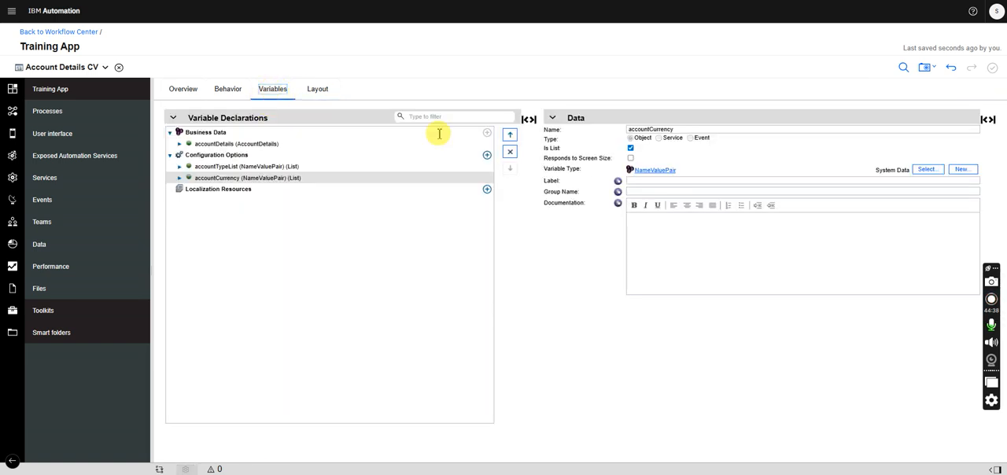
{"action": "left_click", "coordinate": [487, 155]}
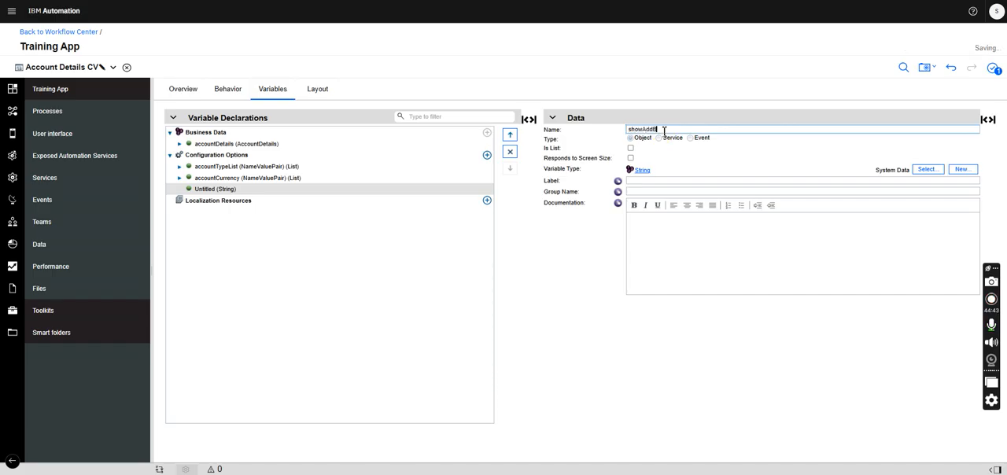
{"action": "left_click", "coordinate": [927, 170]}
{"action": "type", "text": "bool"}
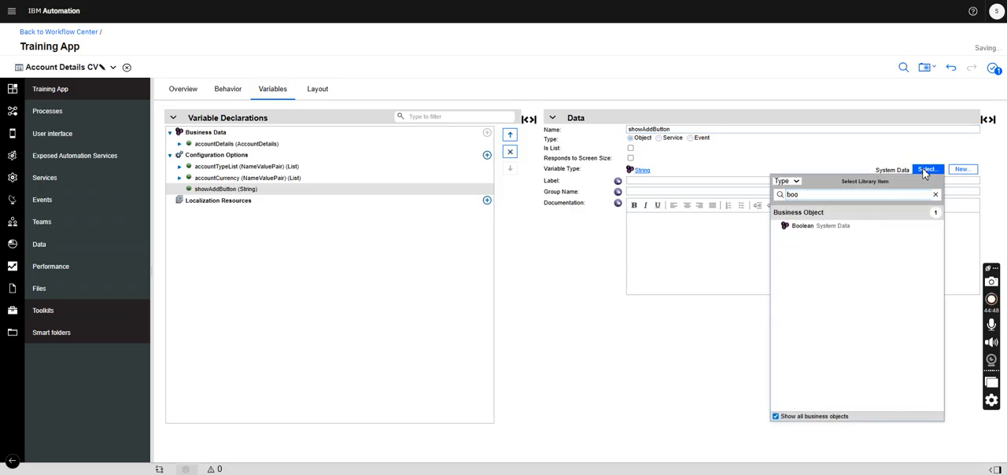
{"action": "left_click", "coordinate": [806, 228]}
- Add a configuration option named showDeletButton with variable type Boolean to the coach view and save
{"action": "left_click", "coordinate": [487, 155]}
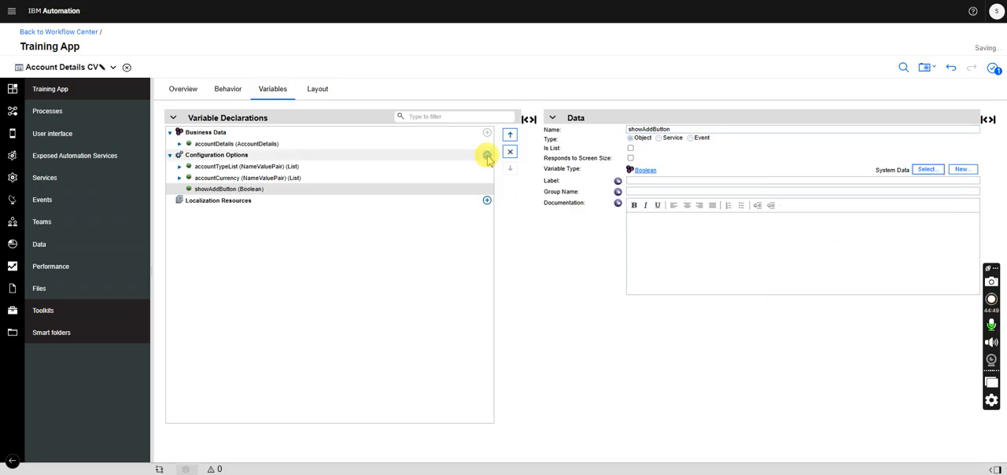
{"action": "type", "text": "show"}
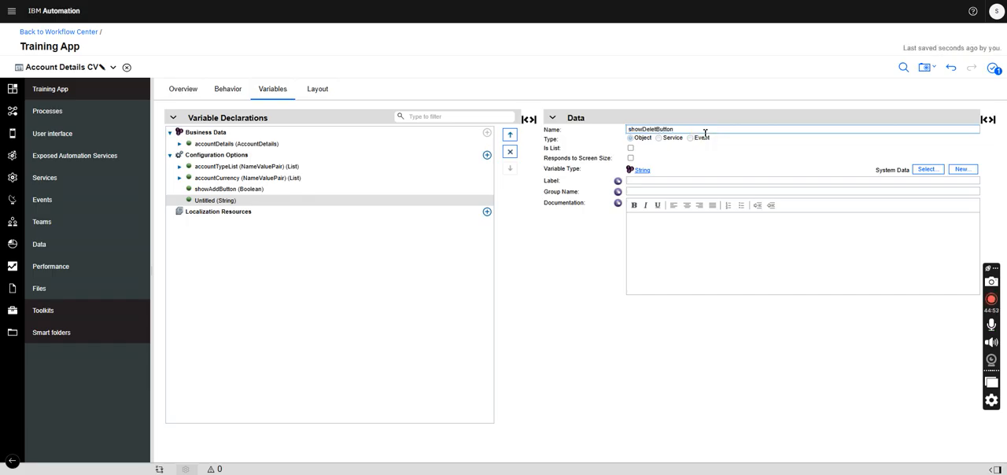
{"action": "left_click", "coordinate": [926, 170]}
{"action": "type", "text": "bool"}
{"action": "left_click", "coordinate": [809, 227]}
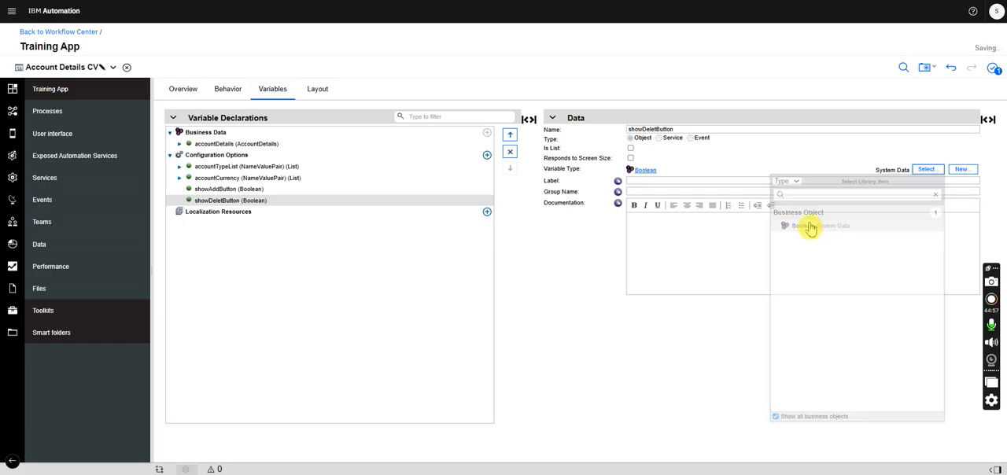
- Look through the Account List table's general, events and column settings in the coach view layout
{"action": "left_click", "coordinate": [318, 89]}
{"action": "left_click", "coordinate": [255, 306]}
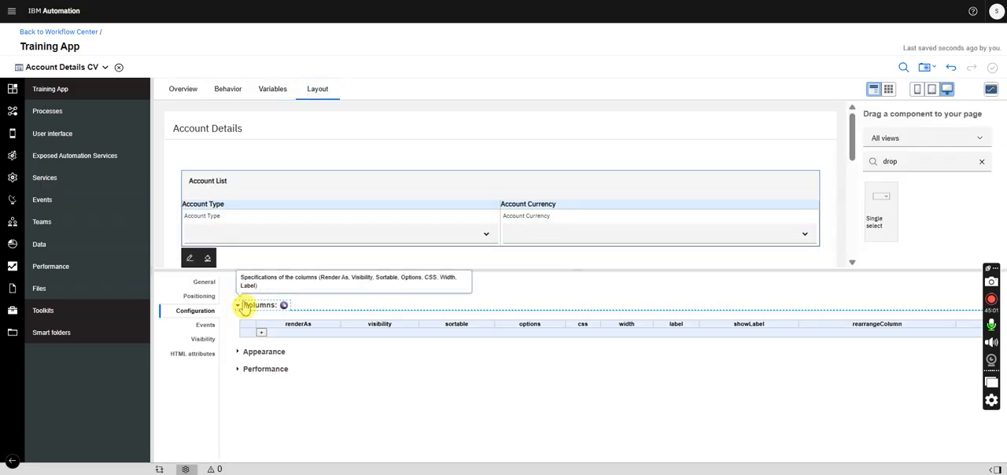
{"action": "left_click", "coordinate": [247, 310]}
{"action": "left_click", "coordinate": [270, 192]}
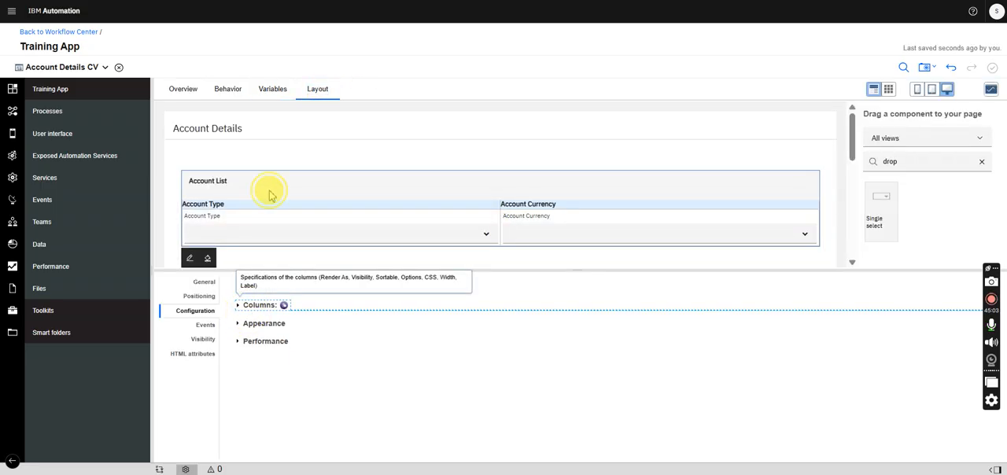
{"action": "left_click", "coordinate": [203, 283]}
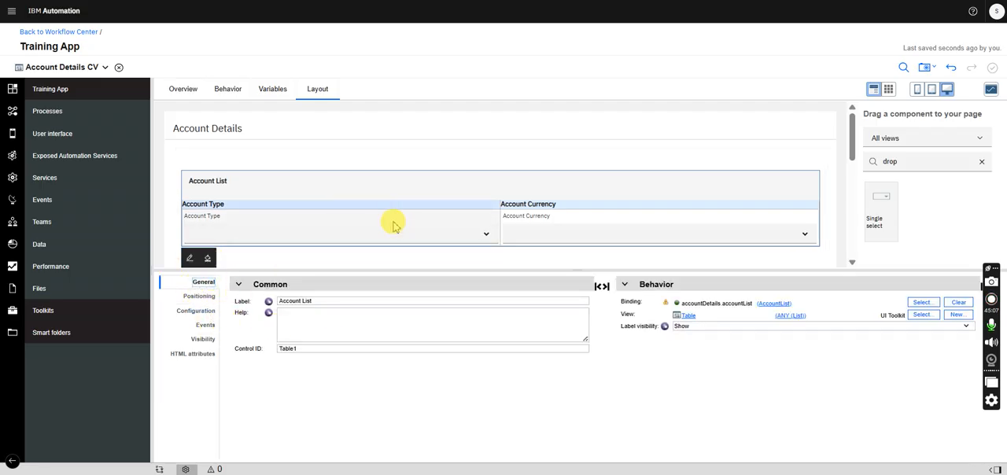
{"action": "left_click", "coordinate": [206, 326]}
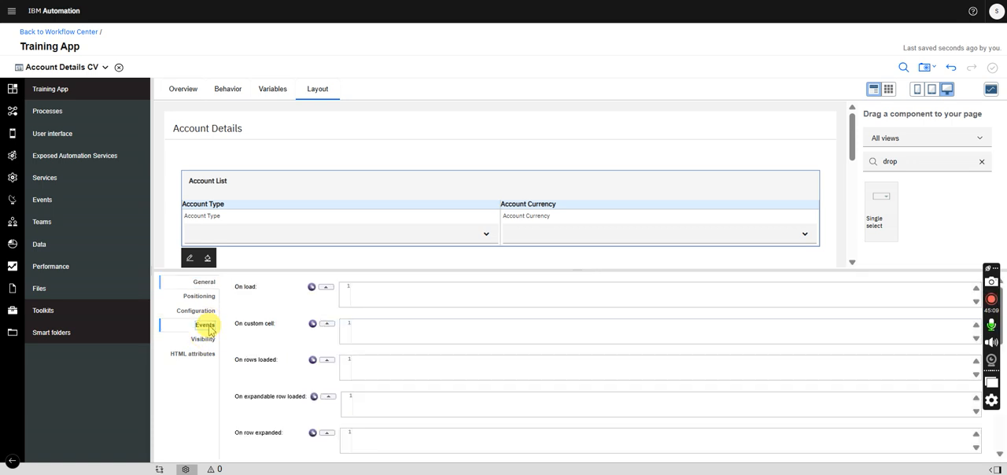
{"action": "left_click", "coordinate": [194, 312]}
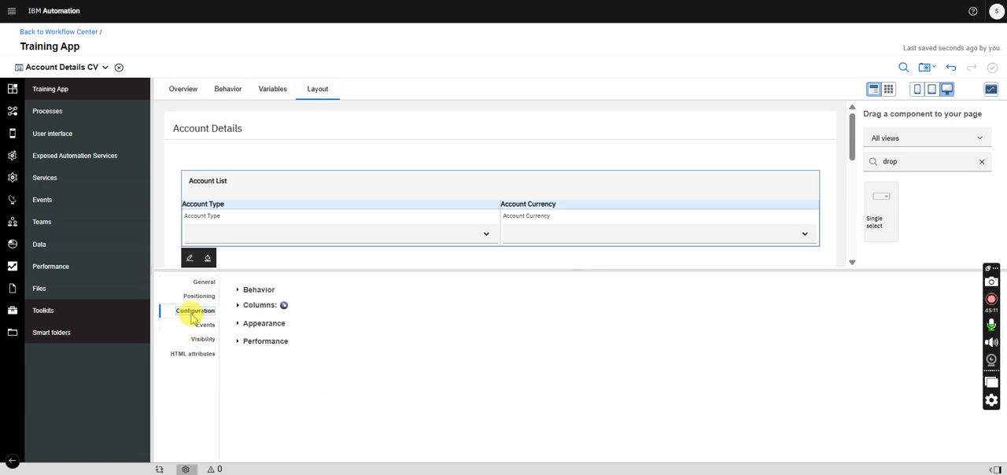
{"action": "left_click", "coordinate": [243, 307]}
{"action": "left_click", "coordinate": [245, 307]}
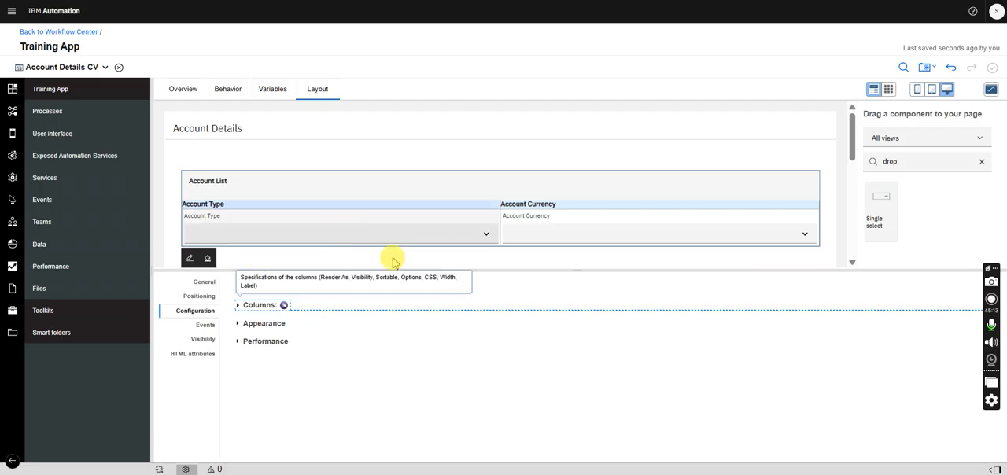
- Bind the Account List table's Show Delete button option to showDeletButton and its Show Add button option to showAddButton
{"action": "left_click", "coordinate": [258, 292]}
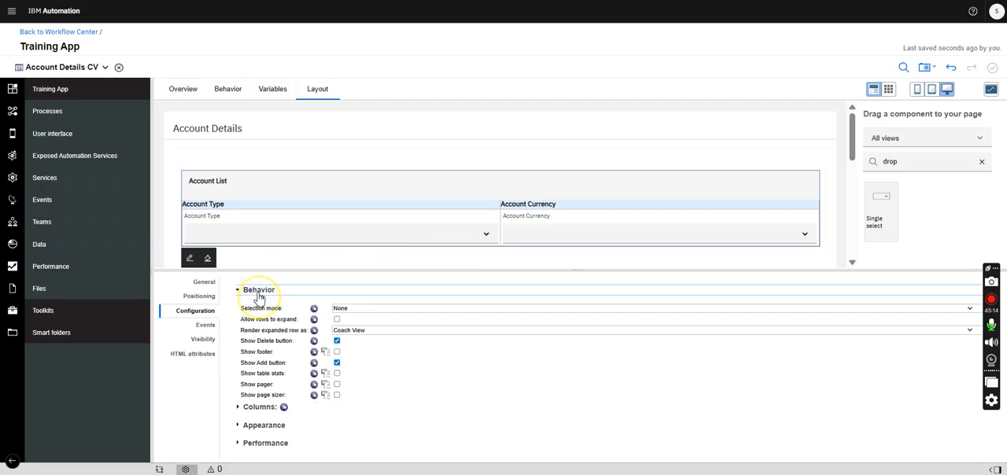
{"action": "left_click", "coordinate": [315, 342]}
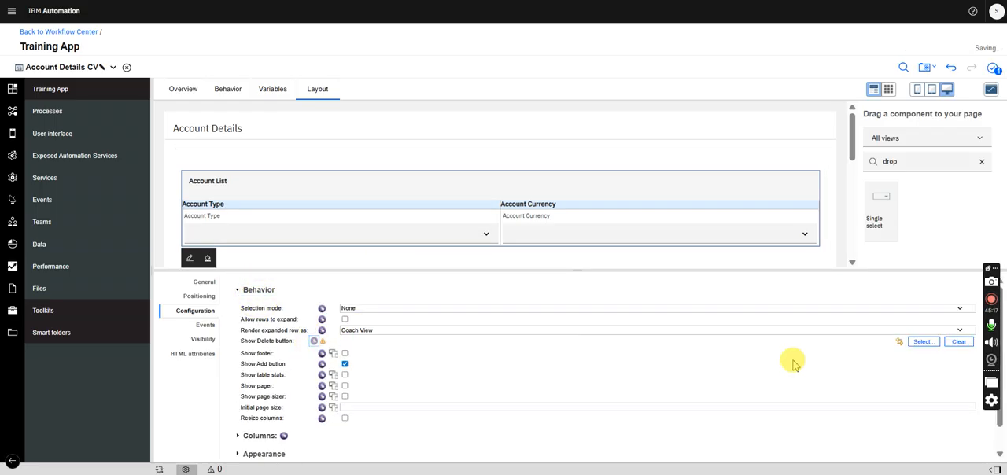
{"action": "left_click", "coordinate": [922, 342]}
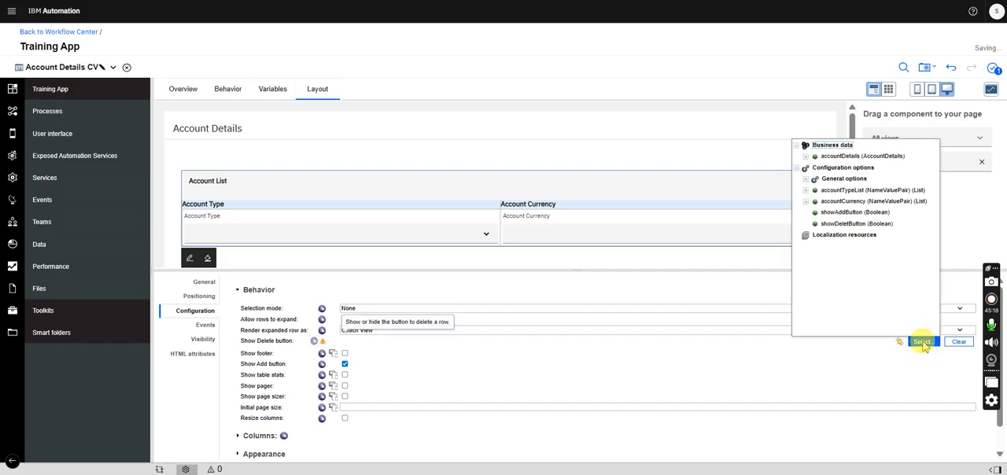
{"action": "left_click", "coordinate": [850, 225]}
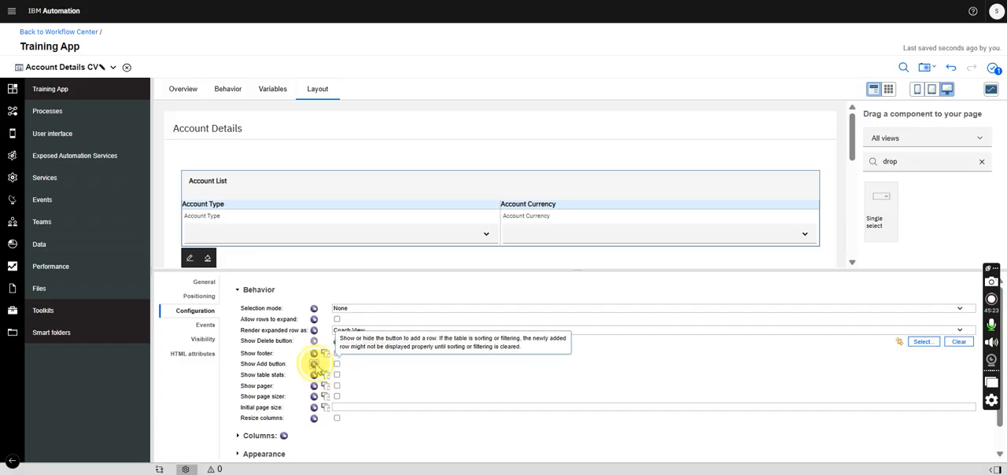
{"action": "left_click", "coordinate": [314, 364]}
{"action": "left_click", "coordinate": [919, 364]}
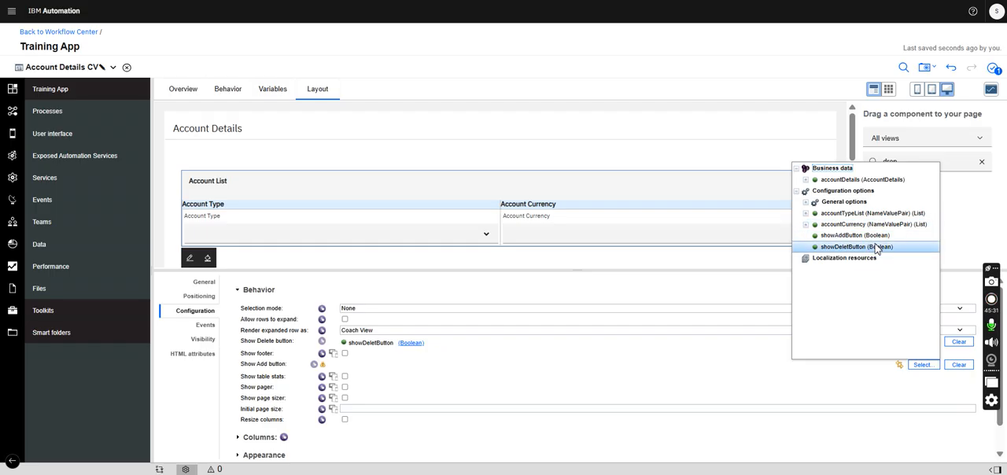
{"action": "left_click", "coordinate": [854, 235]}
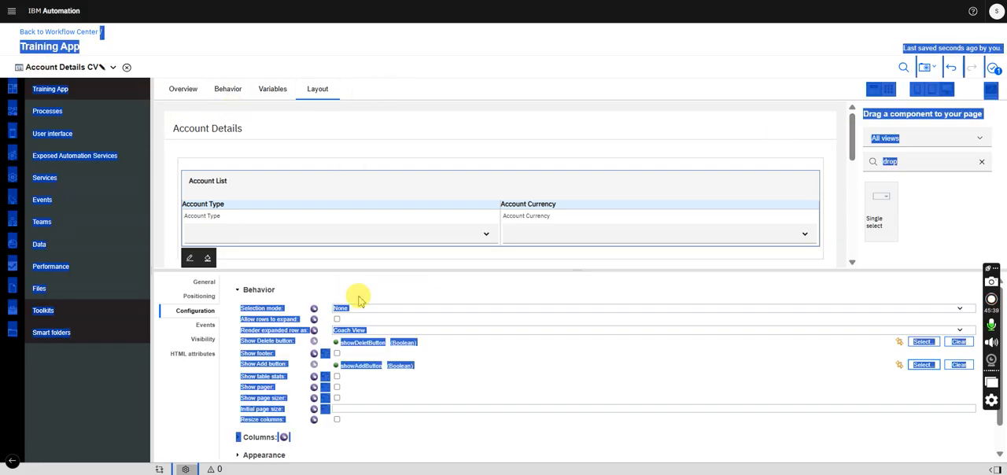
{"action": "left_click", "coordinate": [419, 442]}
{"action": "right_click", "coordinate": [419, 442]}
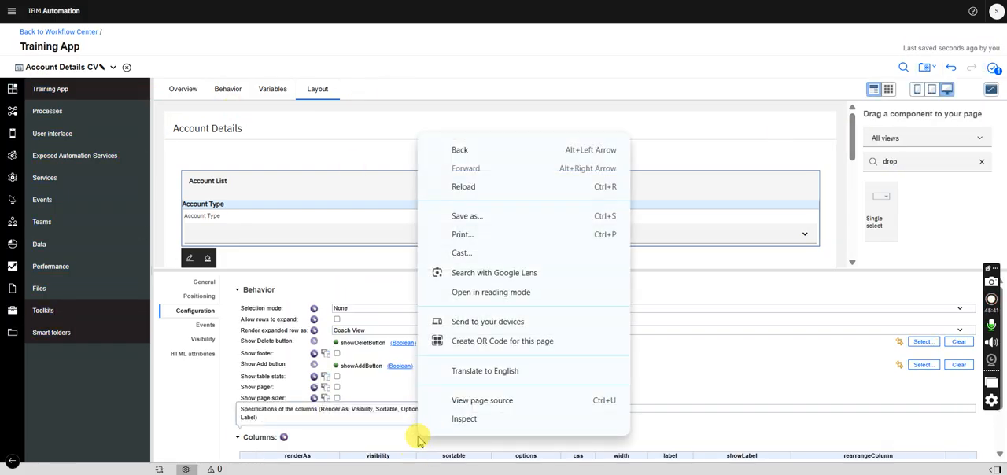
- Check the accountDetails fields in the AccountOpening business object and return to the Account Details CV
{"action": "left_click", "coordinate": [89, 69]}
{"action": "left_click", "coordinate": [110, 68]}
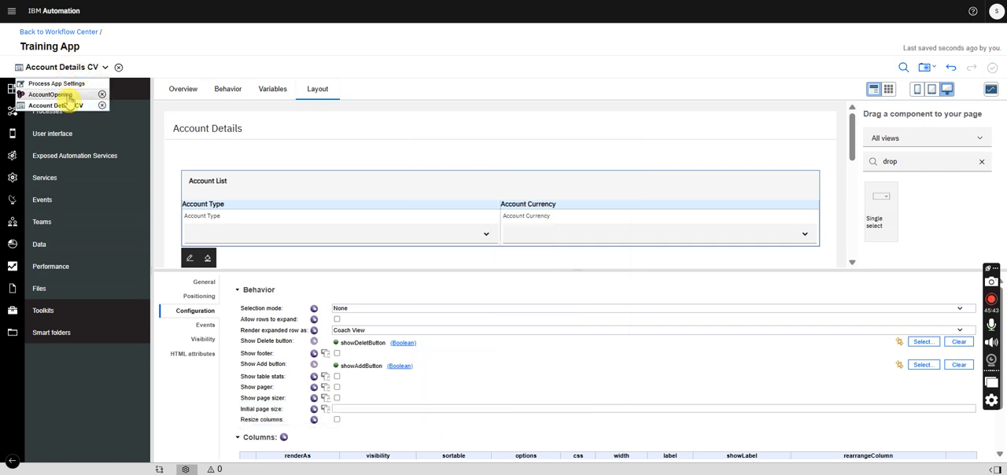
{"action": "left_click", "coordinate": [67, 98]}
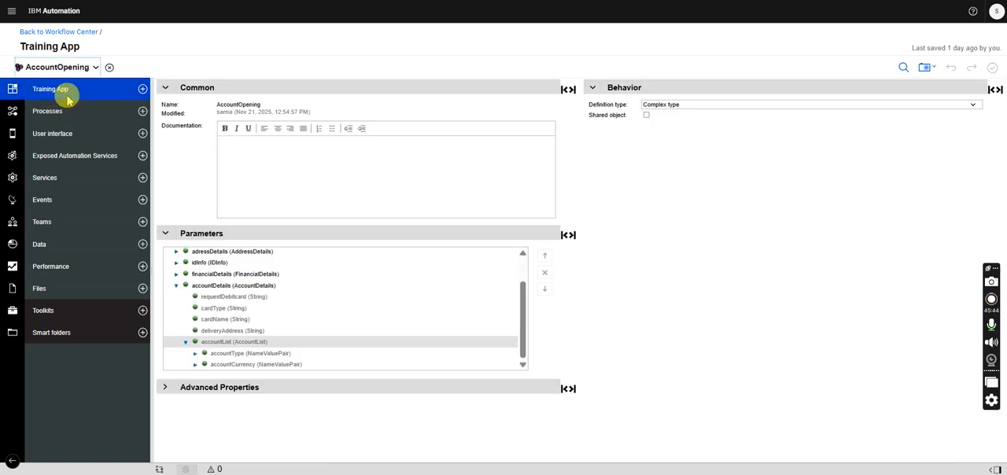
{"action": "left_click", "coordinate": [186, 344]}
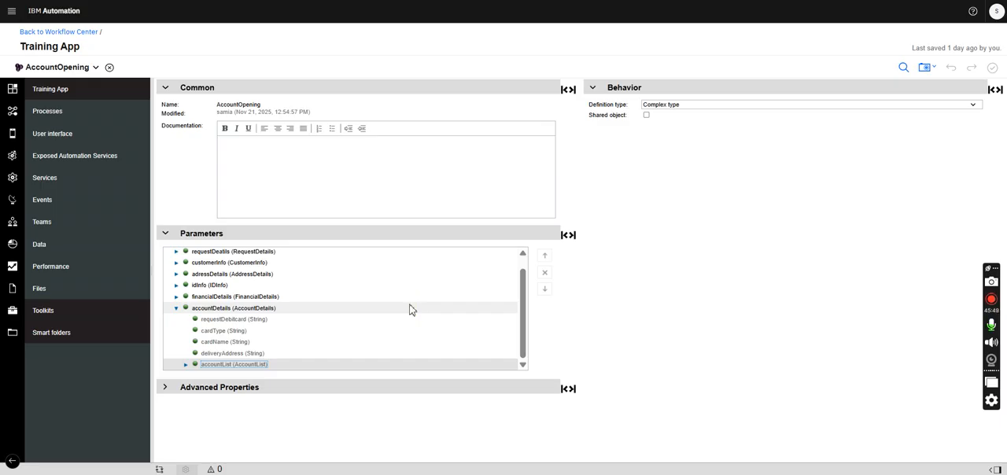
{"action": "left_click", "coordinate": [89, 68]}
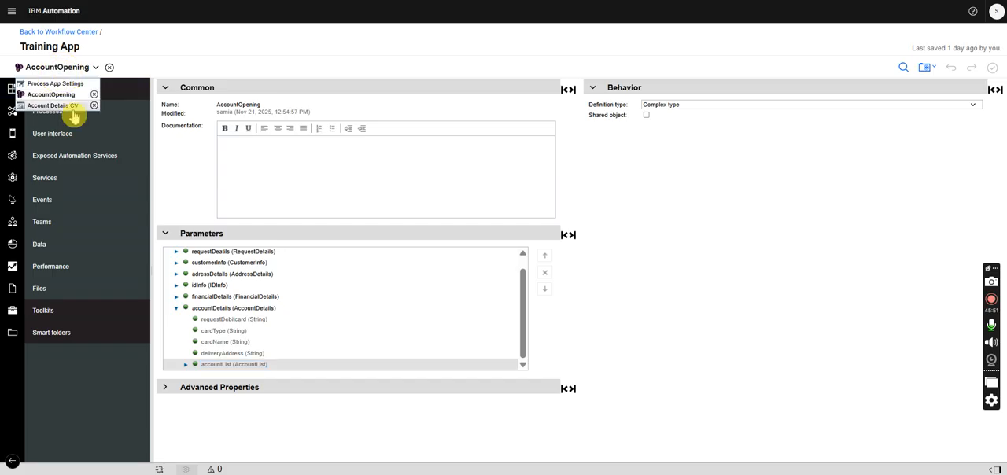
{"action": "left_click", "coordinate": [70, 107]}
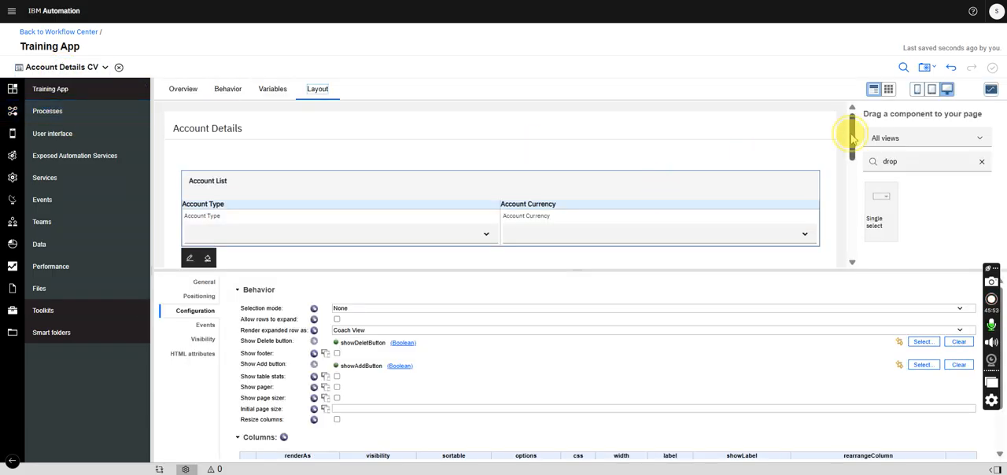
- Place a Radio button group in the first cell of the empty row below the Account List table
{"action": "left_click_drag", "start_coordinate": [852, 133], "coordinate": [853, 170]}
{"action": "double_click", "coordinate": [890, 162]}
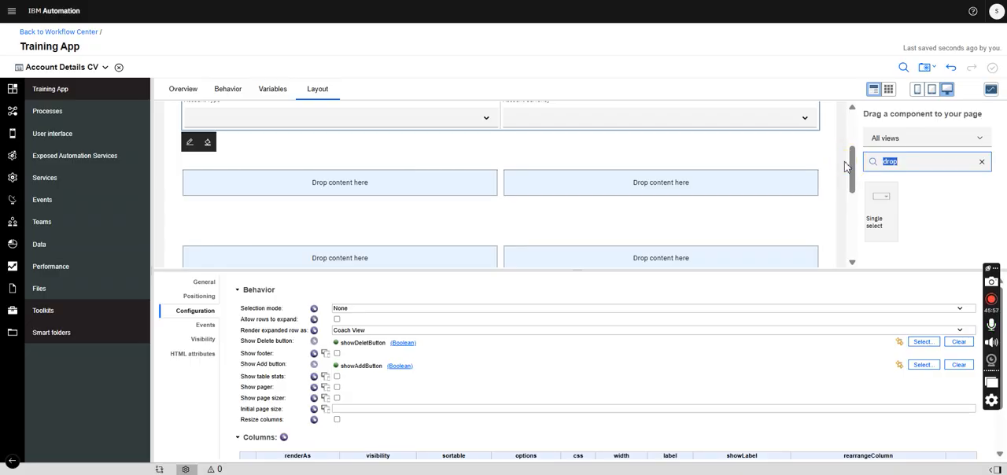
{"action": "type", "text": "ta"}
{"action": "key", "text": "BackSpace"}
{"action": "key", "text": "BackSpace"}
{"action": "type", "text": "radi"}
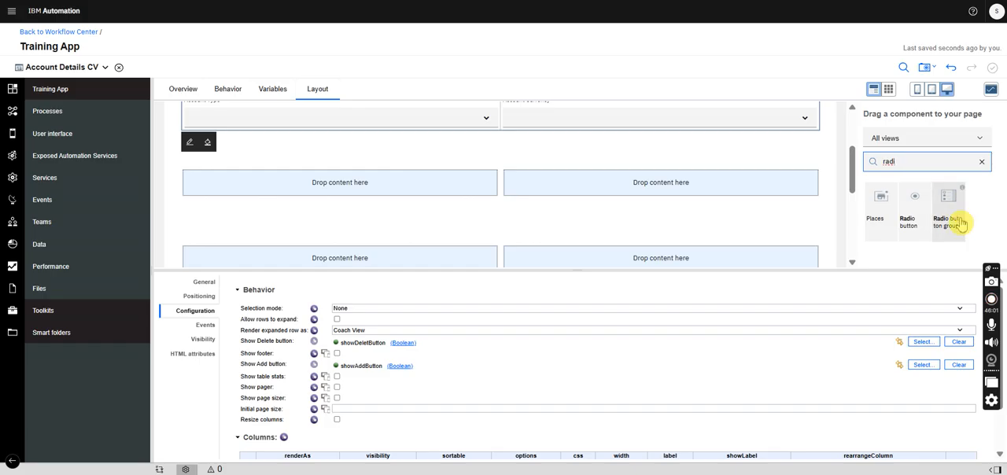
{"action": "left_click_drag", "start_coordinate": [946, 220], "coordinate": [441, 204]}
- Label the new radio button group Request Debit Card
{"action": "left_click", "coordinate": [203, 282]}
{"action": "left_click", "coordinate": [311, 301]}
{"action": "key", "text": "ctrl+a"}
{"action": "type", "text": "Re"}
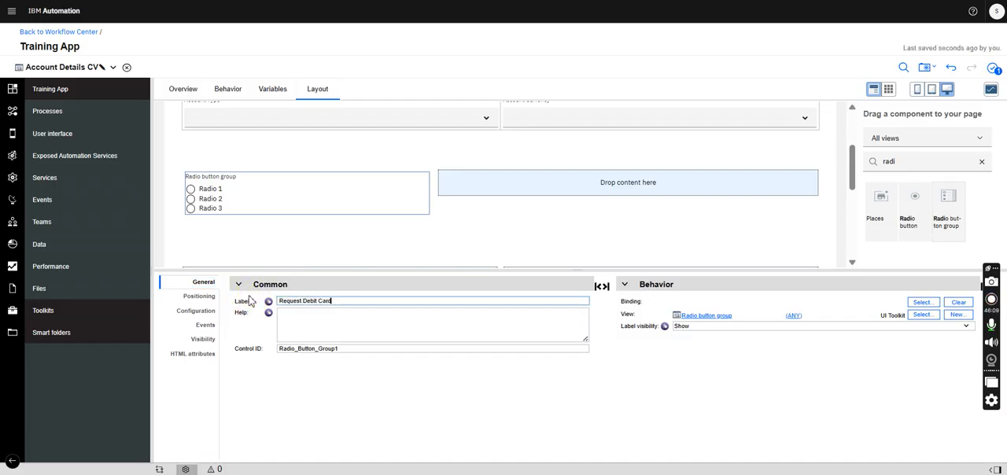
{"action": "type", "text": "quest Debit Card"}
- Set the Request Debit Card group's item lookup mode to Items From Static List
{"action": "left_click", "coordinate": [195, 311]}
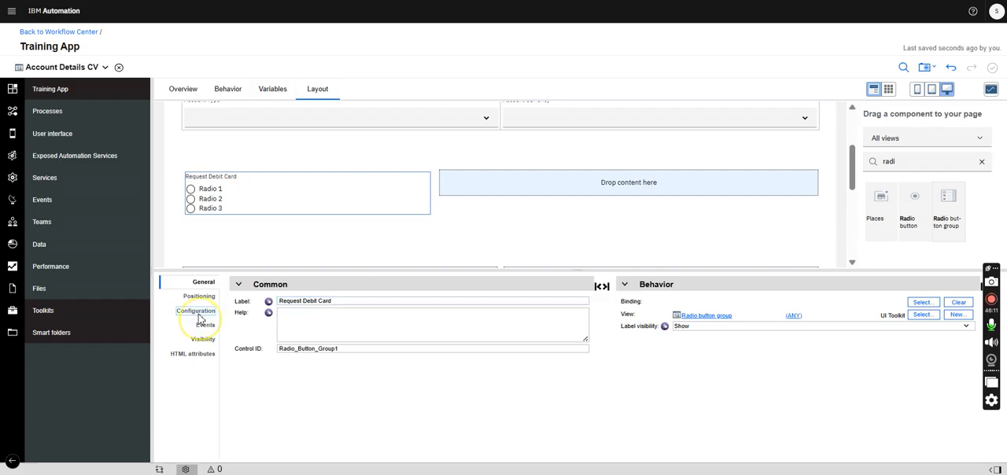
{"action": "left_click", "coordinate": [265, 313]}
{"action": "left_click", "coordinate": [255, 382]}
{"action": "left_click", "coordinate": [257, 385]}
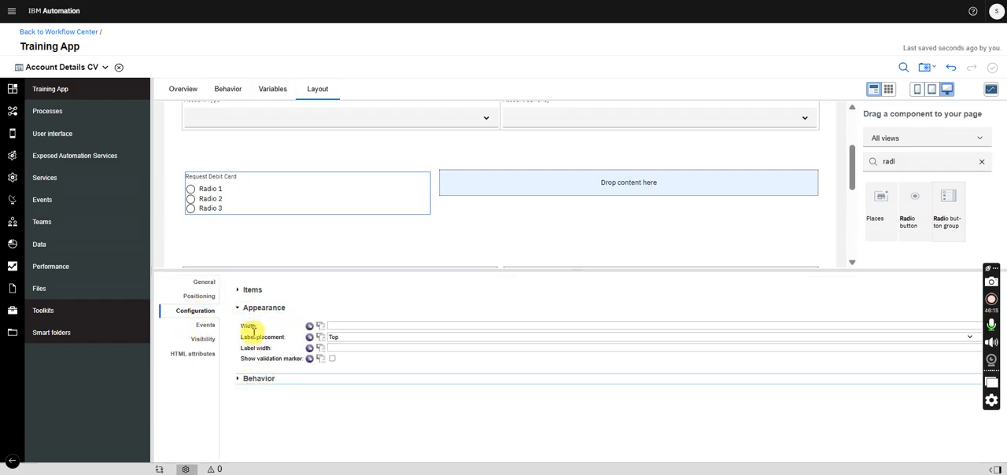
{"action": "left_click", "coordinate": [250, 289]}
{"action": "mouse_move", "coordinate": [323, 322]}
{"action": "left_click", "coordinate": [244, 321]}
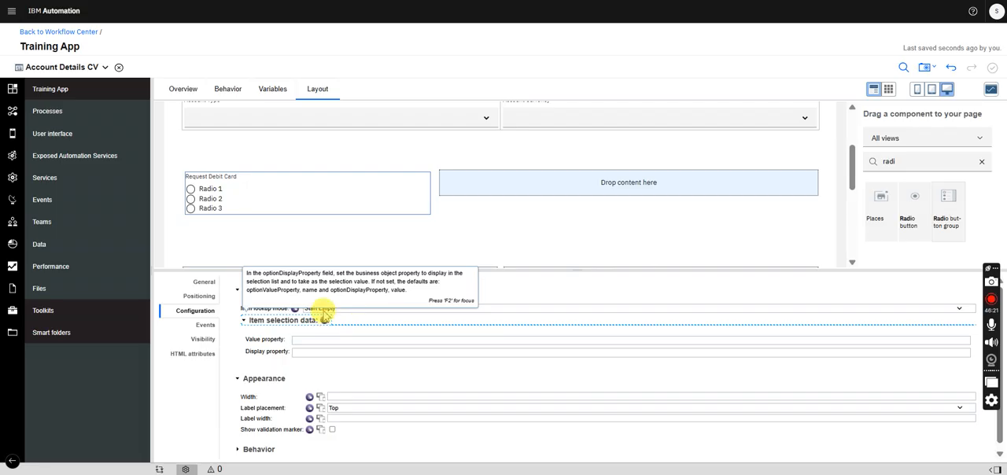
{"action": "left_click", "coordinate": [324, 310]}
{"action": "left_click", "coordinate": [353, 353]}
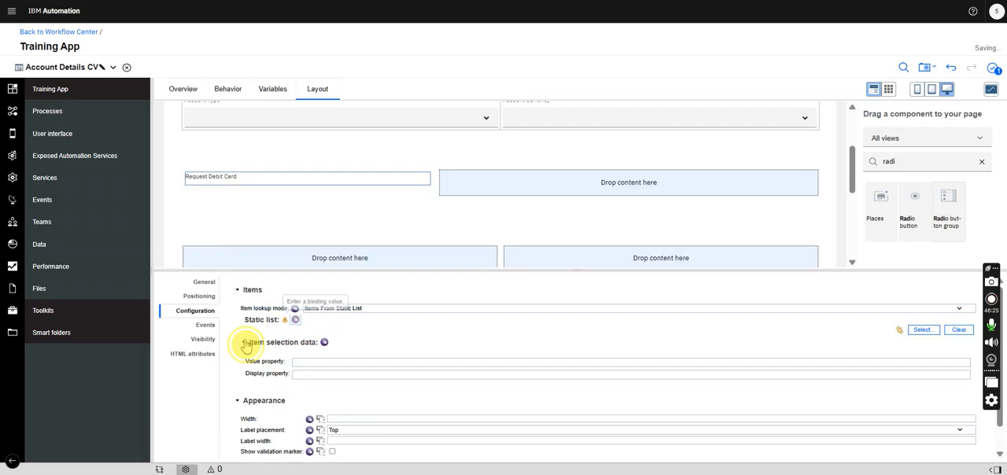
- Fill the Request Debit Card group's static list with two items, Yes and No, using the same text for name and value
{"action": "left_click", "coordinate": [254, 344]}
{"action": "left_click", "coordinate": [293, 322]}
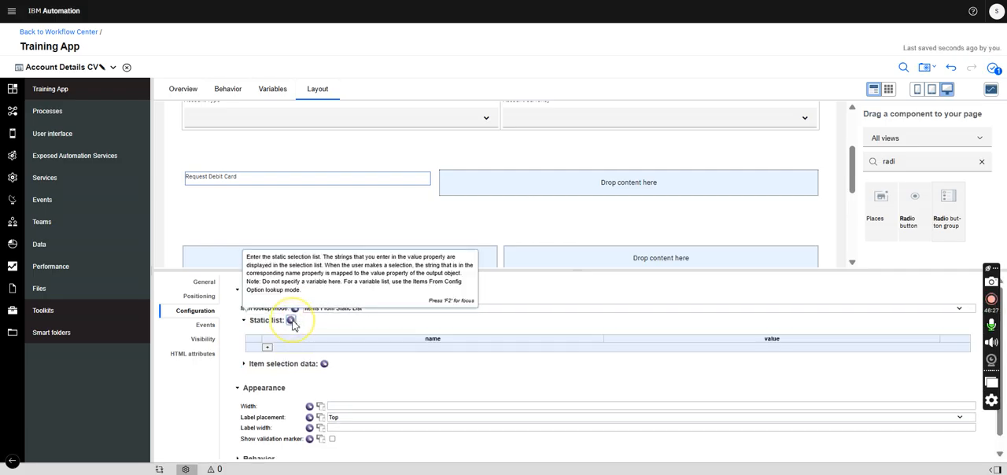
{"action": "left_click", "coordinate": [269, 348]}
{"action": "left_click", "coordinate": [267, 358]}
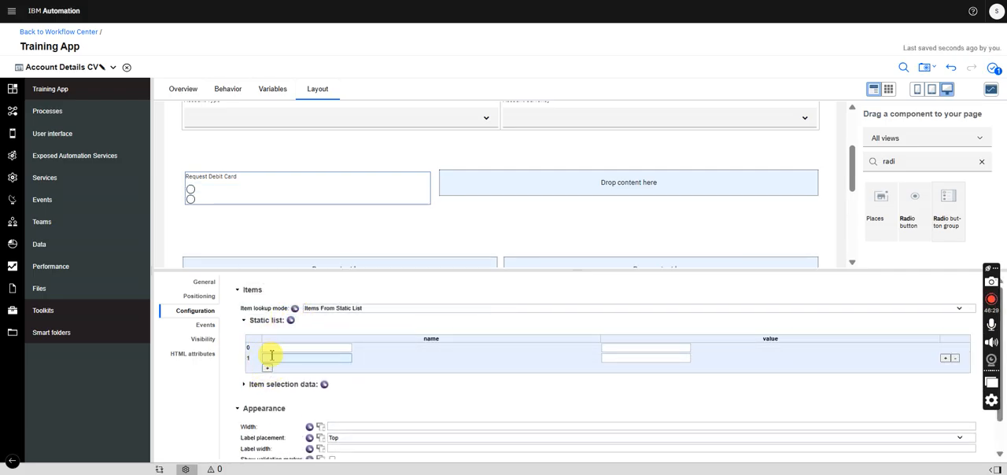
{"action": "left_click", "coordinate": [269, 358]}
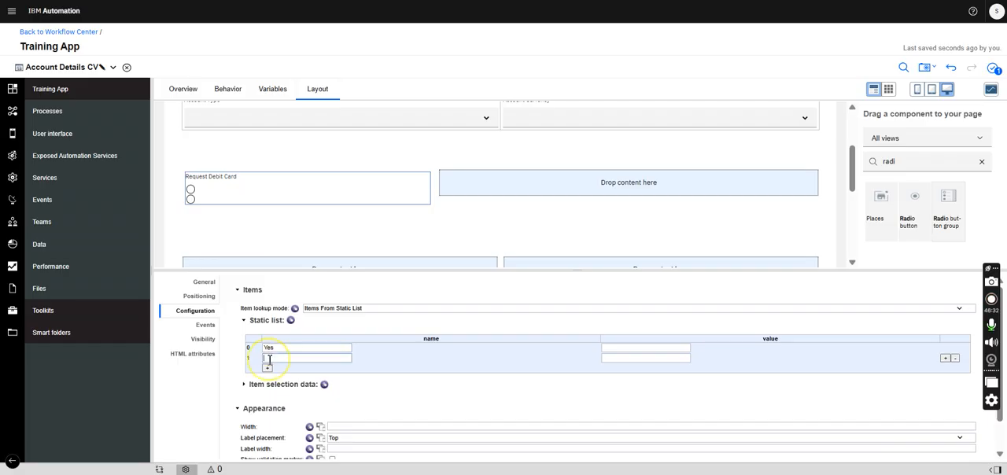
{"action": "left_click", "coordinate": [656, 352]}
{"action": "left_click", "coordinate": [646, 358]}
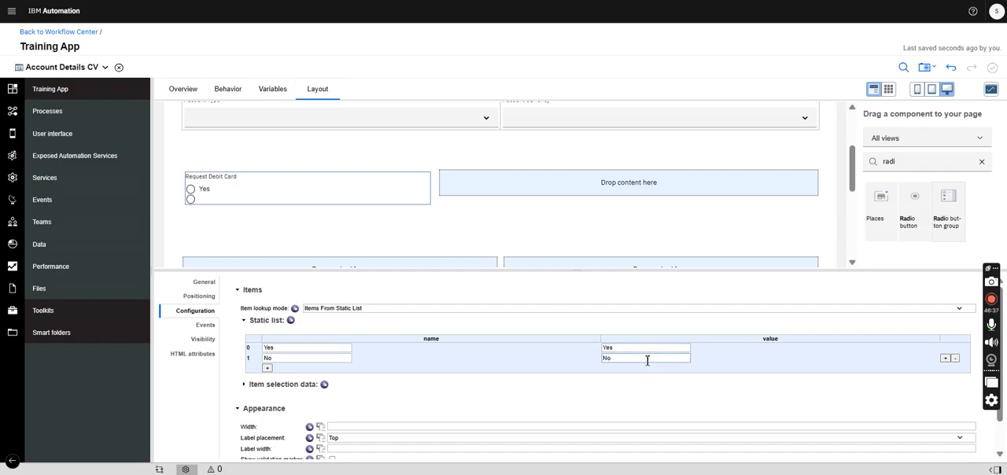
{"action": "left_click", "coordinate": [334, 218]}
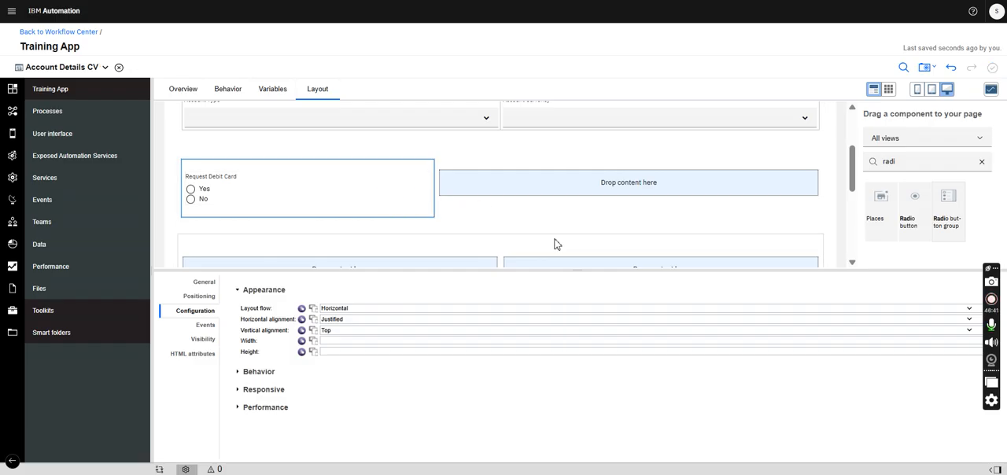
- Check the accountDetails fields in the AccountOpening business object and return to the Account Details CV layout
{"action": "left_click_drag", "start_coordinate": [852, 162], "coordinate": [852, 180]}
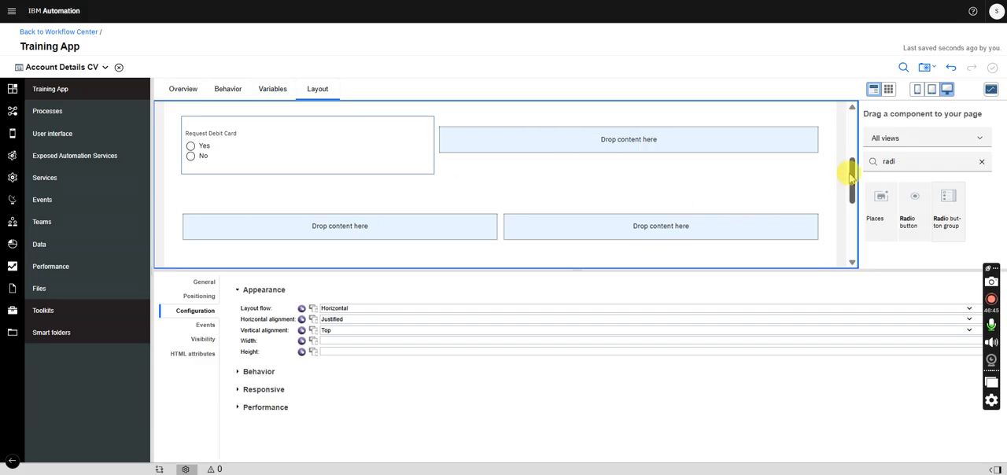
{"action": "scroll", "coordinate": [852, 179], "scroll_direction": "down", "scroll_amount": 1}
{"action": "left_click", "coordinate": [75, 67]}
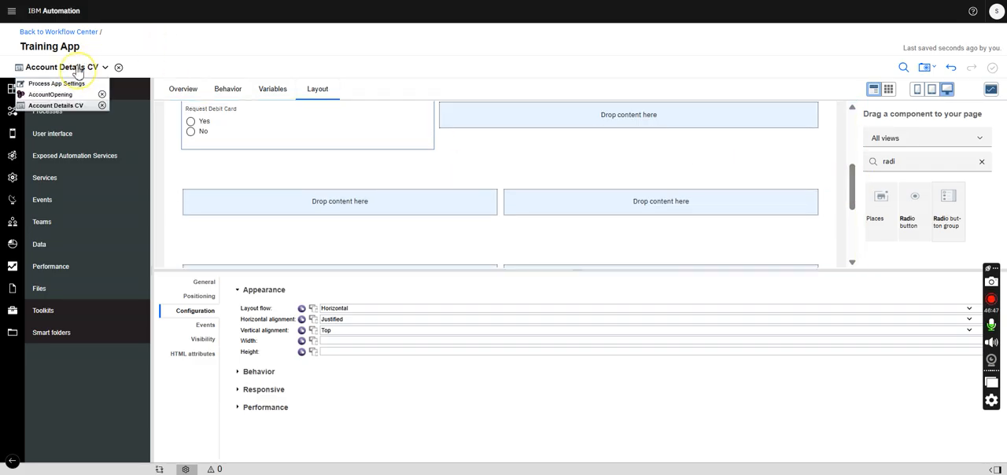
{"action": "left_click", "coordinate": [71, 95]}
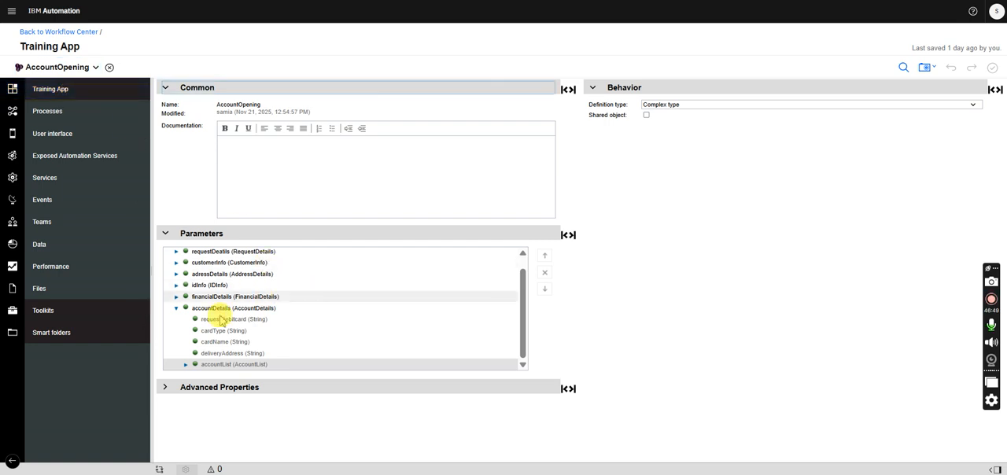
{"action": "left_click", "coordinate": [178, 308]}
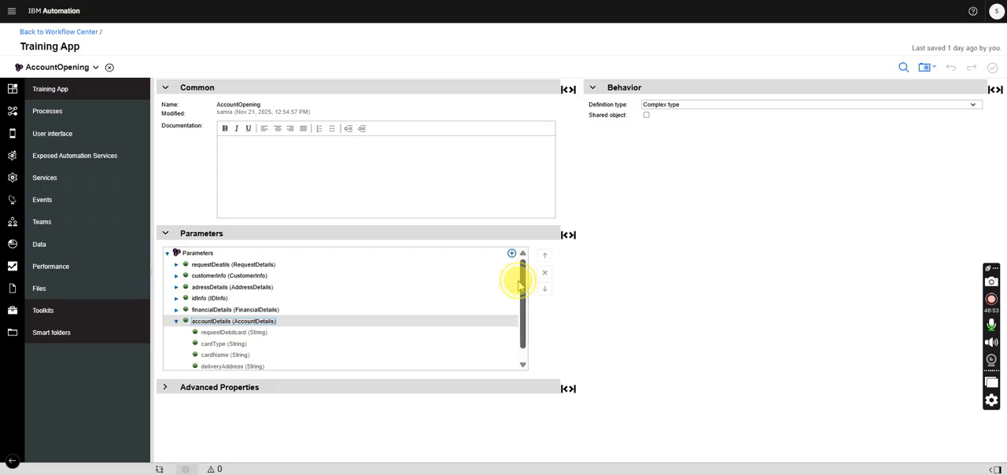
{"action": "scroll", "coordinate": [516, 303], "scroll_direction": "down", "scroll_amount": 1}
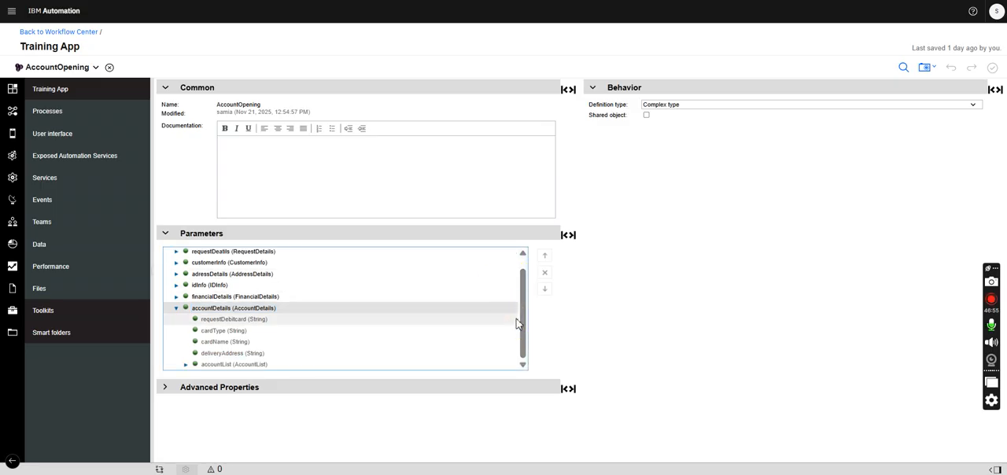
{"action": "left_click", "coordinate": [278, 337]}
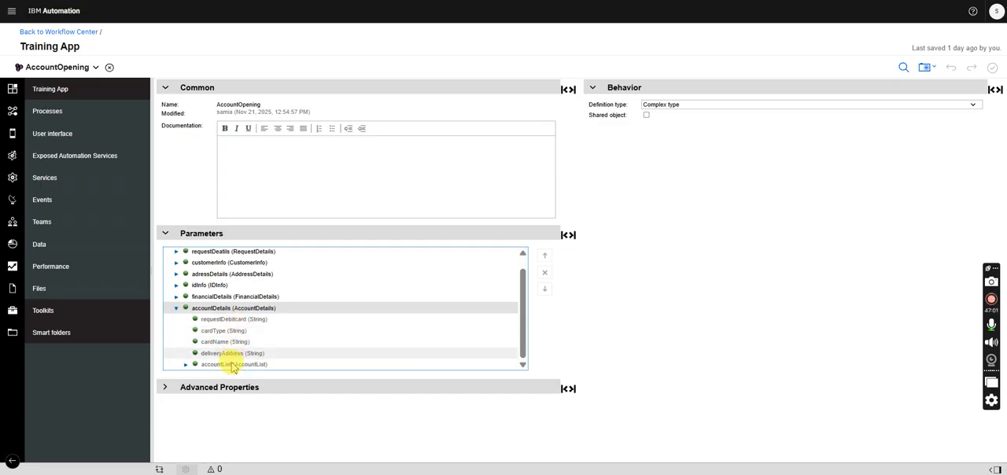
{"action": "left_click", "coordinate": [58, 69]}
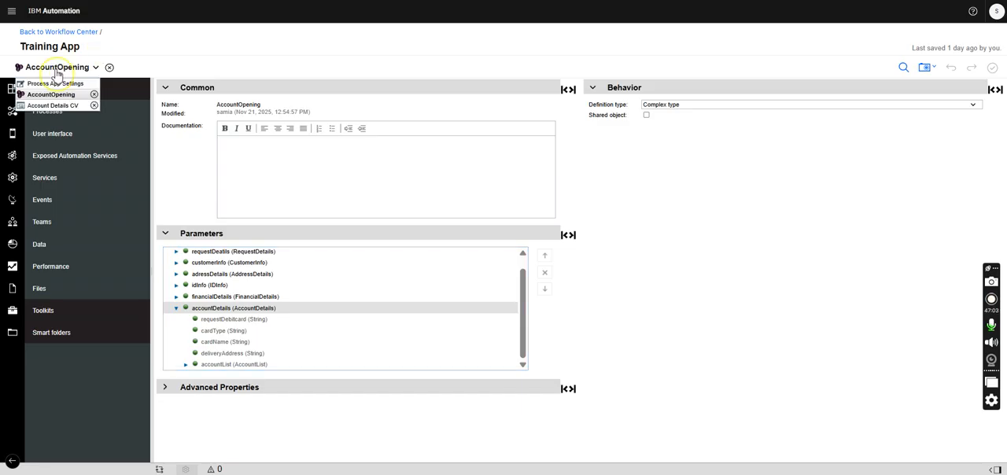
{"action": "left_click", "coordinate": [55, 105]}
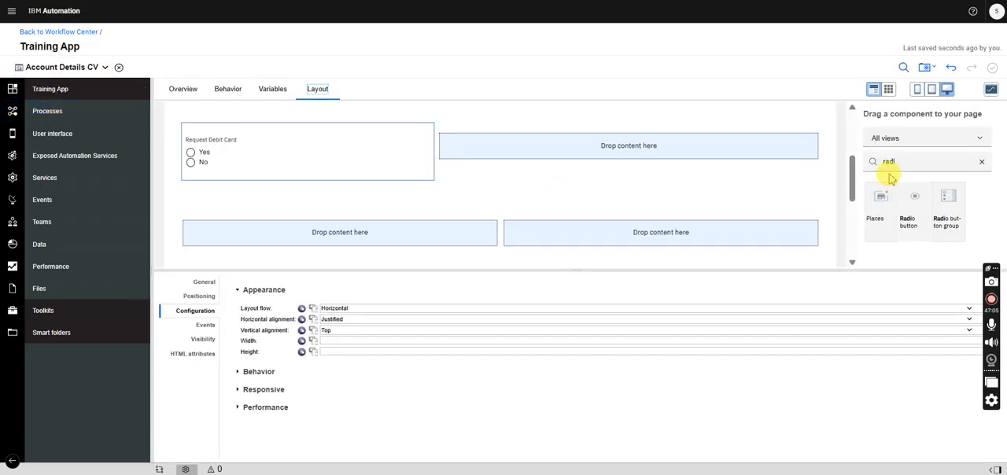
- Add a Horizontal layout as a third cell in the empty row below Request Debit Card
{"action": "left_click_drag", "start_coordinate": [902, 165], "coordinate": [855, 168]}
{"action": "type", "text": "hori"}
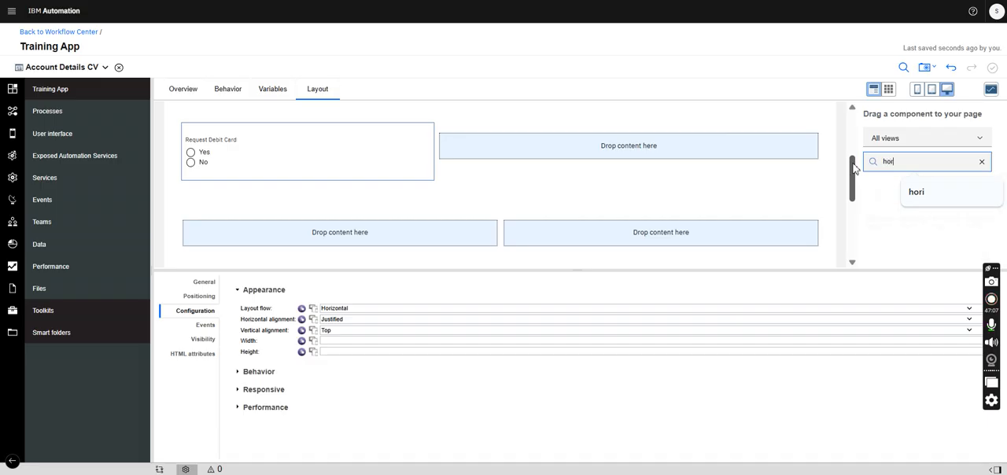
{"action": "left_click_drag", "start_coordinate": [880, 202], "coordinate": [816, 248]}
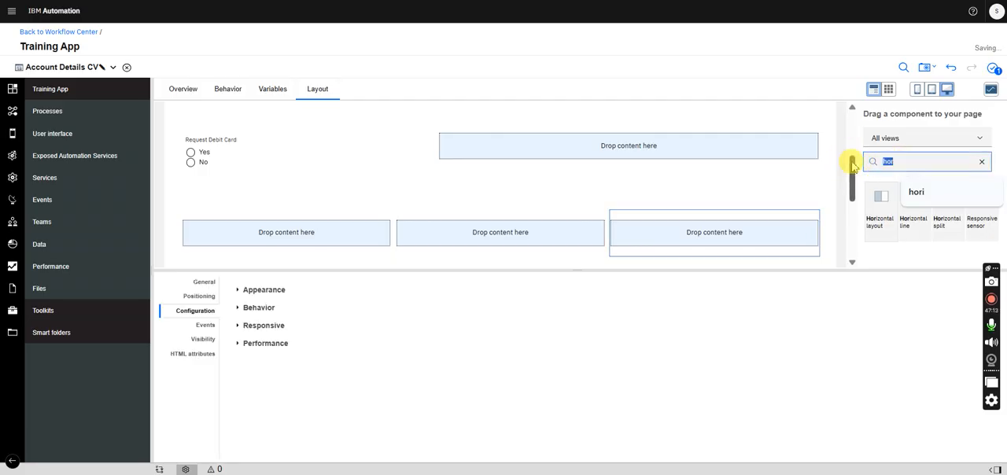
- Find the Single select component and place it in the second empty row below Request Debit Card
{"action": "type", "text": "dif"}
{"action": "key", "text": "BackSpace"}
{"action": "key", "text": "BackSpace"}
{"action": "key", "text": "BackSpace"}
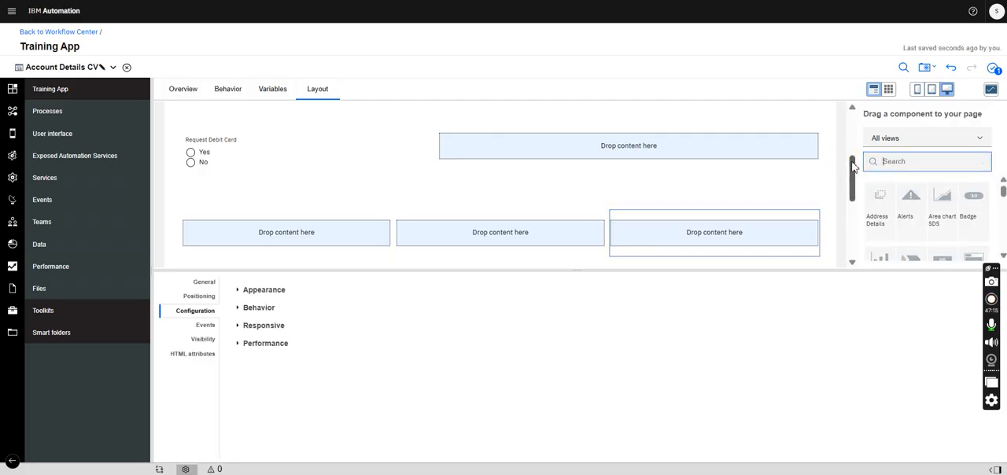
{"action": "type", "text": "sele"}
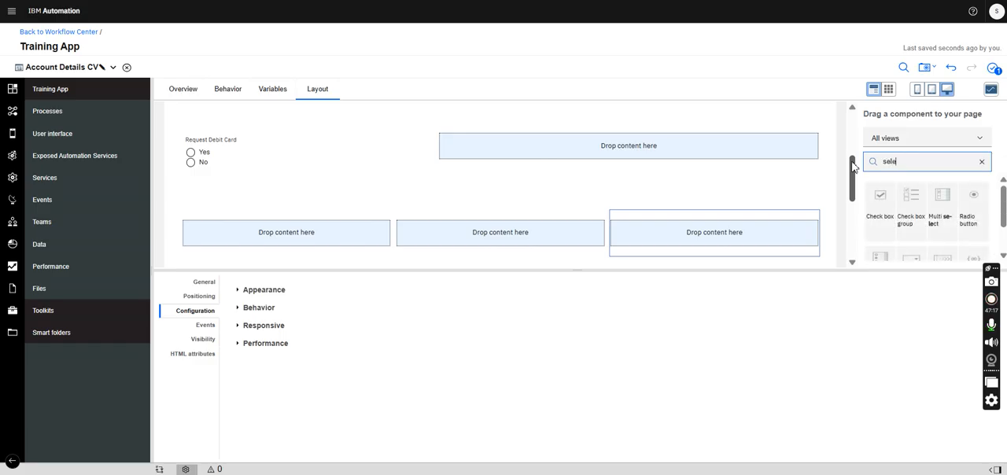
{"action": "left_click_drag", "start_coordinate": [1002, 199], "coordinate": [998, 236]}
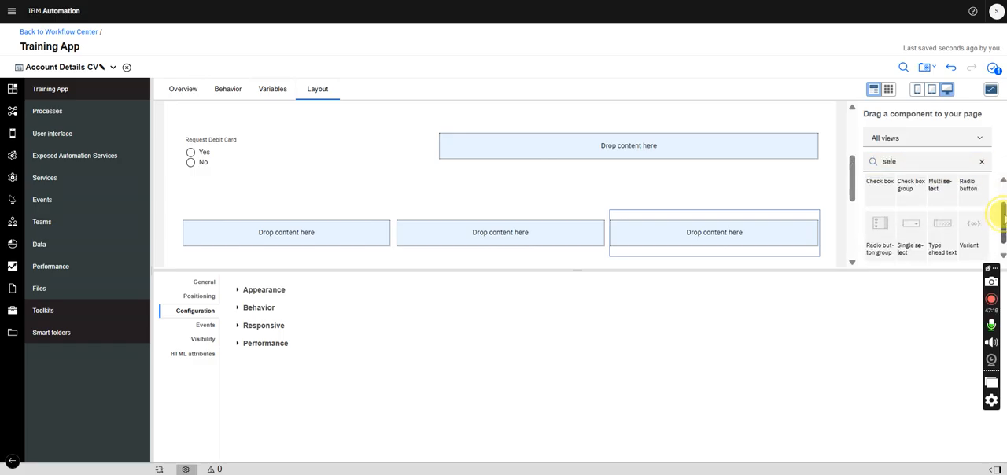
{"action": "left_click_drag", "start_coordinate": [909, 228], "coordinate": [364, 251]}
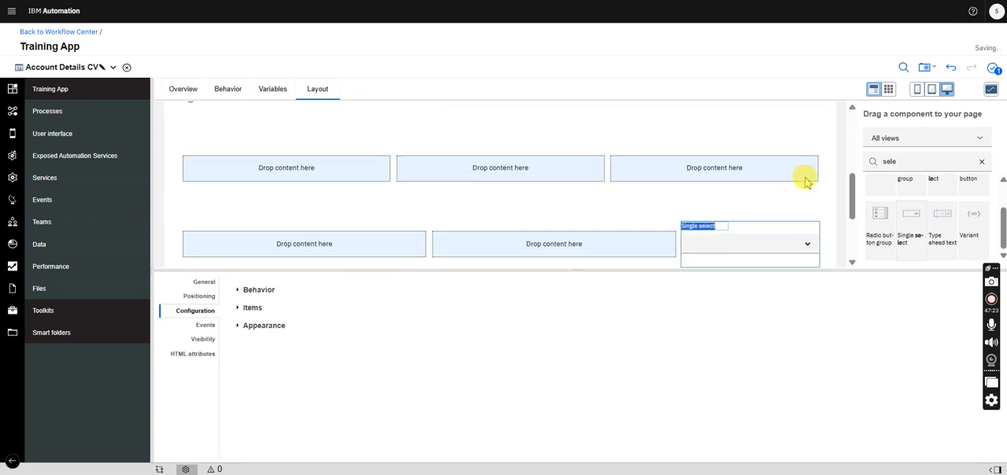
- Cut the empty two-cell row beneath the Single select and move the Single select into its own row's first cell
{"action": "left_click_drag", "start_coordinate": [757, 231], "coordinate": [379, 161]}
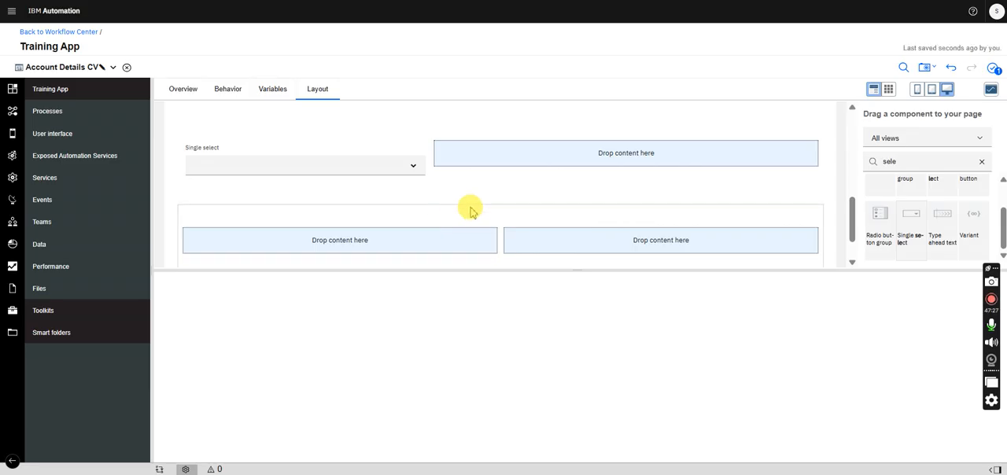
{"action": "key", "text": "ctrl+z"}
{"action": "right_click", "coordinate": [496, 206]}
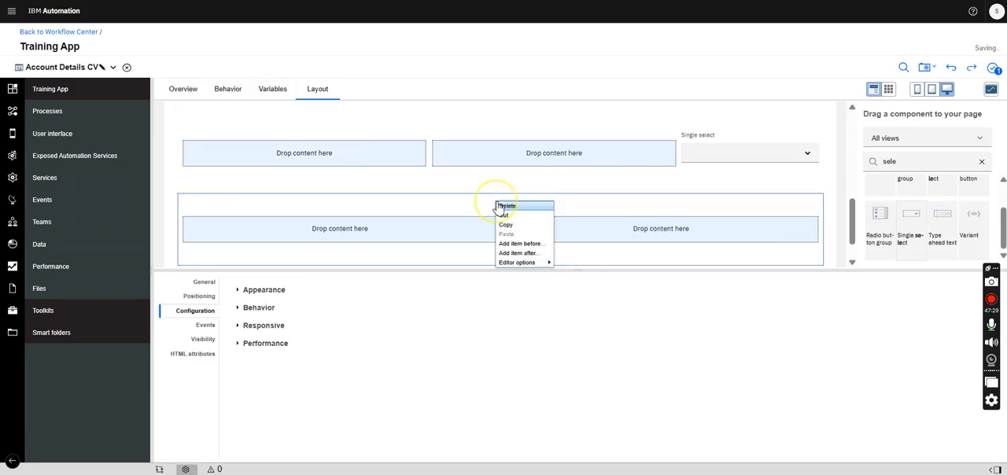
{"action": "left_click", "coordinate": [513, 217]}
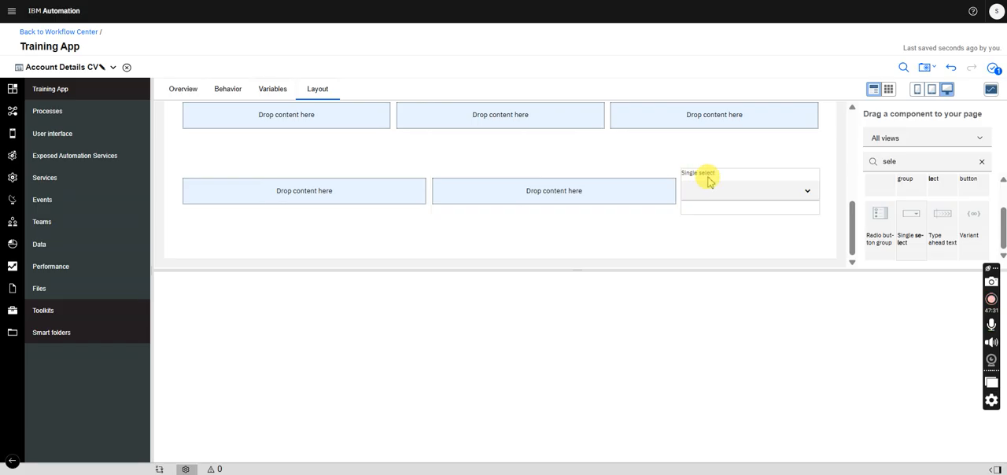
{"action": "left_click", "coordinate": [708, 177]}
{"action": "left_click_drag", "start_coordinate": [374, 197], "coordinate": [375, 197]}
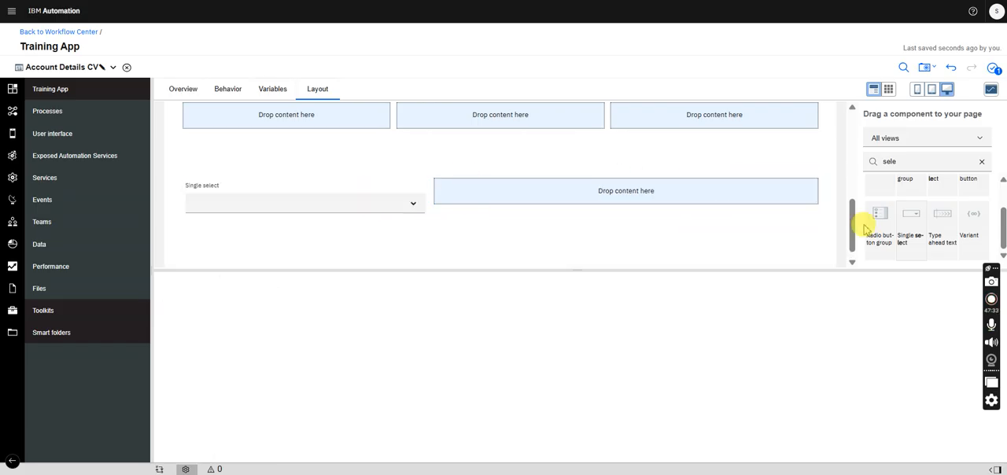
- Delete the empty three-cell row between Request Debit Card and the Single select
{"action": "left_click_drag", "start_coordinate": [852, 209], "coordinate": [857, 187]}
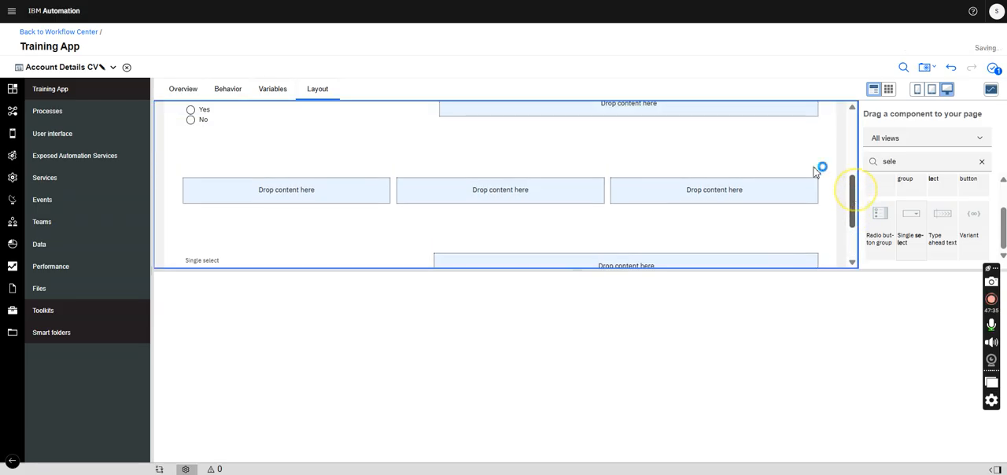
{"action": "left_click", "coordinate": [760, 167]}
{"action": "key", "text": "Delete"}
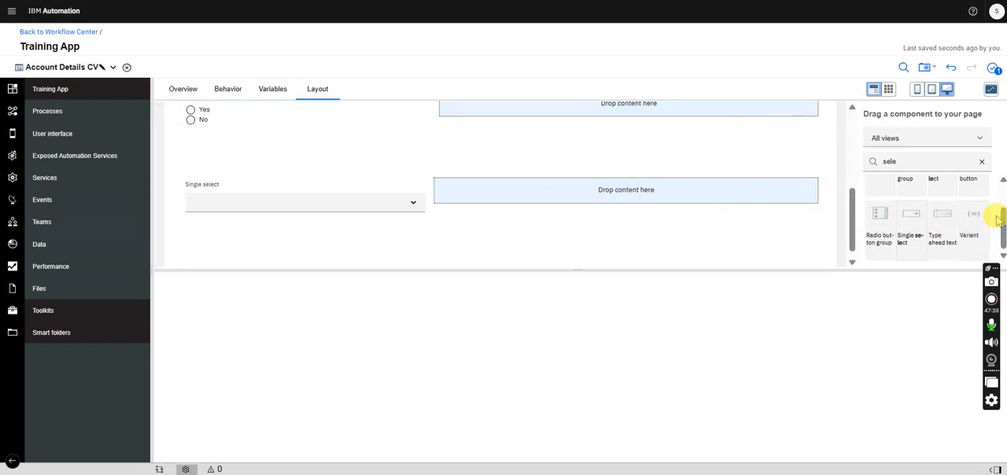
- Find the Plain text component and place it in the empty cell beside the Single select
{"action": "left_click_drag", "start_coordinate": [897, 162], "coordinate": [844, 167]}
{"action": "type", "text": "p"}
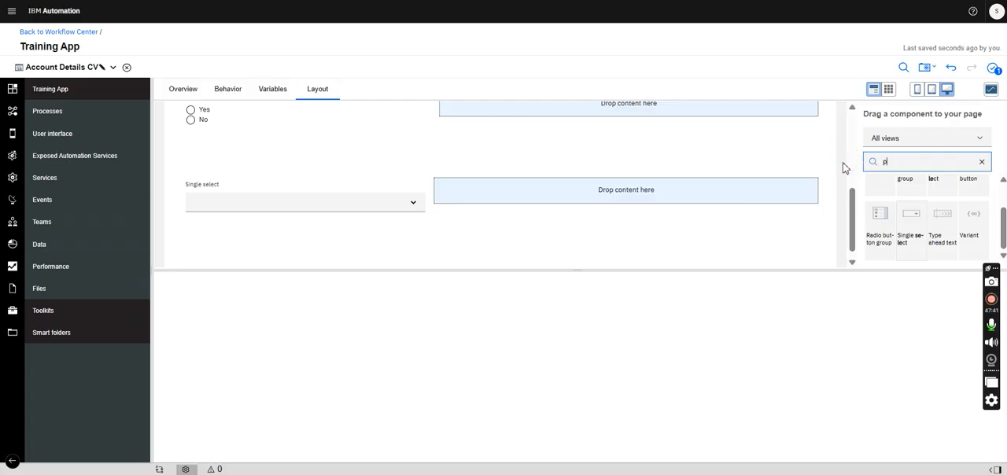
{"action": "type", "text": "lai"}
{"action": "left_click_drag", "start_coordinate": [879, 206], "coordinate": [713, 205]}
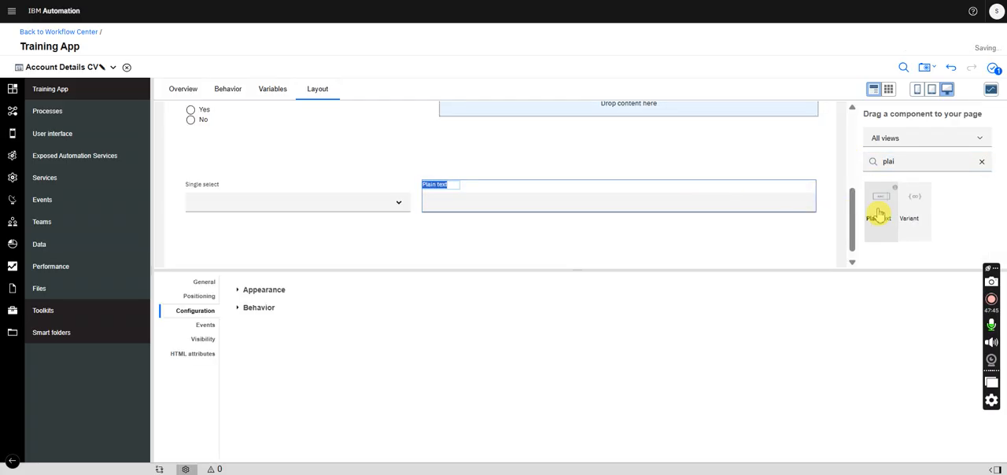
- Add a horizontal layout as a third cell beside the Plain text field and place another Plain text component in it
{"action": "left_click_drag", "start_coordinate": [912, 162], "coordinate": [838, 162]}
{"action": "type", "text": "hori"}
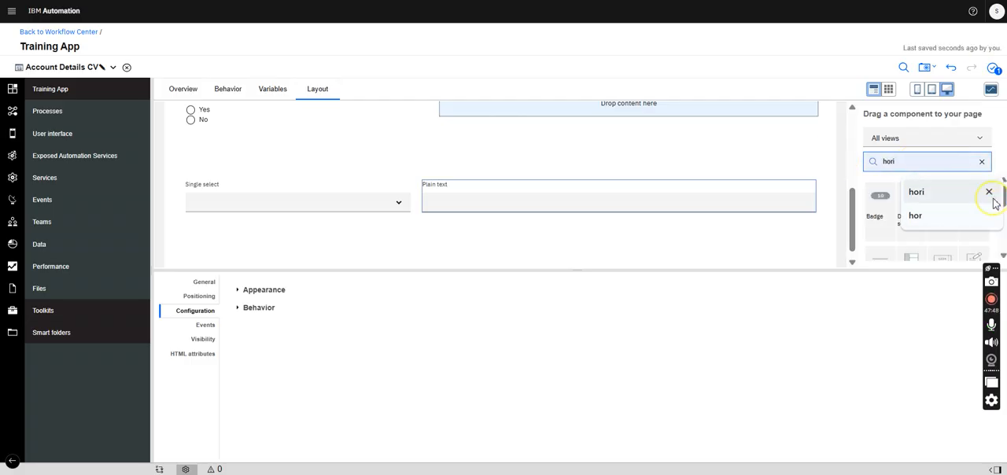
{"action": "left_click", "coordinate": [994, 198]}
{"action": "left_click_drag", "start_coordinate": [888, 216], "coordinate": [818, 209]}
{"action": "left_click_drag", "start_coordinate": [895, 162], "coordinate": [868, 161]}
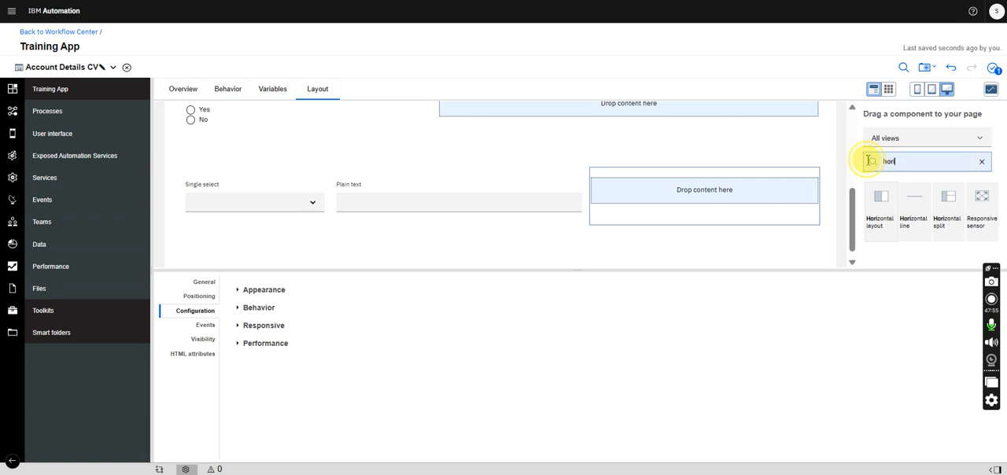
{"action": "type", "text": "plai"}
{"action": "left_click_drag", "start_coordinate": [879, 206], "coordinate": [746, 202]}
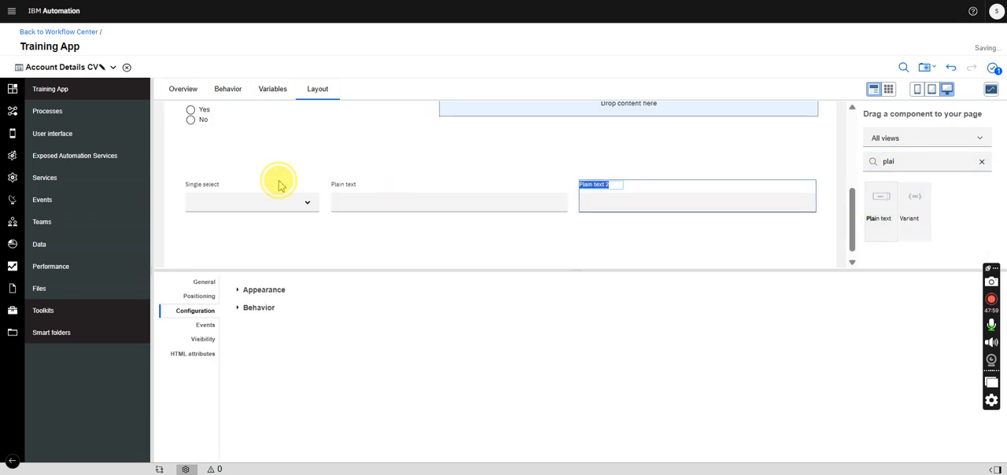
- Label the Single select below Request Debit Card as Card Type
{"action": "left_click", "coordinate": [242, 197]}
{"action": "left_click", "coordinate": [203, 281]}
{"action": "left_click_drag", "start_coordinate": [318, 302], "coordinate": [236, 300]}
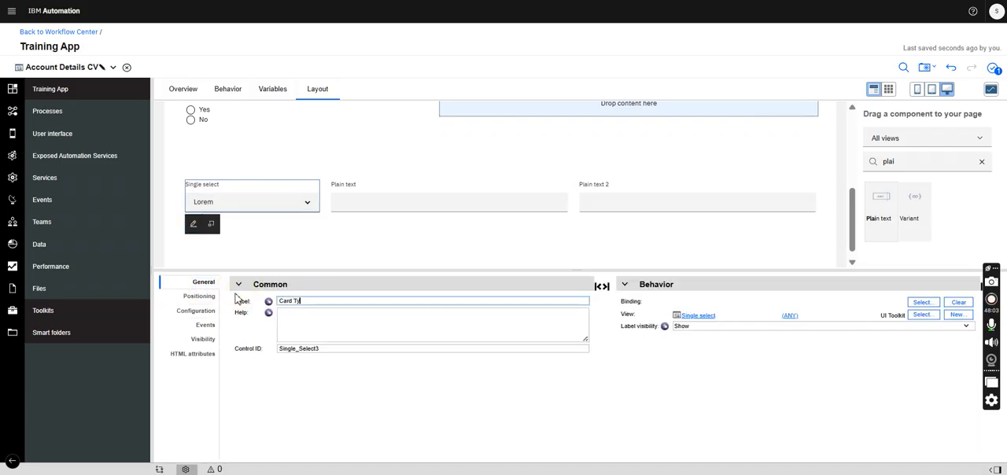
{"action": "type", "text": "Card Type"}
- Label the two Plain text fields beside Card Type as Card Name and Delivery Address
{"action": "left_click", "coordinate": [382, 186]}
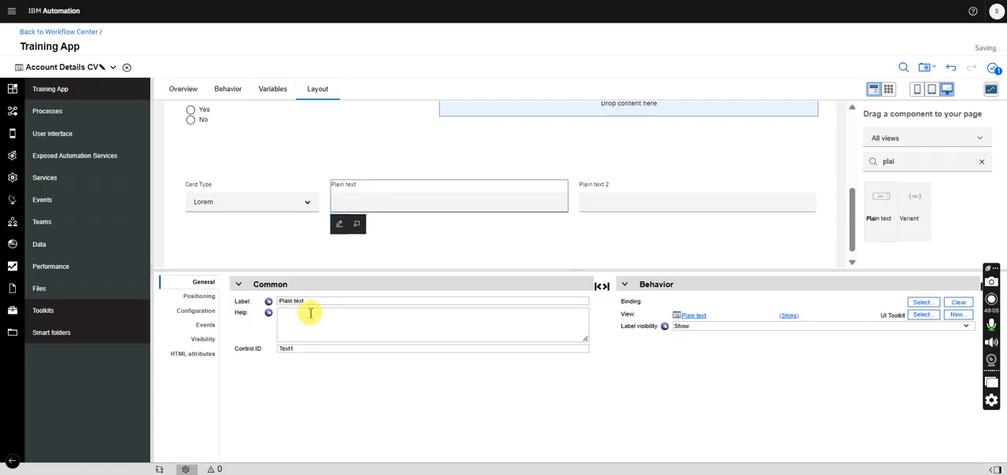
{"action": "left_click_drag", "start_coordinate": [312, 302], "coordinate": [236, 300]}
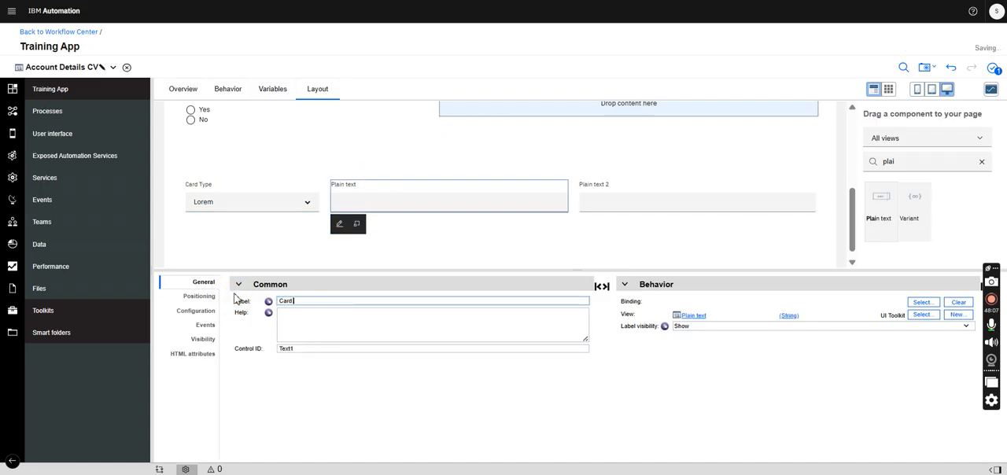
{"action": "type", "text": "Card Name"}
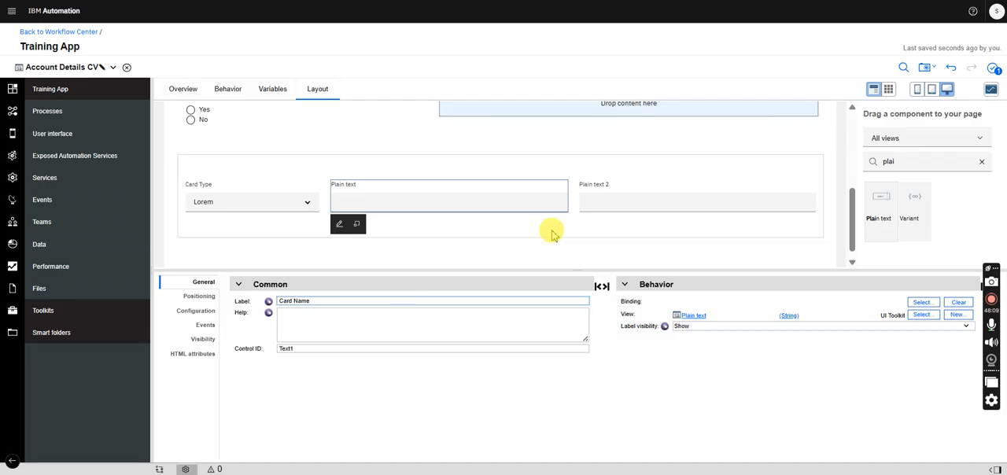
{"action": "left_click", "coordinate": [632, 186]}
{"action": "left_click_drag", "start_coordinate": [334, 302], "coordinate": [236, 302]}
{"action": "type", "text": "Delivery Address"}
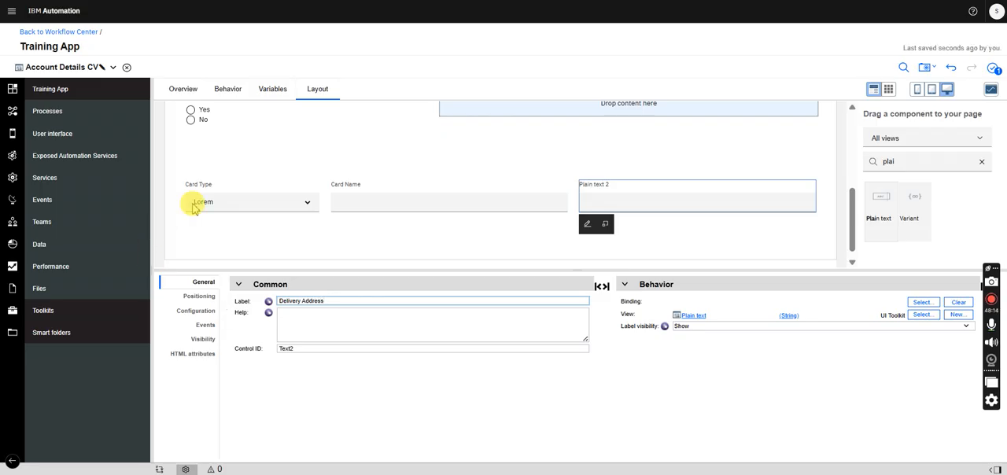
{"action": "left_click", "coordinate": [362, 180]}
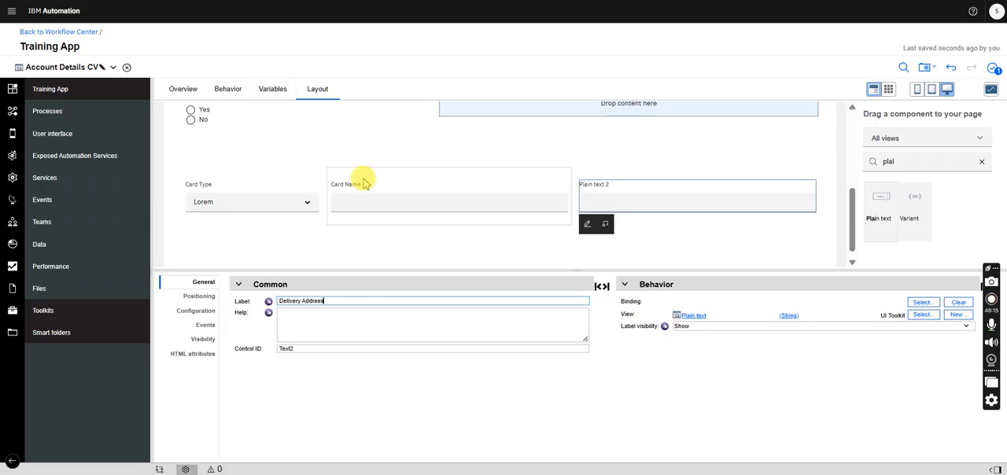
{"action": "left_click", "coordinate": [235, 198]}
{"action": "left_click", "coordinate": [922, 304]}
{"action": "left_click", "coordinate": [807, 117]}
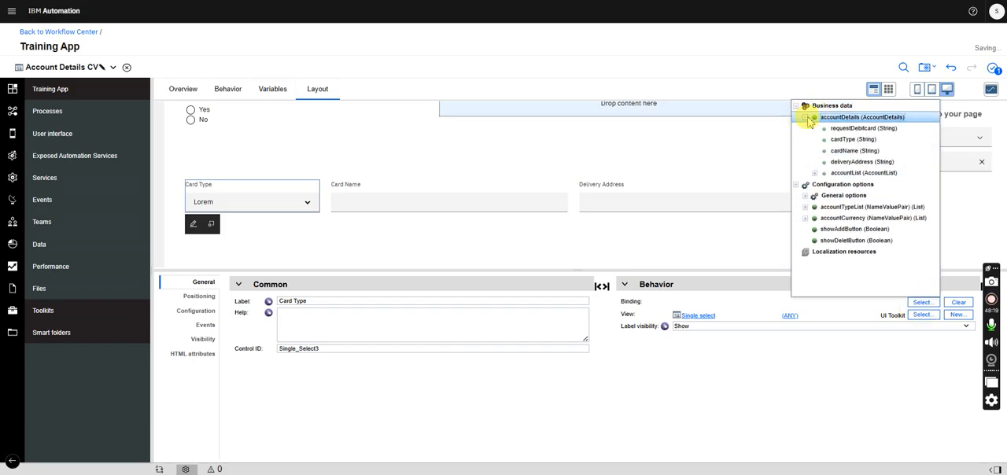
- Bind the Card Name field to accountDetails.cardName and the Delivery Address field to accountDetails.deliveryAddress
{"action": "left_click", "coordinate": [456, 197]}
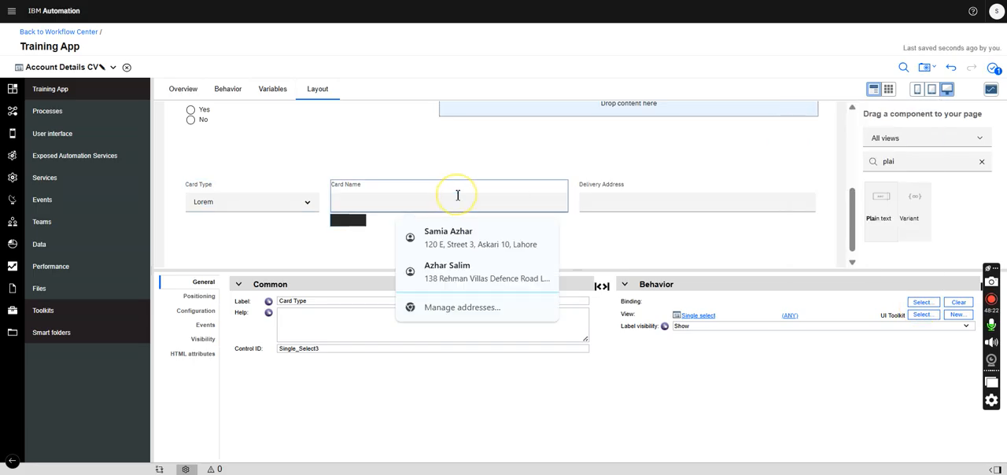
{"action": "left_click", "coordinate": [922, 304]}
{"action": "left_click", "coordinate": [806, 117]}
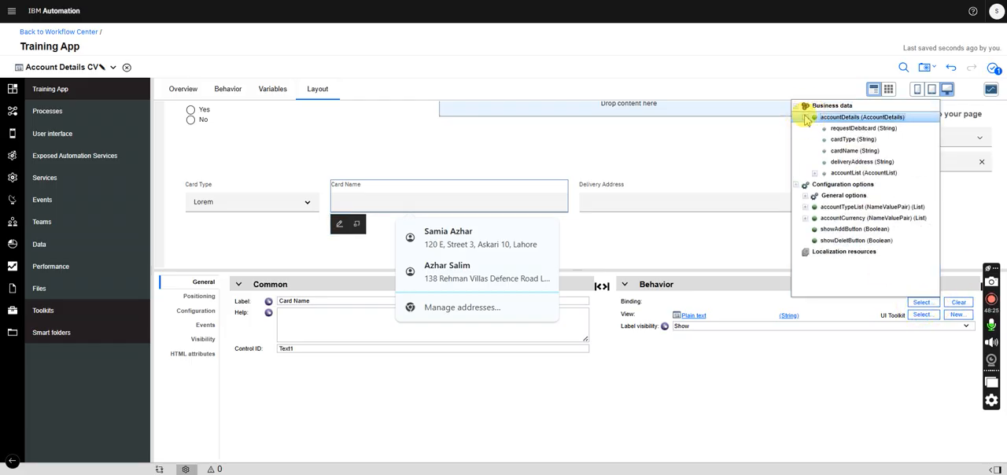
{"action": "left_click", "coordinate": [842, 151]}
{"action": "left_click", "coordinate": [655, 197]}
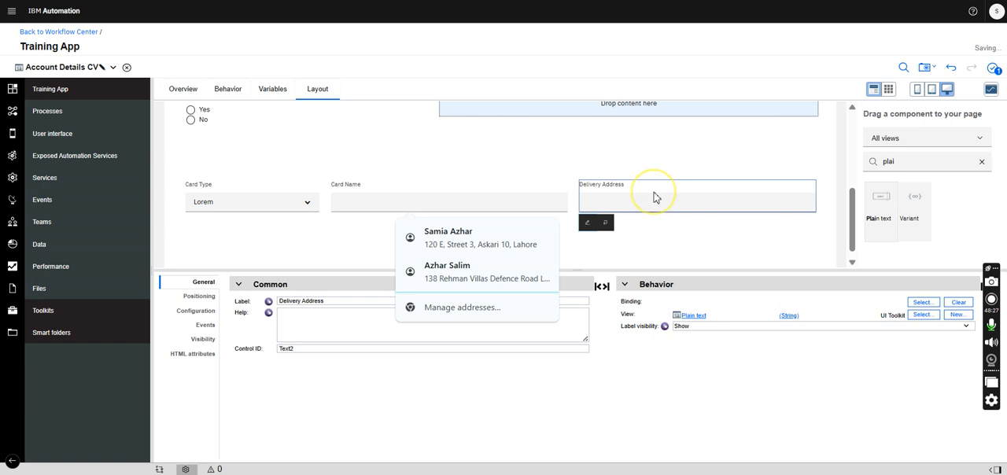
{"action": "left_click", "coordinate": [922, 302]}
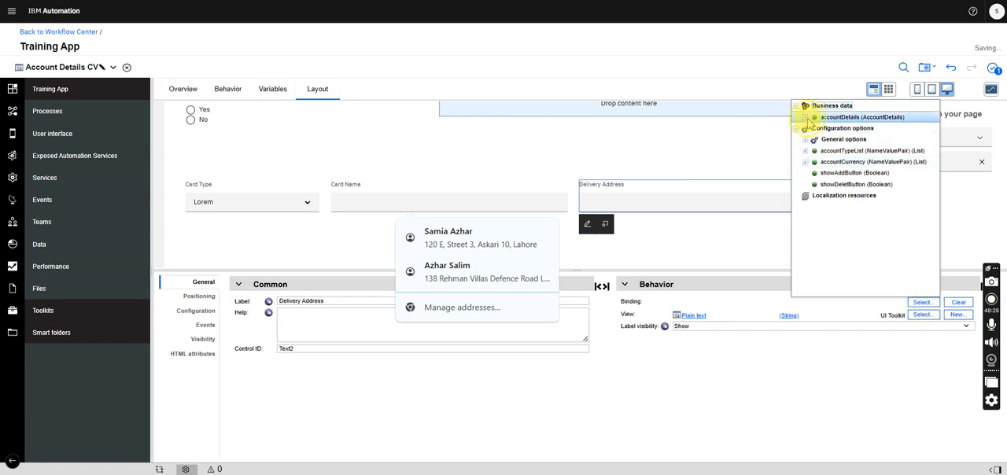
{"action": "left_click", "coordinate": [807, 117]}
{"action": "left_click", "coordinate": [855, 165]}
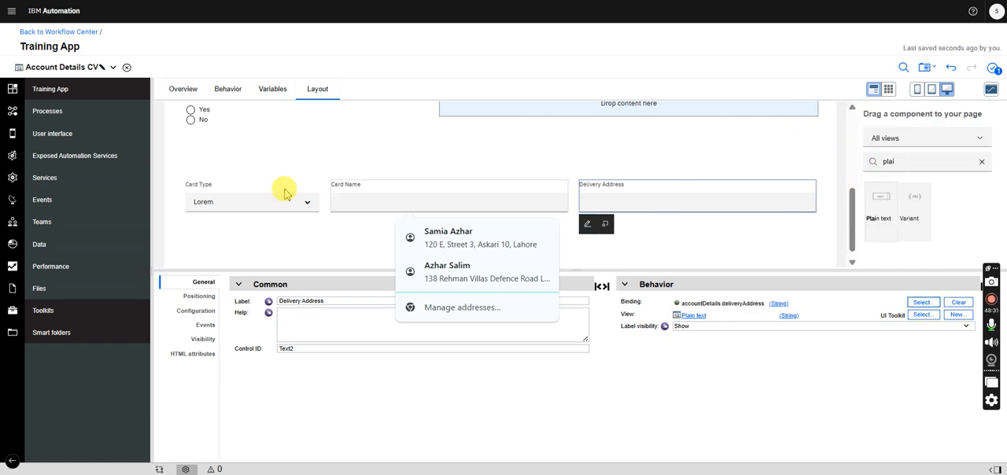
- Open the AccountDetails business object from the view's variables, change cardType's variable type to NameValuePair, and close the object
{"action": "left_click", "coordinate": [254, 188]}
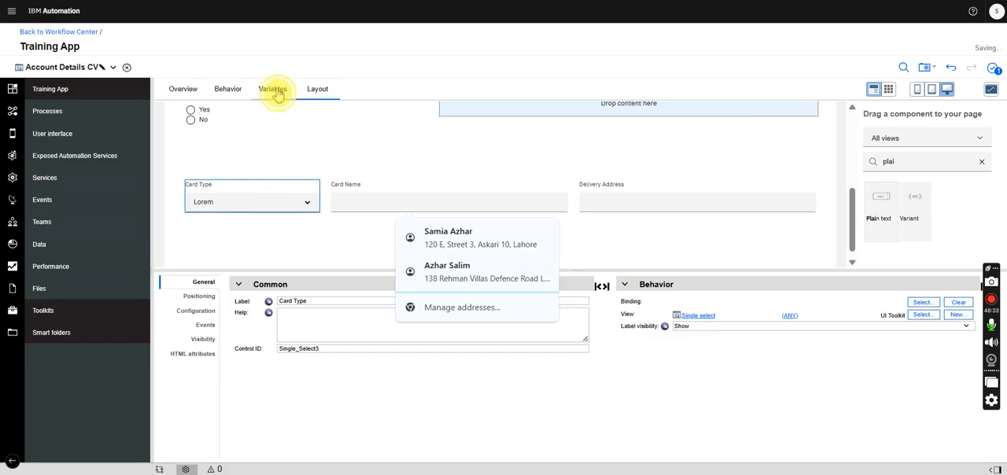
{"action": "left_click", "coordinate": [274, 89]}
{"action": "left_click", "coordinate": [236, 144]}
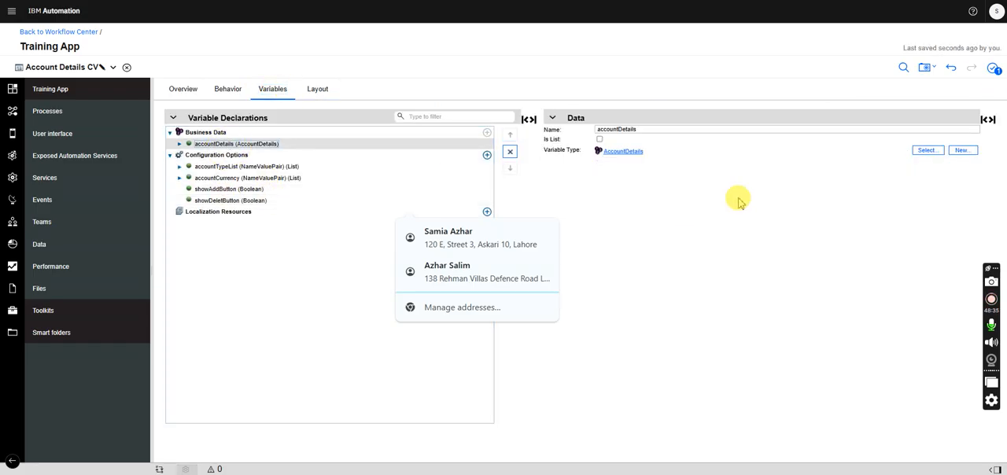
{"action": "left_click", "coordinate": [623, 152]}
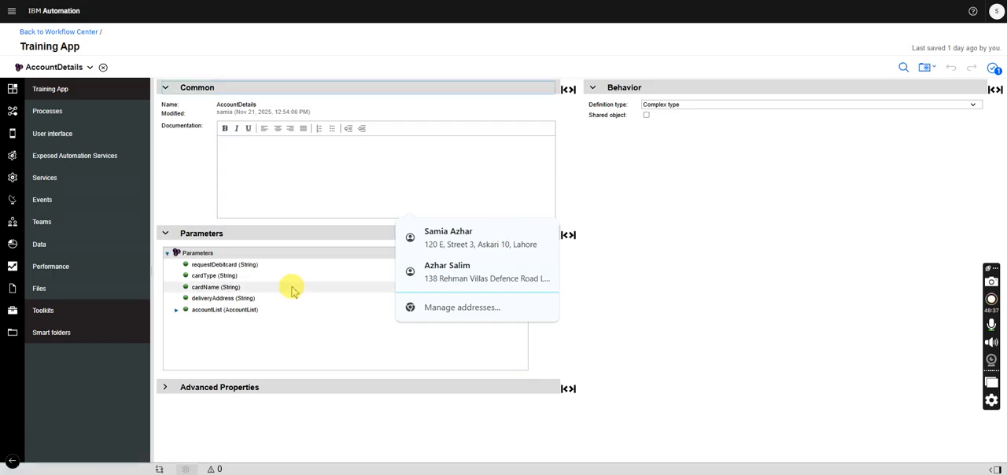
{"action": "left_click", "coordinate": [228, 276]}
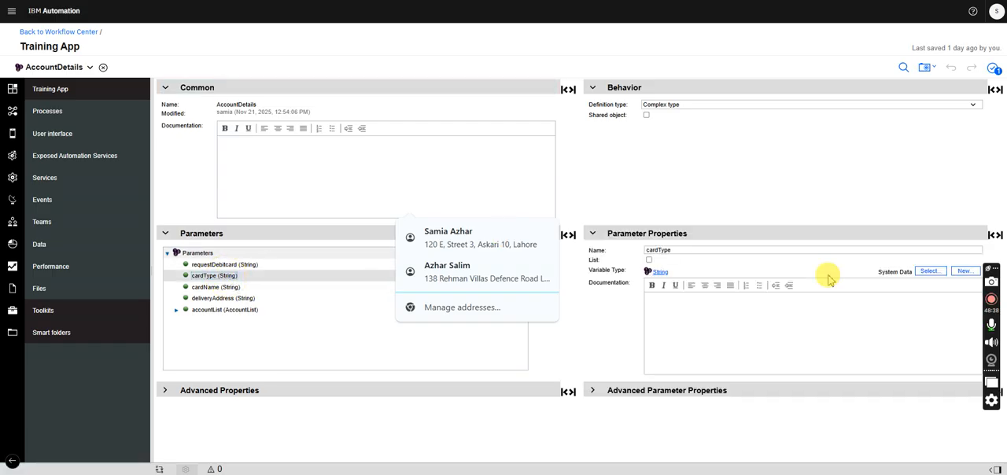
{"action": "left_click", "coordinate": [928, 276]}
{"action": "left_click", "coordinate": [589, 343]}
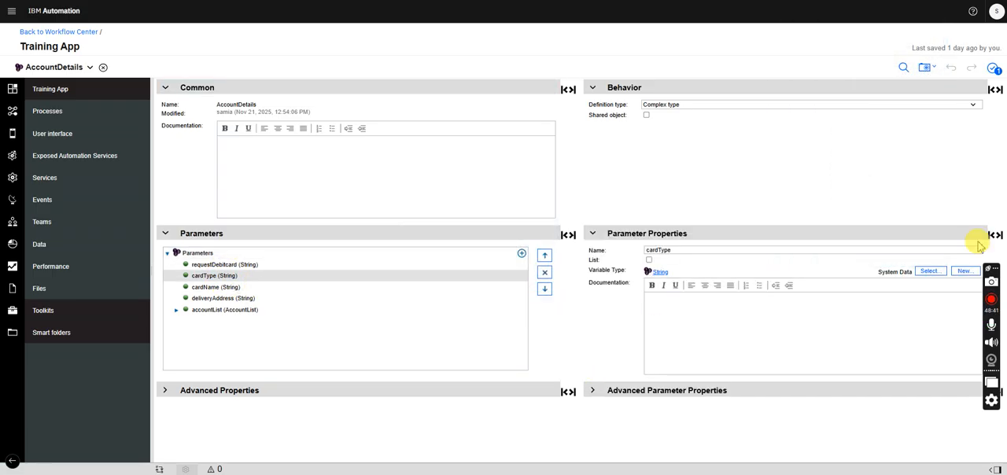
{"action": "left_click", "coordinate": [929, 272]}
{"action": "type", "text": "nam"}
{"action": "left_click", "coordinate": [826, 71]}
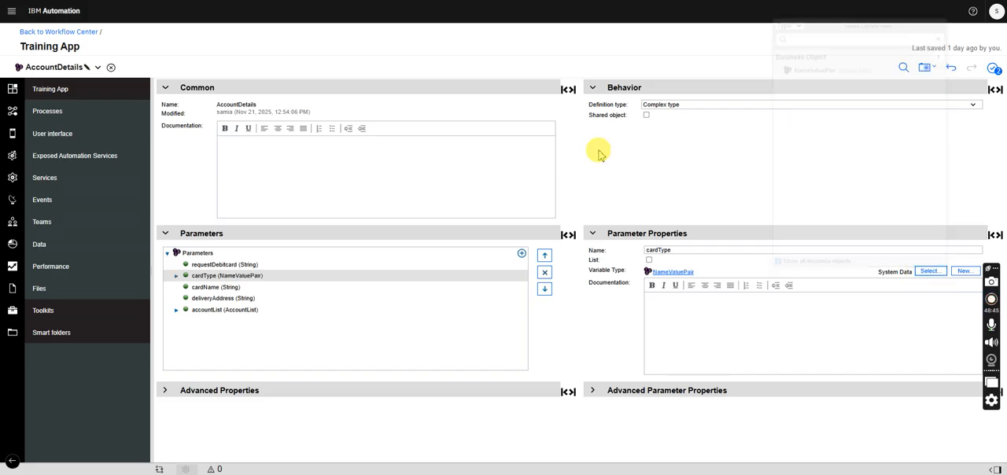
{"action": "left_click", "coordinate": [103, 66]}
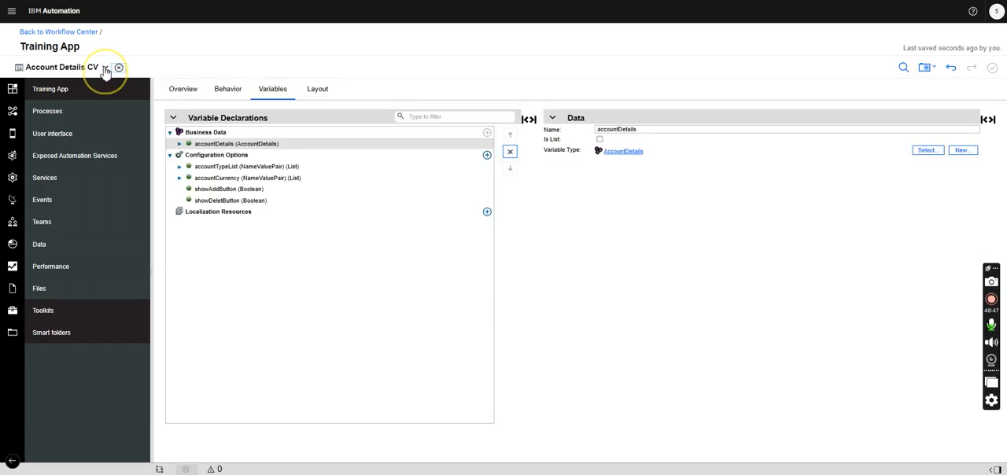
- Bind the Card Type select in the Account Details CV layout to accountDetails.cardType
{"action": "left_click", "coordinate": [319, 89]}
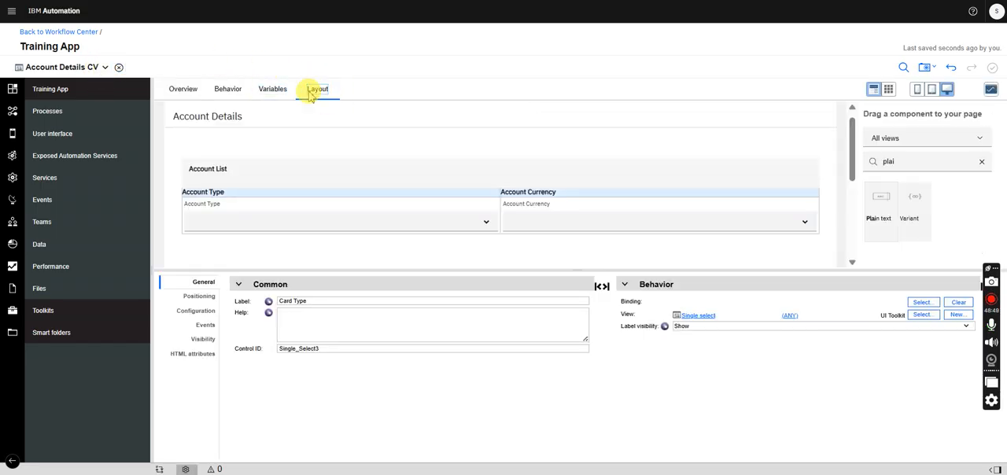
{"action": "left_click_drag", "start_coordinate": [855, 140], "coordinate": [843, 235]}
{"action": "left_click", "coordinate": [921, 302]}
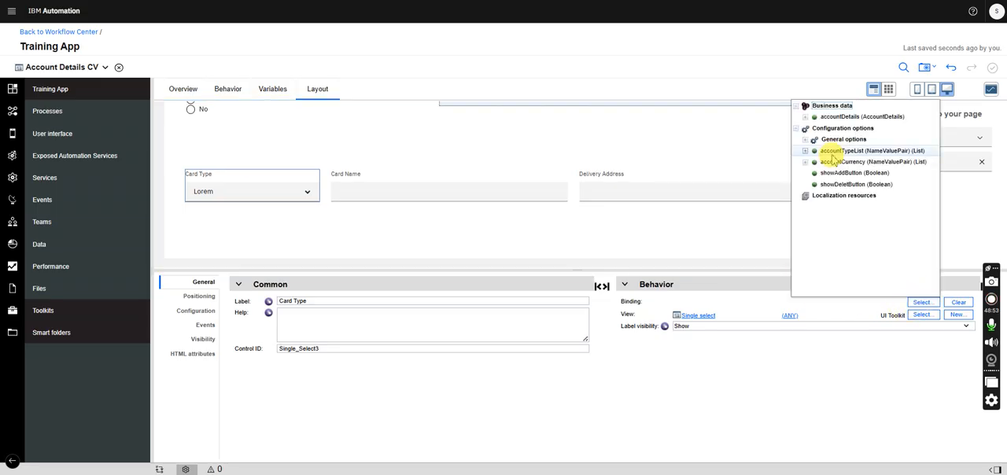
{"action": "left_click", "coordinate": [806, 118]}
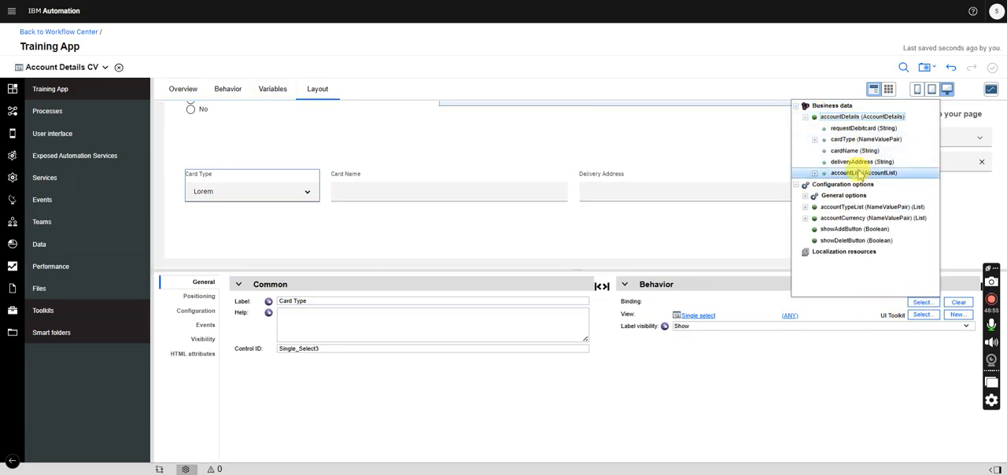
{"action": "left_click", "coordinate": [865, 139]}
- Review the Account List table and the debit card request fields in an enlarged layout canvas
{"action": "left_click_drag", "start_coordinate": [850, 198], "coordinate": [852, 122]}
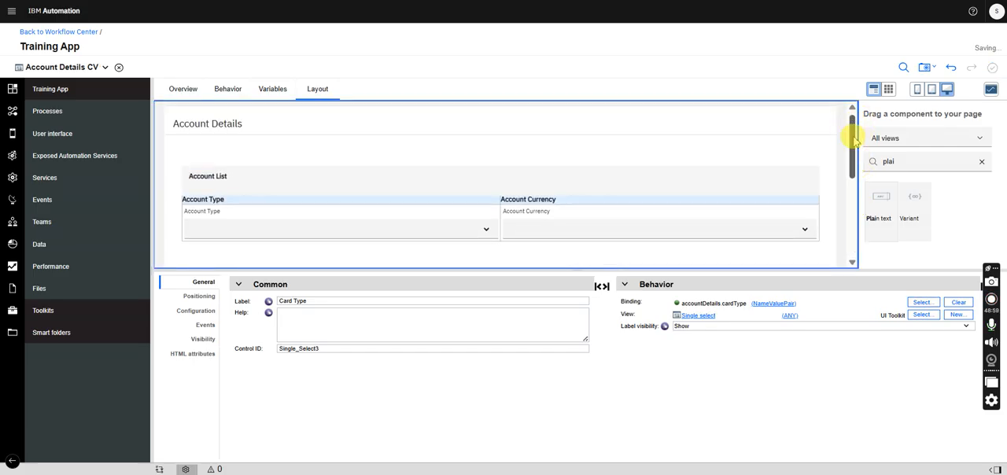
{"action": "left_click_drag", "start_coordinate": [761, 269], "coordinate": [751, 376]}
{"action": "left_click_drag", "start_coordinate": [853, 129], "coordinate": [850, 143]}
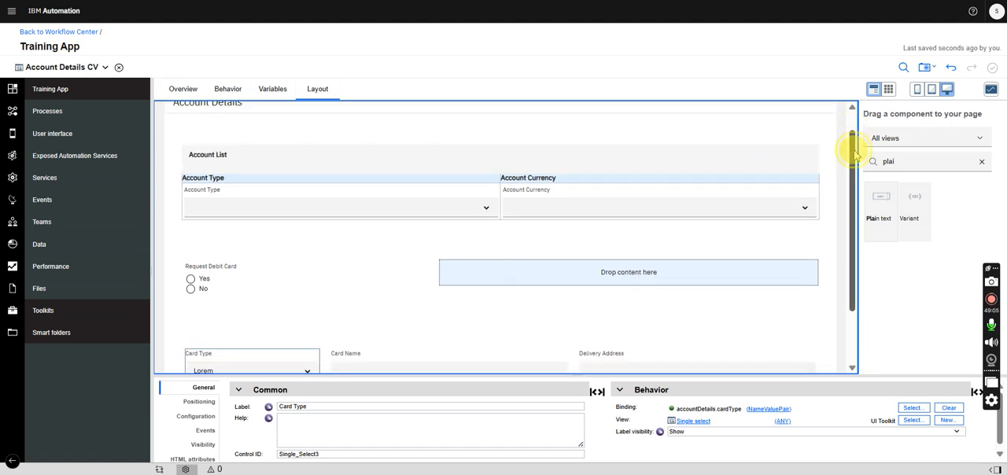
{"action": "left_click_drag", "start_coordinate": [854, 151], "coordinate": [850, 202]}
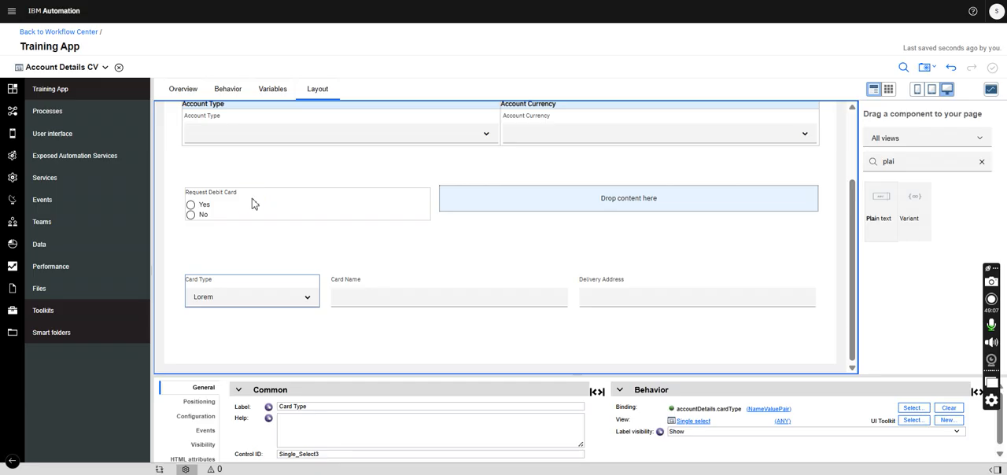
{"action": "left_click", "coordinate": [226, 205]}
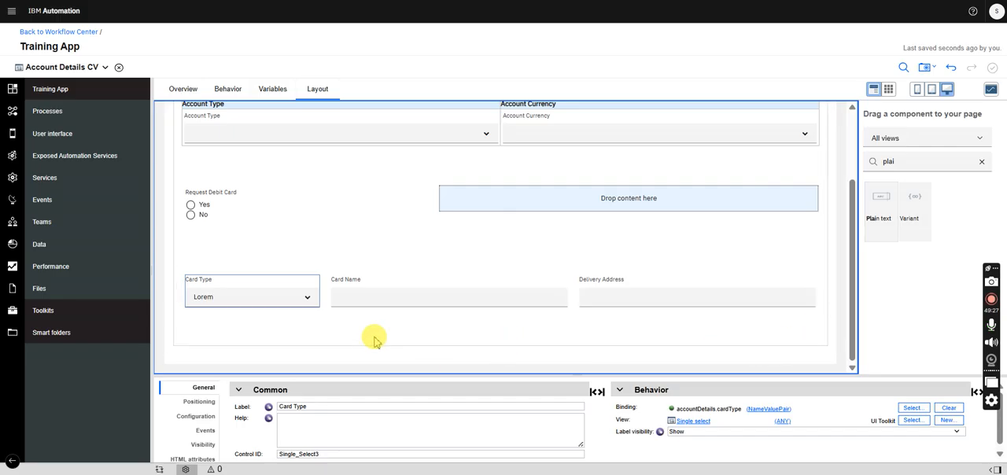
- Examine the view's behavior entries and inline JavaScript, the Request Debit Card group's event fields, and the card fields in the layout
{"action": "left_click", "coordinate": [228, 90]}
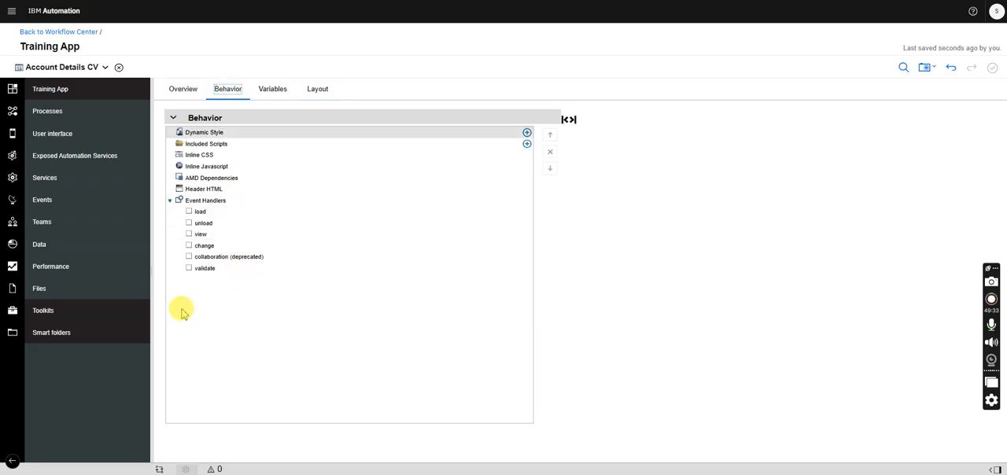
{"action": "left_click", "coordinate": [317, 90]}
{"action": "left_click", "coordinate": [241, 288]}
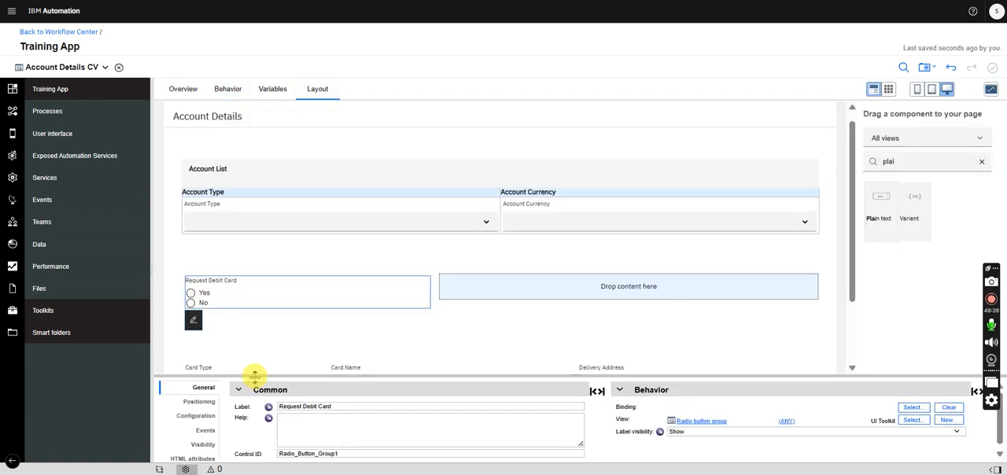
{"action": "left_click_drag", "start_coordinate": [254, 377], "coordinate": [251, 291]}
{"action": "left_click", "coordinate": [203, 344]}
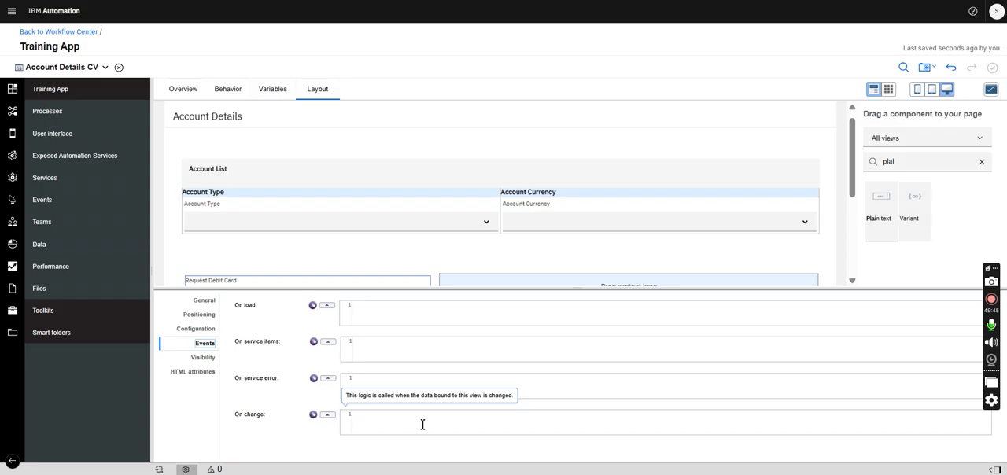
{"action": "left_click", "coordinate": [229, 90]}
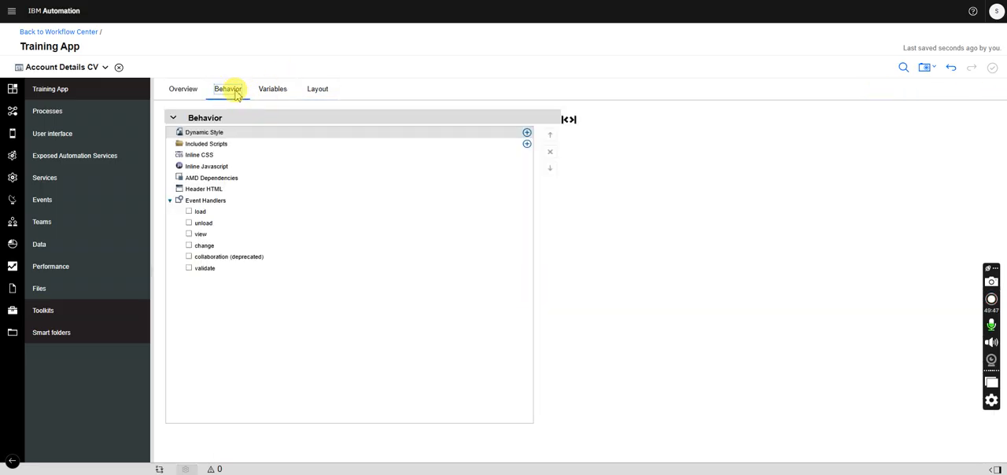
{"action": "left_click", "coordinate": [213, 167]}
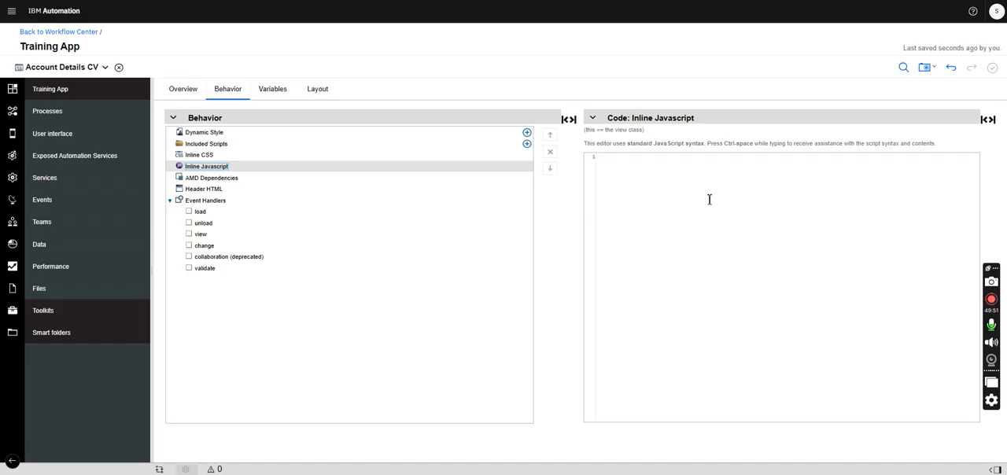
{"action": "left_click", "coordinate": [319, 92]}
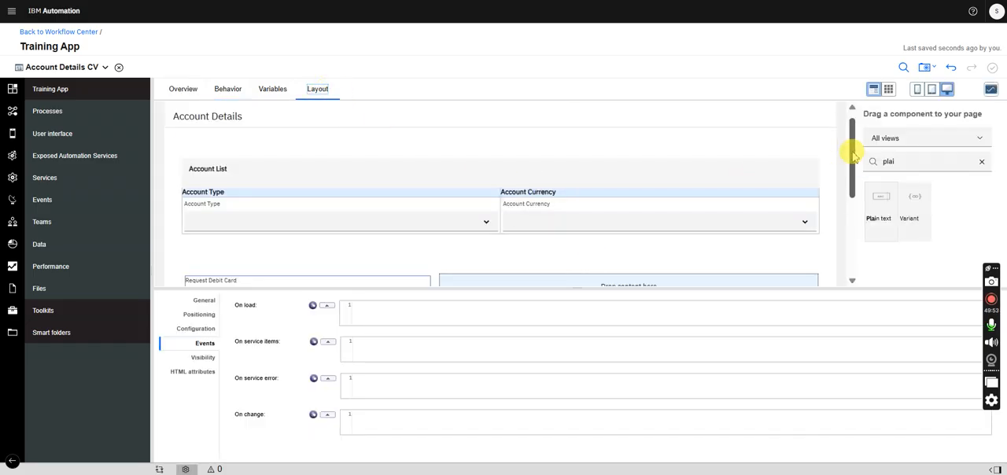
{"action": "left_click_drag", "start_coordinate": [852, 149], "coordinate": [845, 232]}
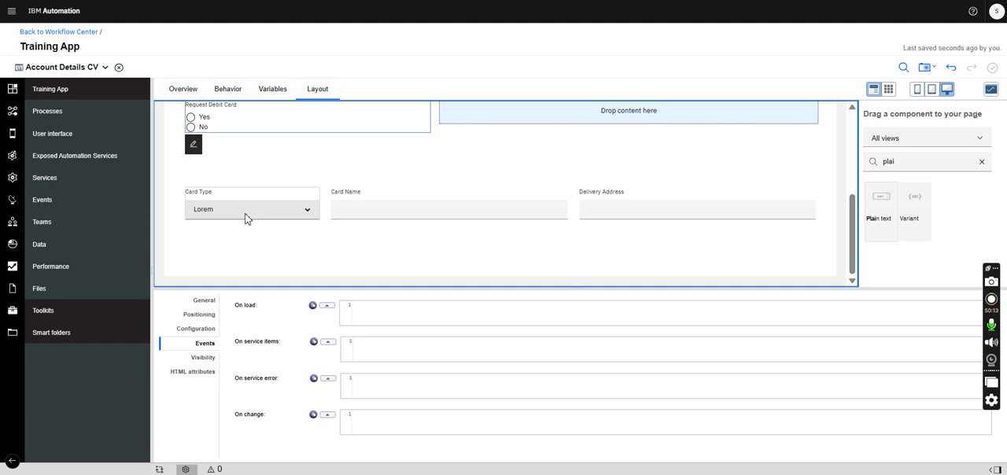
{"action": "left_click_drag", "start_coordinate": [852, 201], "coordinate": [870, 125]}
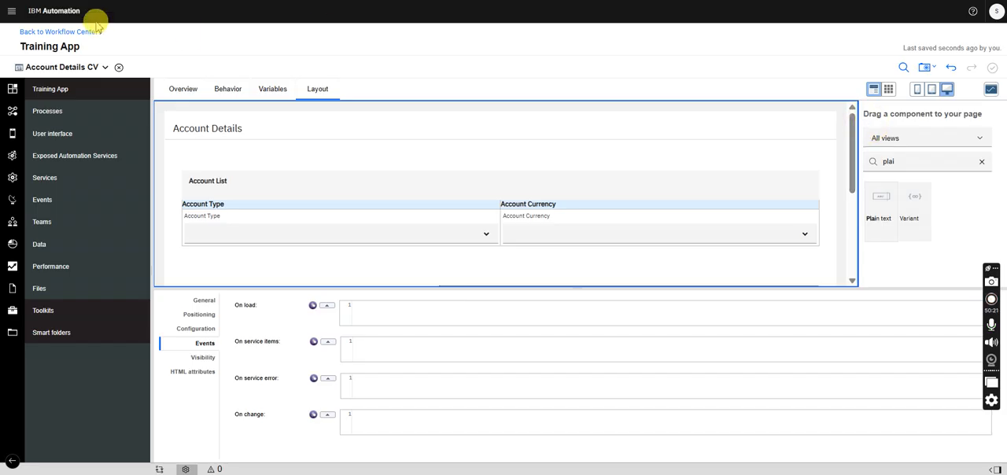
- Go back to the Workflow Center
{"action": "left_click", "coordinate": [59, 33]}
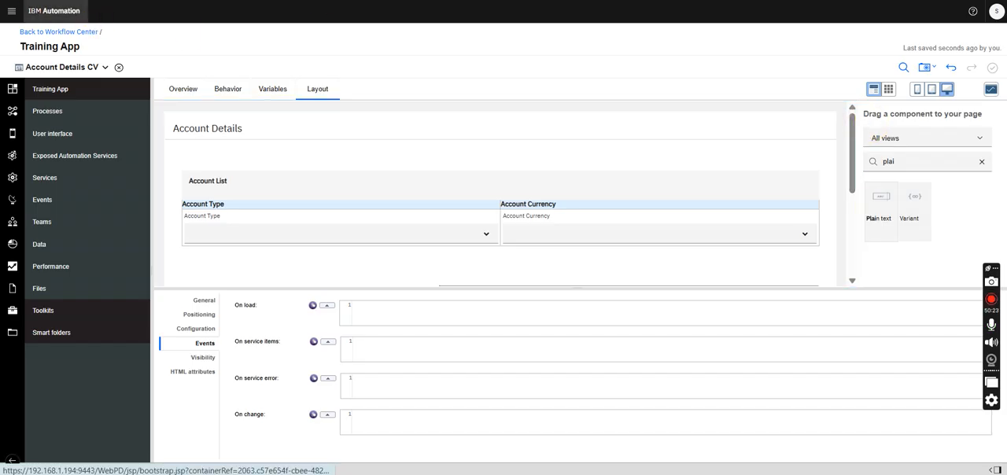